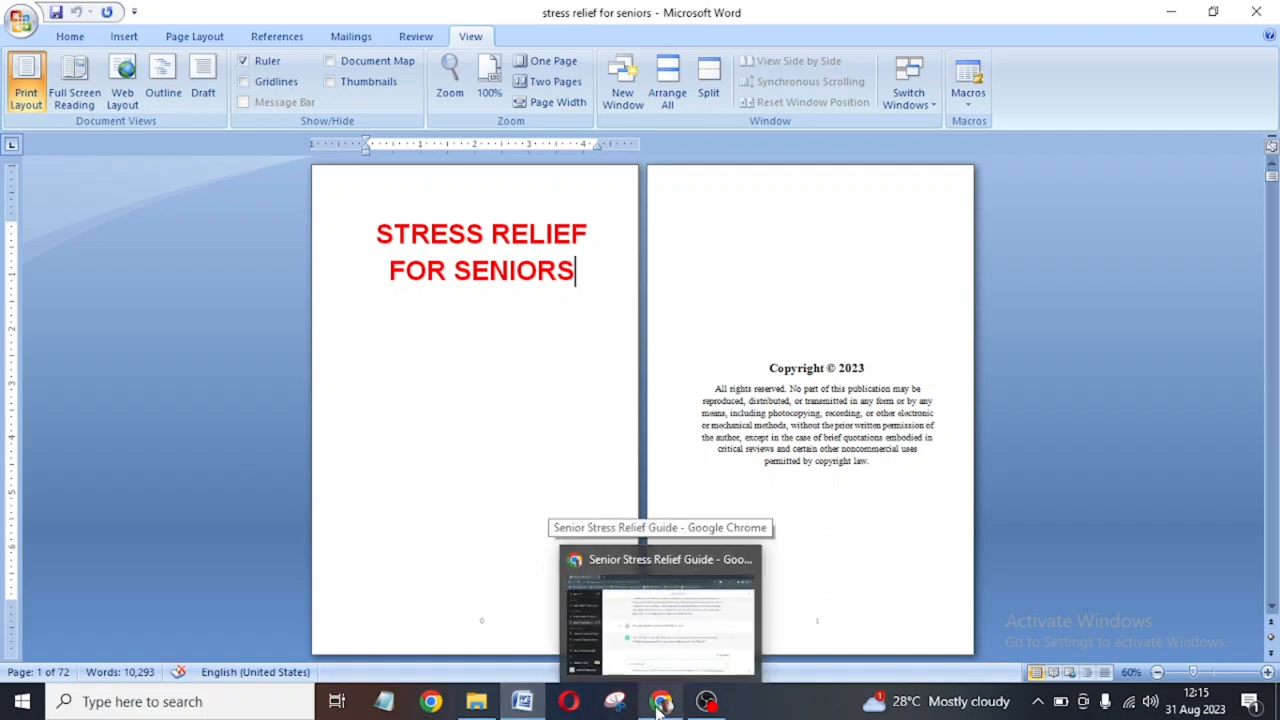
Switch to the ChatGPT conversation and resubmit the last prompt as "write a good profitable title and subtitle using relevant keywords".
{"action": "left_click", "coordinate": [661, 703]}
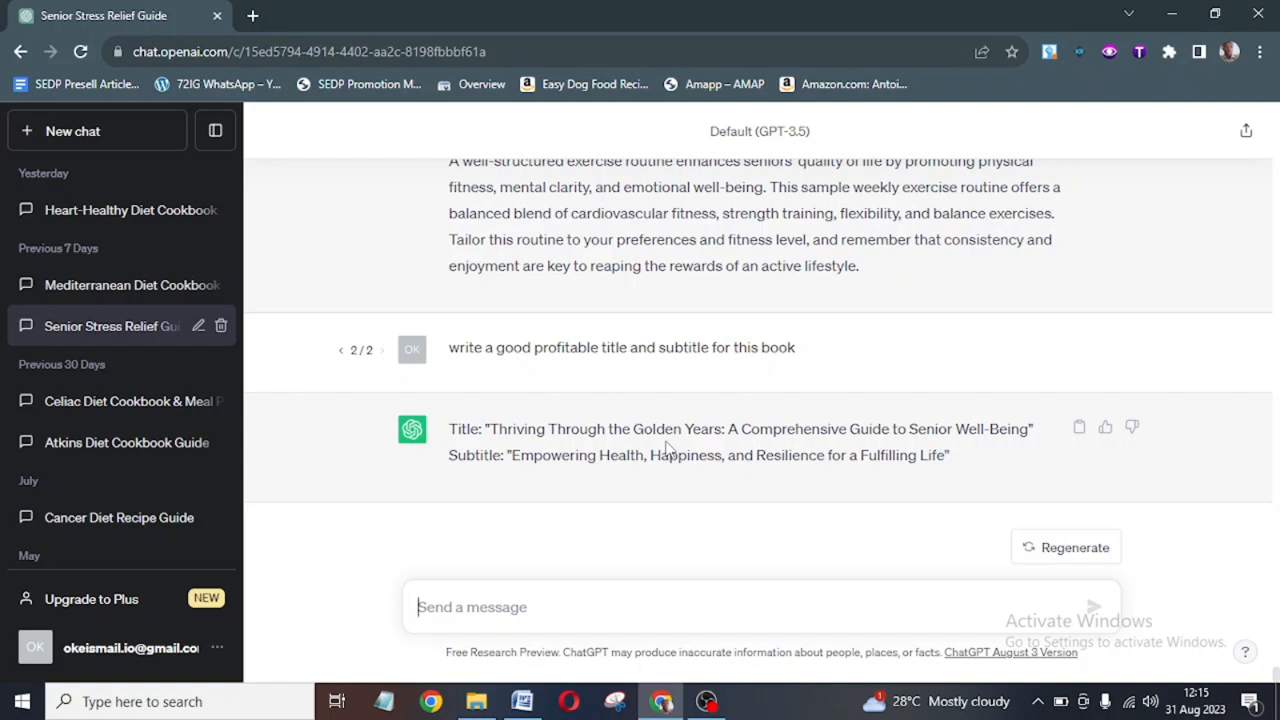
{"action": "left_click", "coordinate": [522, 701]}
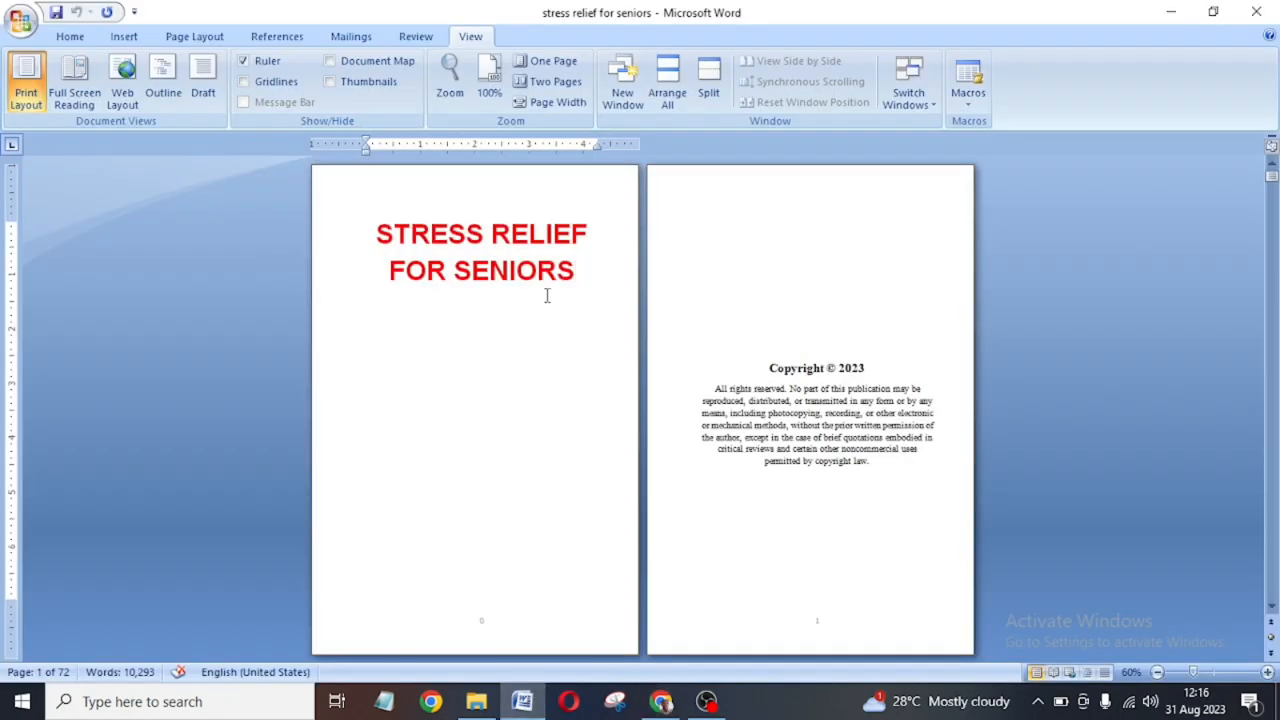
{"action": "left_click", "coordinate": [661, 701]}
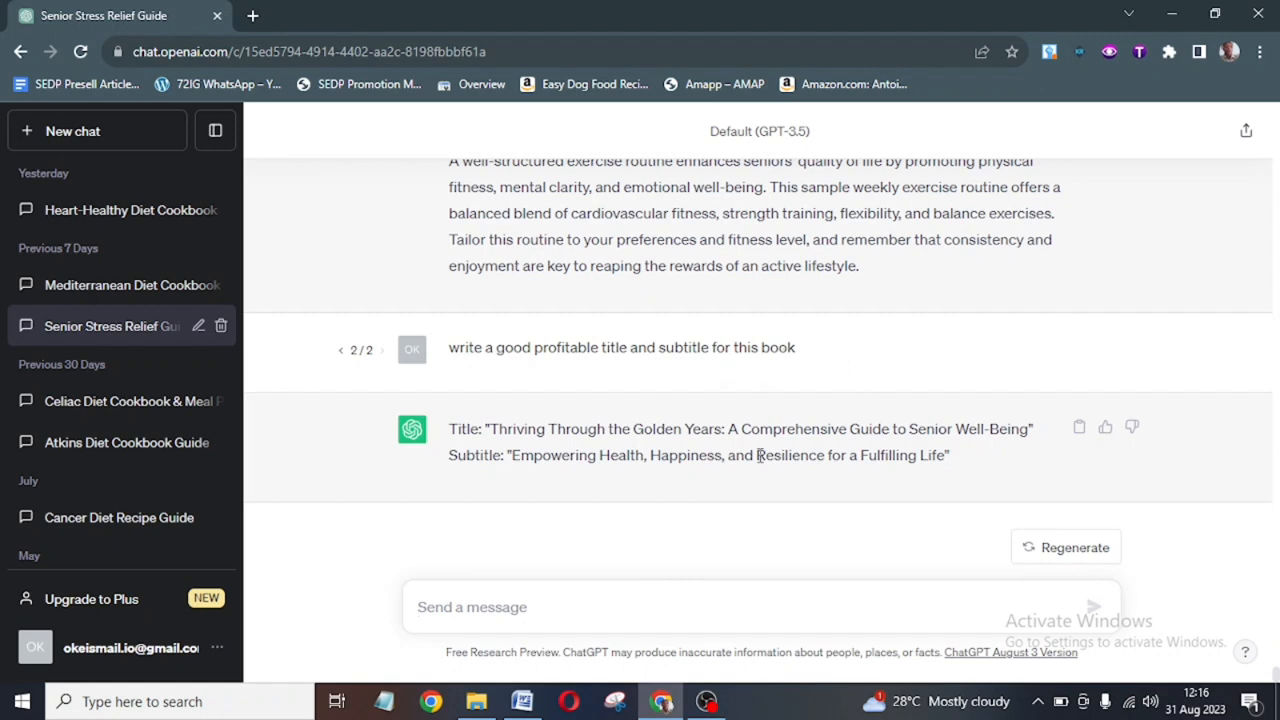
{"action": "mouse_move", "coordinate": [959, 330]}
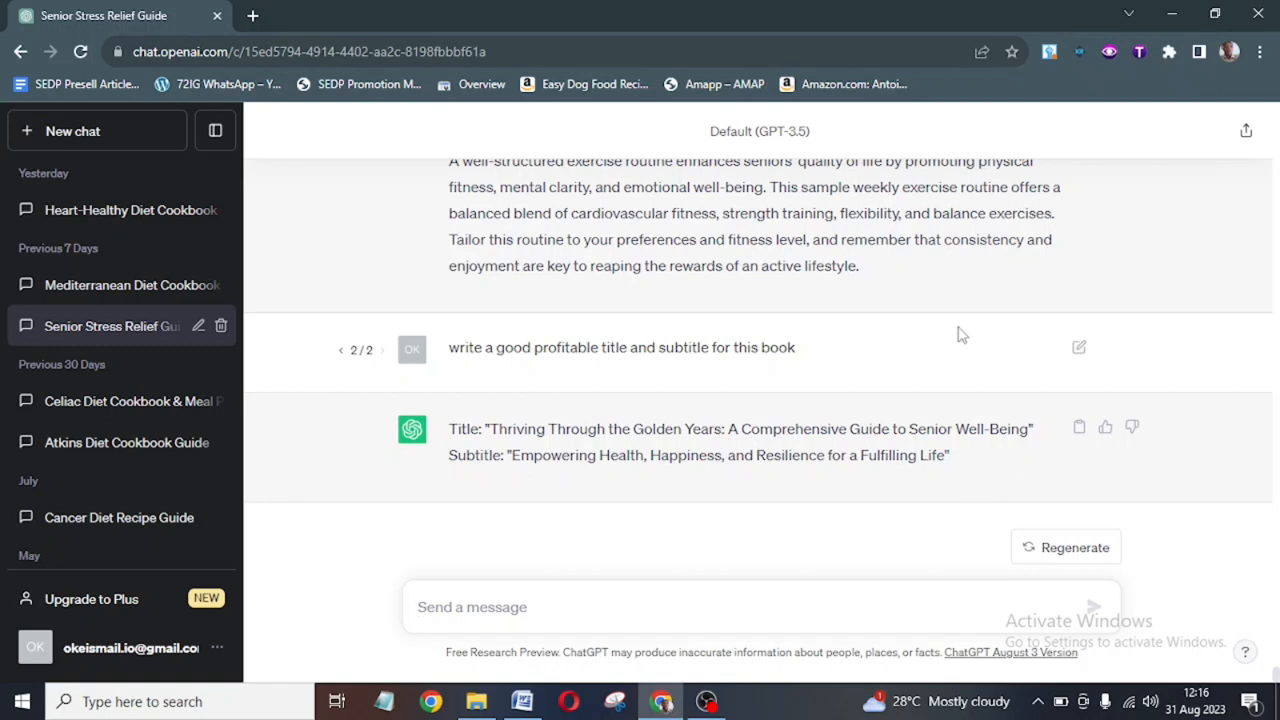
{"action": "left_click", "coordinate": [1080, 349]}
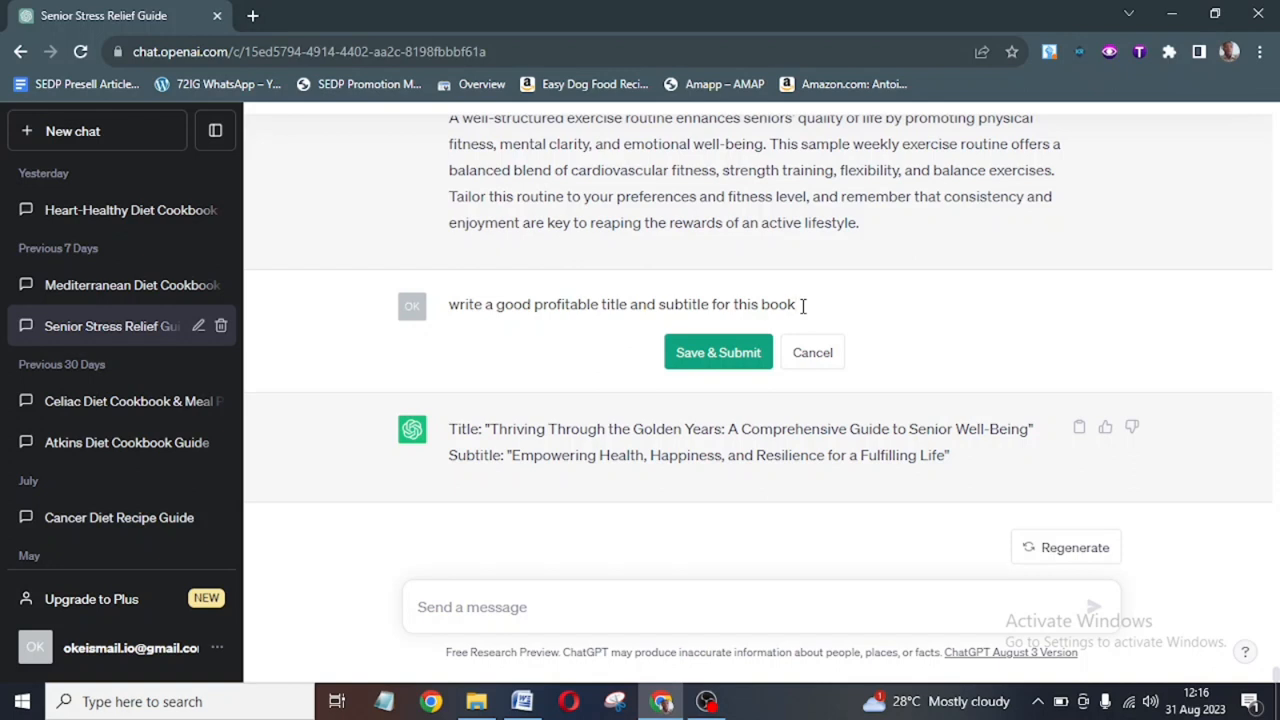
{"action": "key", "text": "BackSpace"}
{"action": "key", "text": "BackSpace"}
{"action": "key", "text": "BackSpace"}
{"action": "key", "text": "BackSpace"}
{"action": "key", "text": "BackSpace"}
{"action": "key", "text": "BackSpace"}
{"action": "key", "text": "BackSpace"}
{"action": "key", "text": "BackSpace"}
{"action": "key", "text": "BackSpace"}
{"action": "key", "text": "BackSpace"}
{"action": "key", "text": "BackSpace"}
{"action": "key", "text": "BackSpace"}
{"action": "type", "text": "US"}
{"action": "key", "text": "BackSpace"}
{"action": "key", "text": "Caps_Lock"}
{"action": "key", "text": "BackSpace"}
{"action": "type", "text": "usi"}
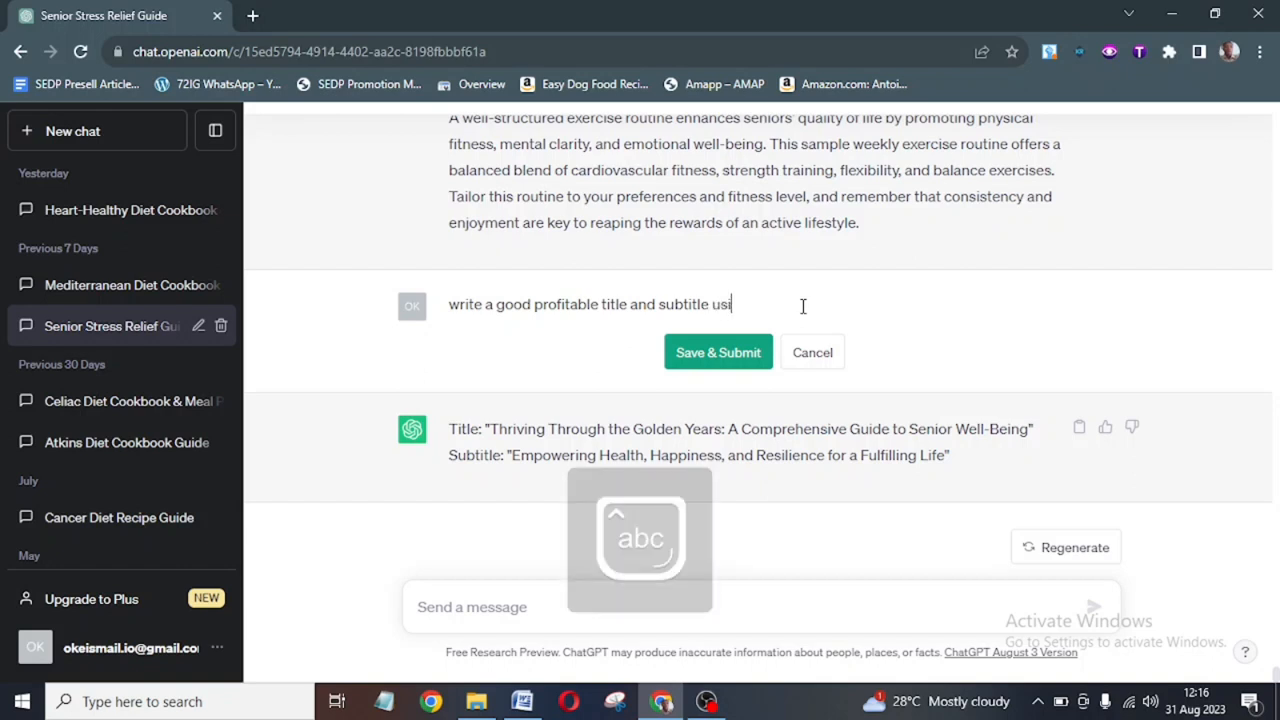
{"action": "type", "text": "ng rel"}
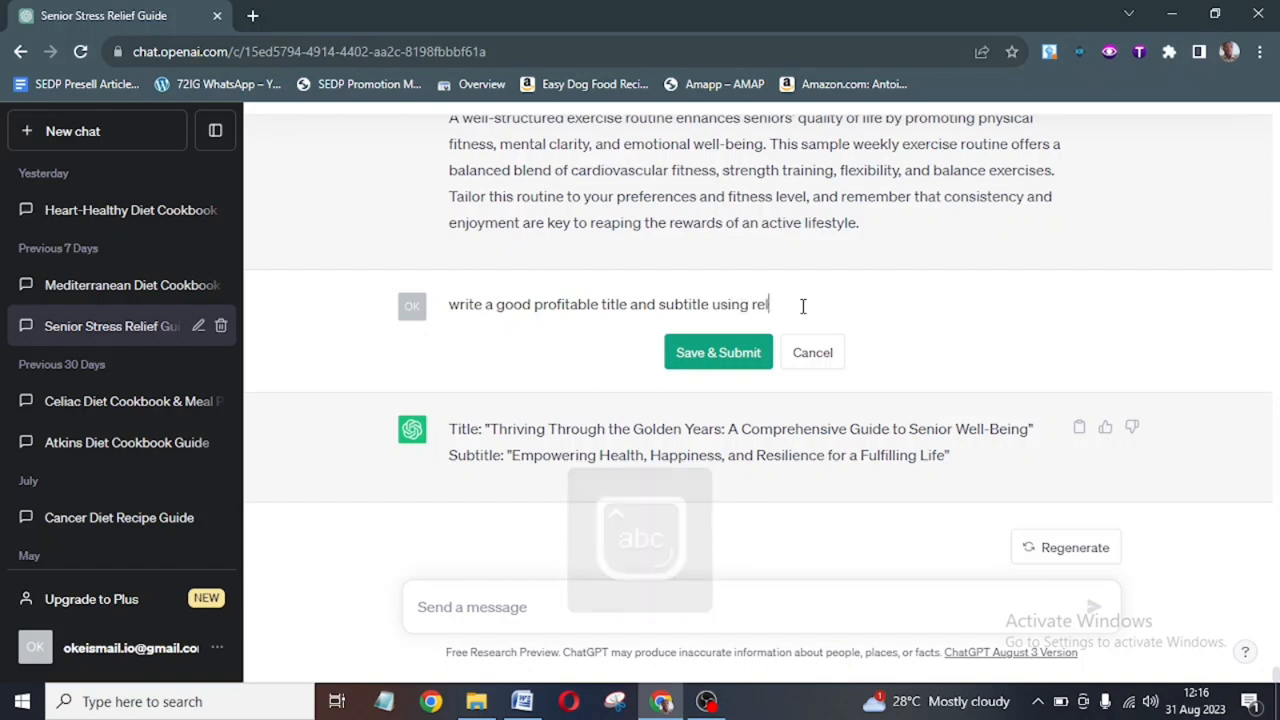
{"action": "type", "text": "evant"}
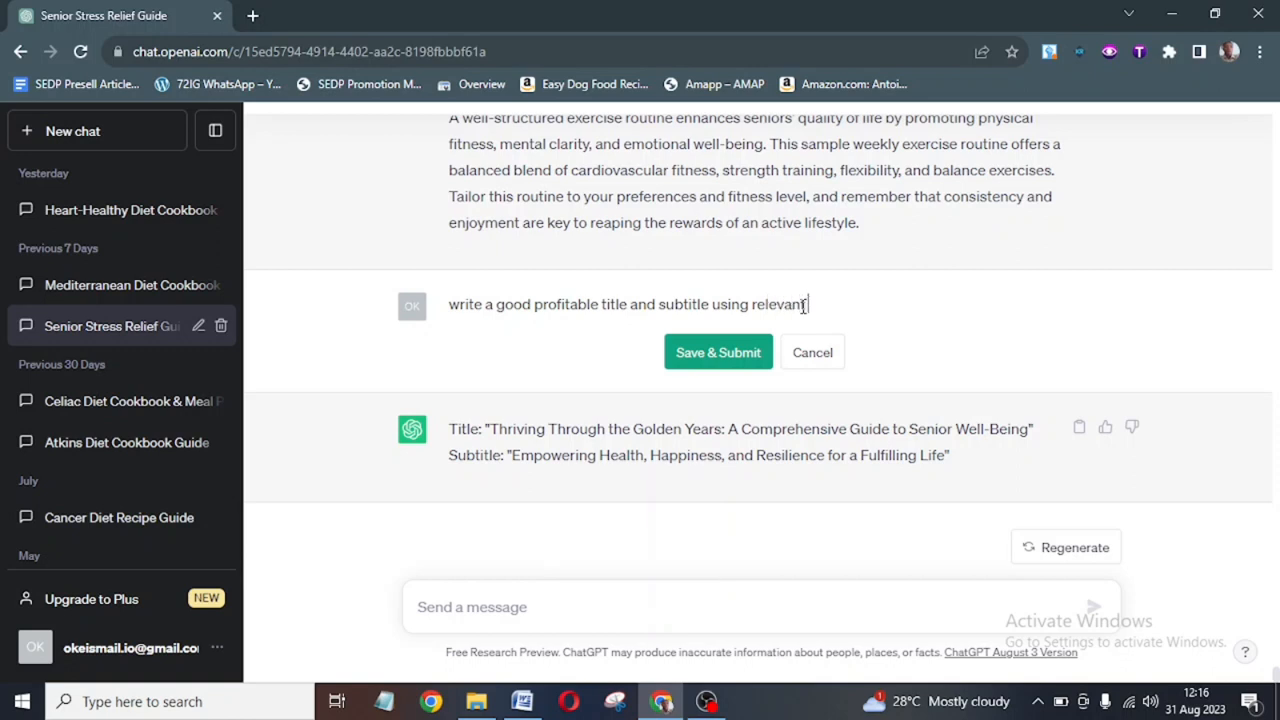
{"action": "type", "text": " keywords"}
{"action": "left_click", "coordinate": [712, 368]}
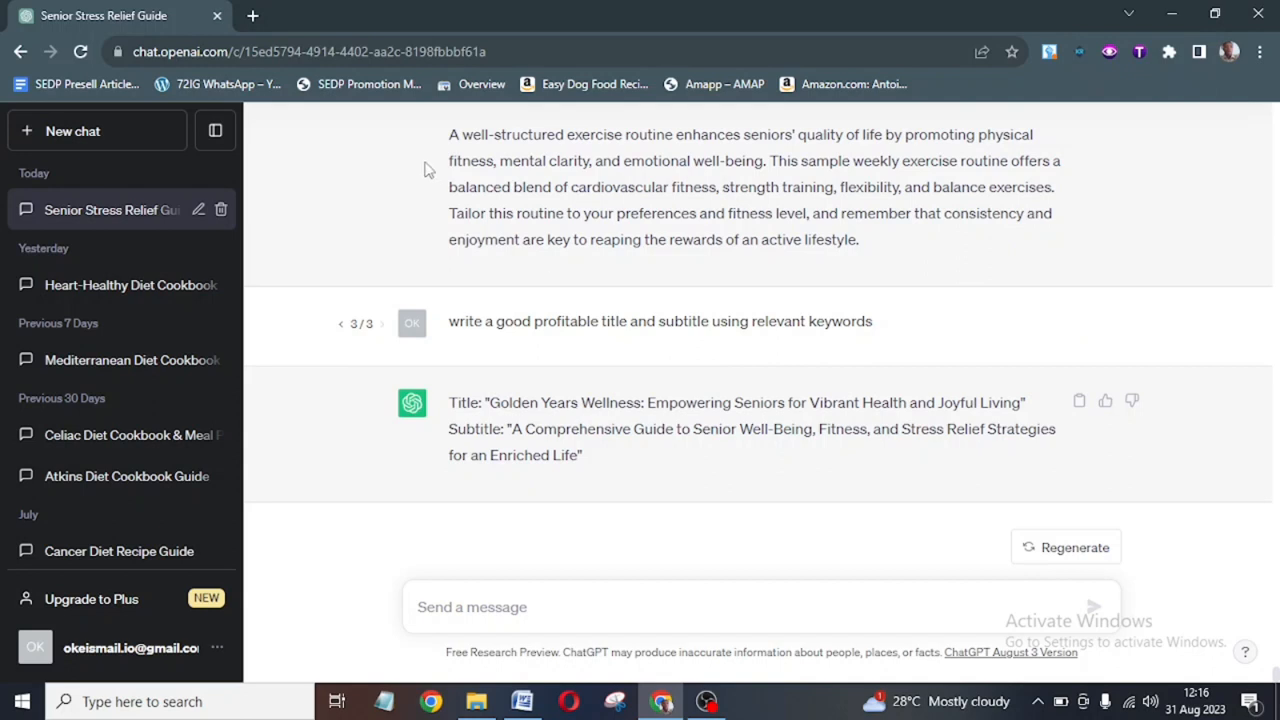
Open Amazon in a new browser tab and limit its search to the Kindle Store.
{"action": "left_click", "coordinate": [255, 17]}
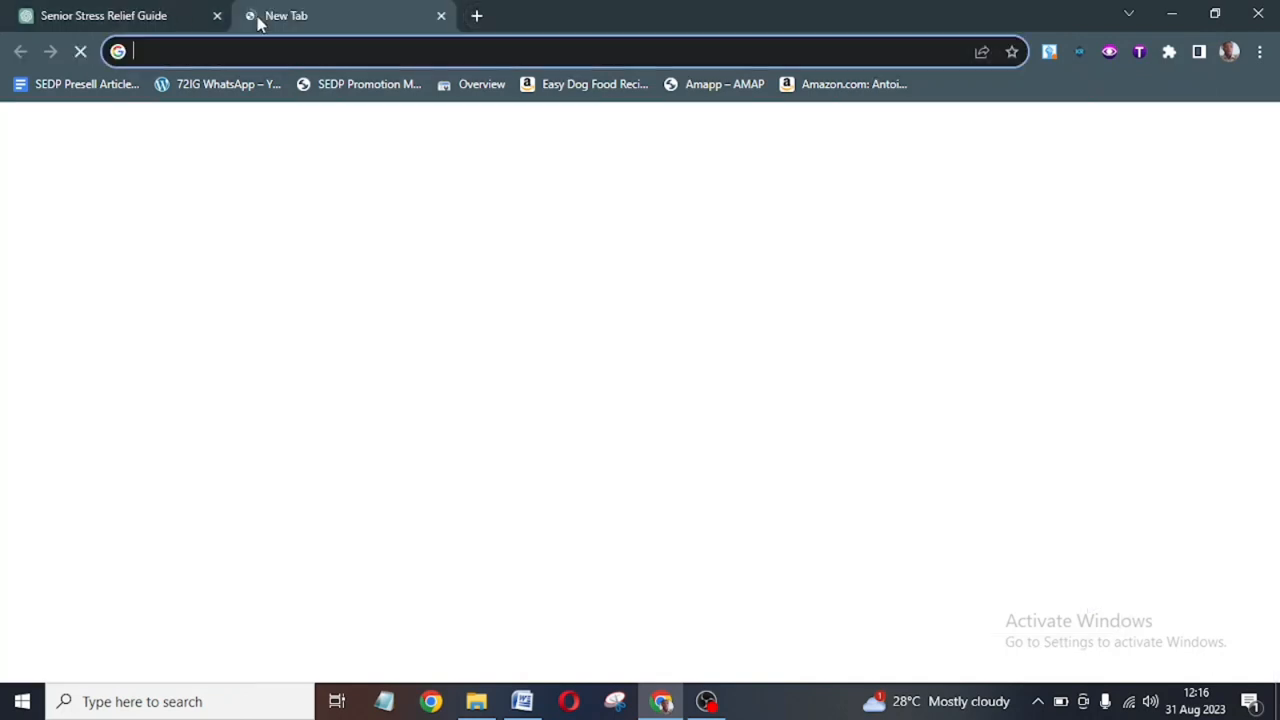
{"action": "type", "text": "ama"}
{"action": "key", "text": "Return"}
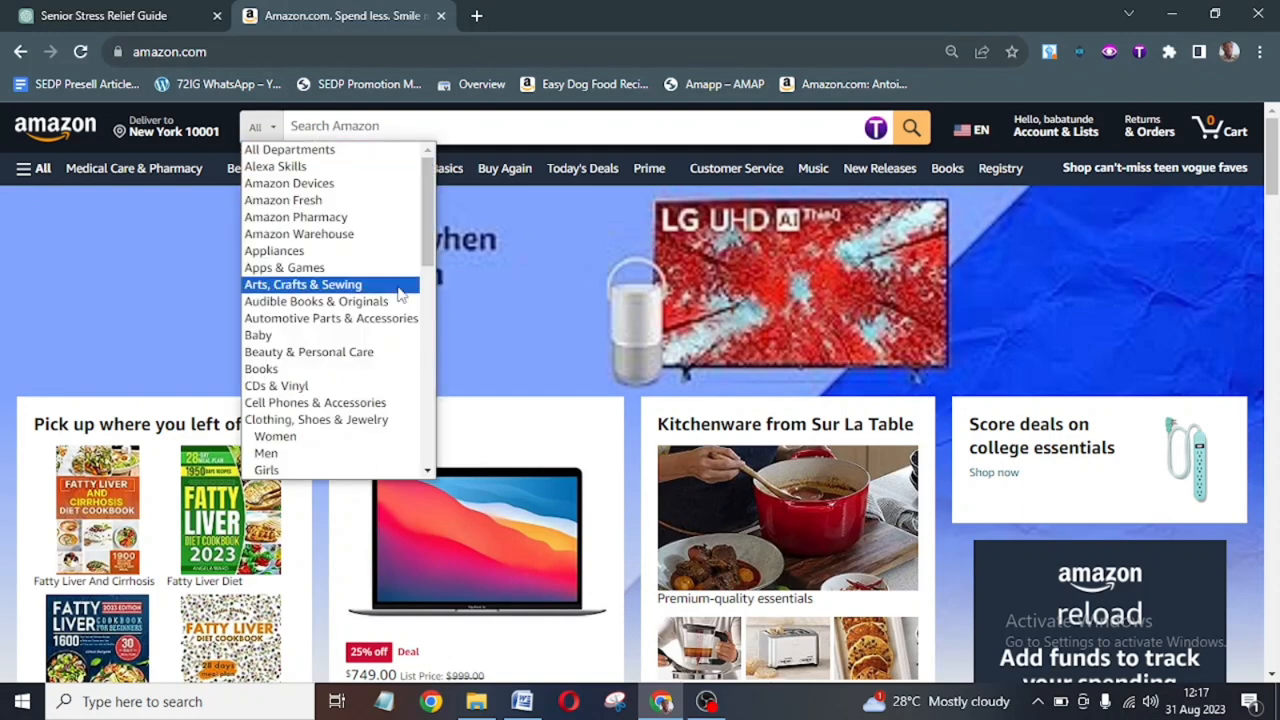
{"action": "scroll", "coordinate": [426, 333], "scroll_direction": "down", "scroll_amount": 5}
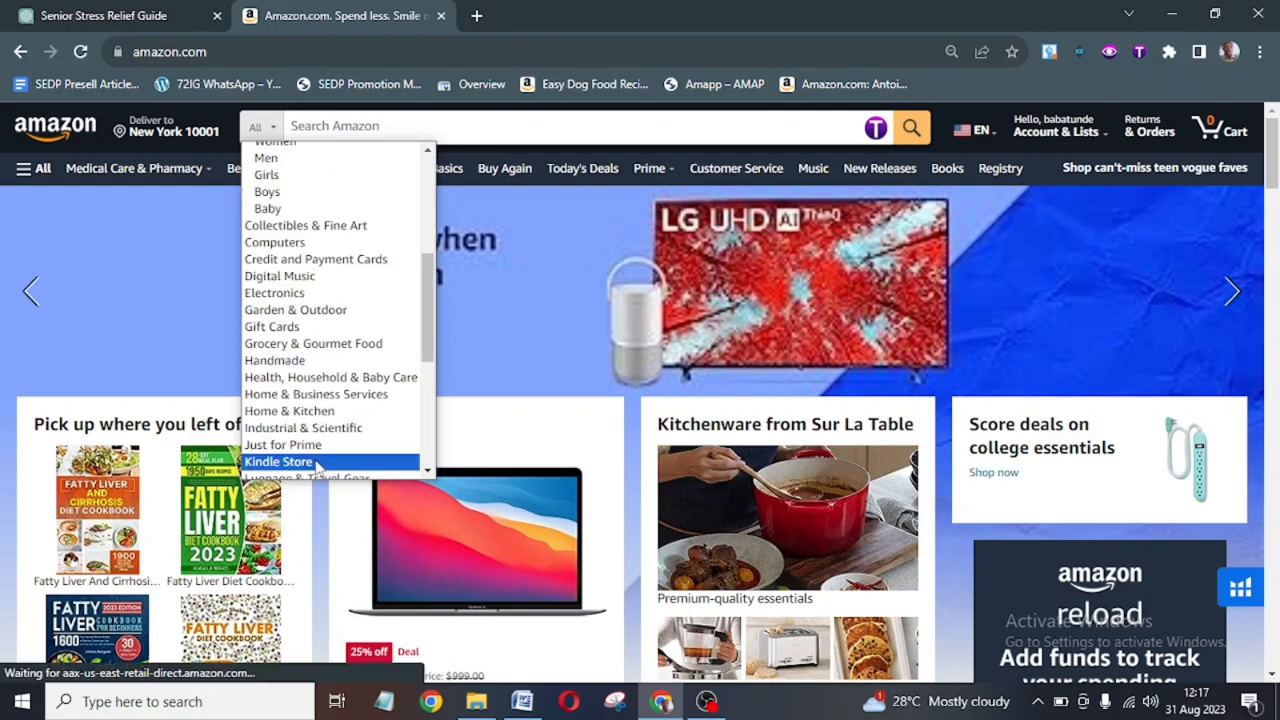
{"action": "left_click", "coordinate": [318, 462]}
Remove the first three heart-healthy diet cookbook entries from the recent Amazon searches.
{"action": "left_click", "coordinate": [433, 128]}
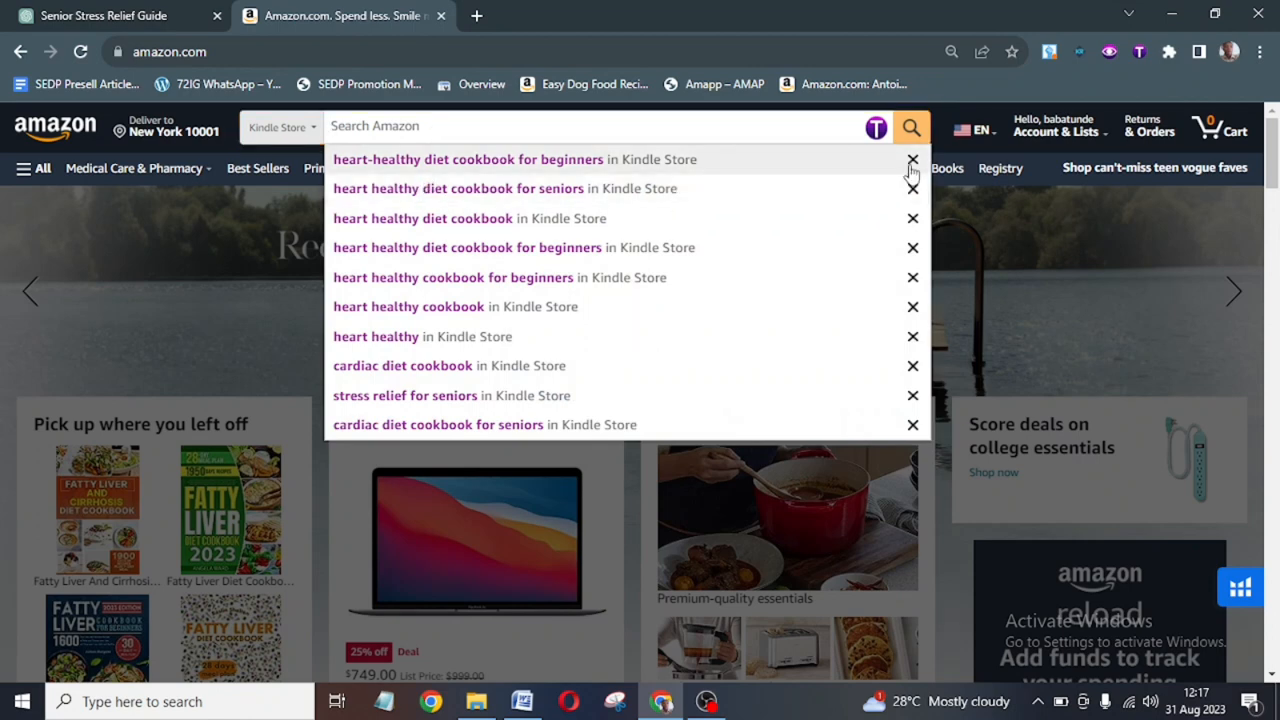
{"action": "left_click", "coordinate": [912, 160]}
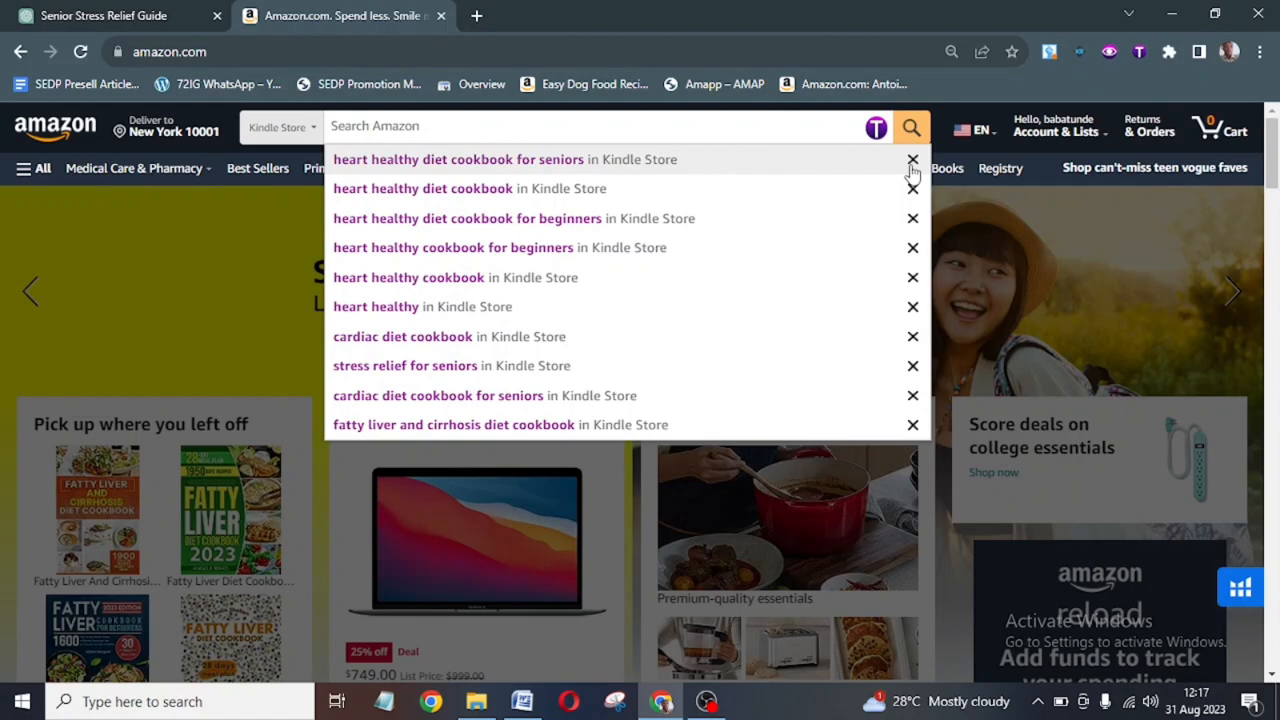
{"action": "left_click", "coordinate": [912, 161]}
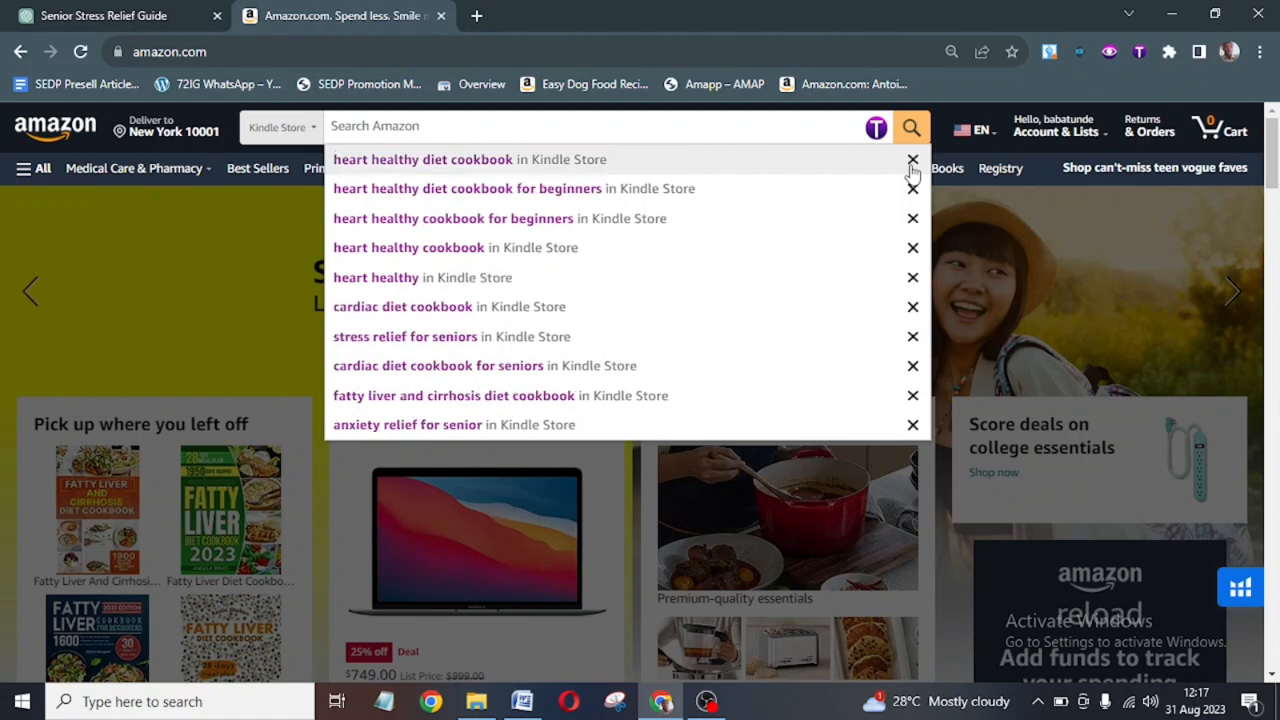
{"action": "left_click", "coordinate": [912, 162]}
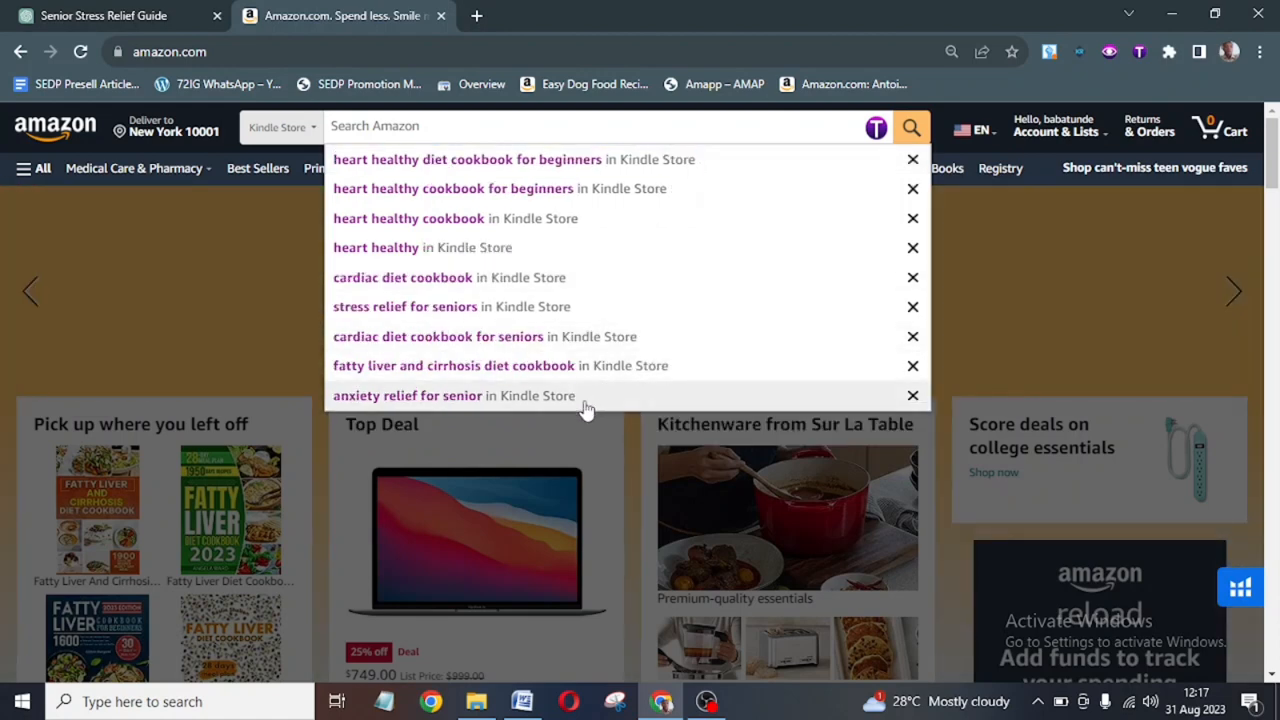
Check the manuscript title in Word, search the Kindle Store for "stress relief for senior" and browse the listed books' titles and subtitles.
{"action": "left_click", "coordinate": [522, 701]}
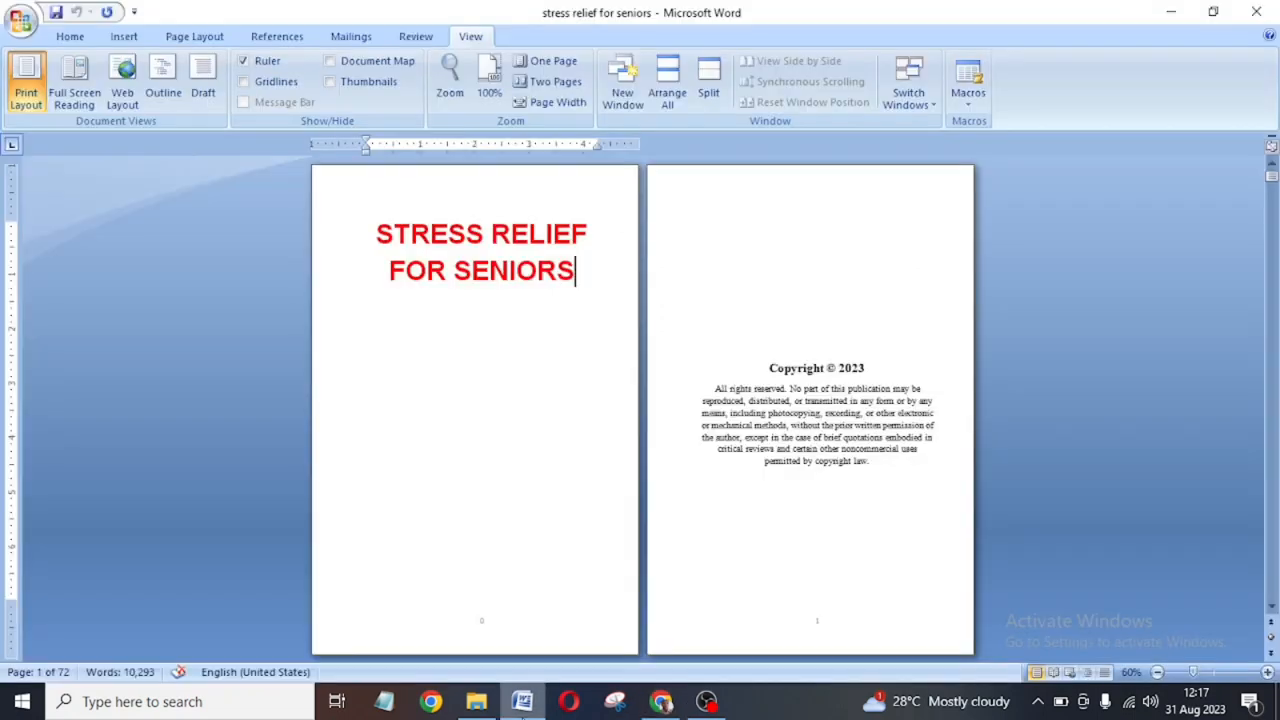
{"action": "left_click", "coordinate": [668, 704]}
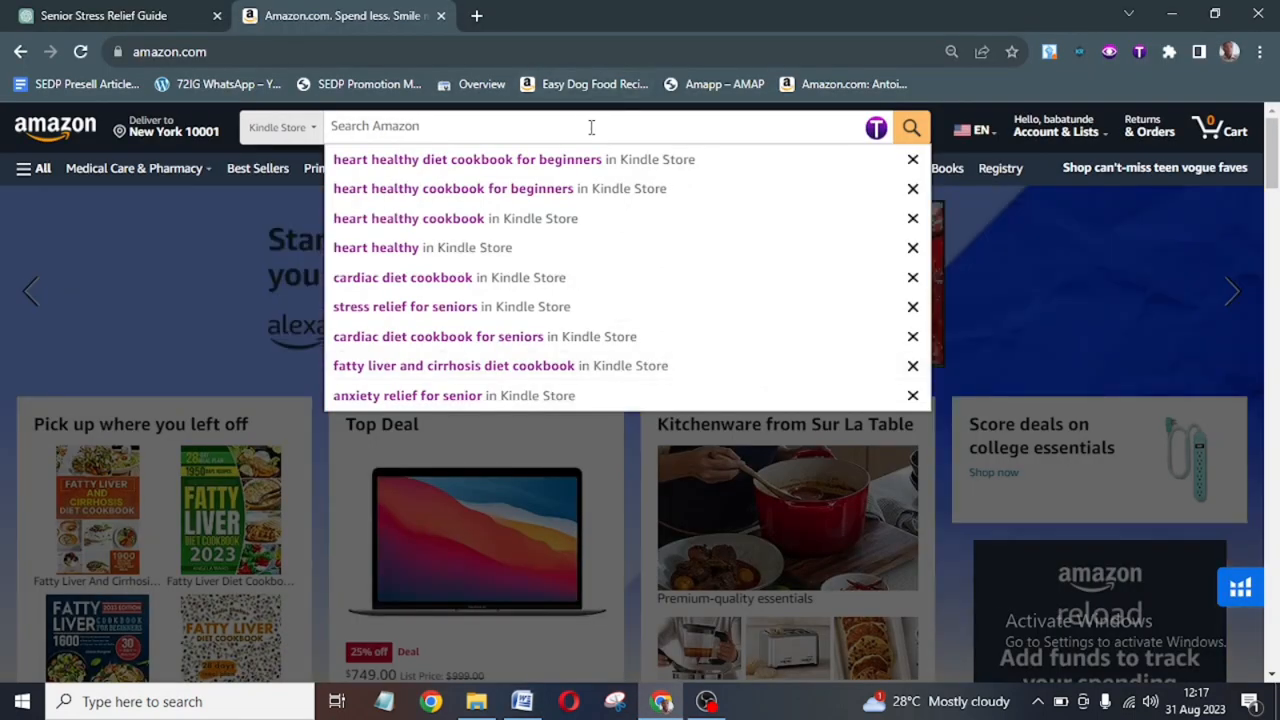
{"action": "left_click", "coordinate": [591, 127]}
{"action": "type", "text": "stres"}
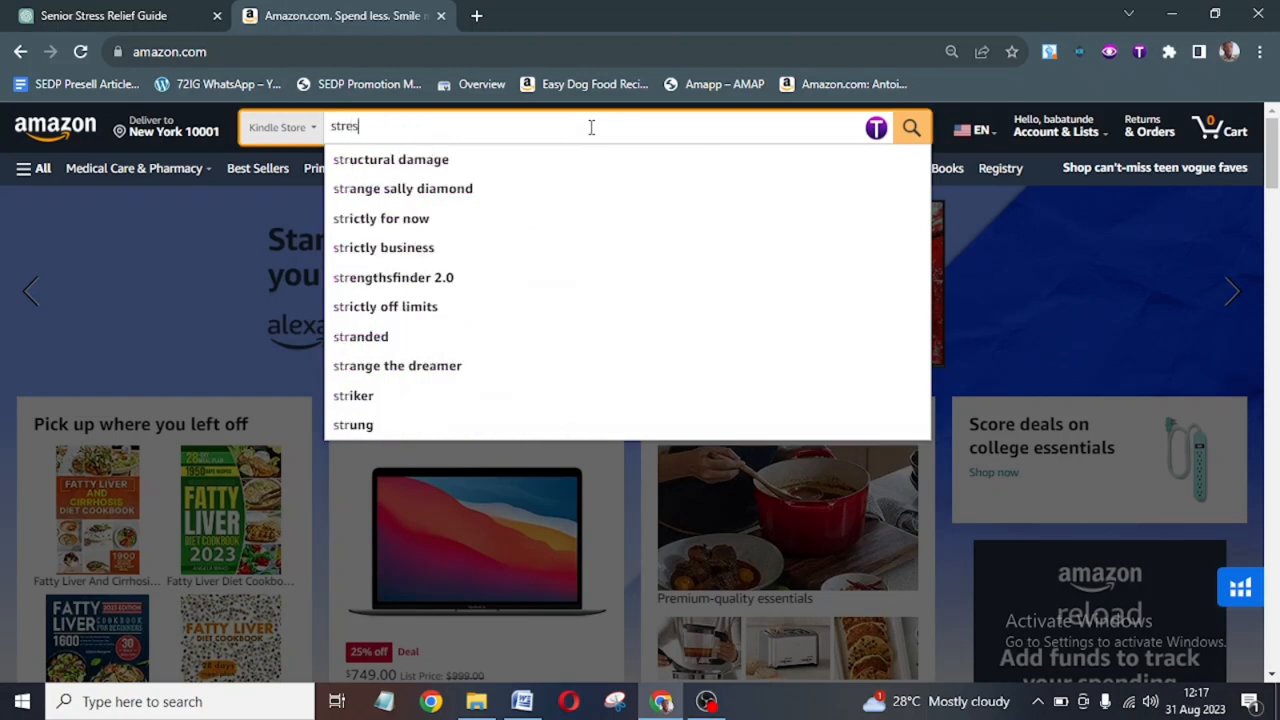
{"action": "type", "text": "s relie"}
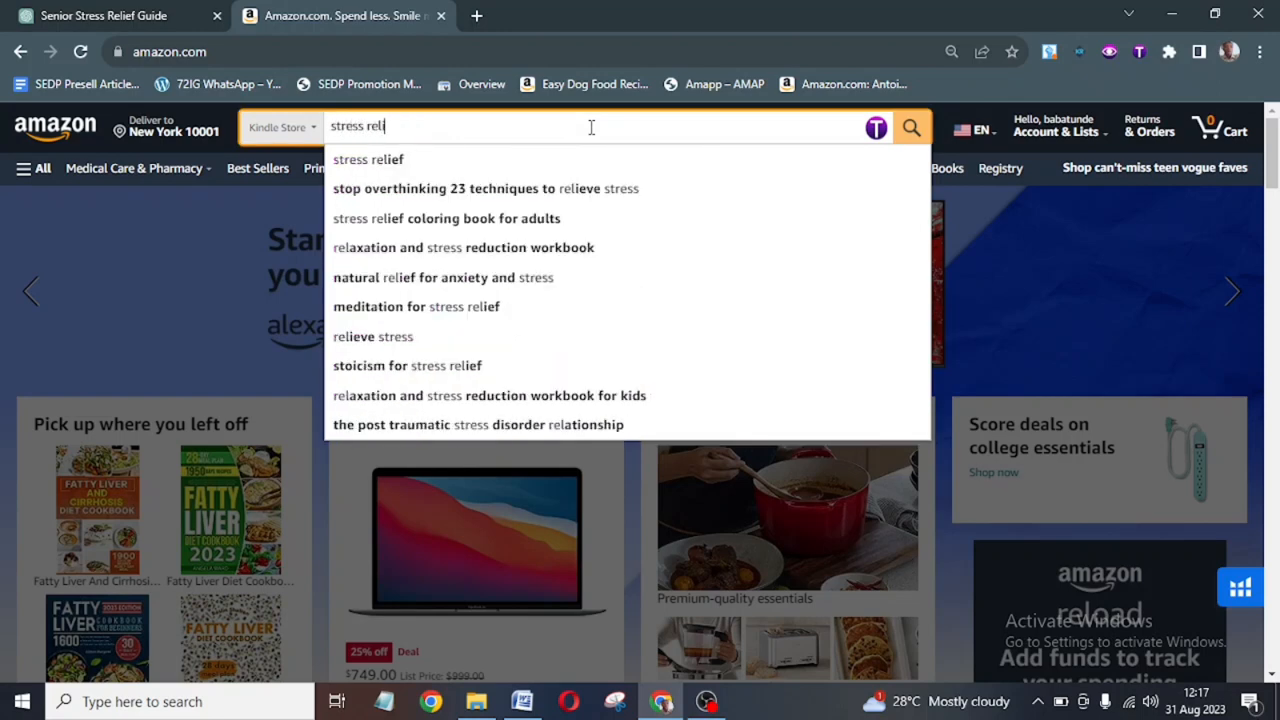
{"action": "type", "text": "f"}
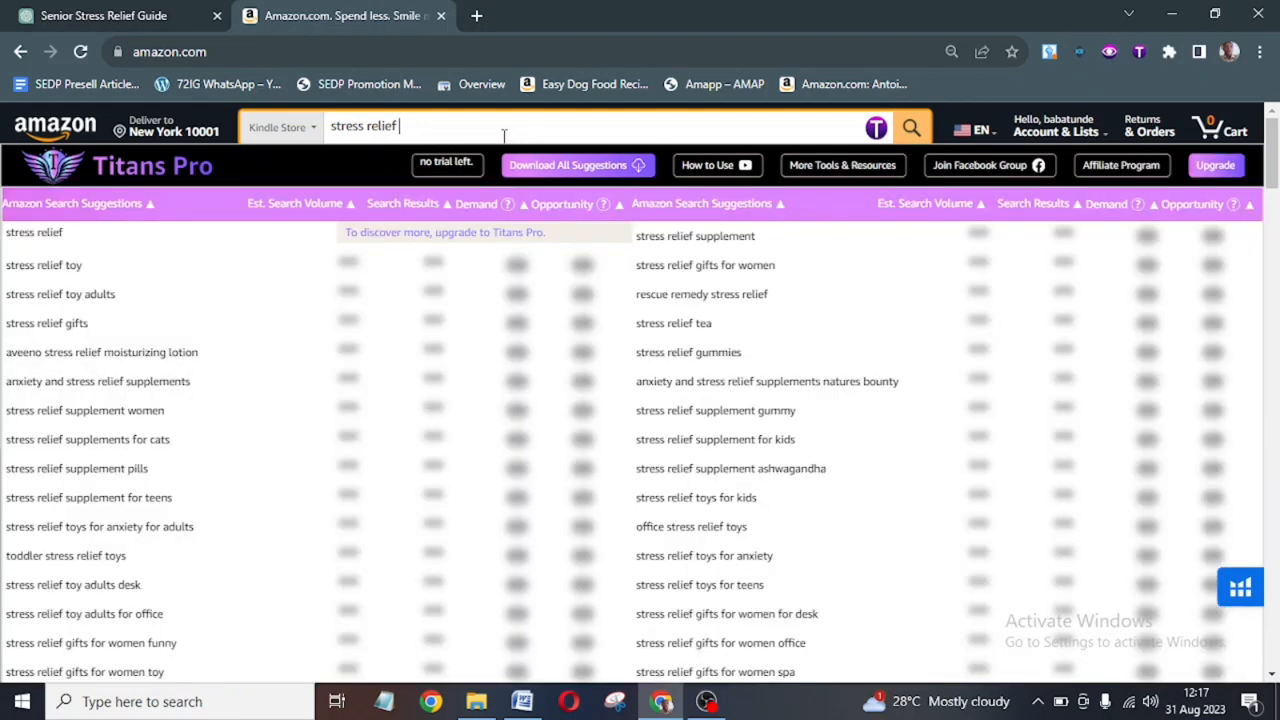
{"action": "type", "text": "for senior"}
{"action": "key", "text": "Return"}
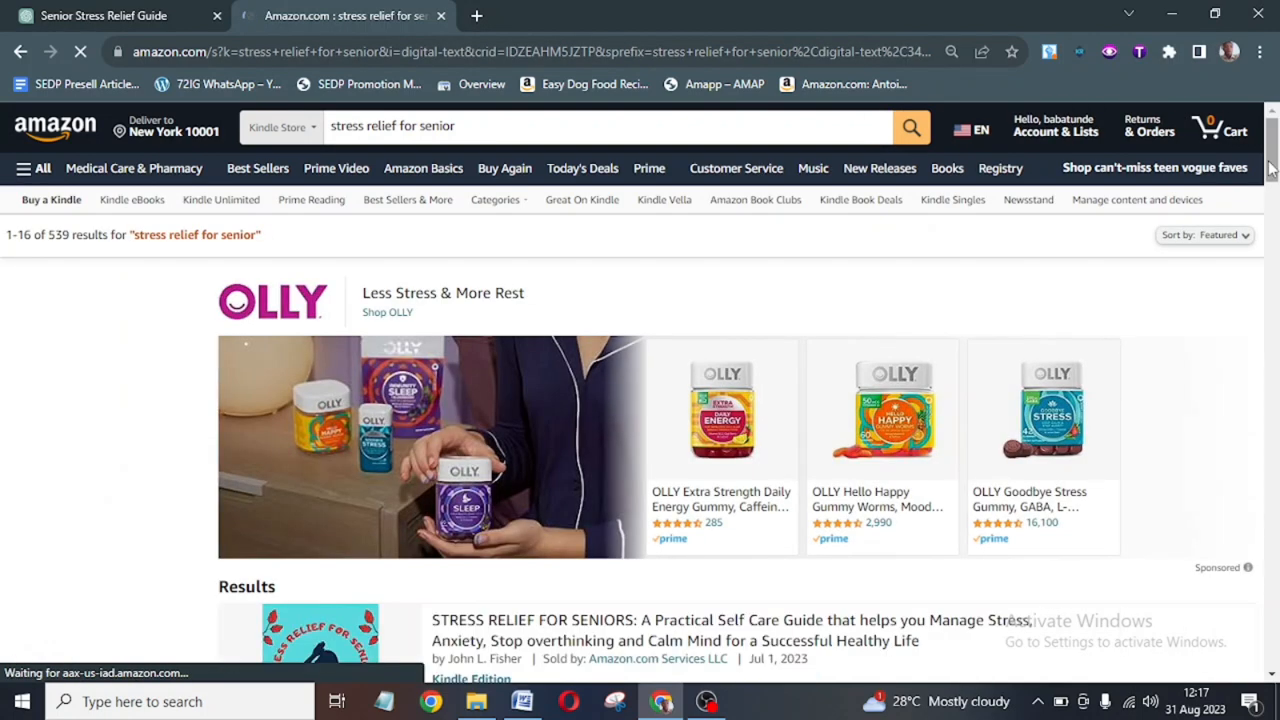
{"action": "left_click_drag", "start_coordinate": [1270, 170], "coordinate": [1273, 193]}
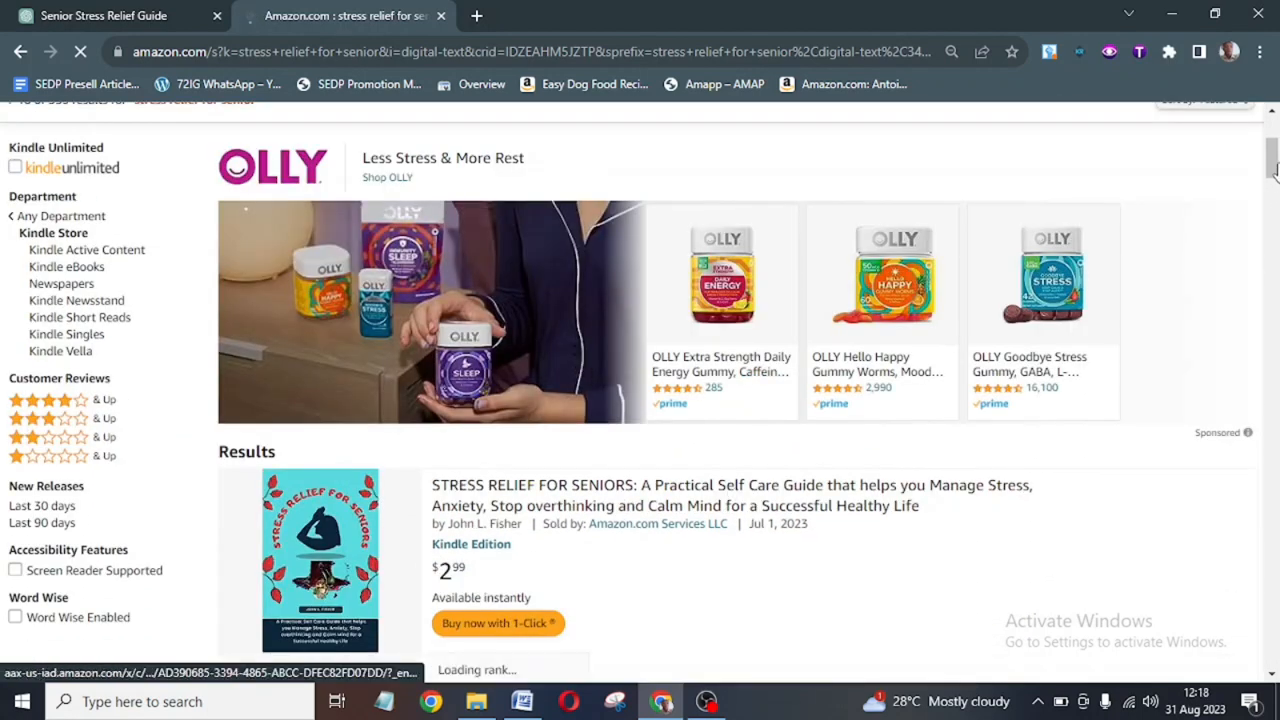
{"action": "left_click_drag", "start_coordinate": [1277, 172], "coordinate": [1274, 196]}
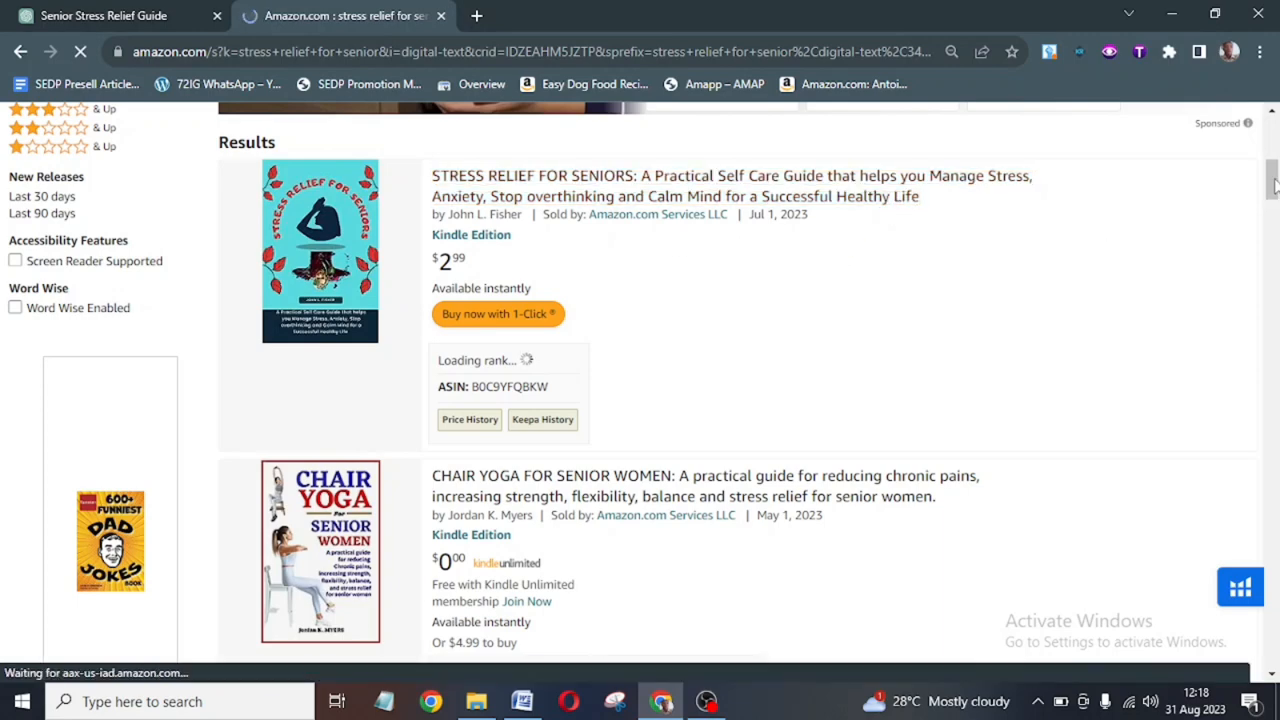
{"action": "left_click_drag", "start_coordinate": [1273, 184], "coordinate": [1273, 195]}
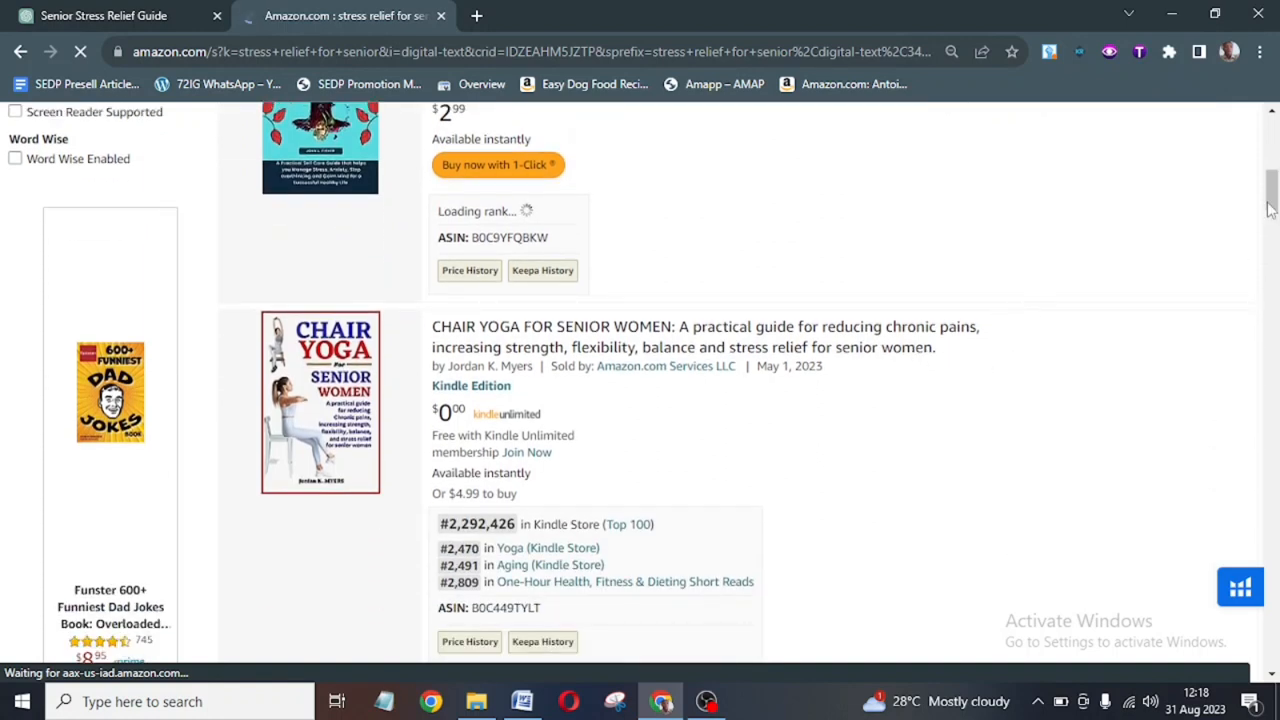
{"action": "left_click_drag", "start_coordinate": [1272, 208], "coordinate": [1272, 230]}
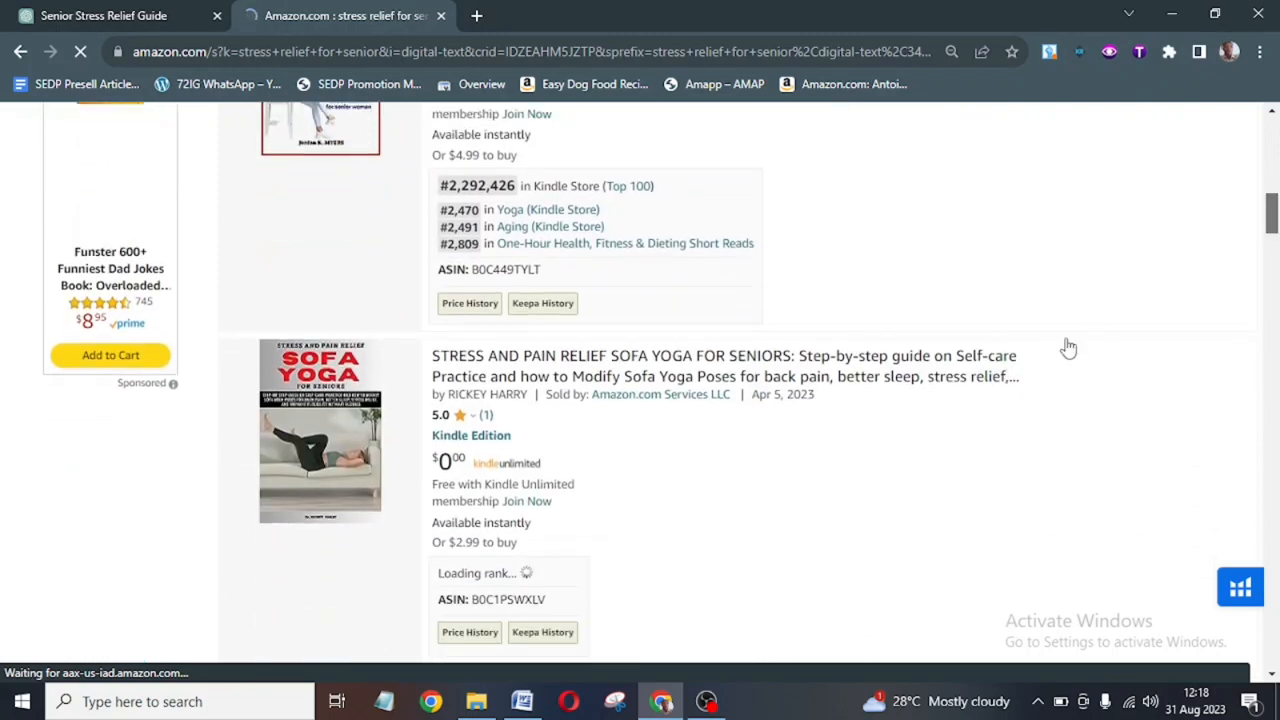
{"action": "left_click_drag", "start_coordinate": [1274, 205], "coordinate": [1274, 304]}
Copy "A Comprehensive Guide to Senior Well-Being, Fitness, and Stress Relief" from ChatGPT and paste it as text only below the title in Word.
{"action": "left_click", "coordinate": [119, 15]}
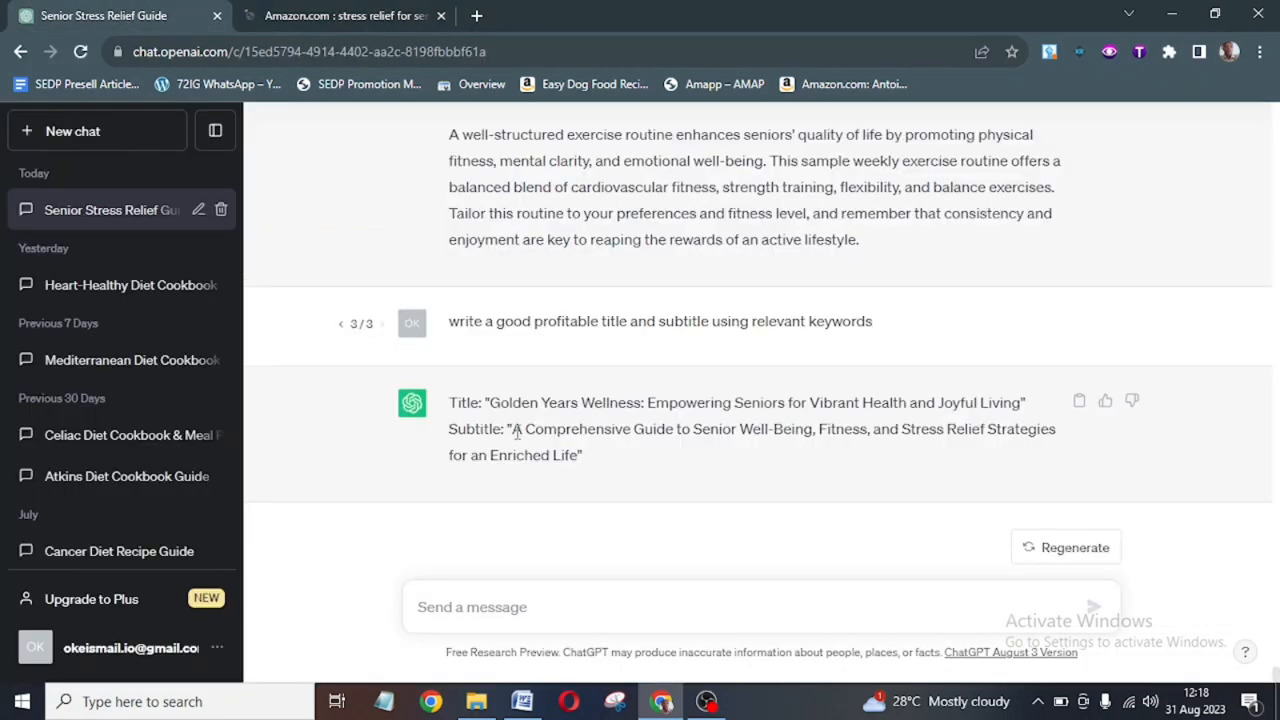
{"action": "mouse_move", "coordinate": [516, 430]}
{"action": "left_mouse_down"}
{"action": "mouse_move", "coordinate": [801, 417]}
{"action": "mouse_move", "coordinate": [988, 432]}
{"action": "left_mouse_up"}
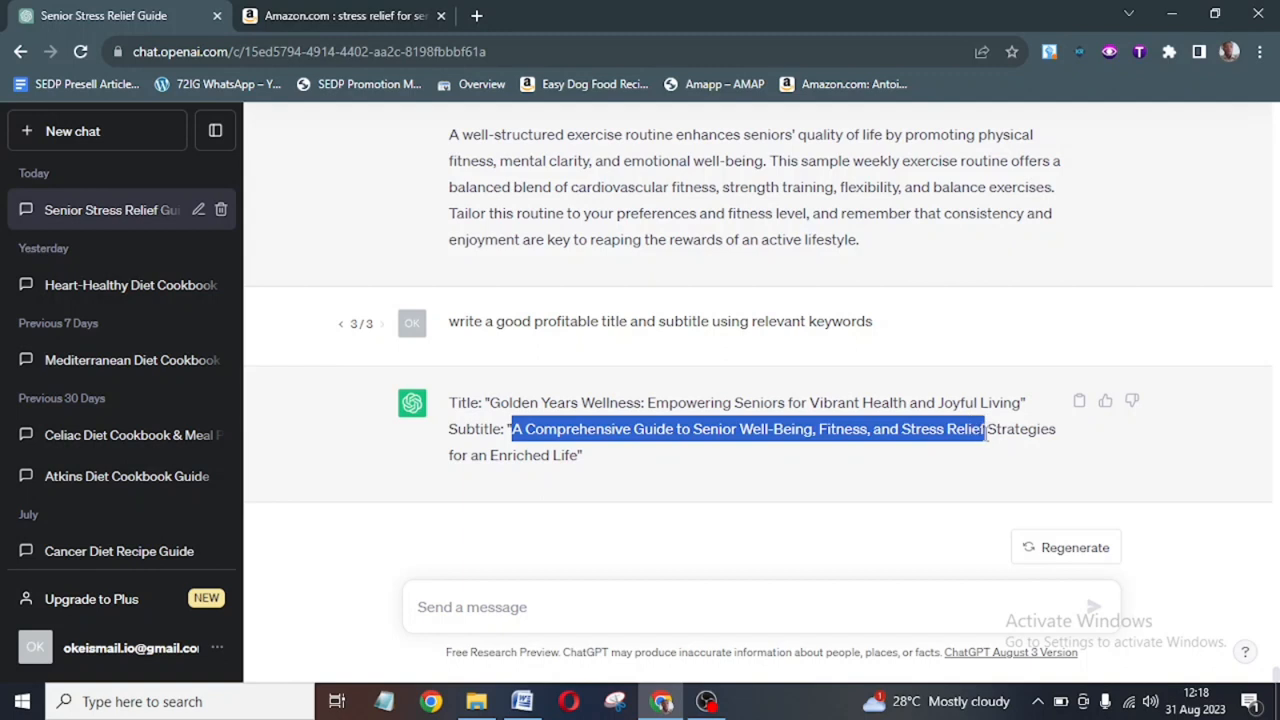
{"action": "left_click", "coordinate": [530, 700]}
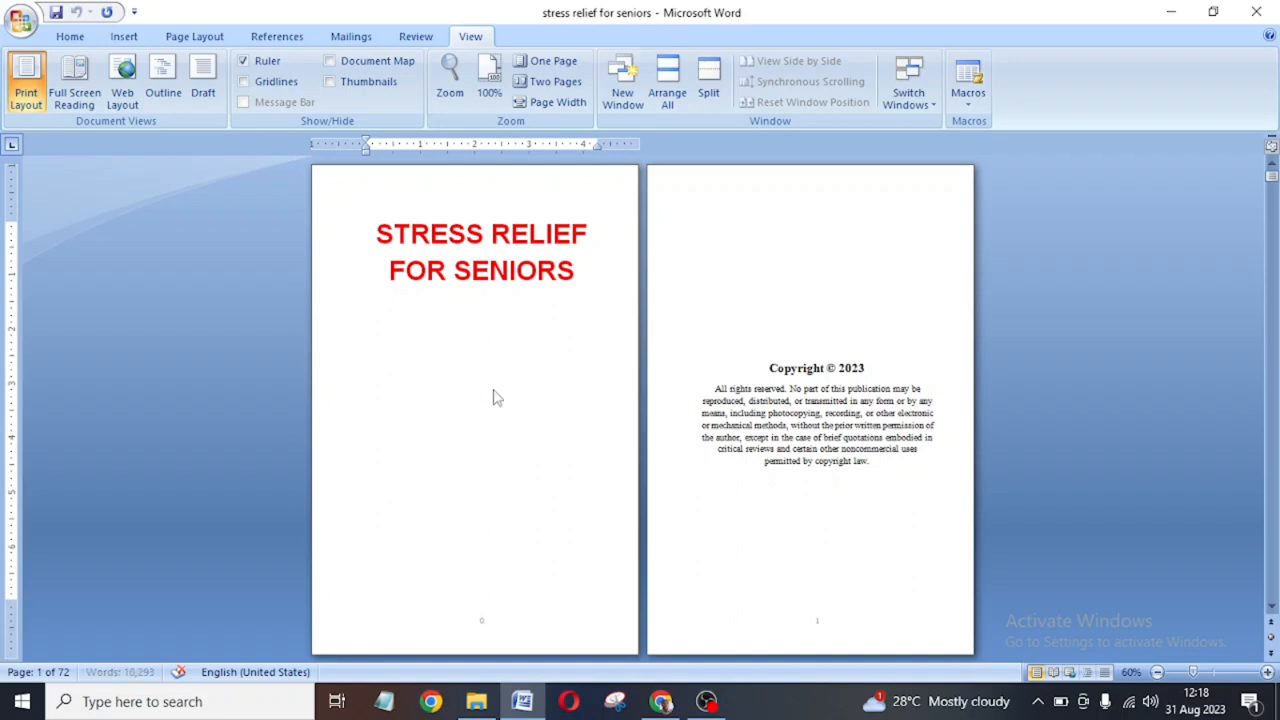
{"action": "left_click", "coordinate": [528, 471]}
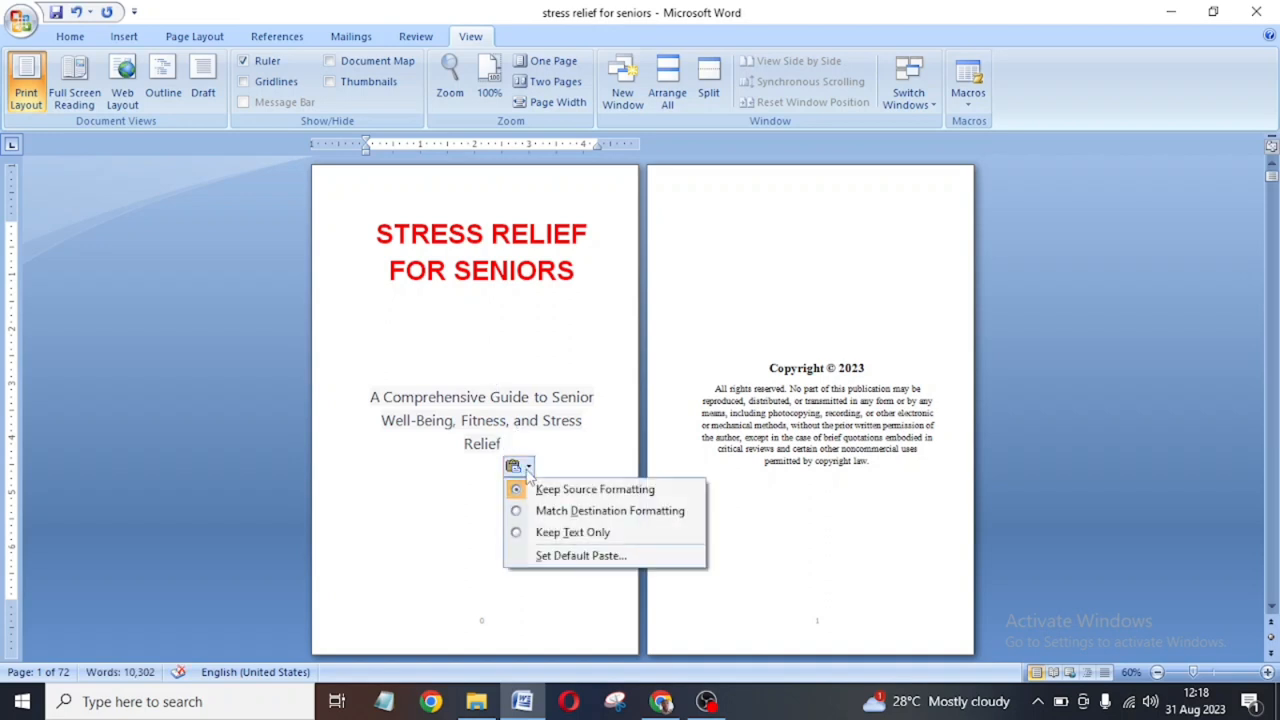
{"action": "left_click", "coordinate": [556, 531]}
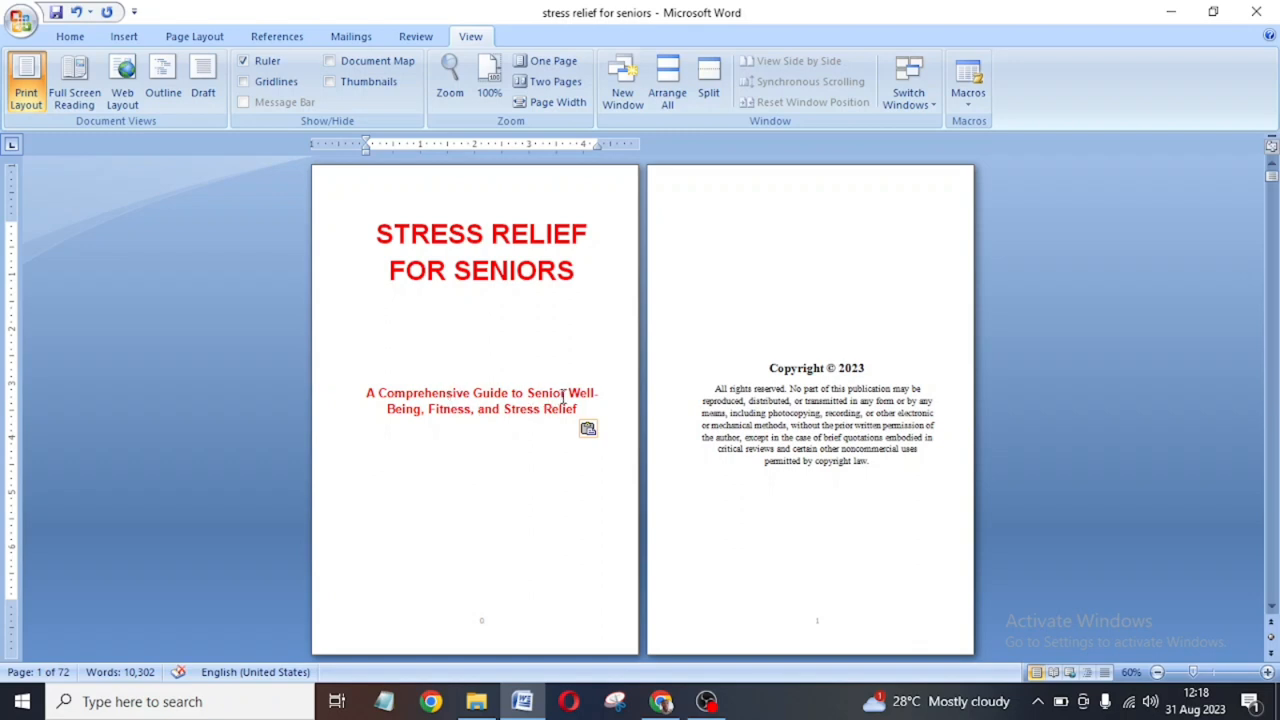
Replace the word "Senior" with "Adult" in the subtitle on the title page.
{"action": "left_click_drag", "start_coordinate": [566, 395], "coordinate": [545, 389]}
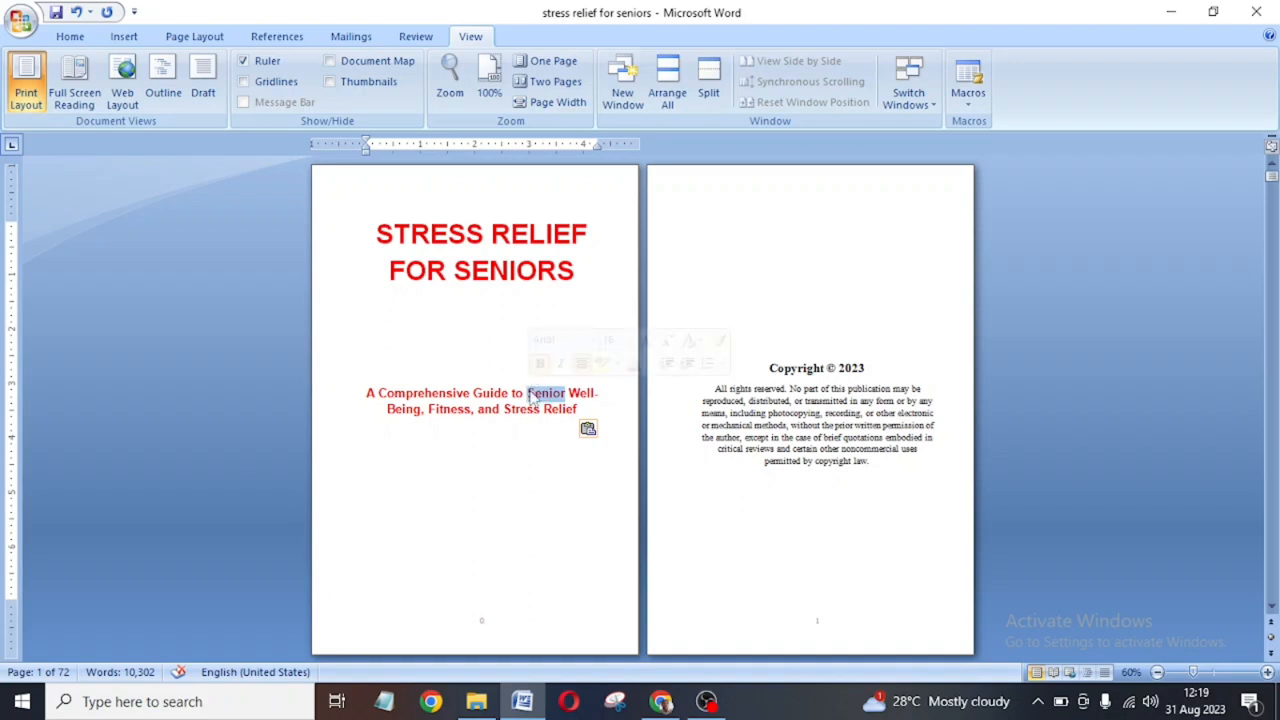
{"action": "type", "text": "A"}
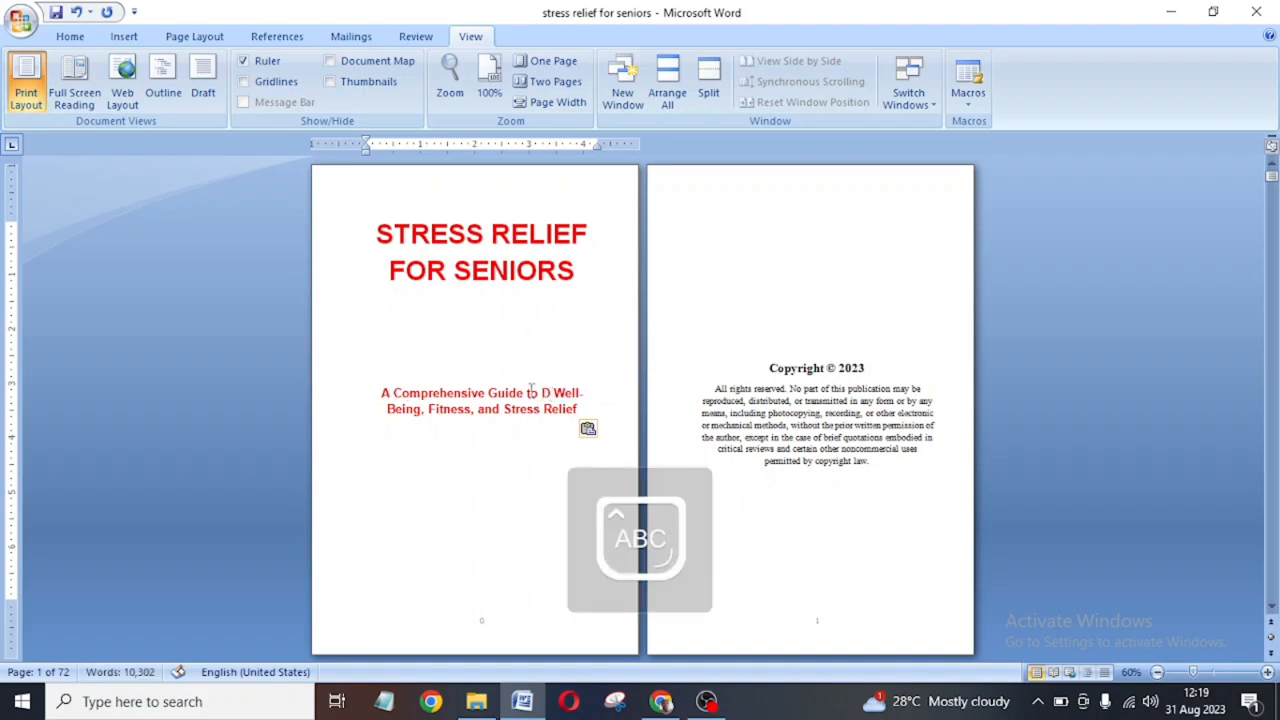
{"action": "type", "text": "dult"}
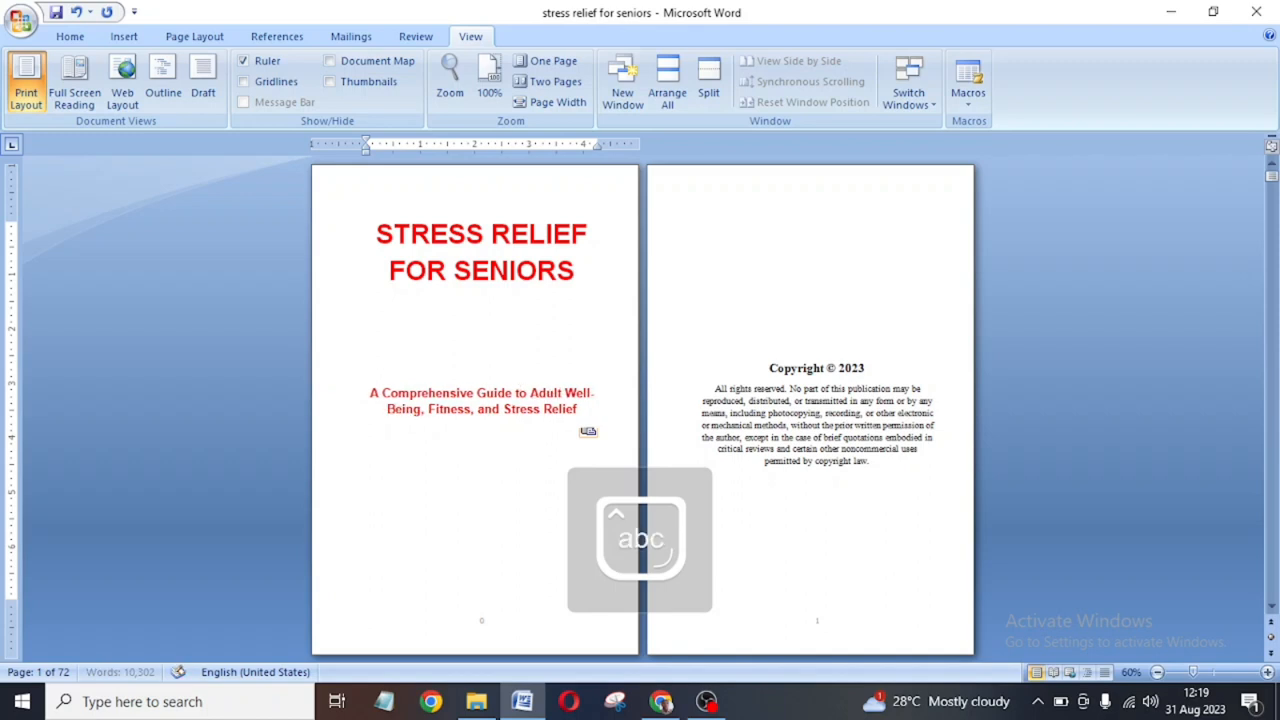
{"action": "key", "text": "BackSpace"}
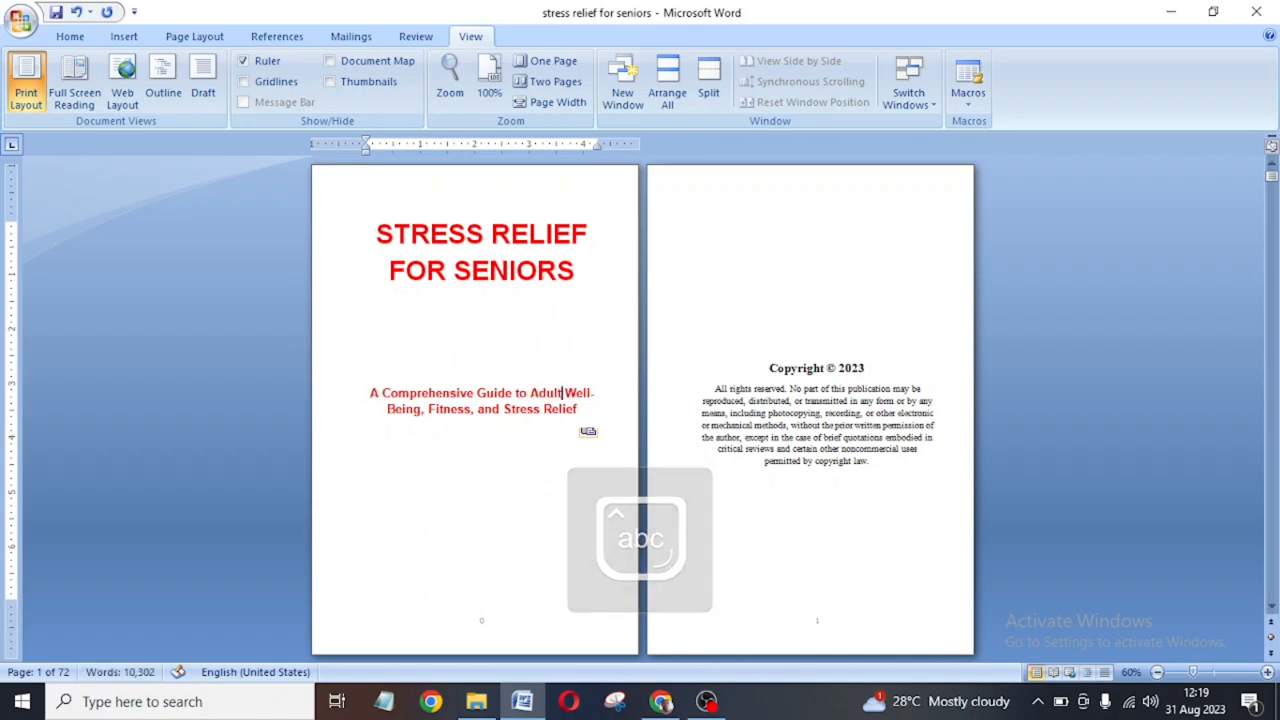
Replace the word "Adult" with "Your" in the subtitle on the title page.
{"action": "key", "text": "BackSpace"}
{"action": "key", "text": "BackSpace"}
{"action": "key", "text": "BackSpace"}
{"action": "key", "text": "BackSpace"}
{"action": "key", "text": "BackSpace"}
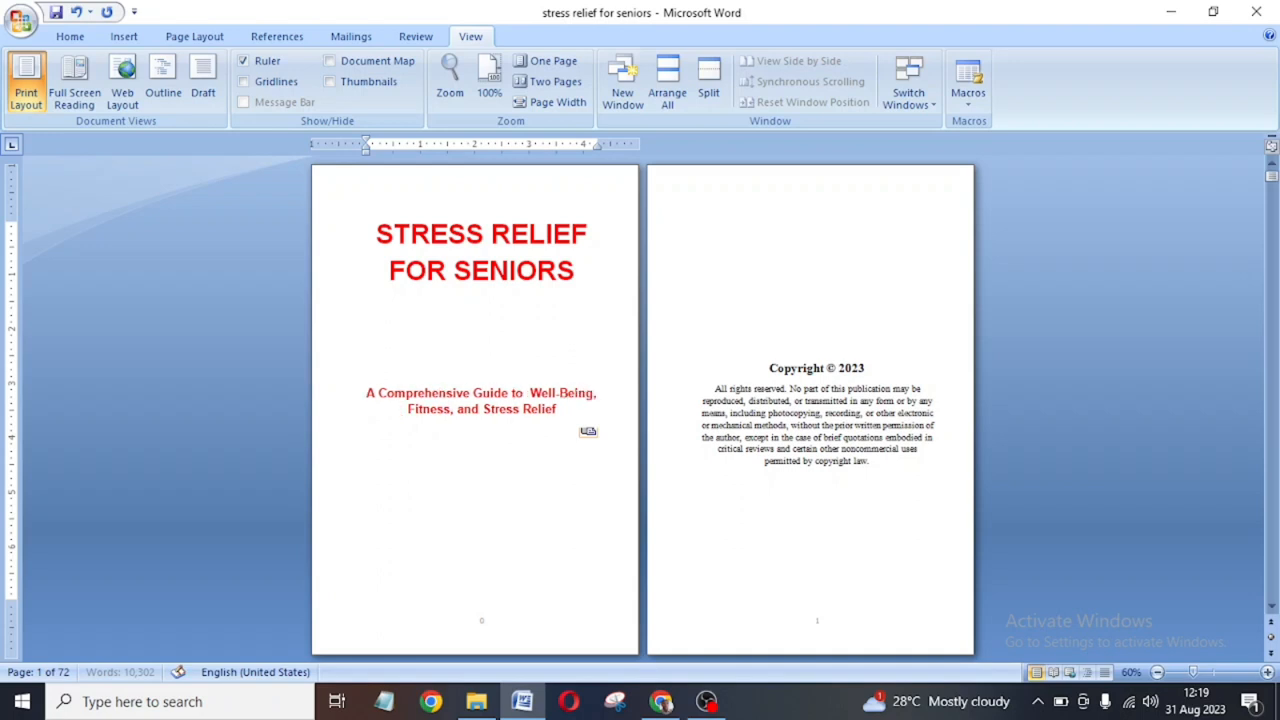
{"action": "type", "text": "Youe"}
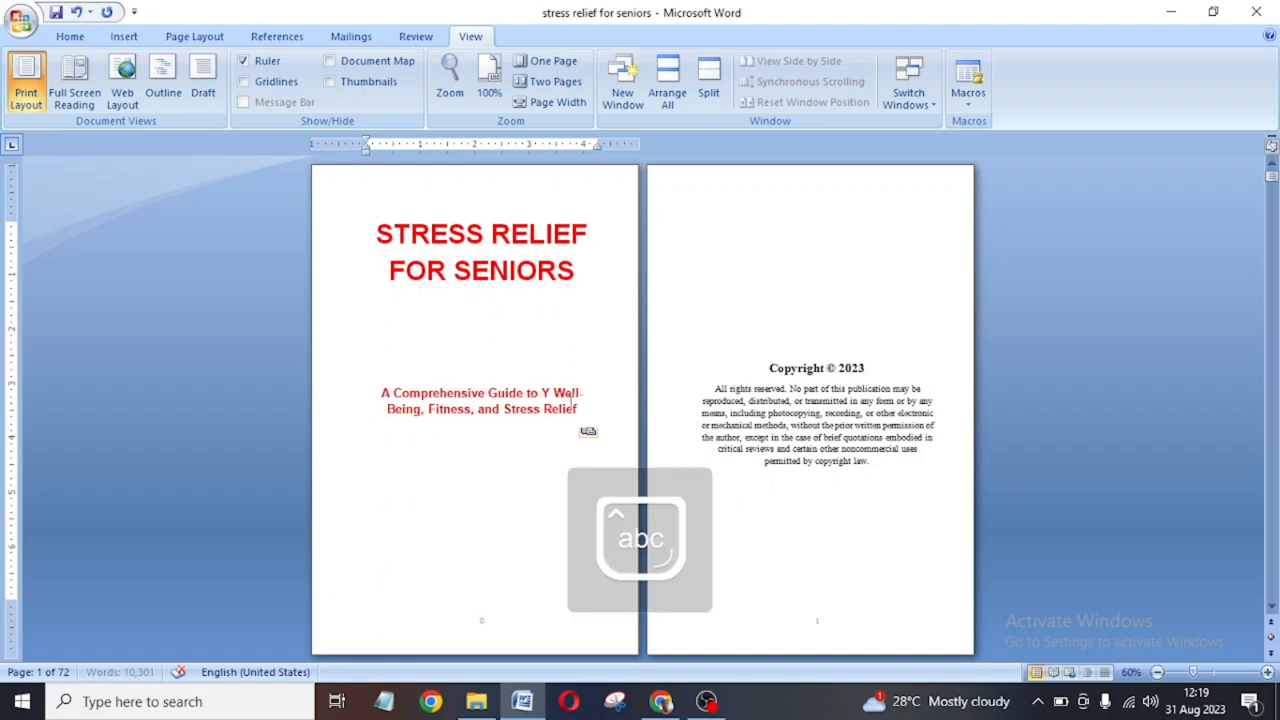
{"action": "key", "text": "BackSpace"}
{"action": "key", "text": "BackSpace"}
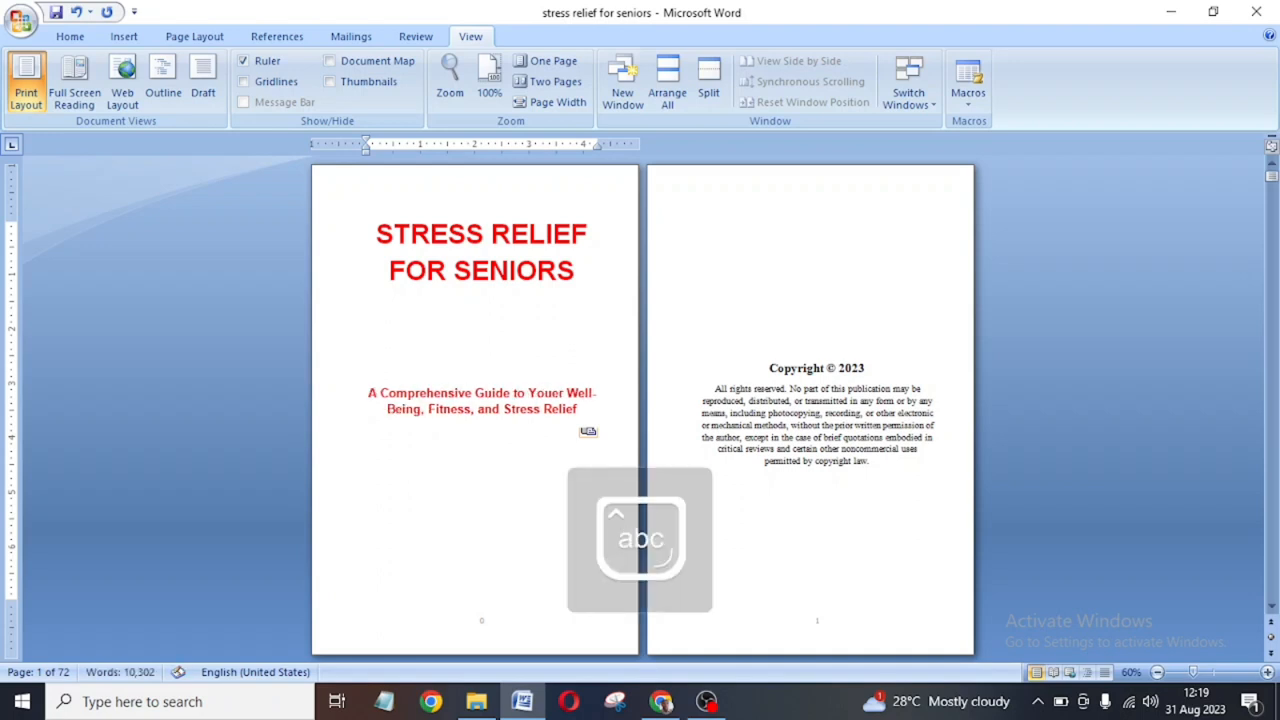
{"action": "type", "text": "r"}
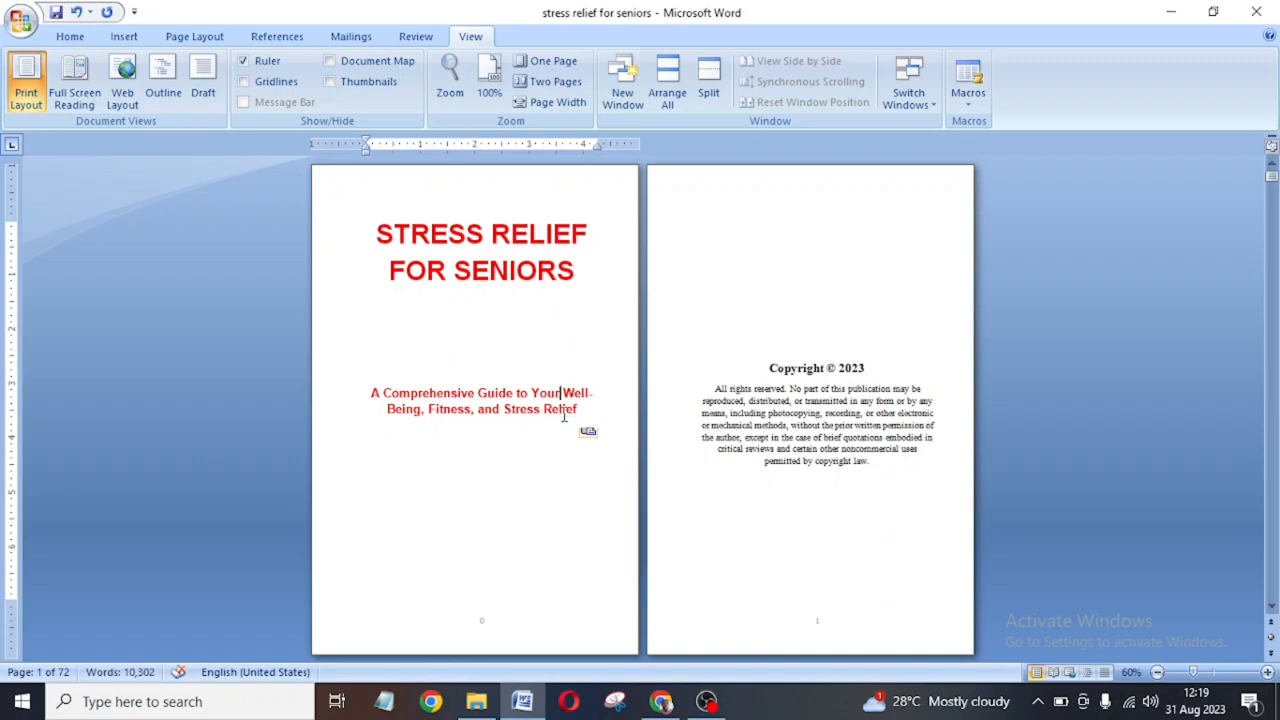
Delete the word "and" between "Fitness," and "Stress" in the subtitle.
{"action": "left_click", "coordinate": [504, 409]}
{"action": "key", "text": "BackSpace"}
{"action": "key", "text": "BackSpace"}
{"action": "key", "text": "BackSpace"}
{"action": "key", "text": "BackSpace"}
{"action": "key", "text": "BackSpace"}
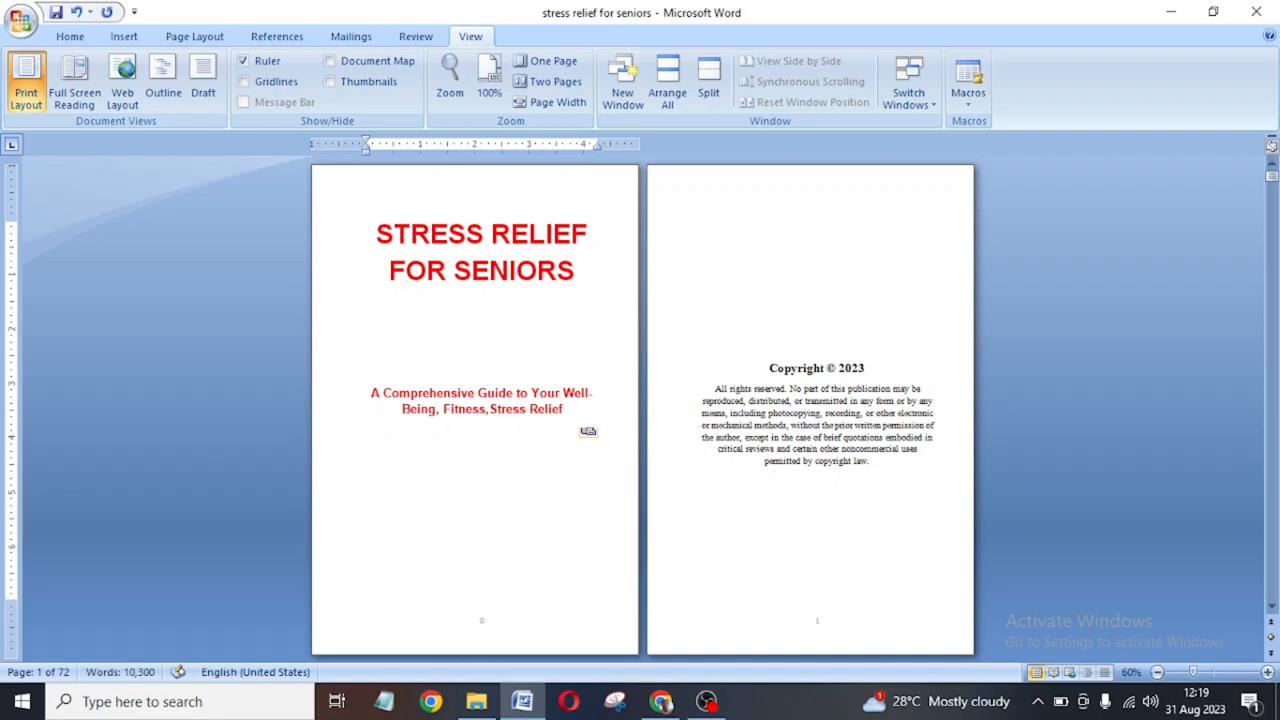
Insert "and Anxiety" between "Stress" and "Relief" in the subtitle.
{"action": "left_click", "coordinate": [531, 408]}
{"action": "type", "text": "and"}
{"action": "key", "text": "Caps_Lock"}
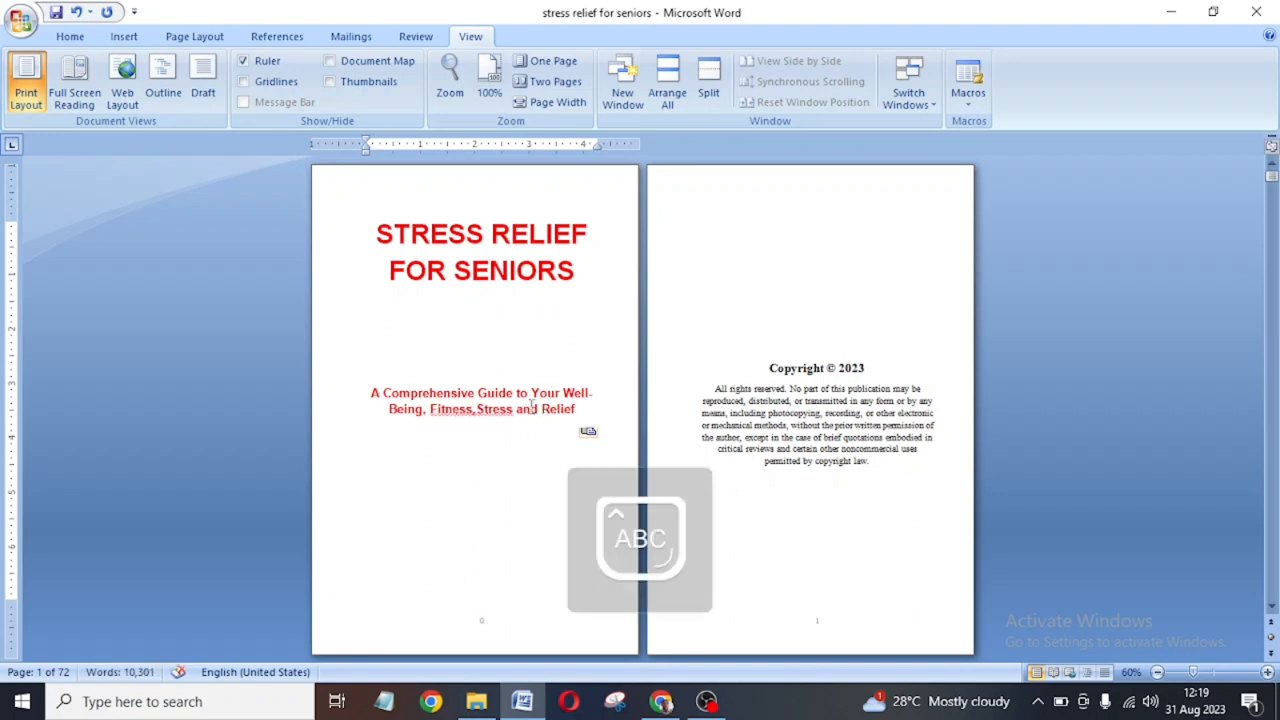
{"action": "type", "text": "A"}
{"action": "key", "text": "Caps_Lock"}
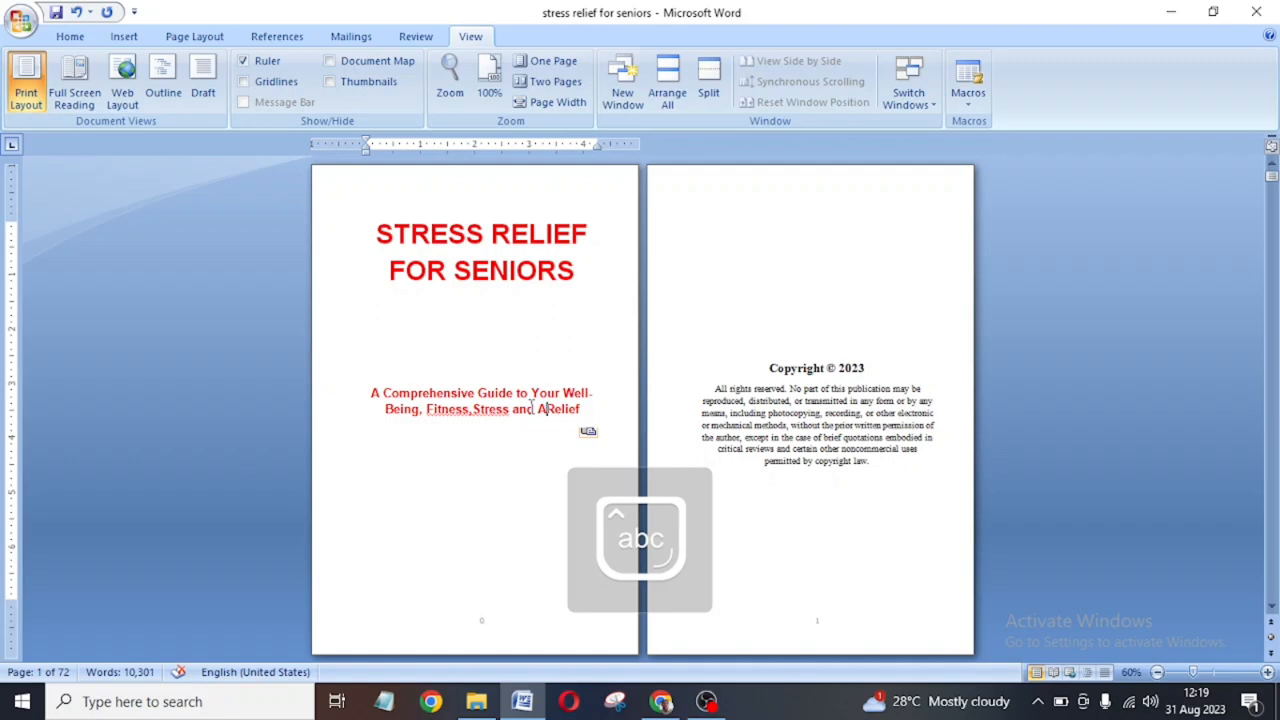
{"action": "type", "text": "nx"}
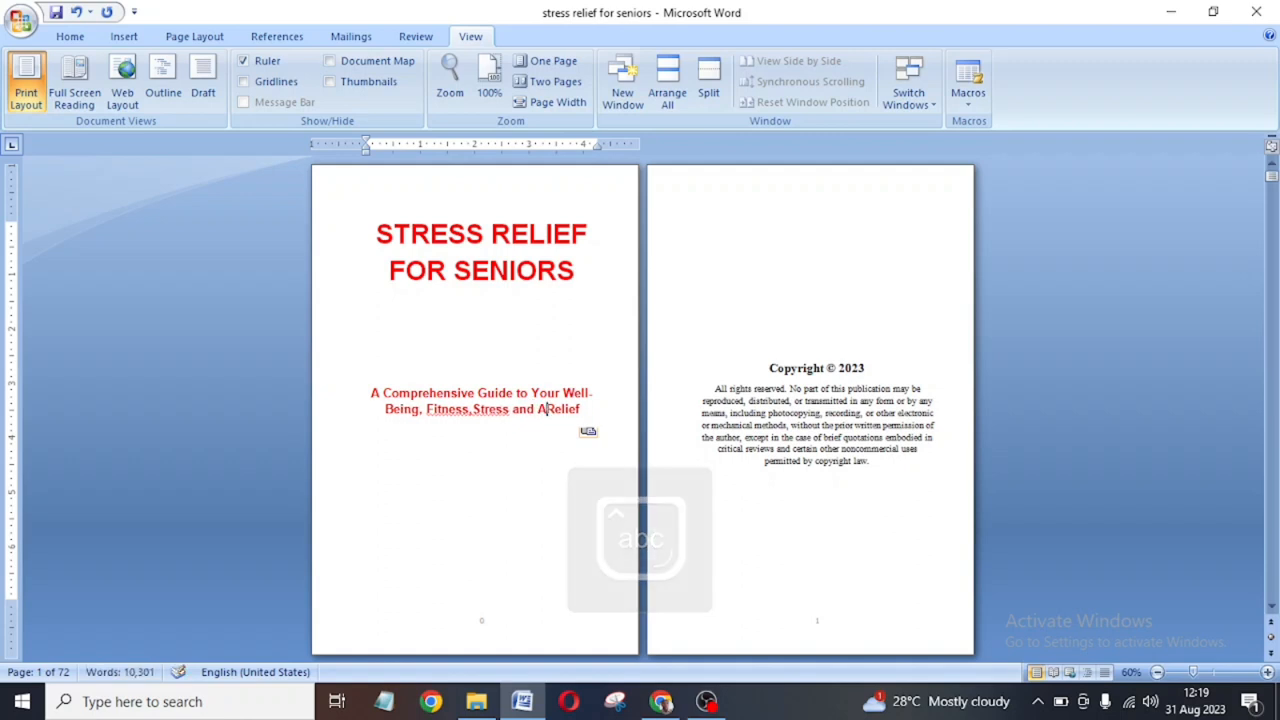
{"action": "type", "text": "iety"}
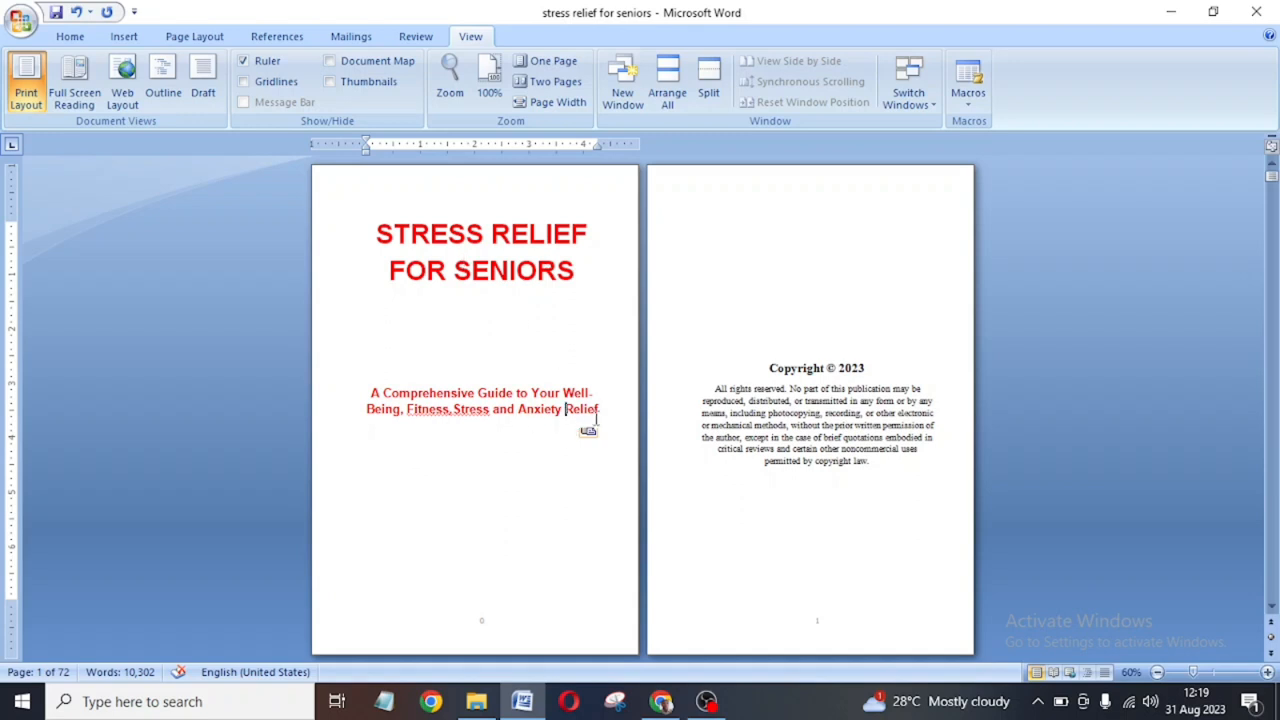
Switch to the Amazon results in Chrome and copy "and Live a Healthy Lifestyle" from the "Depression and Anxiety Relief for Adults and Seniors" listing.
{"action": "left_click", "coordinate": [661, 701]}
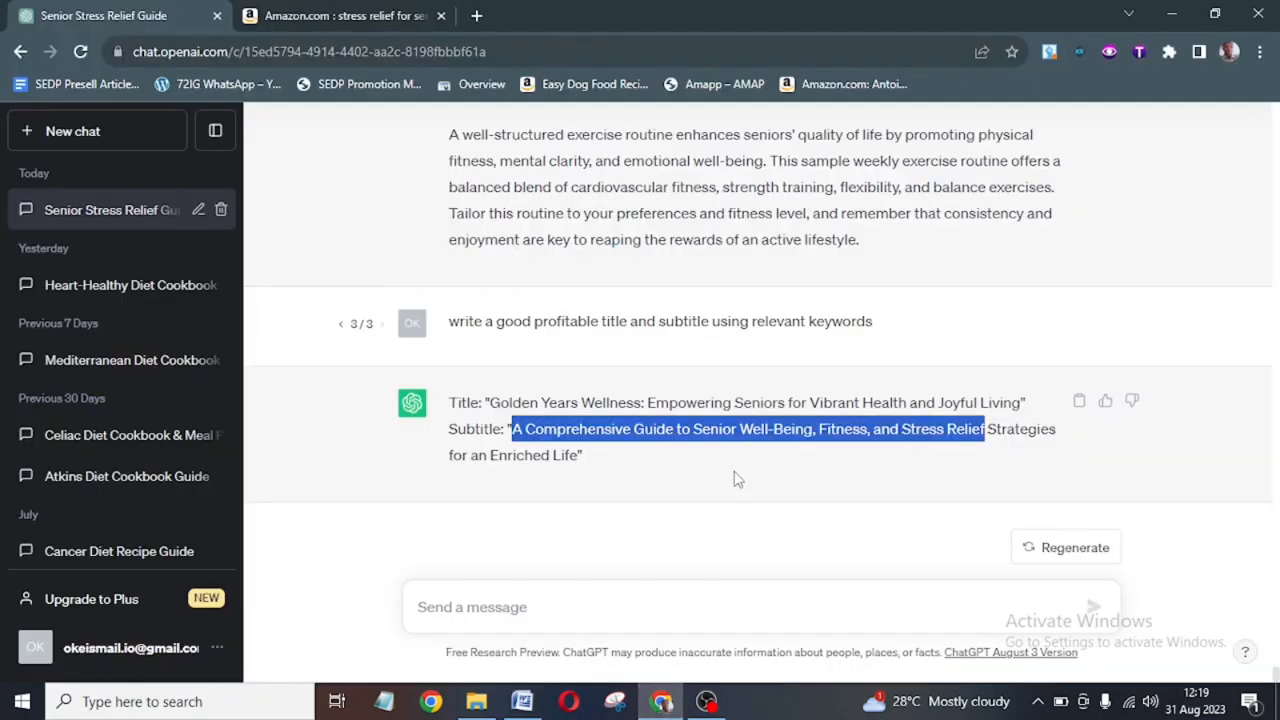
{"action": "left_click", "coordinate": [818, 461]}
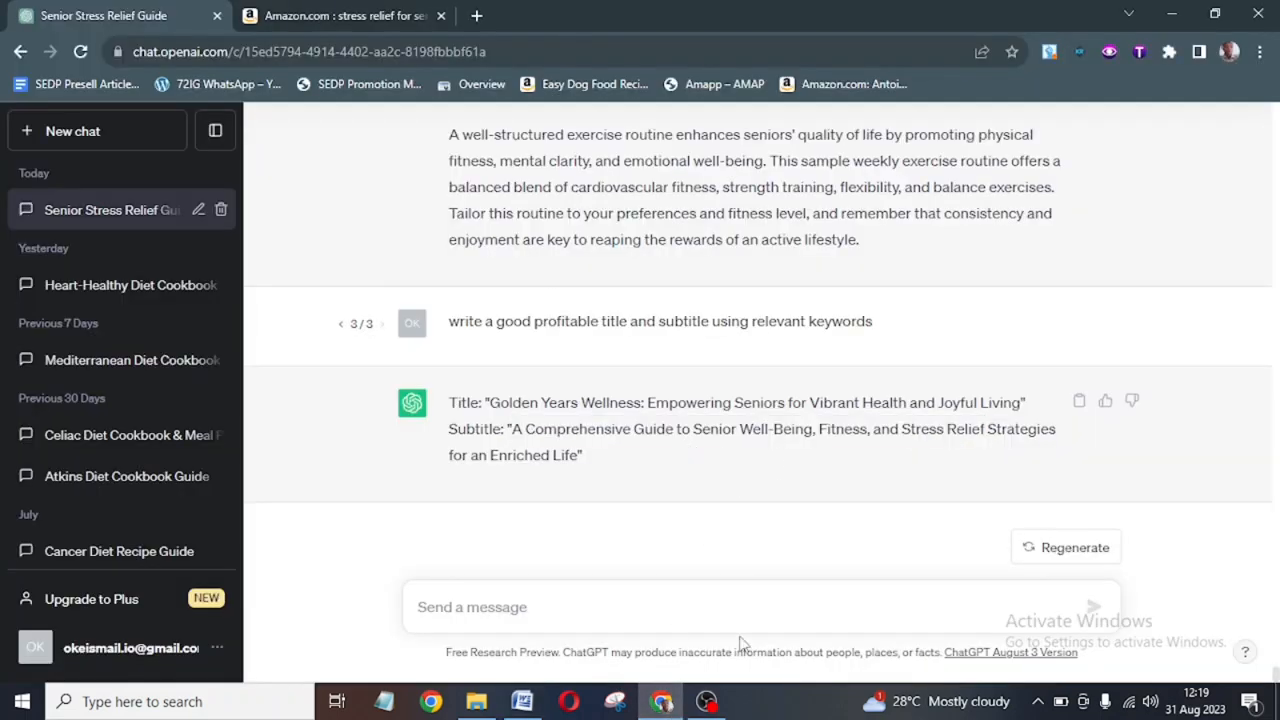
{"action": "left_click", "coordinate": [345, 15]}
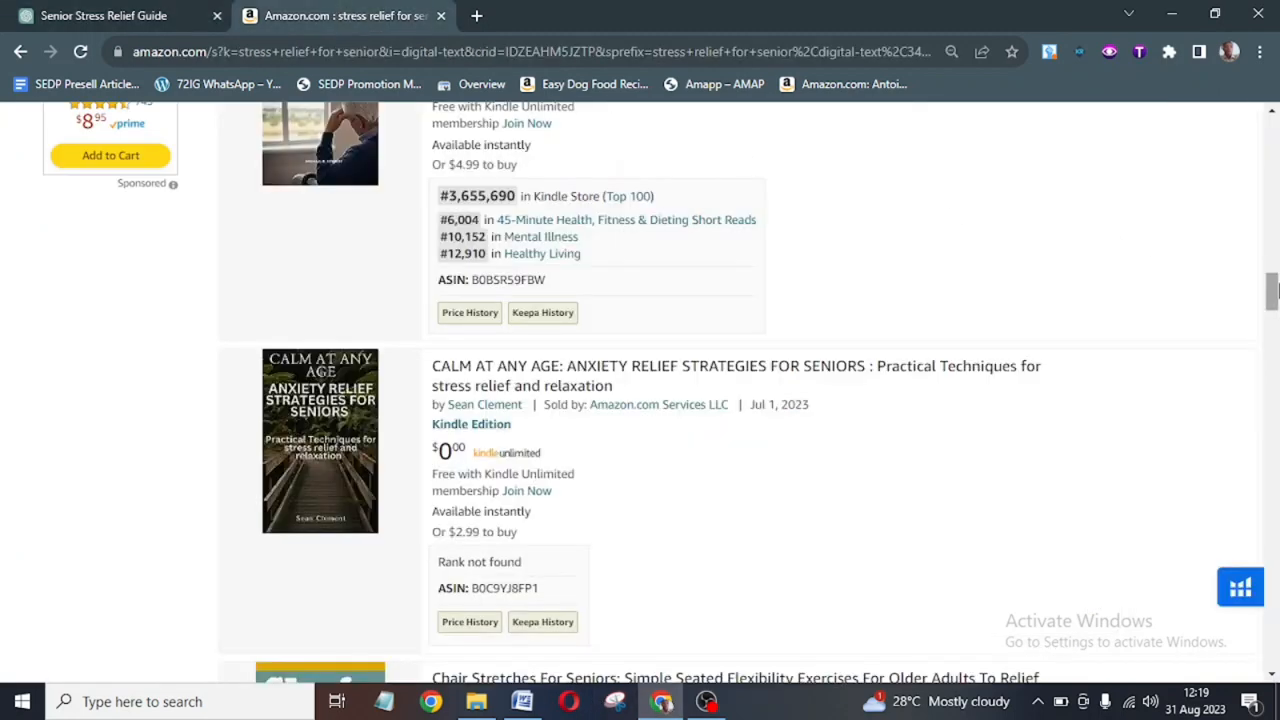
{"action": "left_click_drag", "start_coordinate": [1273, 288], "coordinate": [1271, 256]}
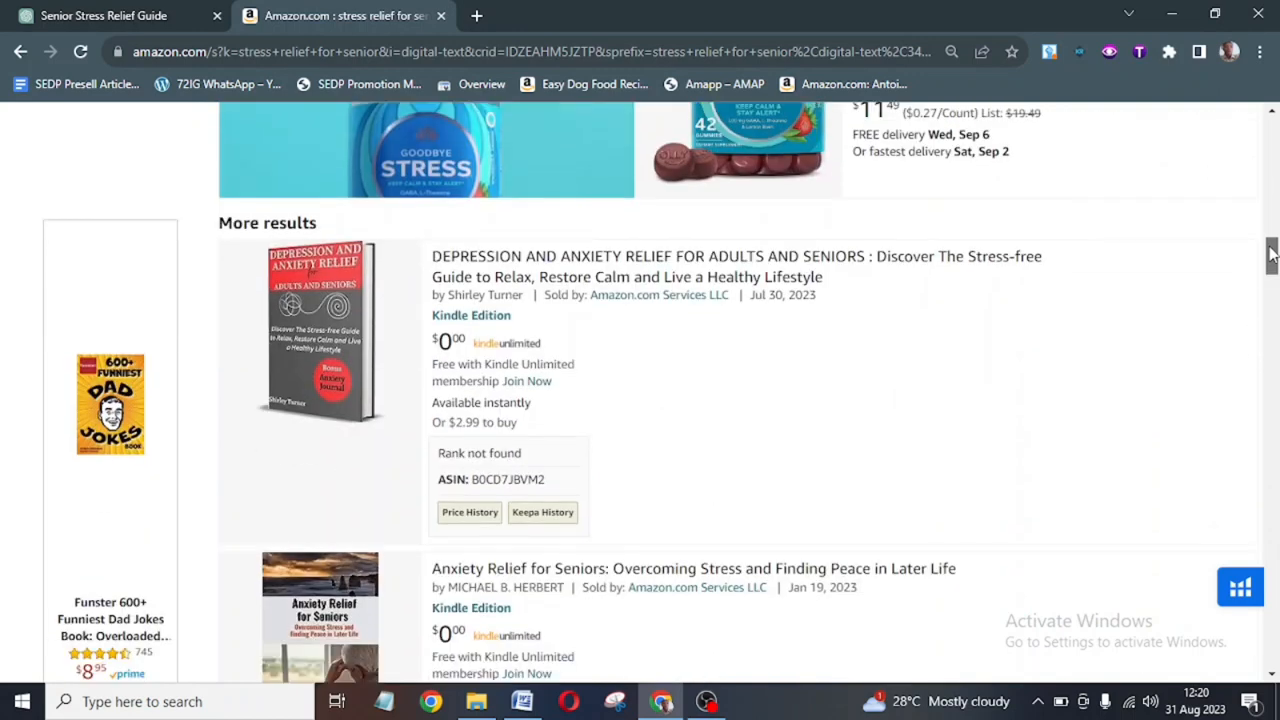
{"action": "mouse_move", "coordinate": [857, 277]}
{"action": "left_mouse_down"}
{"action": "mouse_move", "coordinate": [590, 257]}
{"action": "mouse_move", "coordinate": [638, 288]}
{"action": "left_mouse_up"}
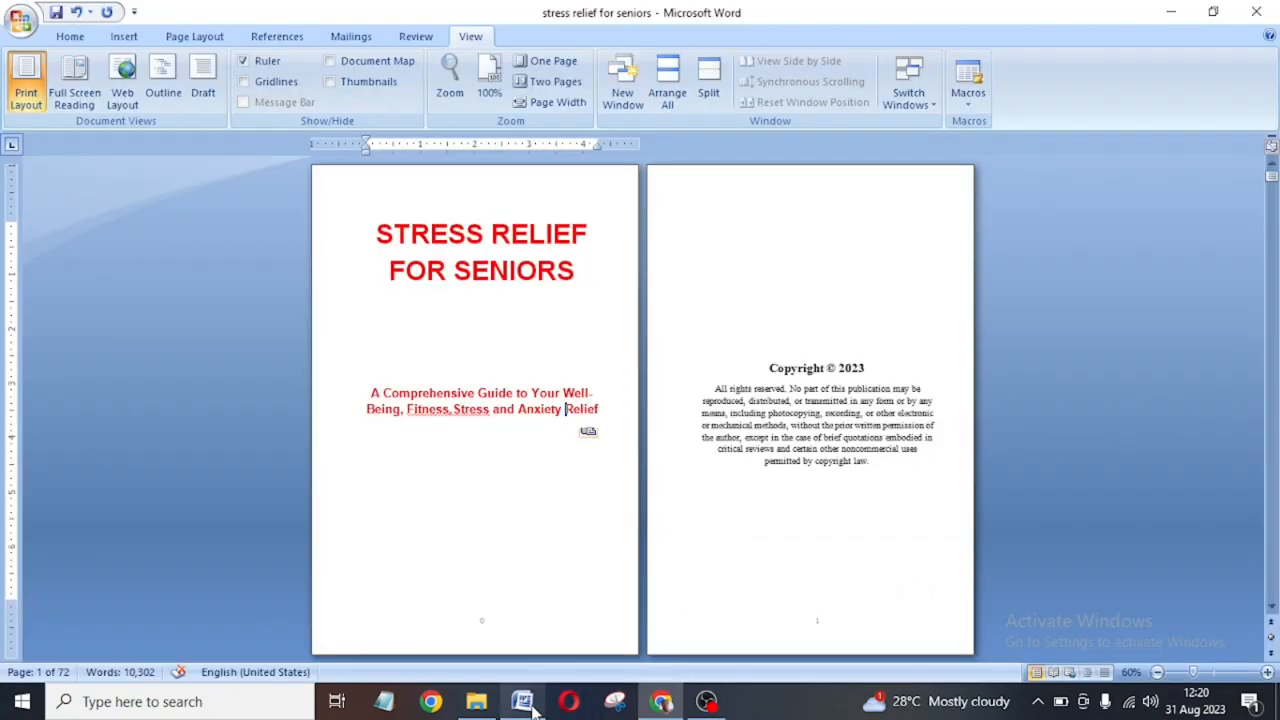
Paste "and Live a Healthy Lifestyle" as text only at the end of the subtitle in Word and select the whole subtitle.
{"action": "left_click", "coordinate": [522, 701]}
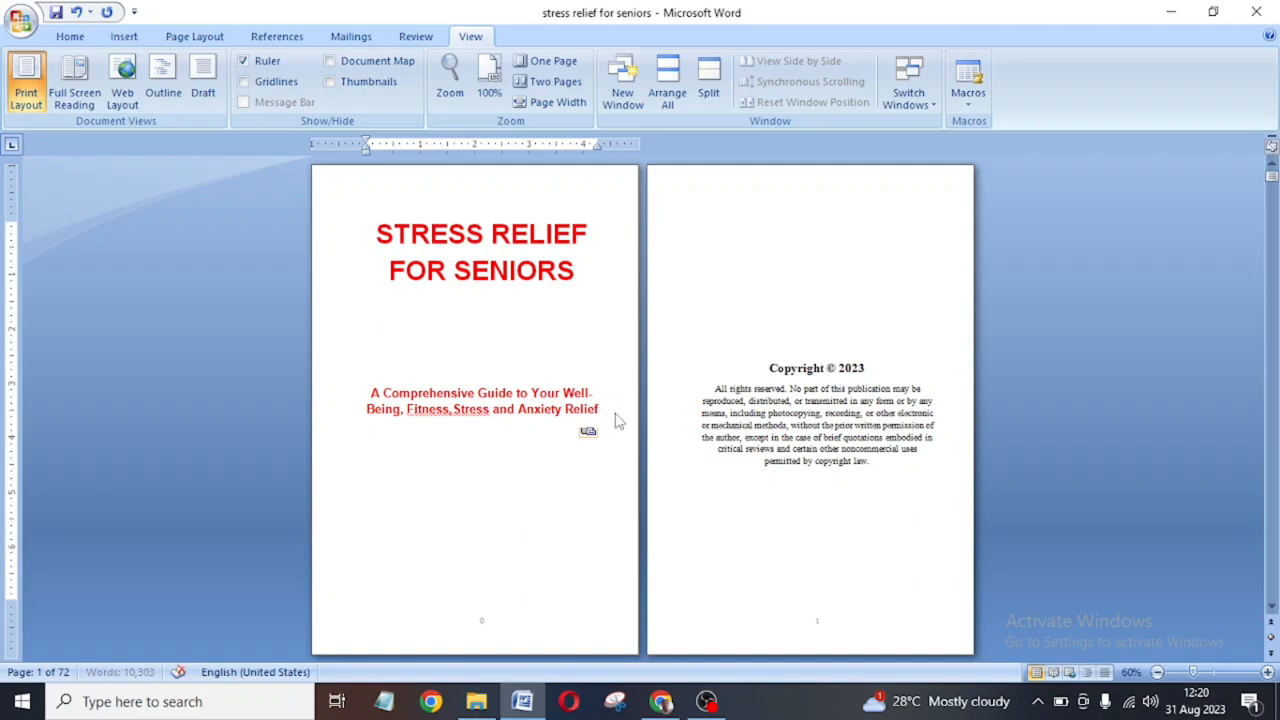
{"action": "type", "text": "and Live a Healthy Lifestyle"}
{"action": "left_click", "coordinate": [519, 457]}
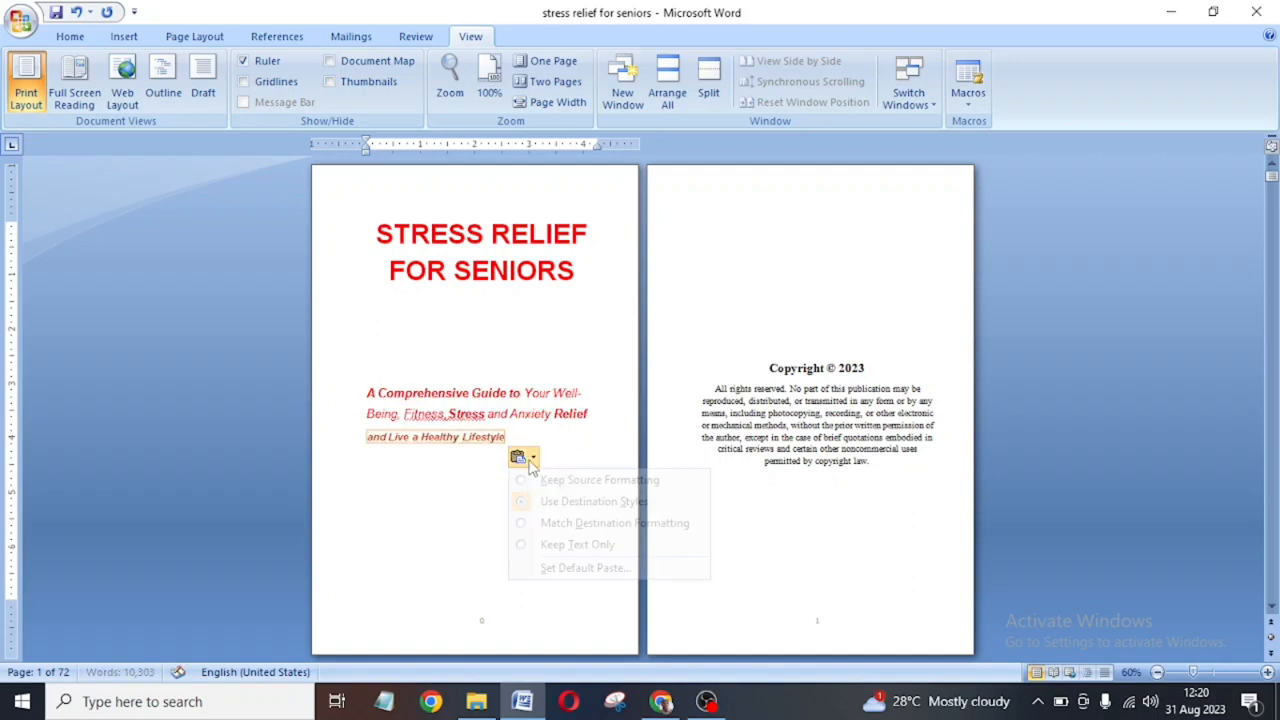
{"action": "left_click", "coordinate": [563, 545]}
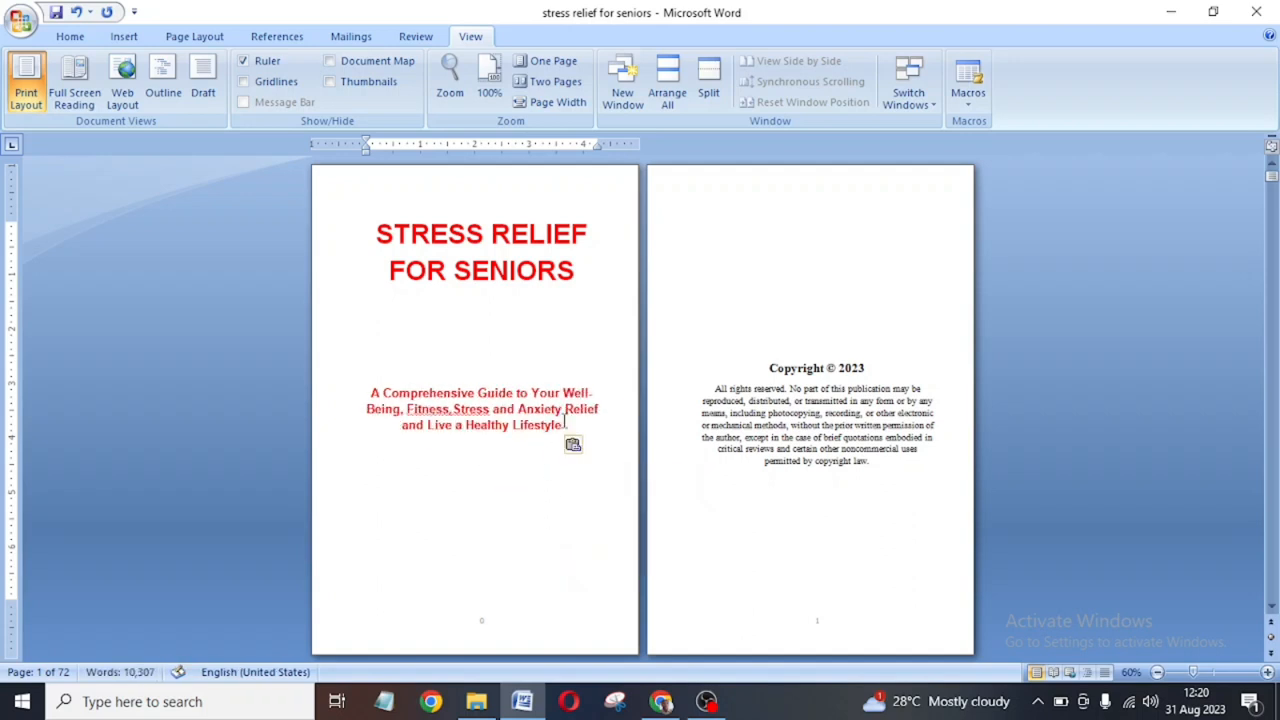
{"action": "left_click_drag", "start_coordinate": [569, 425], "coordinate": [366, 391]}
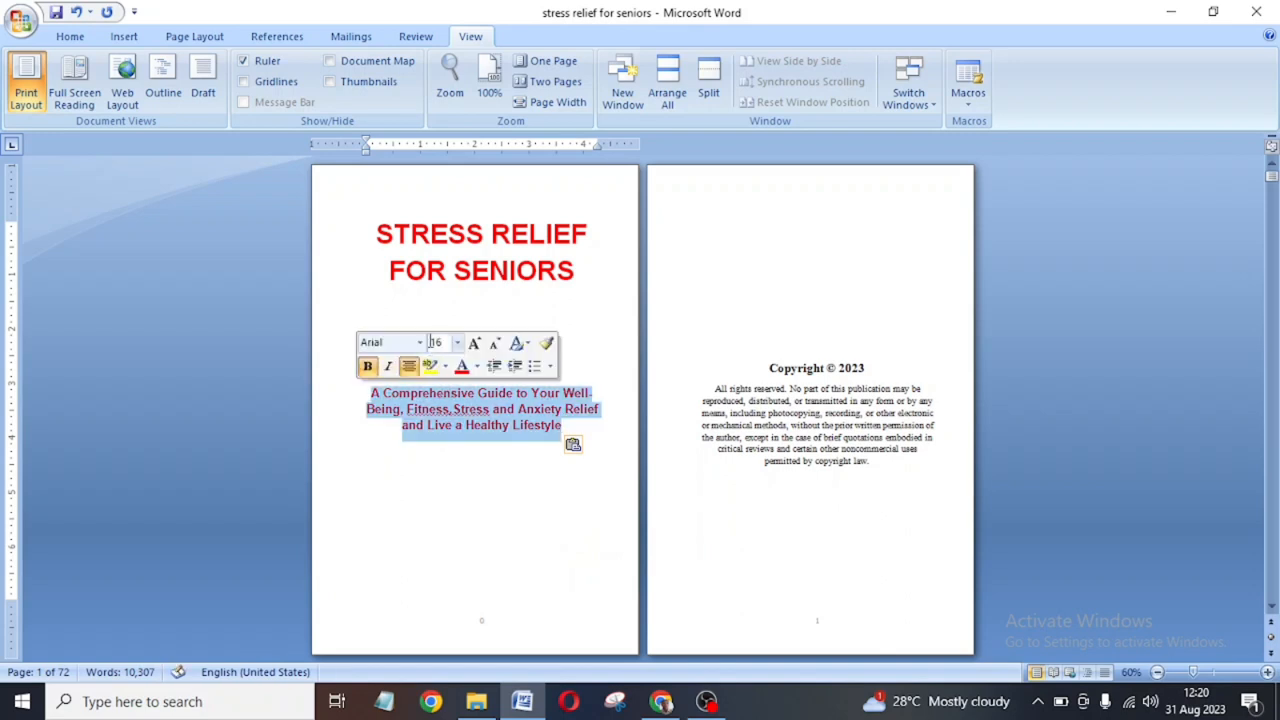
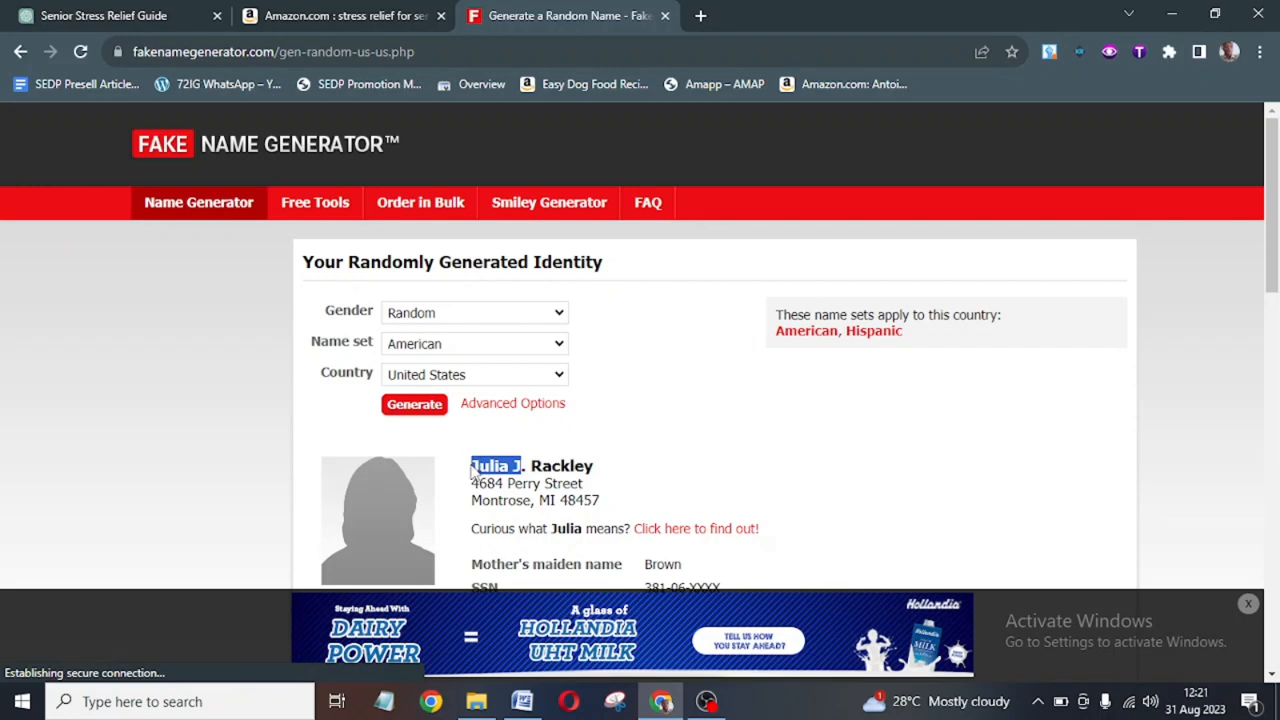
Paste the copied first name and middle initial as text only below the subtitle on the Word title page.
{"action": "left_click", "coordinate": [522, 701]}
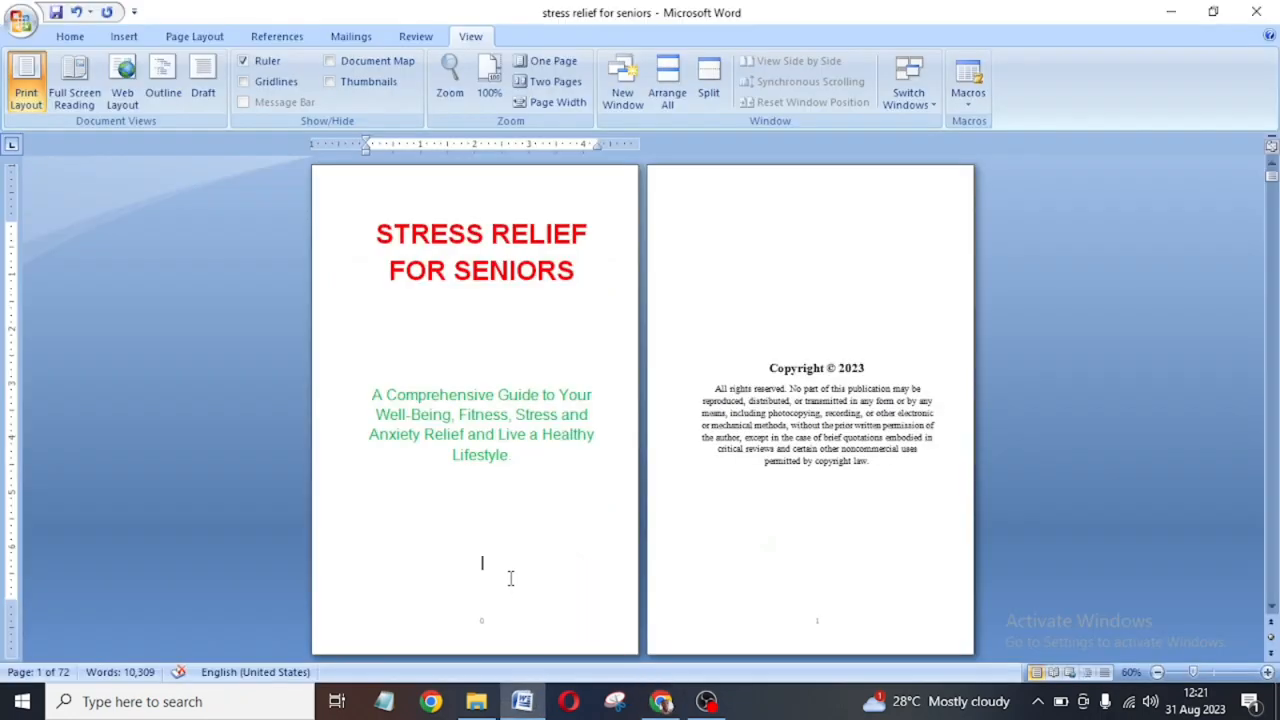
{"action": "left_click", "coordinate": [510, 578]}
{"action": "type", "text": "Julia J"}
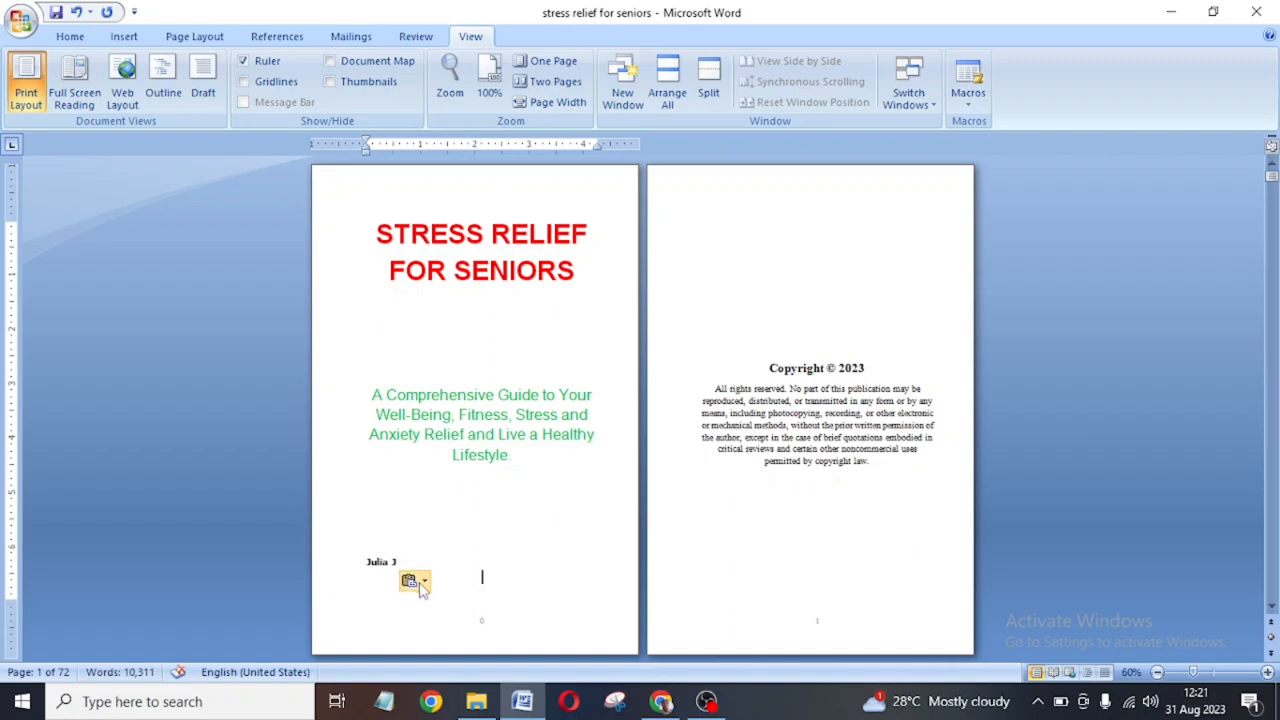
{"action": "left_click", "coordinate": [423, 582]}
{"action": "left_click", "coordinate": [470, 534]}
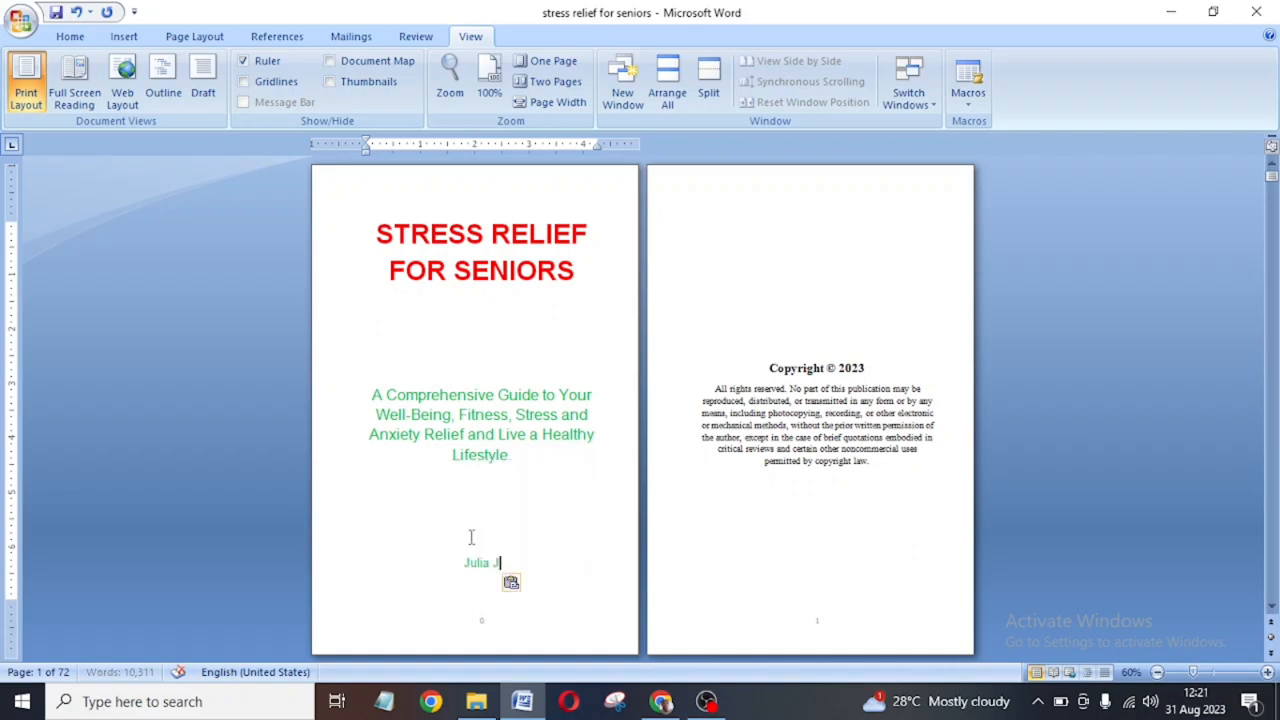
Return to Fake Name Generator in Chrome, generate further random American identities and copy the surname of one of them.
{"action": "left_click", "coordinate": [661, 701]}
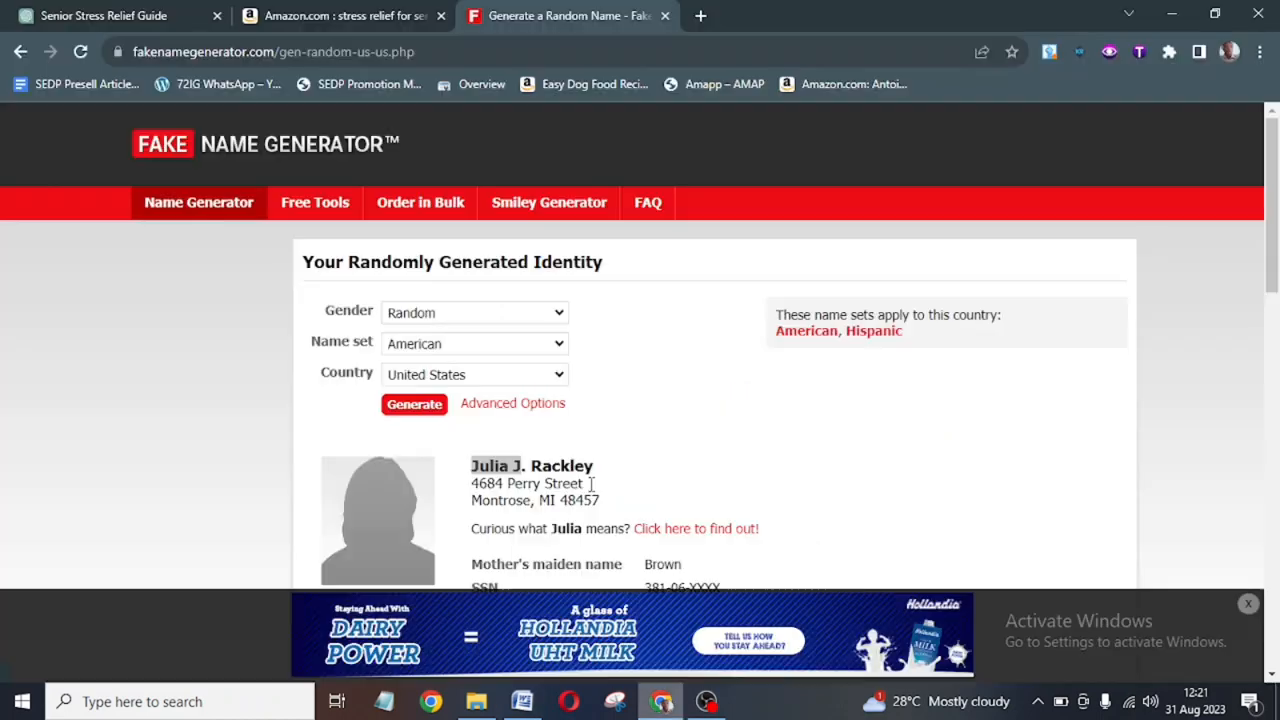
{"action": "left_click", "coordinate": [431, 410]}
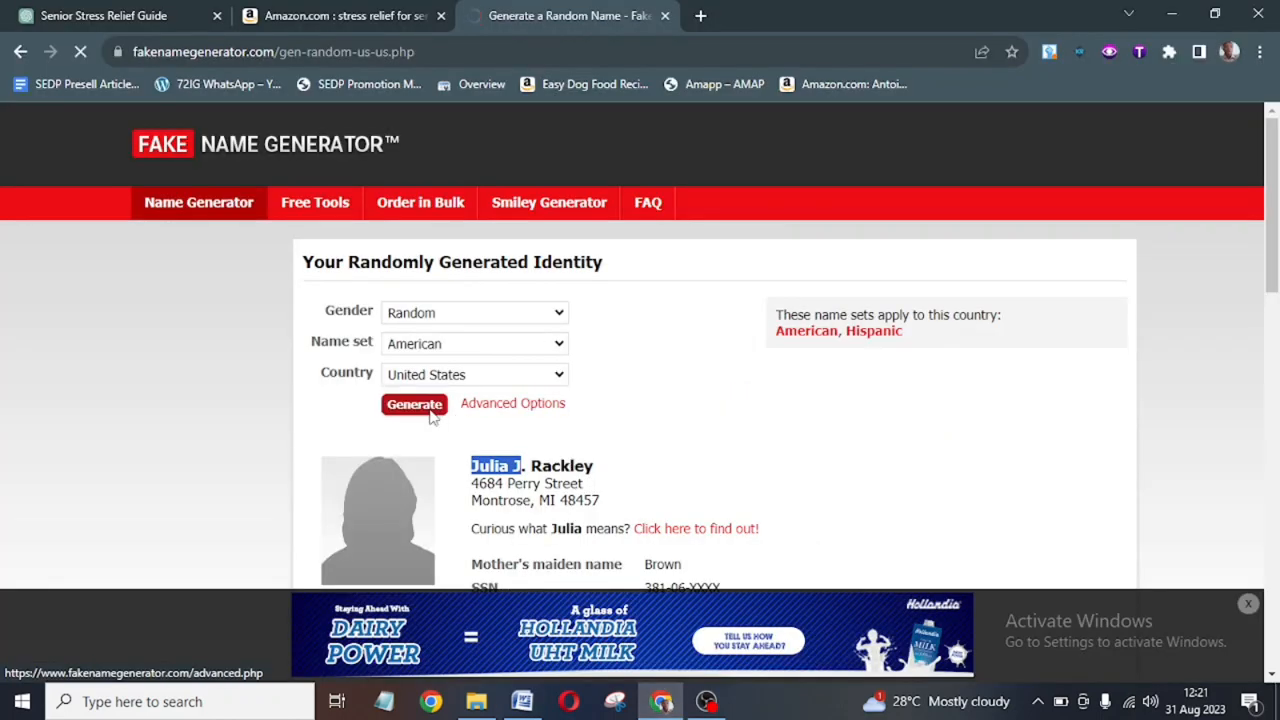
{"action": "left_click", "coordinate": [431, 412]}
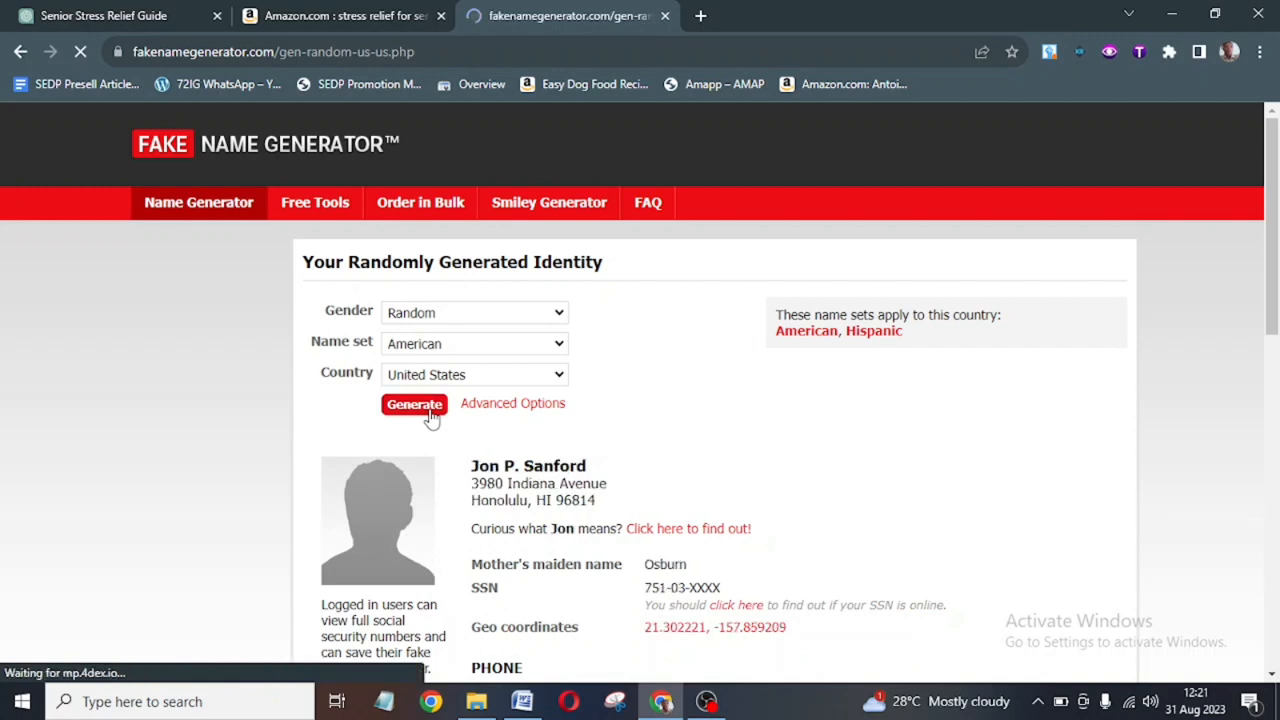
{"action": "left_click", "coordinate": [431, 412]}
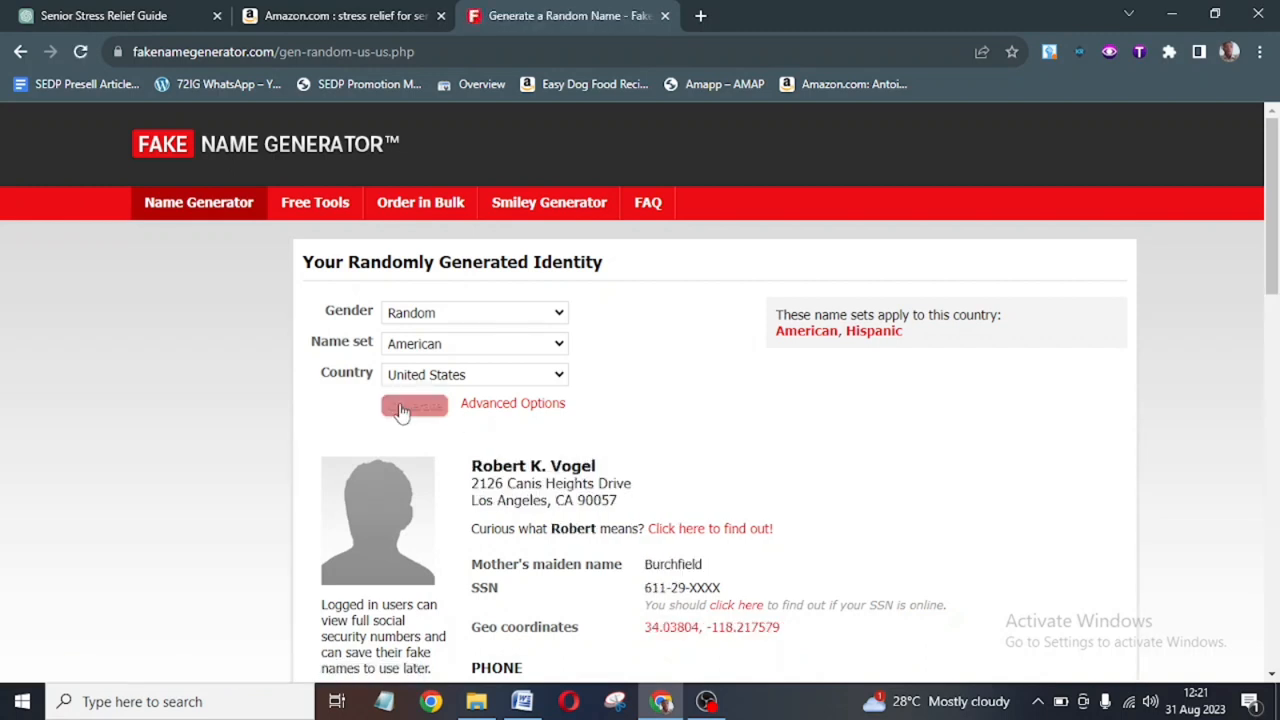
{"action": "left_click", "coordinate": [402, 408]}
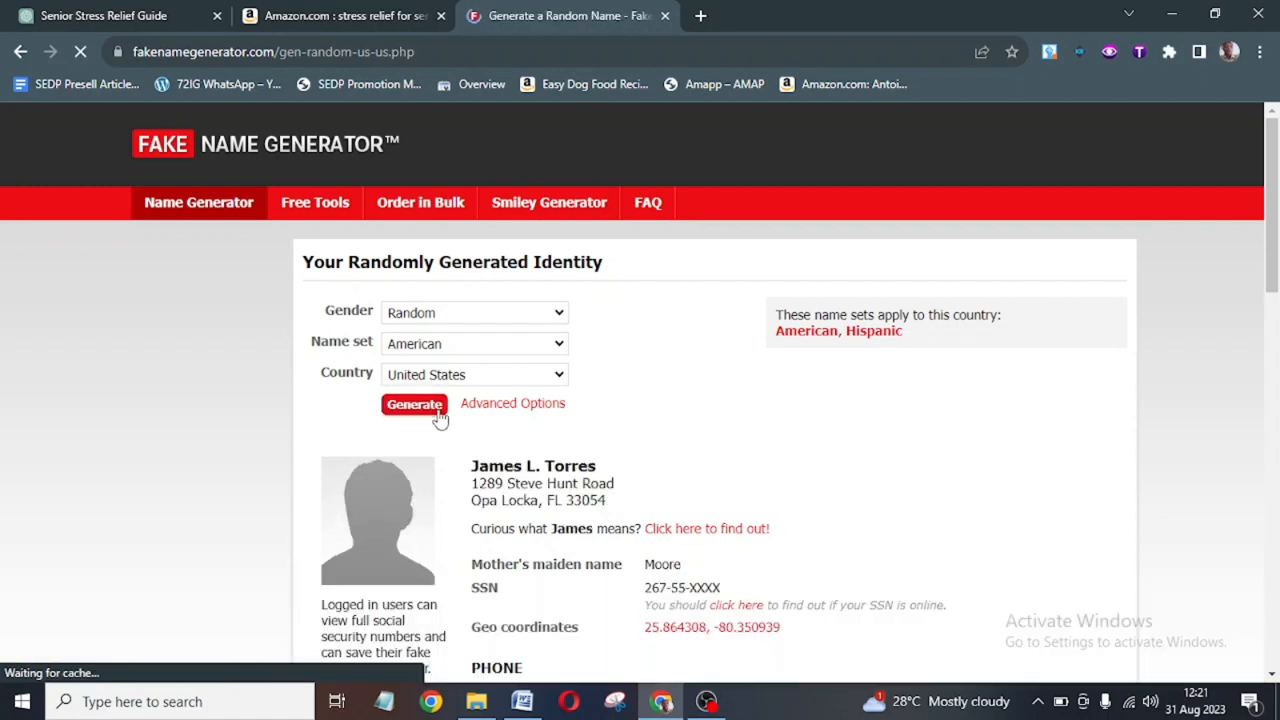
{"action": "left_click_drag", "start_coordinate": [598, 468], "coordinate": [546, 466]}
{"action": "key", "text": "ctrl+c"}
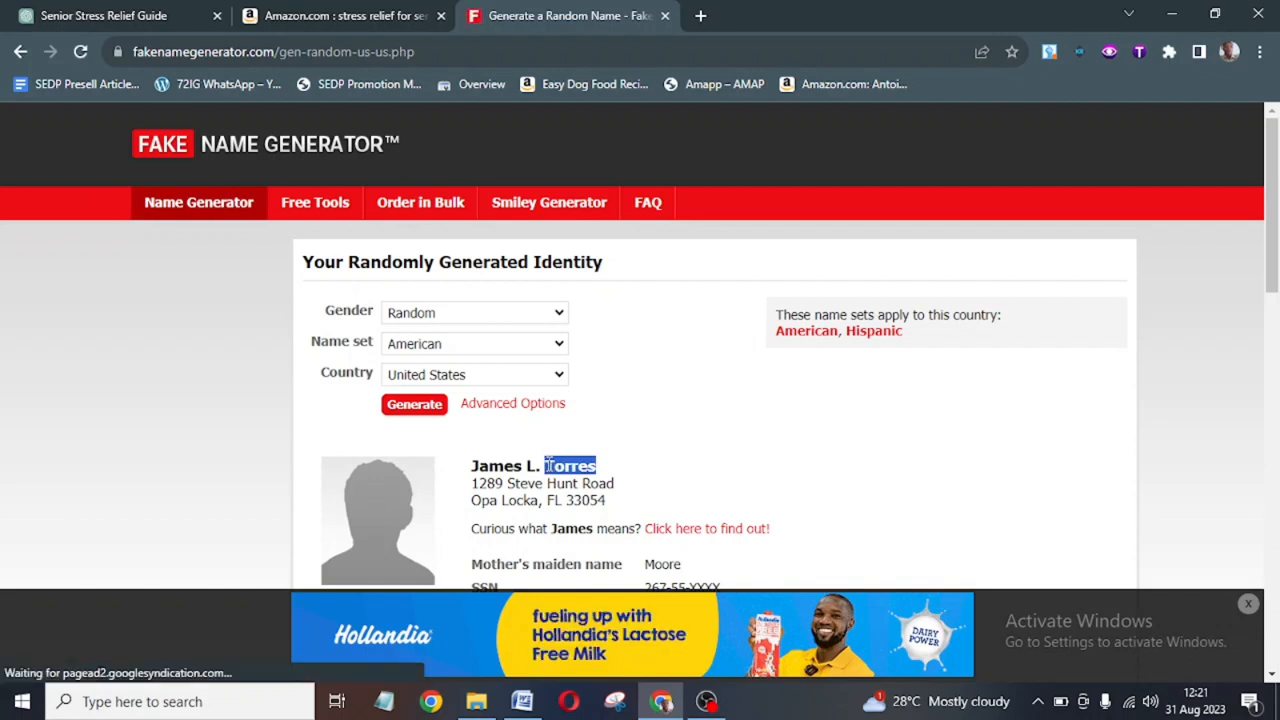
Change the middle initial of the author name in Word and paste the copied surname as text only after it.
{"action": "left_click", "coordinate": [528, 702]}
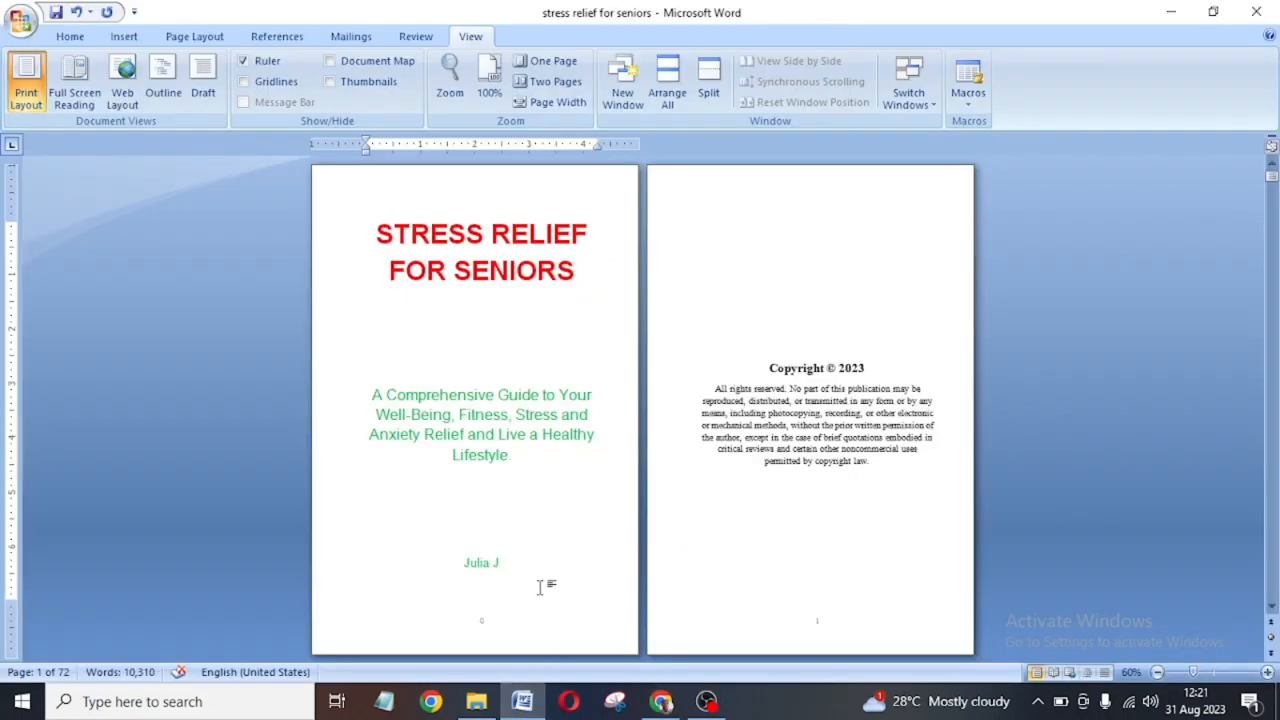
{"action": "left_click", "coordinate": [514, 566]}
{"action": "key", "text": "BackSpace"}
{"action": "type", "text": "g"}
{"action": "key", "text": "BackSpace"}
{"action": "key", "text": "Caps_Lock"}
{"action": "type", "text": "G."}
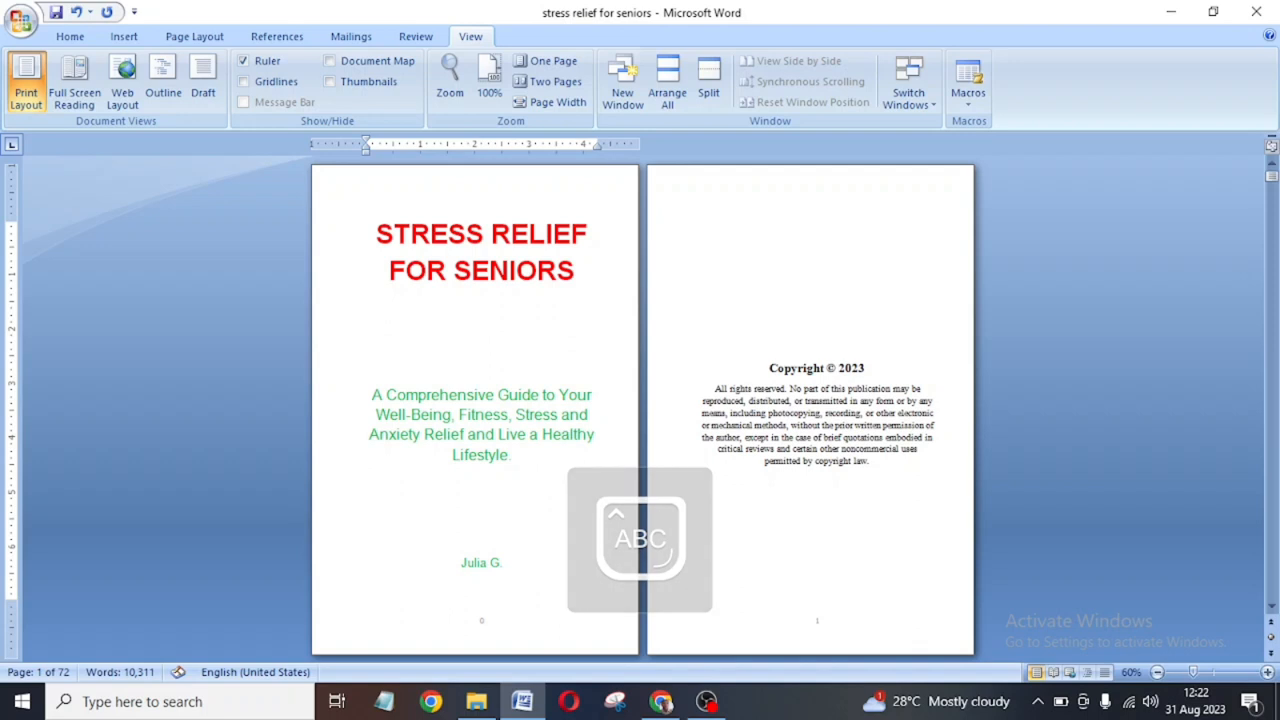
{"action": "key", "text": "ctrl+v"}
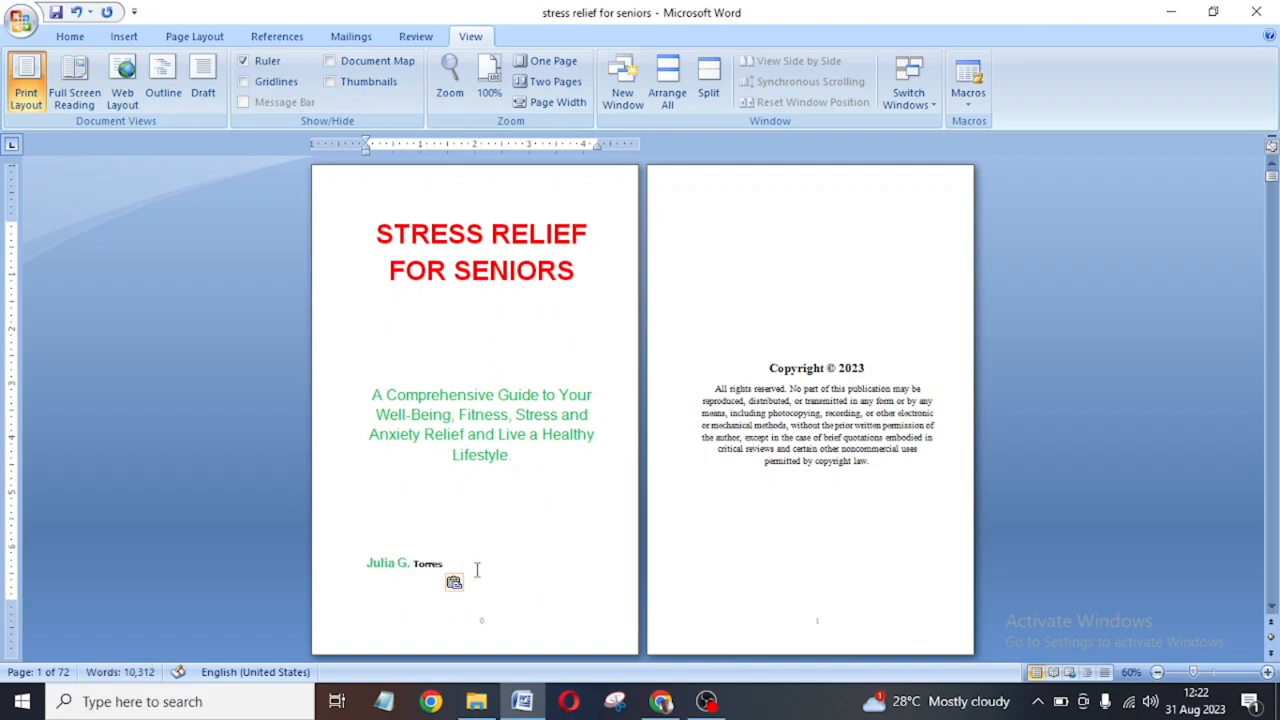
{"action": "left_click", "coordinate": [462, 583]}
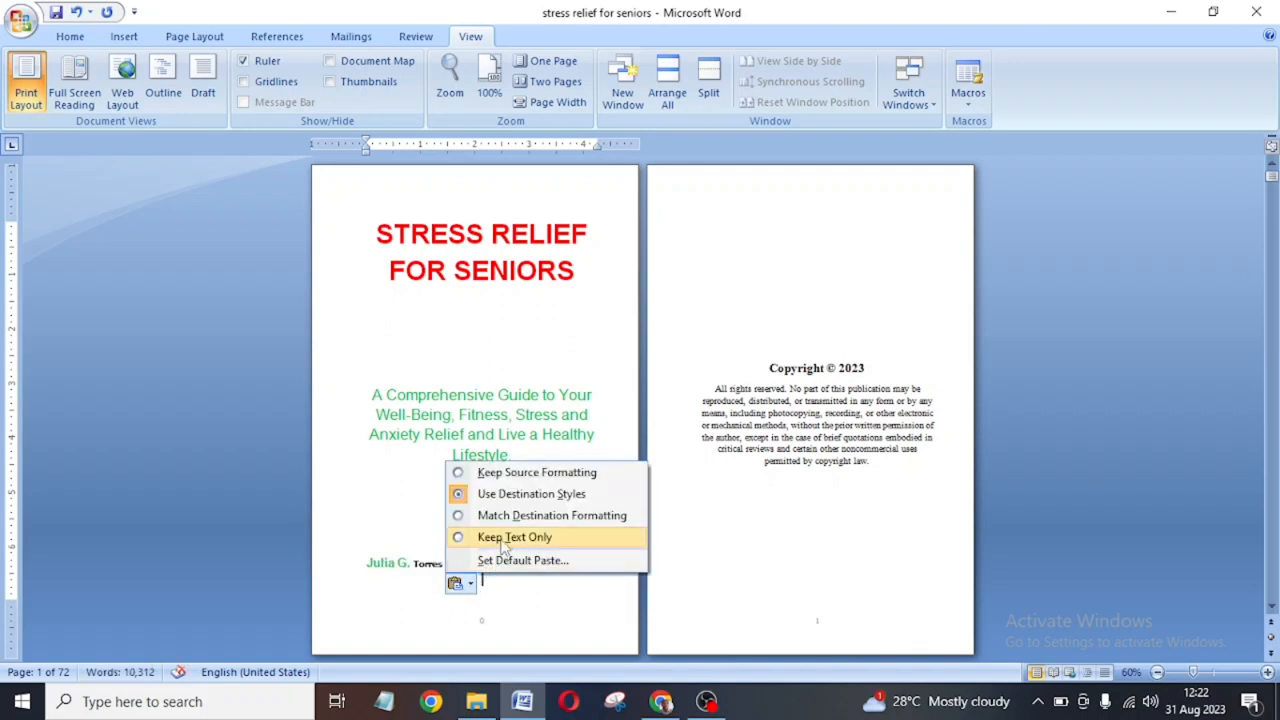
{"action": "left_click", "coordinate": [505, 538]}
Colour the author name on the title page red and enlarge it to 18 pt.
{"action": "triple_click", "coordinate": [482, 565]}
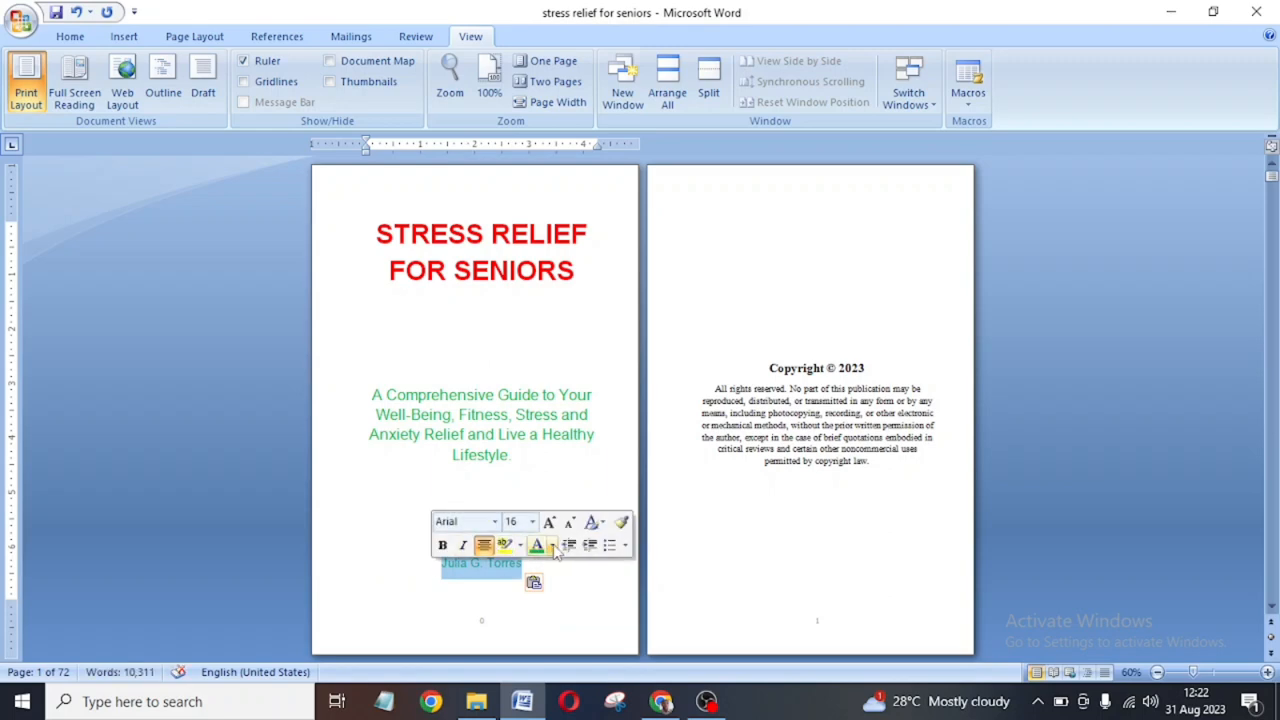
{"action": "left_click", "coordinate": [555, 546]}
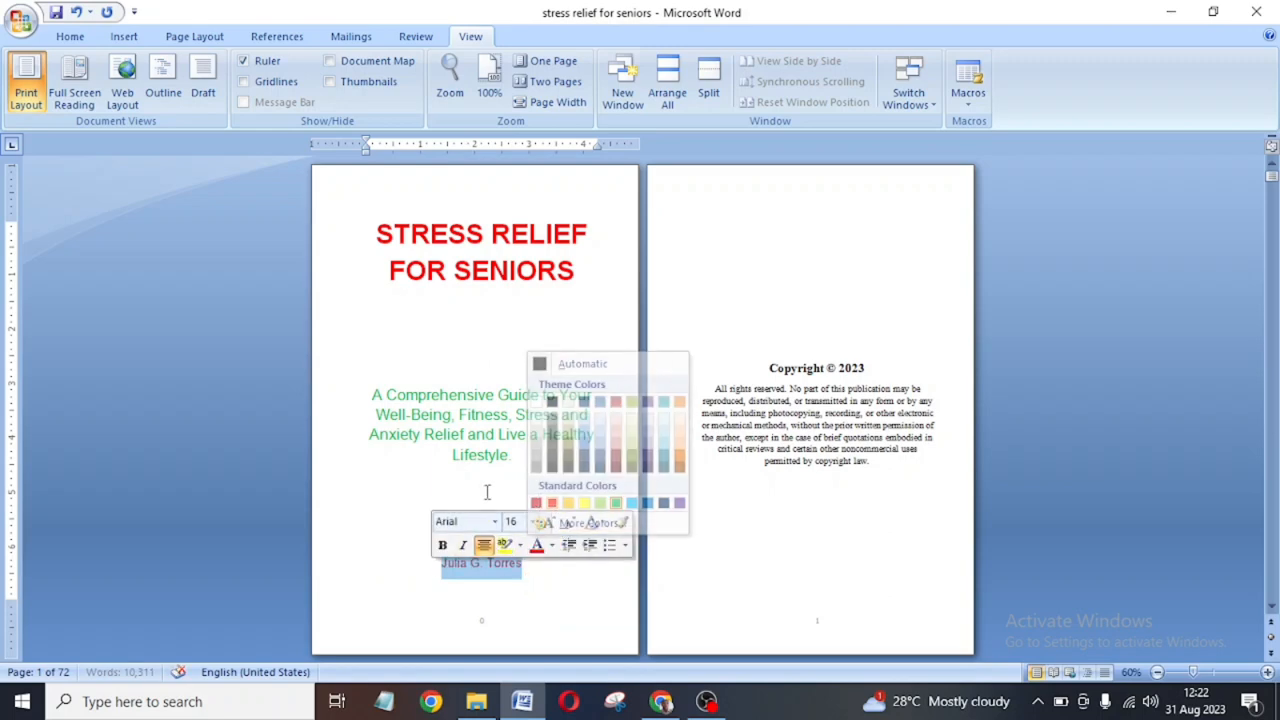
{"action": "left_click", "coordinate": [549, 521]}
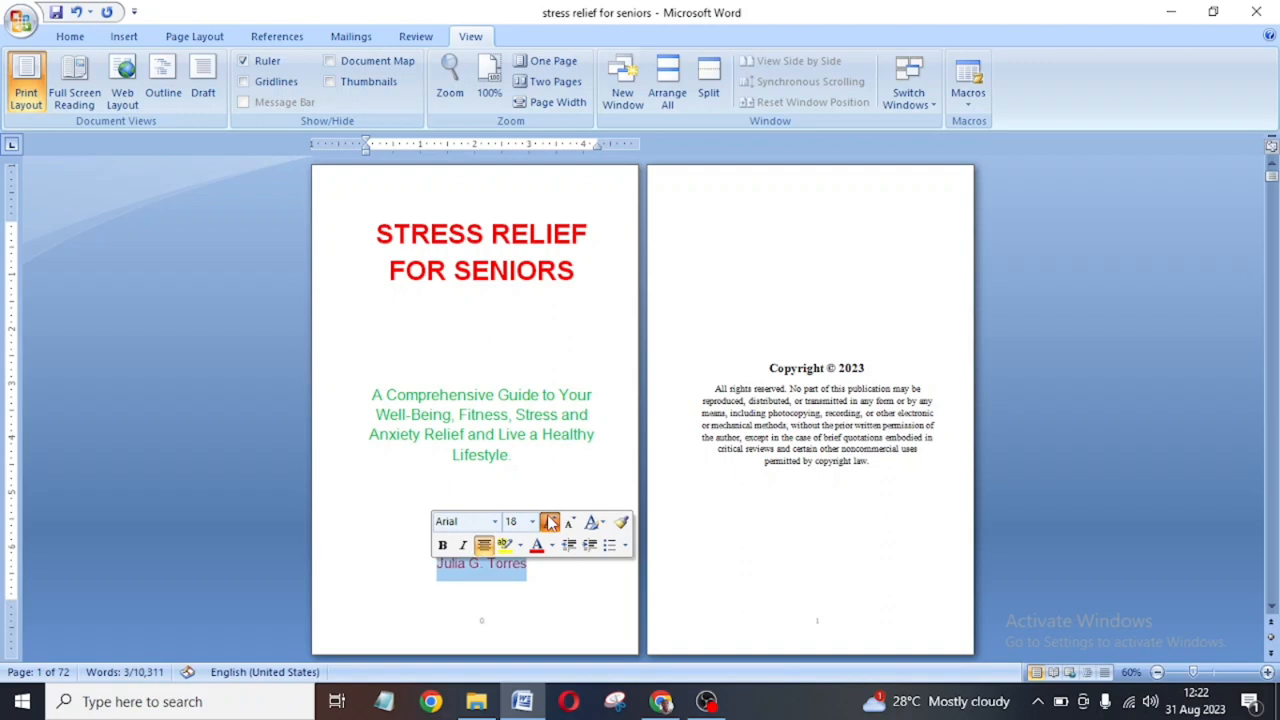
Enlarge the author name on the Word title page by two more font size increments and deselect it.
{"action": "left_click", "coordinate": [549, 521]}
{"action": "left_click", "coordinate": [549, 521]}
{"action": "left_click", "coordinate": [547, 486]}
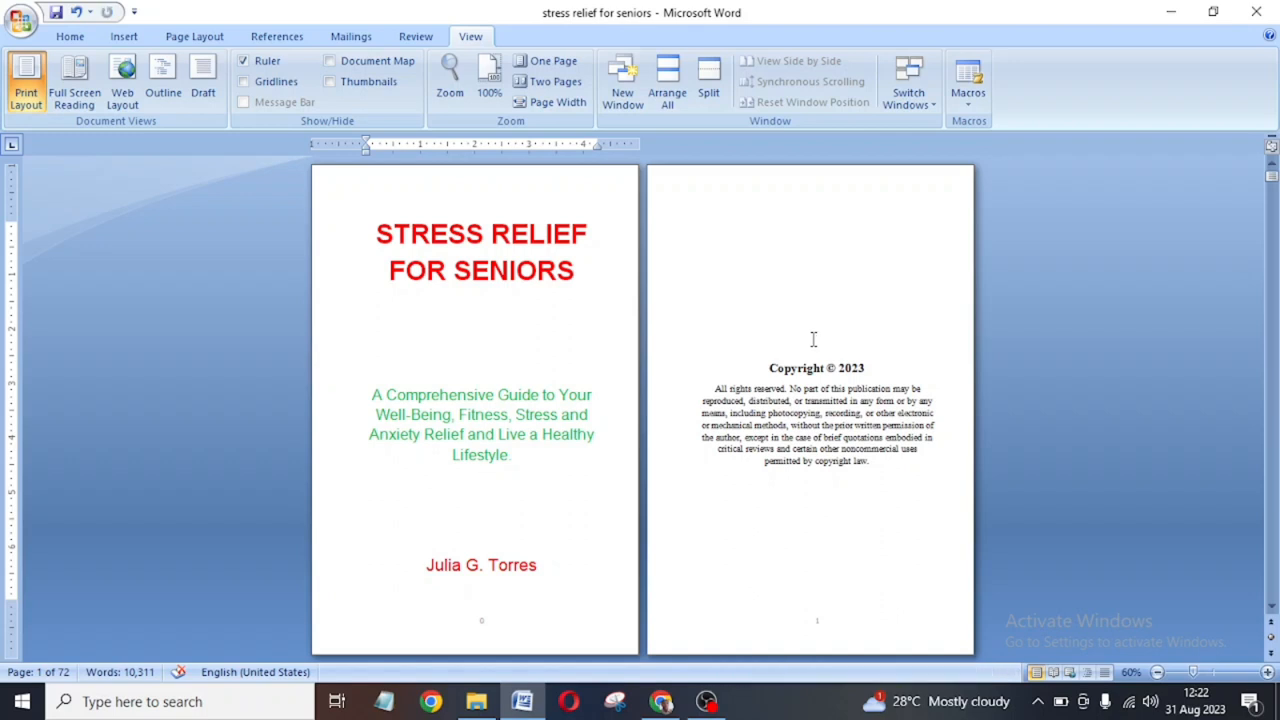
Switch to Chrome, close the Fake Name Generator page and open canva.com in a new tab.
{"action": "left_click", "coordinate": [661, 701]}
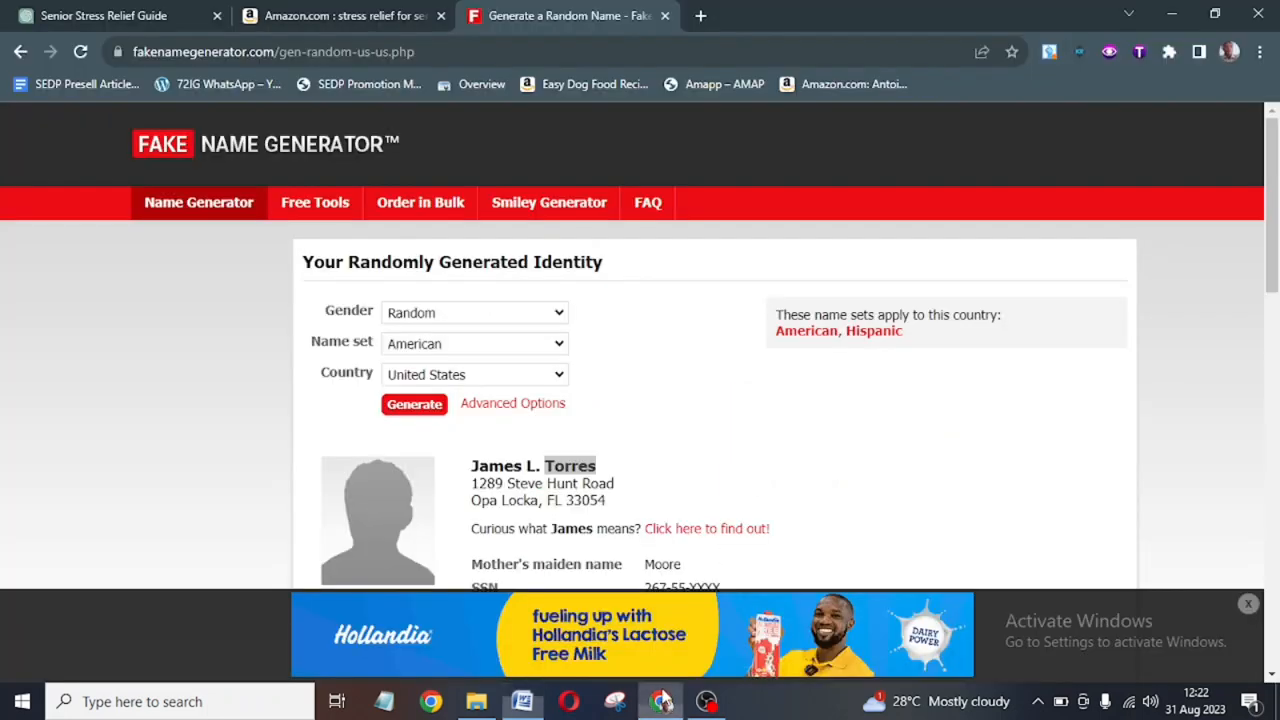
{"action": "left_click", "coordinate": [665, 15]}
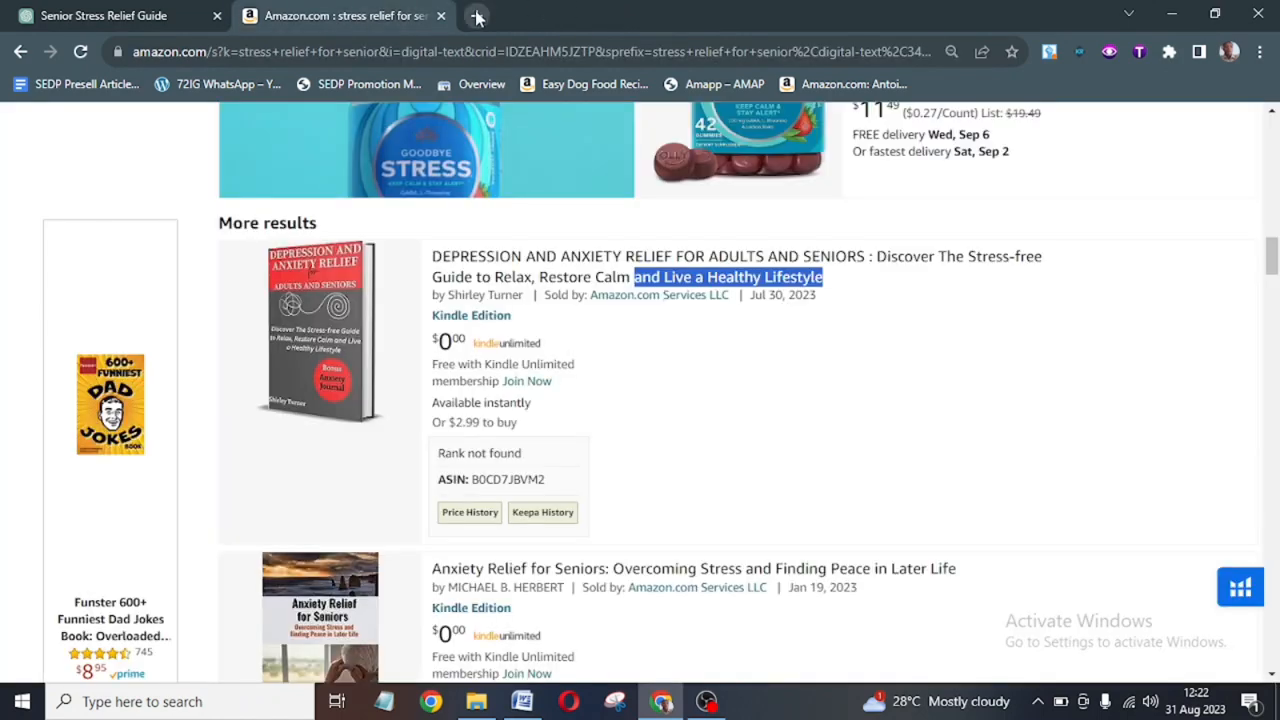
{"action": "left_click", "coordinate": [477, 15]}
{"action": "type", "text": "Ca"}
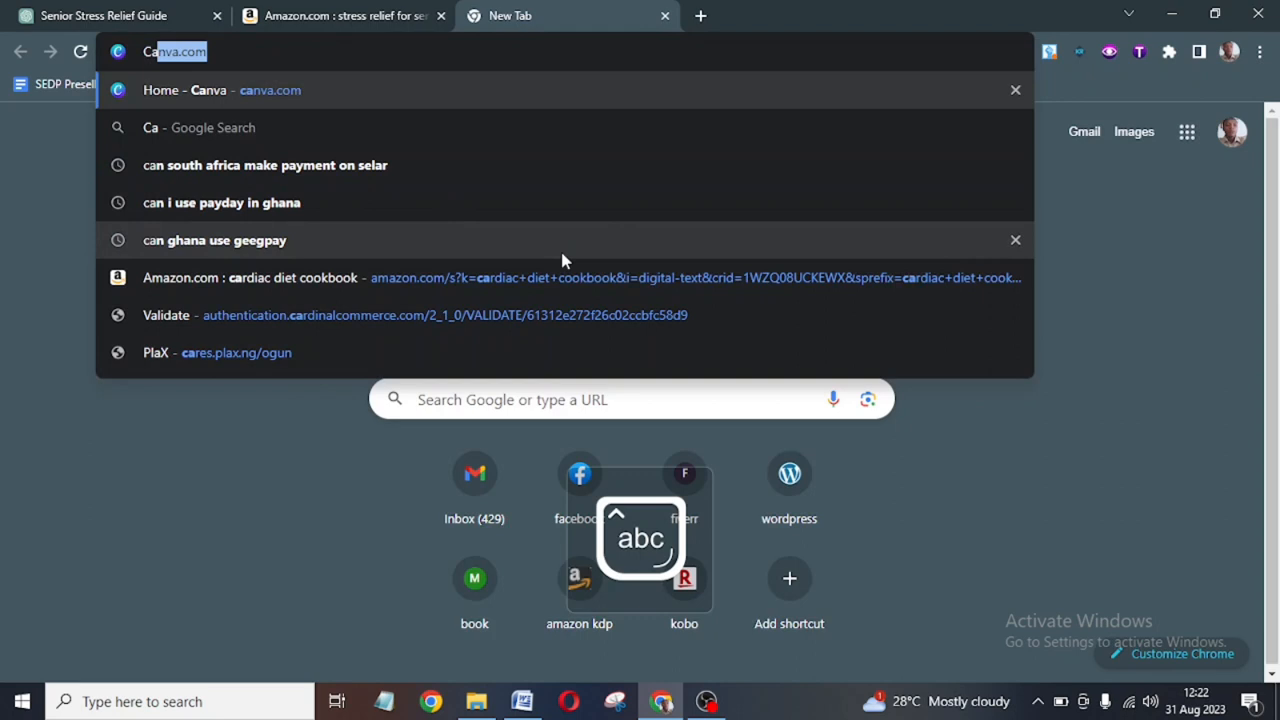
{"action": "key", "text": "Return"}
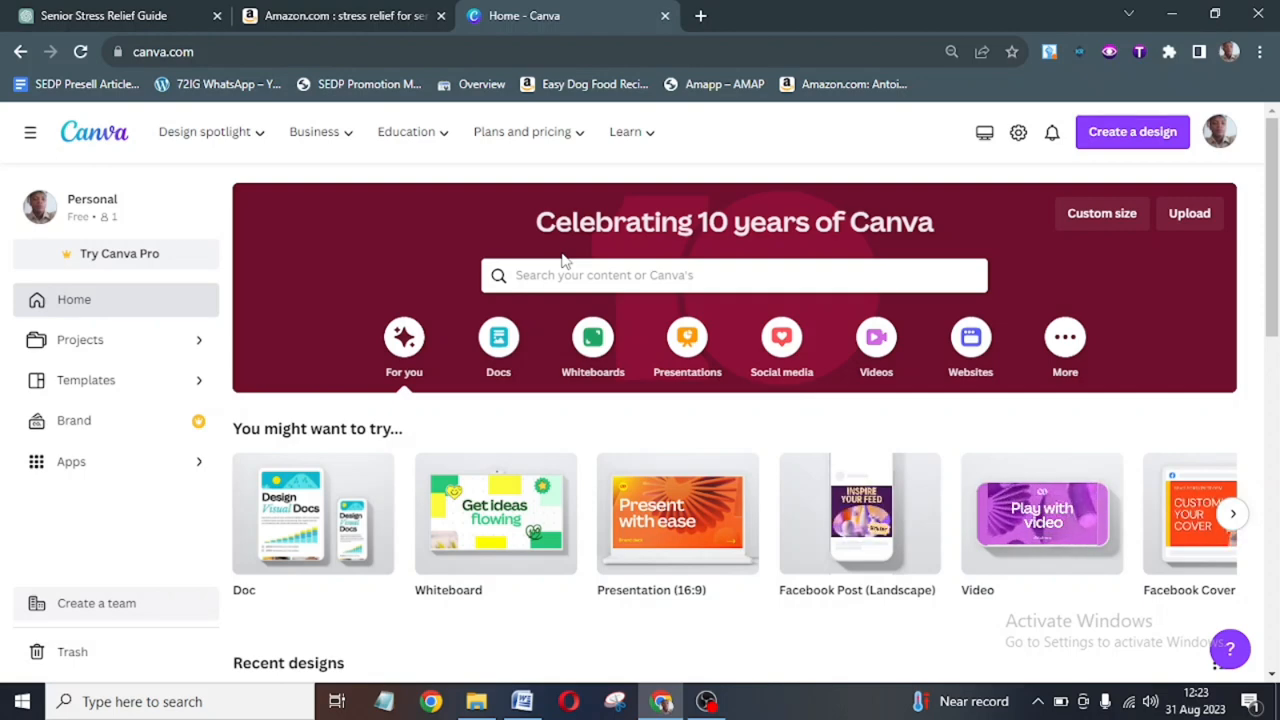
Create a new custom-size Canva design 6 in wide and 9 in high.
{"action": "left_click", "coordinate": [1100, 220]}
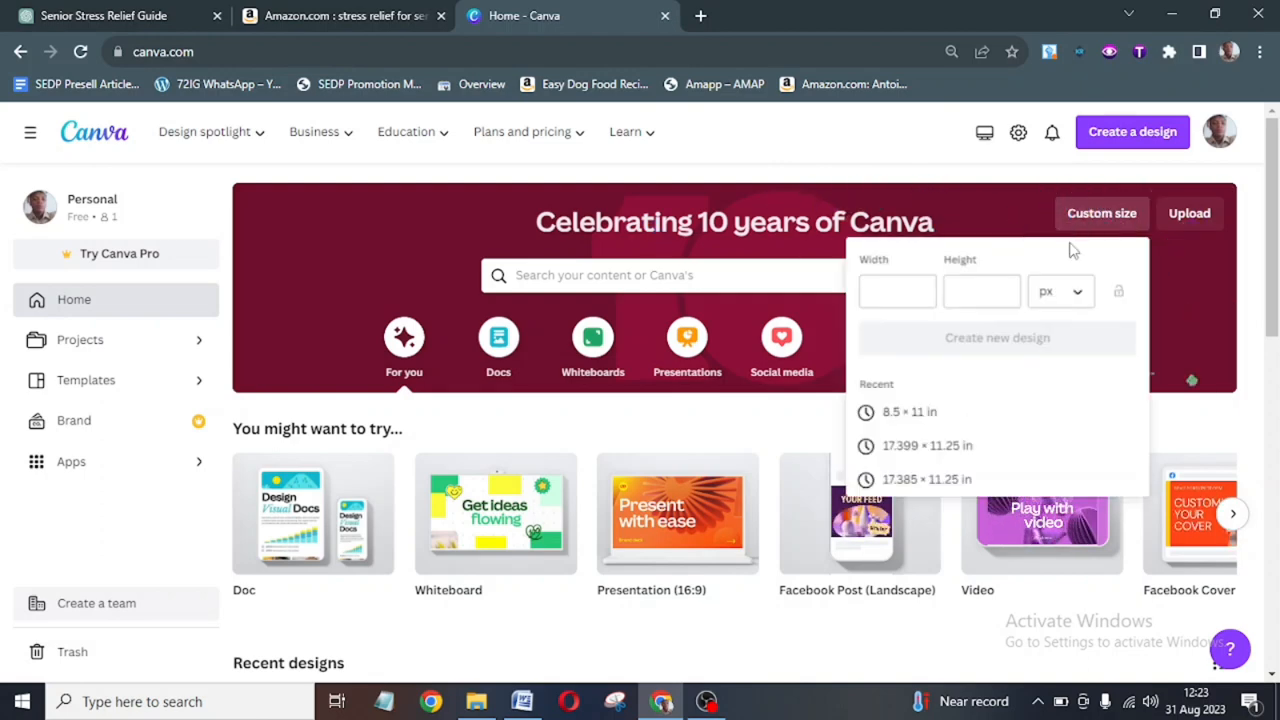
{"action": "left_click", "coordinate": [1078, 293]}
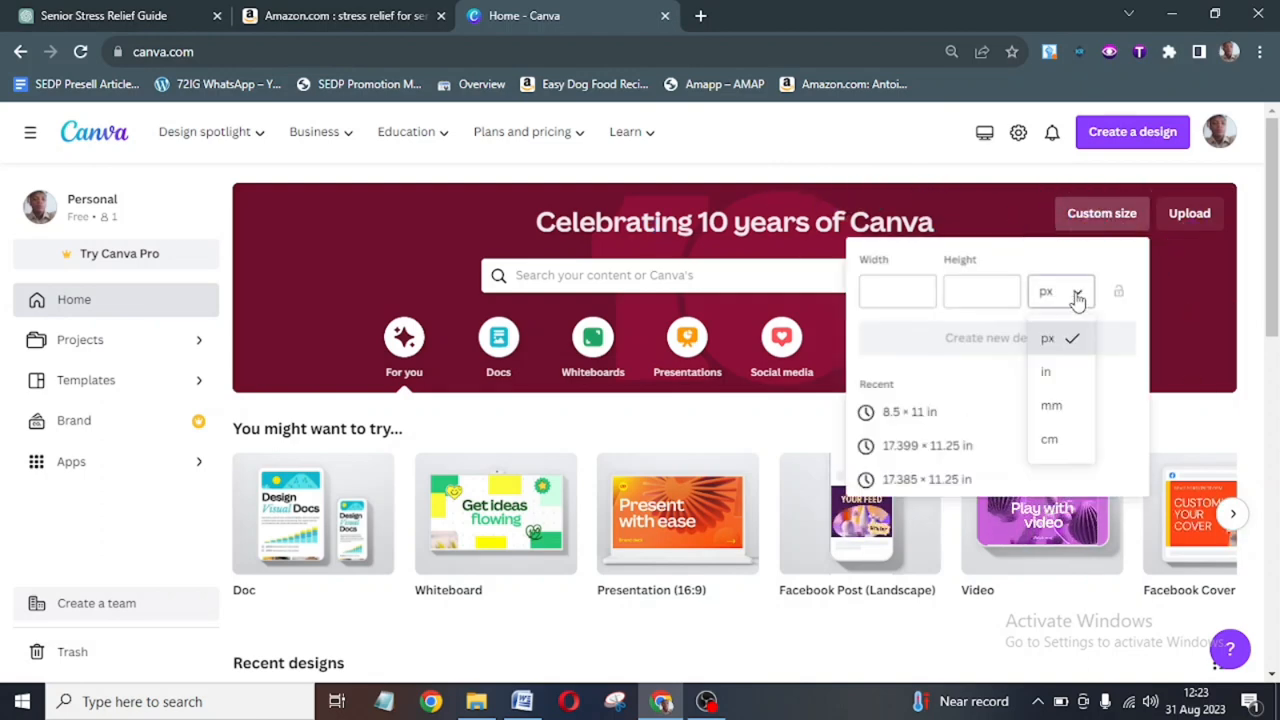
{"action": "left_click", "coordinate": [1050, 372]}
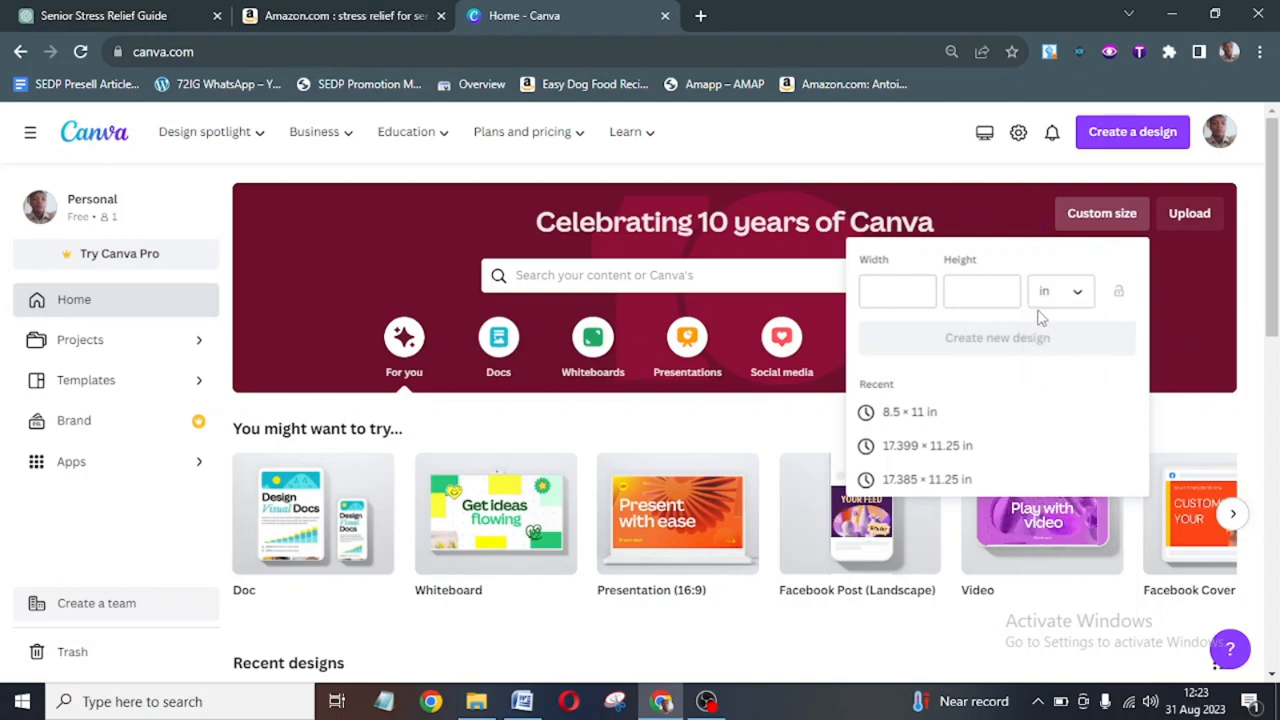
{"action": "left_click", "coordinate": [929, 298]}
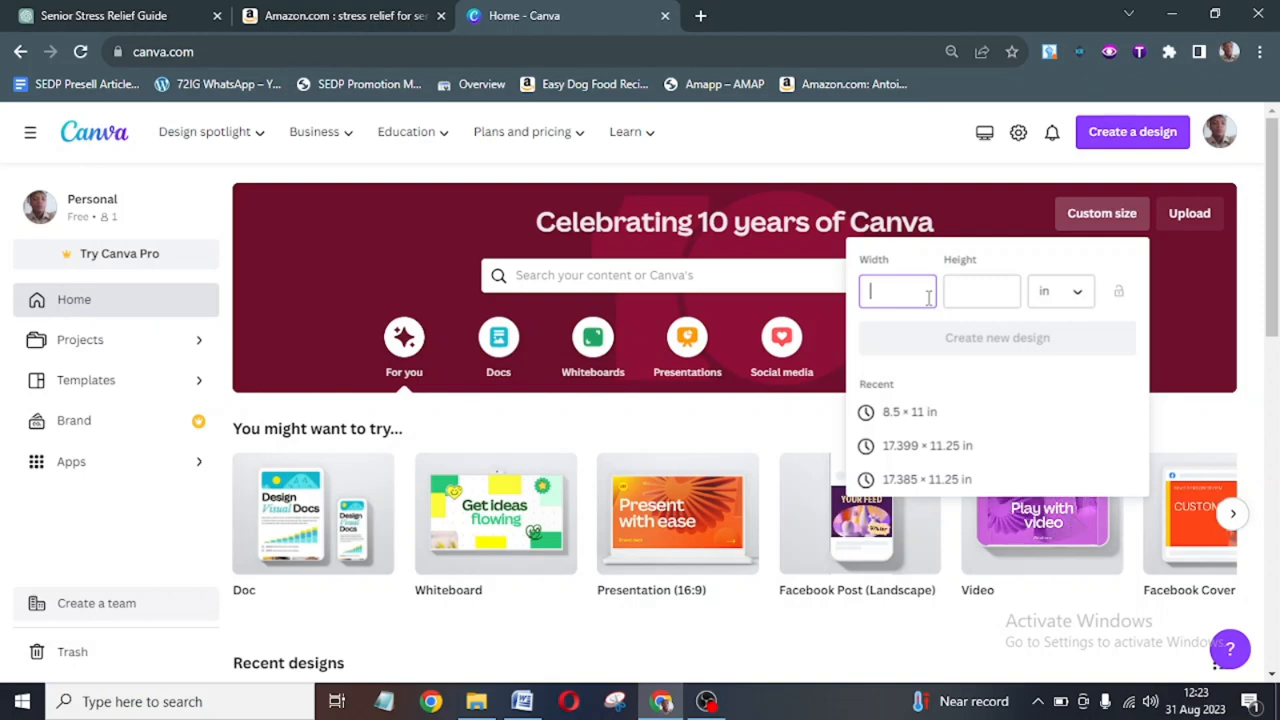
{"action": "type", "text": "6"}
{"action": "left_click", "coordinate": [958, 291]}
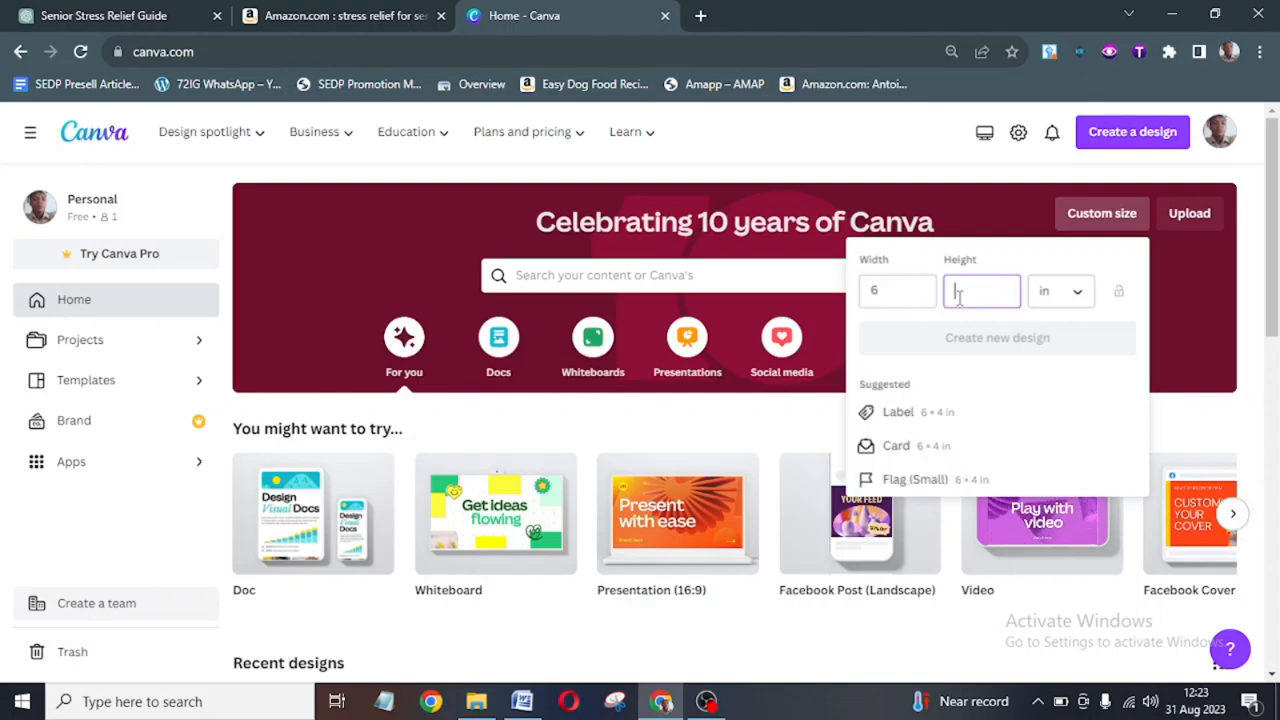
{"action": "type", "text": "6"}
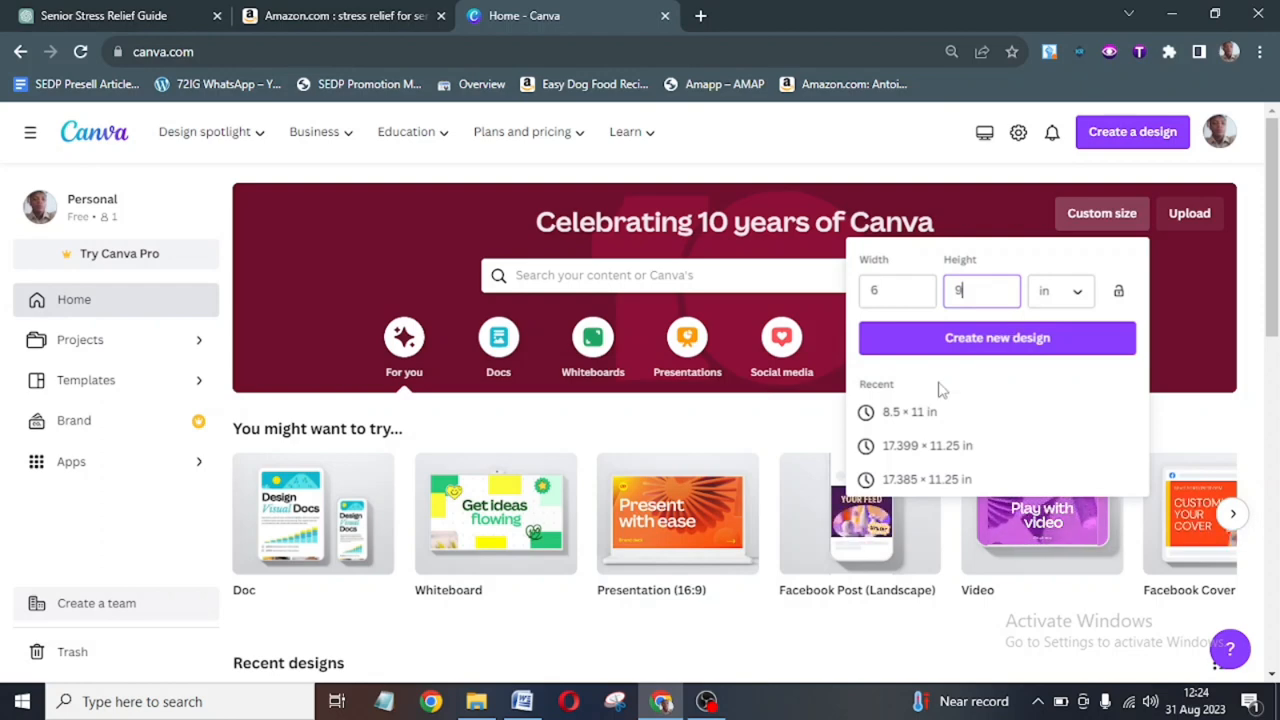
{"action": "left_click", "coordinate": [524, 703]}
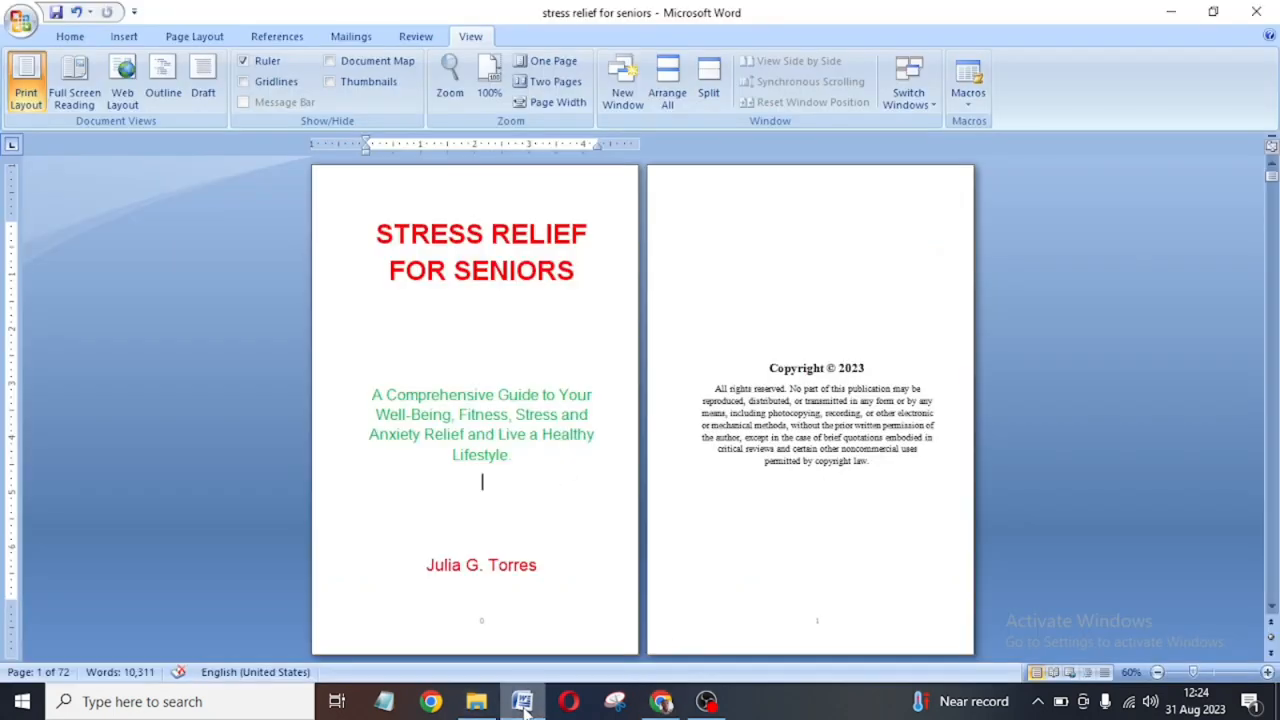
{"action": "left_click", "coordinate": [662, 701]}
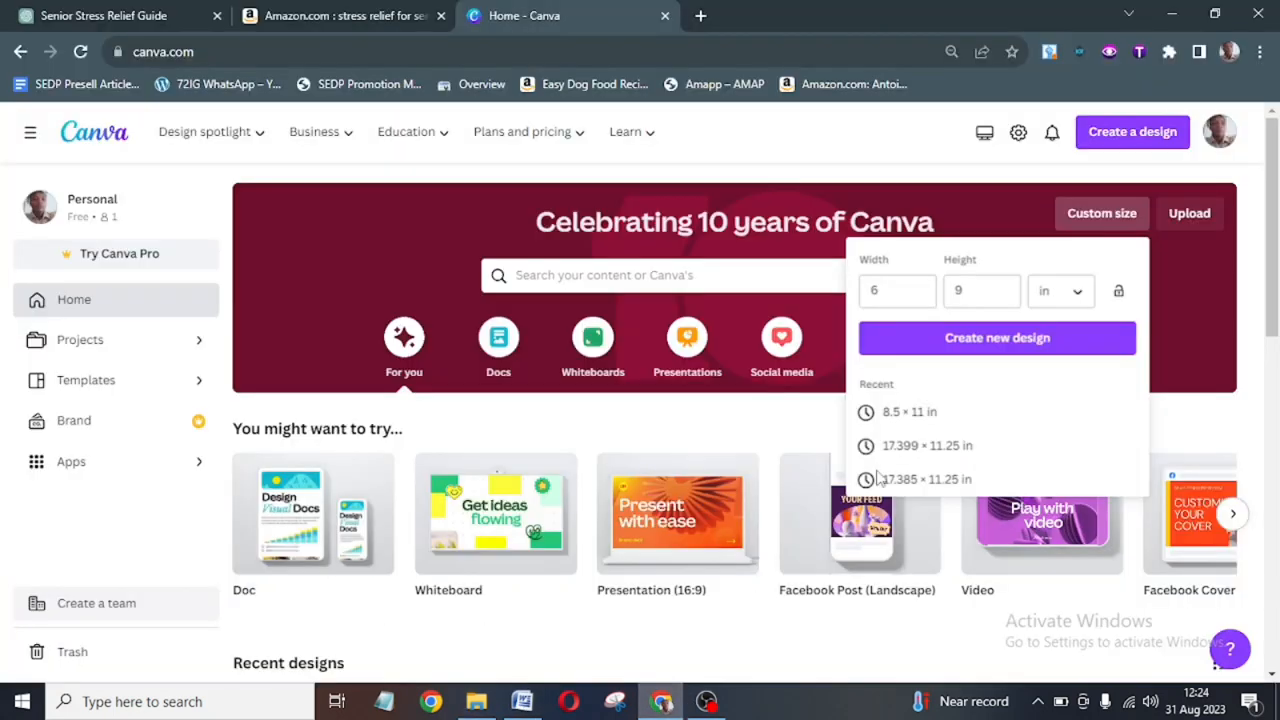
{"action": "left_click", "coordinate": [957, 350]}
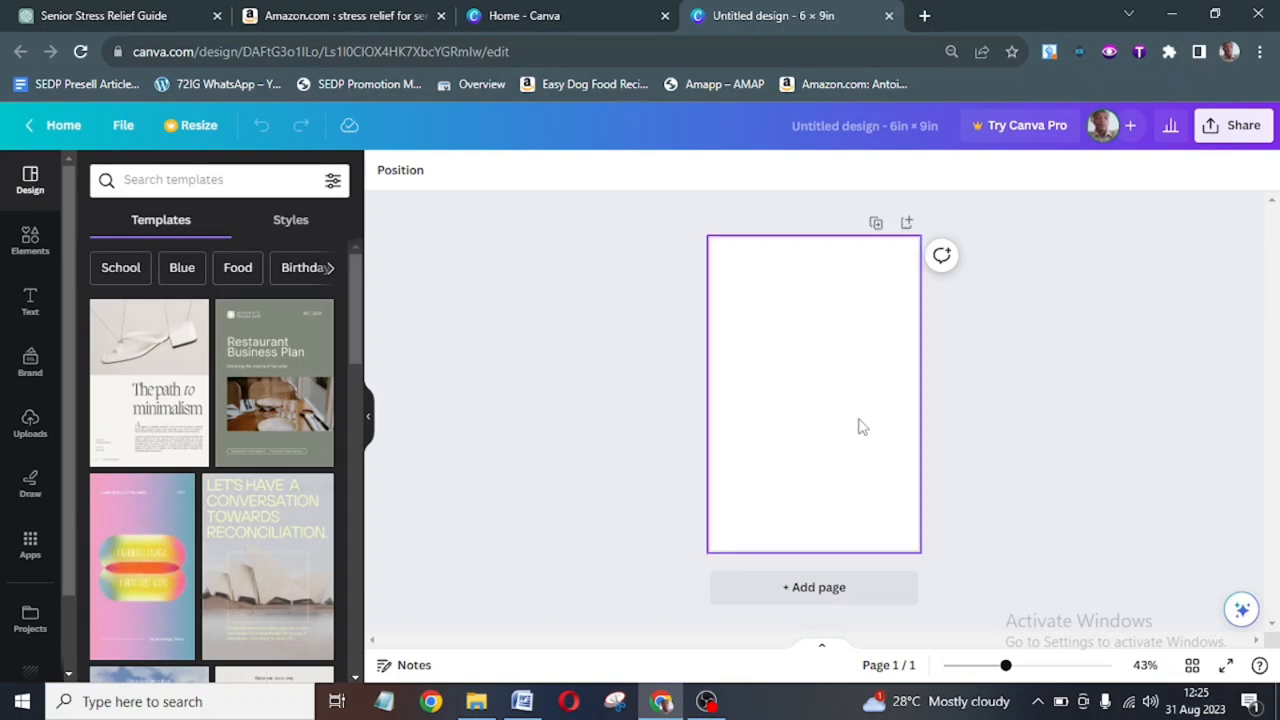
Copy the book title from the Word title page and paste it into a new heading on the Canva page.
{"action": "left_click", "coordinate": [530, 705]}
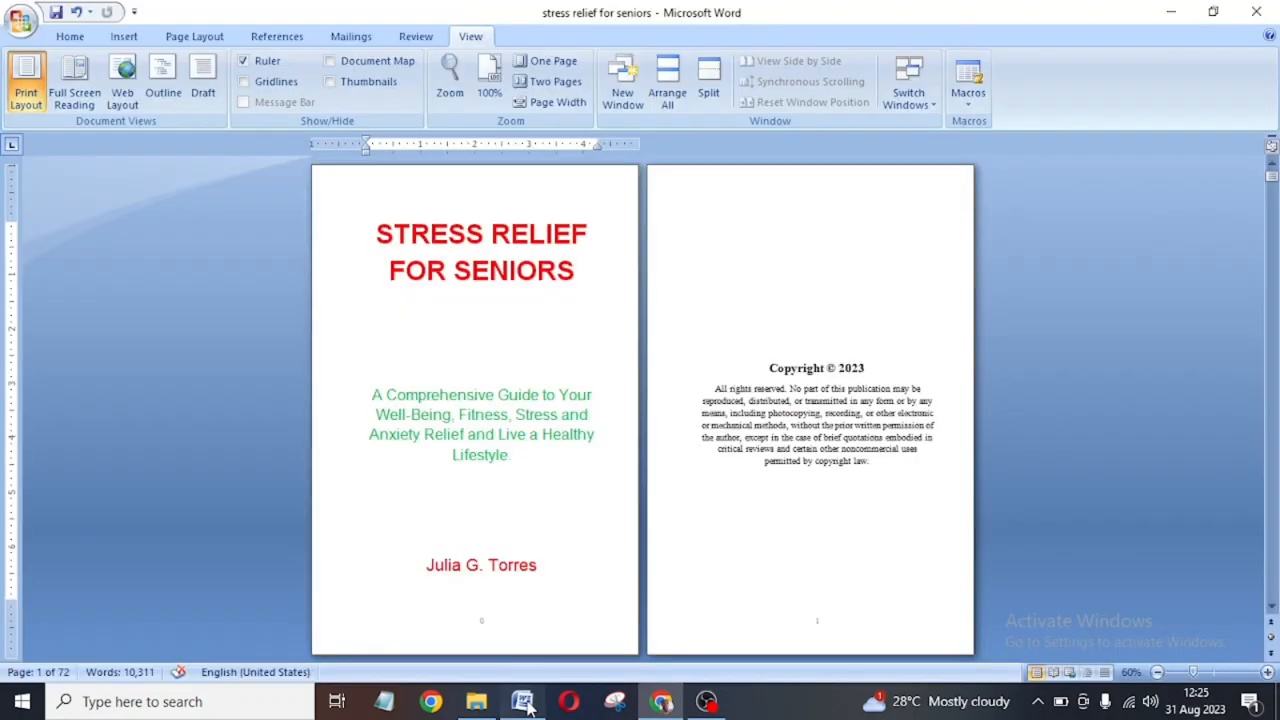
{"action": "left_click_drag", "start_coordinate": [586, 272], "coordinate": [400, 248]}
{"action": "key", "text": "ctrl+c"}
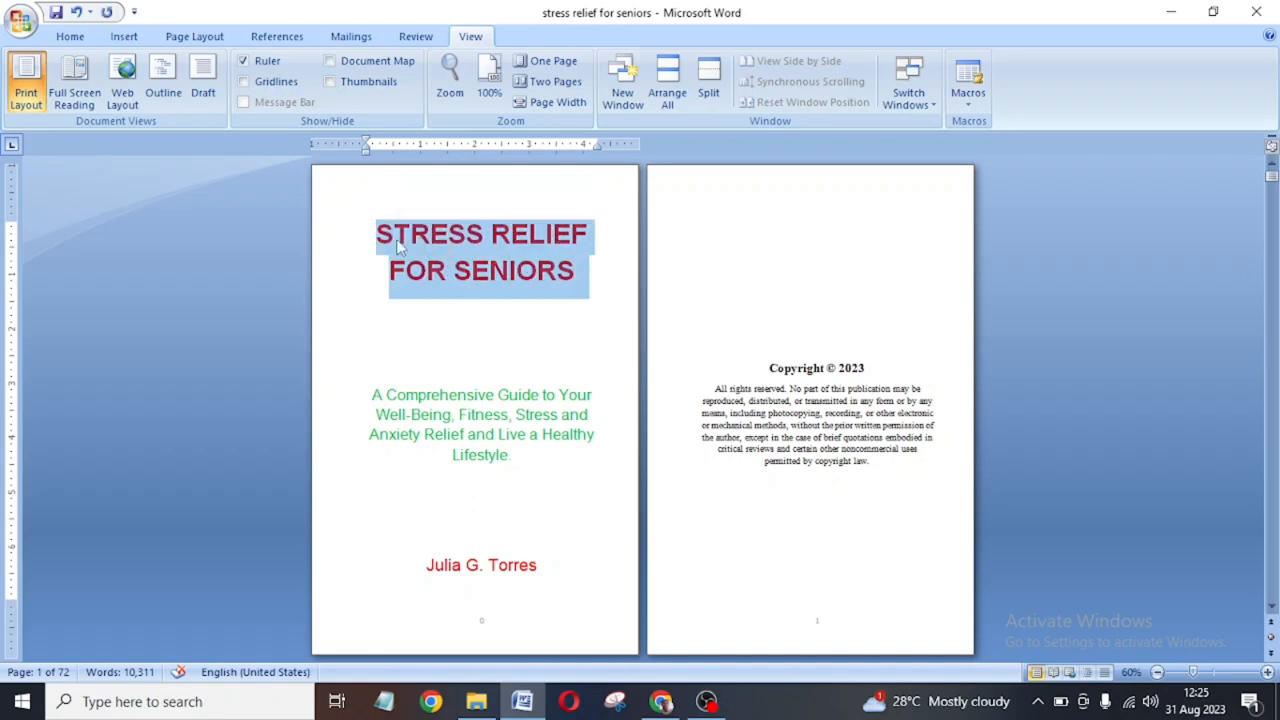
{"action": "left_click", "coordinate": [661, 701]}
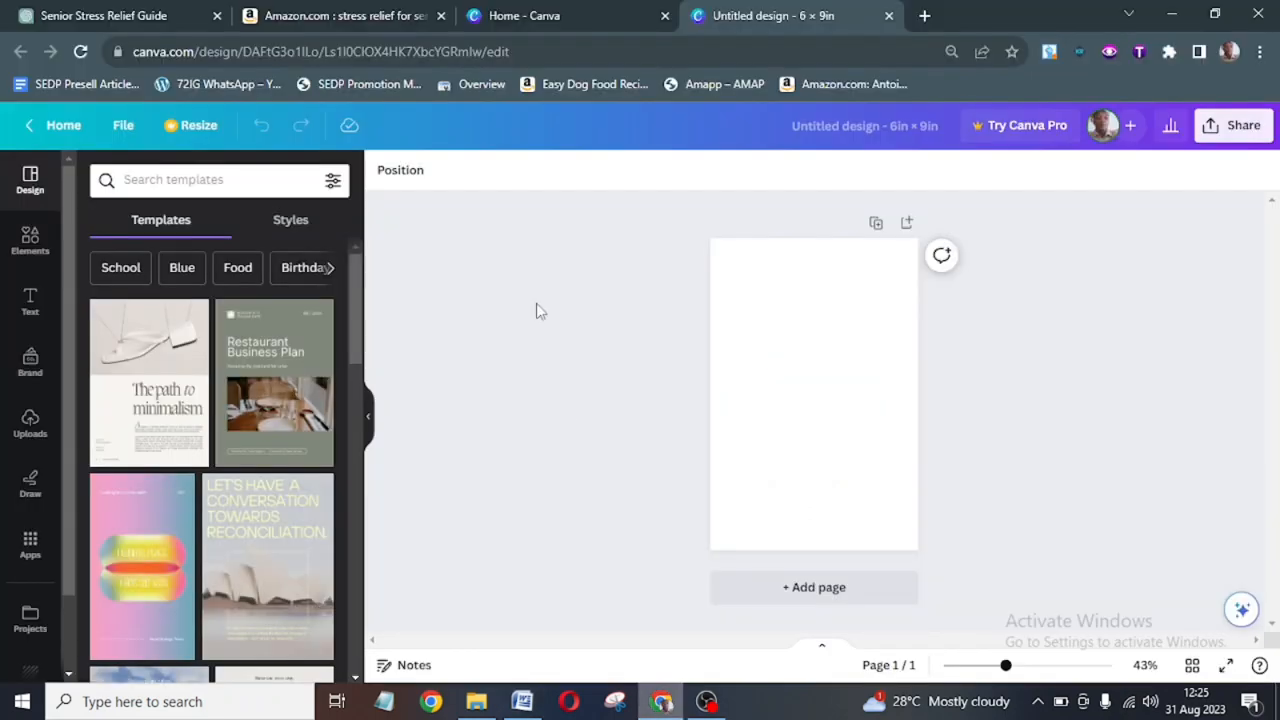
{"action": "left_click", "coordinate": [36, 312]}
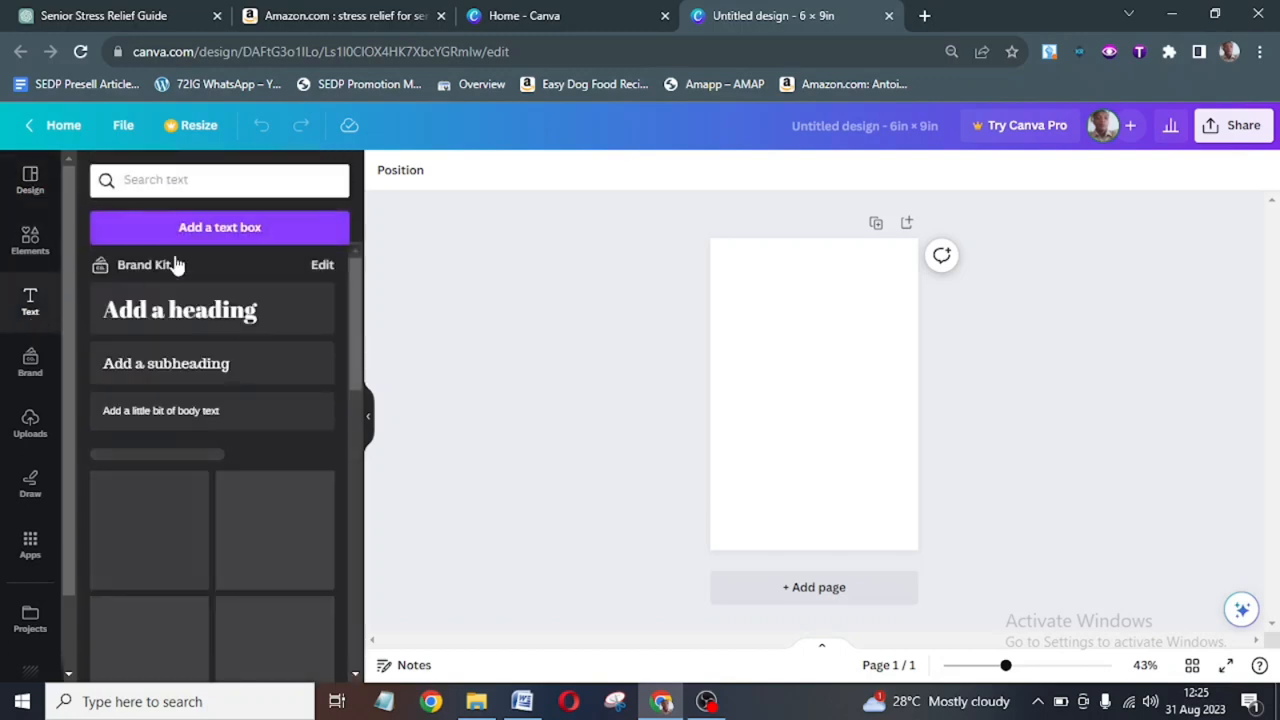
{"action": "left_click", "coordinate": [233, 314]}
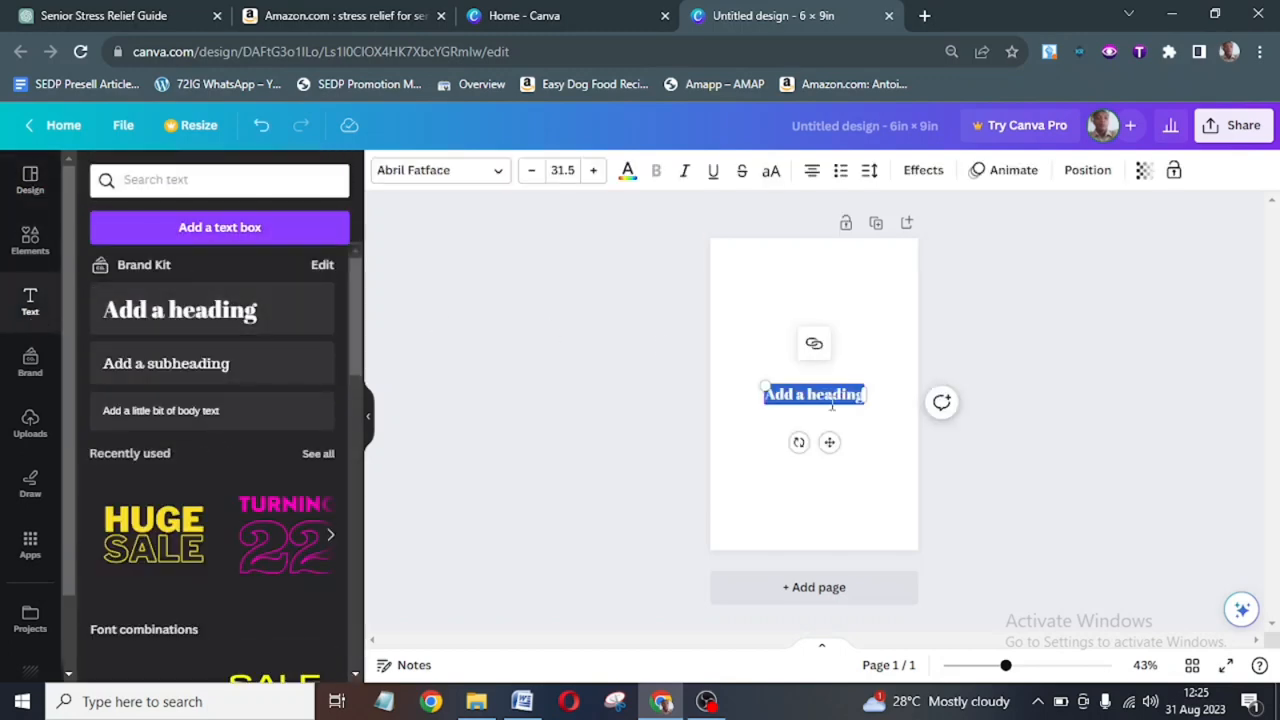
{"action": "key", "text": "ctrl+v"}
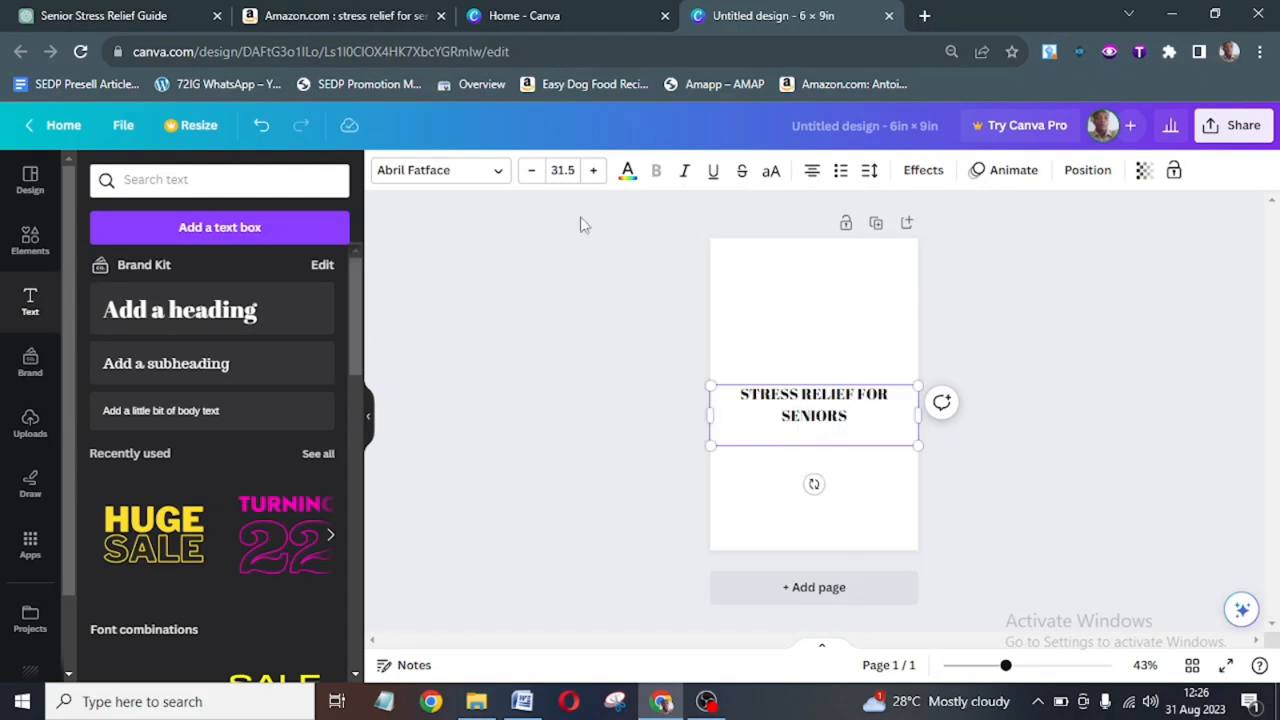
Set the cover title in Kaushan Script at about size 42 and break its line before "FOR SENIORS".
{"action": "left_click", "coordinate": [497, 175]}
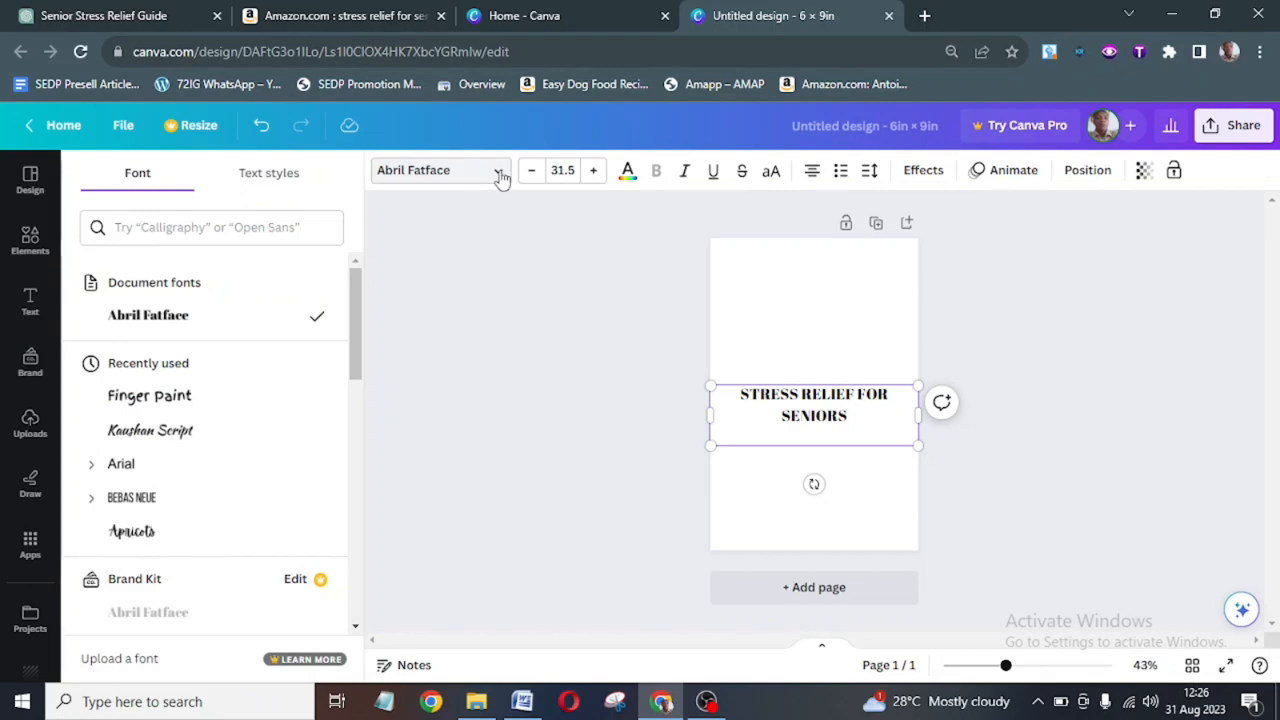
{"action": "left_click", "coordinate": [267, 437]}
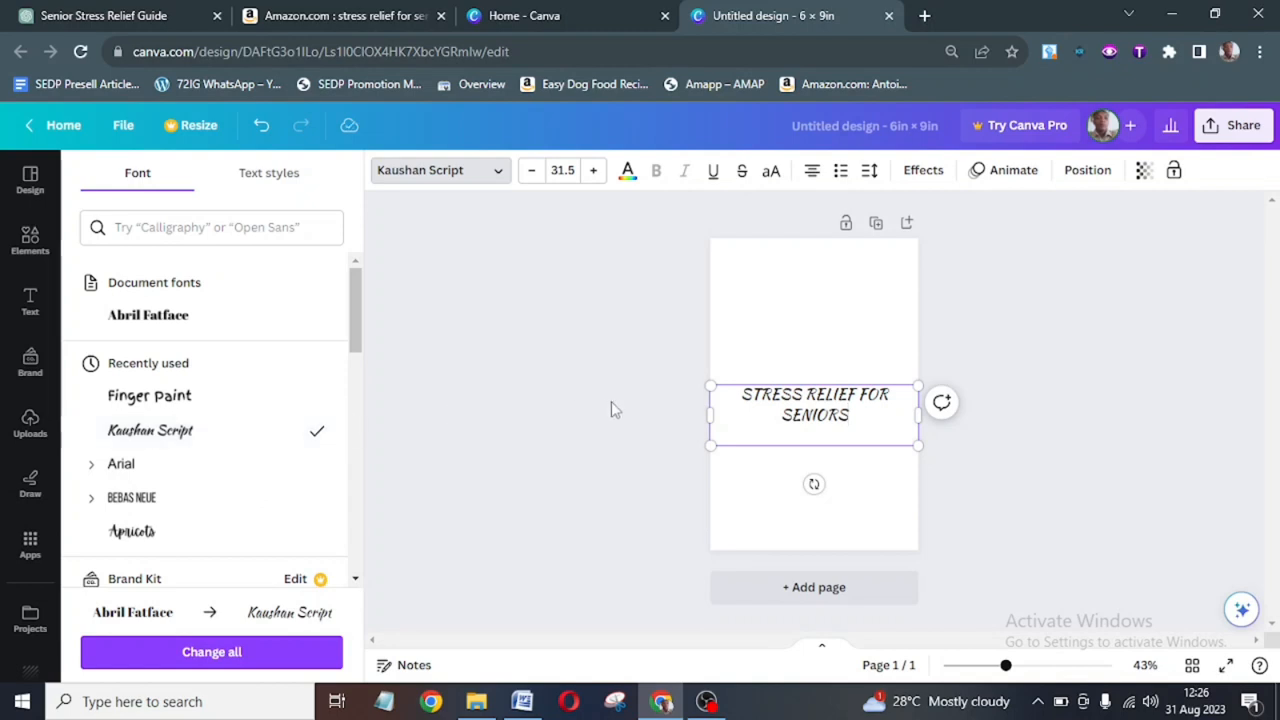
{"action": "left_click_drag", "start_coordinate": [710, 385], "coordinate": [680, 332]}
{"action": "left_click_drag", "start_coordinate": [910, 375], "coordinate": [950, 366]}
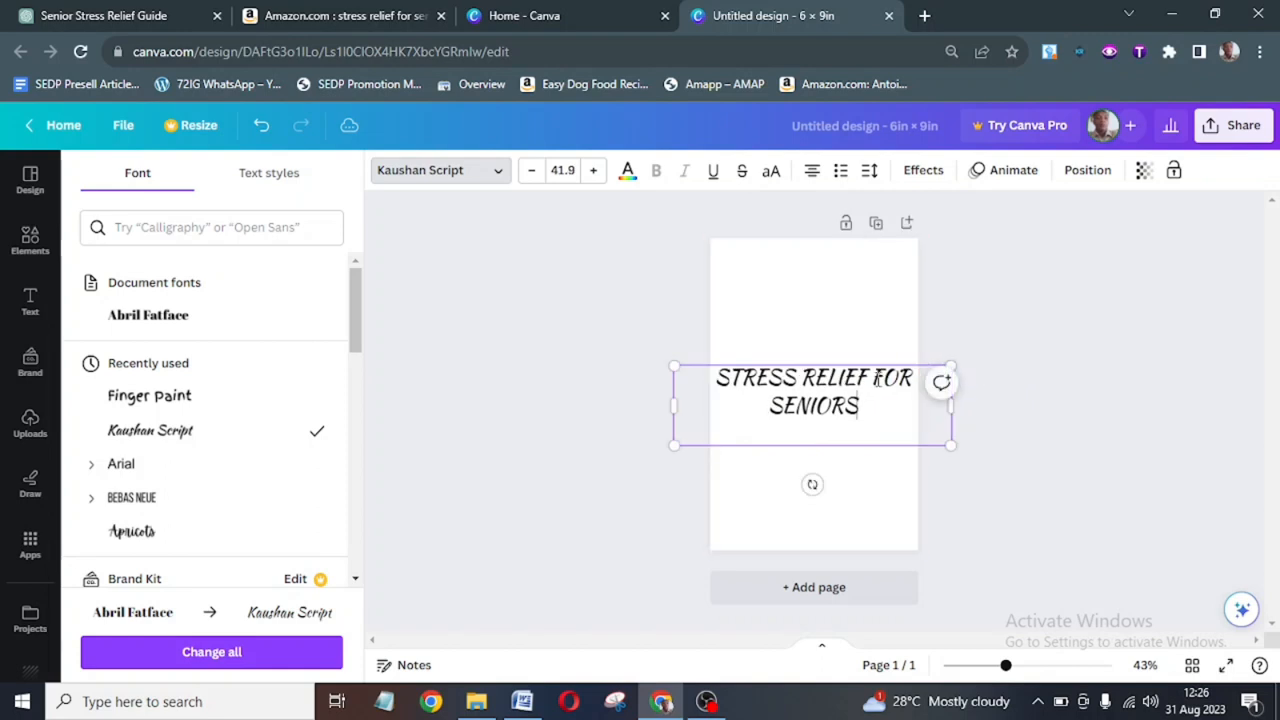
{"action": "left_click", "coordinate": [871, 378]}
{"action": "key", "text": "Return"}
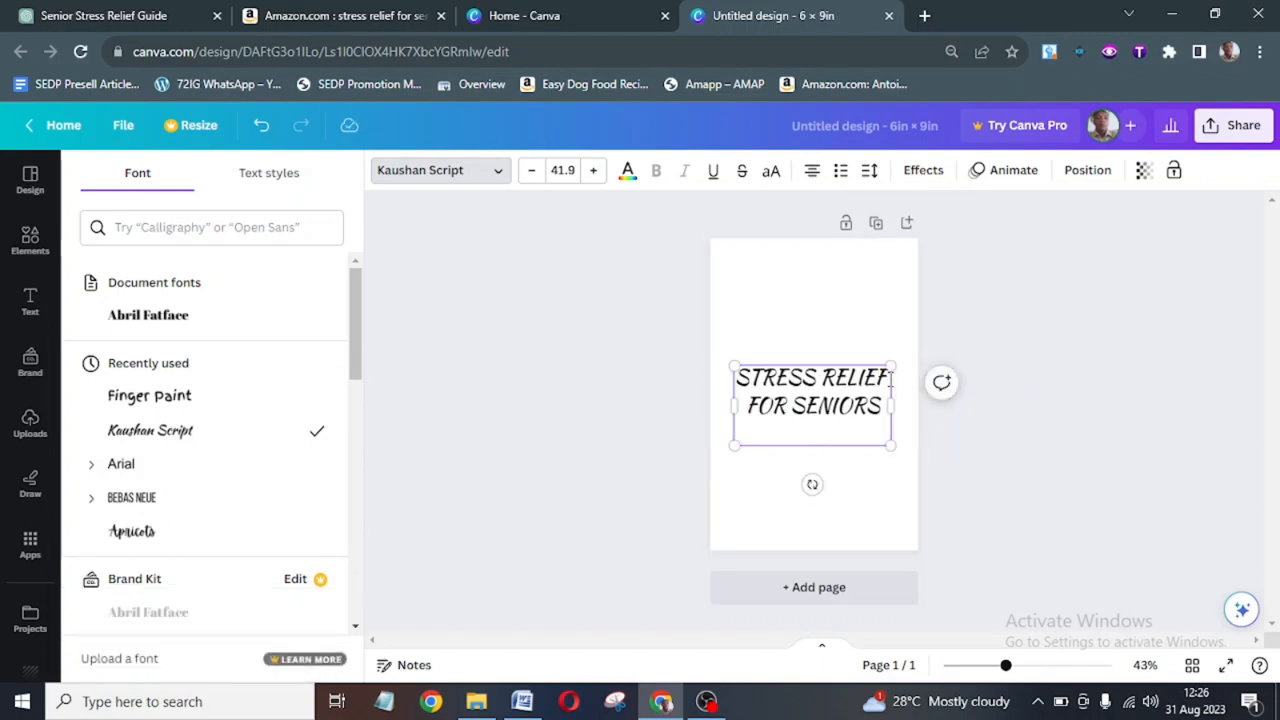
Enlarge the two-line cover title to about size 55 and move it to the upper part of the page.
{"action": "left_click_drag", "start_coordinate": [891, 366], "coordinate": [913, 328]}
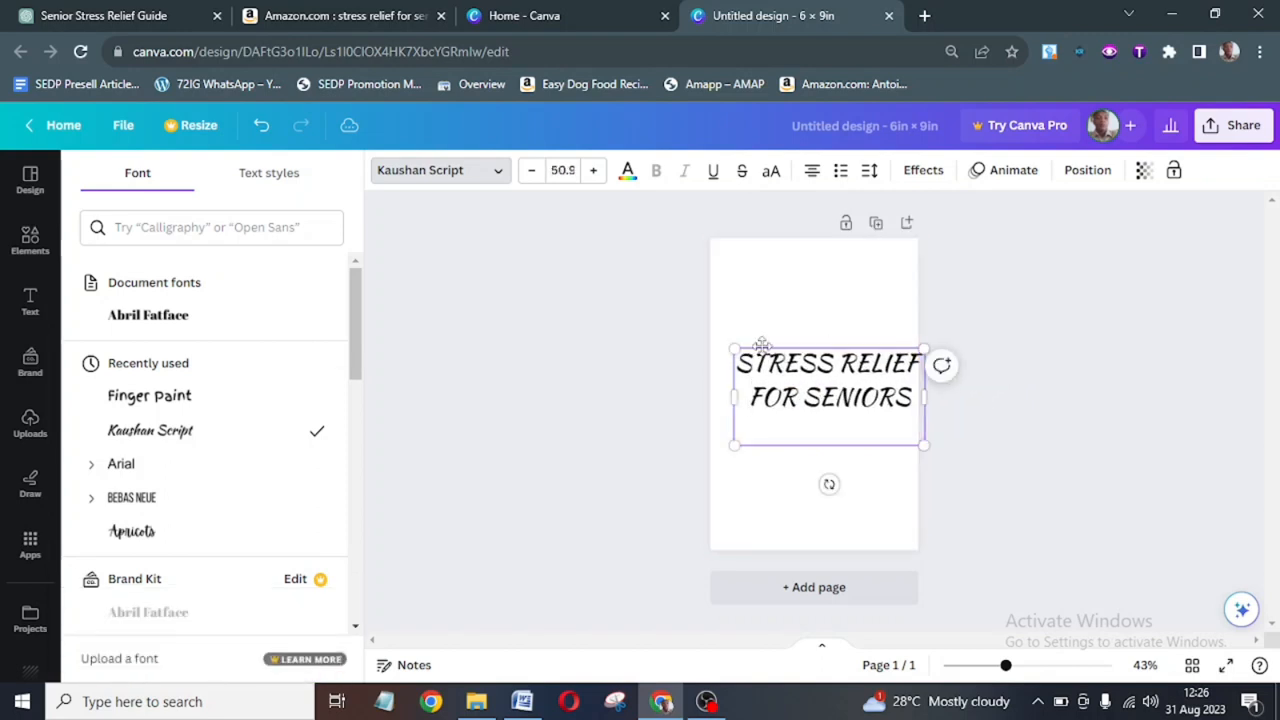
{"action": "left_click_drag", "start_coordinate": [731, 346], "coordinate": [717, 339]}
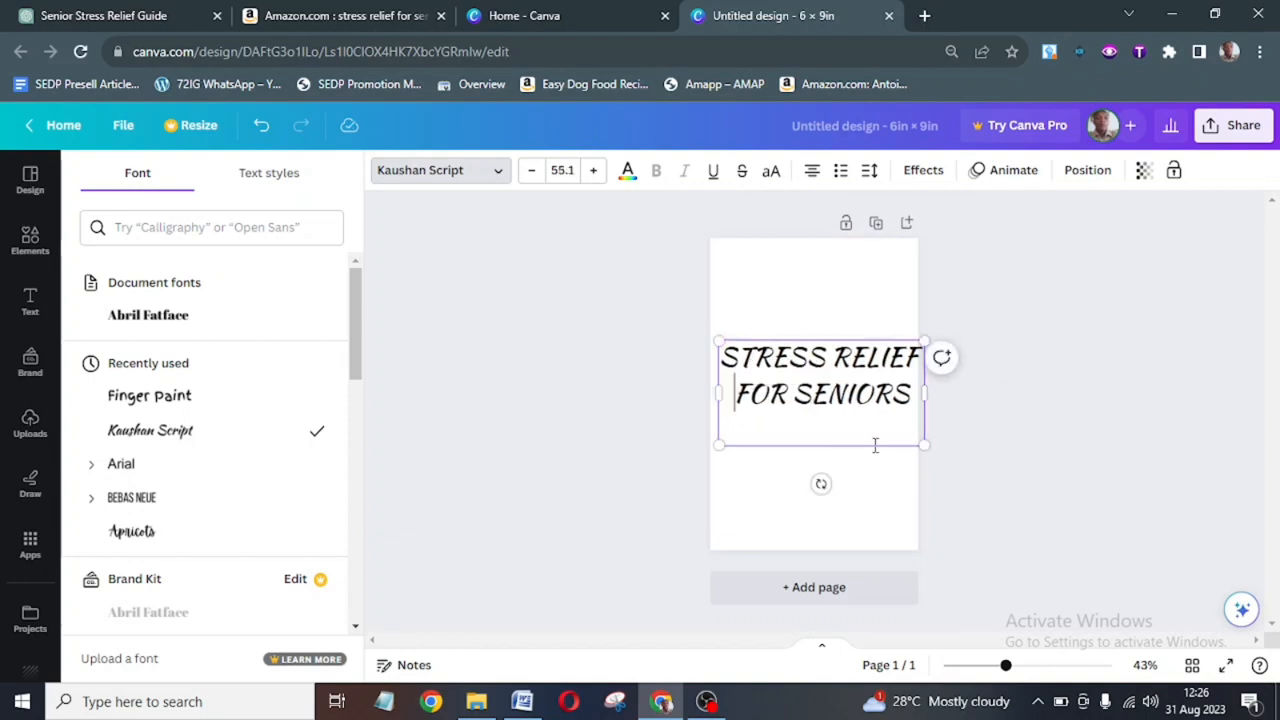
{"action": "left_click", "coordinate": [1026, 496]}
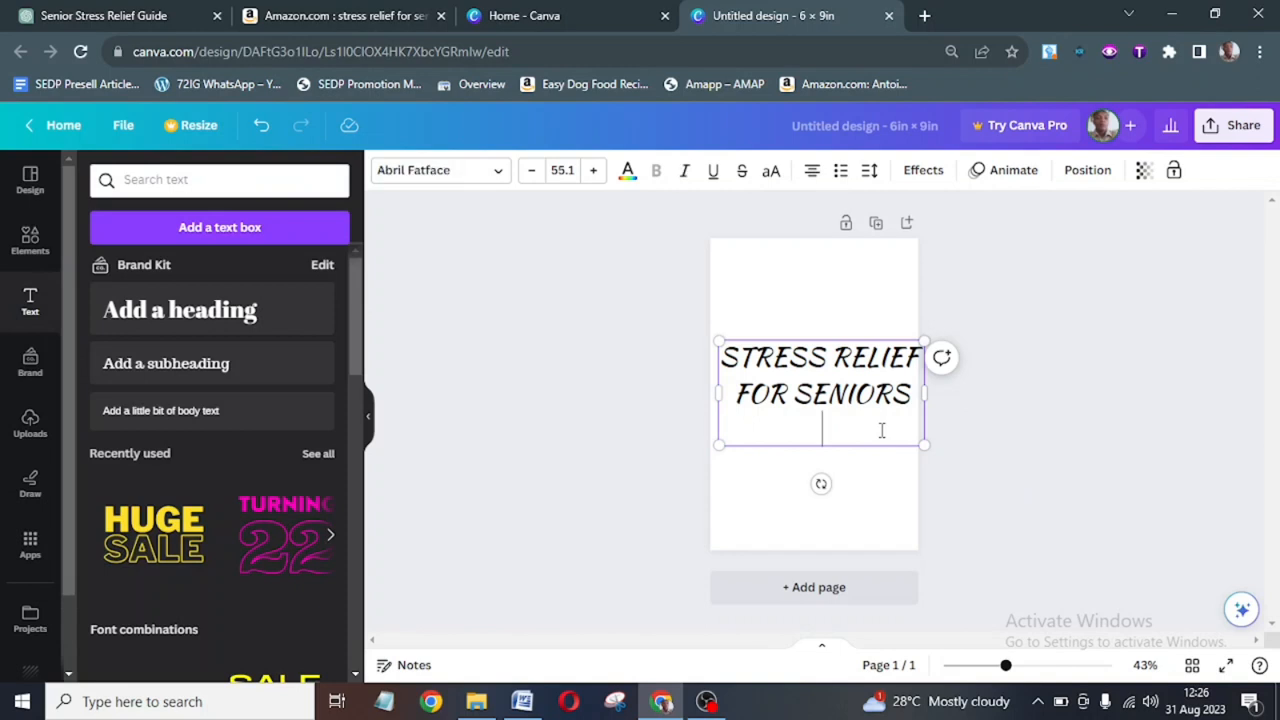
{"action": "left_click", "coordinate": [1006, 460]}
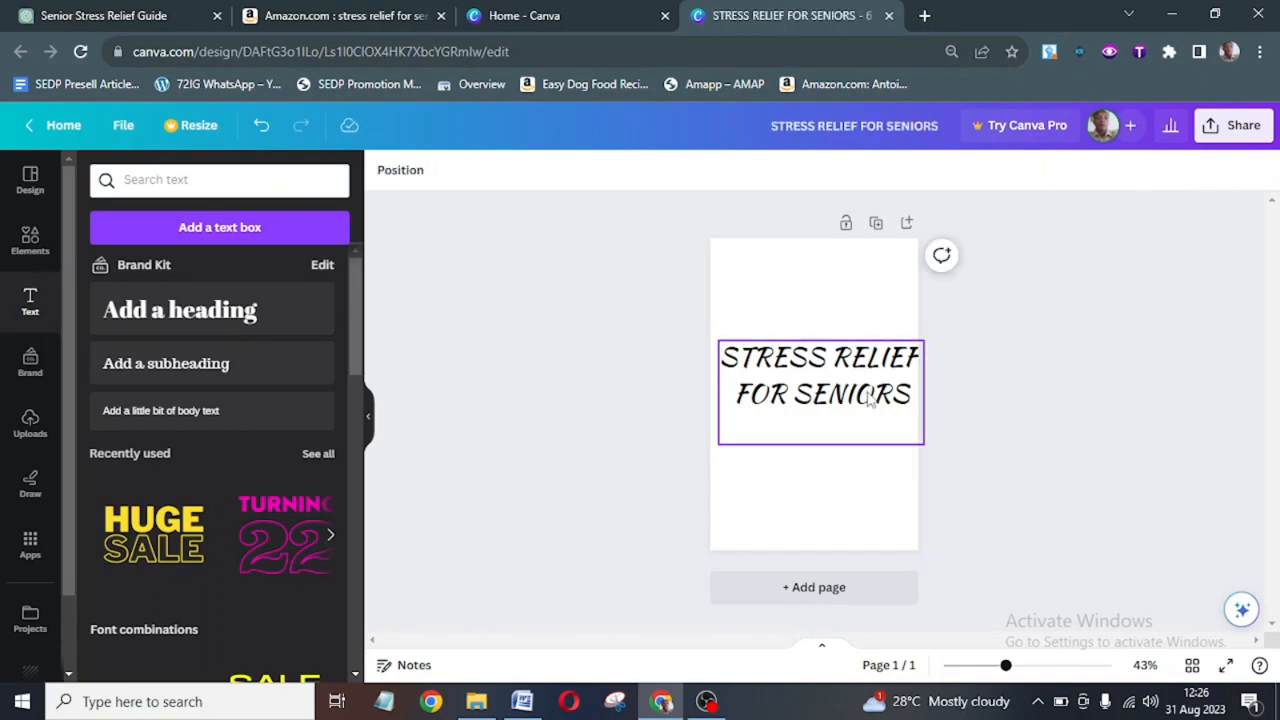
{"action": "left_click_drag", "start_coordinate": [865, 390], "coordinate": [857, 312]}
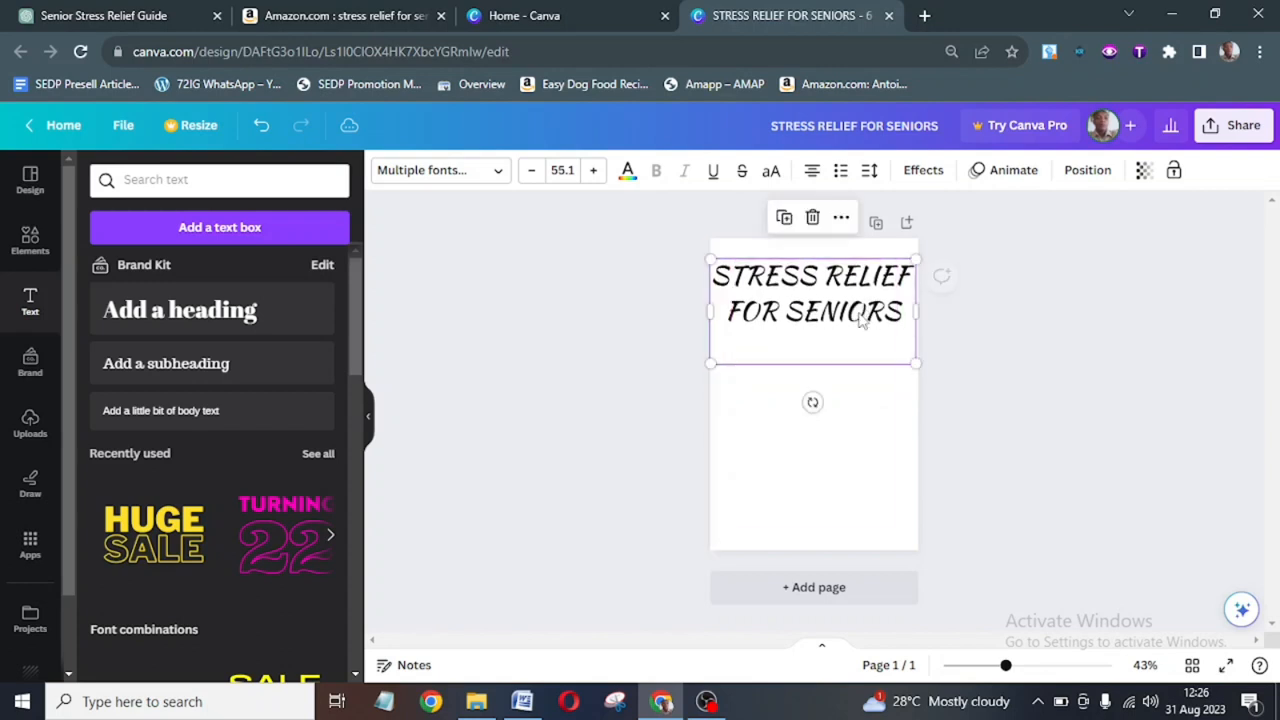
Copy the subtitle from Word into a new Canva subheading below the title, then narrow its text box and centre it on the page.
{"action": "left_click", "coordinate": [522, 701]}
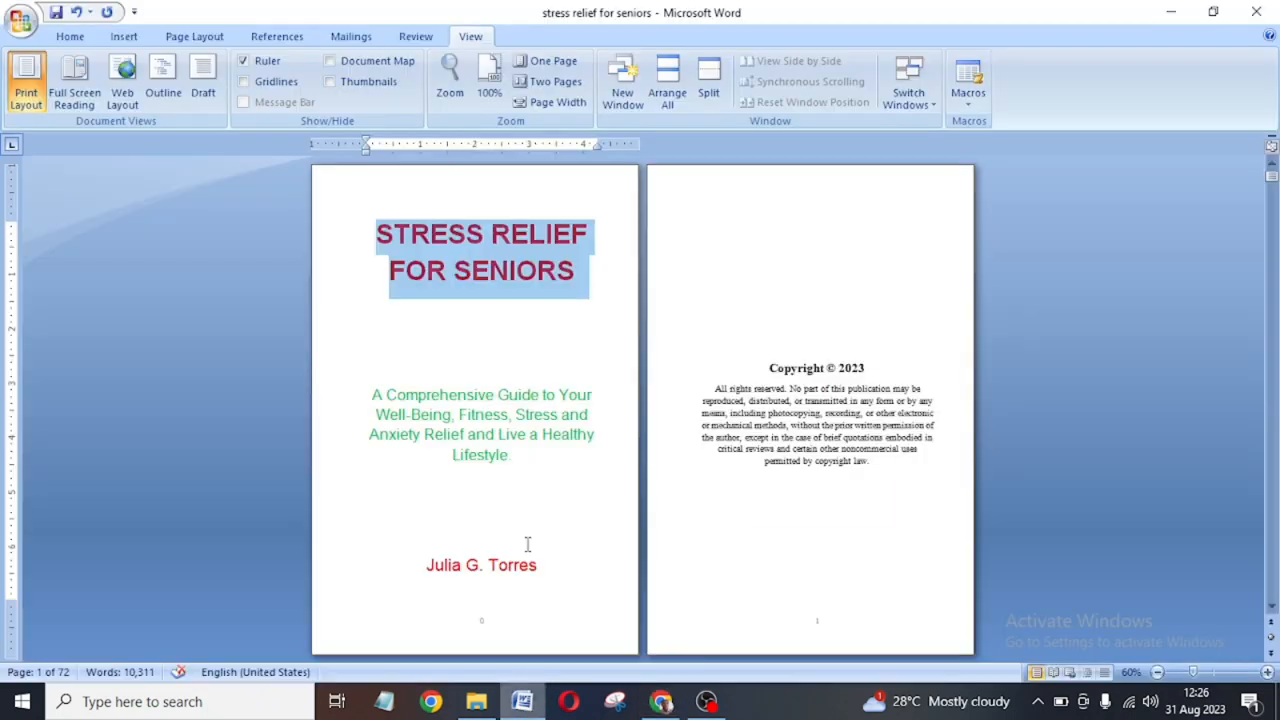
{"action": "left_click_drag", "start_coordinate": [532, 457], "coordinate": [375, 399]}
{"action": "key", "text": "ctrl+c"}
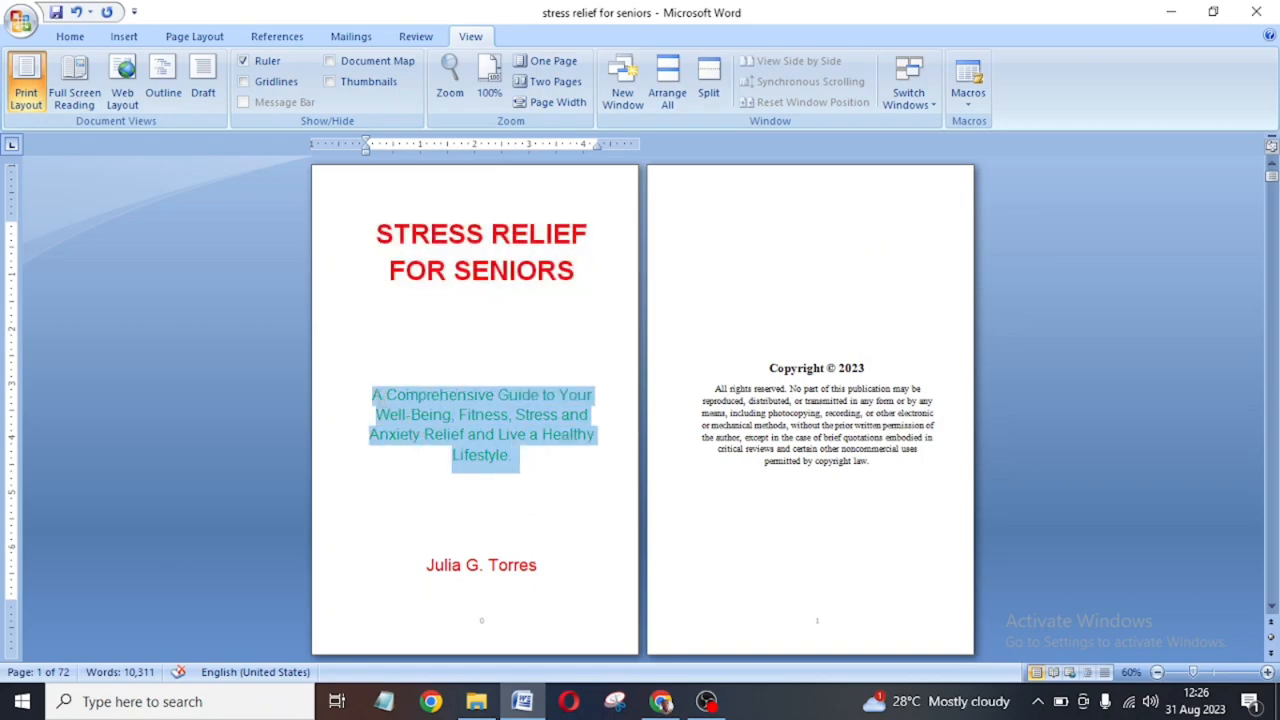
{"action": "left_click", "coordinate": [661, 701]}
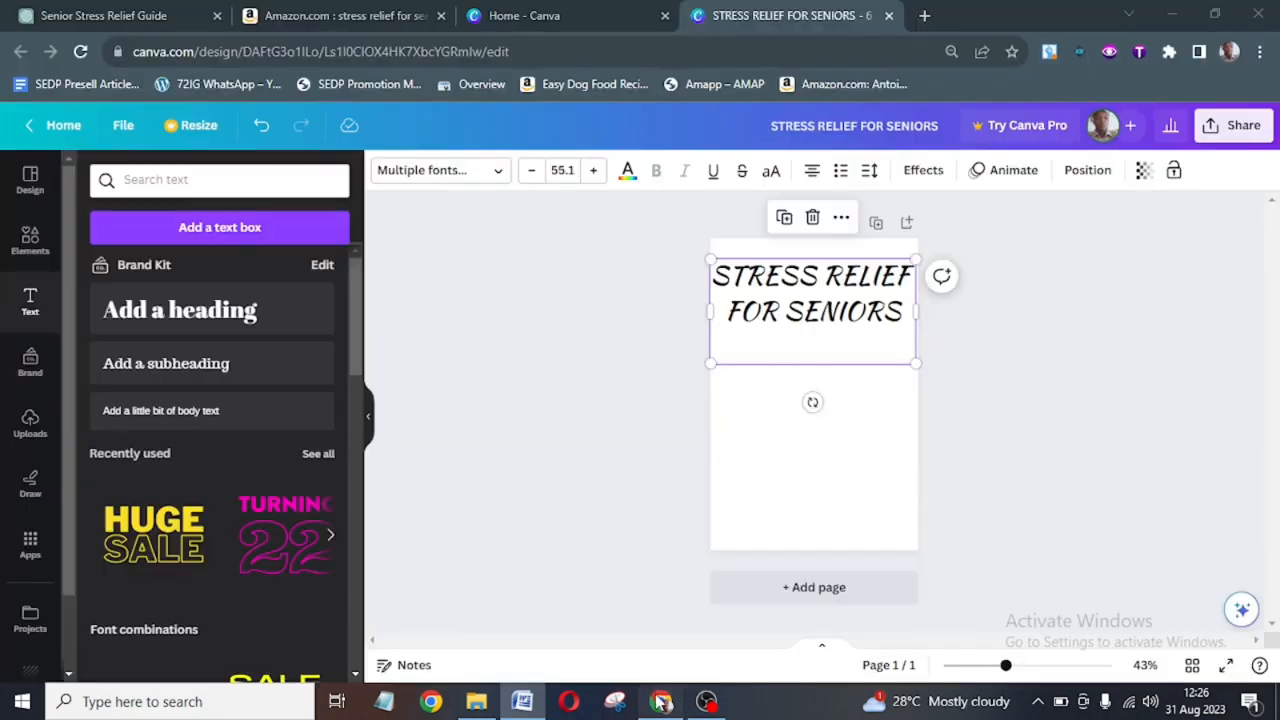
{"action": "left_click", "coordinate": [257, 376]}
{"action": "key", "text": "ctrl+v"}
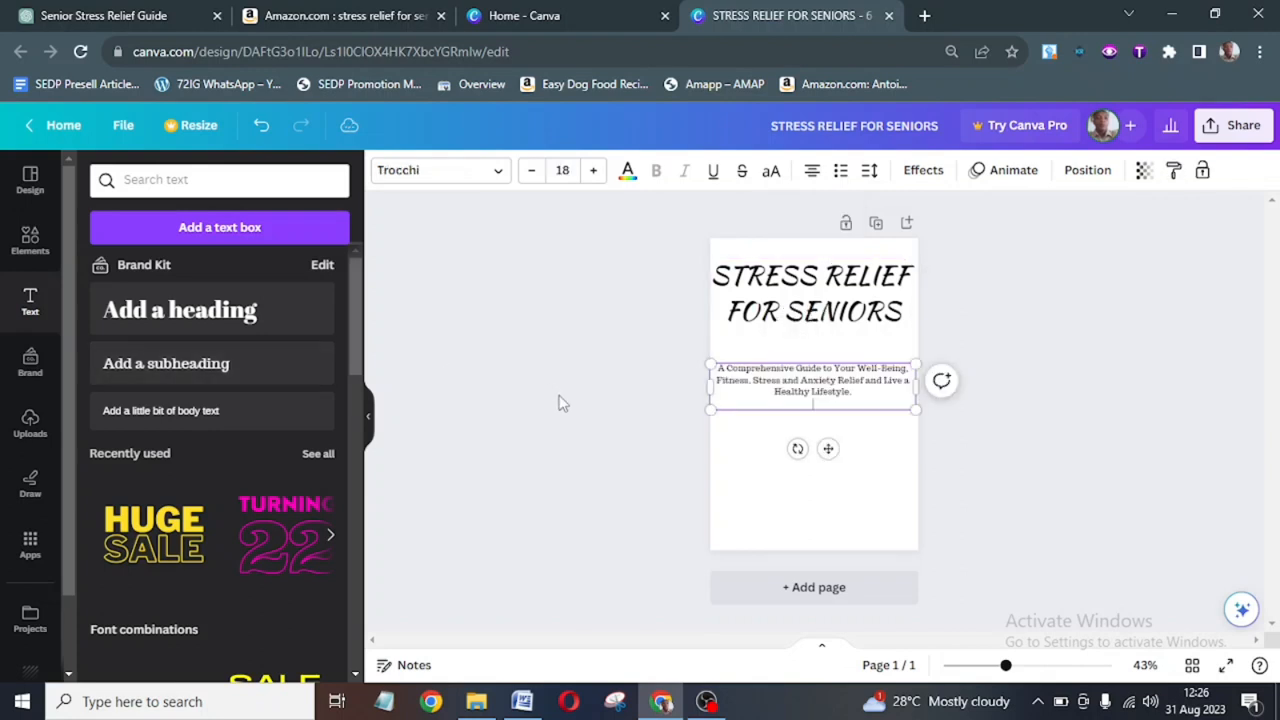
{"action": "left_click_drag", "start_coordinate": [709, 385], "coordinate": [731, 384]}
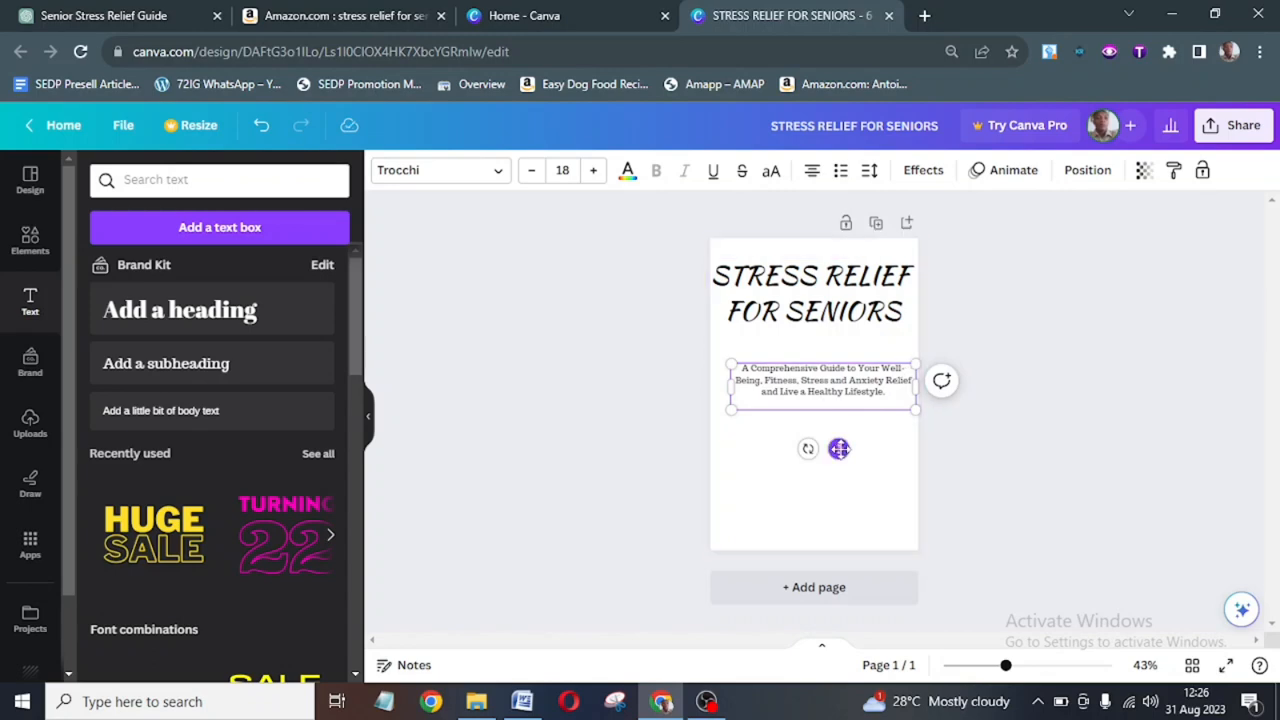
{"action": "left_click_drag", "start_coordinate": [837, 446], "coordinate": [831, 451]}
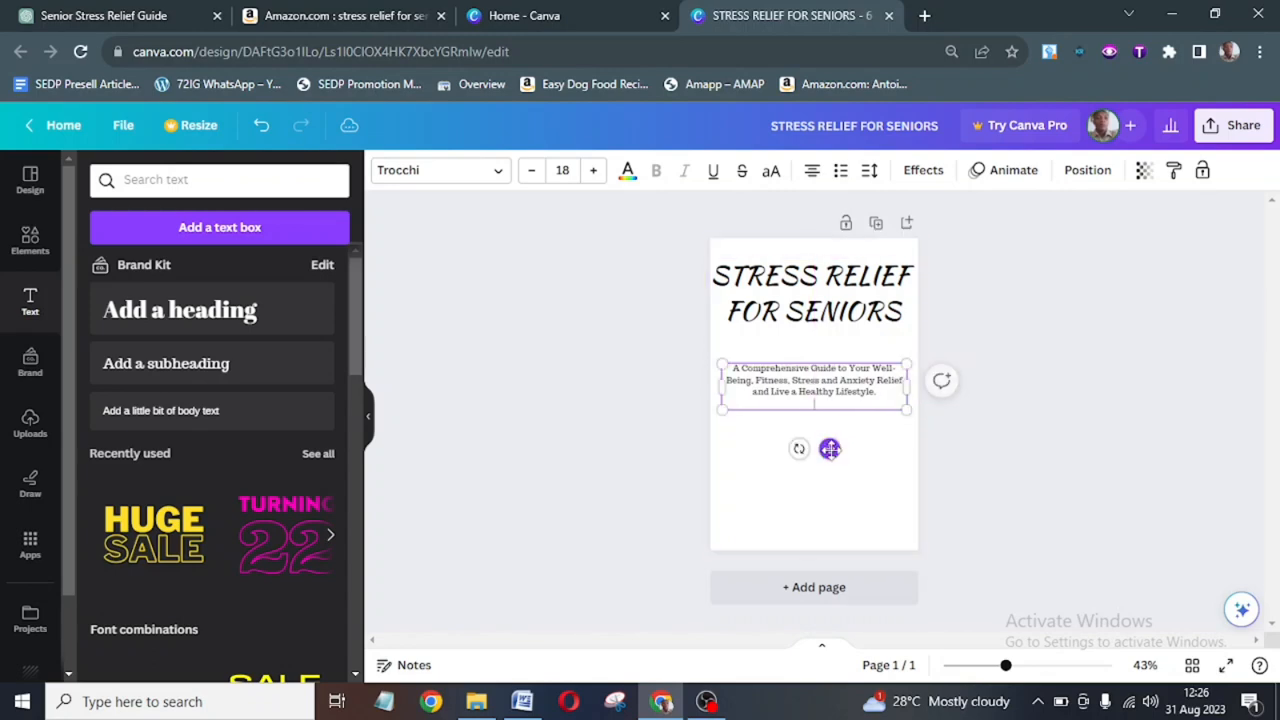
Copy the author's name from the Word title page into a new Canva subheading and move it near the cover's lower edge.
{"action": "left_click", "coordinate": [522, 701]}
{"action": "left_click_drag", "start_coordinate": [557, 583], "coordinate": [428, 581]}
{"action": "key", "text": "ctrl+c"}
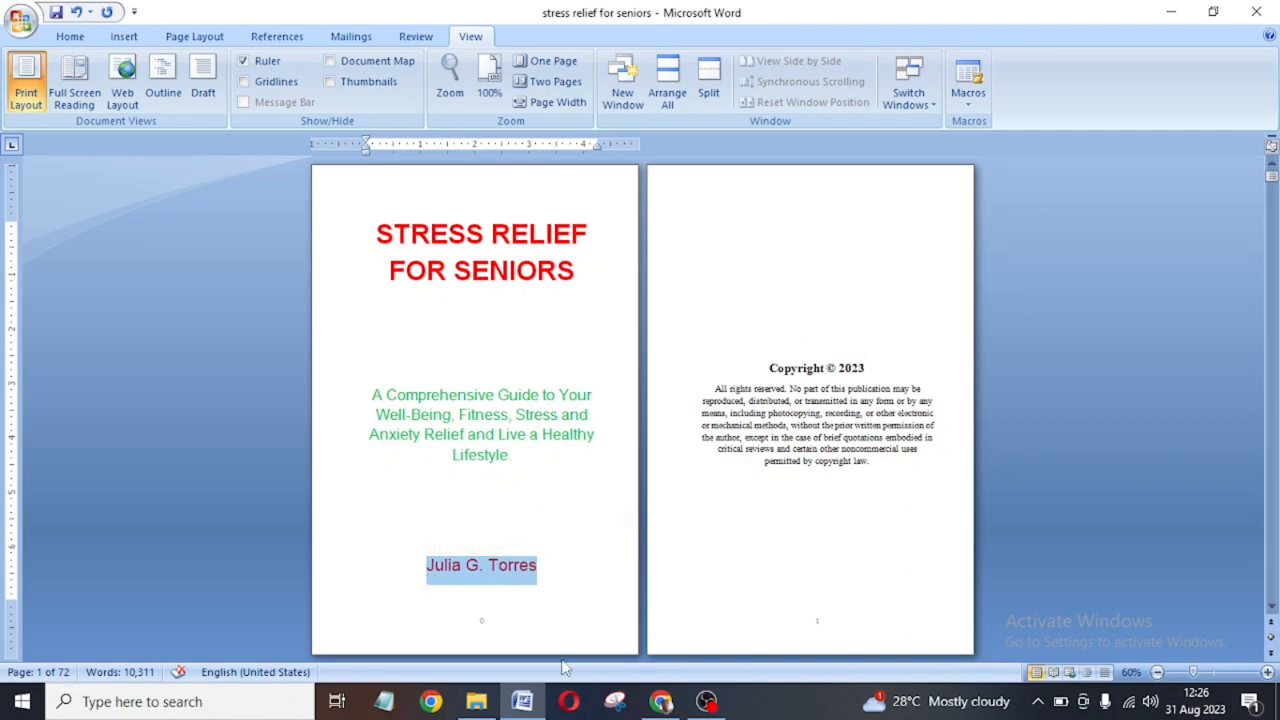
{"action": "left_click", "coordinate": [661, 701]}
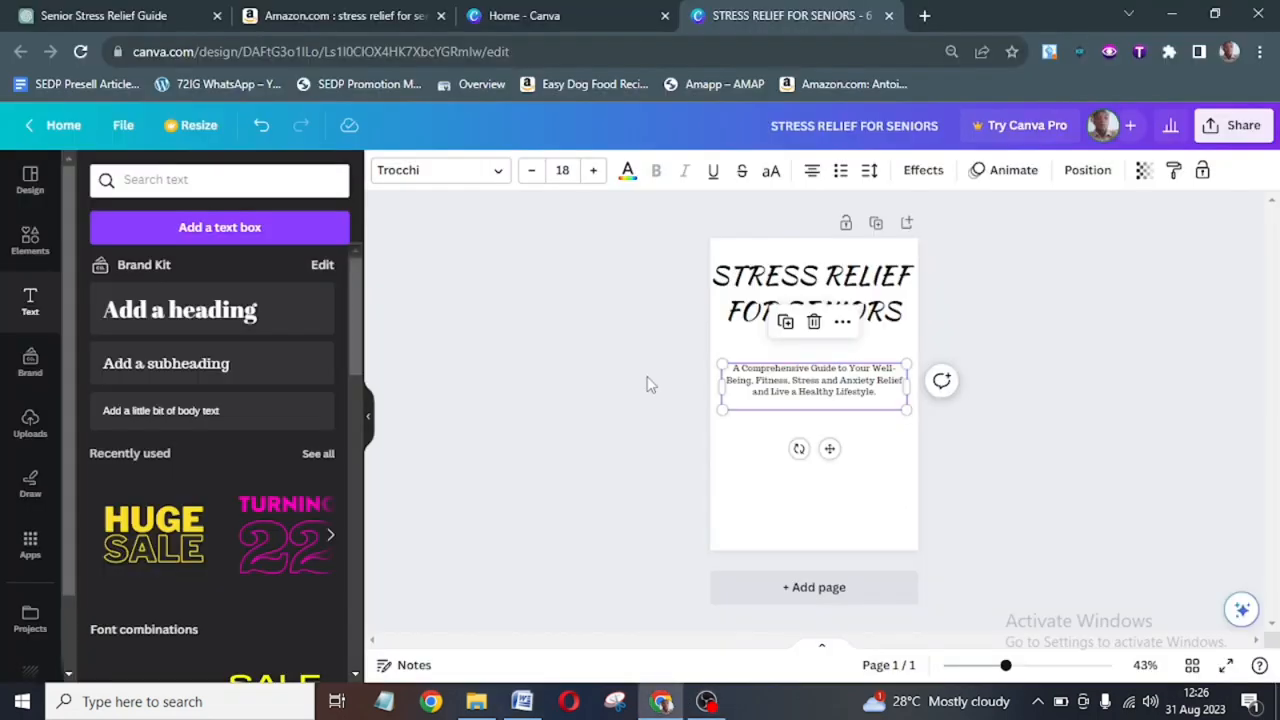
{"action": "left_click", "coordinate": [253, 380]}
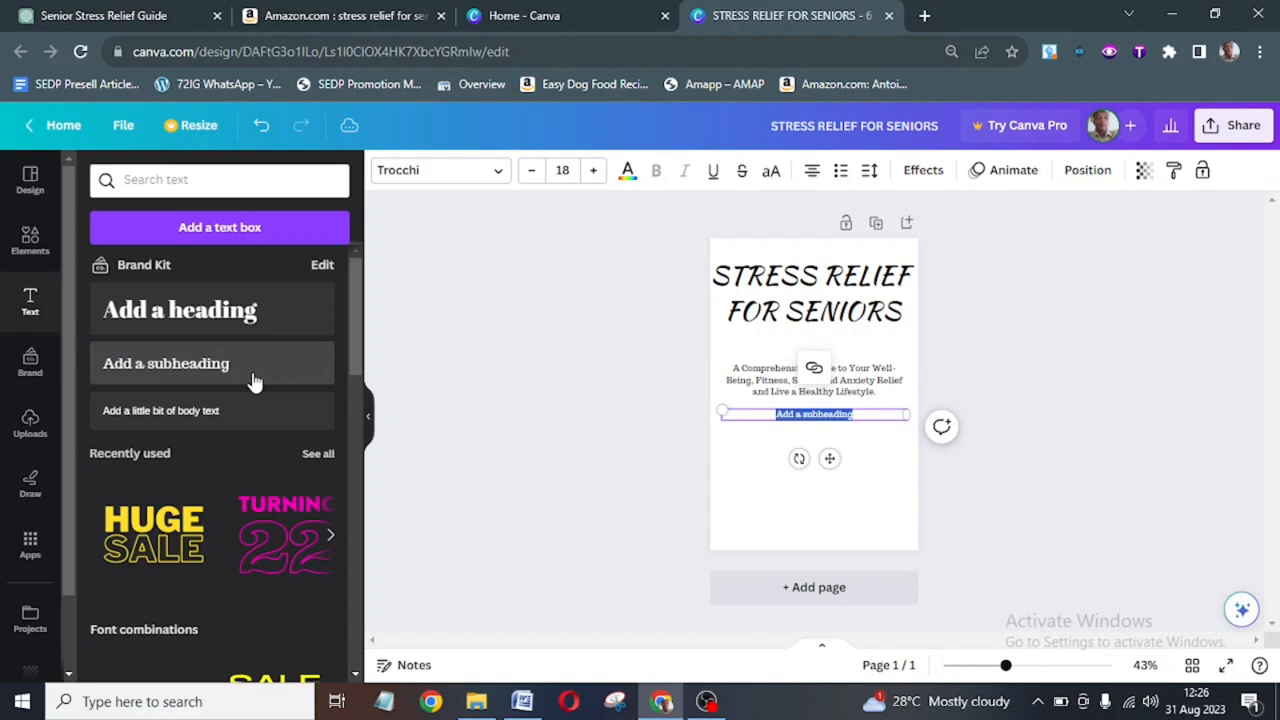
{"action": "key", "text": "ctrl+v"}
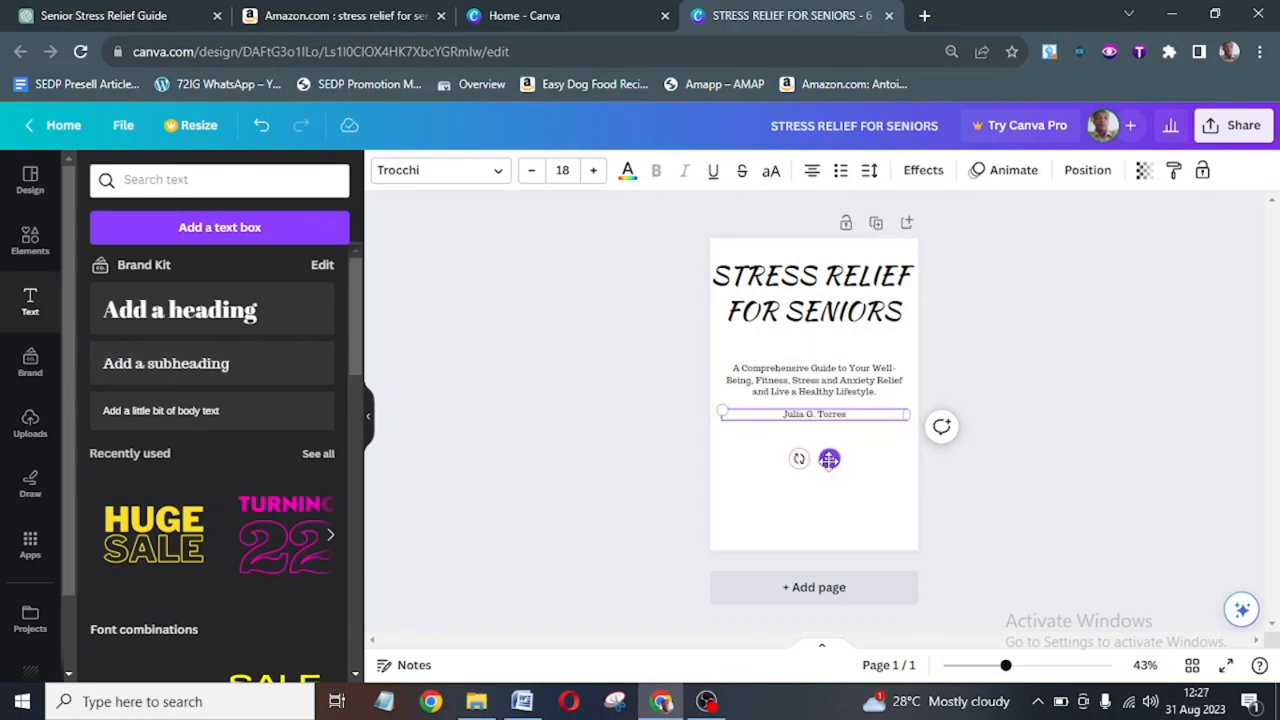
{"action": "left_click_drag", "start_coordinate": [829, 459], "coordinate": [829, 569]}
{"action": "left_click", "coordinate": [1023, 528]}
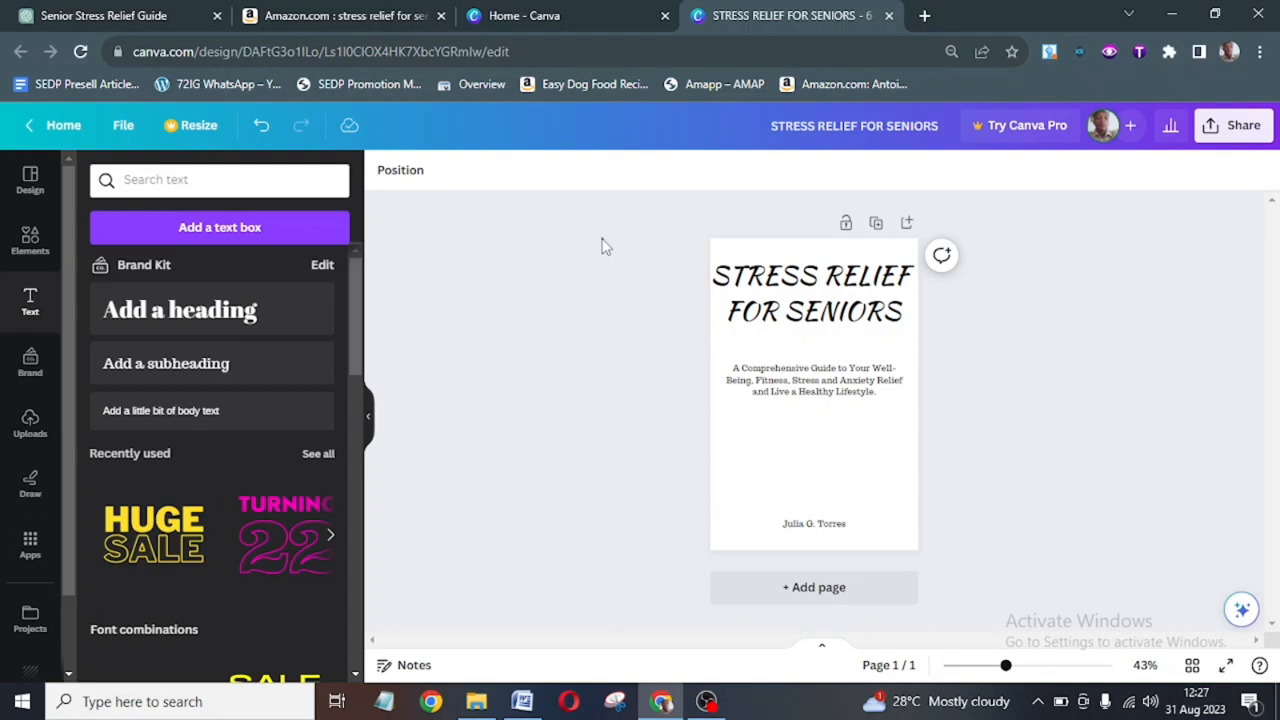
Examine the covers of competing senior stress and anxiety relief books in the Amazon search results, then return to the Canva cover.
{"action": "left_click", "coordinate": [383, 26]}
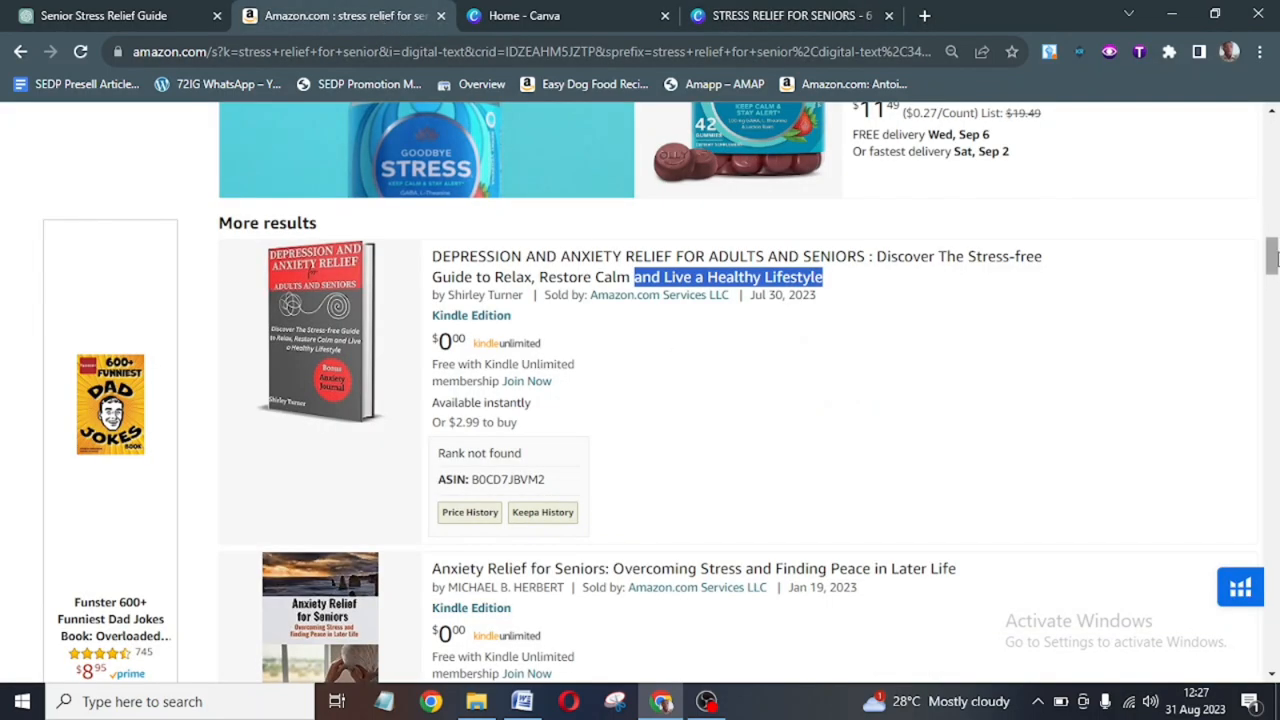
{"action": "left_click_drag", "start_coordinate": [1272, 258], "coordinate": [1272, 380]}
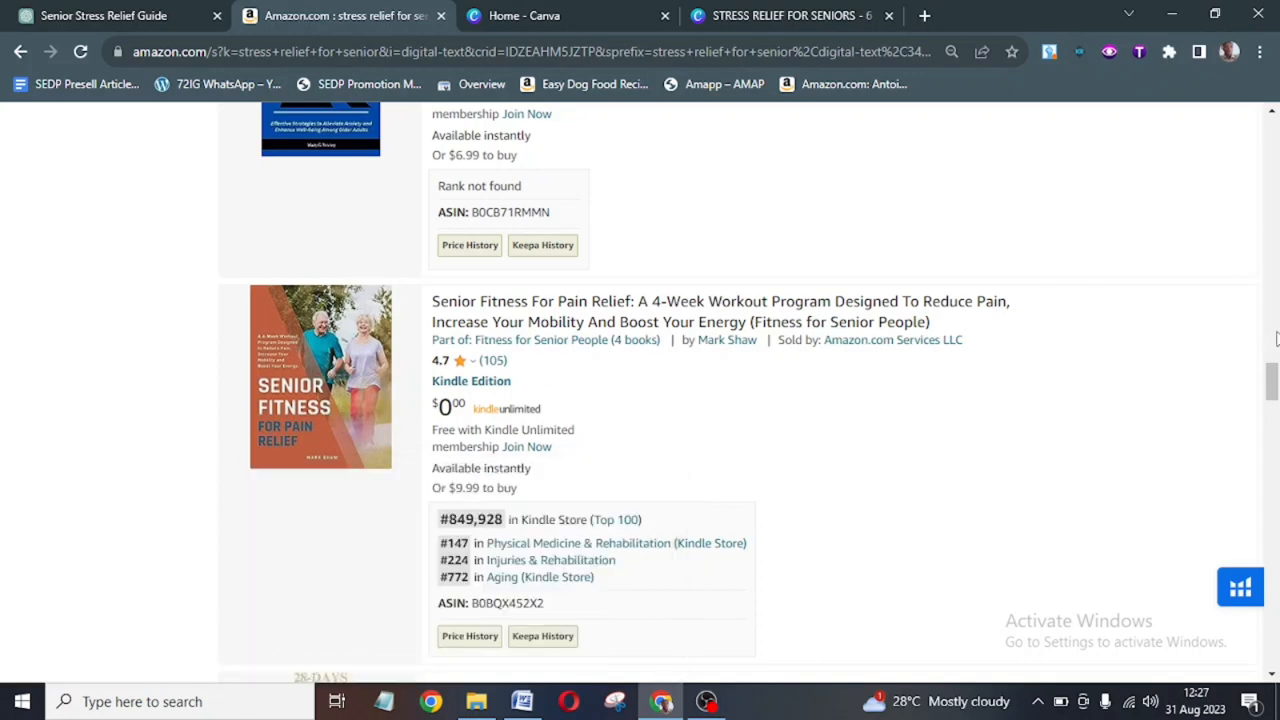
{"action": "scroll", "coordinate": [1275, 387], "scroll_direction": "down", "scroll_amount": 3}
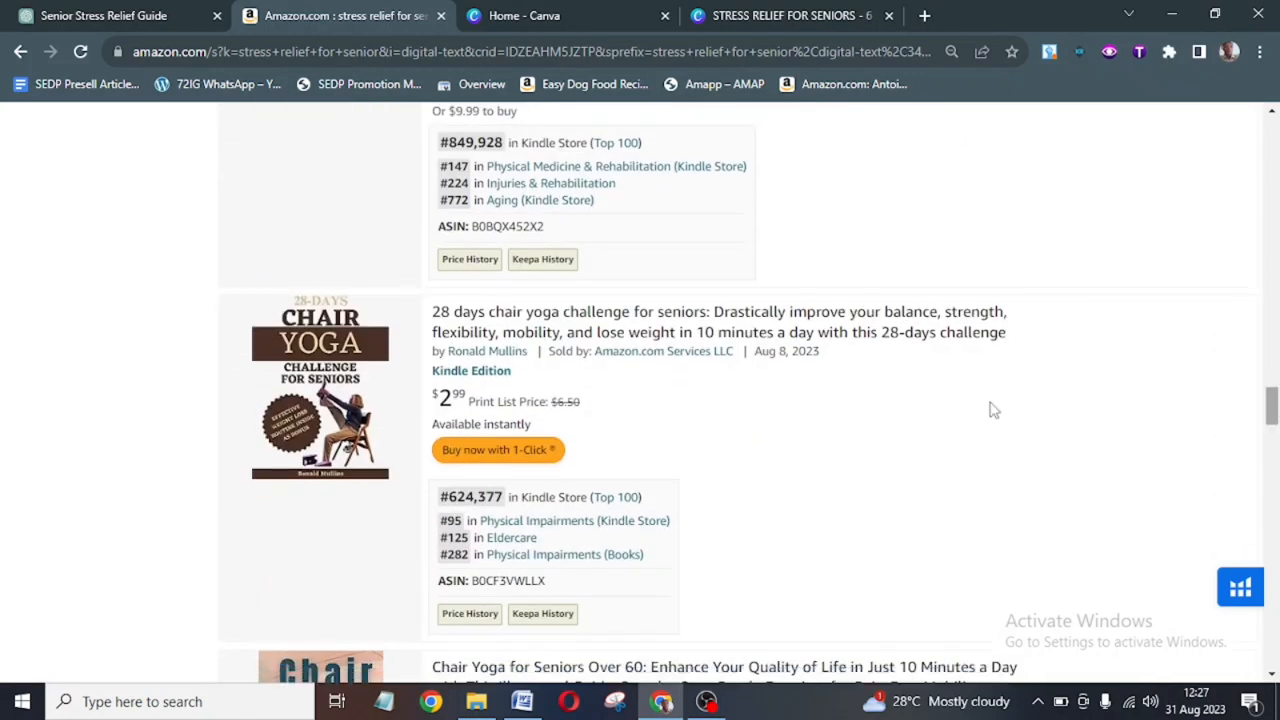
{"action": "left_click_drag", "start_coordinate": [1273, 402], "coordinate": [1273, 537]}
{"action": "scroll", "coordinate": [1272, 560], "scroll_direction": "down", "scroll_amount": 6}
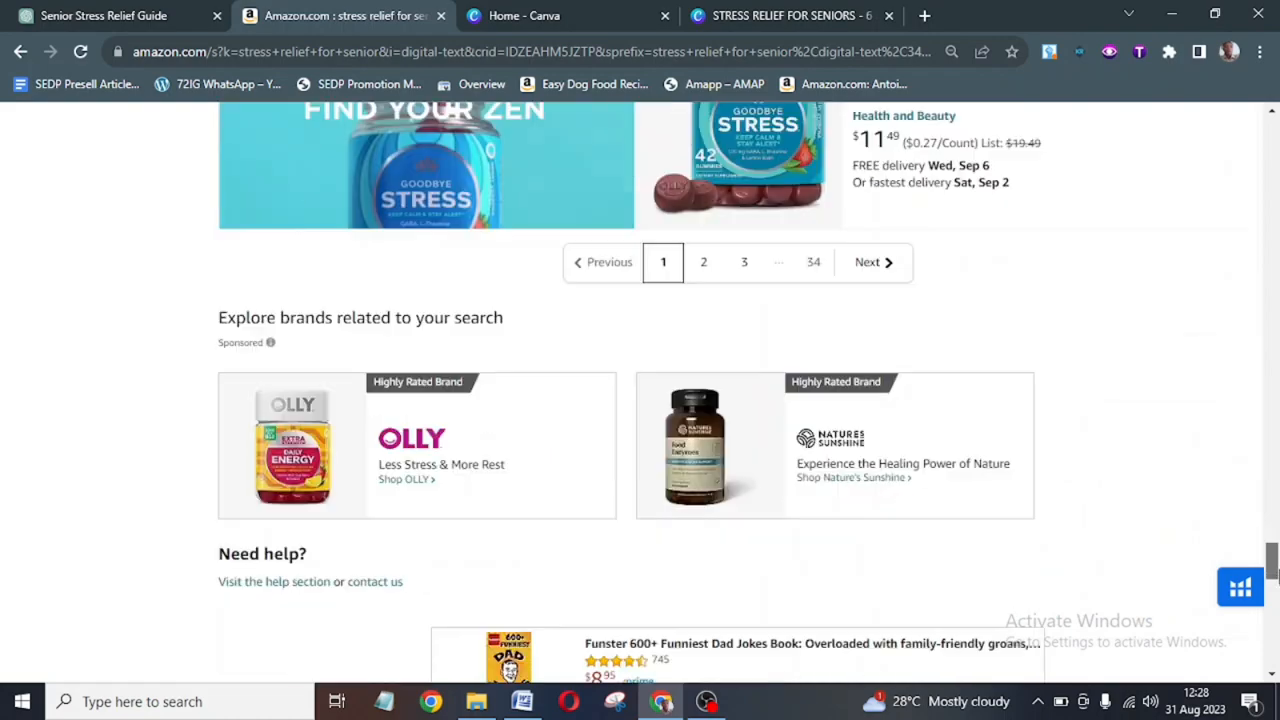
{"action": "left_click_drag", "start_coordinate": [1272, 560], "coordinate": [1268, 393]}
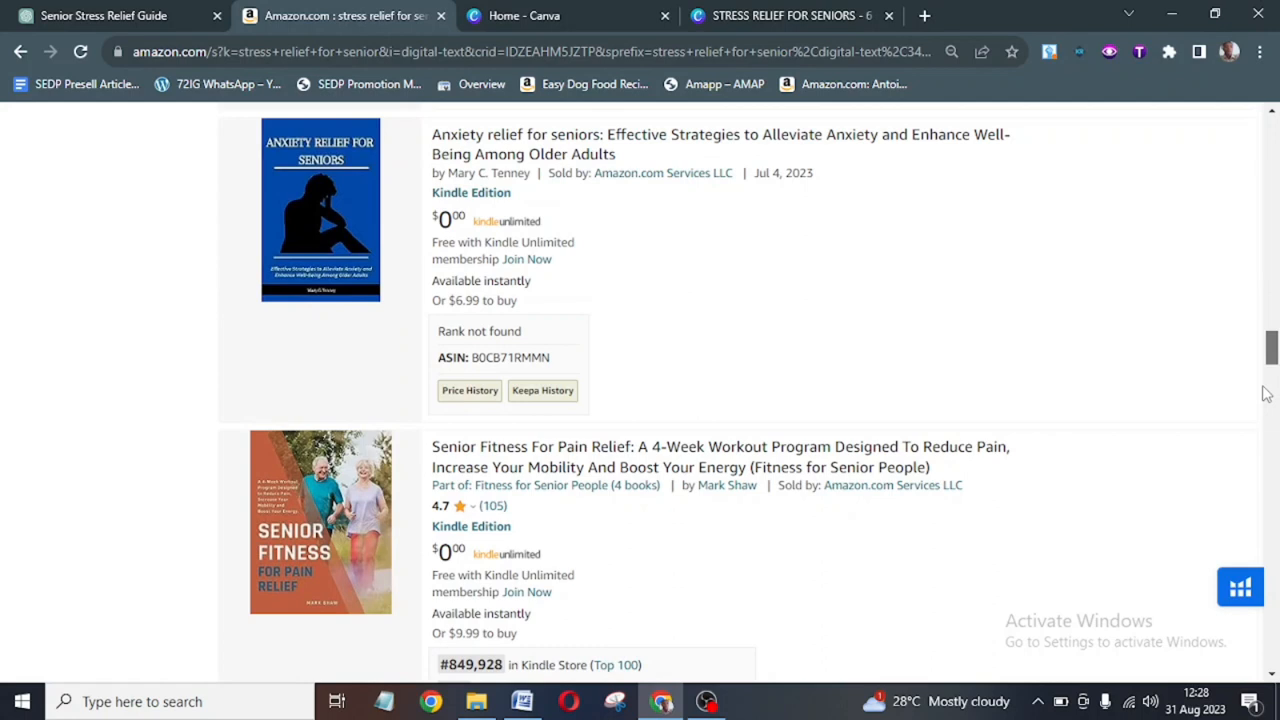
{"action": "left_click_drag", "start_coordinate": [1266, 393], "coordinate": [1259, 311]}
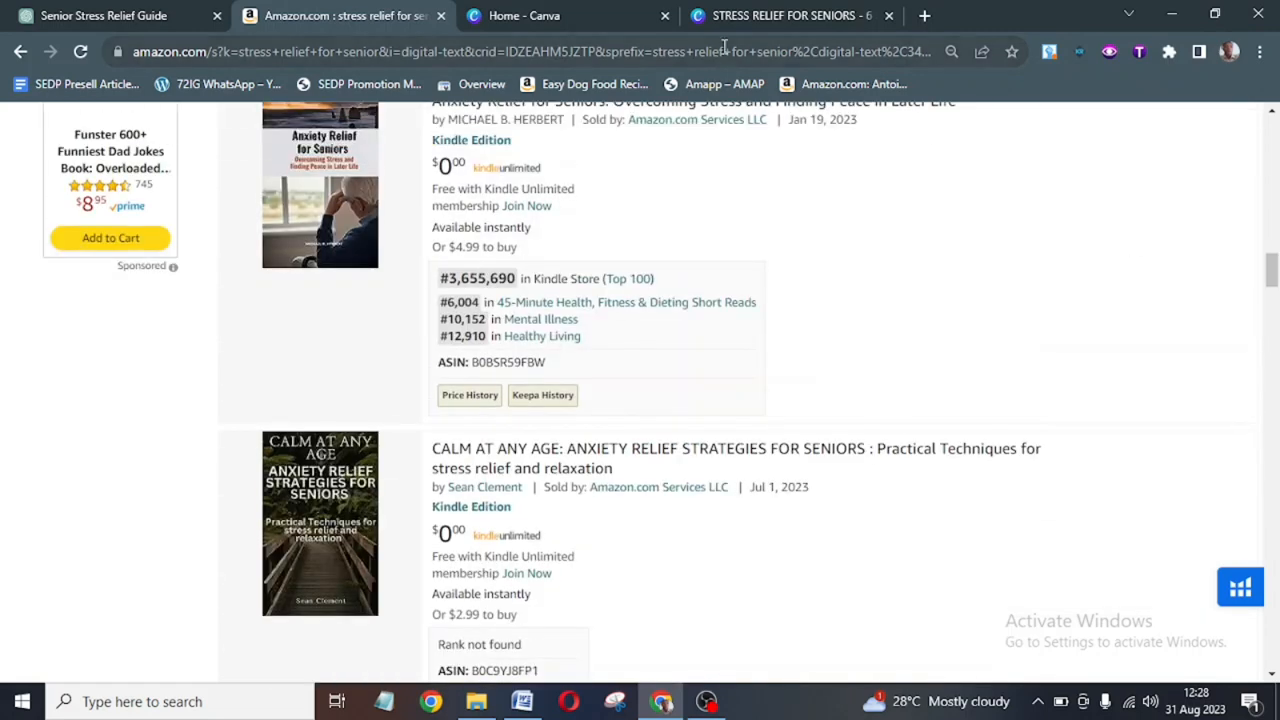
{"action": "left_click", "coordinate": [748, 19]}
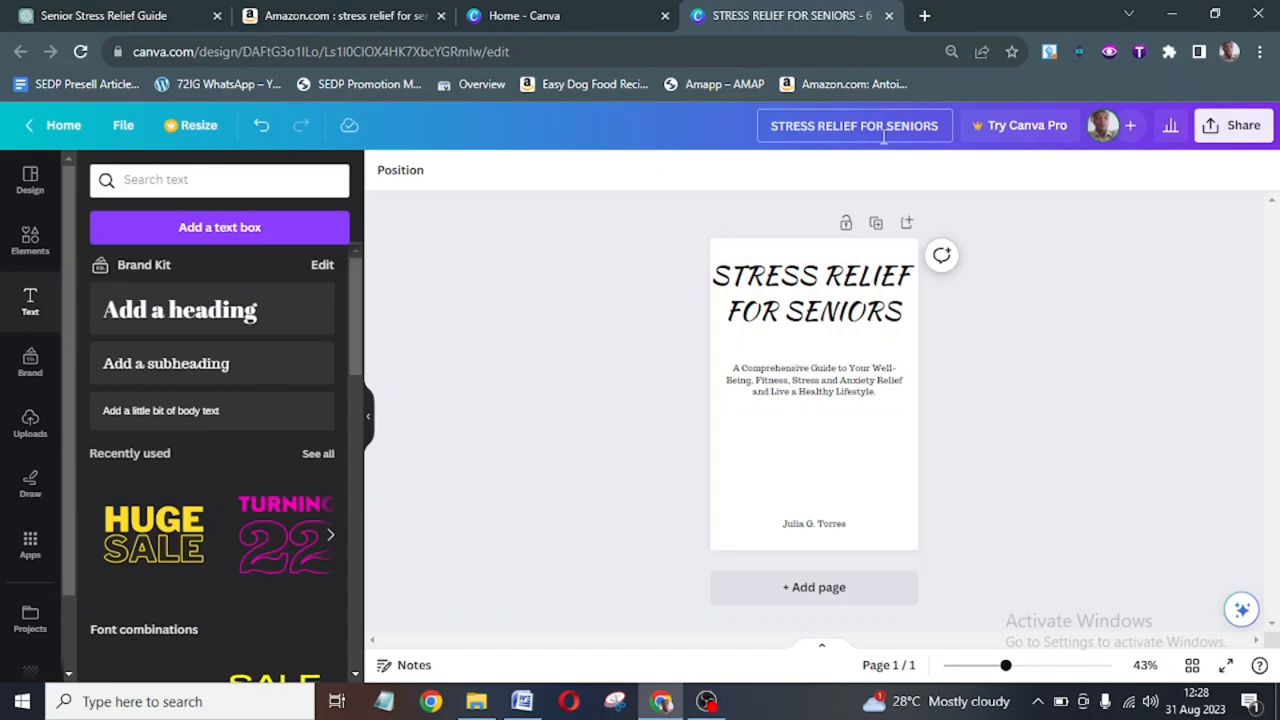
Open Pexels in a new browser tab, search its photos for "seniors" and look through the results for a cover image.
{"action": "left_click", "coordinate": [926, 18]}
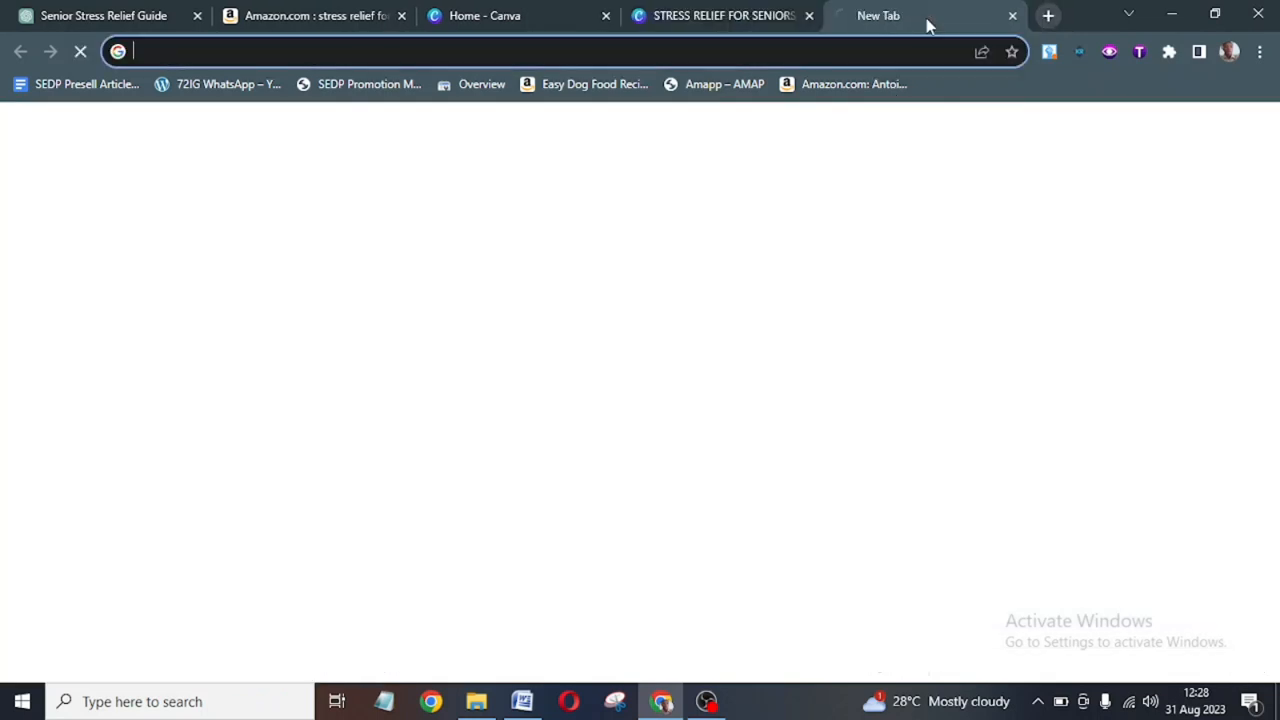
{"action": "type", "text": "pexels"}
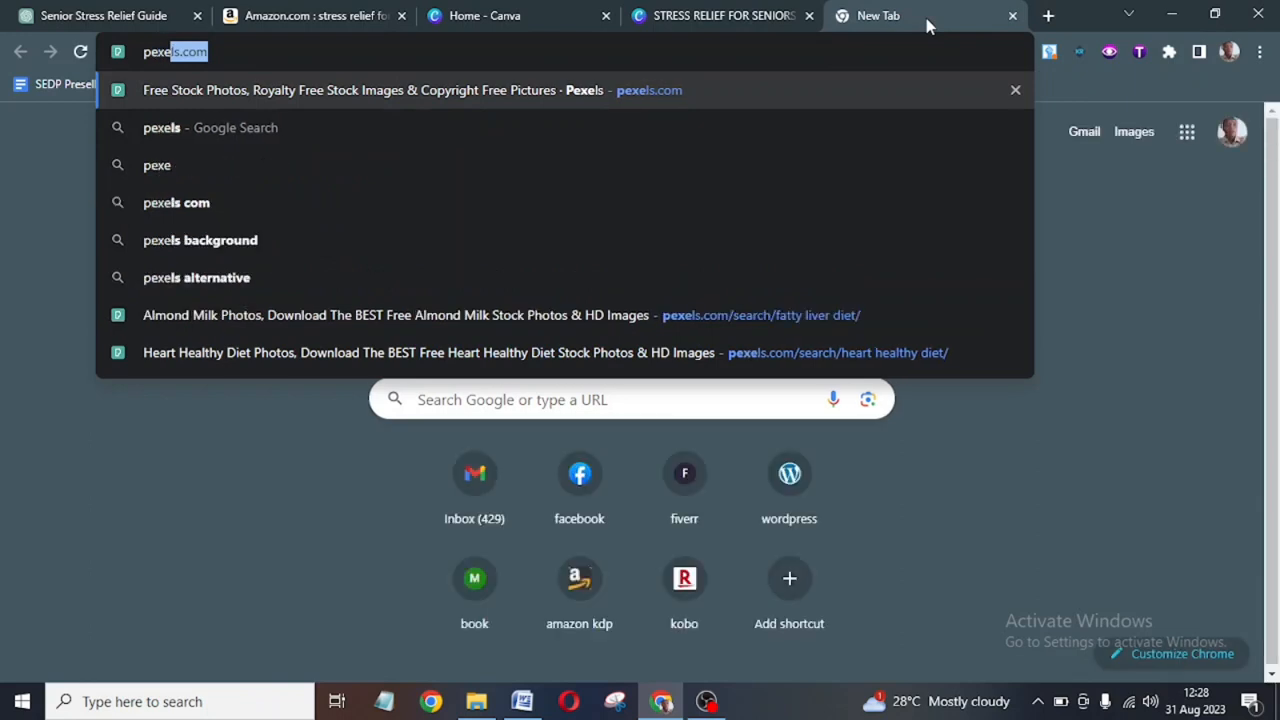
{"action": "key", "text": "Return"}
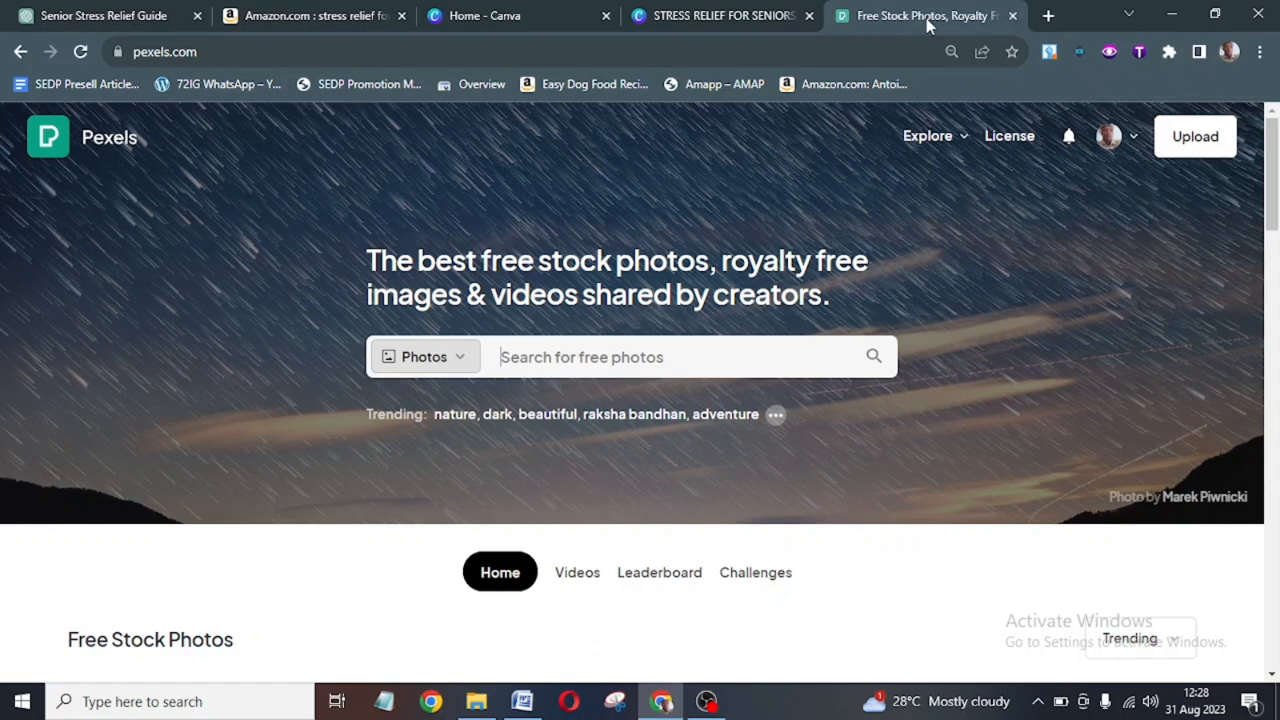
{"action": "type", "text": "sen"}
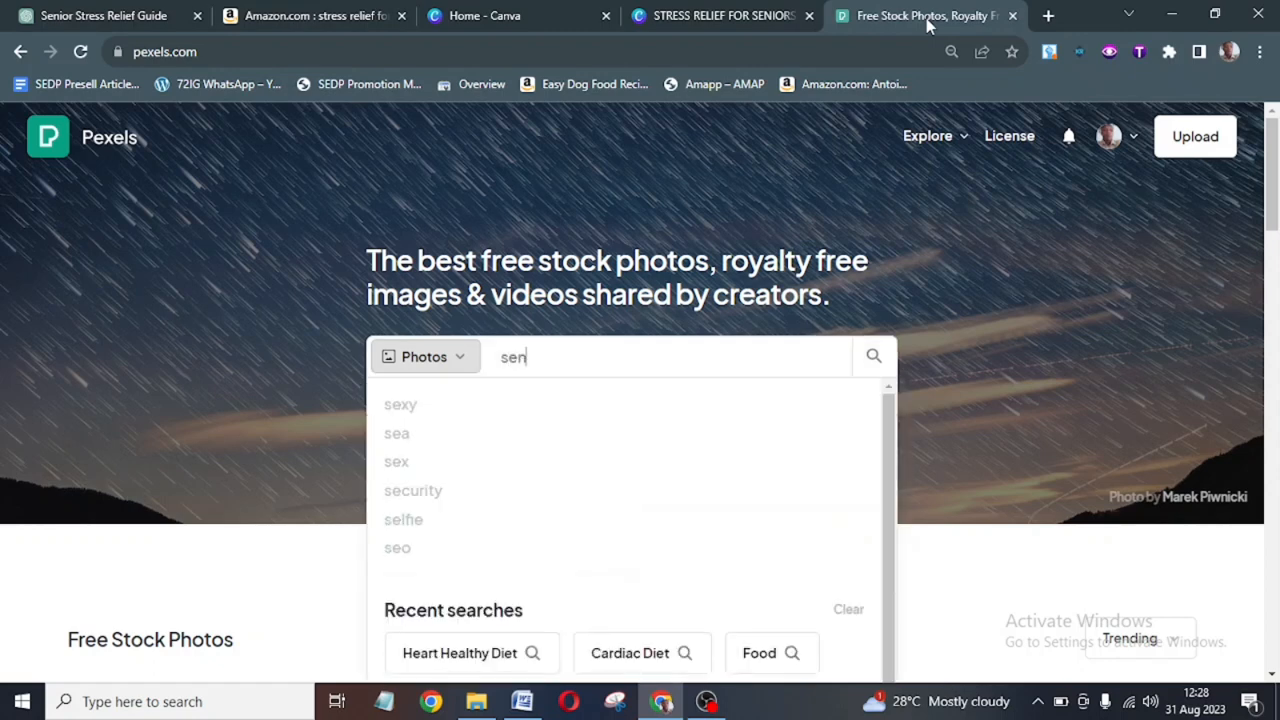
{"action": "type", "text": "iors"}
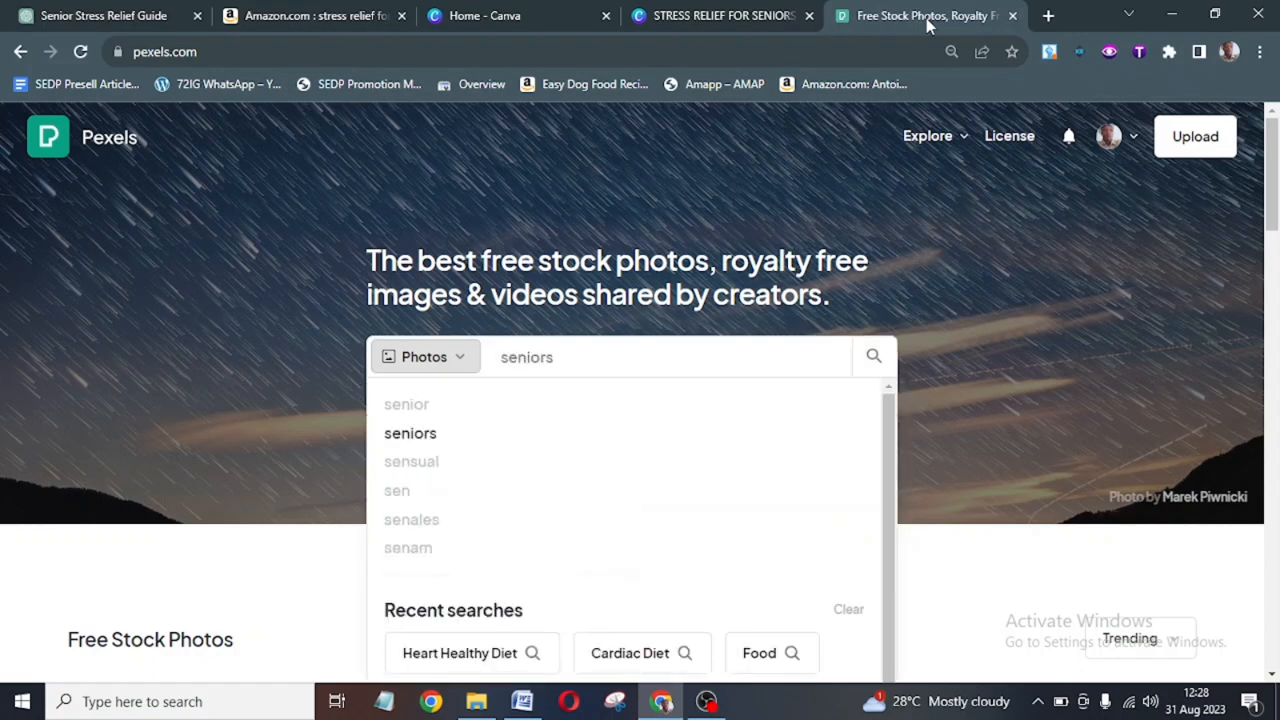
{"action": "key", "text": "Return"}
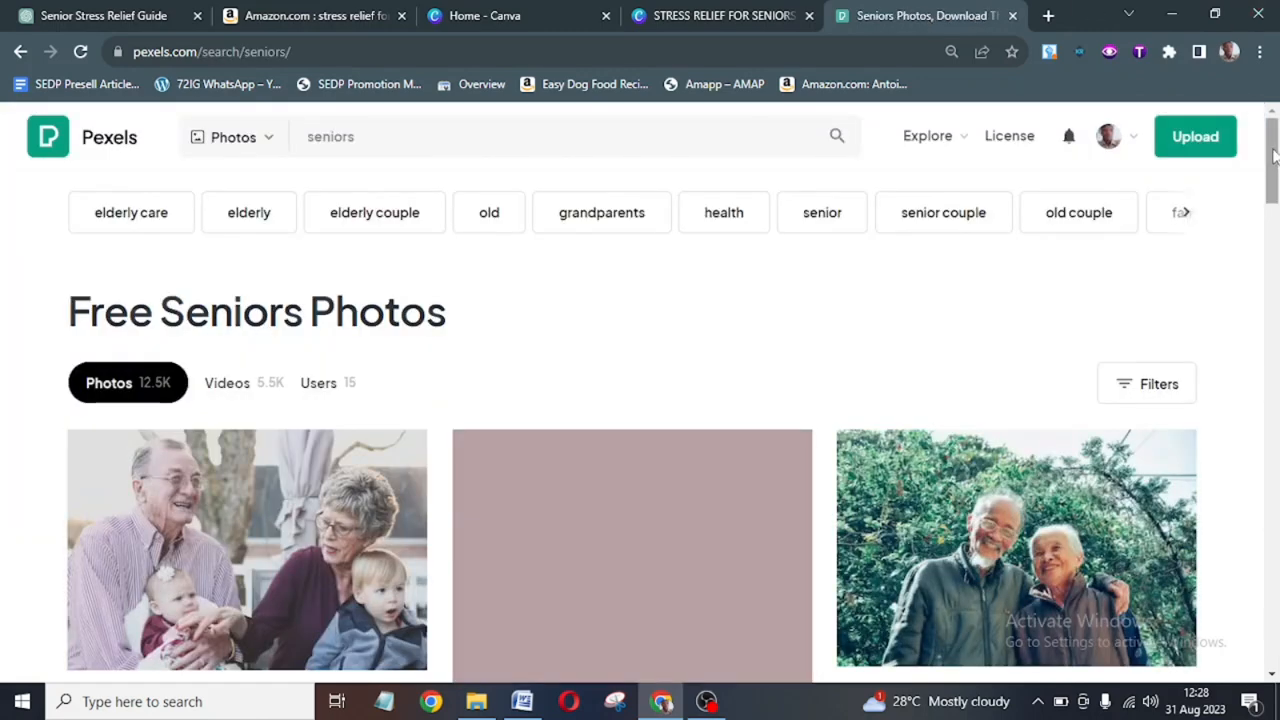
{"action": "left_click_drag", "start_coordinate": [1273, 155], "coordinate": [1275, 318]}
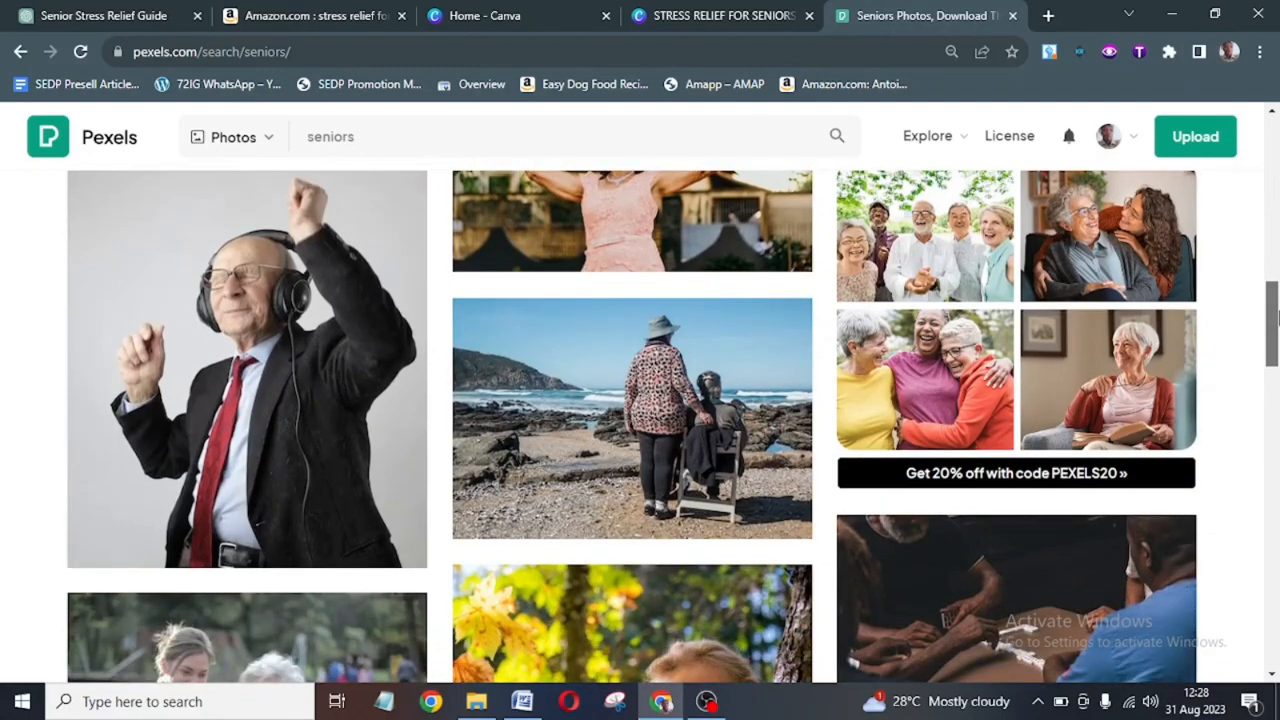
{"action": "left_click_drag", "start_coordinate": [1275, 318], "coordinate": [1275, 582]}
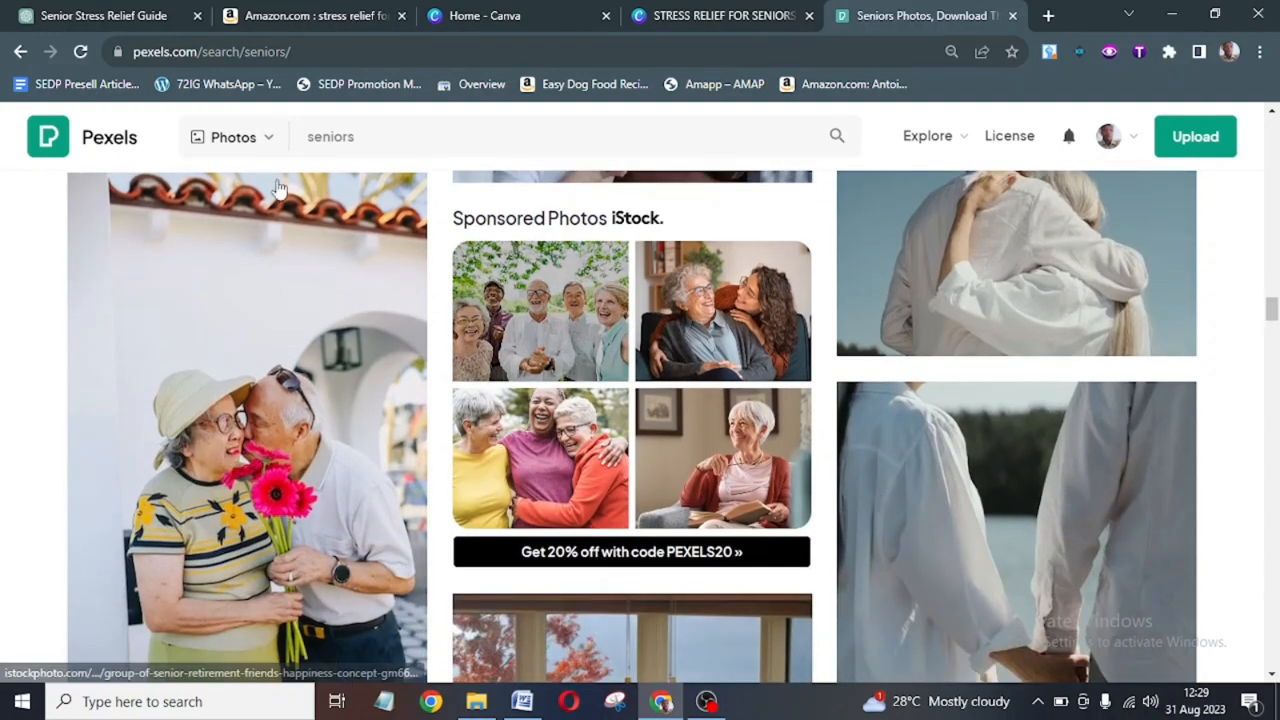
Change the Pexels photo search to "stress free seniors" and examine the results for a suitable cover image.
{"action": "left_click", "coordinate": [305, 137]}
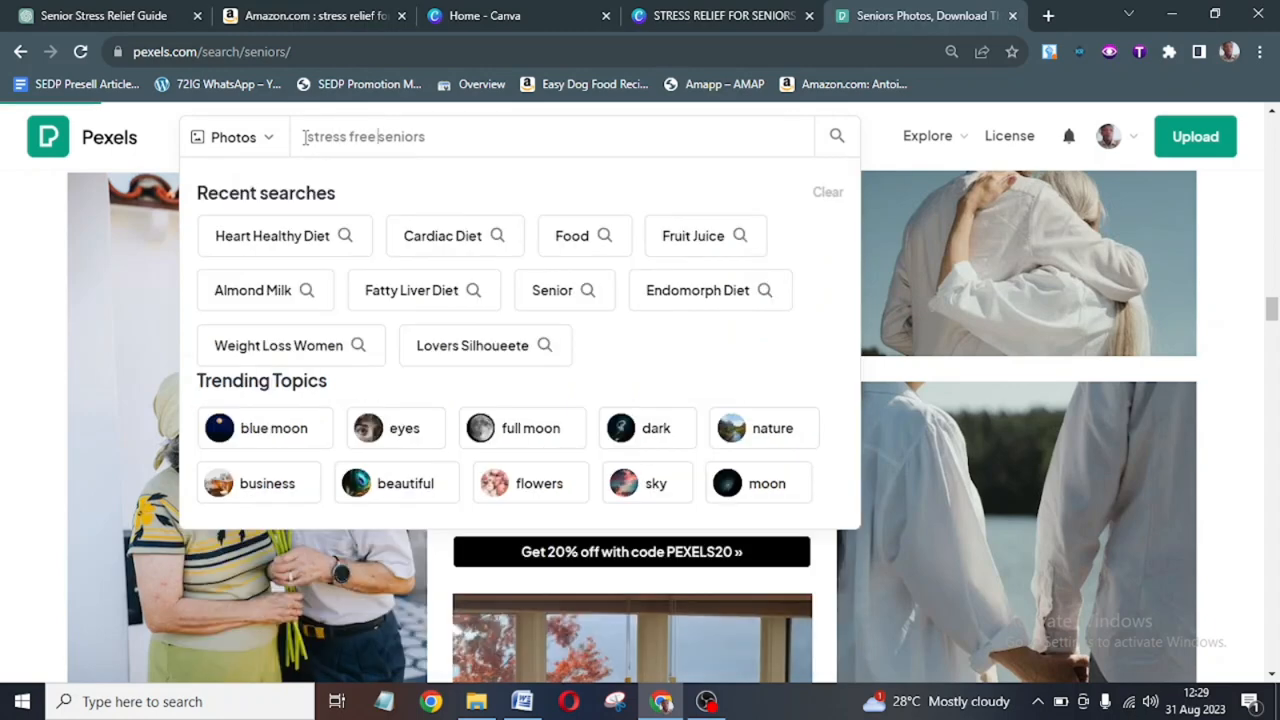
{"action": "key", "text": "Return"}
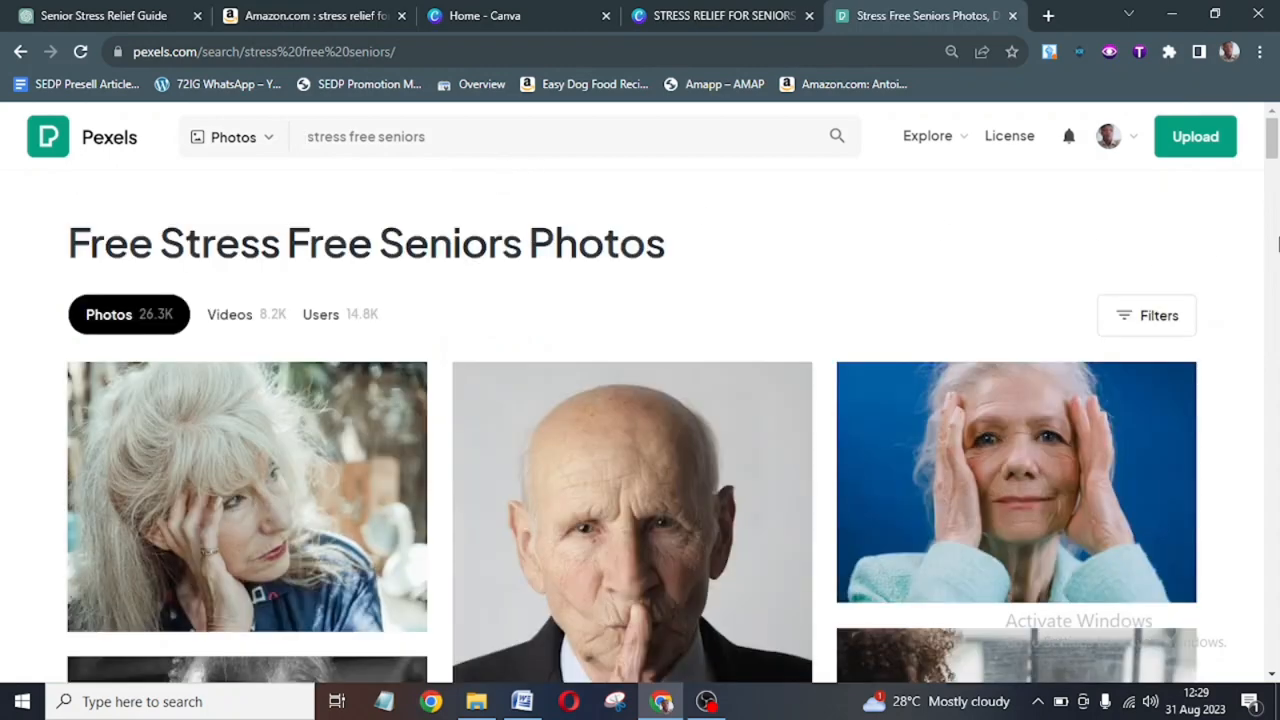
{"action": "scroll", "coordinate": [1275, 176], "scroll_direction": "down", "scroll_amount": 4}
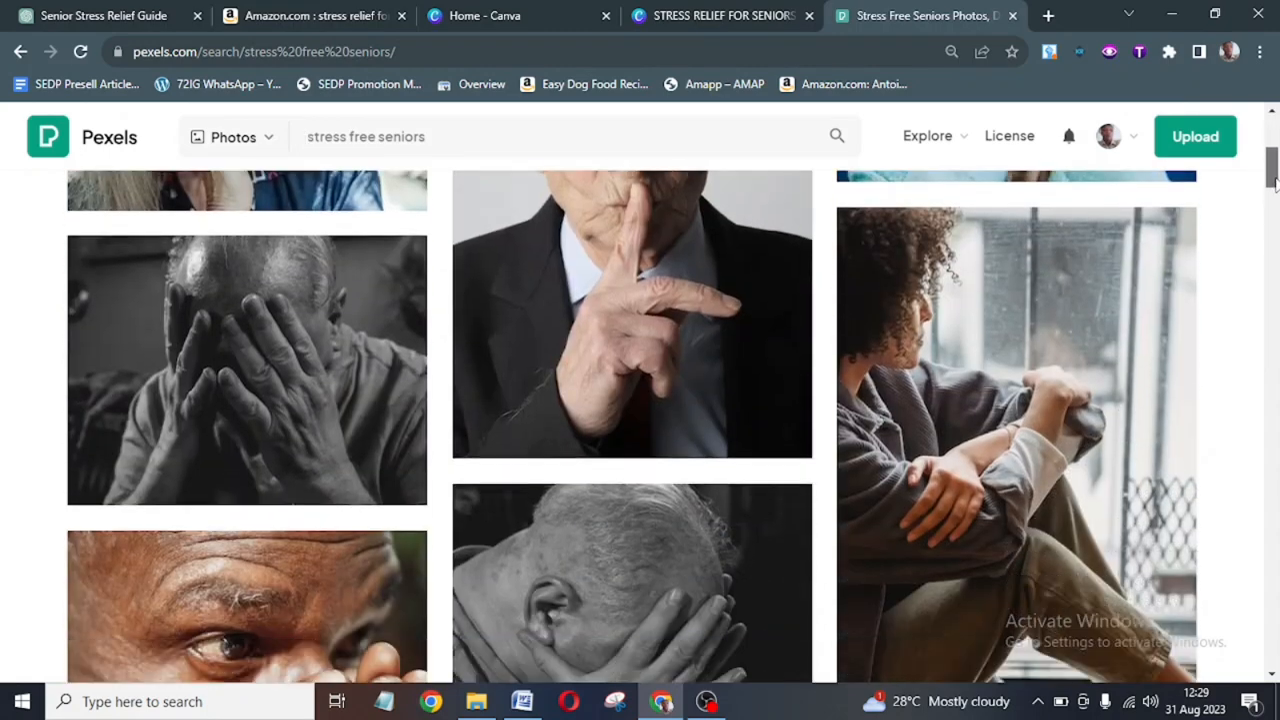
{"action": "left_click_drag", "start_coordinate": [1275, 176], "coordinate": [1279, 268]}
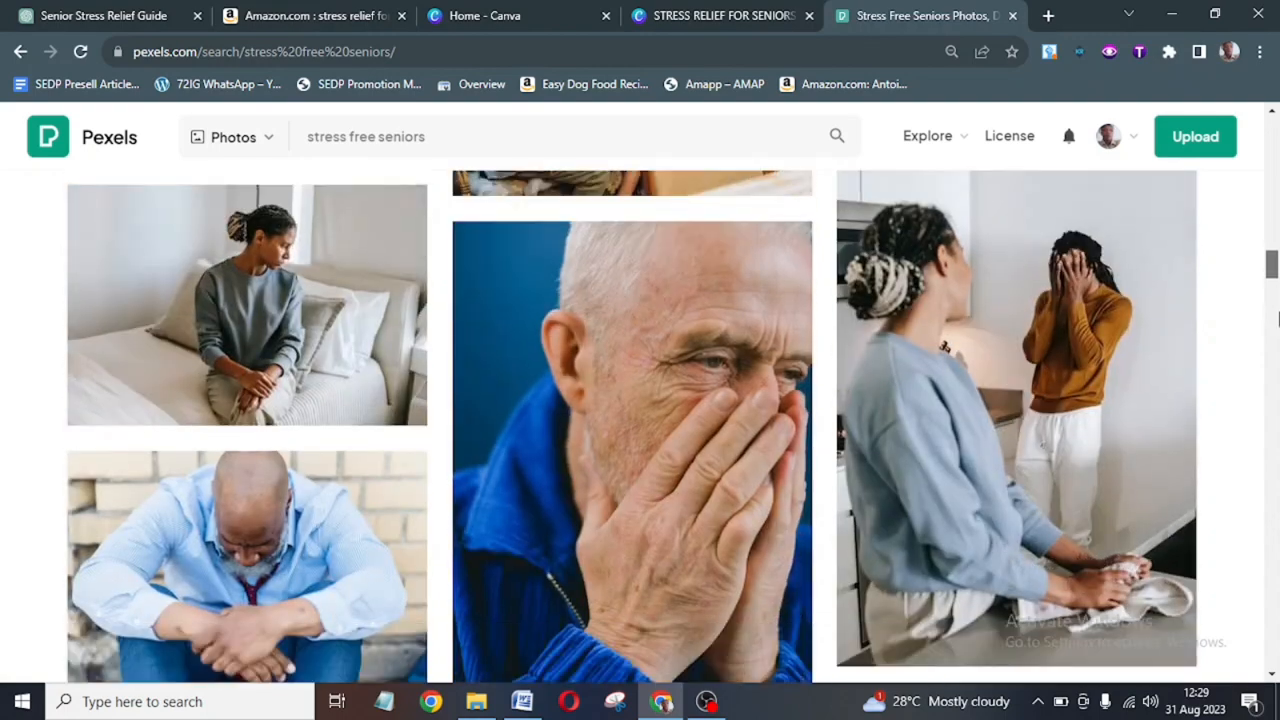
{"action": "left_click_drag", "start_coordinate": [1279, 318], "coordinate": [1279, 325]}
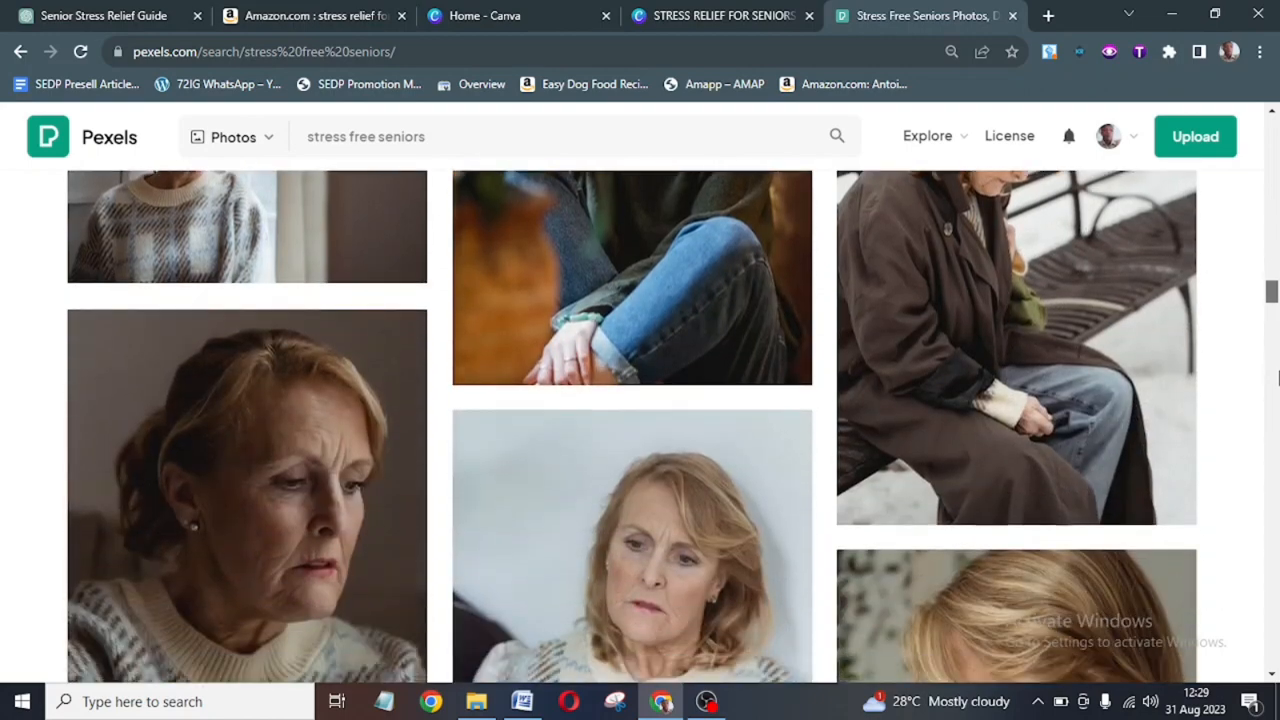
{"action": "scroll", "coordinate": [1278, 386], "scroll_direction": "down", "scroll_amount": 2}
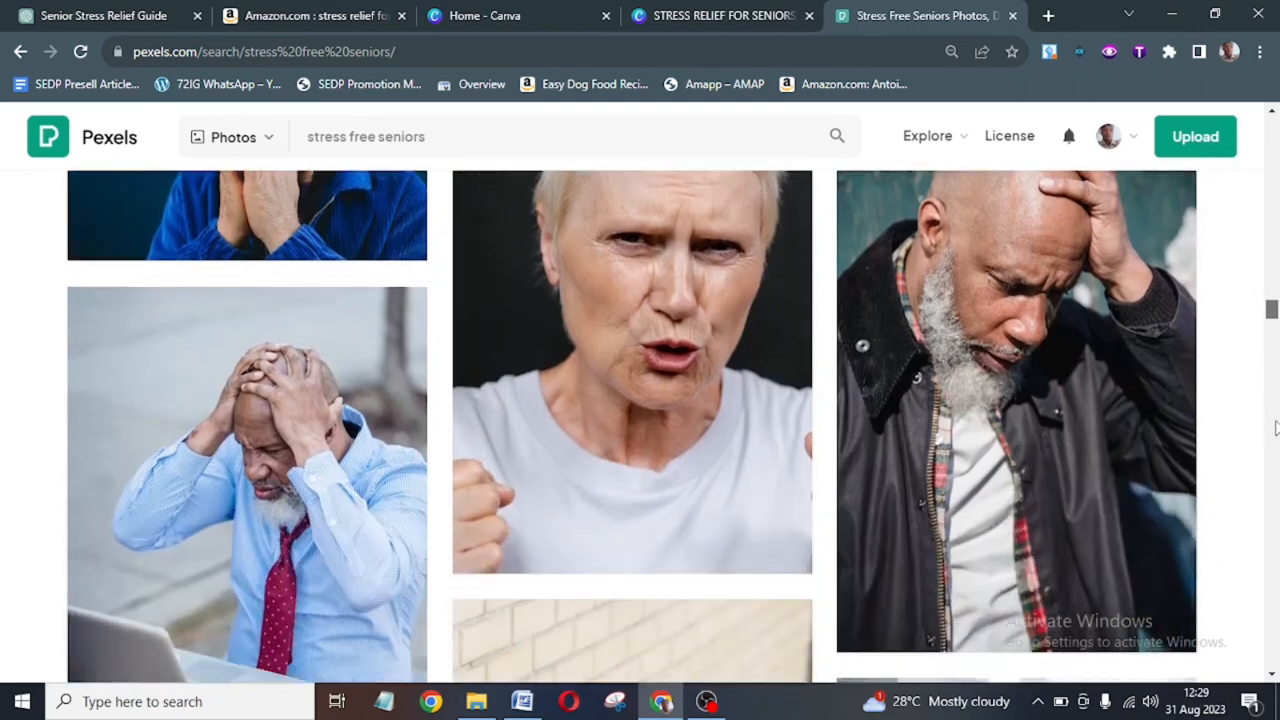
{"action": "scroll", "coordinate": [1276, 444], "scroll_direction": "down", "scroll_amount": 1}
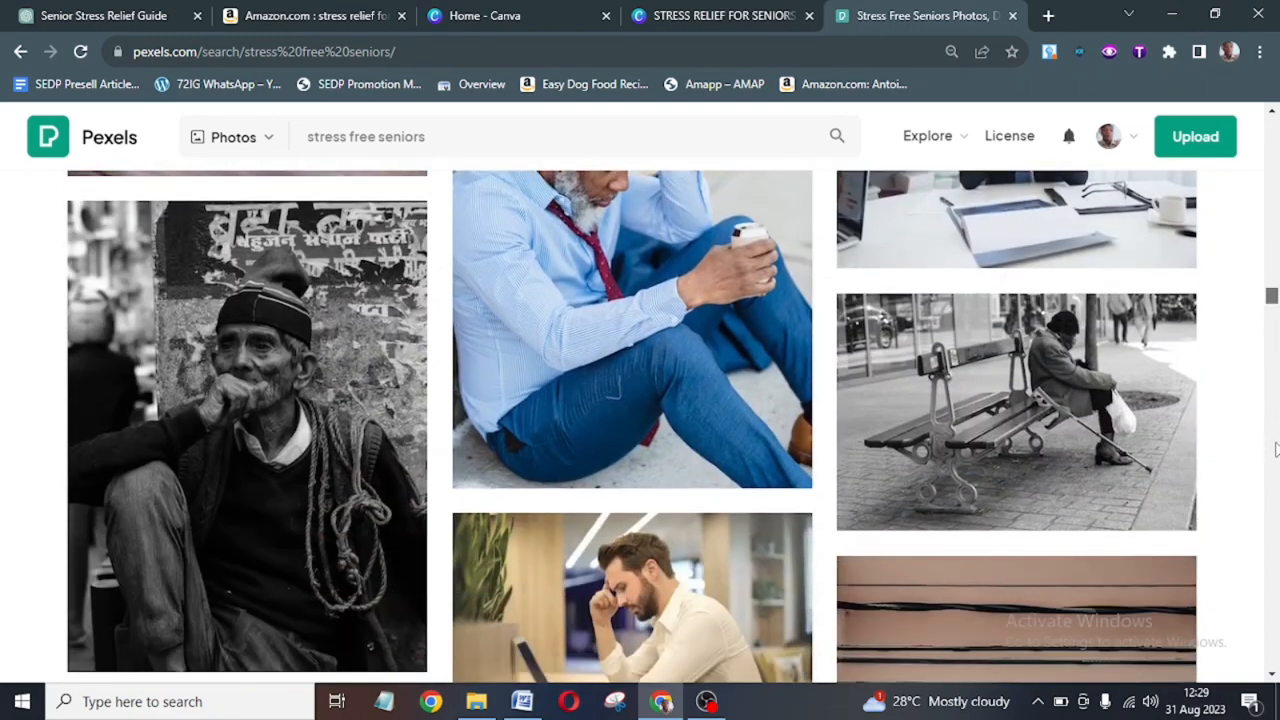
{"action": "scroll", "coordinate": [1276, 444], "scroll_direction": "up", "scroll_amount": 2}
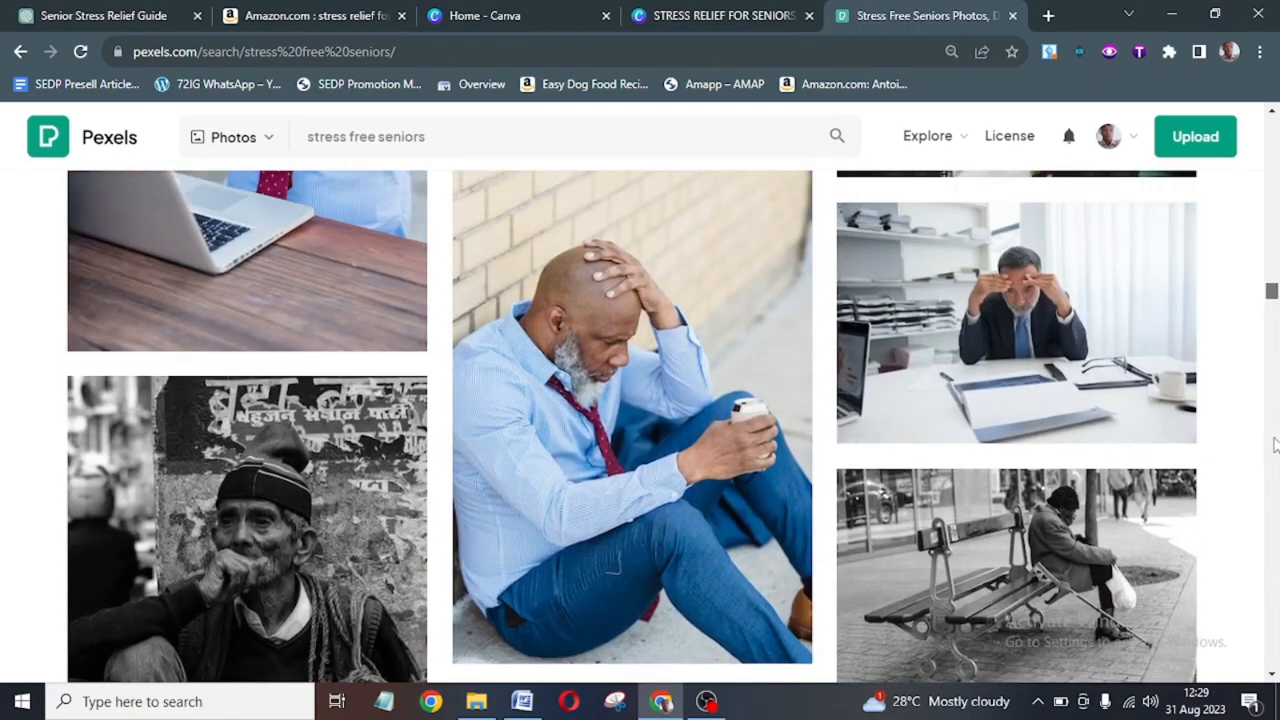
{"action": "scroll", "coordinate": [1276, 444], "scroll_direction": "up", "scroll_amount": 1}
{"action": "scroll", "coordinate": [1276, 445], "scroll_direction": "down", "scroll_amount": 2}
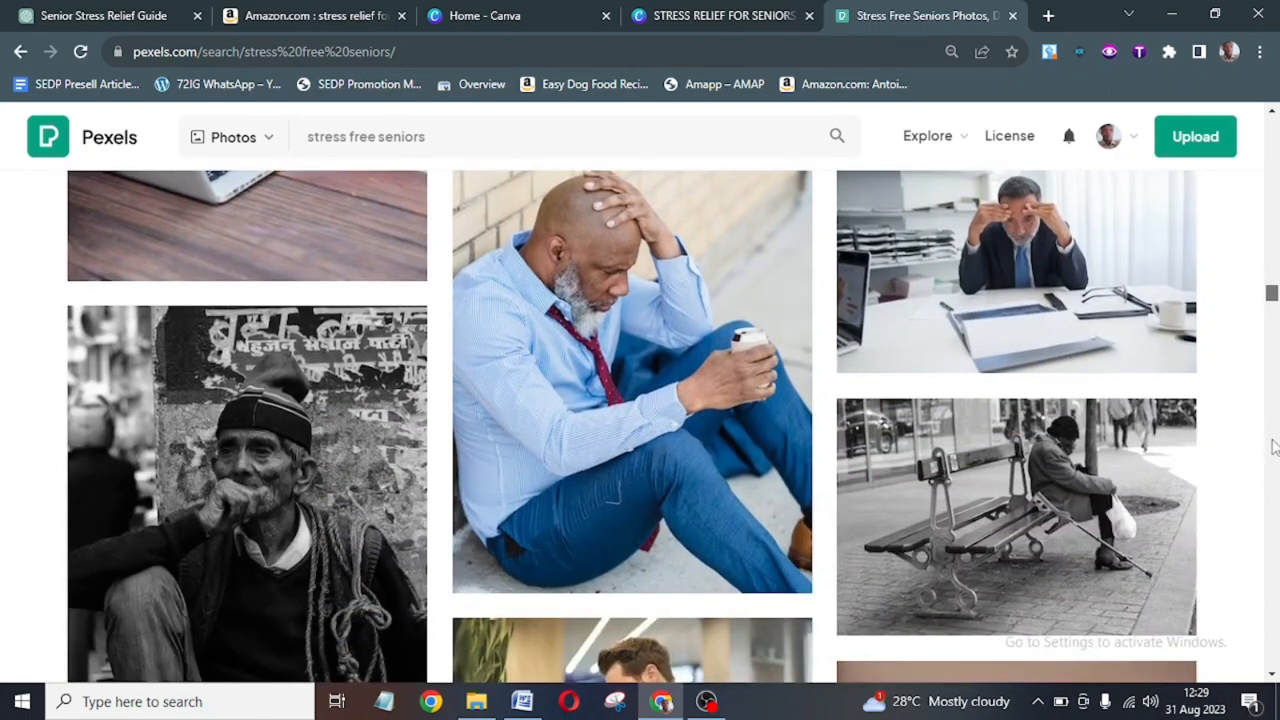
{"action": "scroll", "coordinate": [1276, 448], "scroll_direction": "down", "scroll_amount": 1}
{"action": "scroll", "coordinate": [1272, 443], "scroll_direction": "up", "scroll_amount": 2}
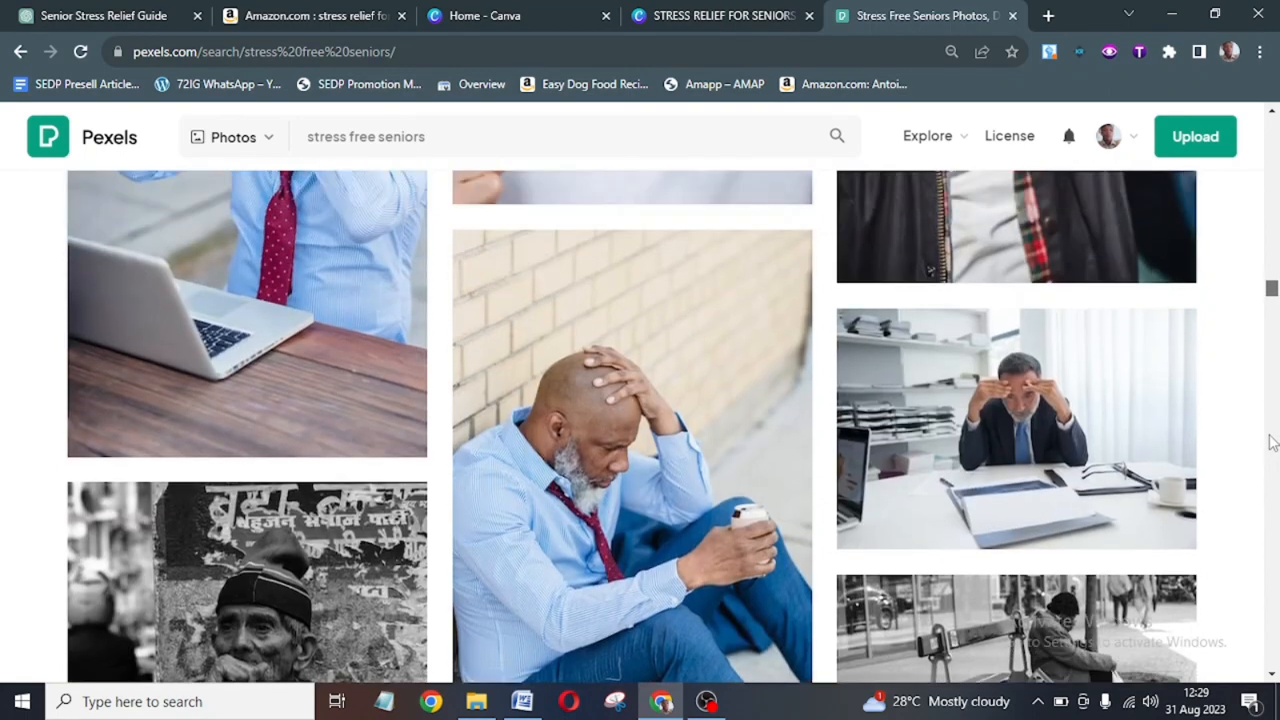
{"action": "scroll", "coordinate": [1272, 443], "scroll_direction": "up", "scroll_amount": 1}
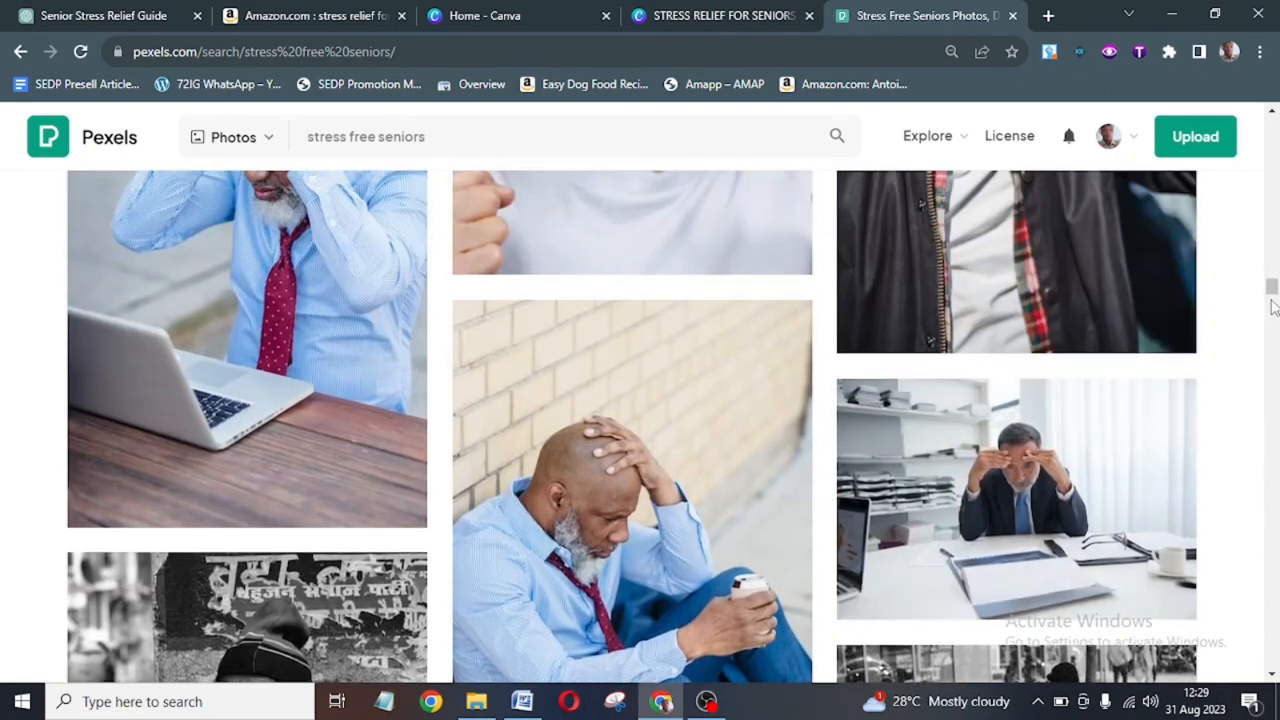
{"action": "scroll", "coordinate": [1273, 290], "scroll_direction": "down", "scroll_amount": 3}
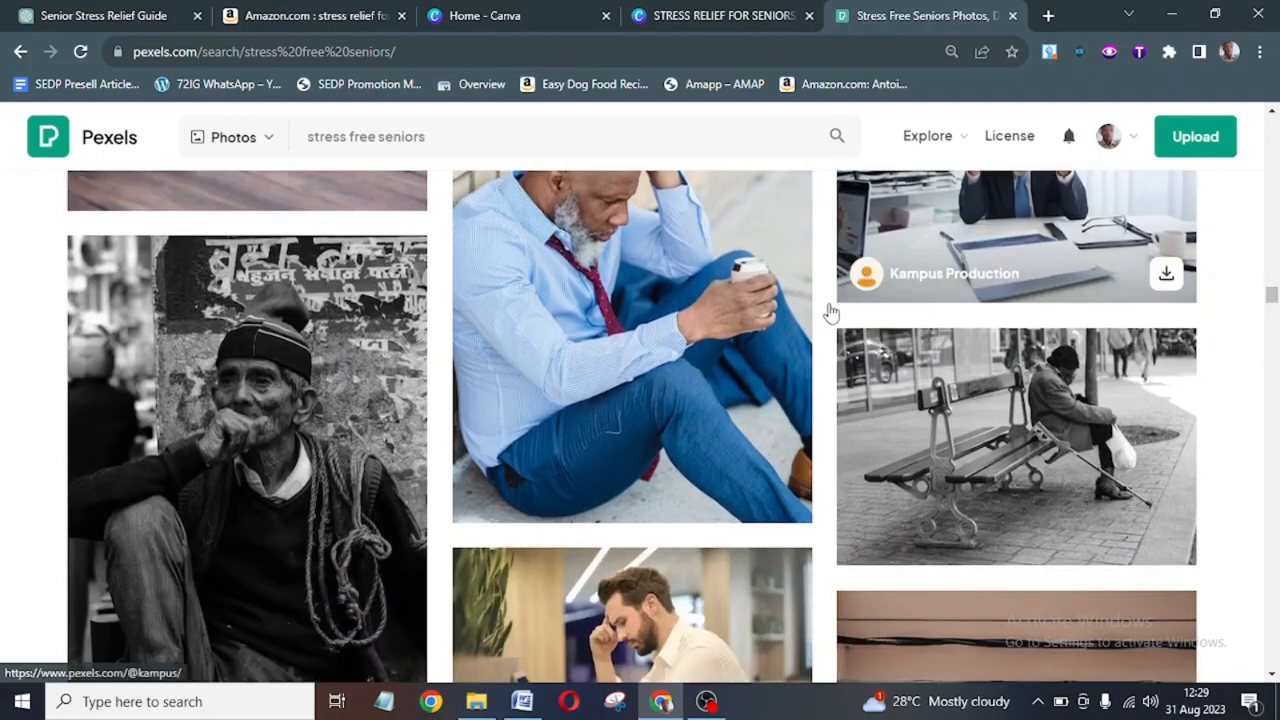
{"action": "scroll", "coordinate": [1273, 294], "scroll_direction": "up", "scroll_amount": 2}
{"action": "scroll", "coordinate": [1273, 294], "scroll_direction": "down", "scroll_amount": 1}
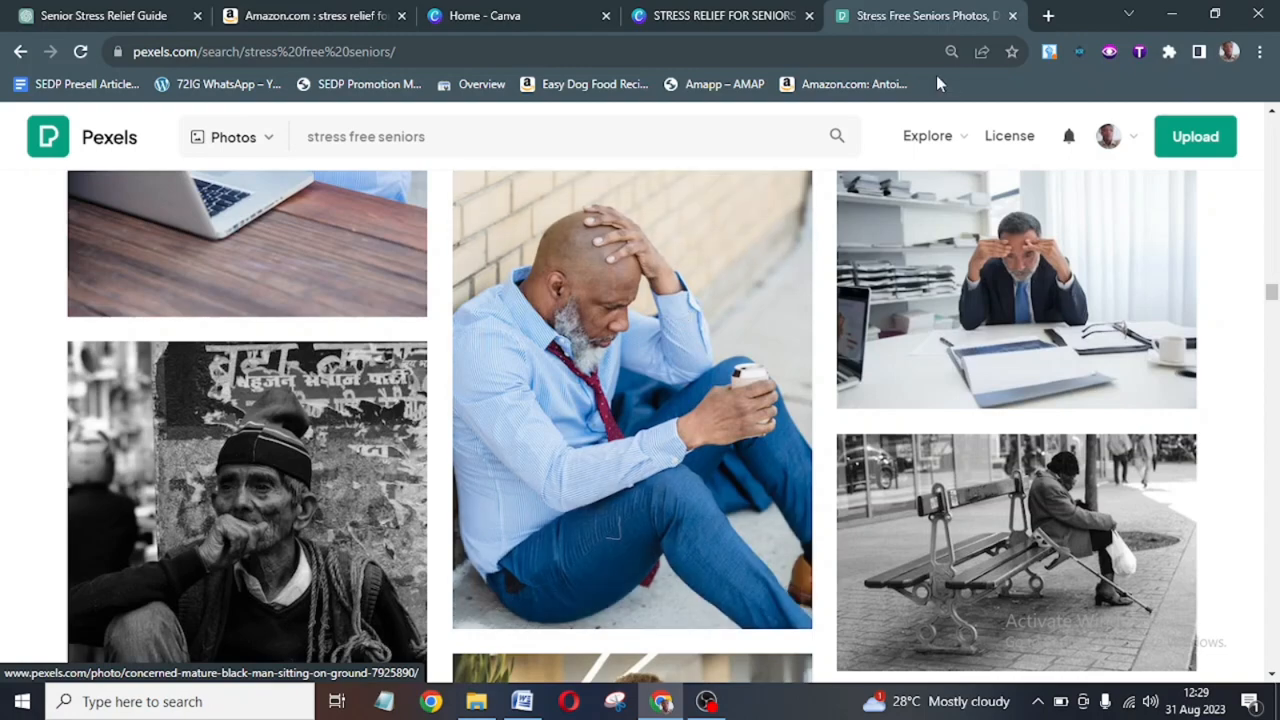
Open remove.bg in a new browser tab and remove the background of the Pexels photo of the stressed man in a blue shirt.
{"action": "left_click", "coordinate": [1045, 16]}
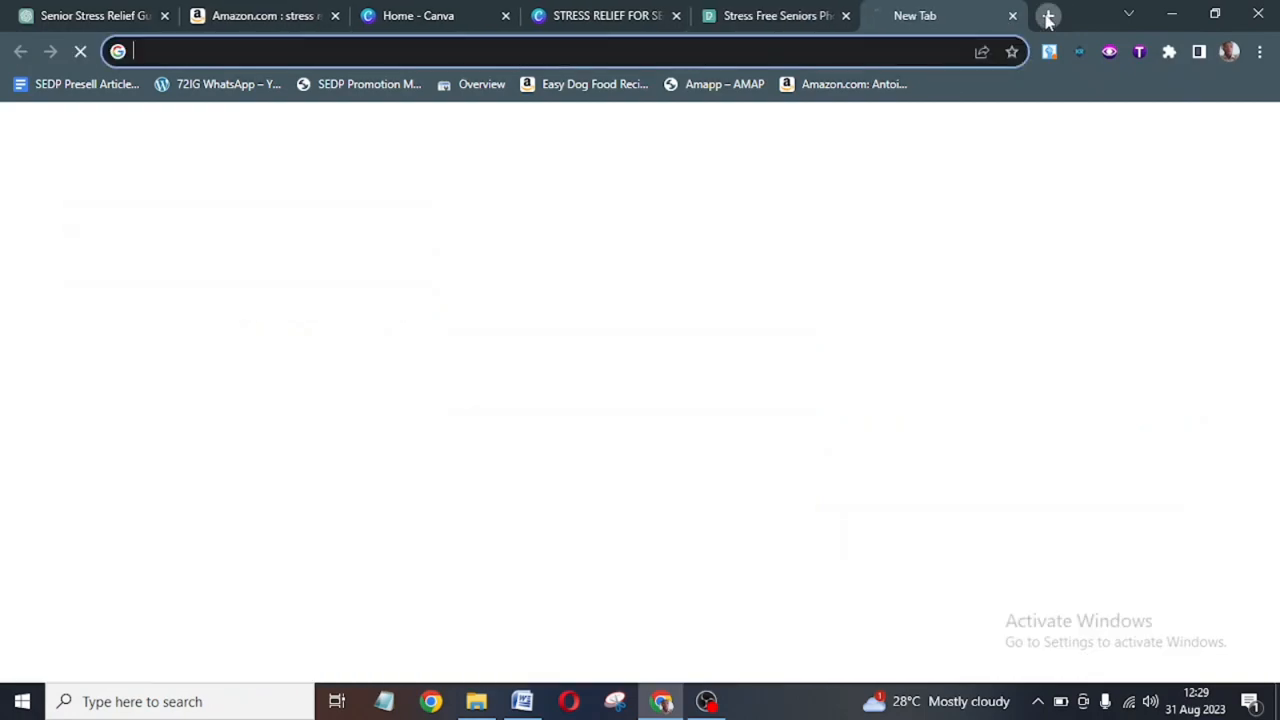
{"action": "type", "text": "bg"}
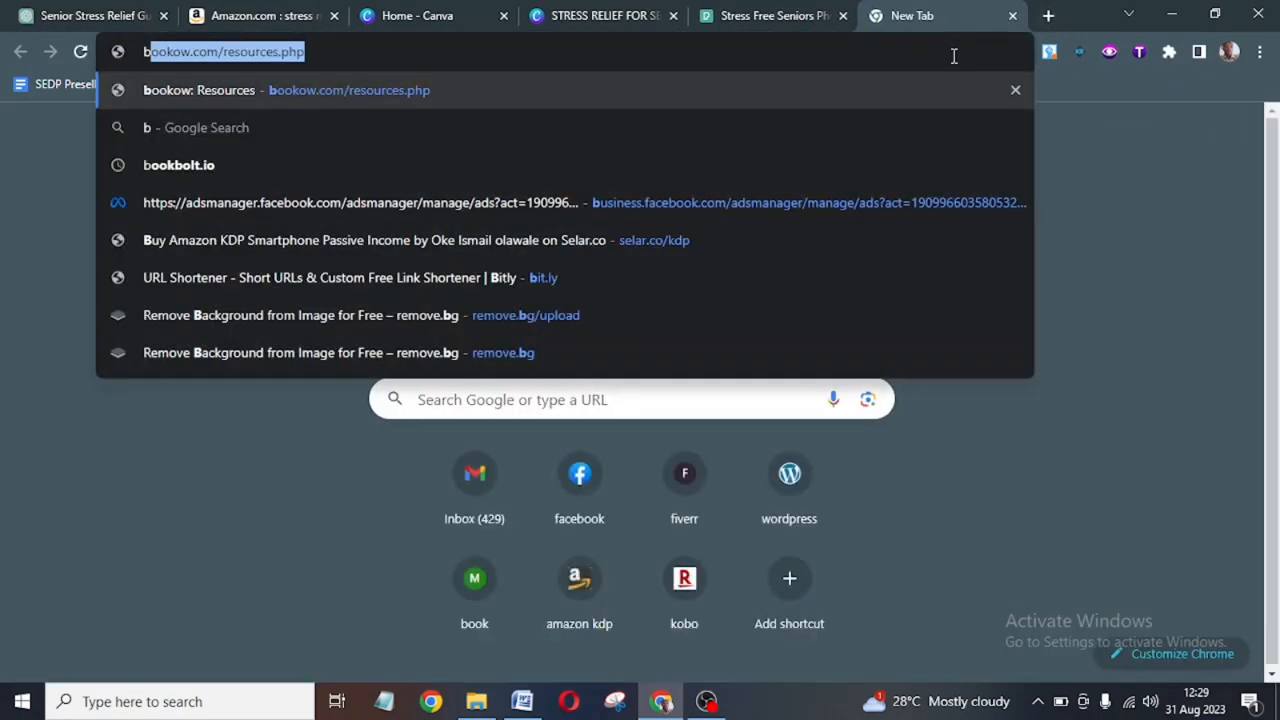
{"action": "left_click", "coordinate": [625, 355]}
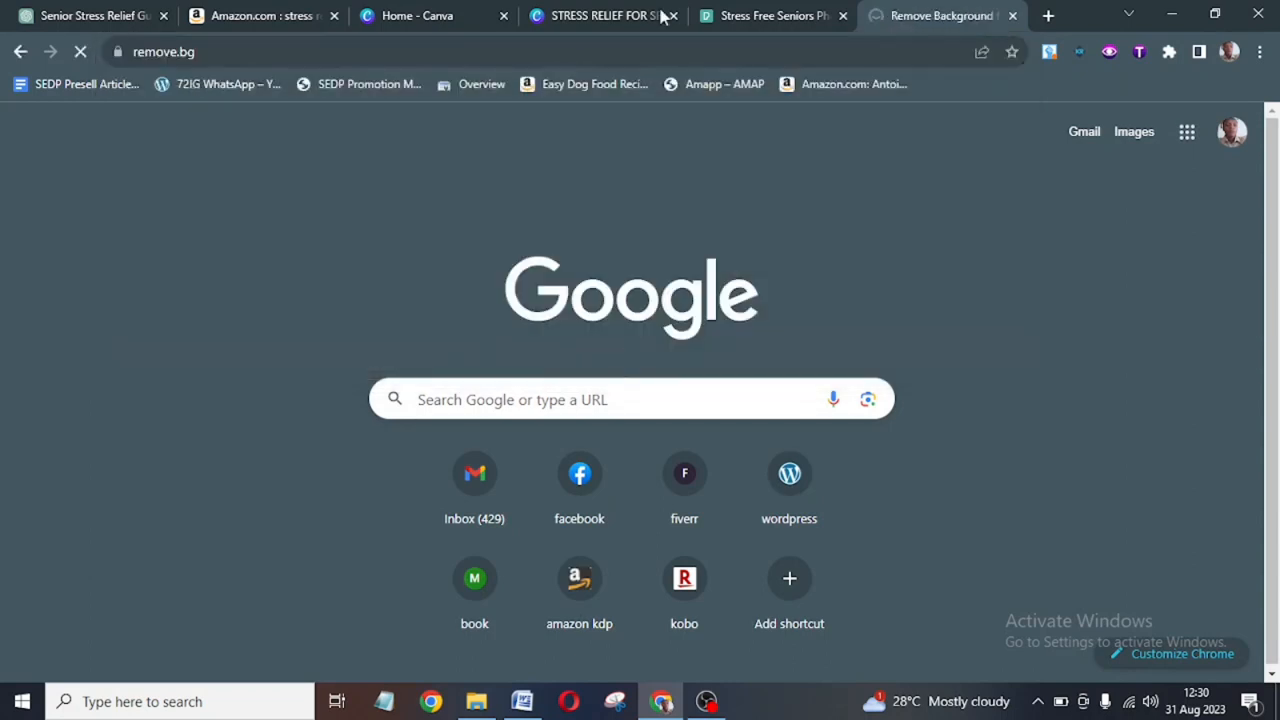
{"action": "left_click", "coordinate": [749, 22]}
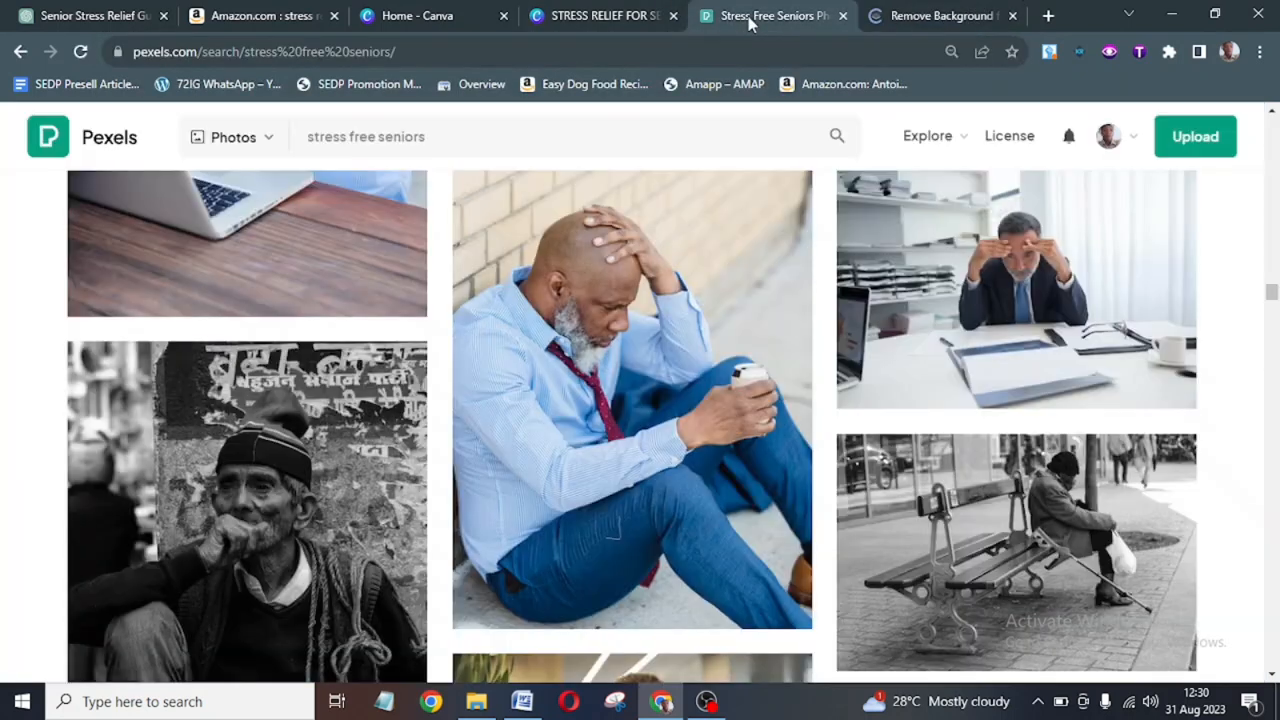
{"action": "right_click", "coordinate": [618, 332]}
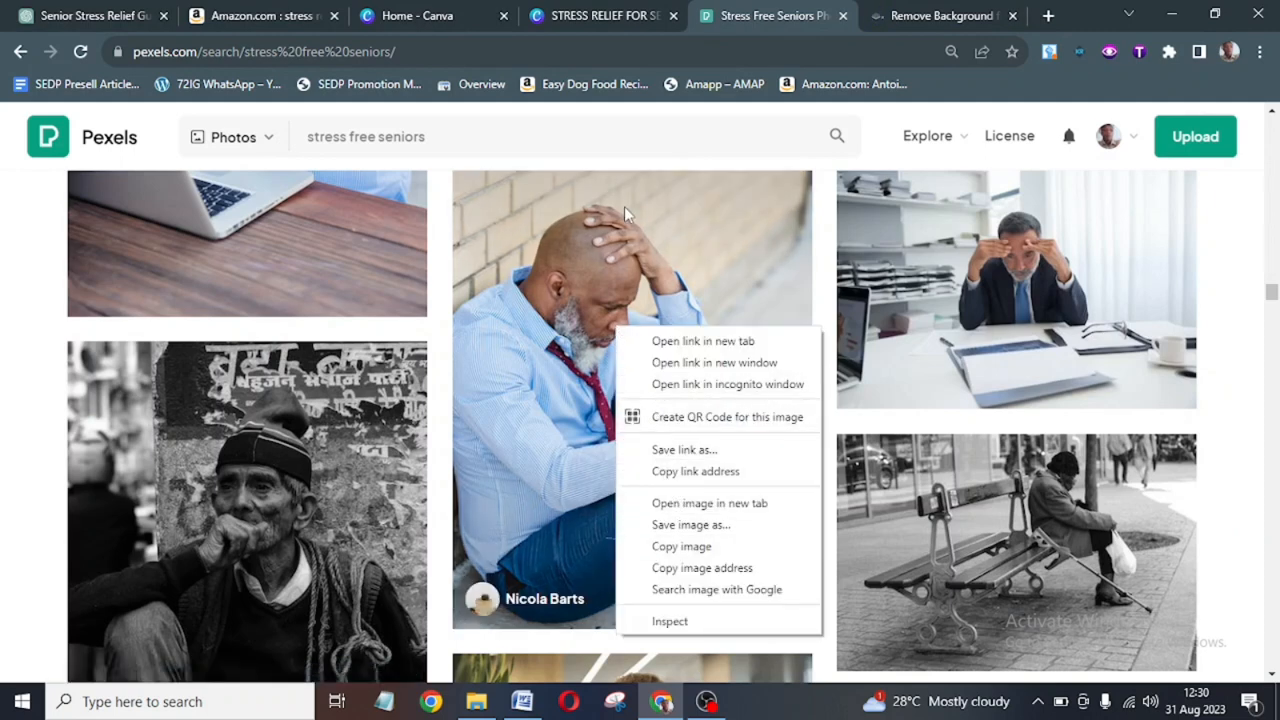
{"action": "left_click", "coordinate": [597, 243]}
{"action": "left_click_drag", "start_coordinate": [596, 243], "coordinate": [589, 287]}
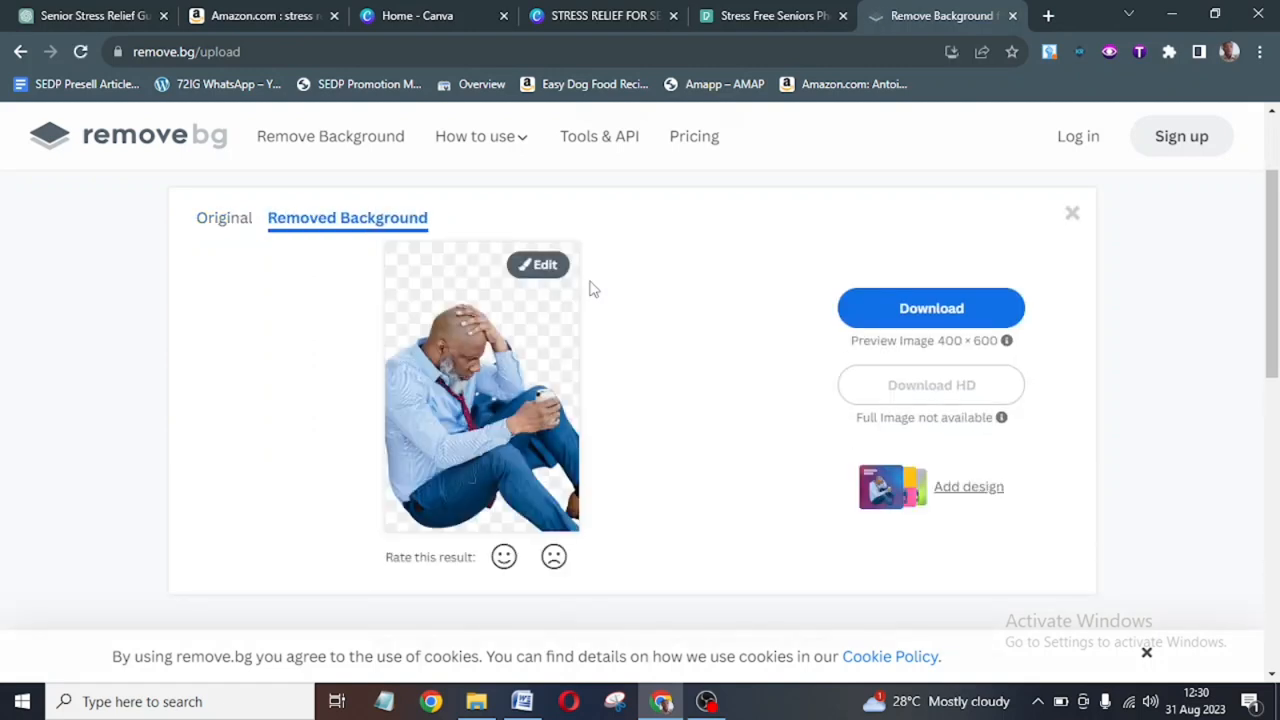
Download the background-free image of the man and add the PNG file to the Canva uploads.
{"action": "right_click", "coordinate": [464, 345]}
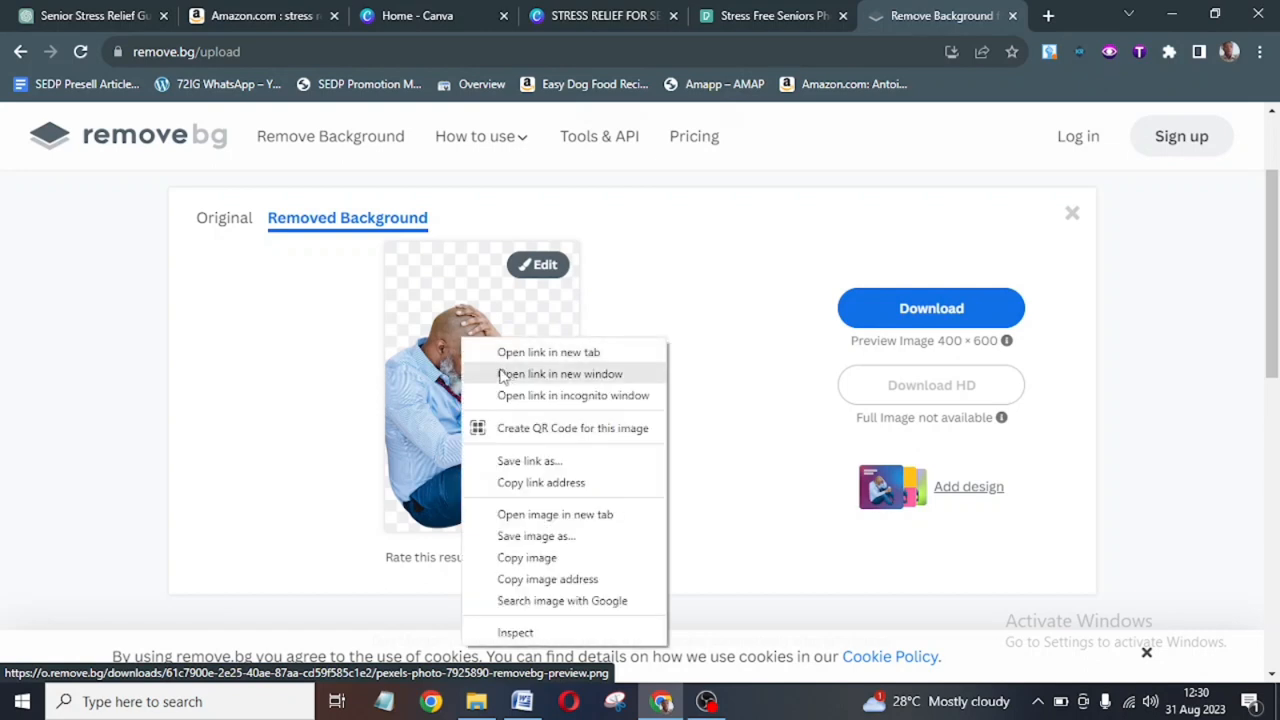
{"action": "left_click", "coordinate": [422, 318]}
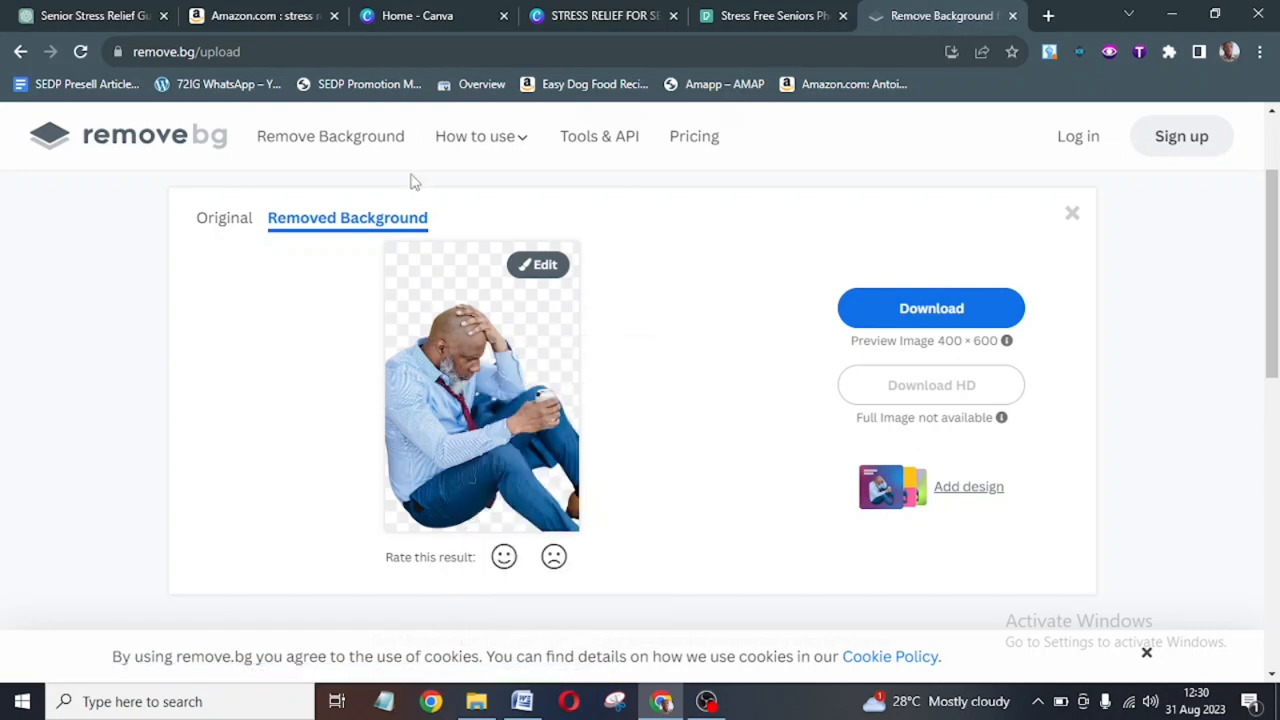
{"action": "left_click", "coordinate": [468, 369]}
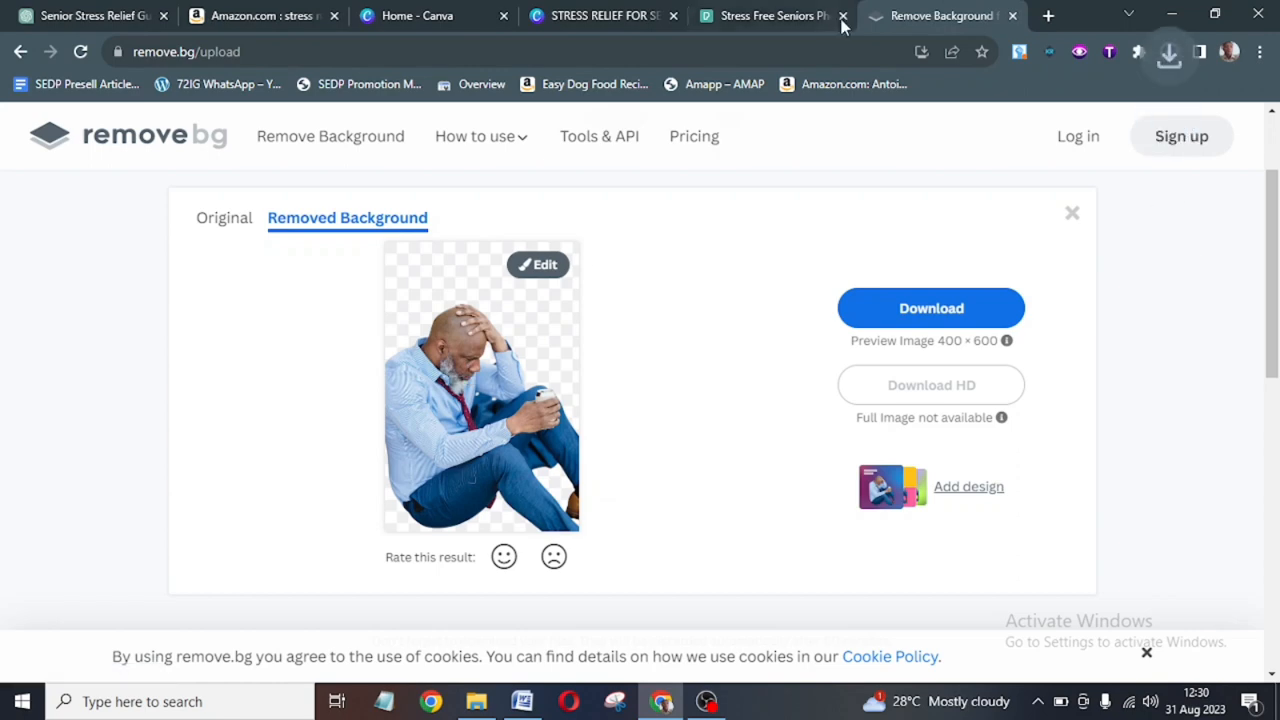
{"action": "left_click", "coordinate": [1165, 49]}
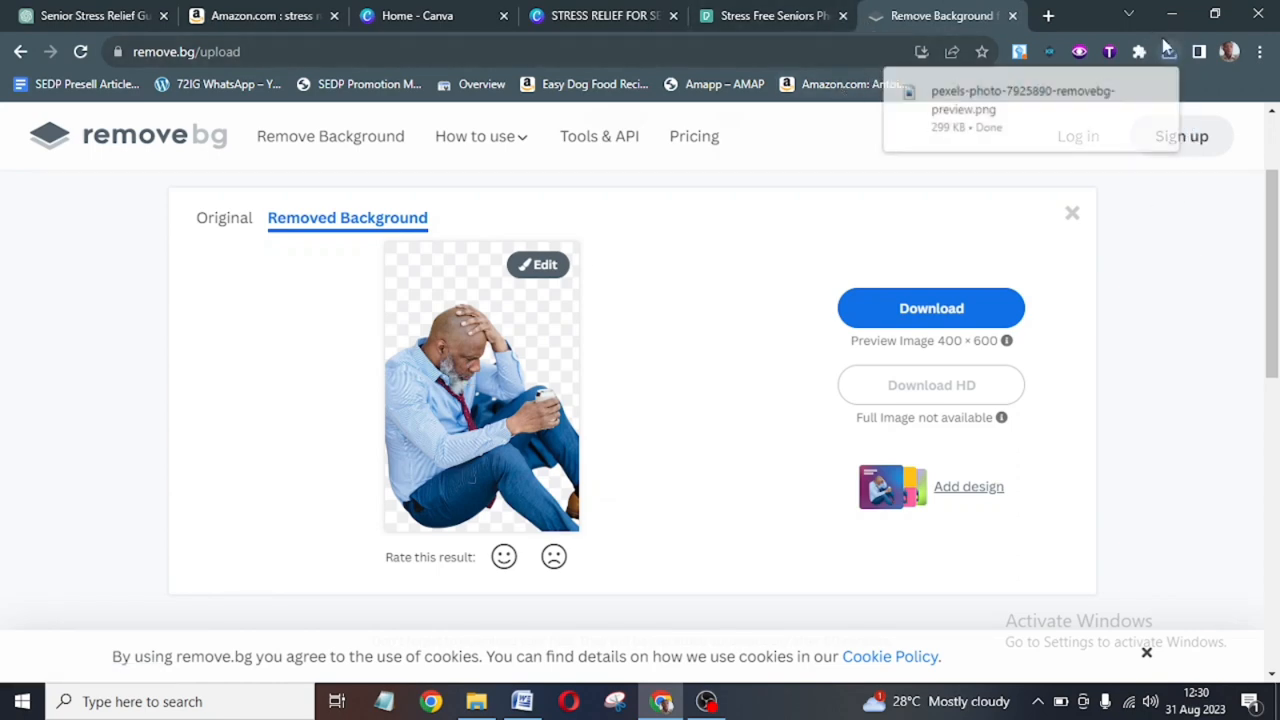
{"action": "left_click_drag", "start_coordinate": [903, 92], "coordinate": [526, 389]}
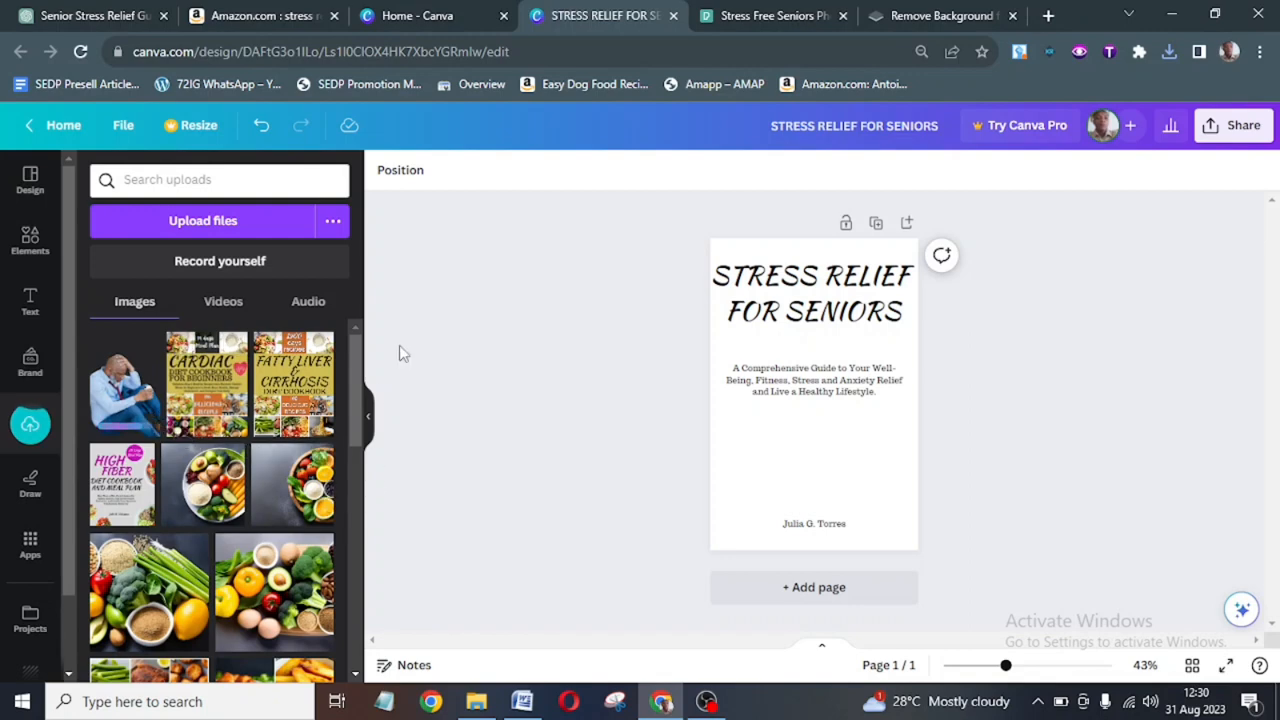
Examine the layouts of competing senior stress and anxiety relief covers in the Amazon results, then return to the Canva cover.
{"action": "left_click", "coordinate": [290, 15]}
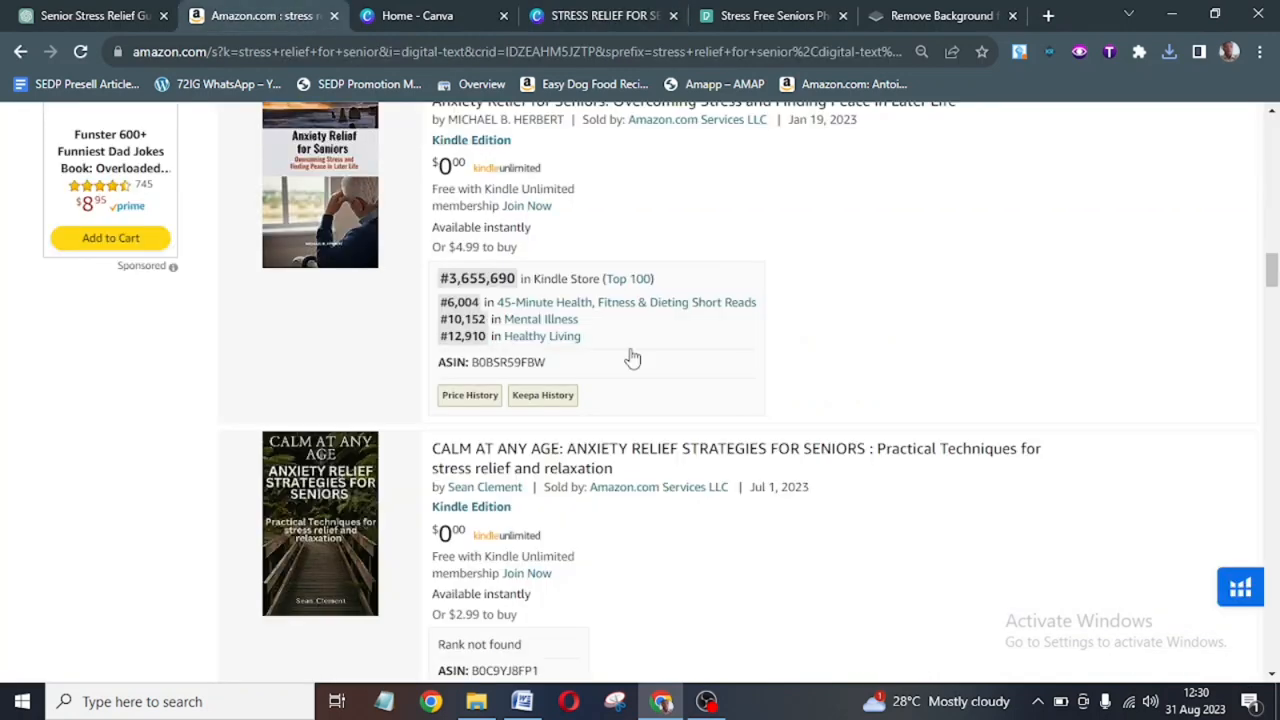
{"action": "left_click_drag", "start_coordinate": [1273, 272], "coordinate": [1273, 257]}
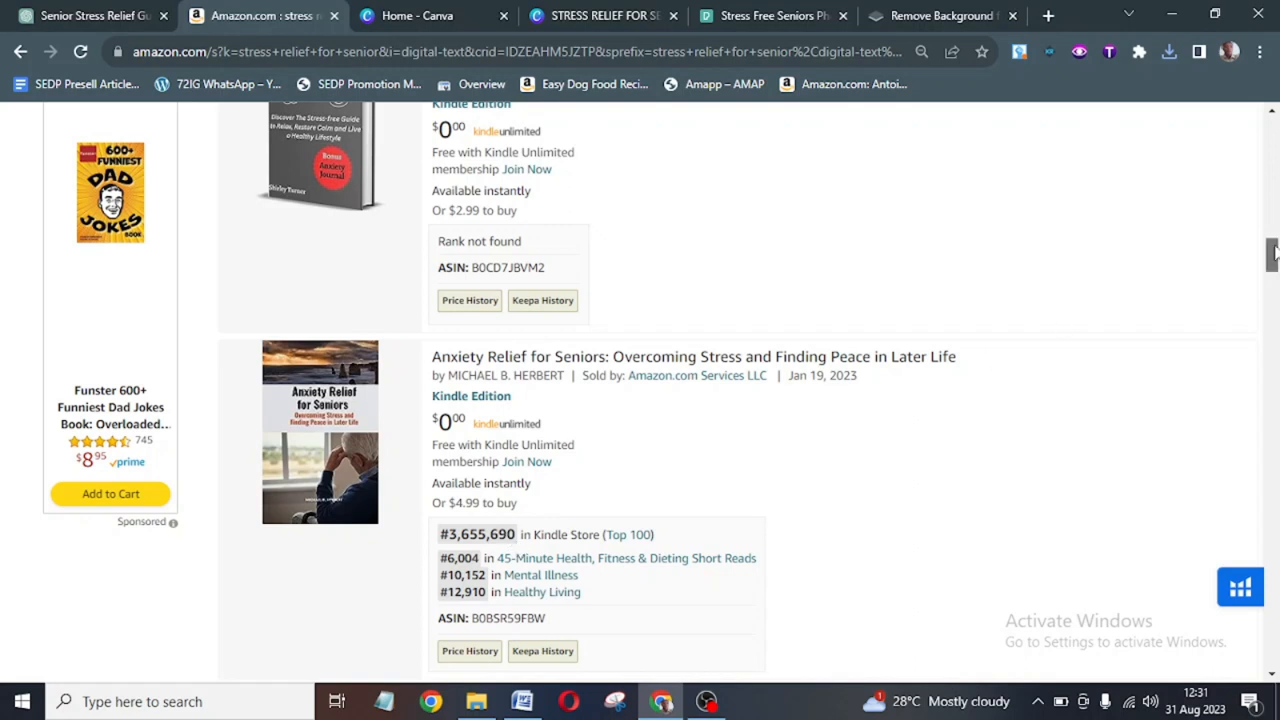
{"action": "left_click_drag", "start_coordinate": [1272, 254], "coordinate": [1272, 268]}
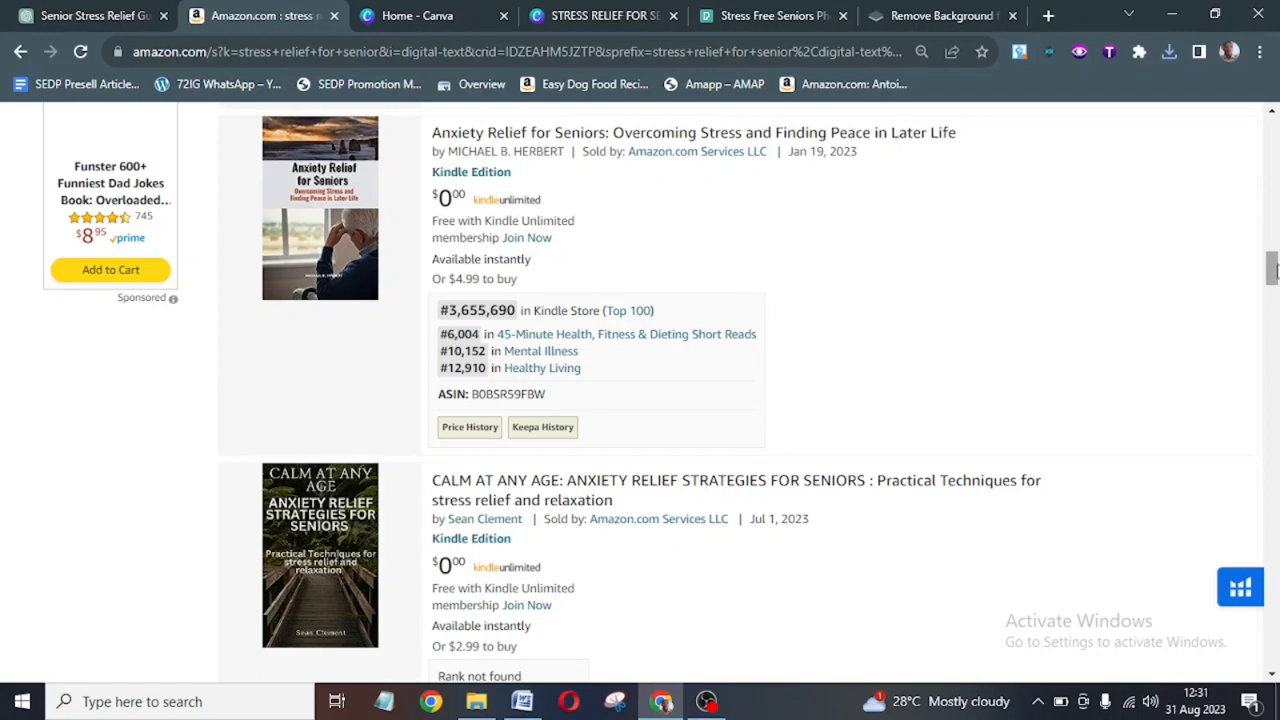
{"action": "left_click_drag", "start_coordinate": [1273, 268], "coordinate": [1257, 167]}
{"action": "scroll", "coordinate": [1255, 162], "scroll_direction": "down", "scroll_amount": 5}
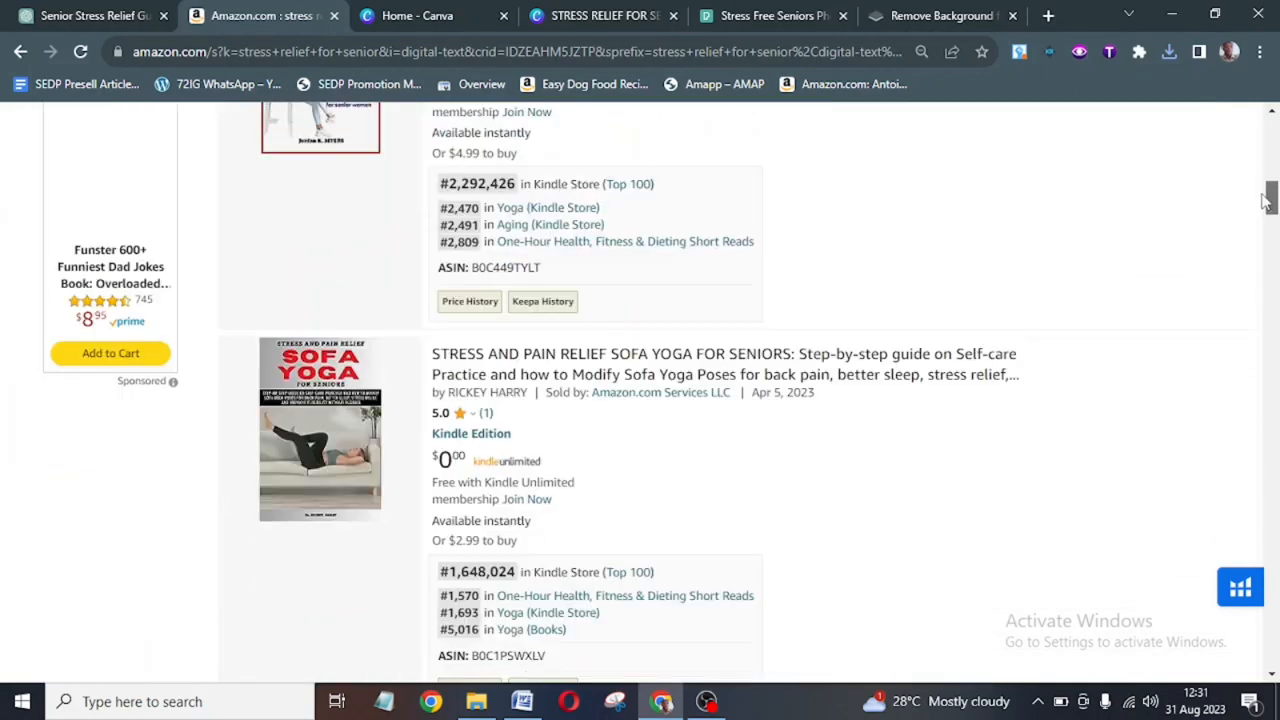
{"action": "left_click", "coordinate": [581, 16]}
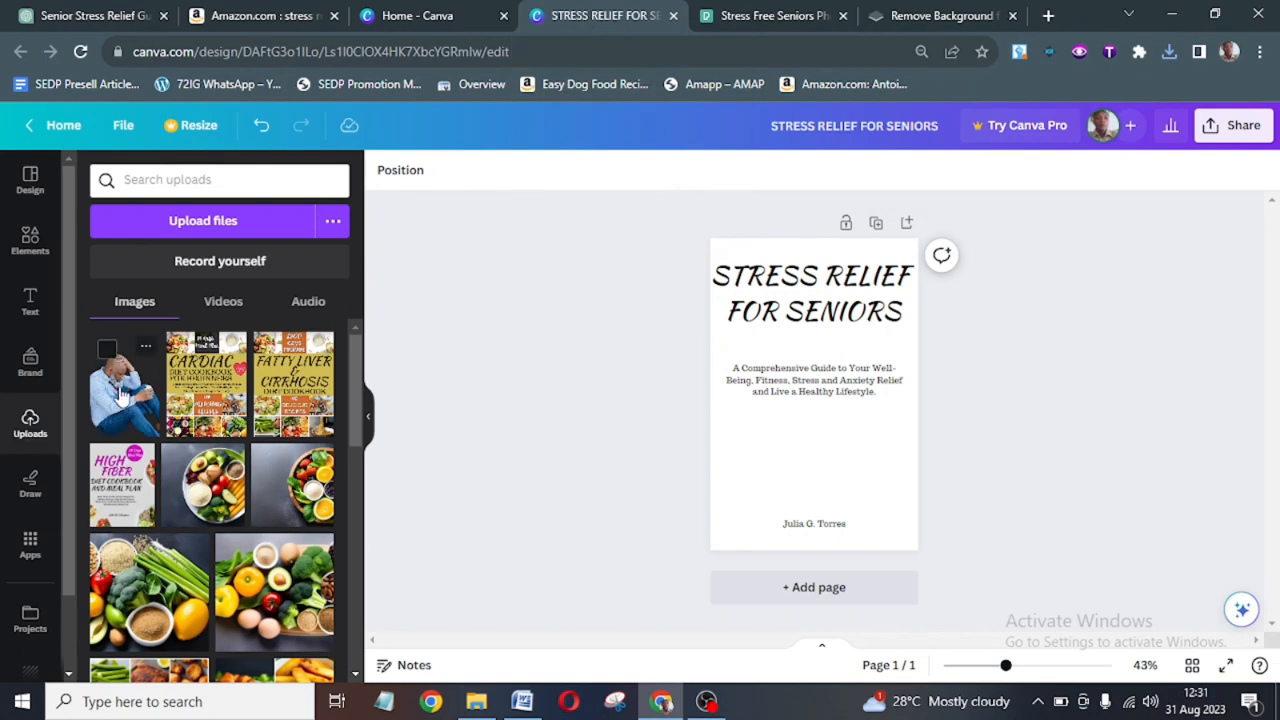
Place the uploaded cutout of the man on the cover, enlarge it and align it with the cover's left edge.
{"action": "left_click", "coordinate": [120, 395]}
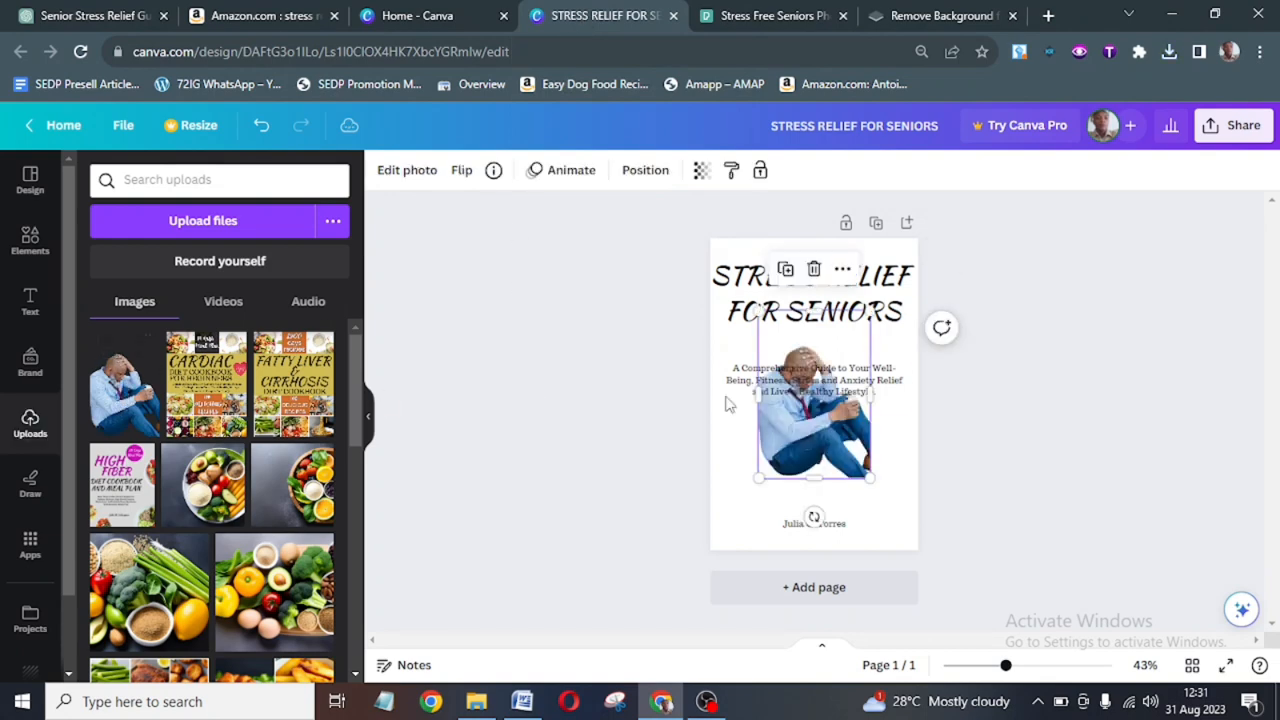
{"action": "left_click_drag", "start_coordinate": [866, 478], "coordinate": [922, 541]}
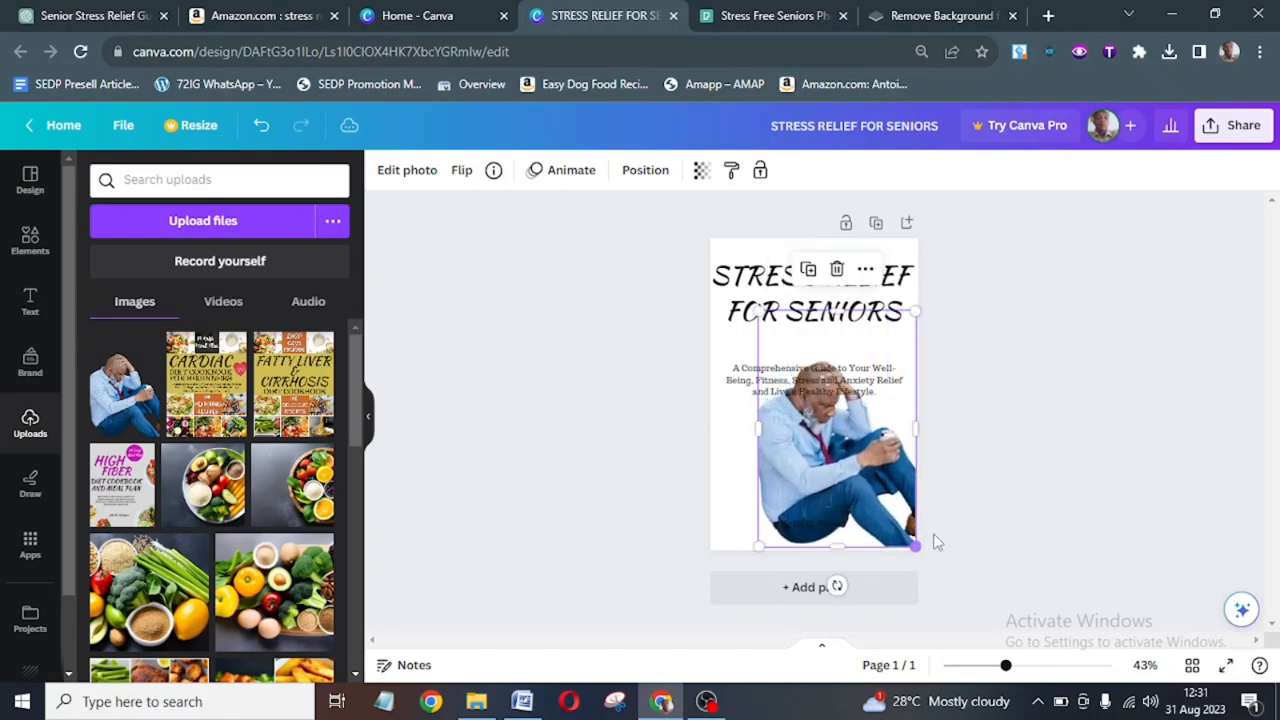
{"action": "left_click_drag", "start_coordinate": [880, 492], "coordinate": [831, 478]}
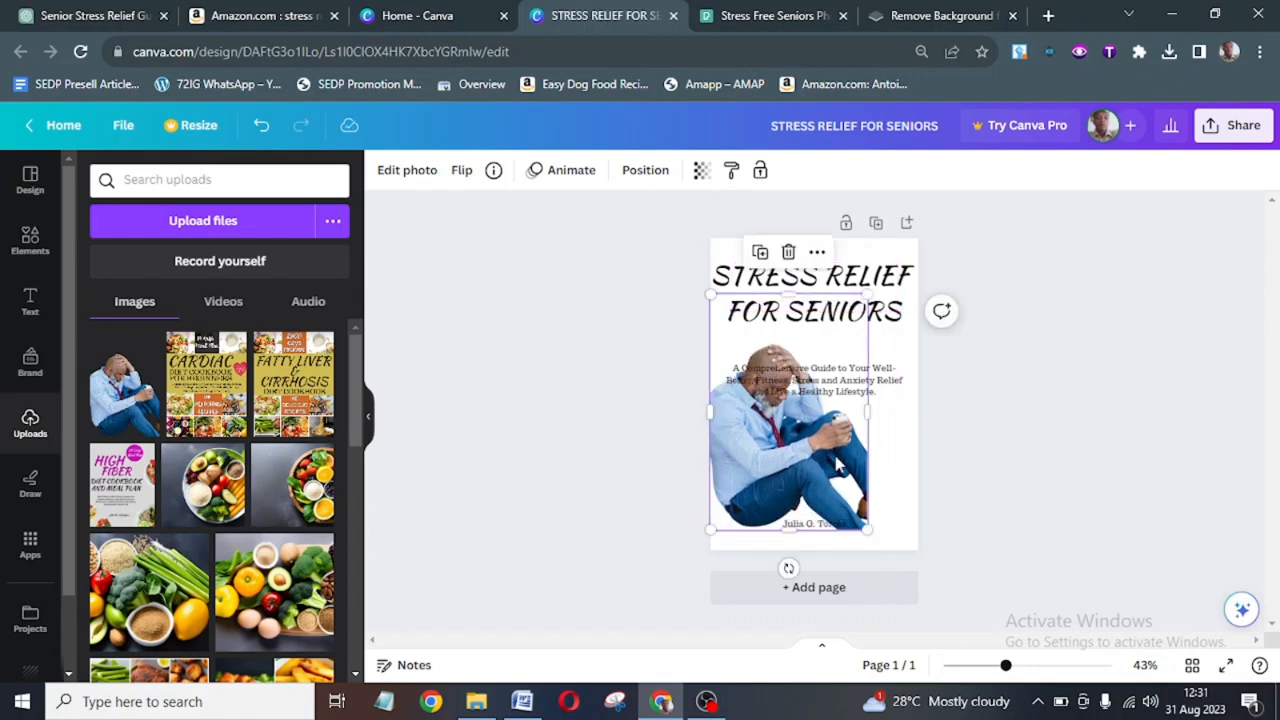
Narrow the subtitle text box and move it up to the right of the man's head, just below the title.
{"action": "left_click", "coordinate": [748, 390]}
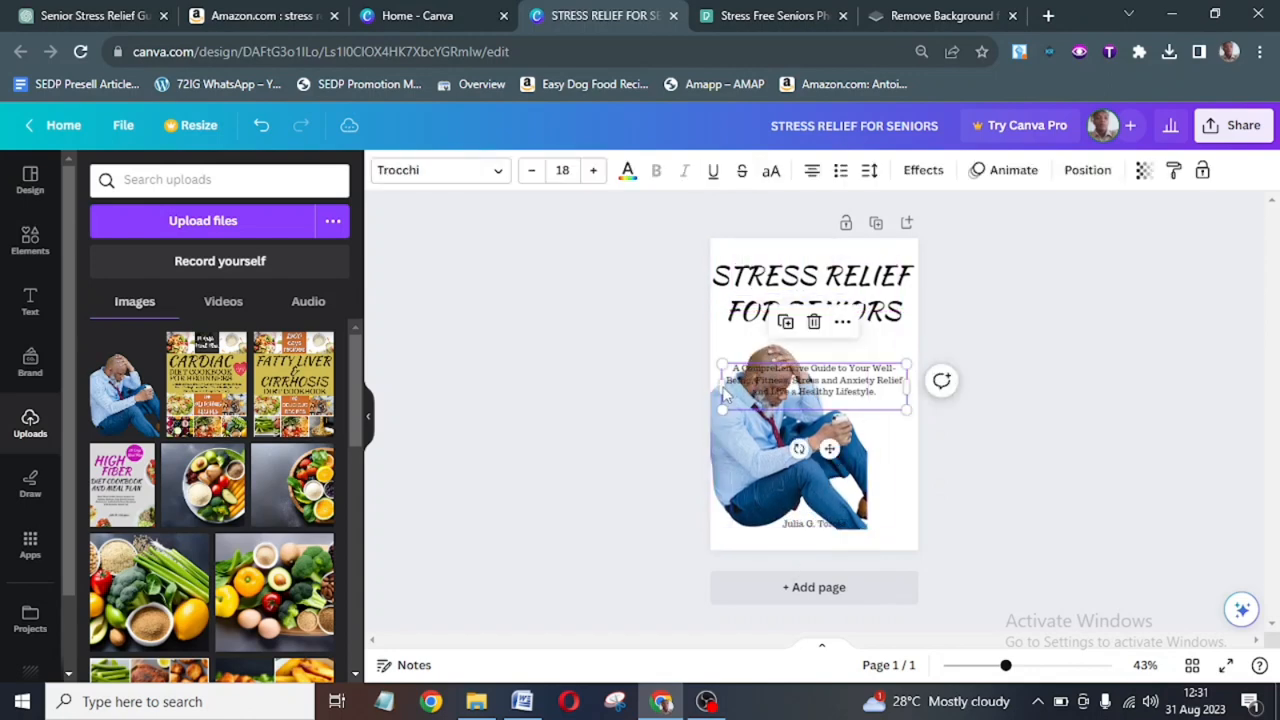
{"action": "left_click_drag", "start_coordinate": [720, 386], "coordinate": [809, 383]}
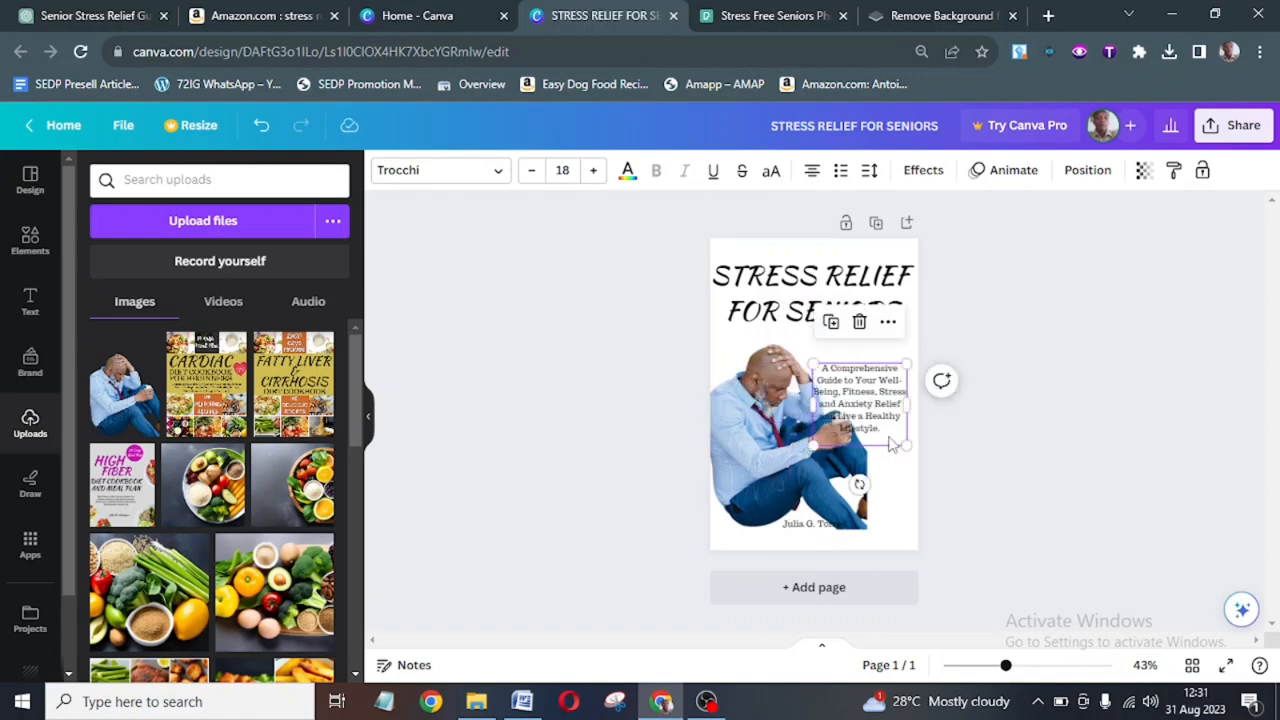
{"action": "left_click_drag", "start_coordinate": [888, 437], "coordinate": [889, 409]}
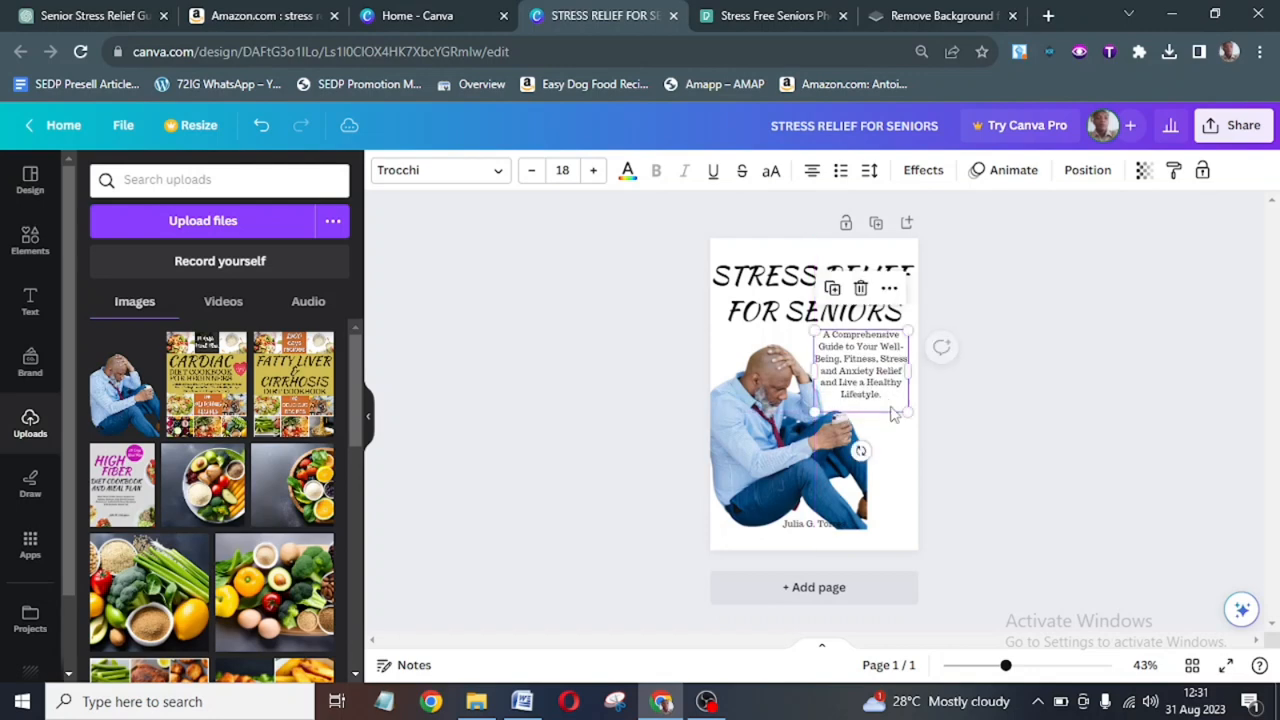
{"action": "left_click", "coordinate": [1008, 434]}
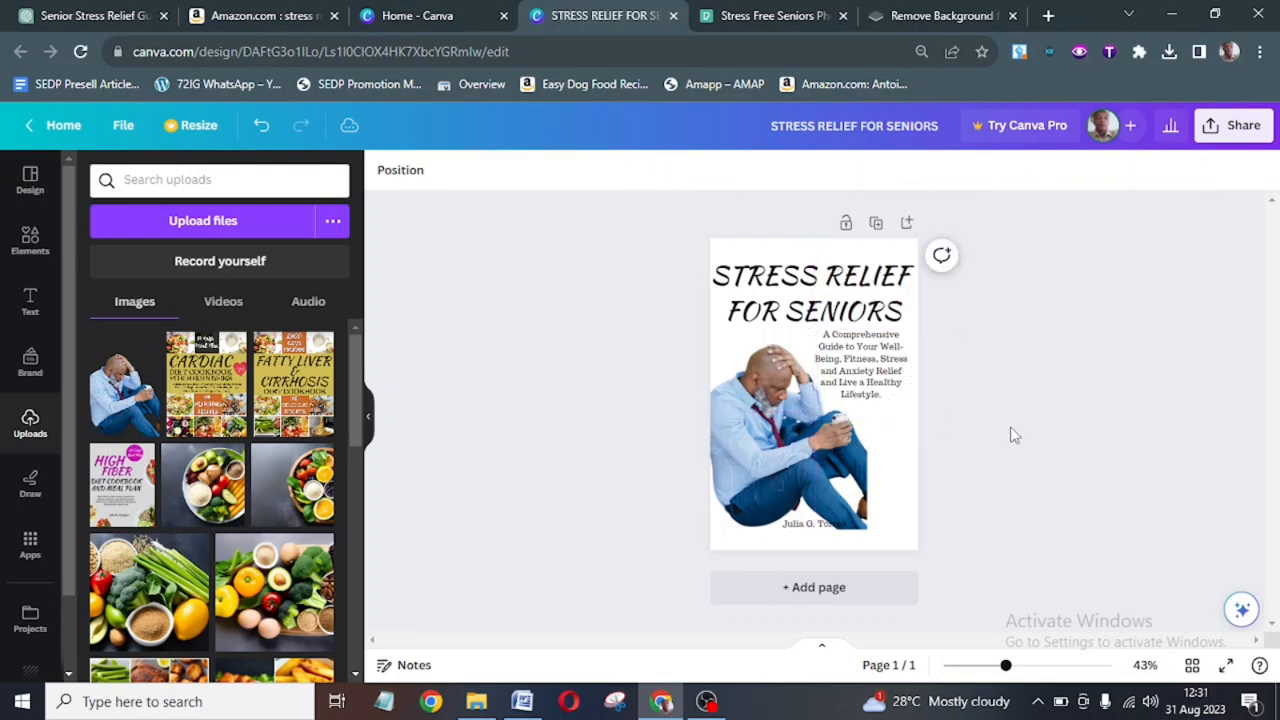
Move the man's photo up clear of the author name and shift it slightly past the cover's left edge.
{"action": "left_click", "coordinate": [800, 459]}
{"action": "left_click_drag", "start_coordinate": [800, 459], "coordinate": [798, 443]}
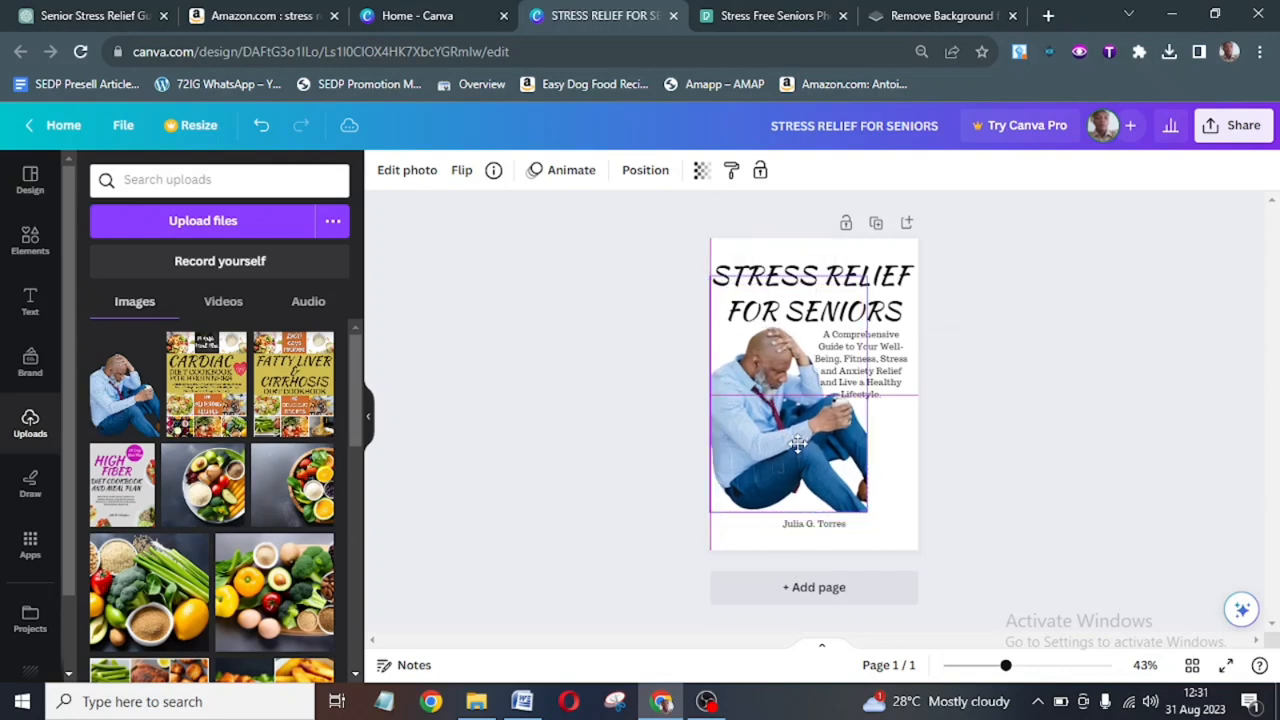
{"action": "left_click_drag", "start_coordinate": [798, 444], "coordinate": [804, 444]}
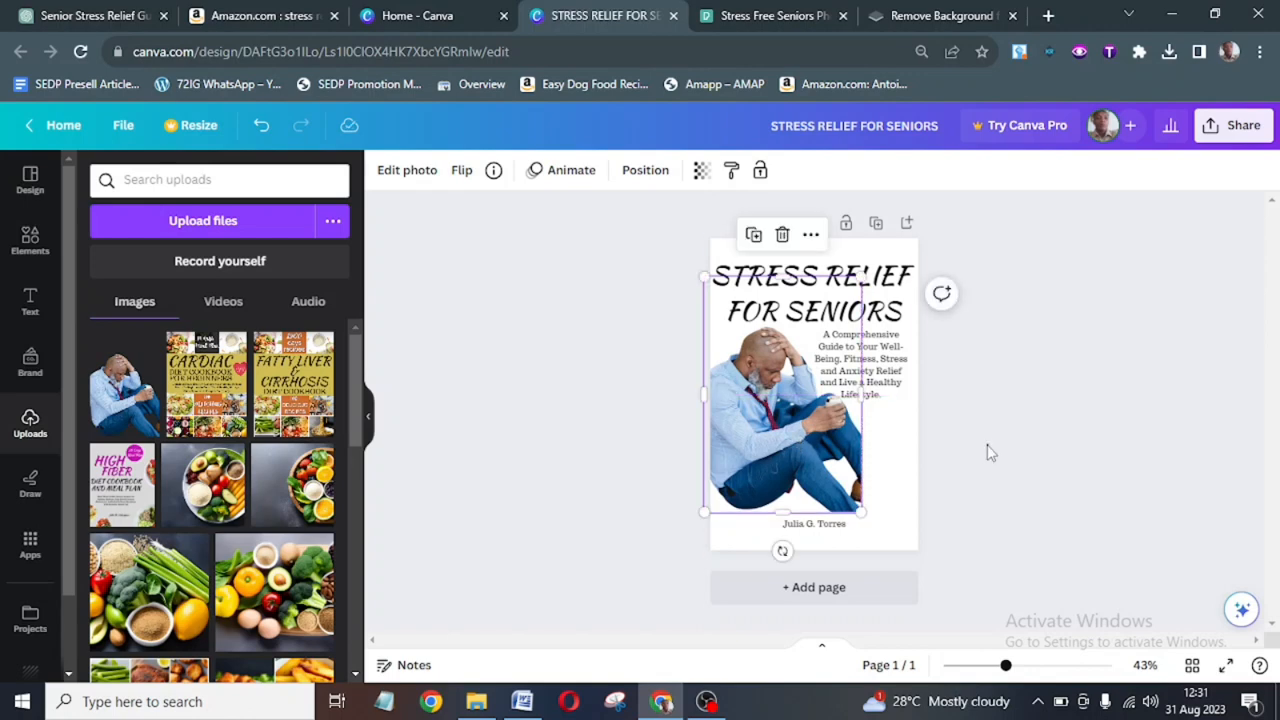
{"action": "left_click", "coordinate": [988, 453]}
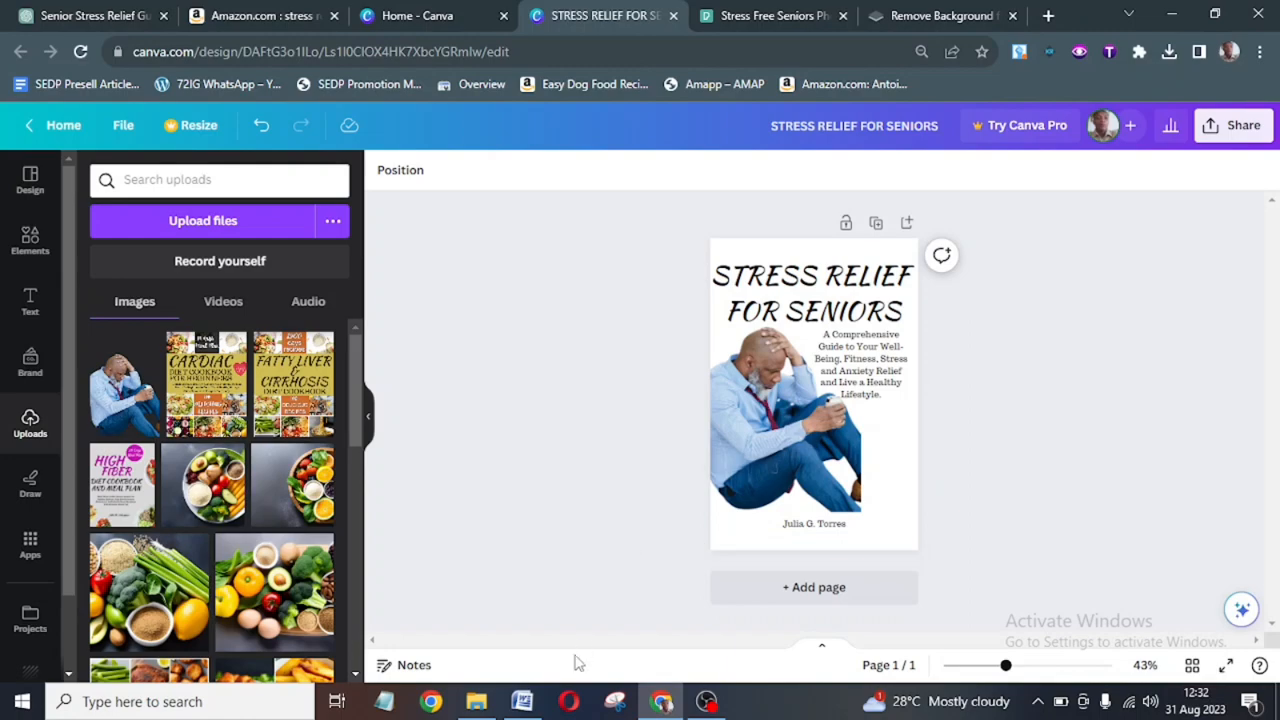
Check the table of contents in the Word manuscript for bonus content to mention on the cover, then return to Canva.
{"action": "left_click", "coordinate": [519, 704]}
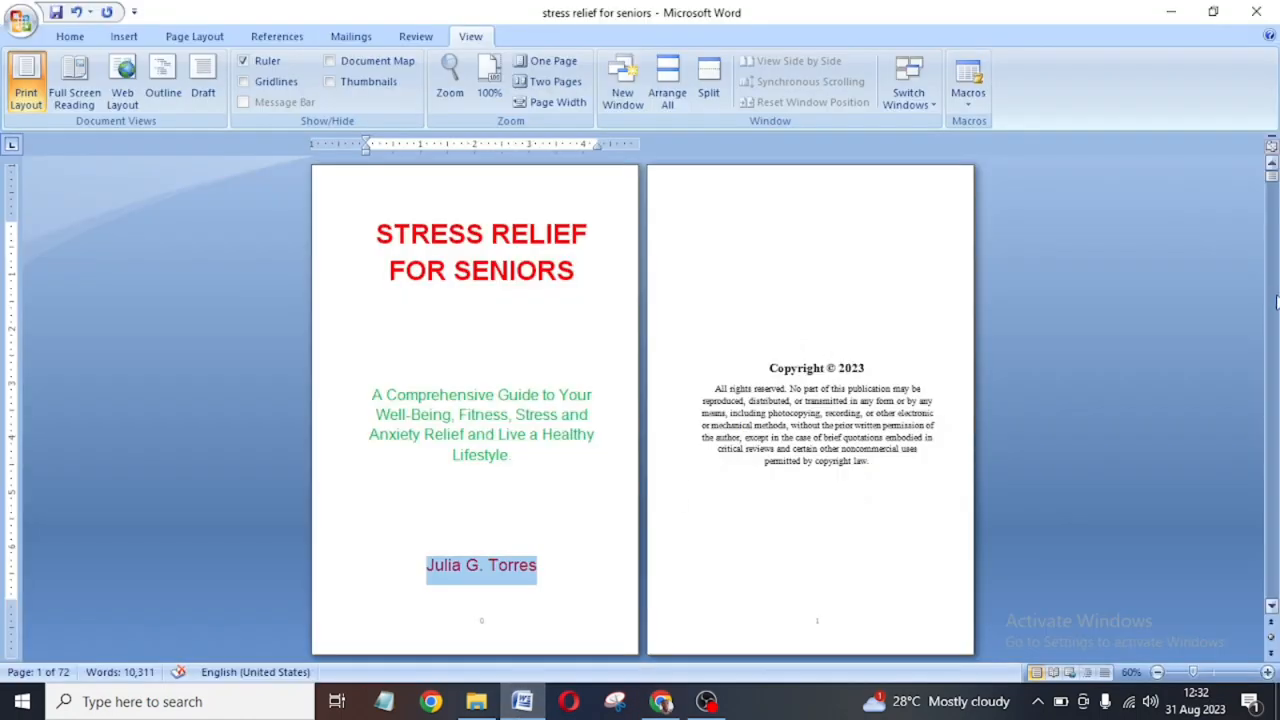
{"action": "left_click", "coordinate": [1275, 310]}
{"action": "left_click", "coordinate": [1275, 310]}
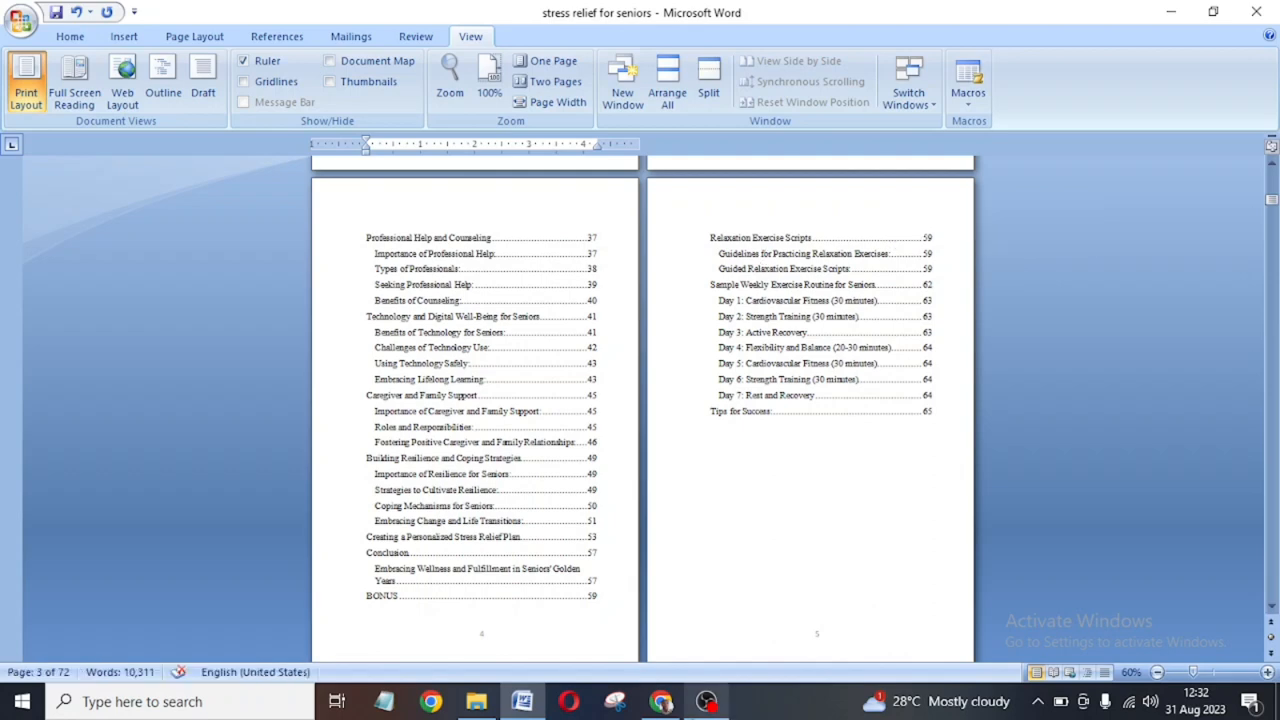
{"action": "mouse_move", "coordinate": [707, 701]}
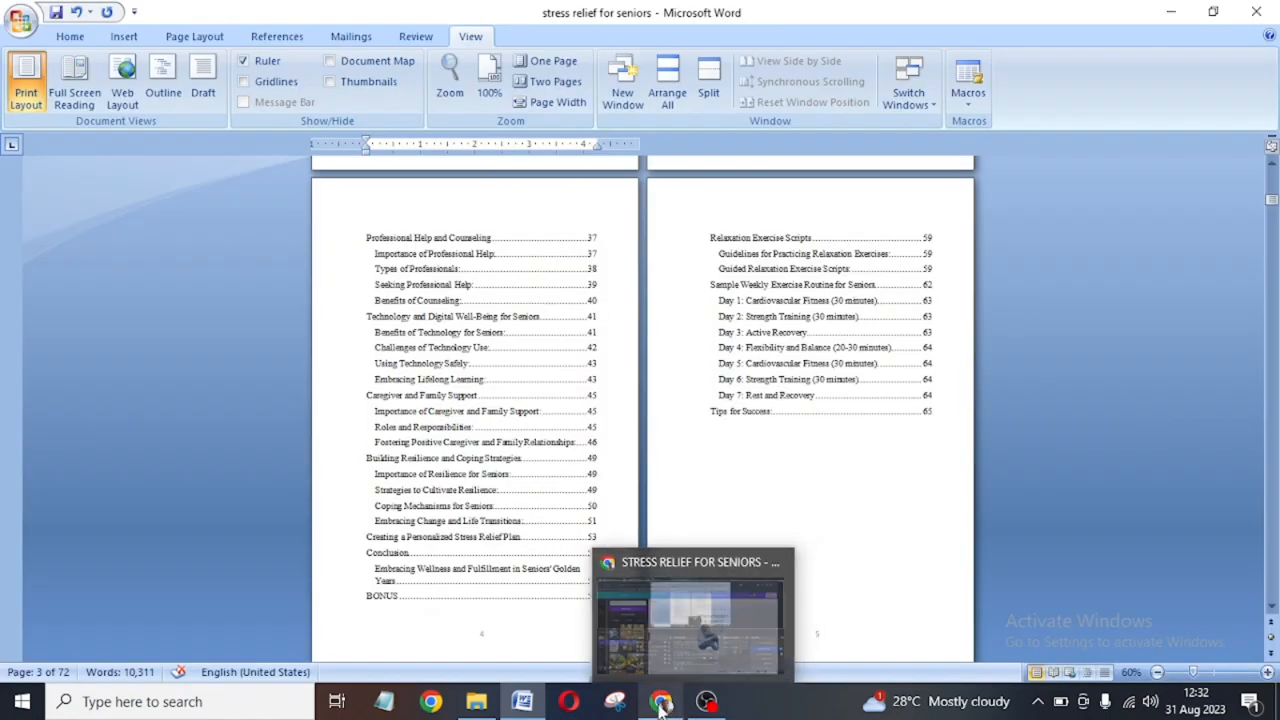
{"action": "left_click", "coordinate": [660, 704]}
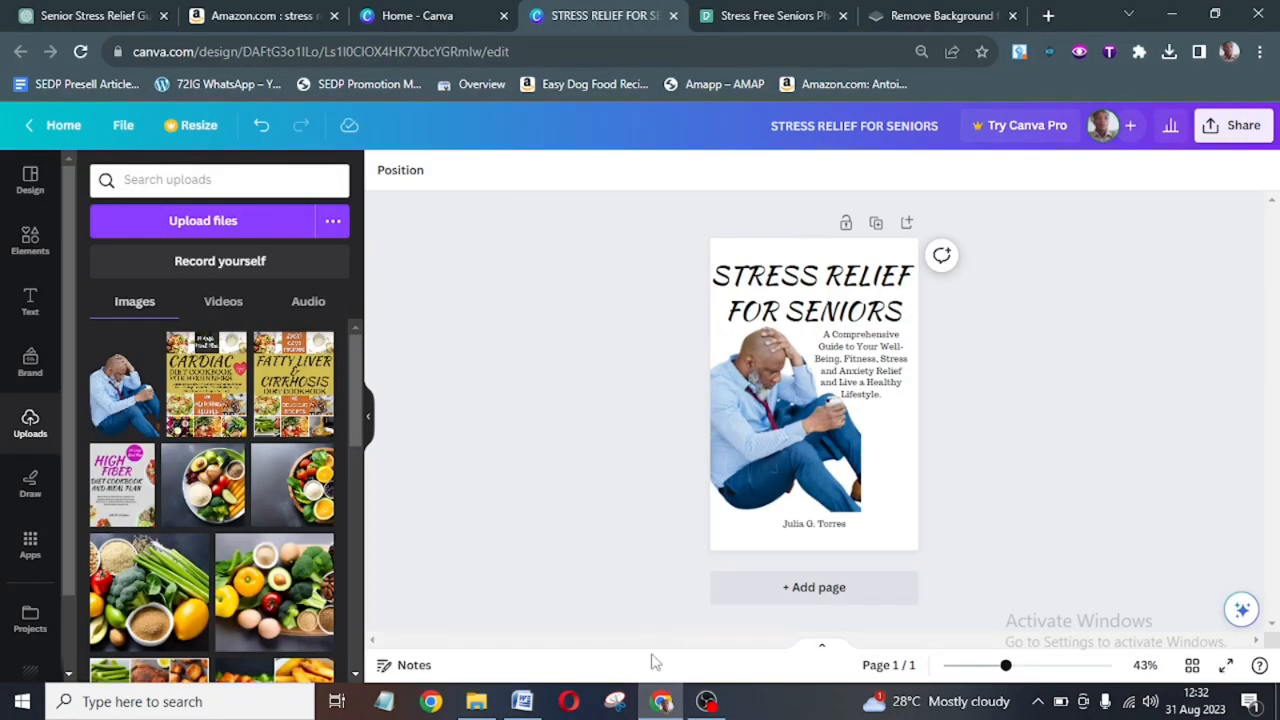
{"action": "mouse_move", "coordinate": [533, 690]}
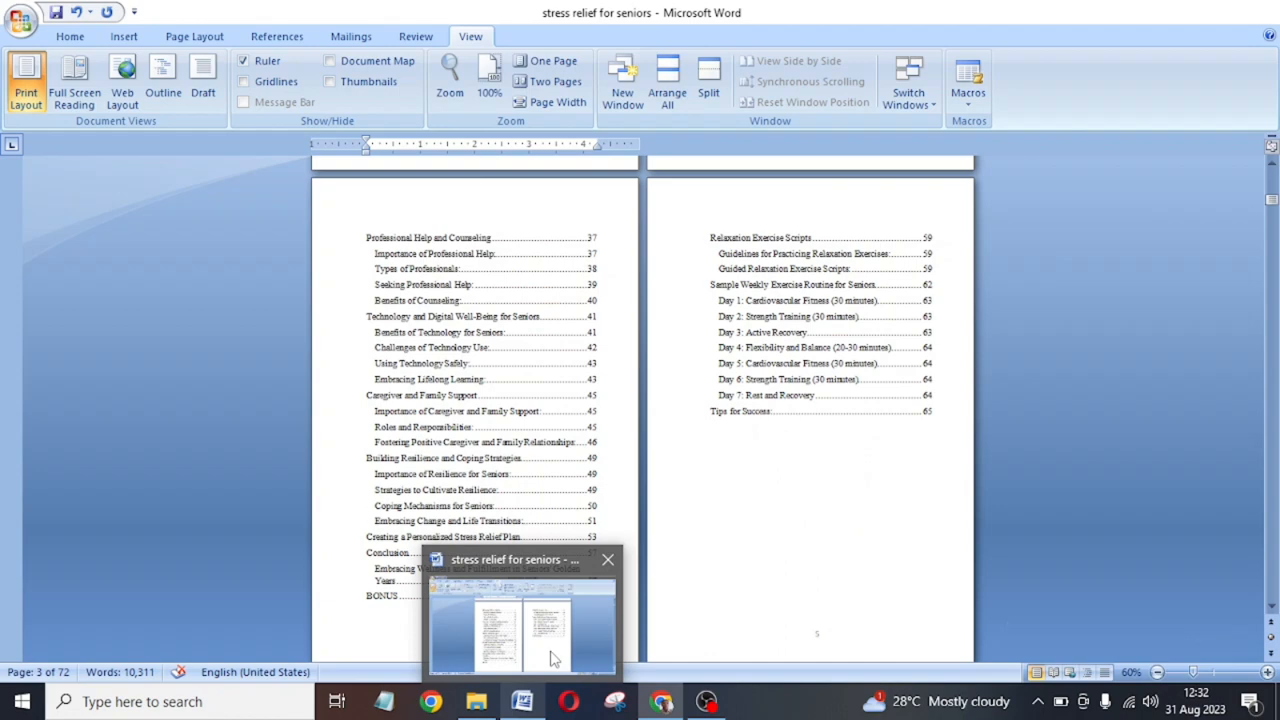
{"action": "left_click", "coordinate": [550, 651]}
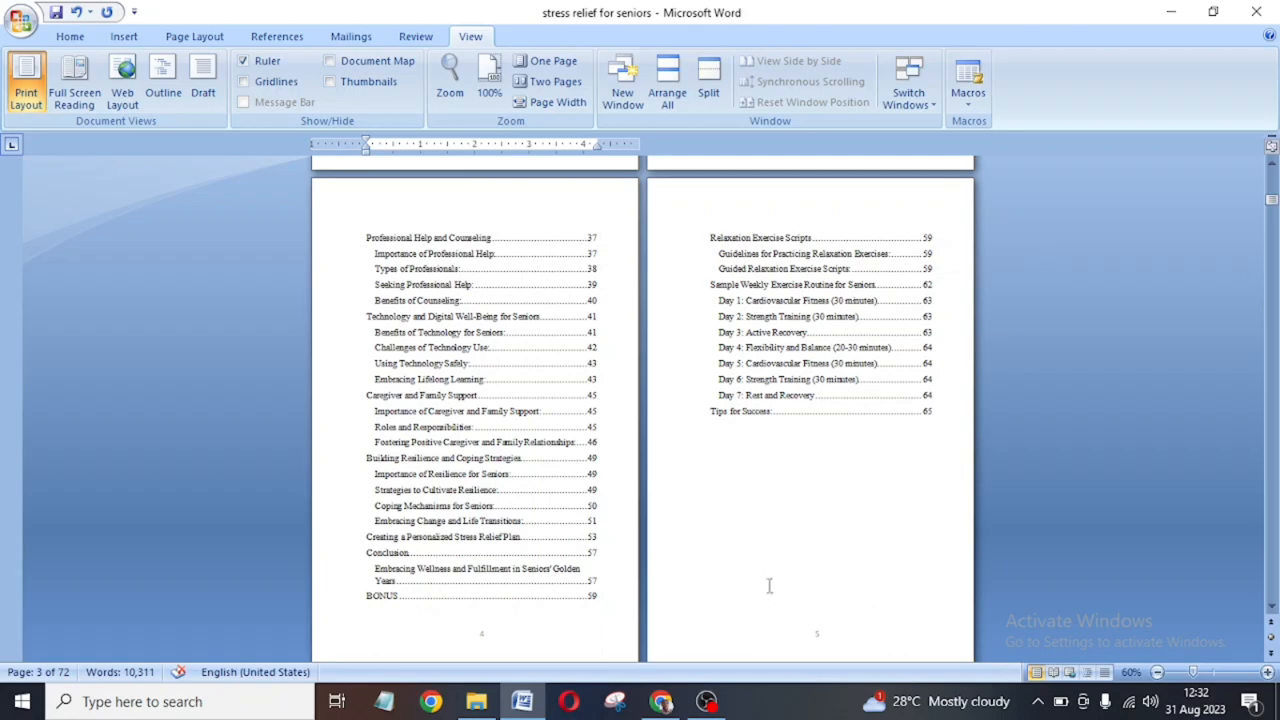
{"action": "left_click", "coordinate": [661, 701]}
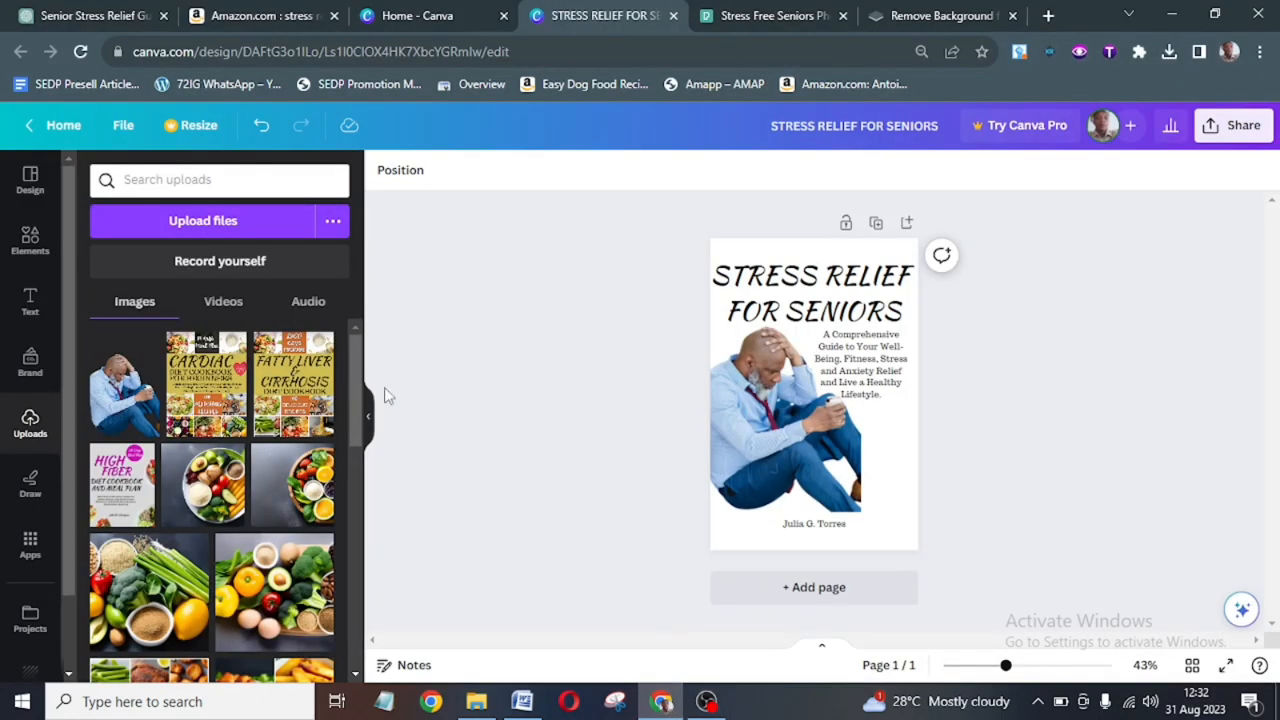
Add the recently used starburst badge shape to the cover.
{"action": "left_click", "coordinate": [31, 245]}
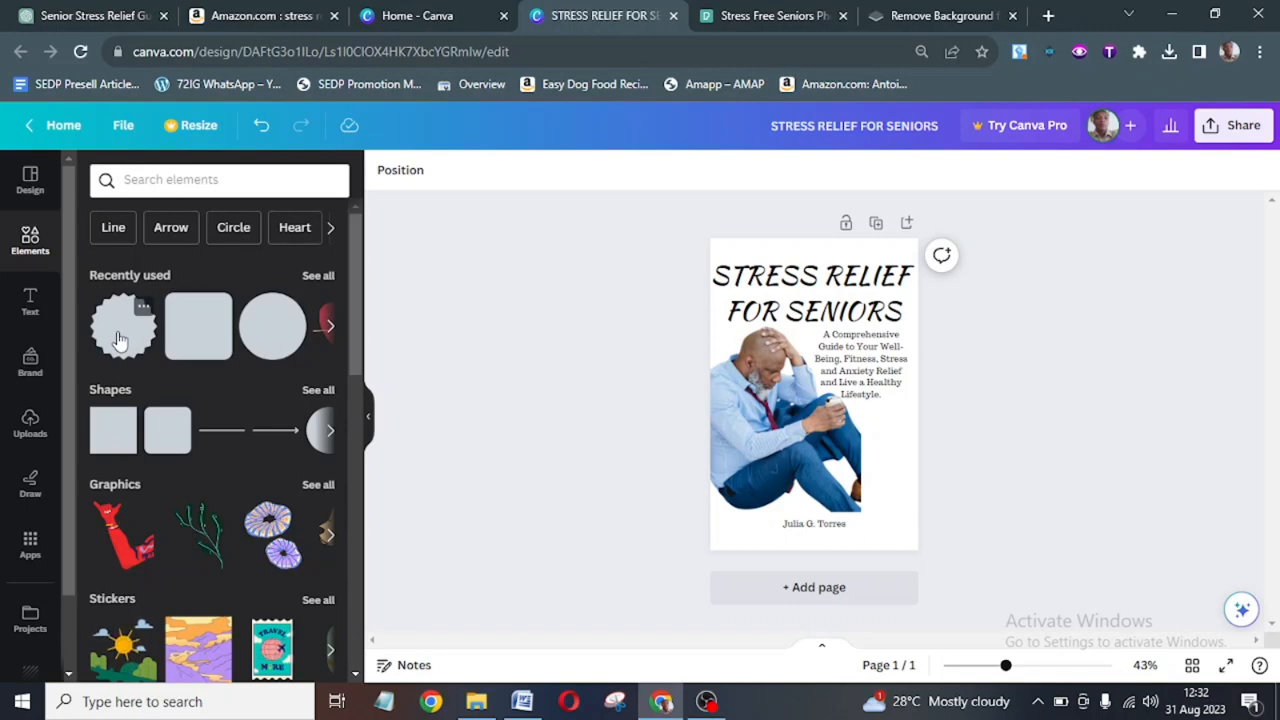
{"action": "left_click", "coordinate": [118, 340]}
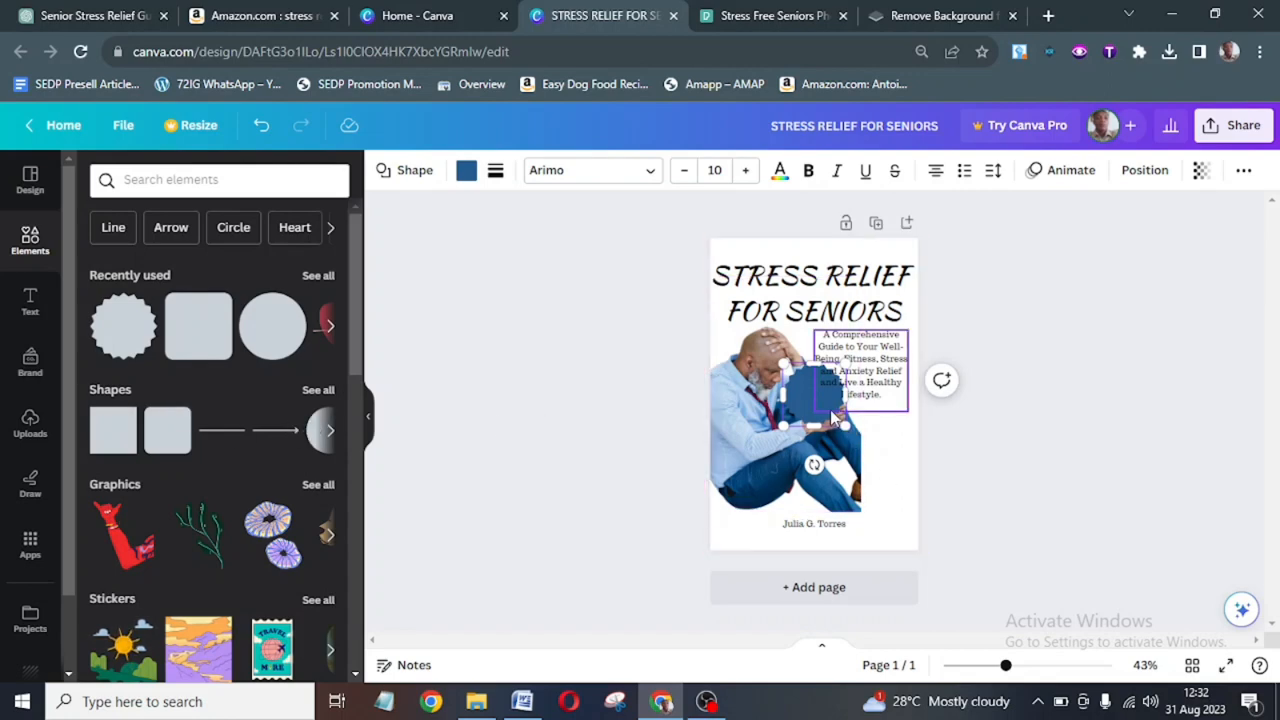
Enlarge the starburst badge and move it to the lower-right area of the cover, beside the man's legs.
{"action": "left_click_drag", "start_coordinate": [833, 417], "coordinate": [900, 485]}
{"action": "left_click_drag", "start_coordinate": [853, 429], "coordinate": [823, 393]}
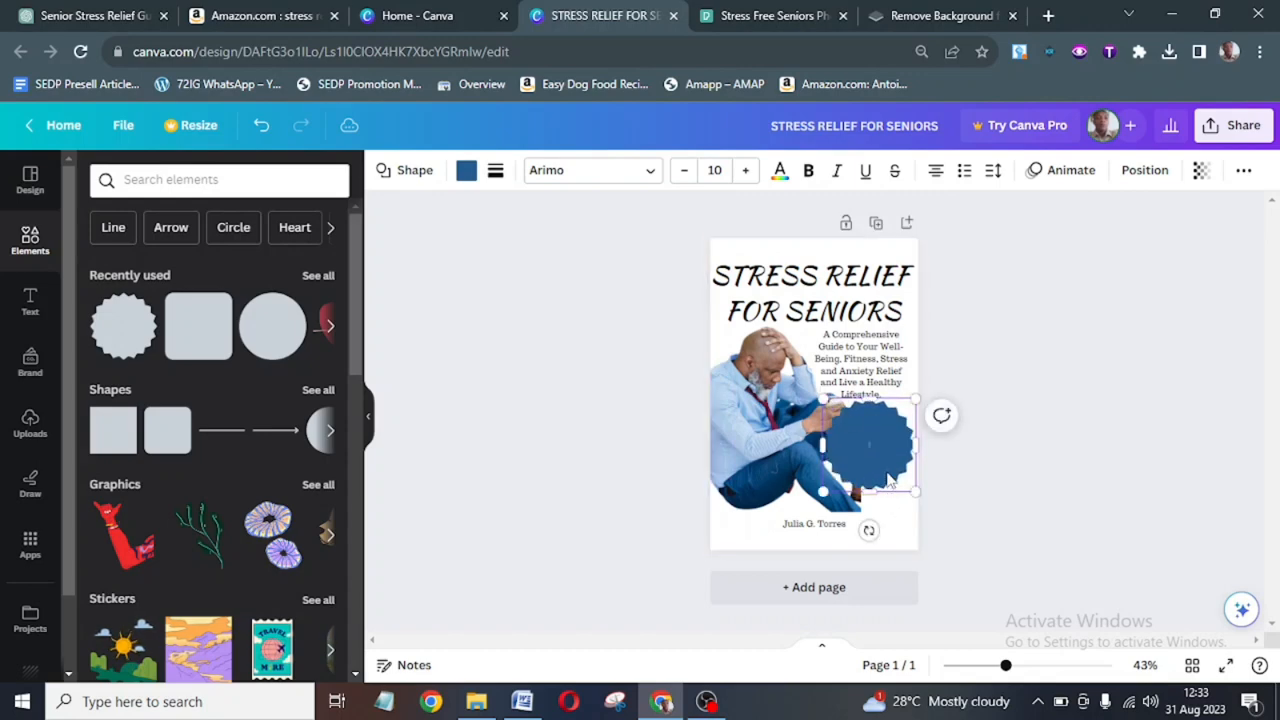
{"action": "left_click_drag", "start_coordinate": [887, 480], "coordinate": [892, 508]}
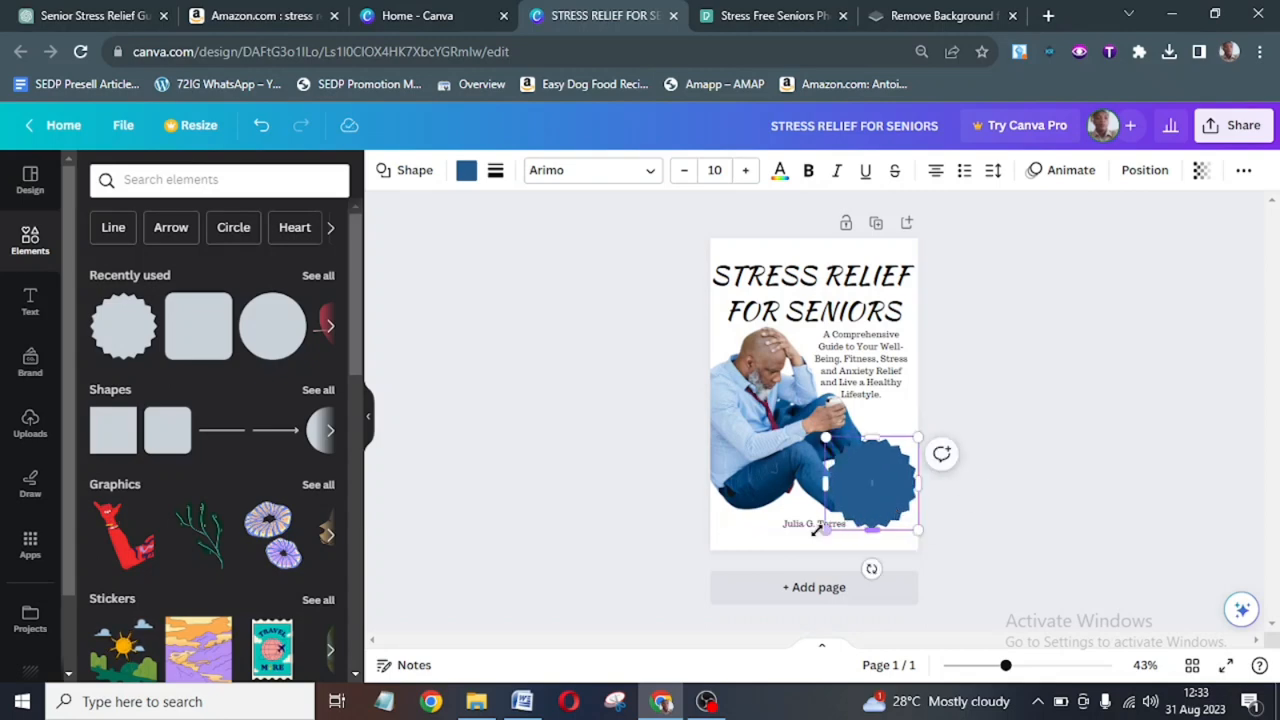
Move the author name above the title, and lower the badge into the cover's bottom-right corner and the man's photo slightly.
{"action": "left_click_drag", "start_coordinate": [810, 523], "coordinate": [830, 250]}
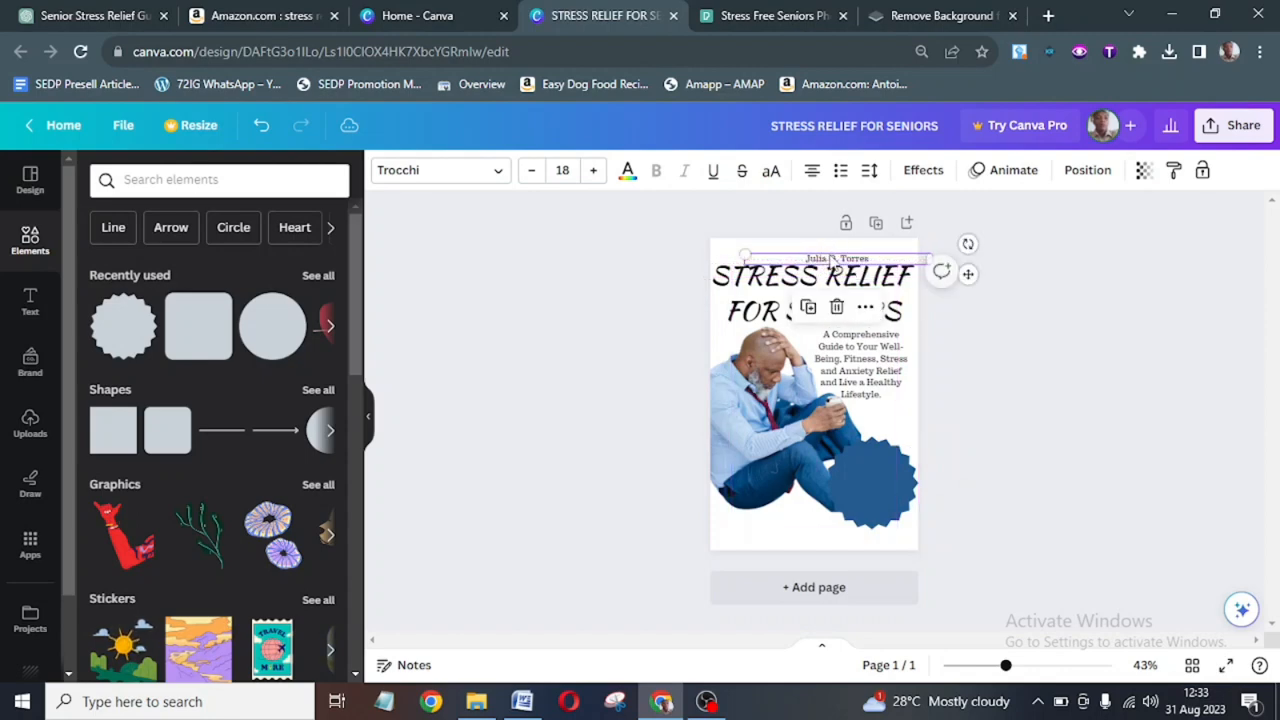
{"action": "left_click", "coordinate": [997, 370]}
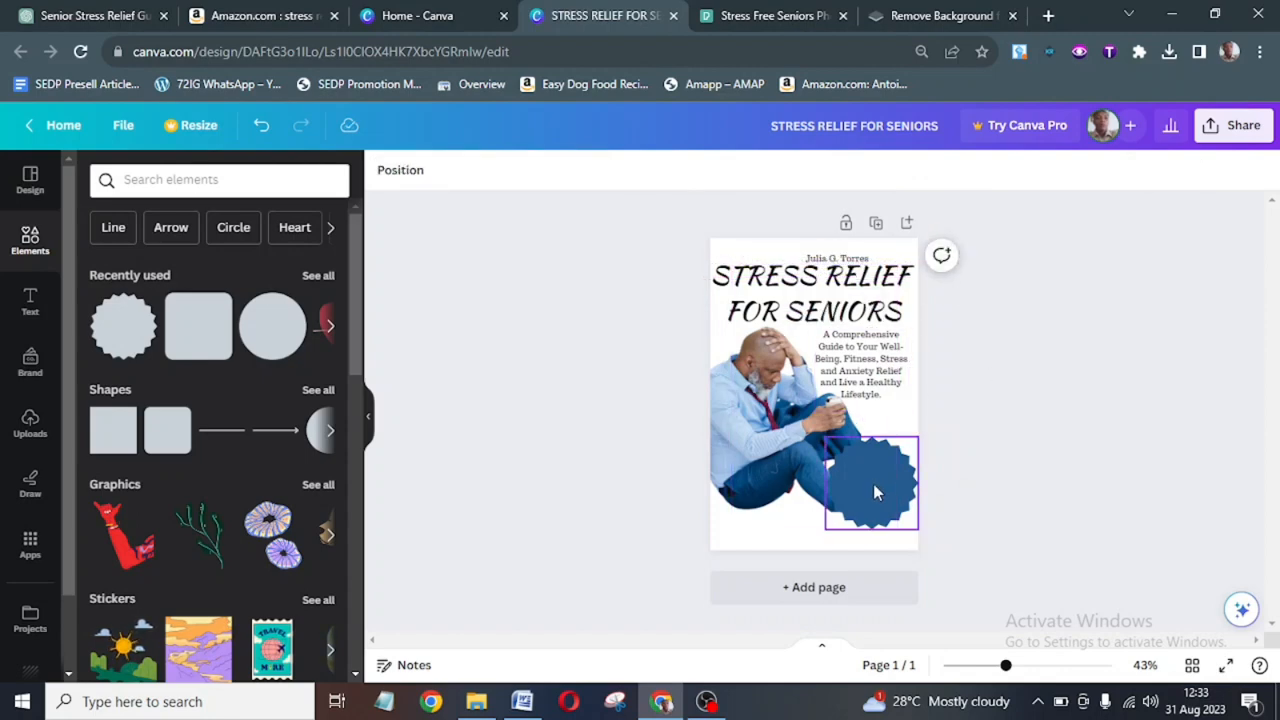
{"action": "left_click_drag", "start_coordinate": [873, 483], "coordinate": [876, 516]}
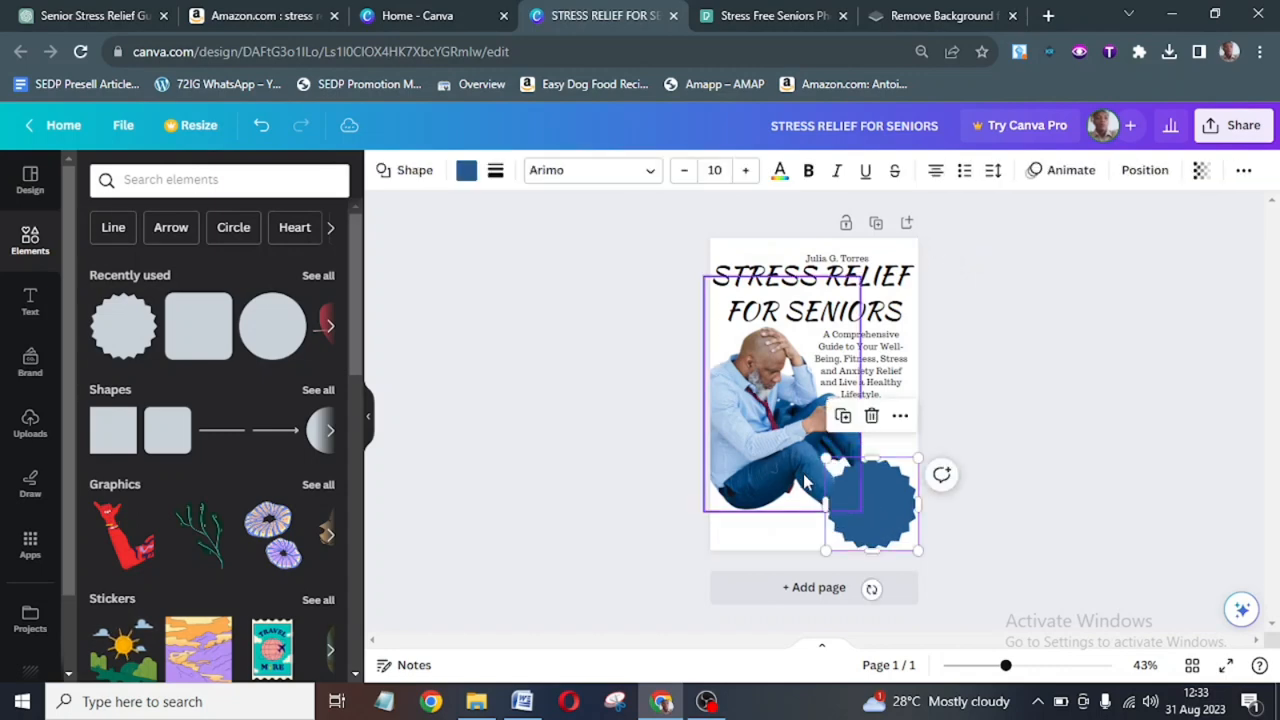
{"action": "left_click_drag", "start_coordinate": [798, 485], "coordinate": [799, 501]}
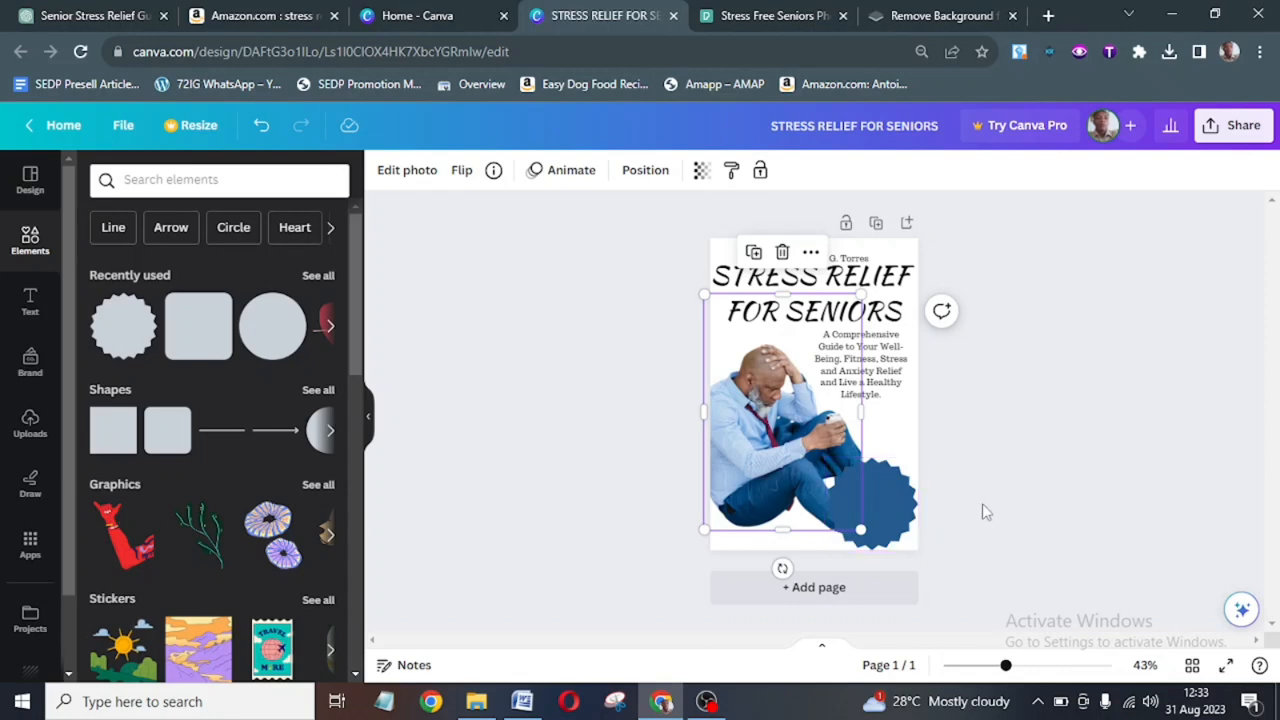
{"action": "left_click", "coordinate": [1011, 533]}
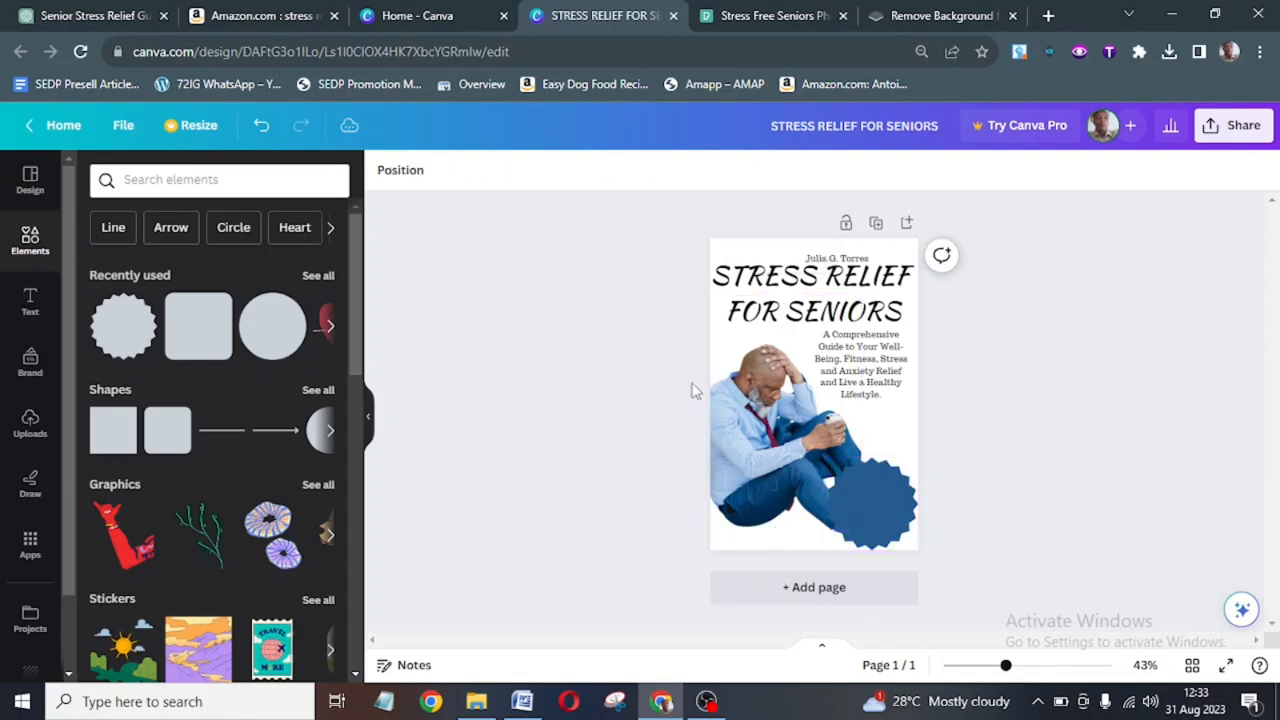
Check the bonus entries in the Word manuscript, then return to Canva and place a "BONUS" heading on the upper part of the badge.
{"action": "left_click", "coordinate": [534, 705]}
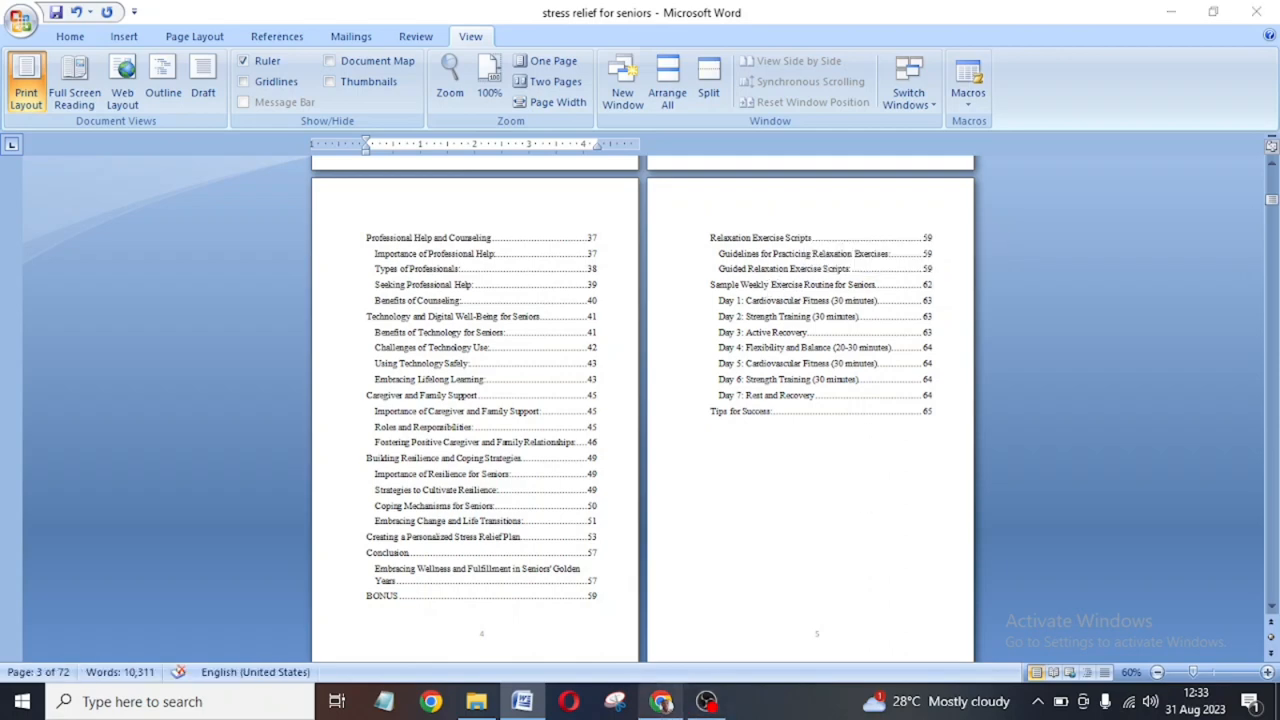
{"action": "key", "text": "alt+Tab"}
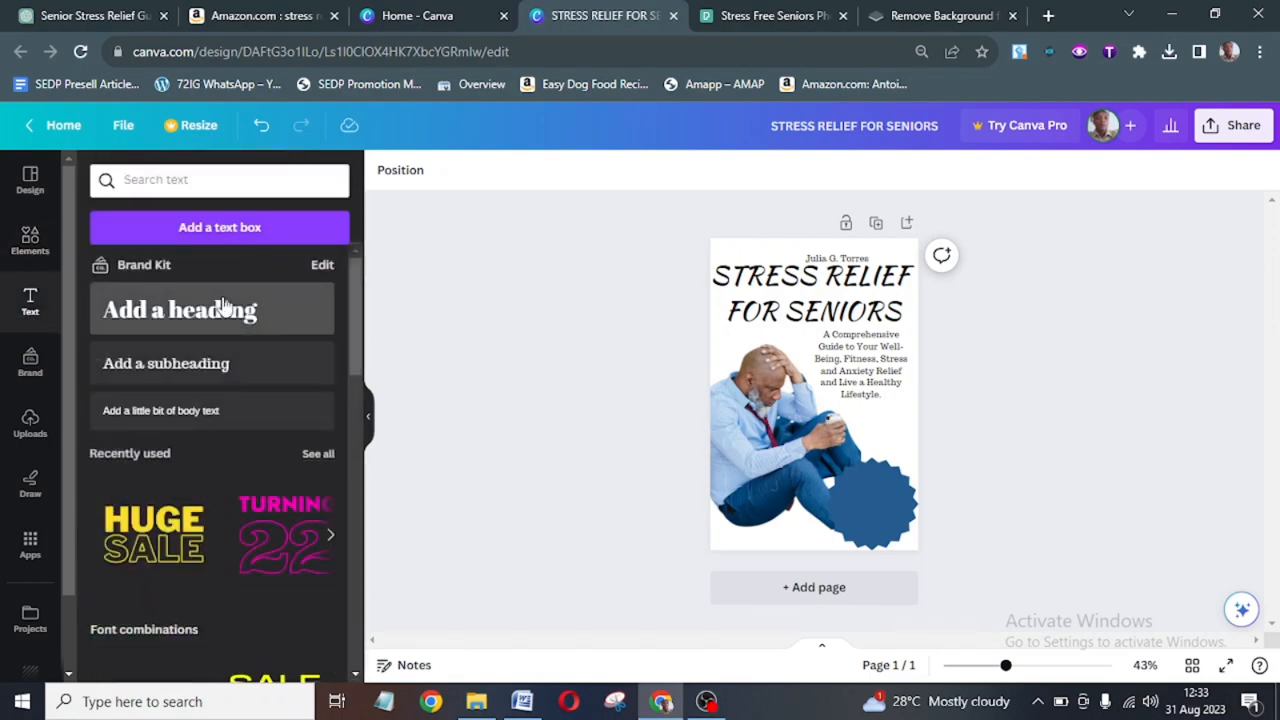
{"action": "left_click", "coordinate": [225, 308]}
{"action": "type", "text": "BONUS"}
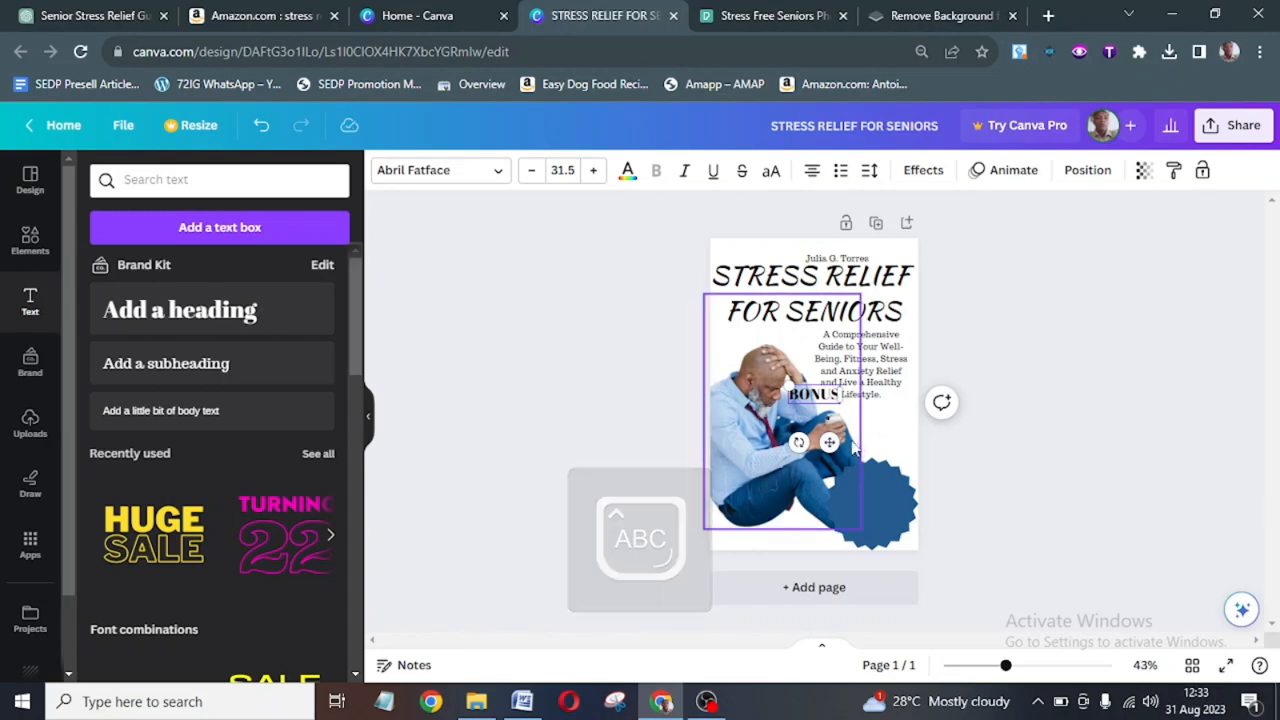
{"action": "left_click_drag", "start_coordinate": [832, 441], "coordinate": [893, 524]}
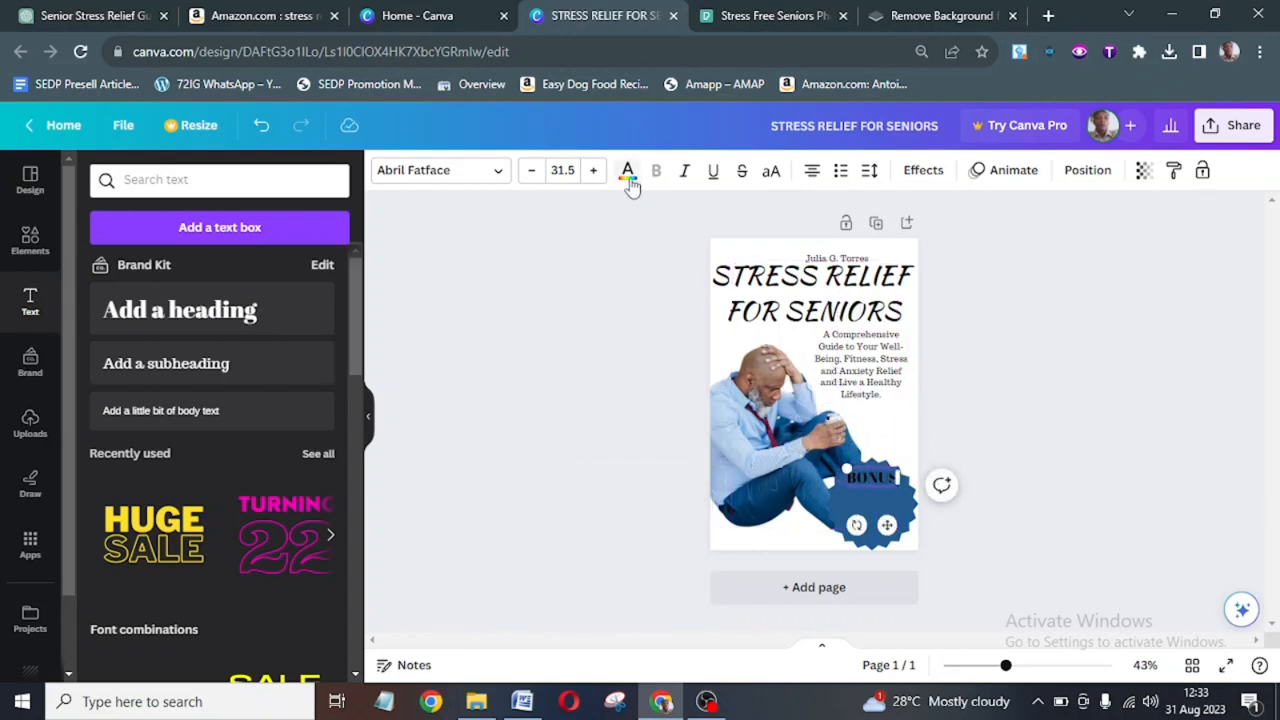
Set the text color of the "BONUS" heading on the badge to white (#ffffff).
{"action": "left_click", "coordinate": [627, 174]}
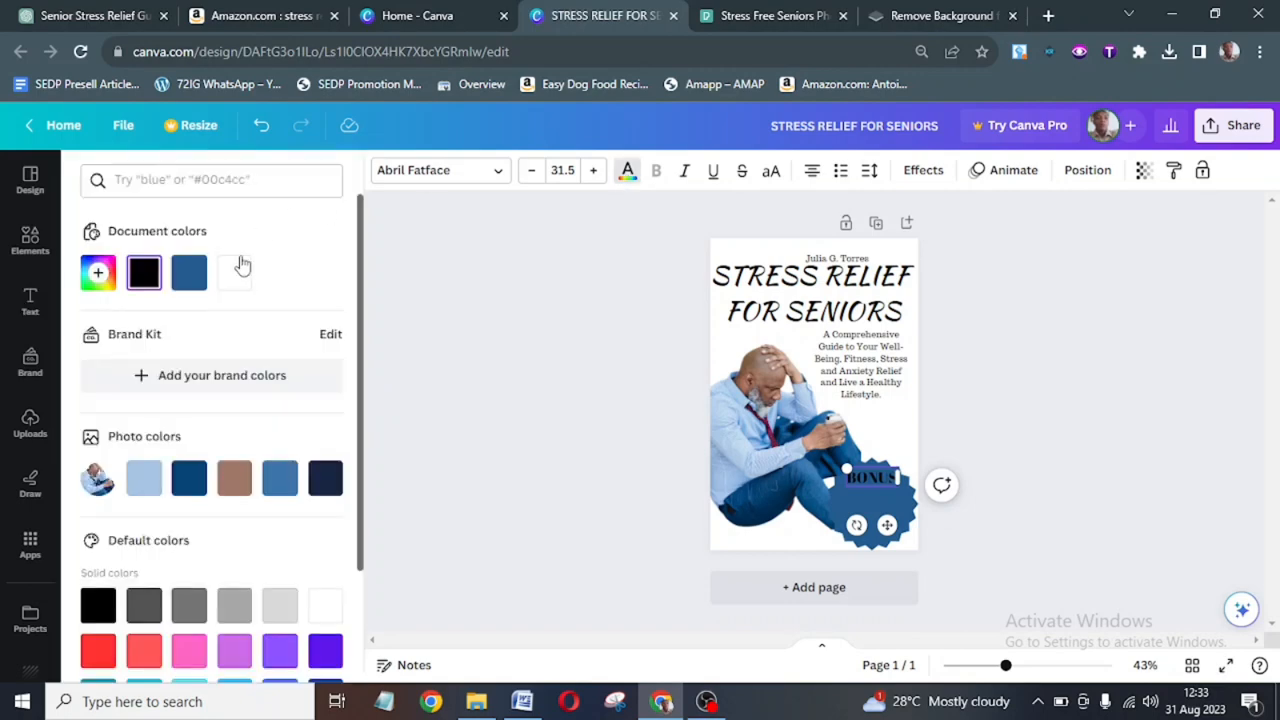
{"action": "left_click", "coordinate": [238, 279]}
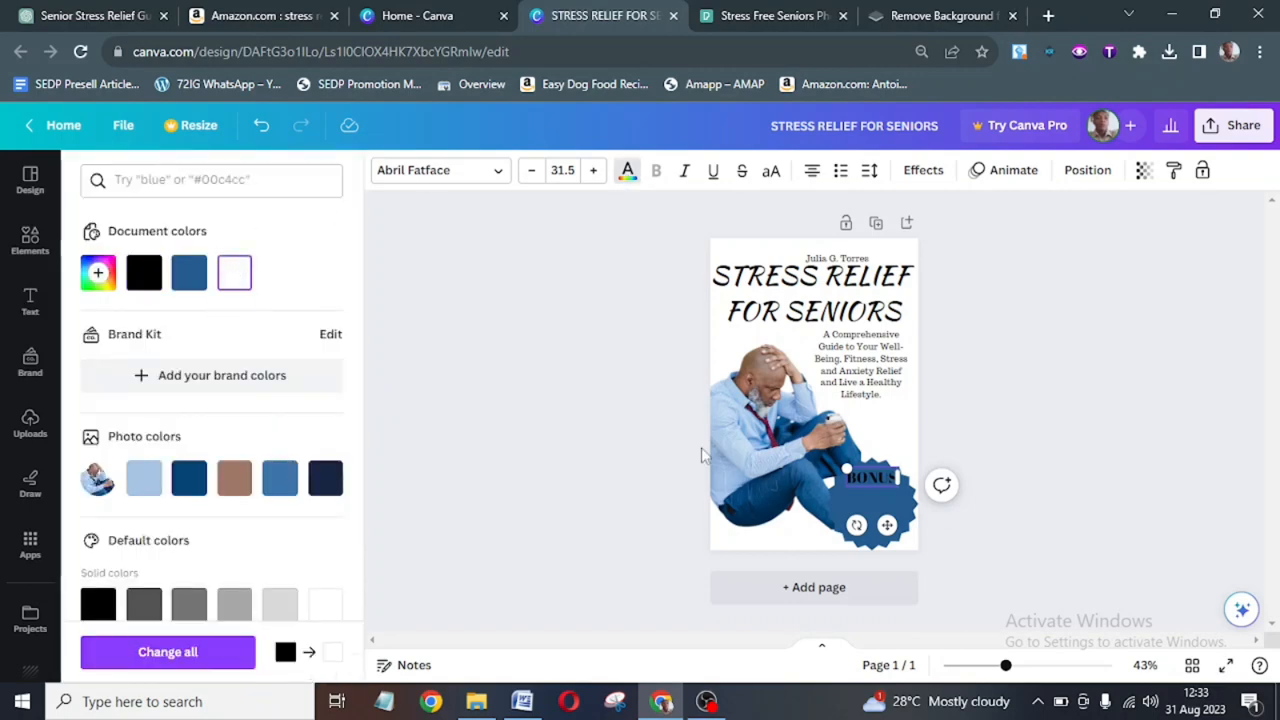
{"action": "double_click", "coordinate": [885, 484]}
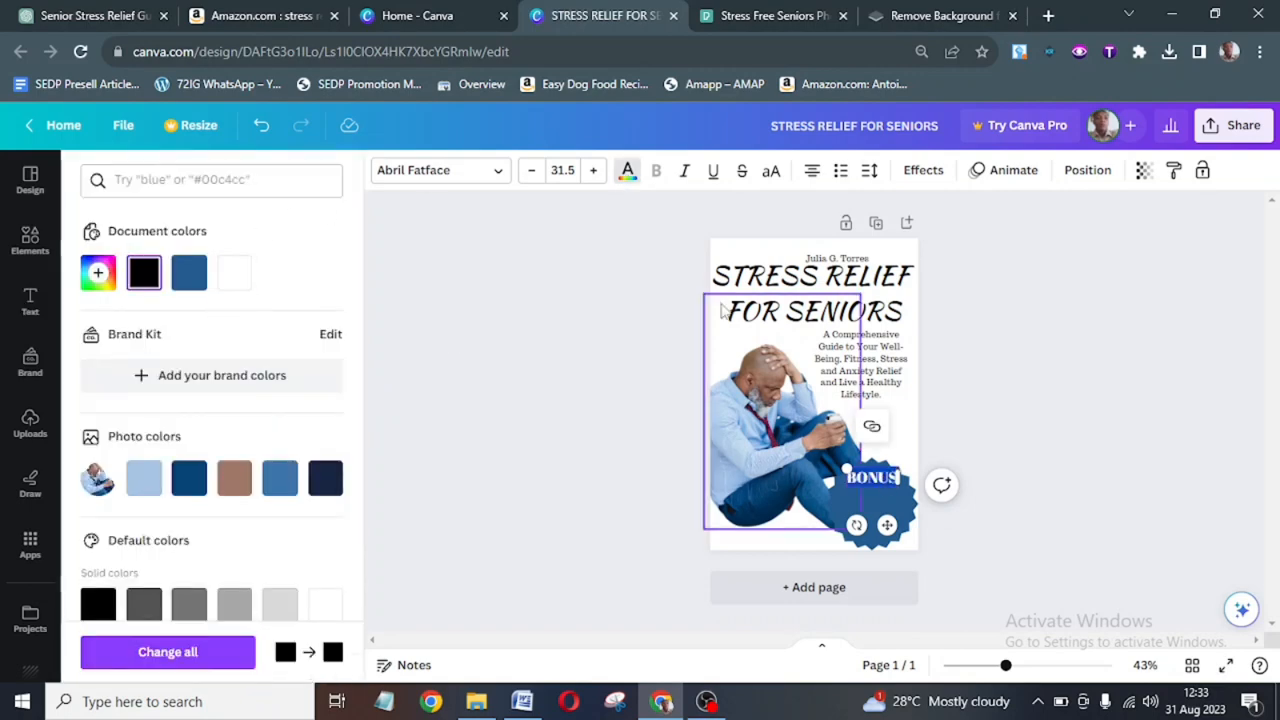
{"action": "left_click", "coordinate": [627, 184]}
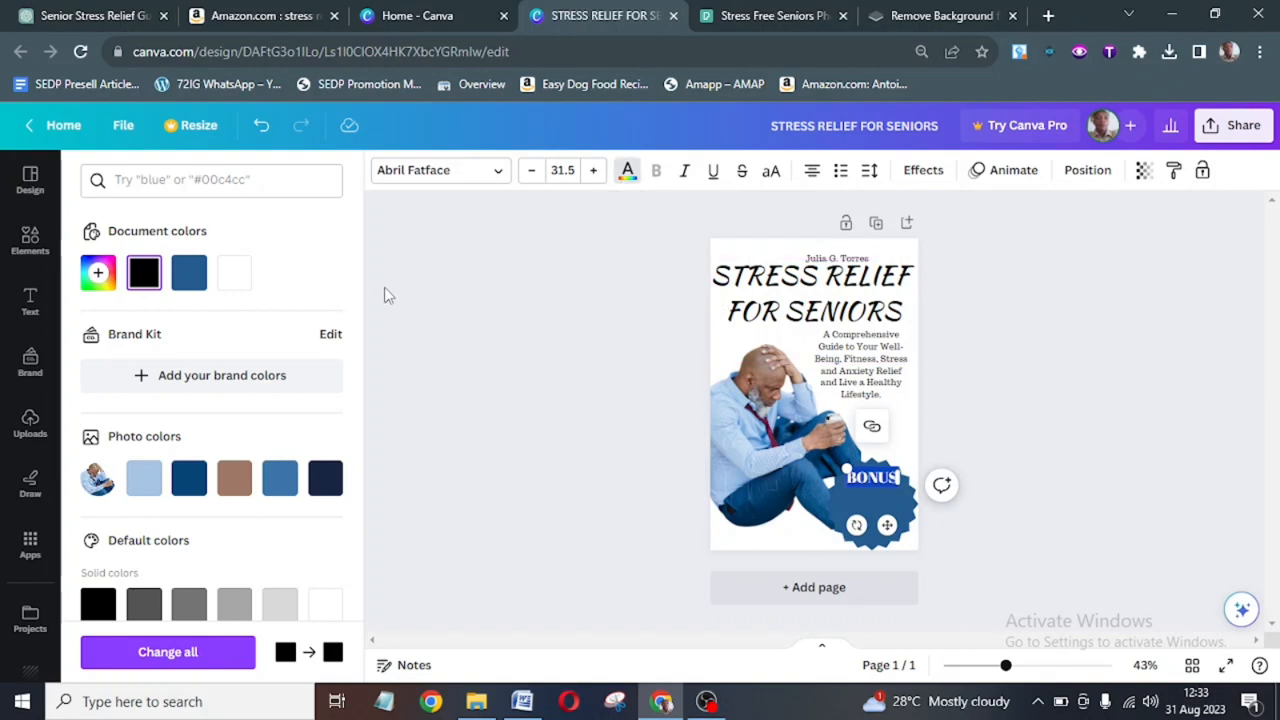
{"action": "left_click", "coordinate": [236, 278]}
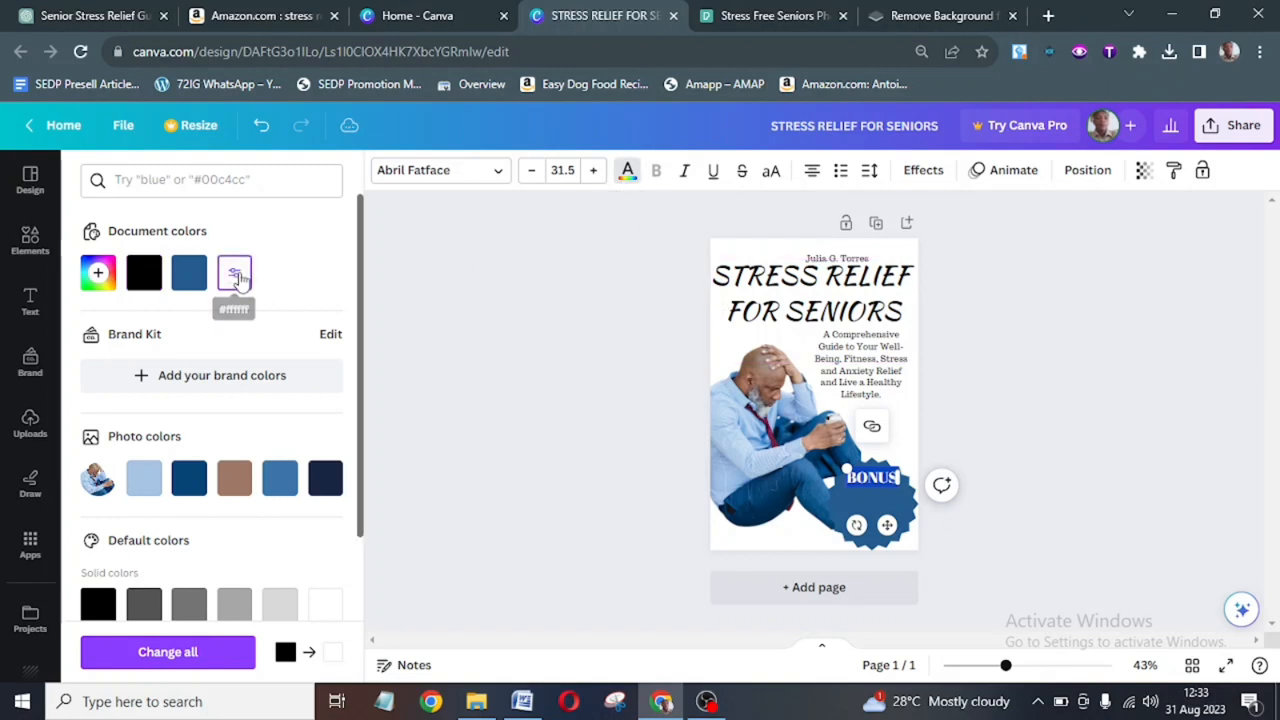
{"action": "left_click", "coordinate": [578, 414]}
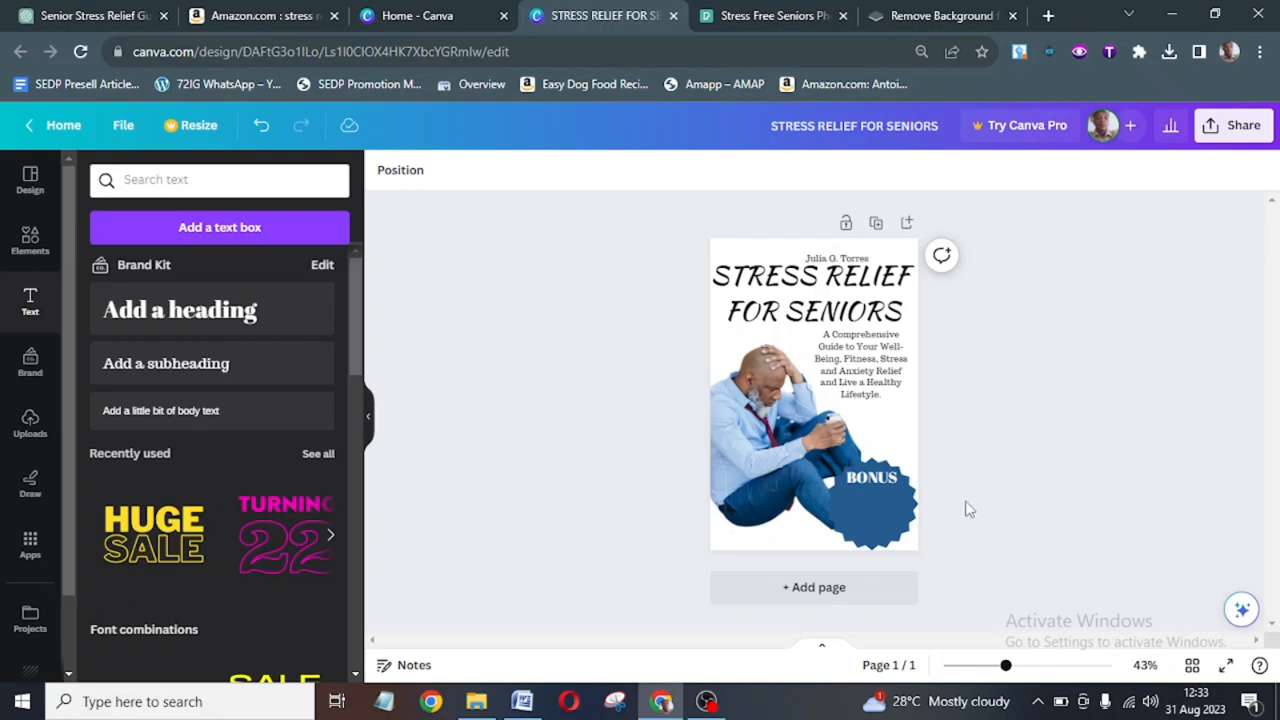
Increase the font size of the "BONUS" heading on the badge to 36.5.
{"action": "left_click", "coordinate": [896, 486]}
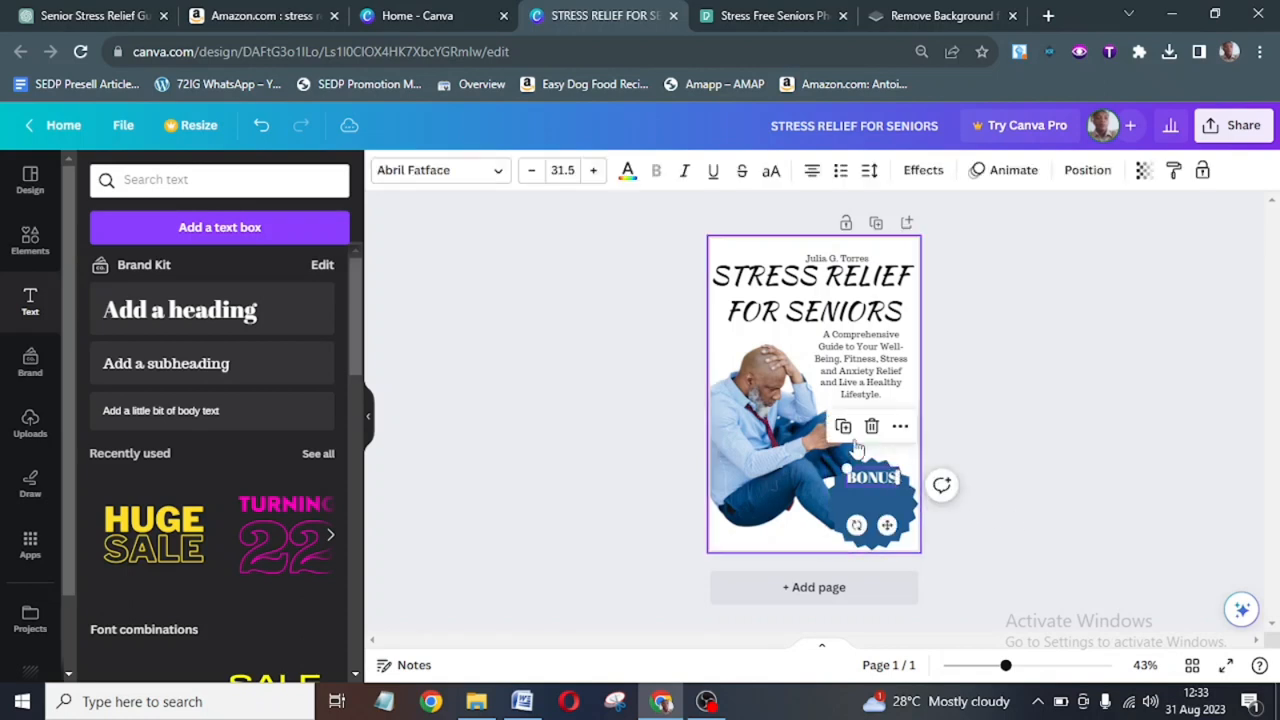
{"action": "left_click", "coordinate": [593, 170]}
{"action": "left_click", "coordinate": [593, 170]}
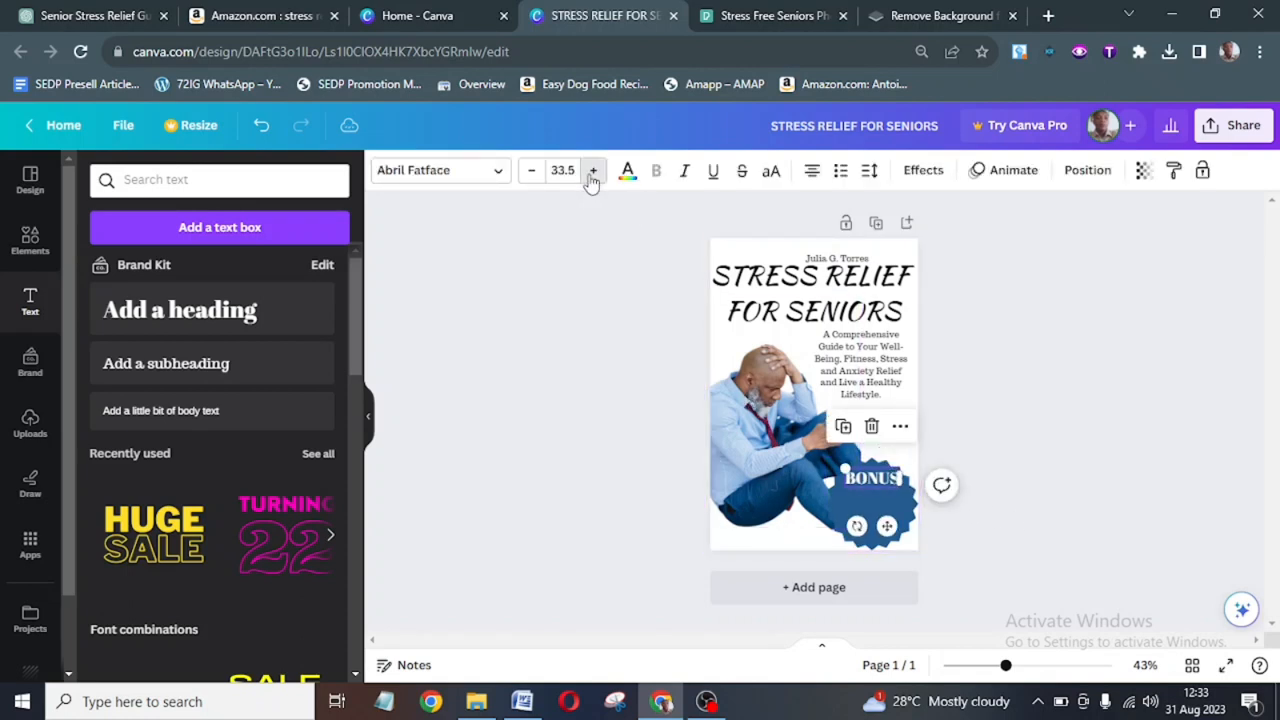
{"action": "left_click", "coordinate": [593, 170]}
{"action": "left_click", "coordinate": [593, 170]}
{"action": "left_click", "coordinate": [593, 170]}
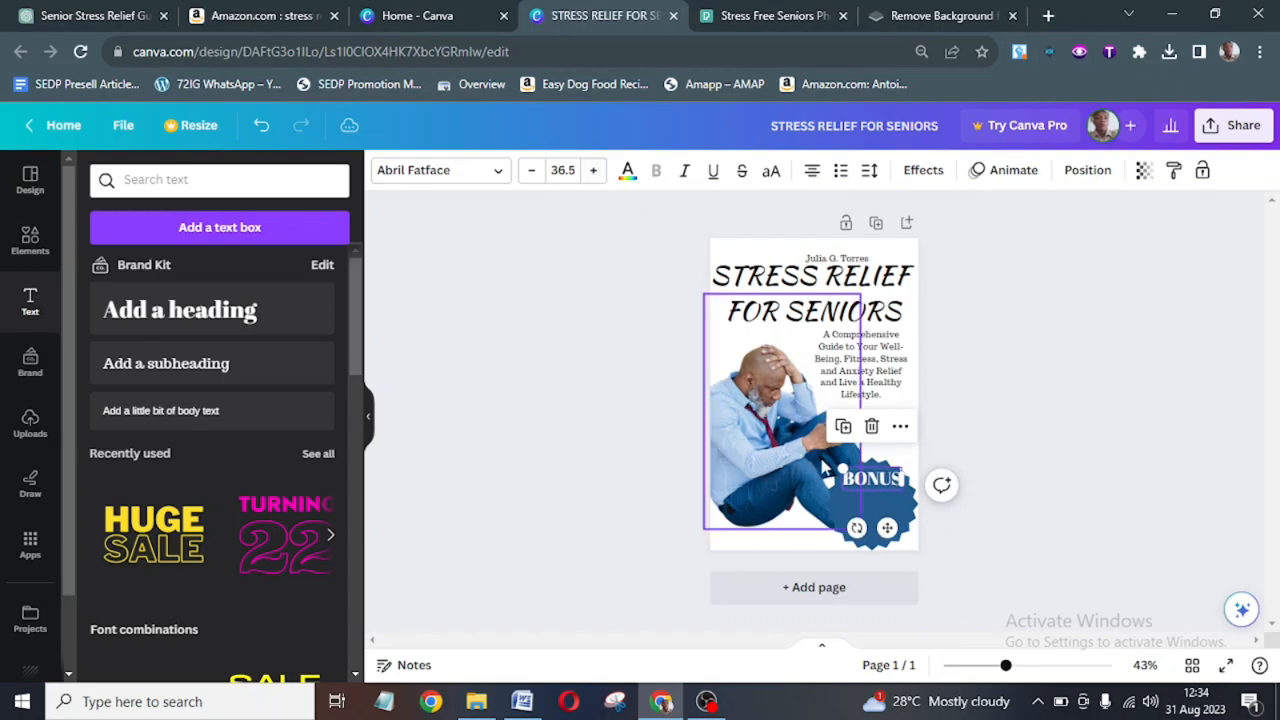
{"action": "left_click", "coordinate": [1047, 524]}
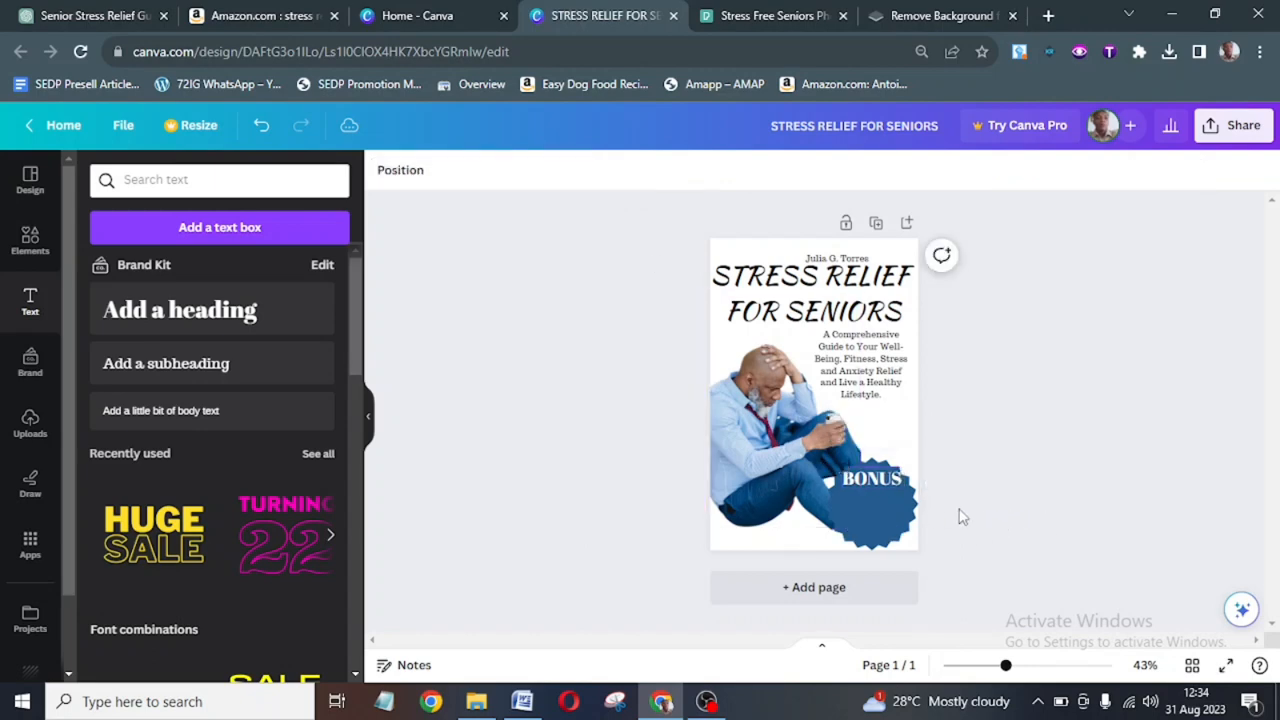
{"action": "left_click", "coordinate": [884, 487]}
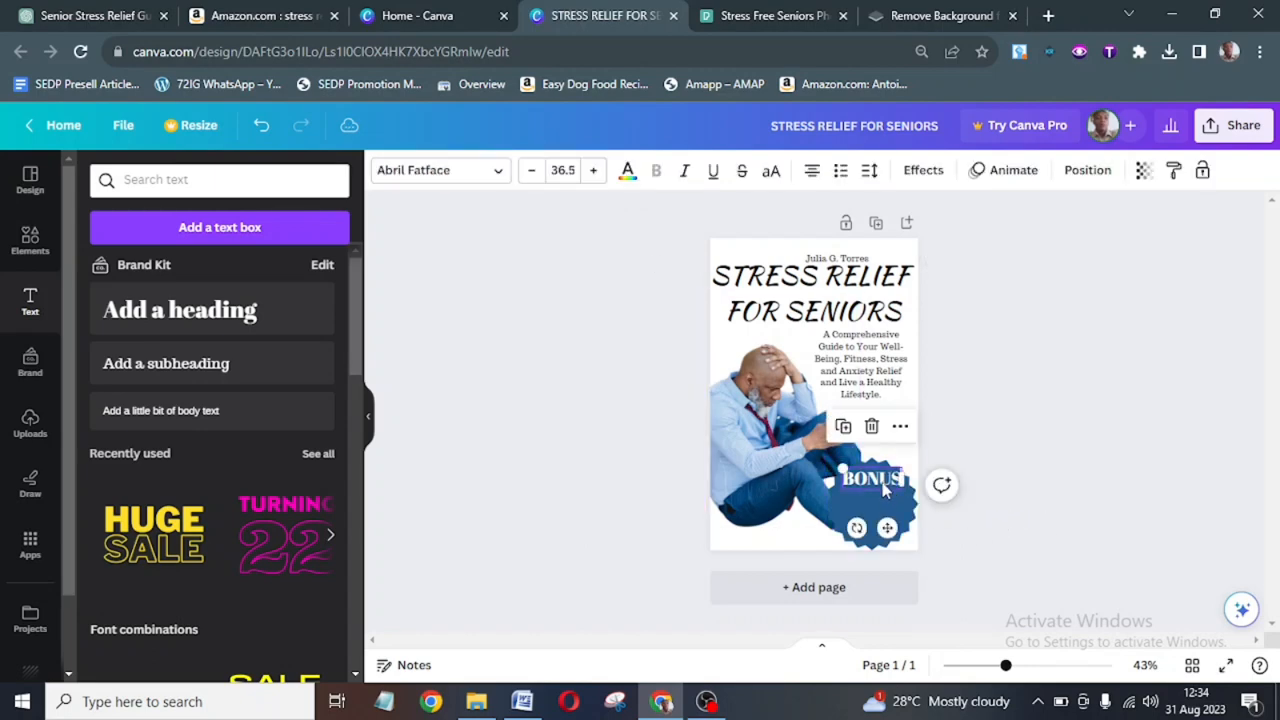
{"action": "left_click_drag", "start_coordinate": [884, 487], "coordinate": [880, 480]}
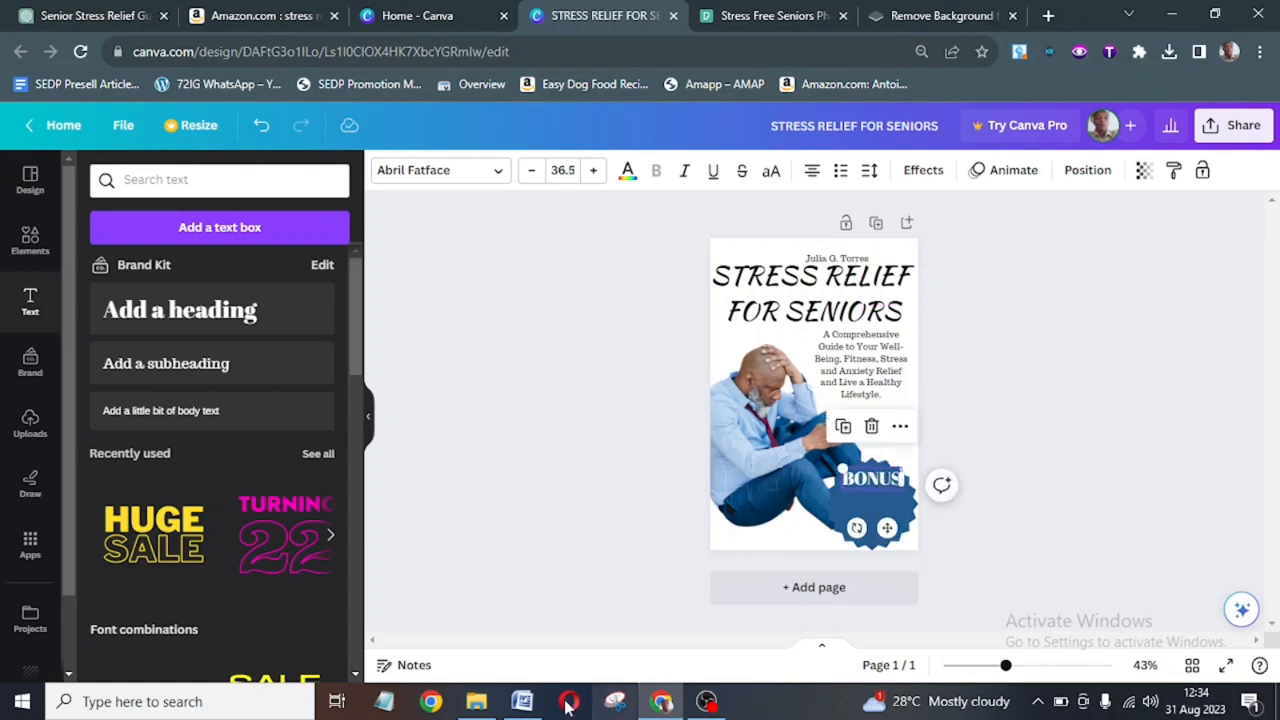
Copy "Weekly Exercise Routine" from the Word table of contents and paste it below "BONUS" on the badge in Canva.
{"action": "left_click", "coordinate": [522, 702]}
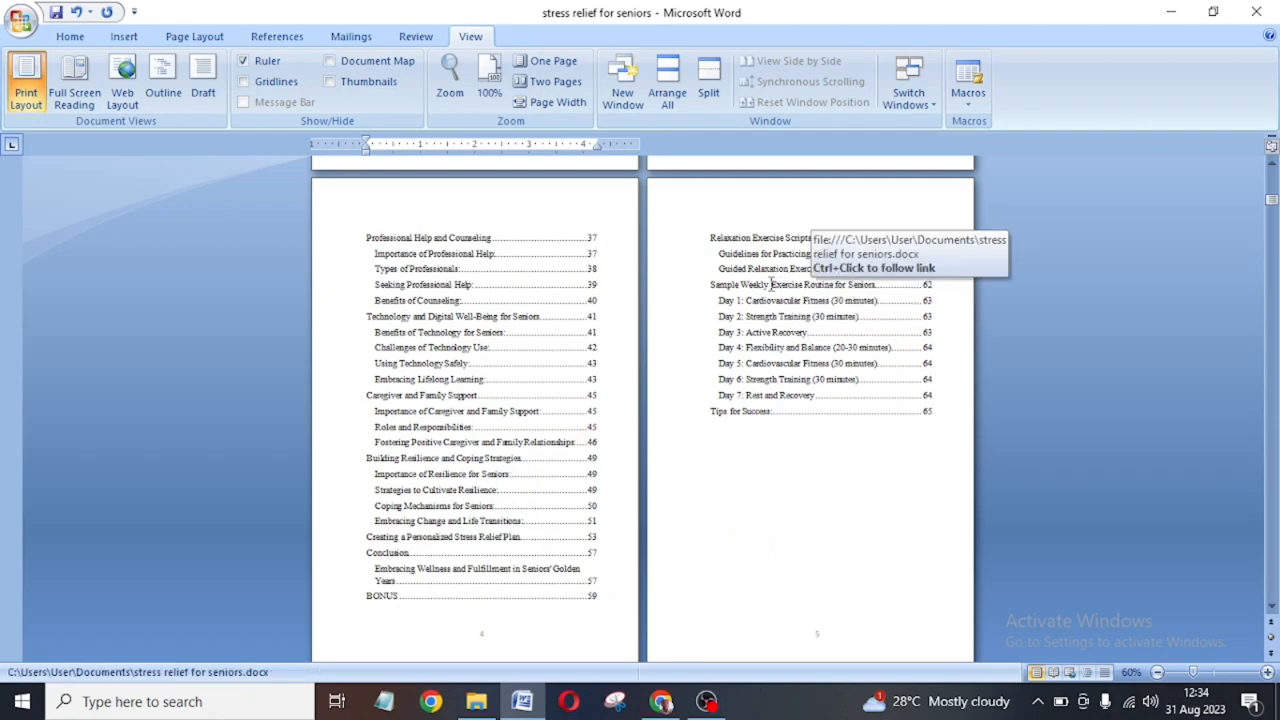
{"action": "left_click_drag", "start_coordinate": [746, 284], "coordinate": [822, 283]}
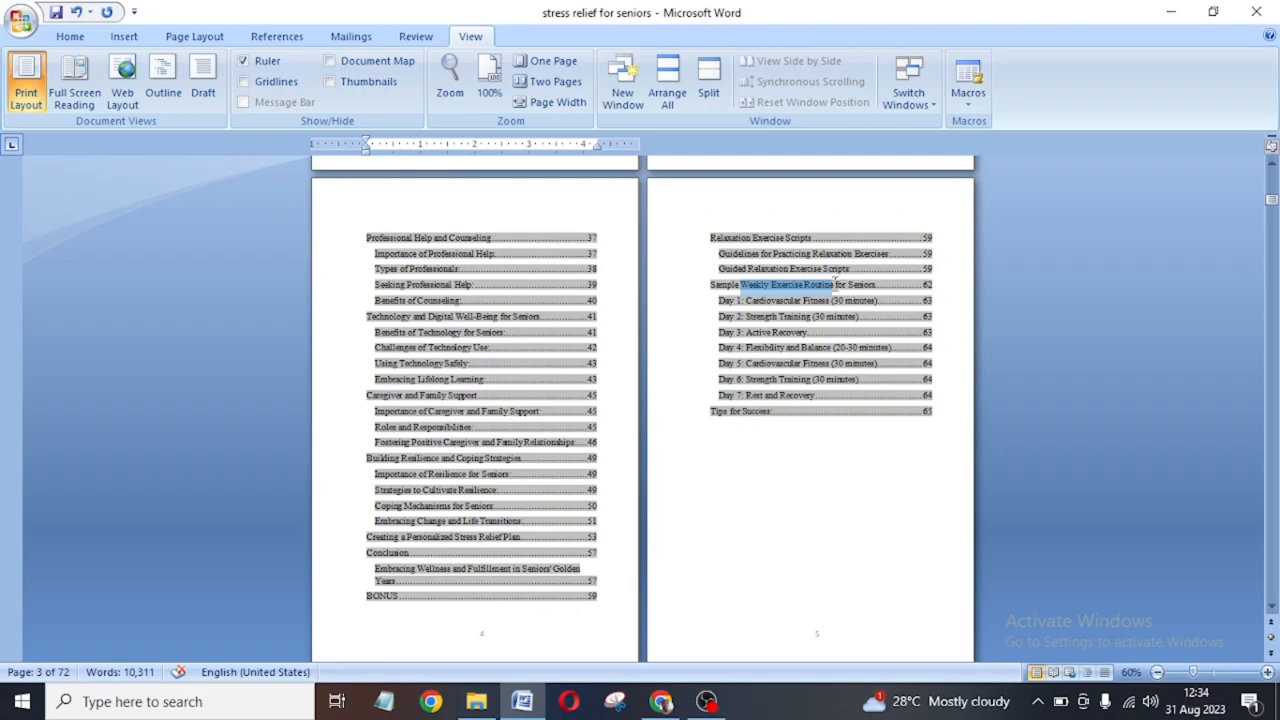
{"action": "left_click_drag", "start_coordinate": [836, 284], "coordinate": [836, 286]}
{"action": "key", "text": "ctrl+c"}
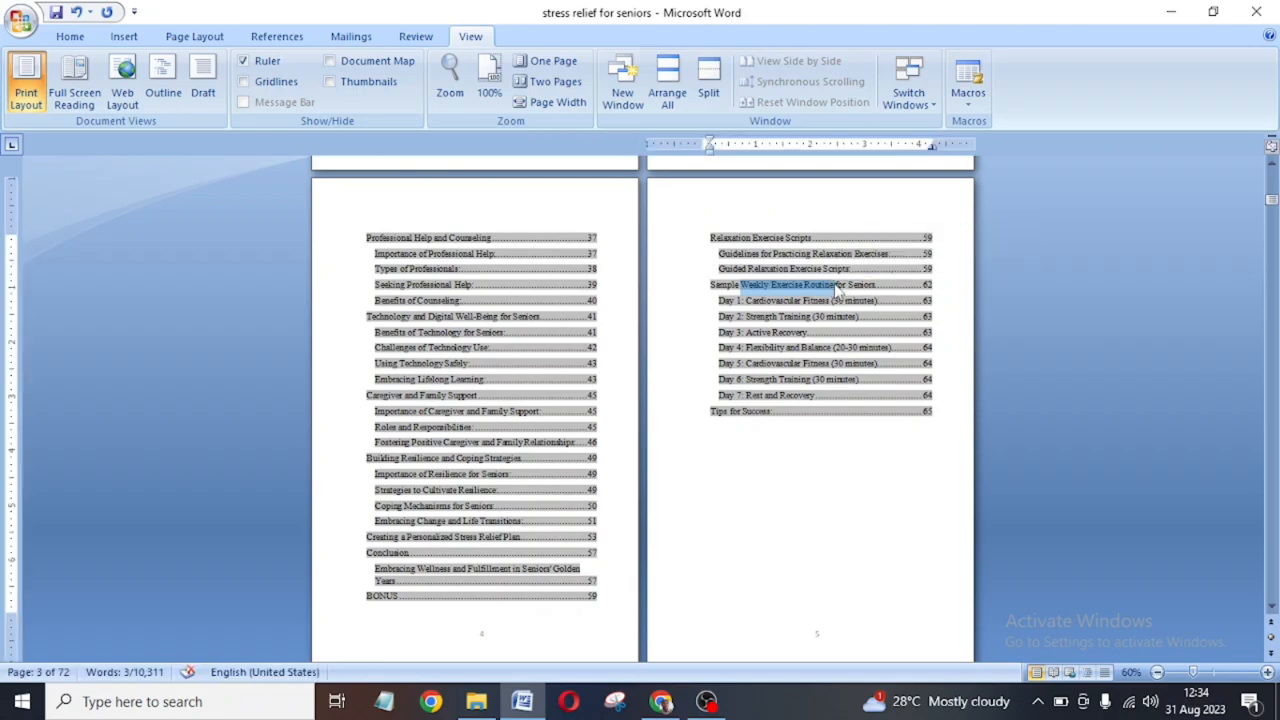
{"action": "left_click", "coordinate": [661, 701]}
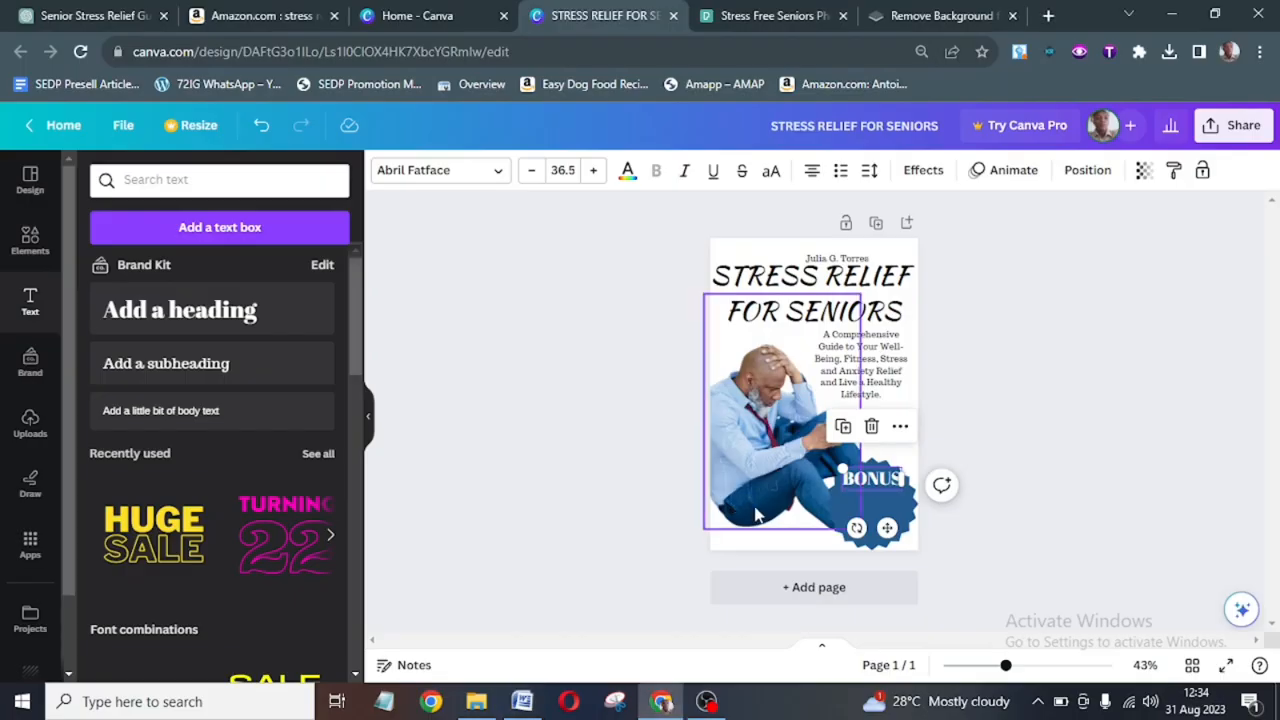
{"action": "key", "text": "ctrl+v"}
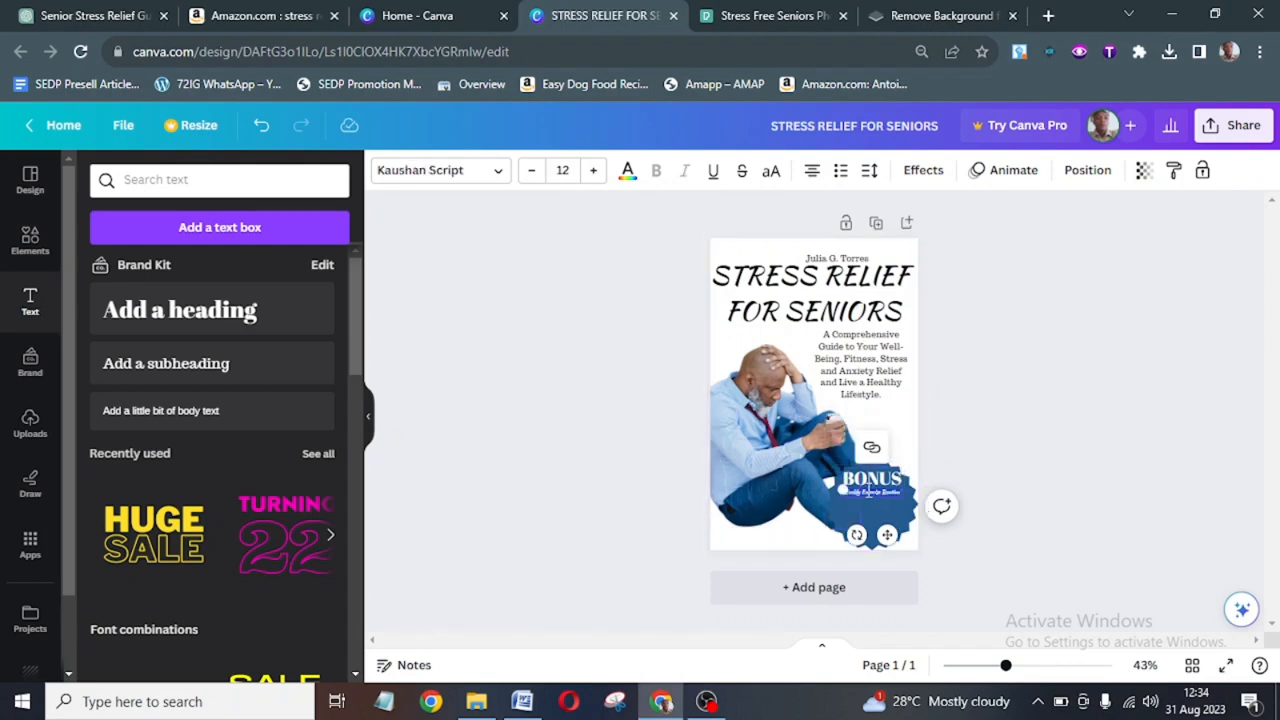
Set the "Weekly Exercise Routine" text to size 21, widen its box to fit two lines and center it under "BONUS".
{"action": "left_click", "coordinate": [593, 170]}
{"action": "left_click", "coordinate": [593, 170]}
{"action": "left_click", "coordinate": [593, 170]}
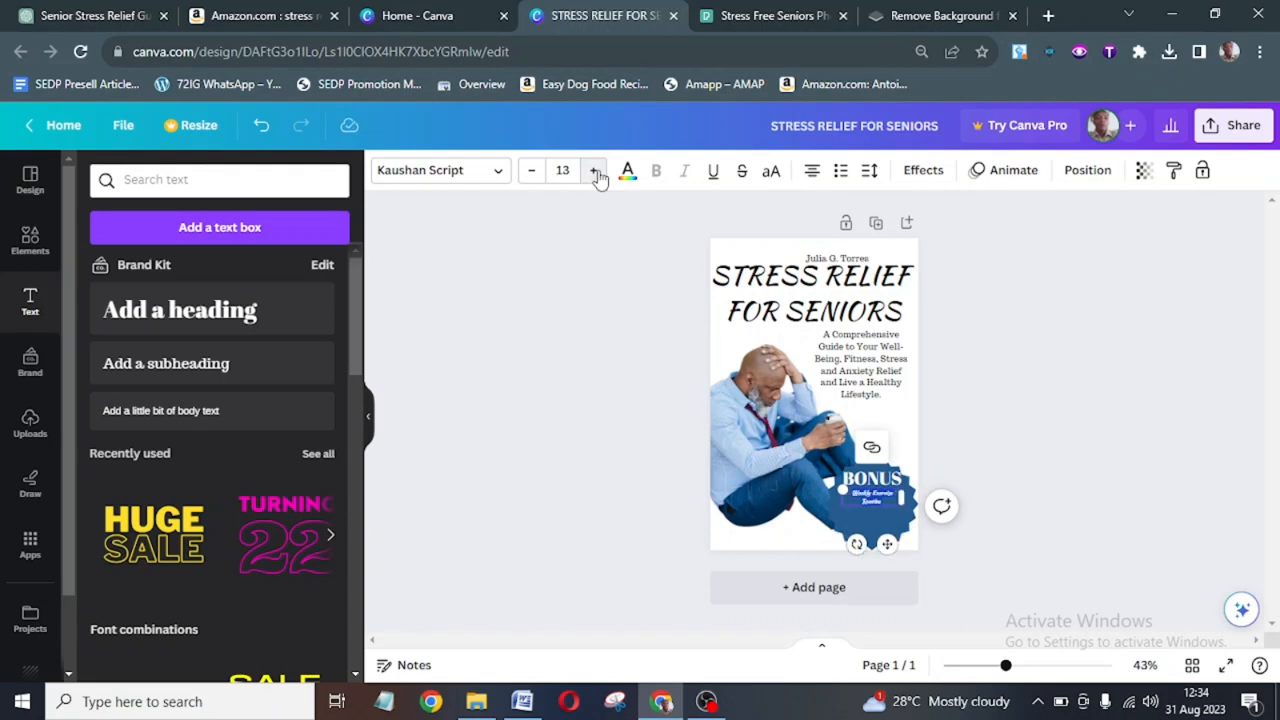
{"action": "left_click", "coordinate": [594, 171]}
{"action": "left_click", "coordinate": [594, 171]}
{"action": "left_click", "coordinate": [594, 171]}
{"action": "left_click", "coordinate": [594, 171]}
{"action": "left_click", "coordinate": [594, 171]}
{"action": "left_click", "coordinate": [594, 171]}
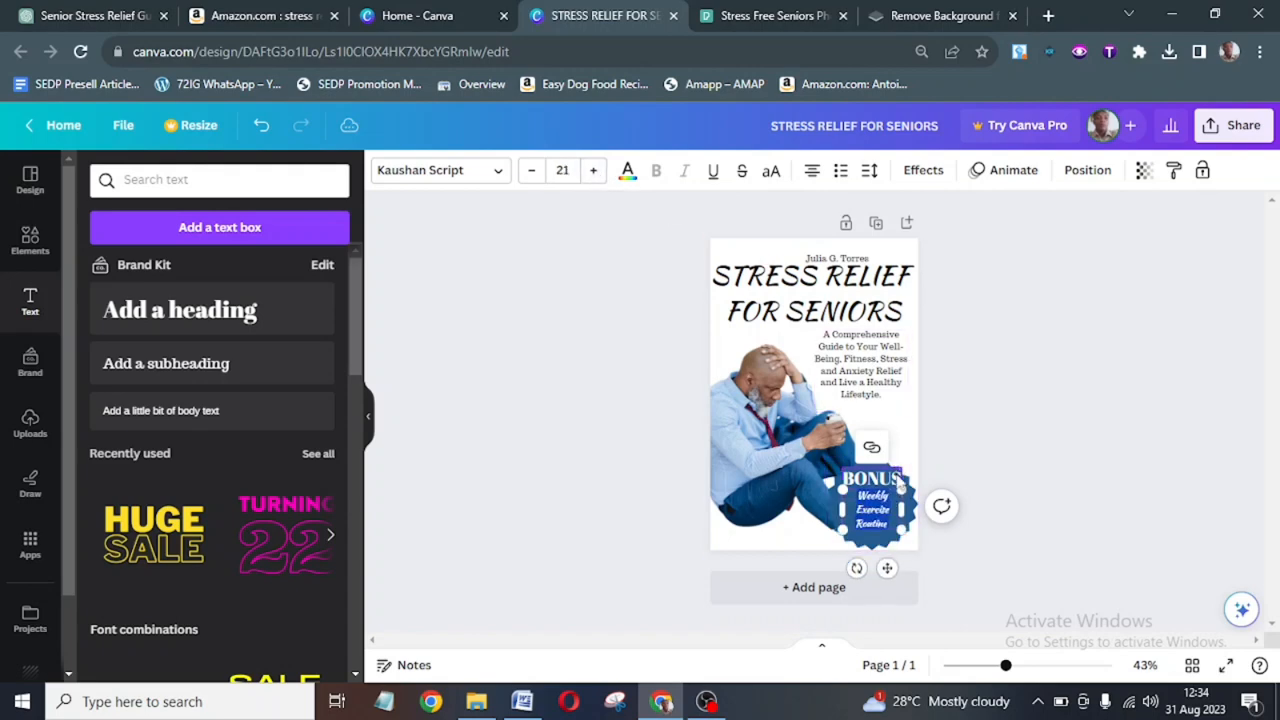
{"action": "left_click_drag", "start_coordinate": [912, 510], "coordinate": [924, 510]}
{"action": "left_click_drag", "start_coordinate": [893, 551], "coordinate": [886, 551]}
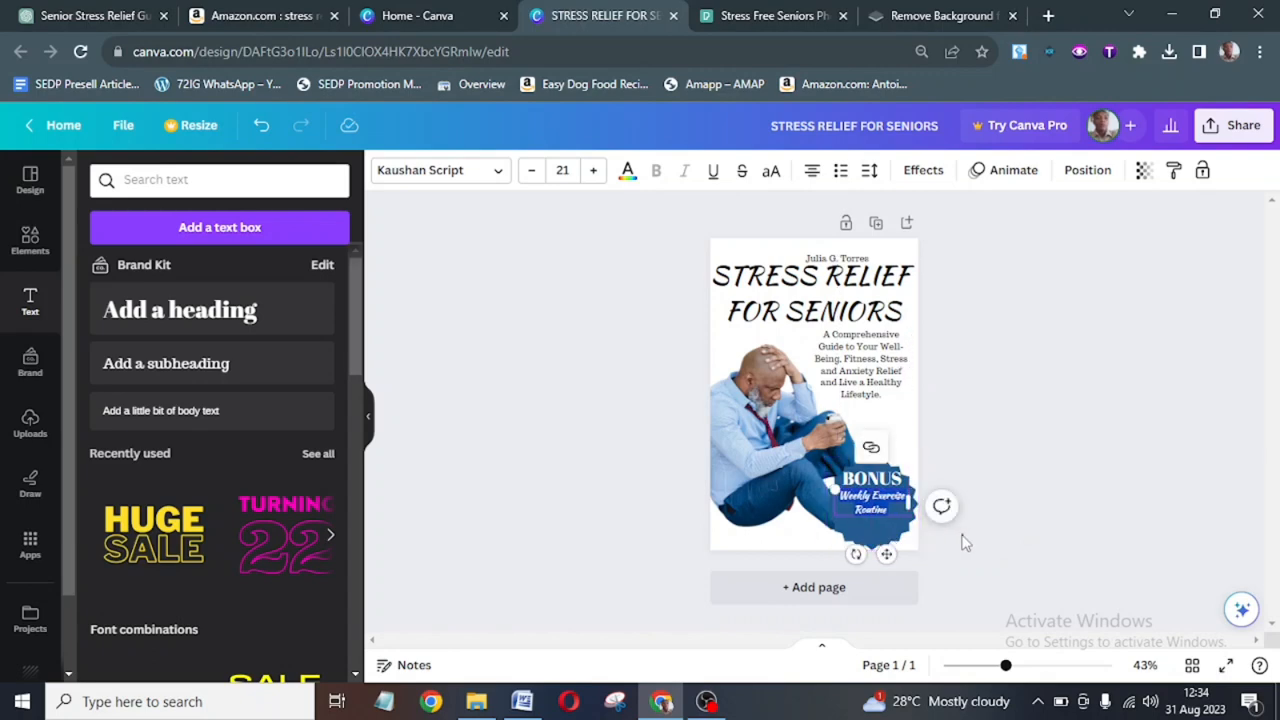
{"action": "left_click", "coordinate": [965, 542]}
{"action": "left_click", "coordinate": [895, 510]}
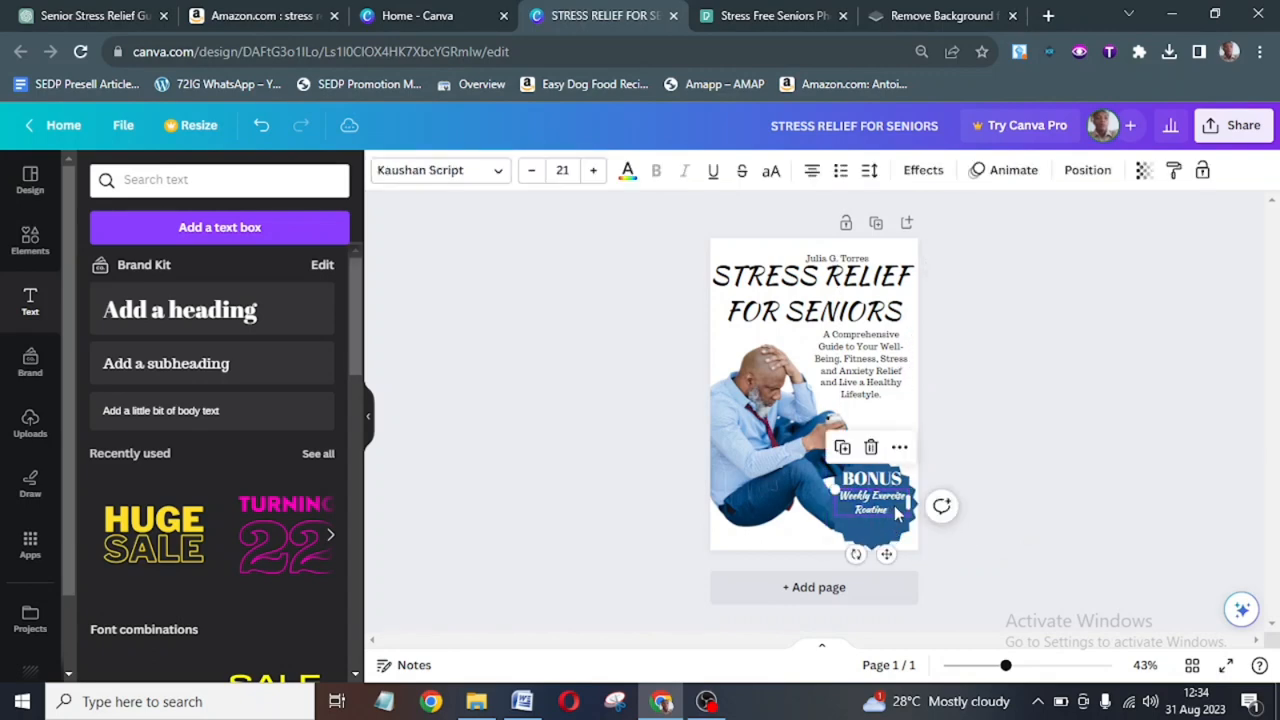
{"action": "key", "text": "BackSpace"}
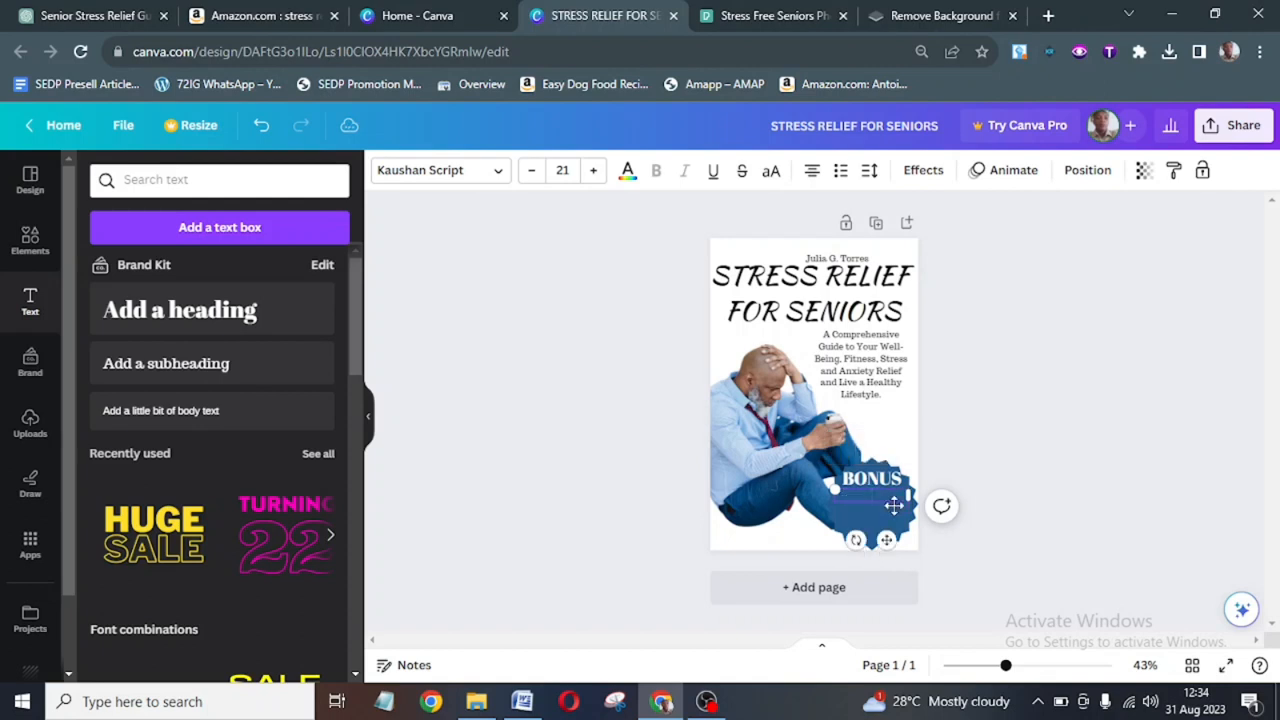
{"action": "key", "text": "ctrl+z"}
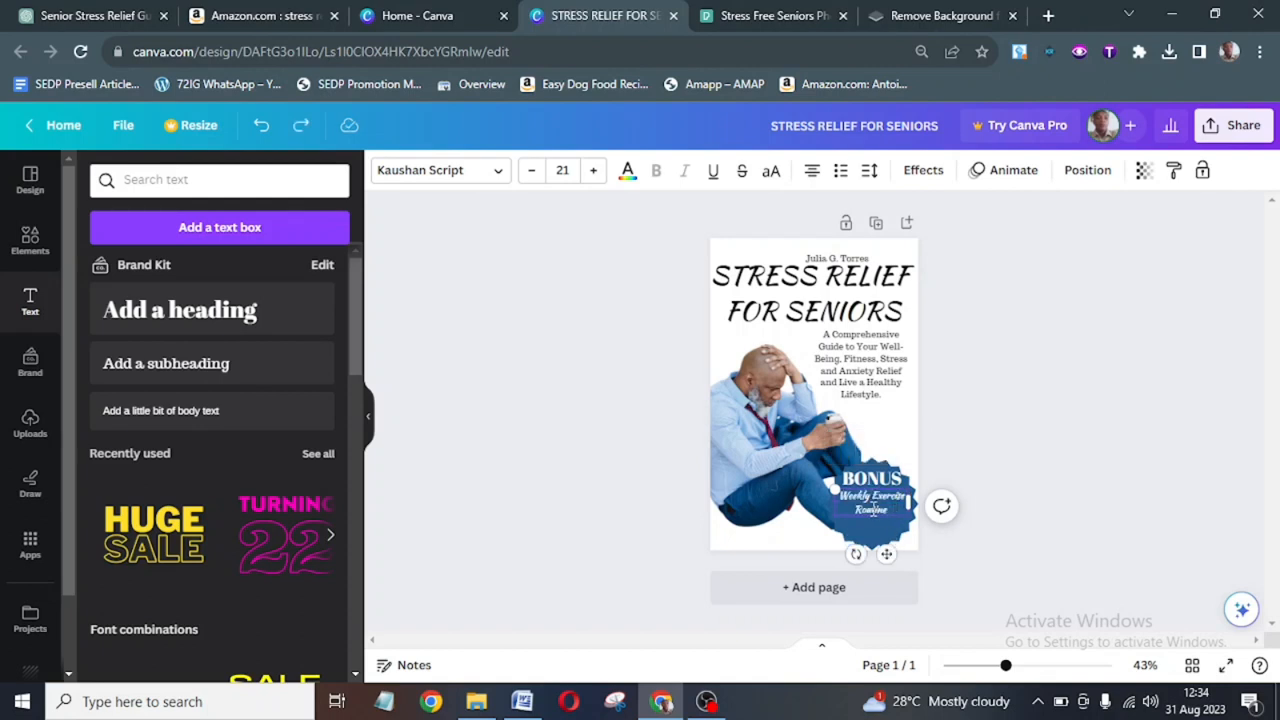
Switch to the Word manuscript to look through the bonus section of the table of contents again.
{"action": "left_click", "coordinate": [518, 703]}
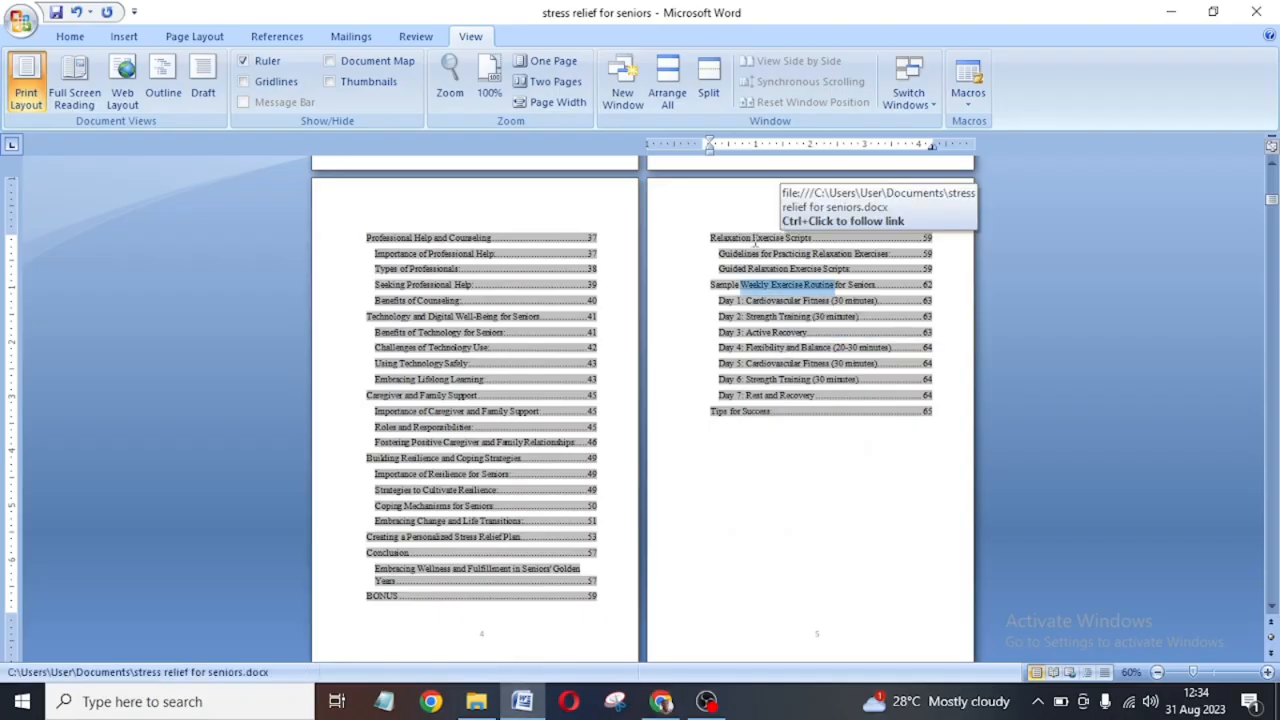
Switch to the Canva cover and insert "and Relaxation" before "Routine" in the BONUS badge text.
{"action": "left_click_drag", "start_coordinate": [754, 243], "coordinate": [708, 248]}
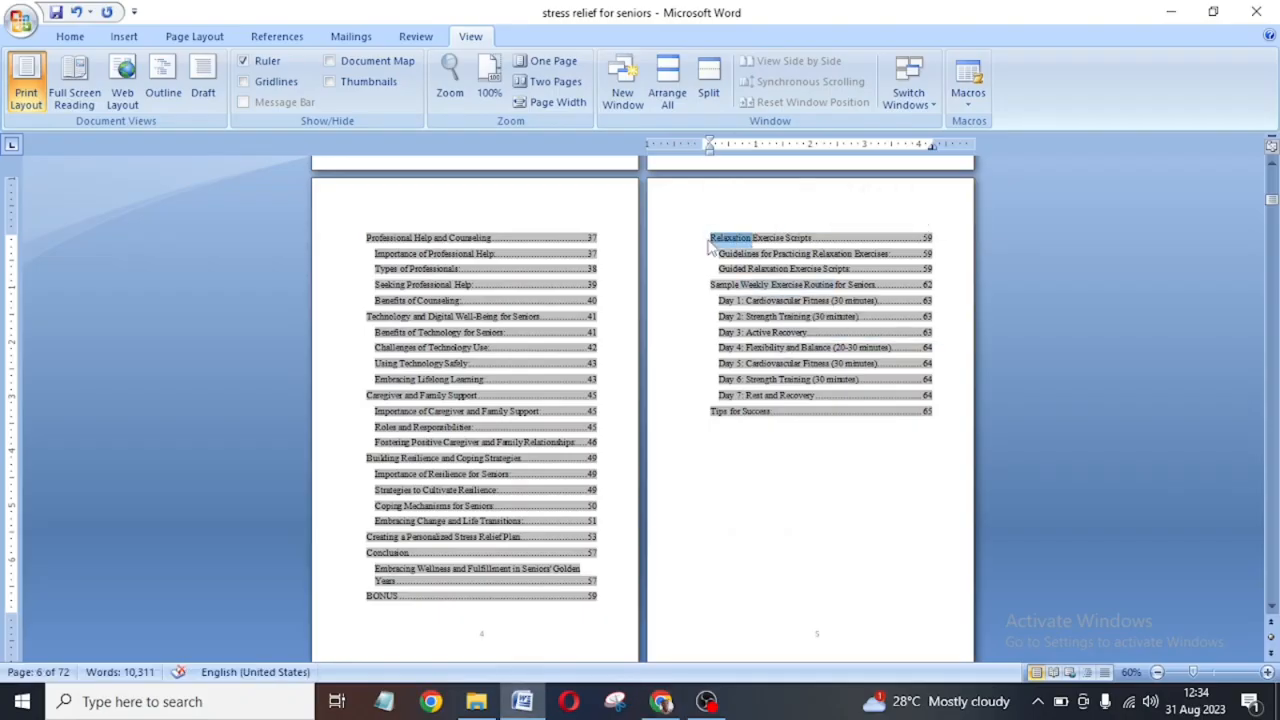
{"action": "left_click", "coordinate": [661, 701]}
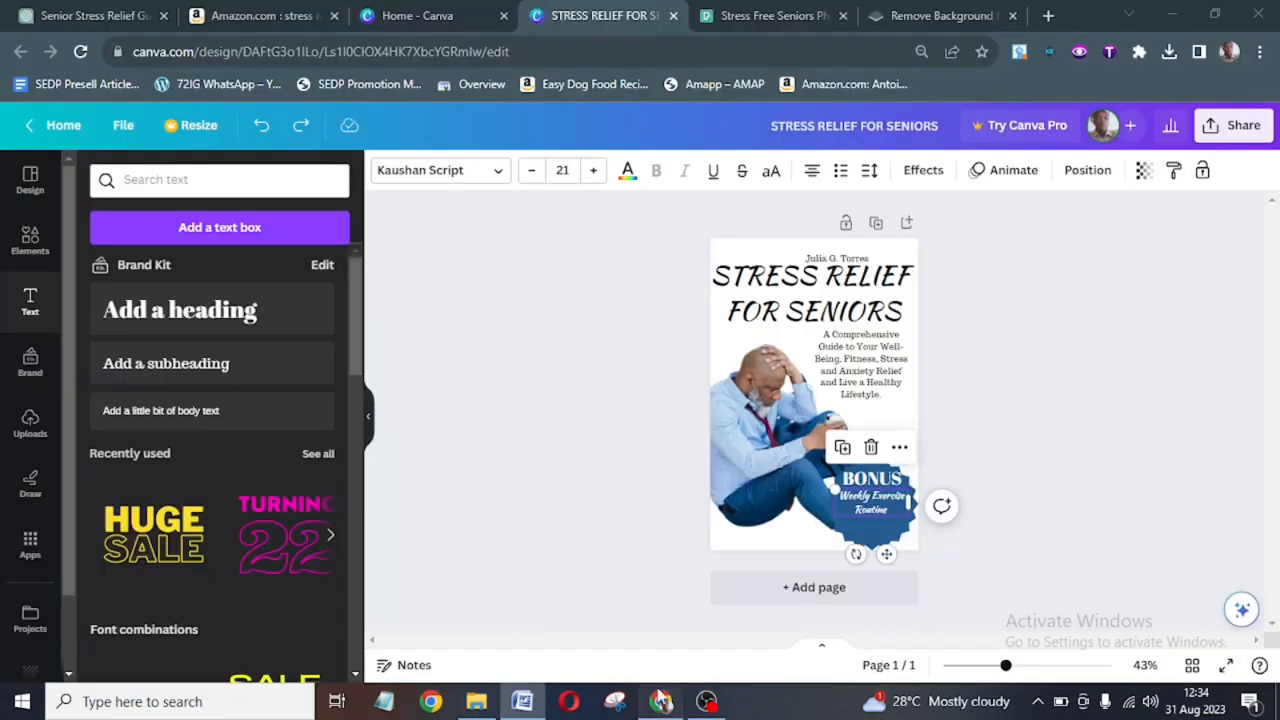
{"action": "double_click", "coordinate": [864, 512]}
{"action": "left_click", "coordinate": [859, 507]}
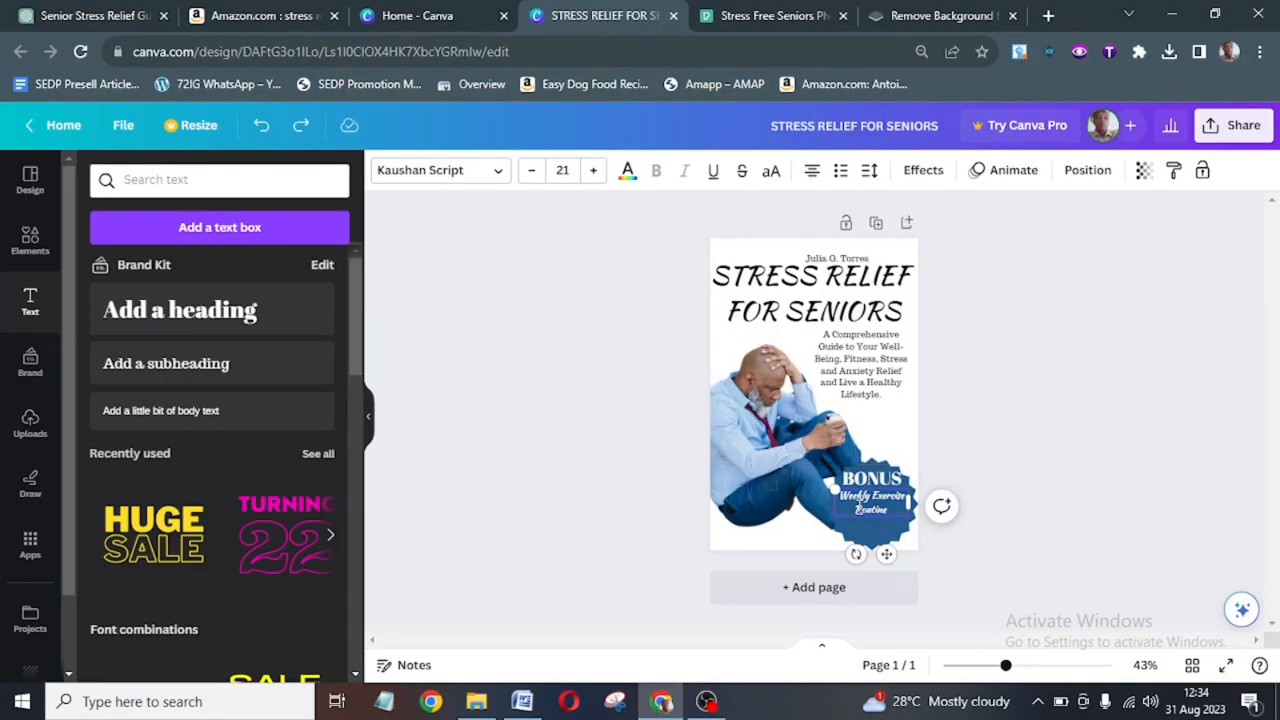
{"action": "type", "text": "and "}
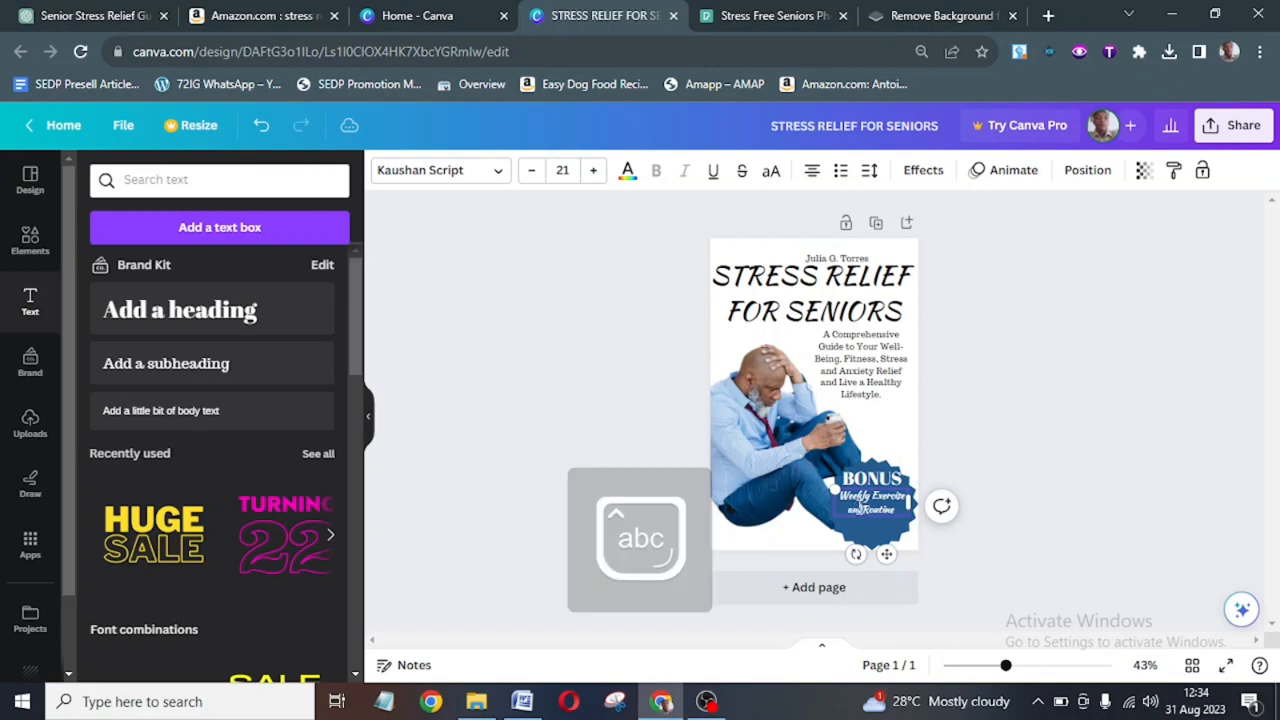
{"action": "type", "text": "Relaxation"}
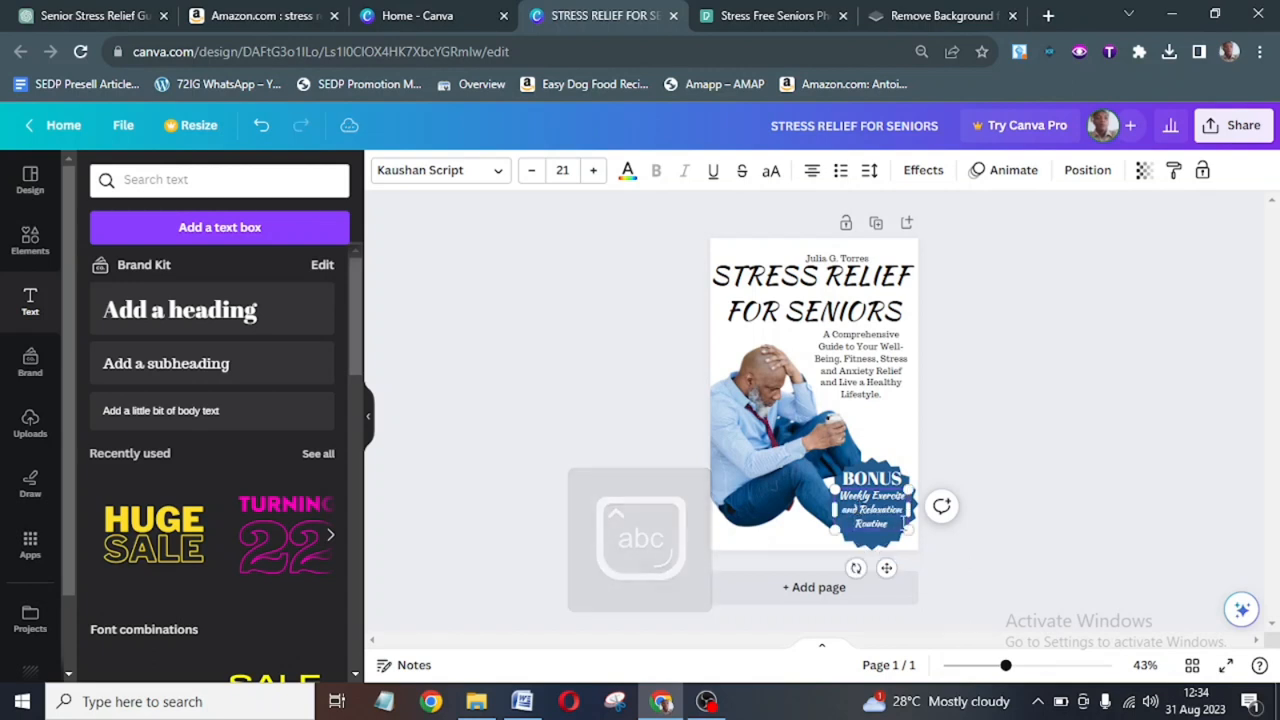
{"action": "left_click", "coordinate": [1010, 548]}
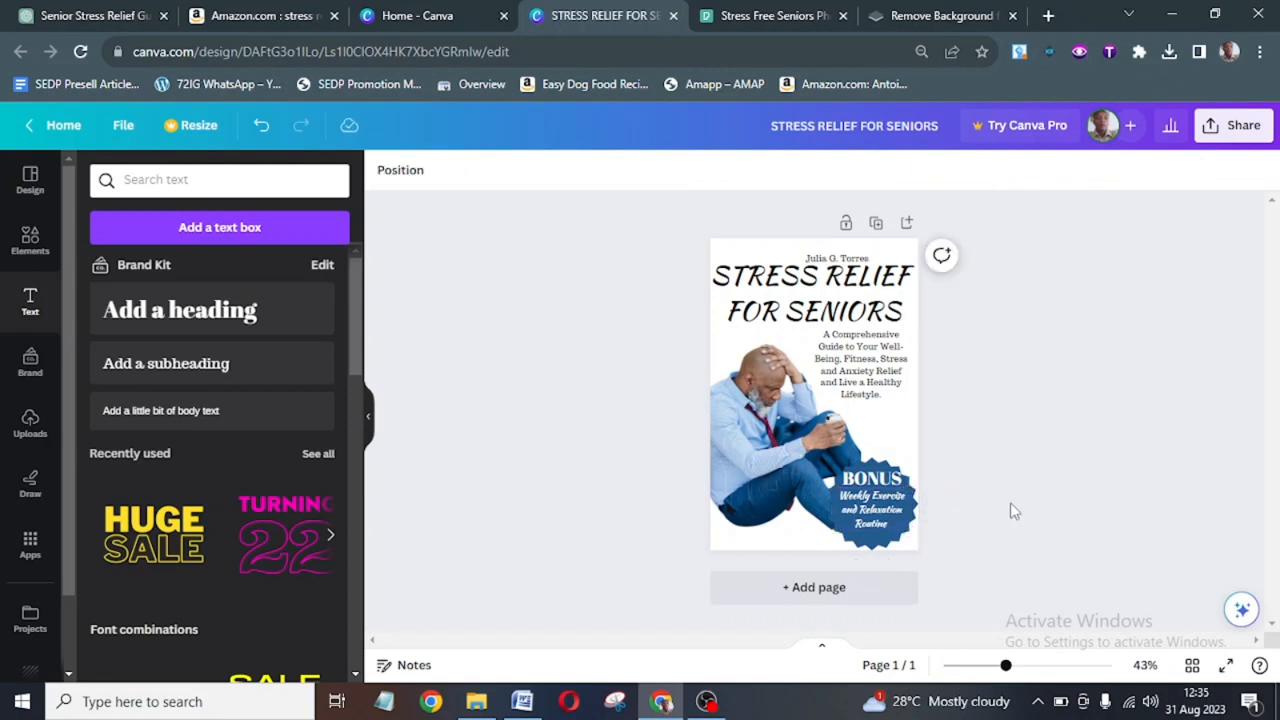
Set the cover's page background to the light blue from the photo colors.
{"action": "left_click", "coordinate": [914, 428]}
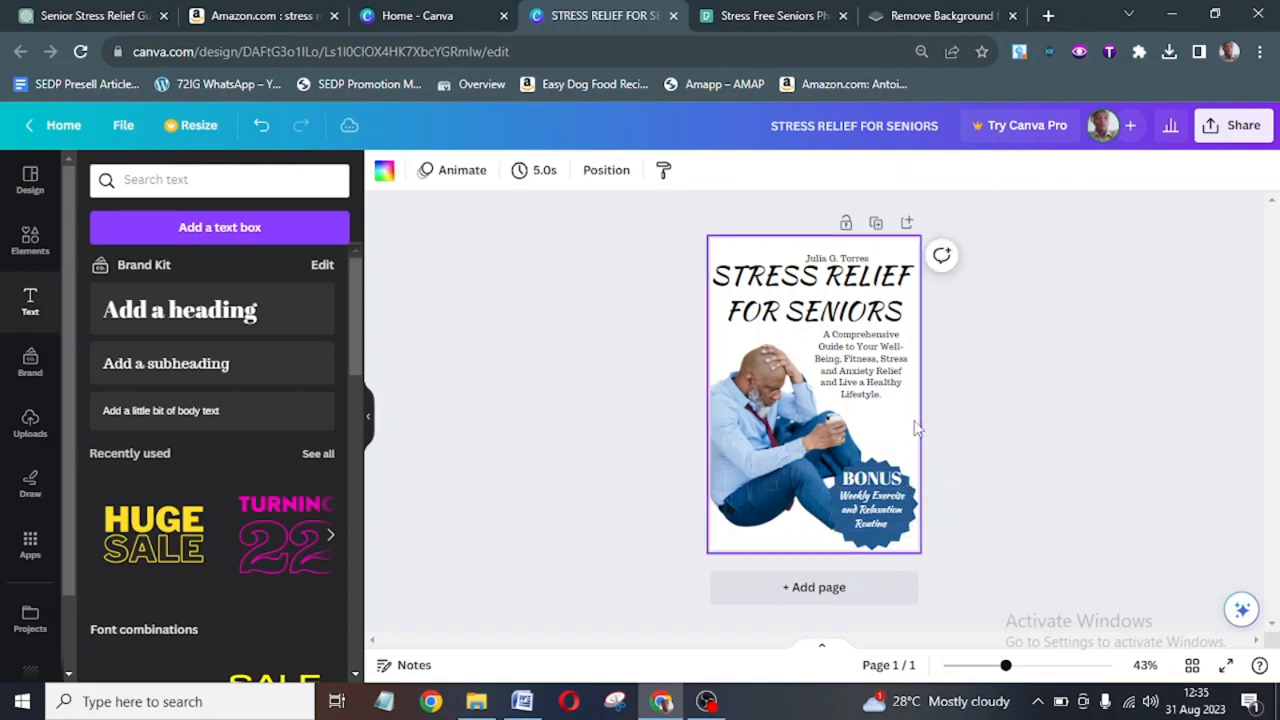
{"action": "left_click", "coordinate": [385, 170]}
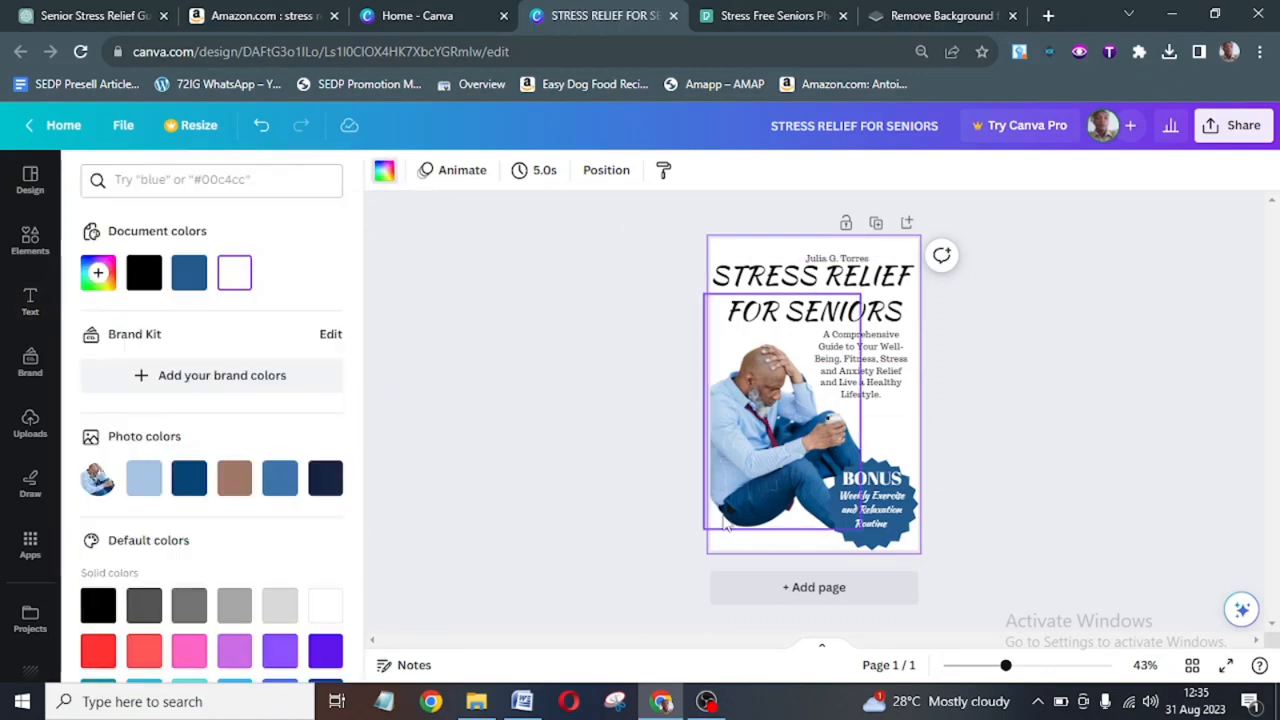
{"action": "left_click", "coordinate": [234, 479]}
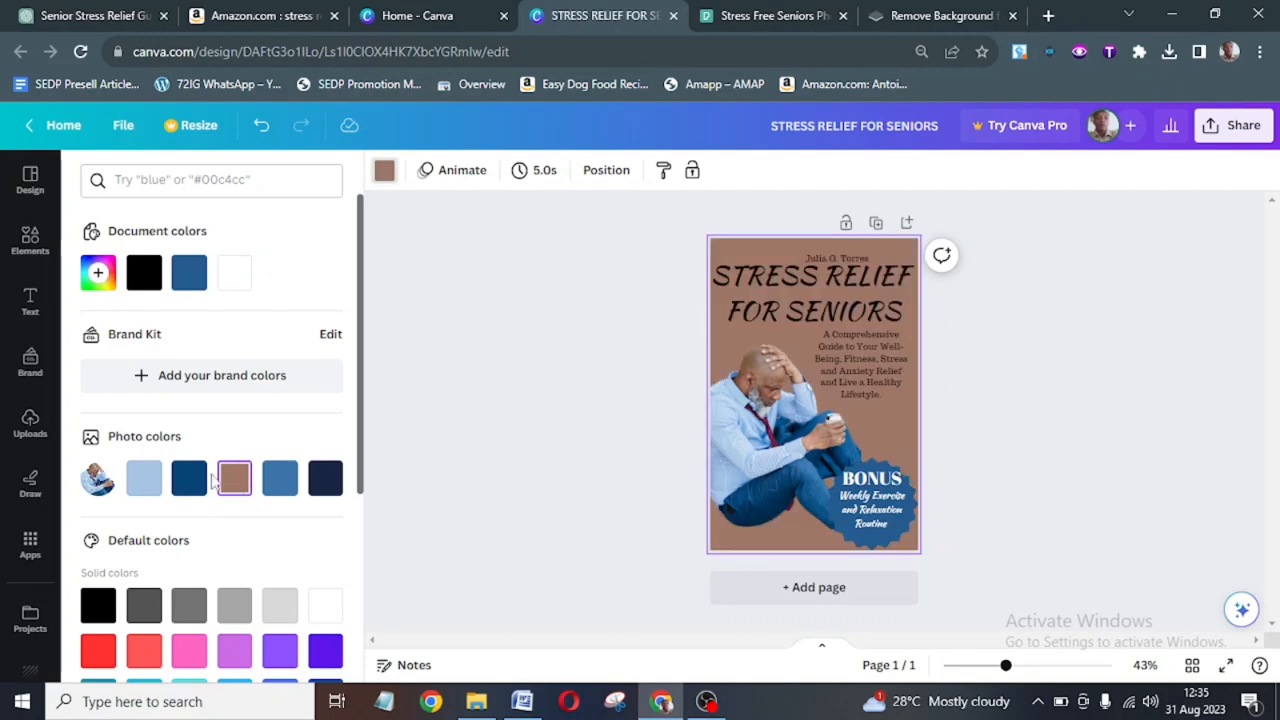
{"action": "left_click", "coordinate": [146, 479]}
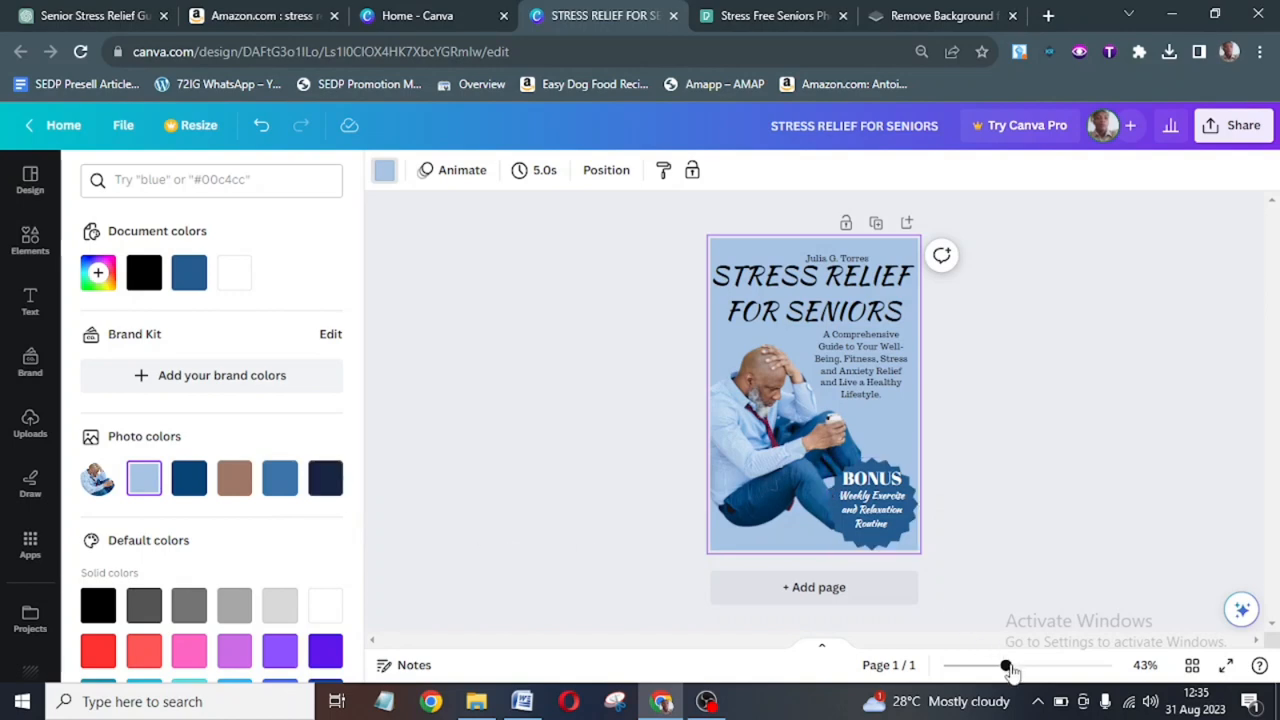
Move the author name slightly up and to the right so it sits clear of the title.
{"action": "mouse_move", "coordinate": [1007, 667]}
{"action": "left_mouse_down"}
{"action": "mouse_move", "coordinate": [1027, 672]}
{"action": "mouse_move", "coordinate": [1017, 668]}
{"action": "left_mouse_up"}
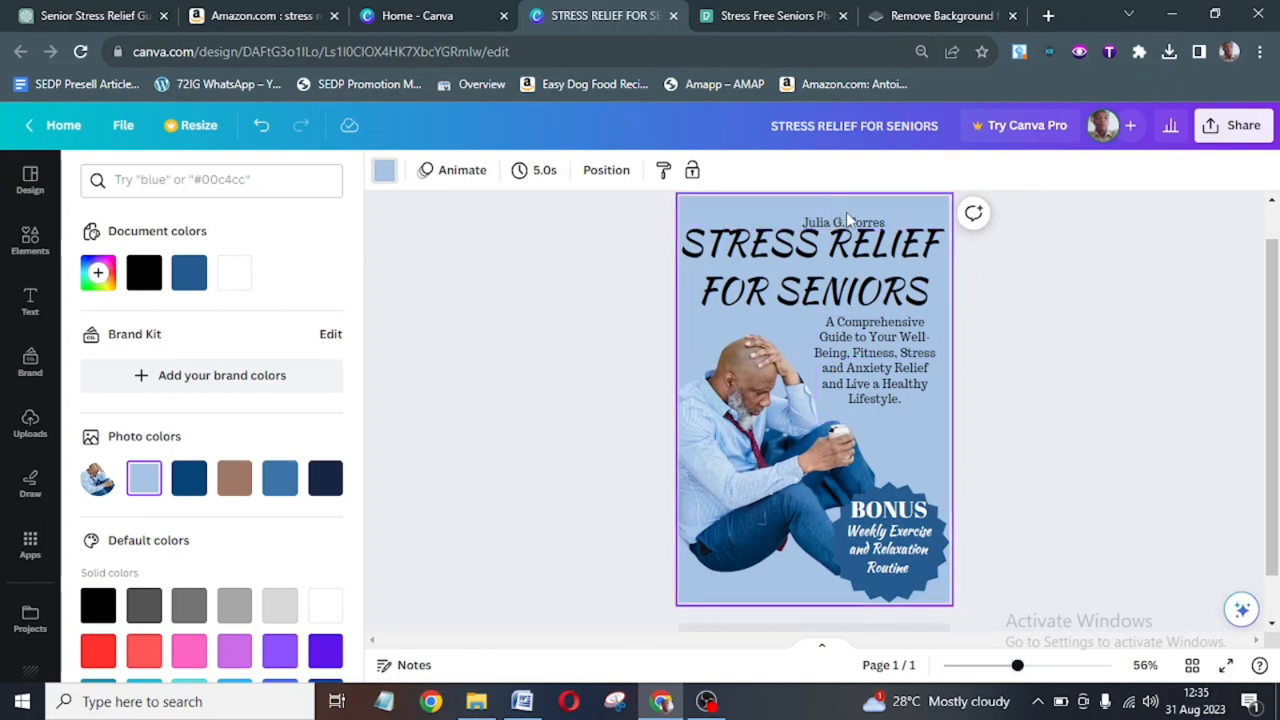
{"action": "left_click_drag", "start_coordinate": [848, 226], "coordinate": [867, 216]}
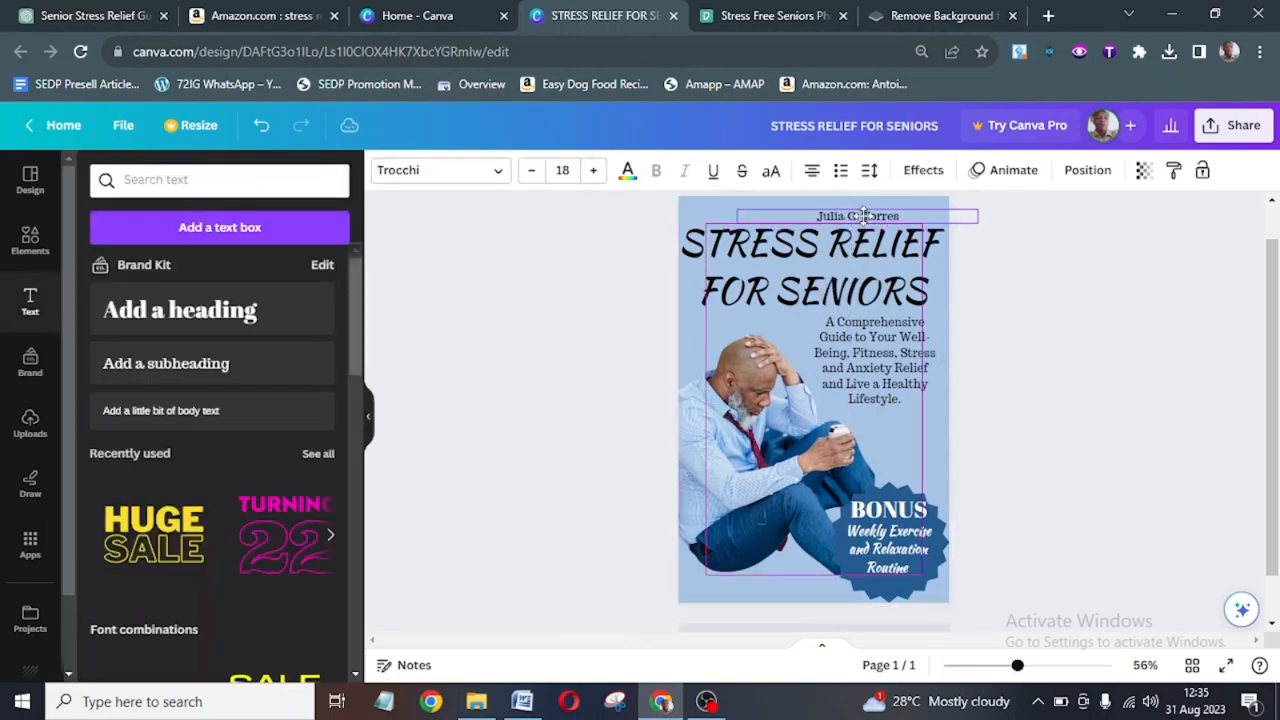
{"action": "left_click", "coordinate": [1105, 328]}
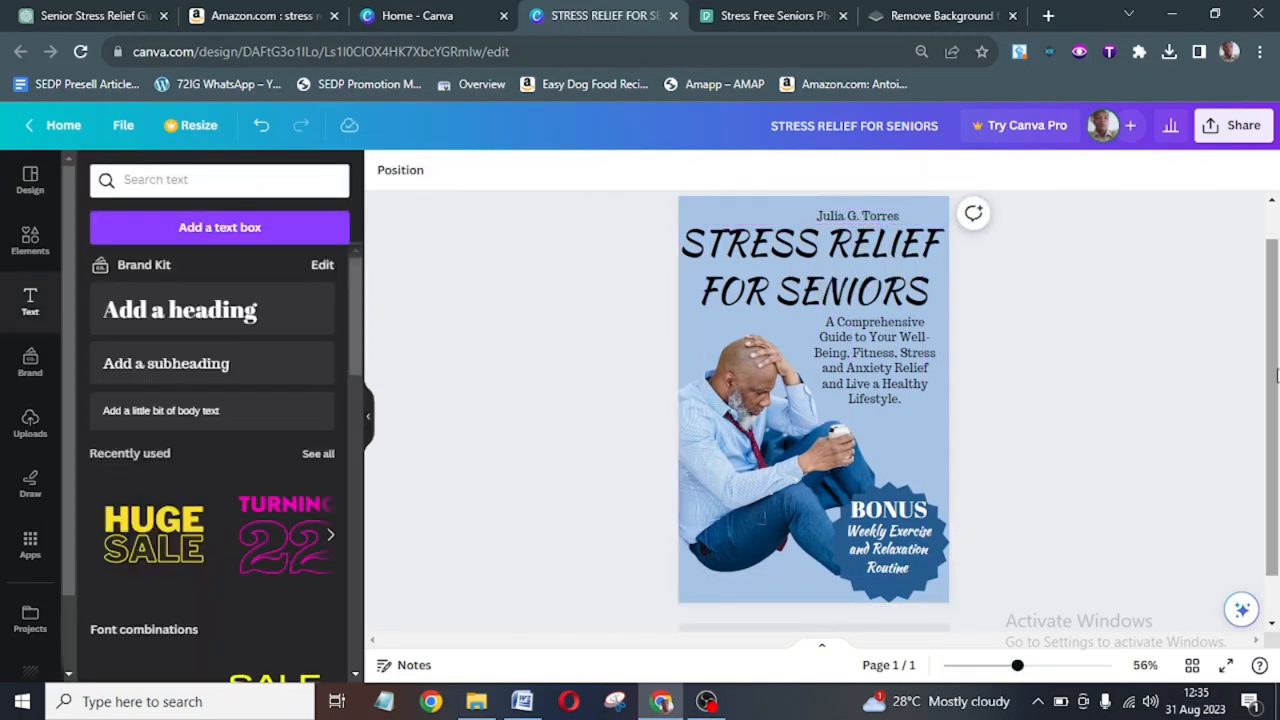
Try recoloring the STRESS RELIEF FOR SENIORS title in photo blues, navy, red and coral red.
{"action": "scroll", "coordinate": [1277, 368], "scroll_direction": "up", "scroll_amount": 1}
{"action": "left_click_drag", "start_coordinate": [1277, 368], "coordinate": [1277, 371]}
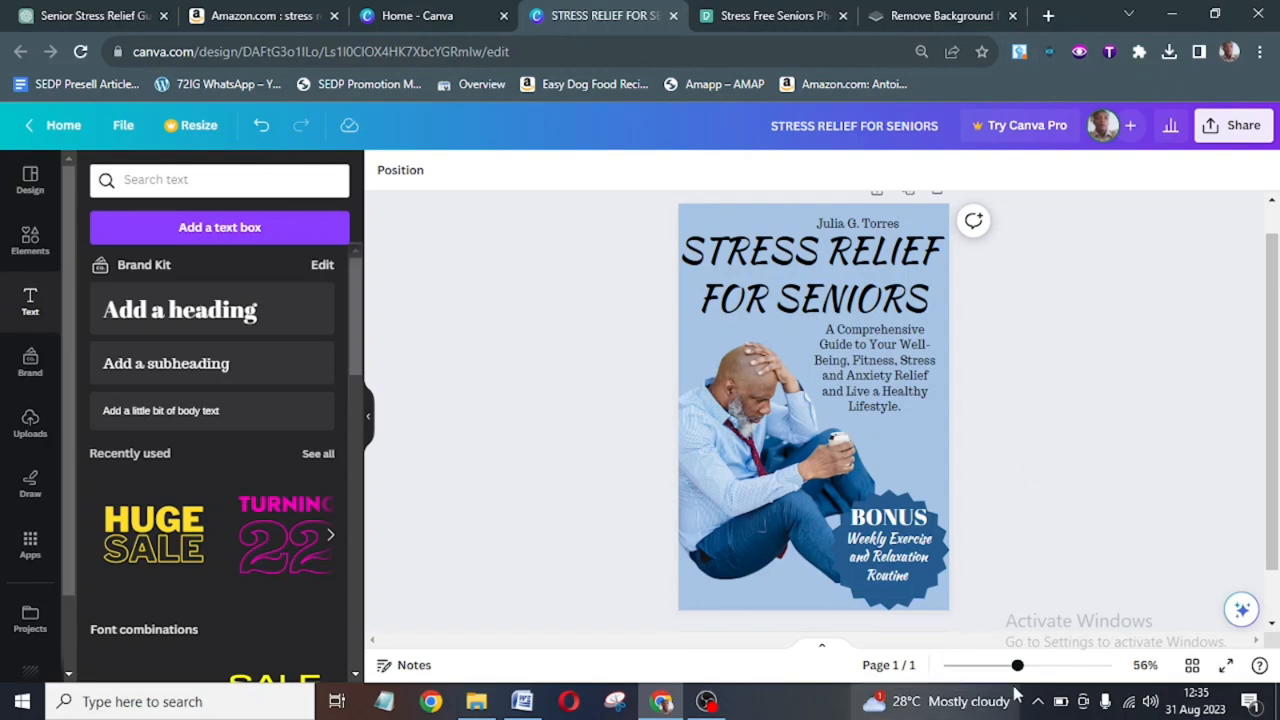
{"action": "left_click_drag", "start_coordinate": [1017, 665], "coordinate": [1014, 666]}
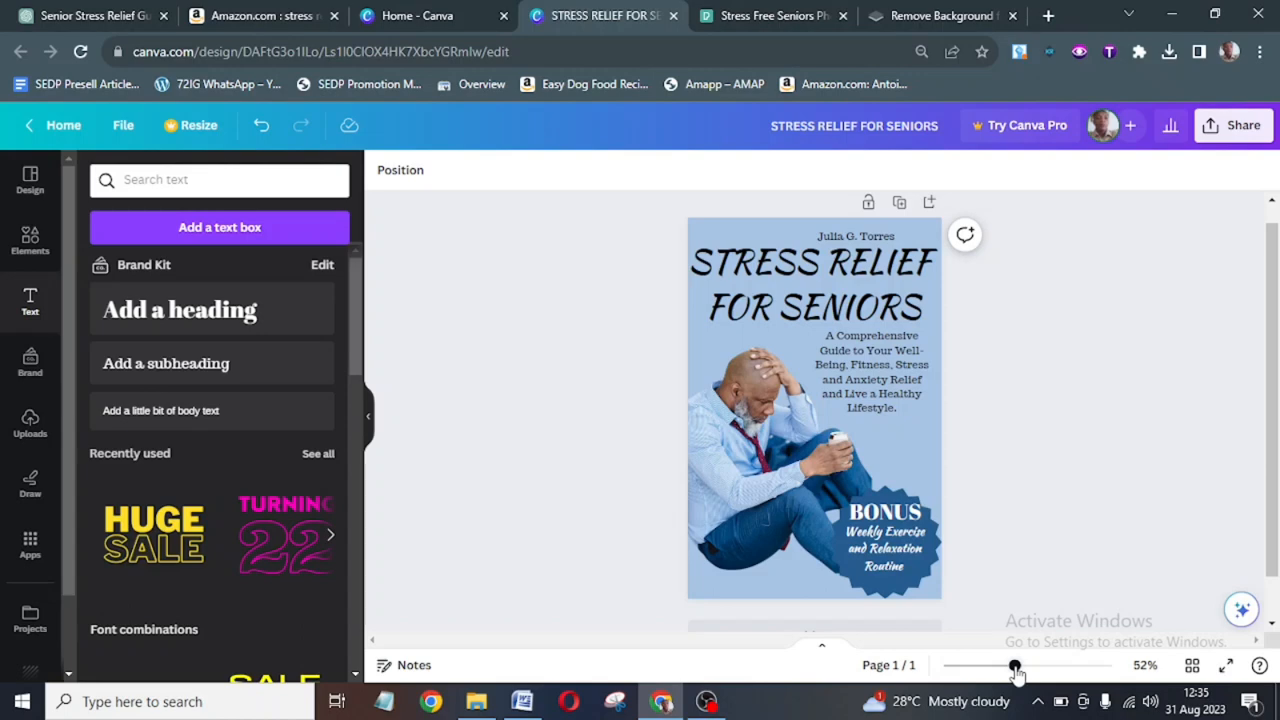
{"action": "left_click", "coordinate": [865, 295]}
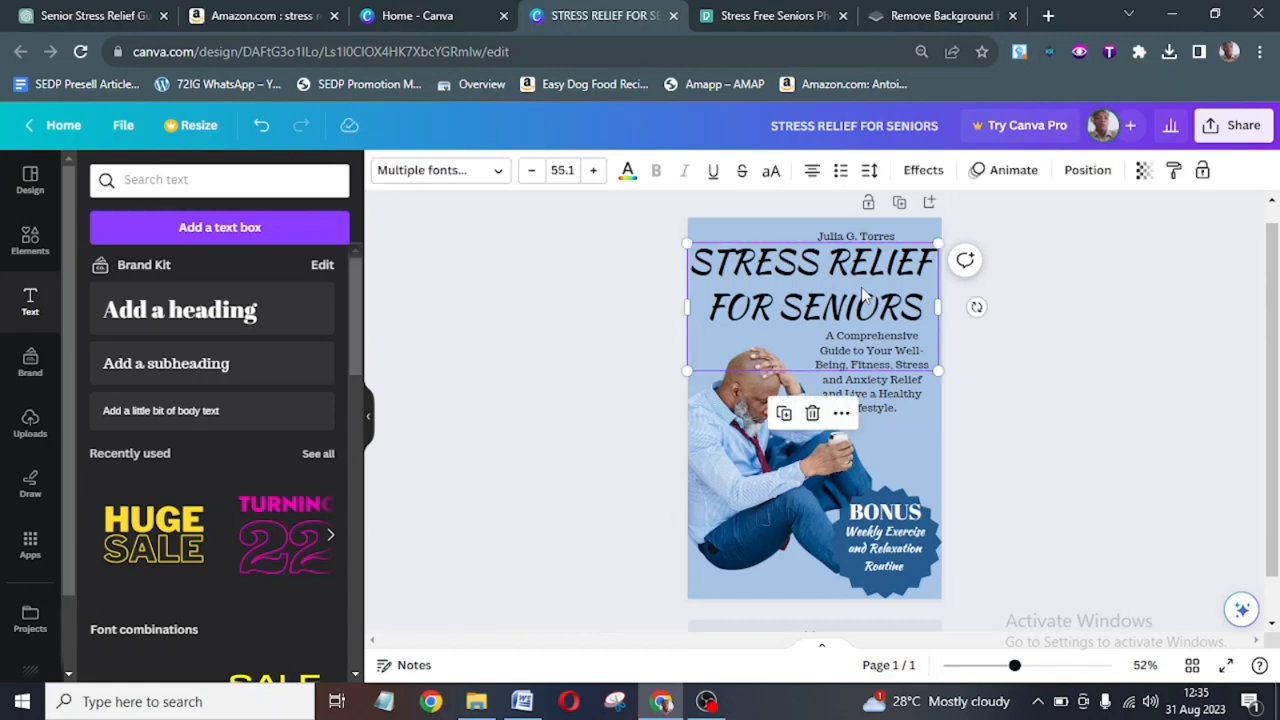
{"action": "left_click", "coordinate": [627, 171]}
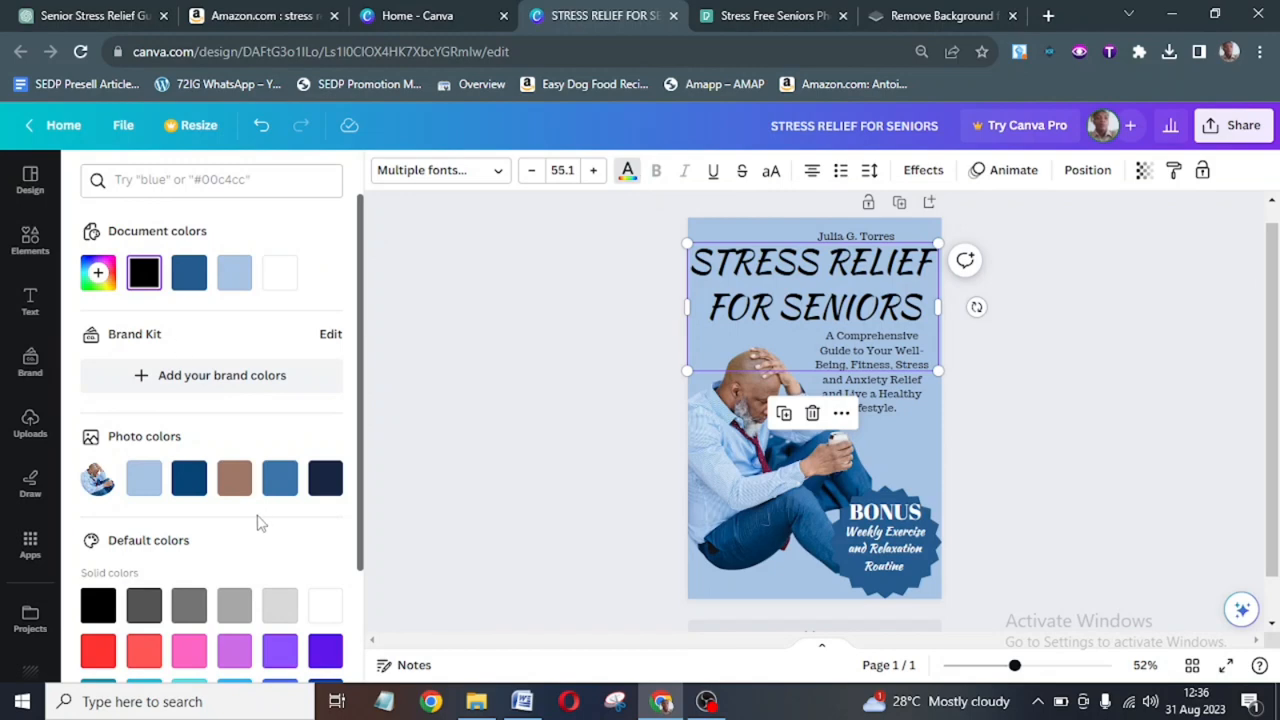
{"action": "left_click", "coordinate": [190, 480]}
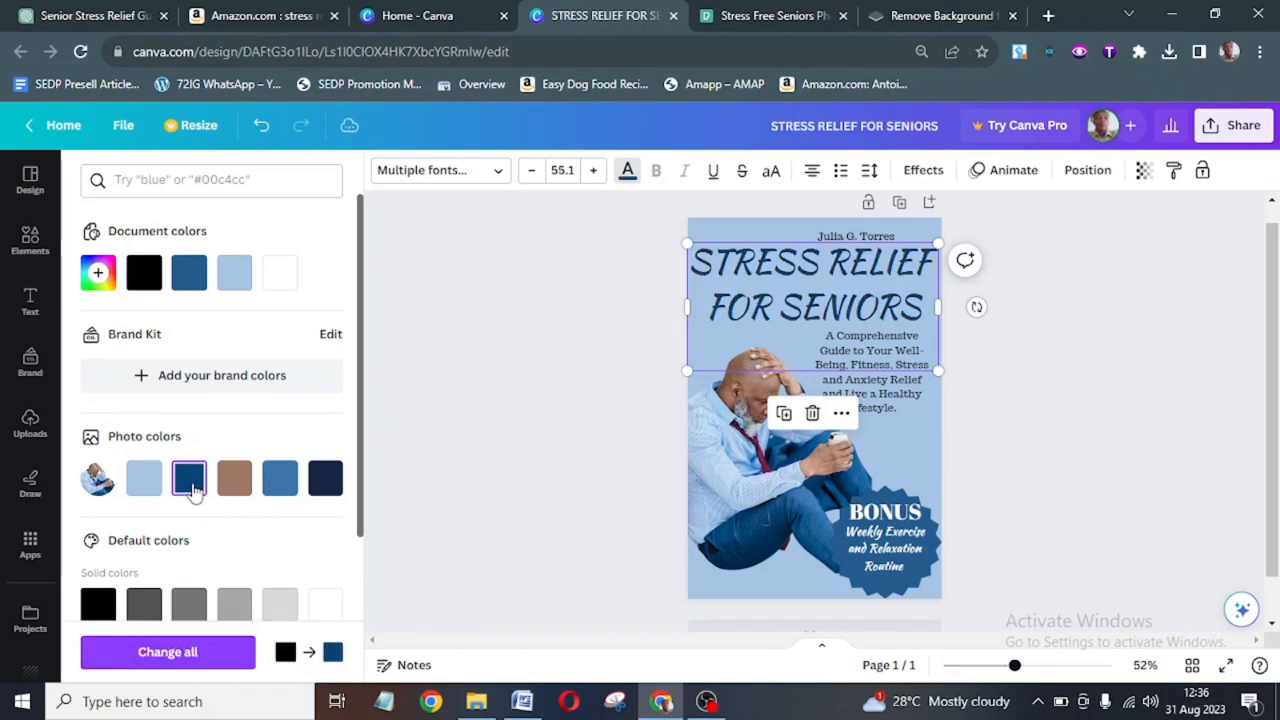
{"action": "left_click", "coordinate": [281, 480]}
{"action": "left_click", "coordinate": [325, 478]}
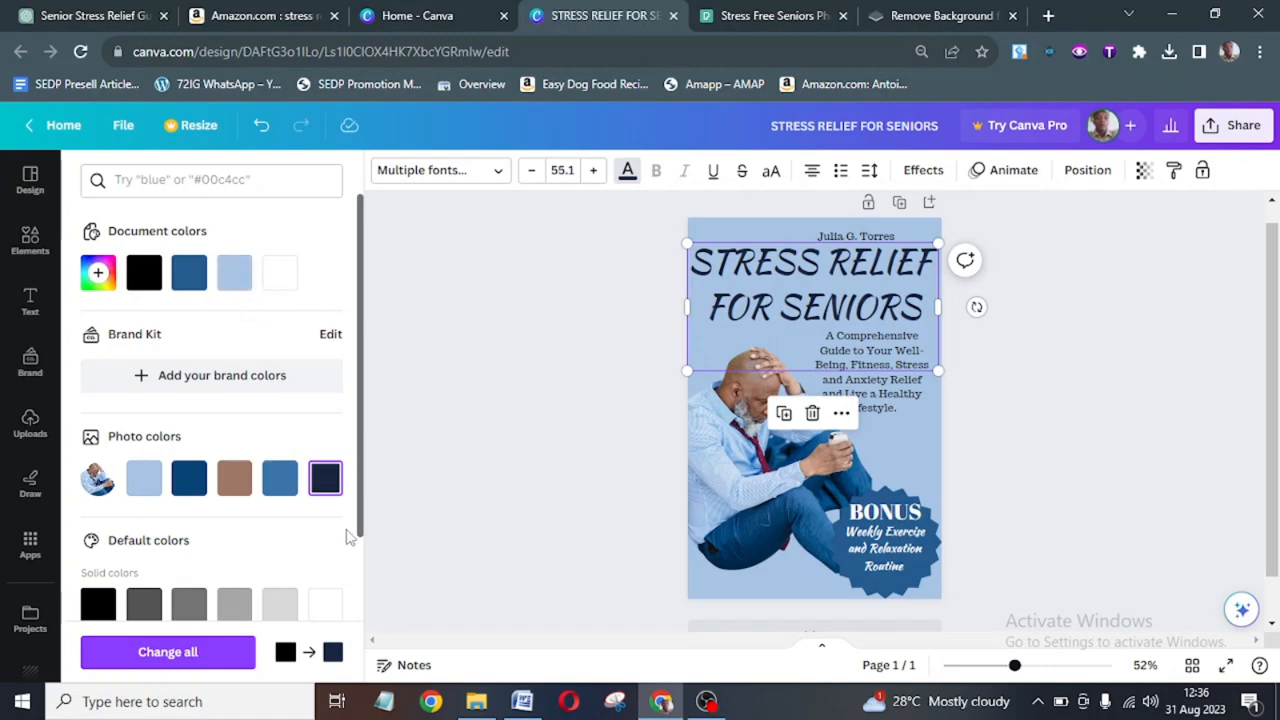
{"action": "left_click_drag", "start_coordinate": [362, 525], "coordinate": [365, 604]}
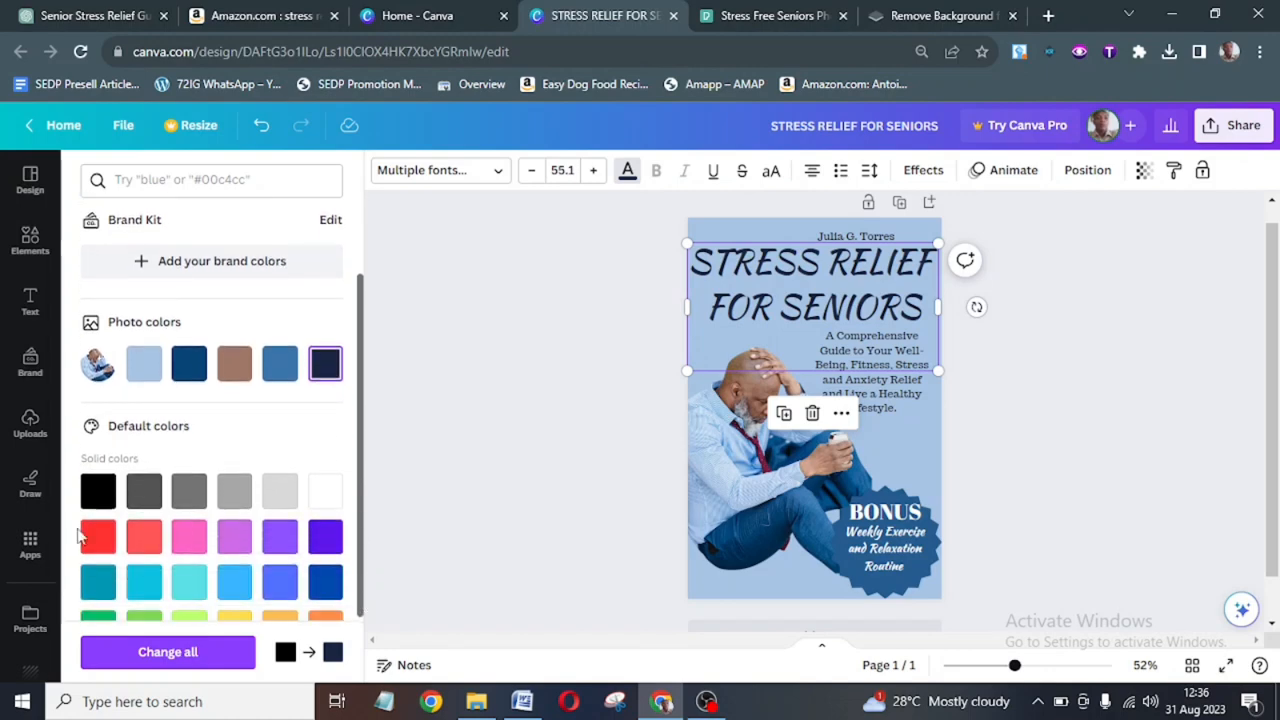
{"action": "left_click", "coordinate": [97, 537]}
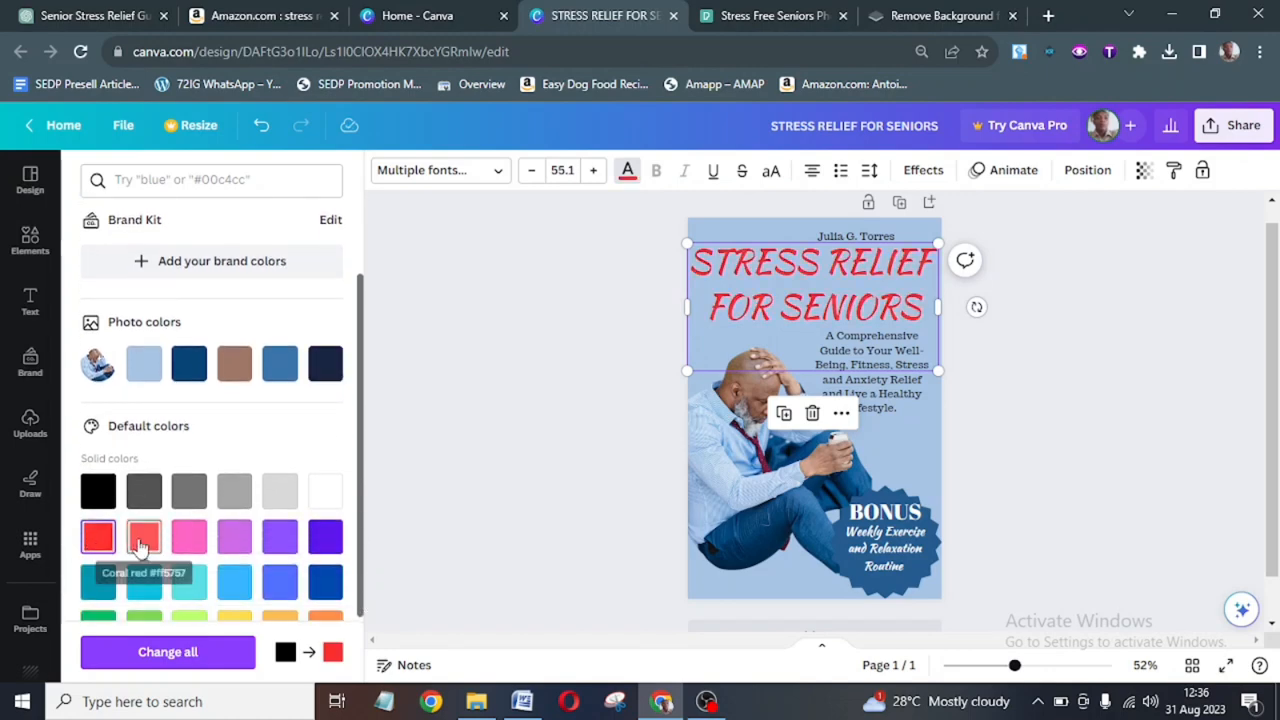
{"action": "left_click", "coordinate": [144, 539]}
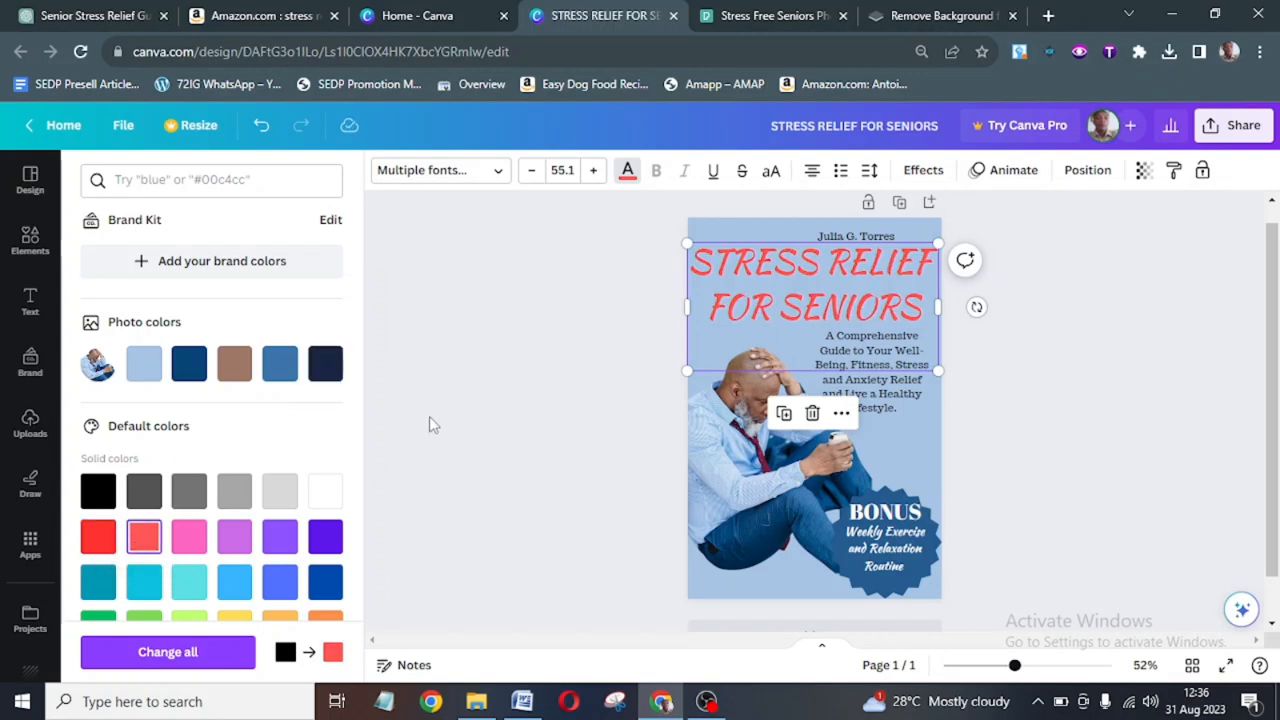
Undo the title color changes, the author name's move and the light blue background.
{"action": "key", "text": "ctrl+z"}
{"action": "key", "text": "ctrl+z"}
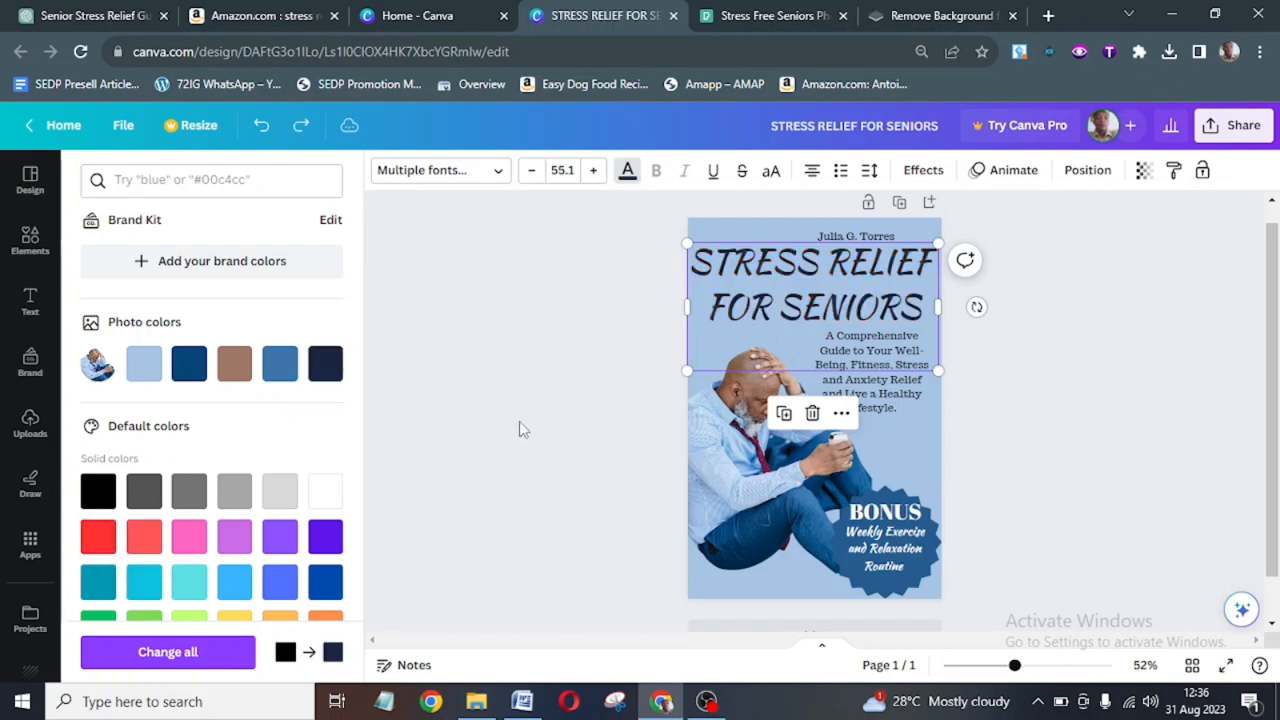
{"action": "key", "text": "ctrl+z"}
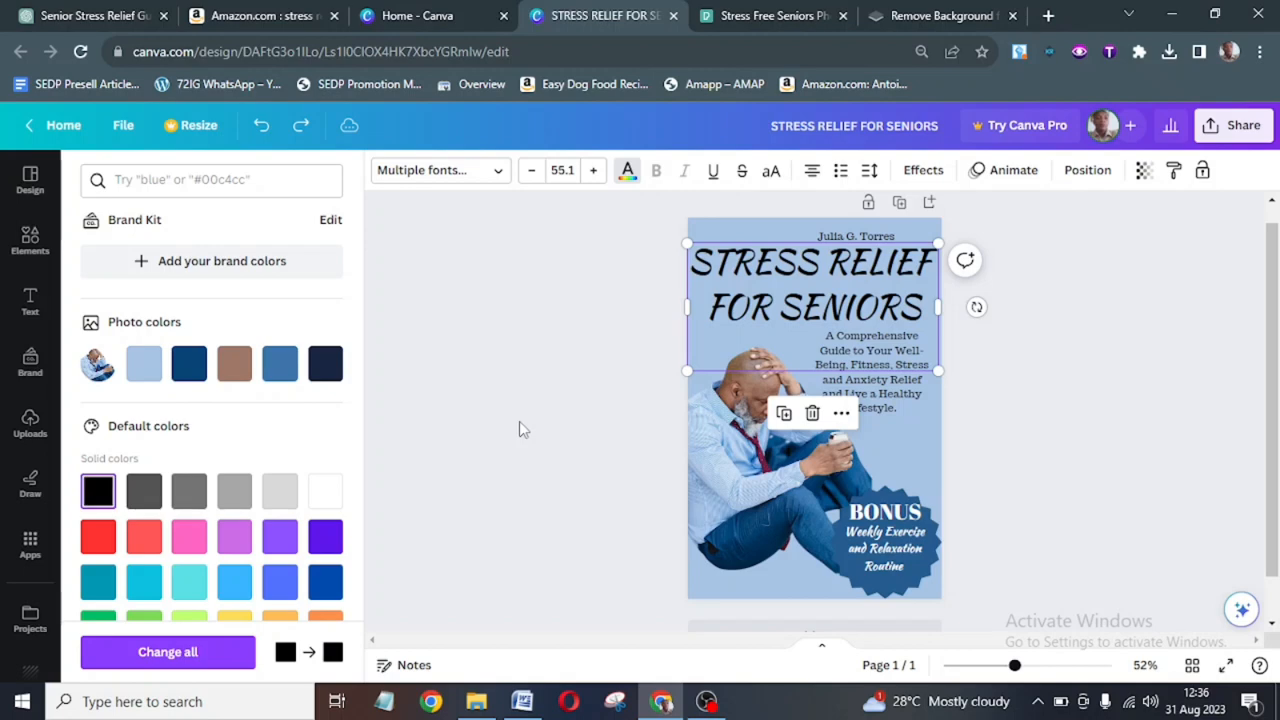
{"action": "key", "text": "ctrl+z"}
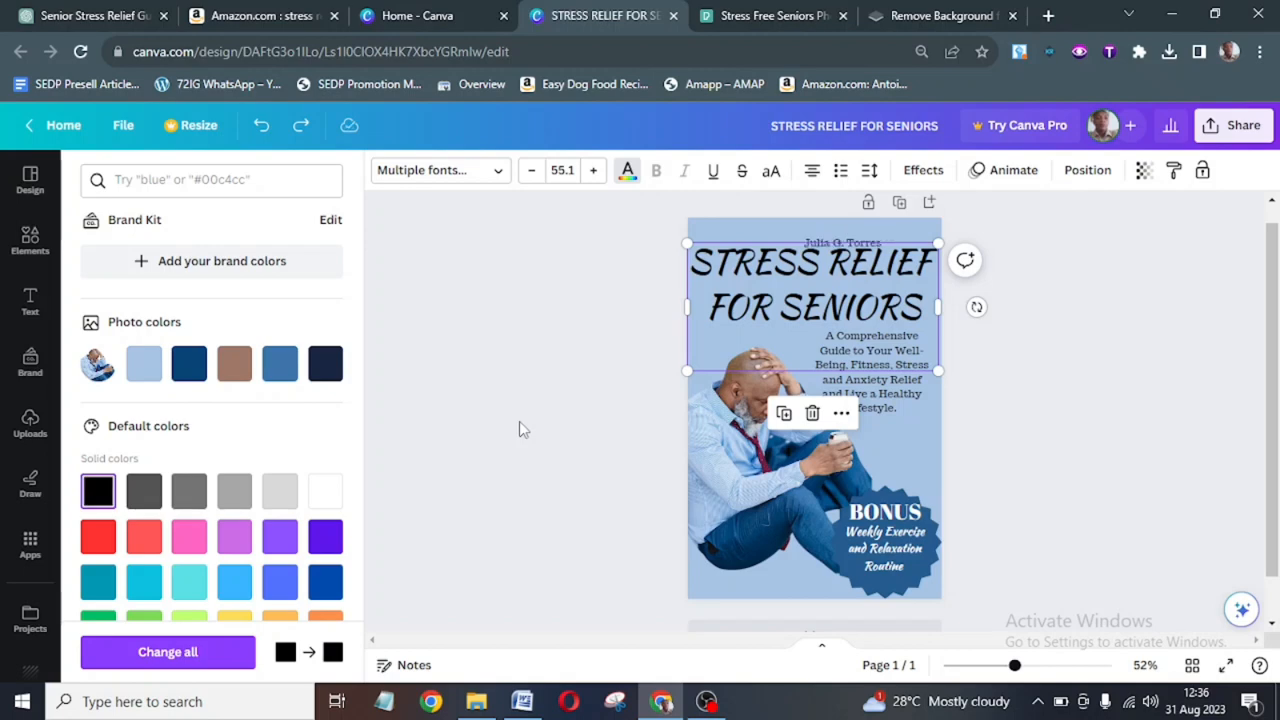
{"action": "key", "text": "ctrl+z"}
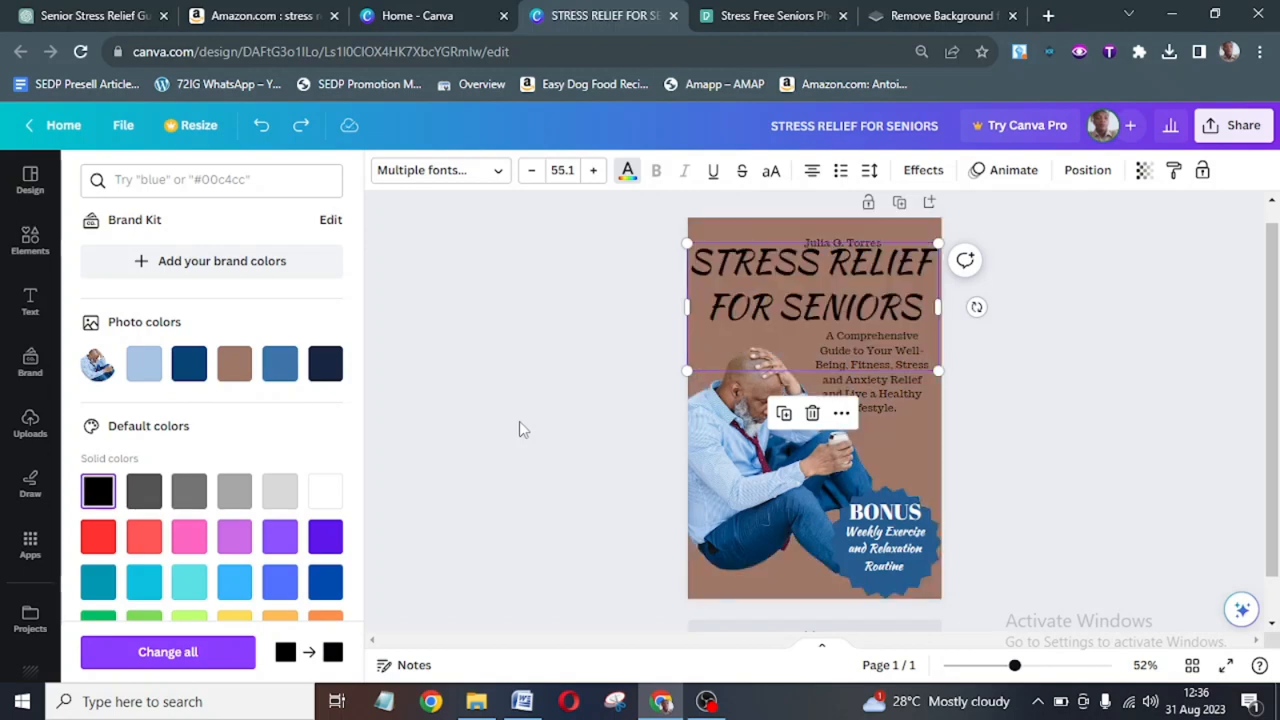
Redo the light blue page background and the author name's move above the title.
{"action": "left_click", "coordinate": [300, 125]}
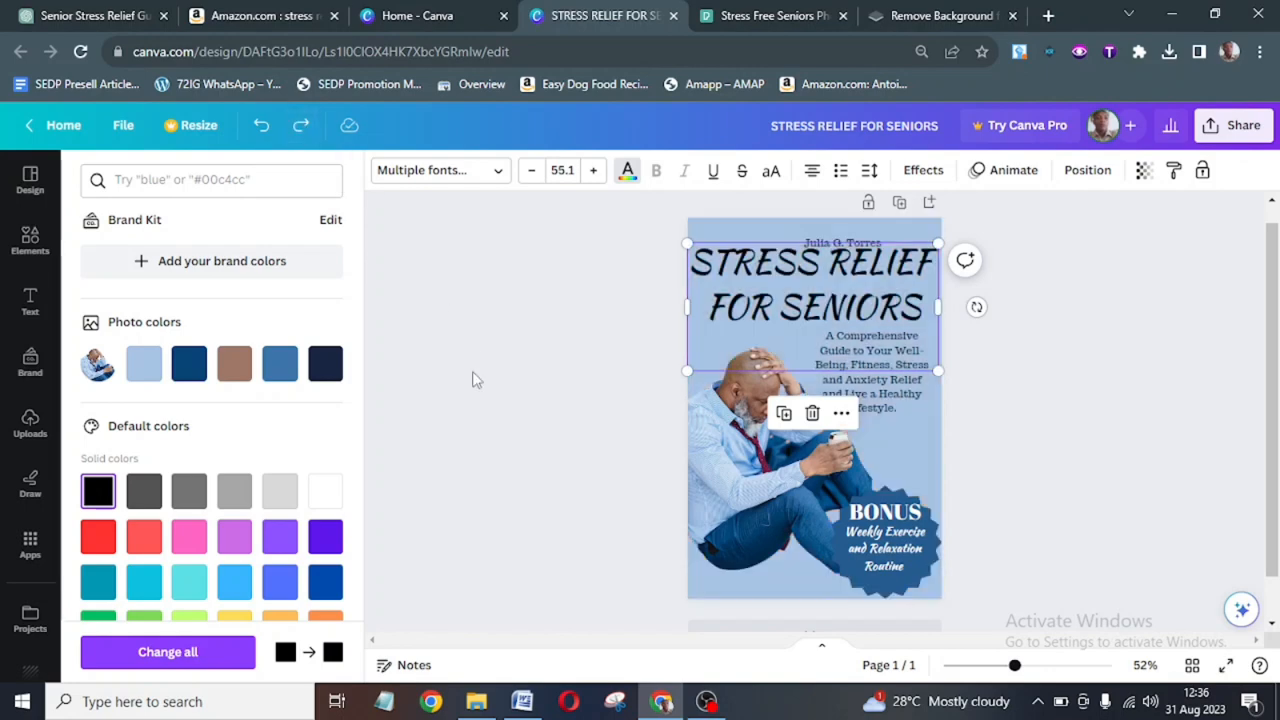
{"action": "key", "text": "Escape"}
{"action": "left_click", "coordinate": [1116, 404]}
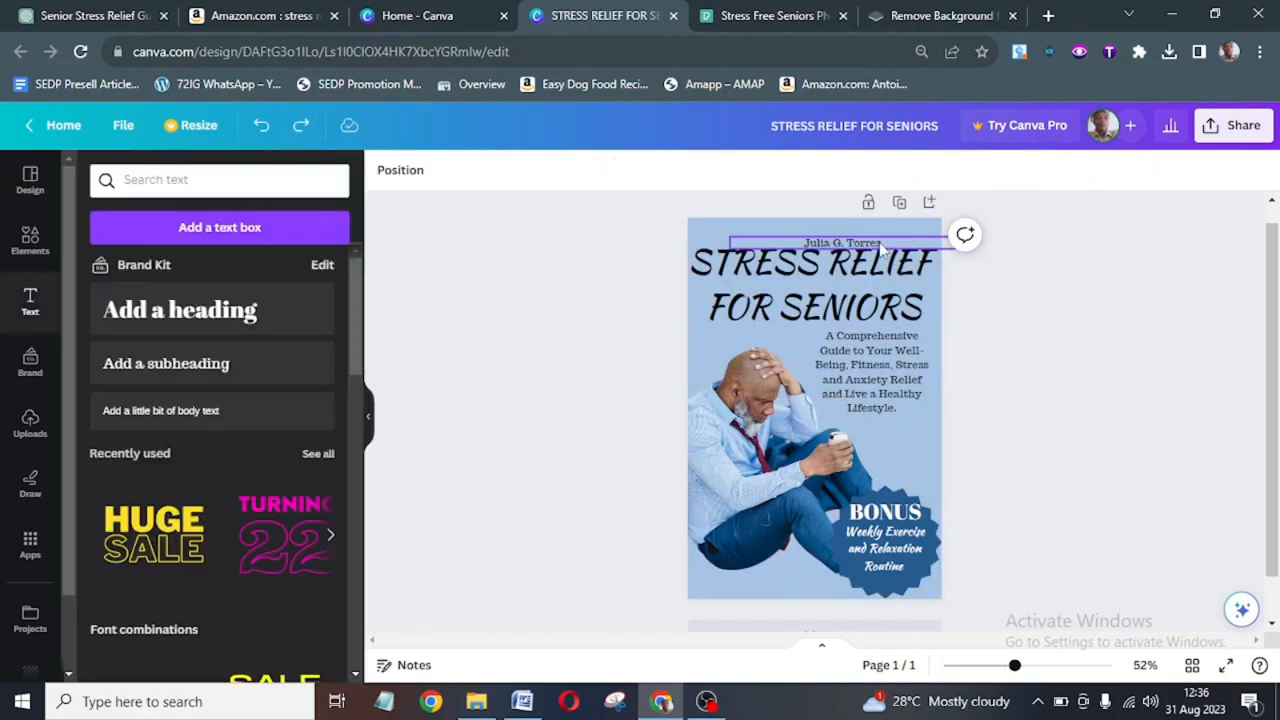
{"action": "left_click", "coordinate": [300, 127]}
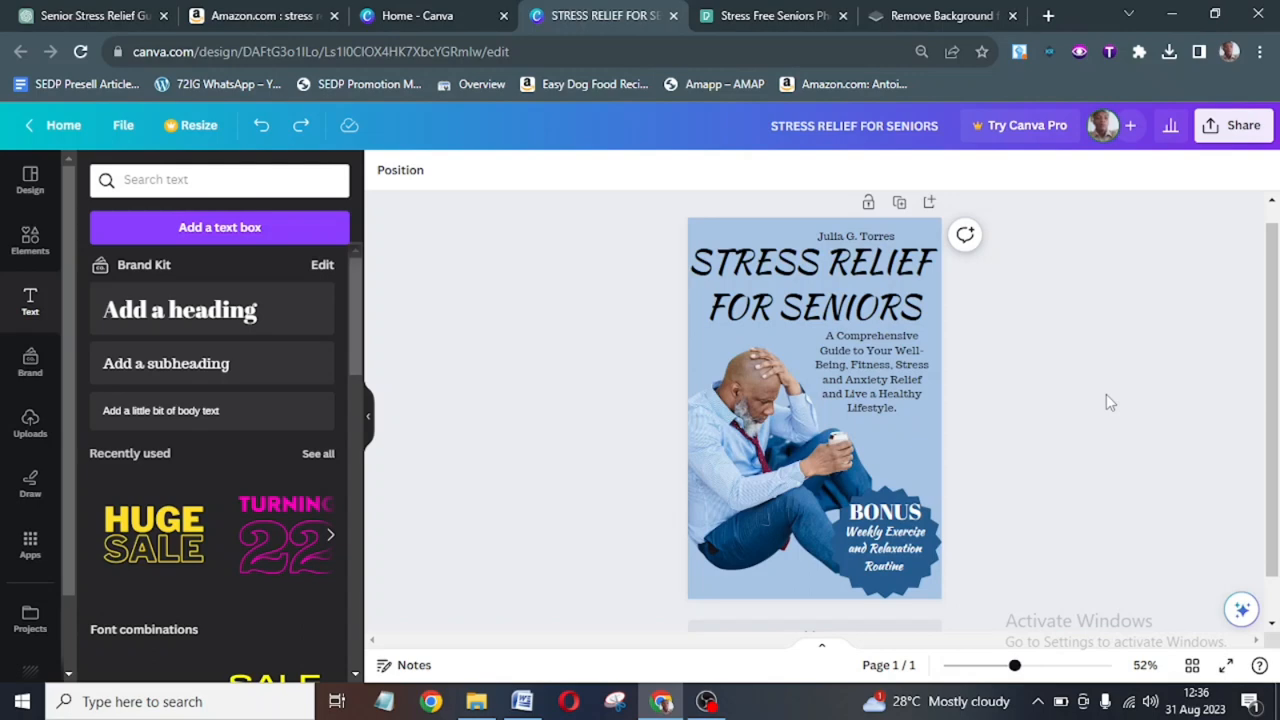
Download the finished cover design as a JPG file.
{"action": "left_click", "coordinate": [1224, 132]}
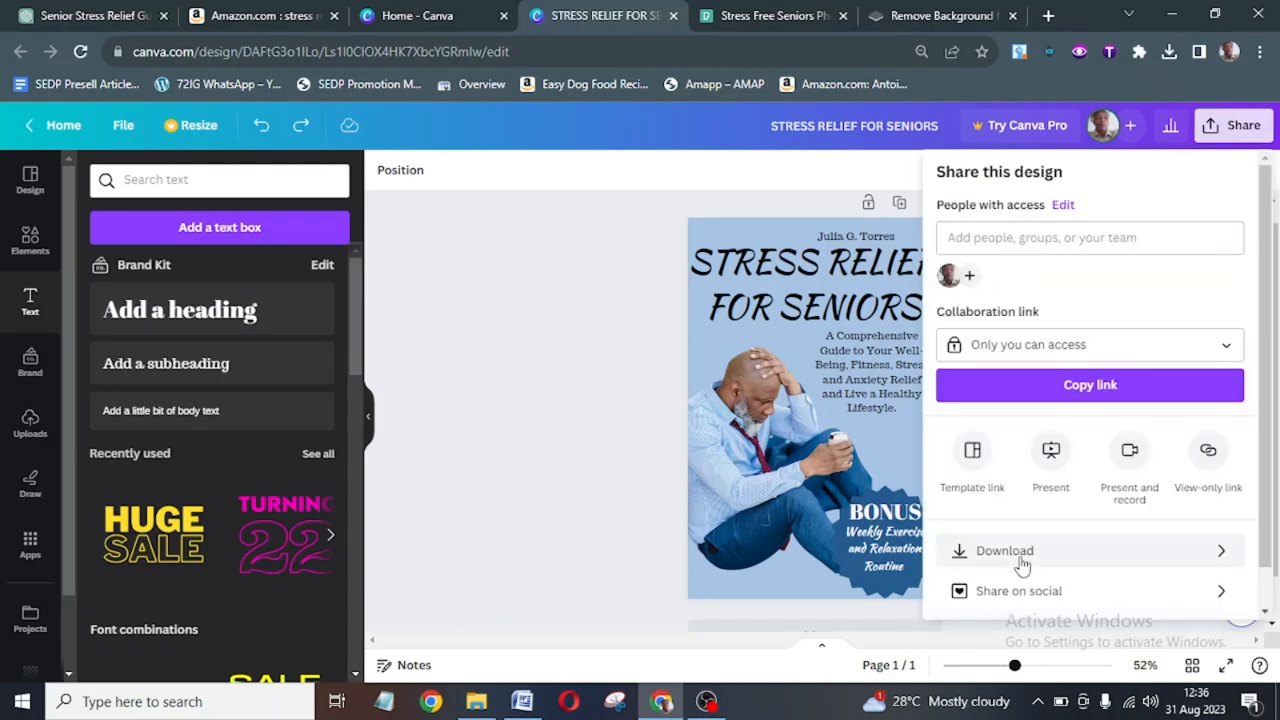
{"action": "left_click", "coordinate": [1020, 551]}
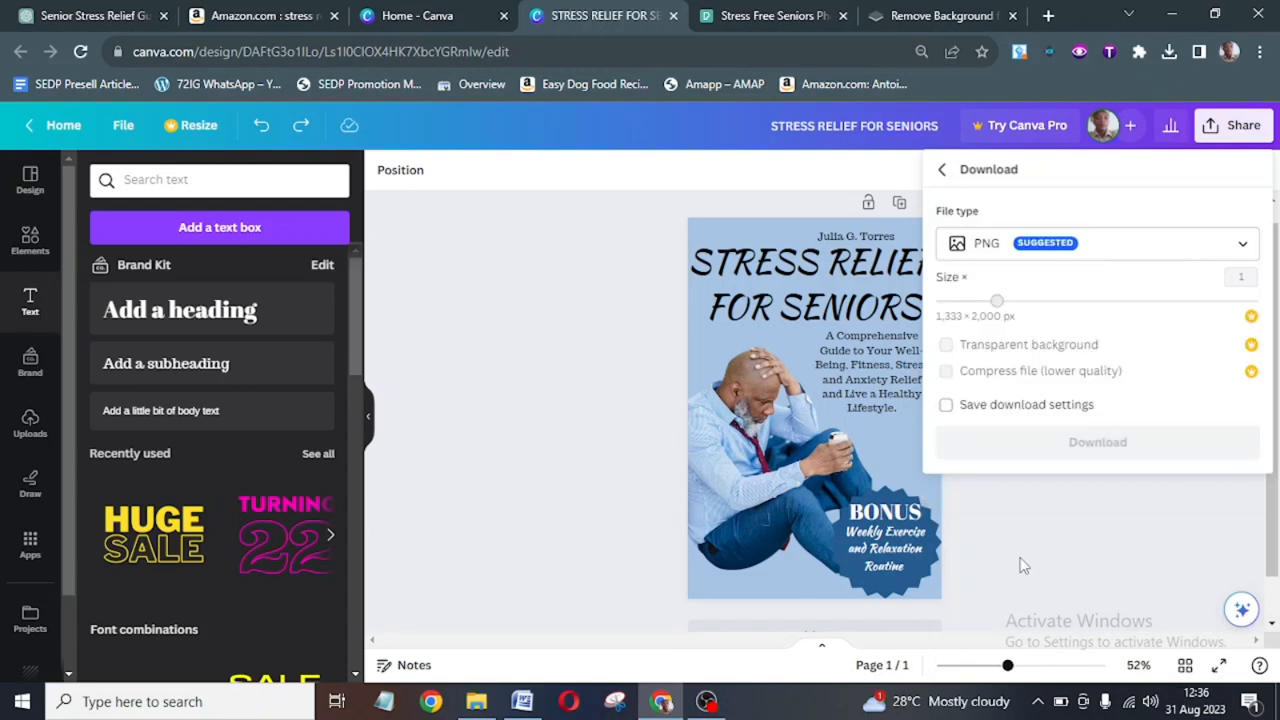
{"action": "left_click", "coordinate": [1143, 256]}
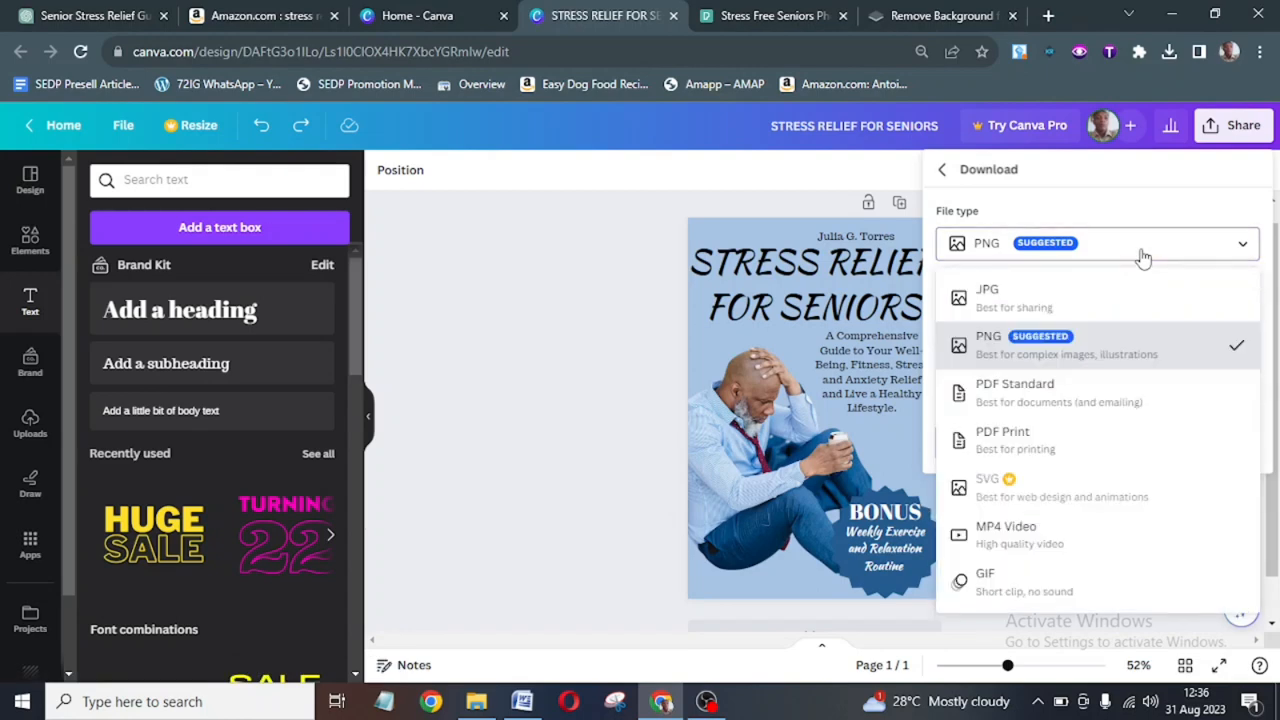
{"action": "left_click", "coordinate": [1105, 298]}
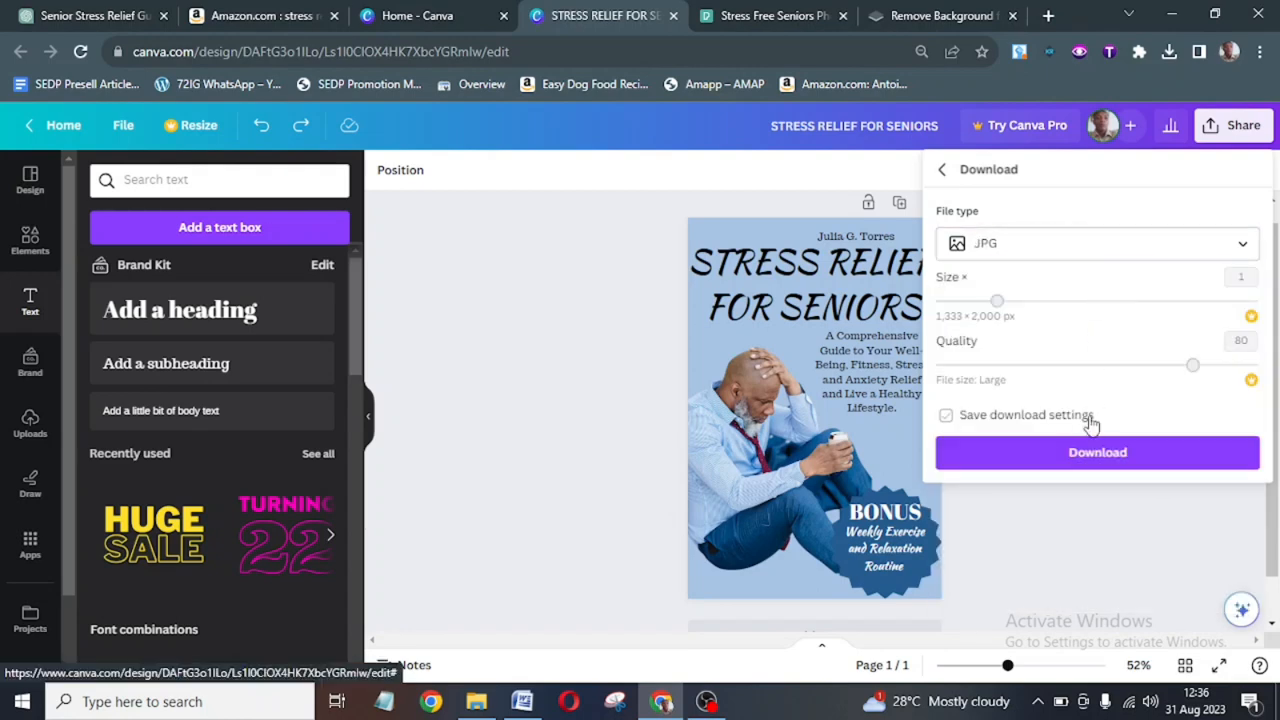
{"action": "left_click", "coordinate": [1087, 454]}
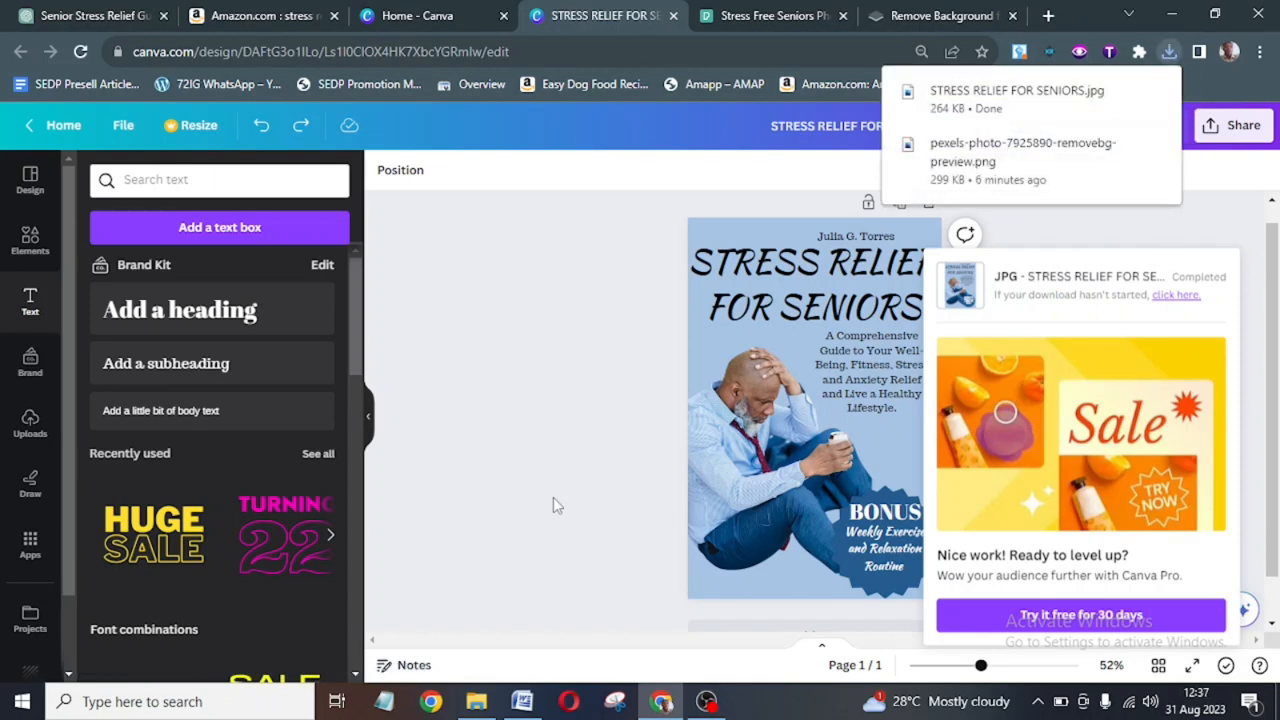
Check the manuscript in Word, and open bookow.com/resources.php in a new browser tab at the KDP Cover Size Calculator.
{"action": "left_click", "coordinate": [522, 701]}
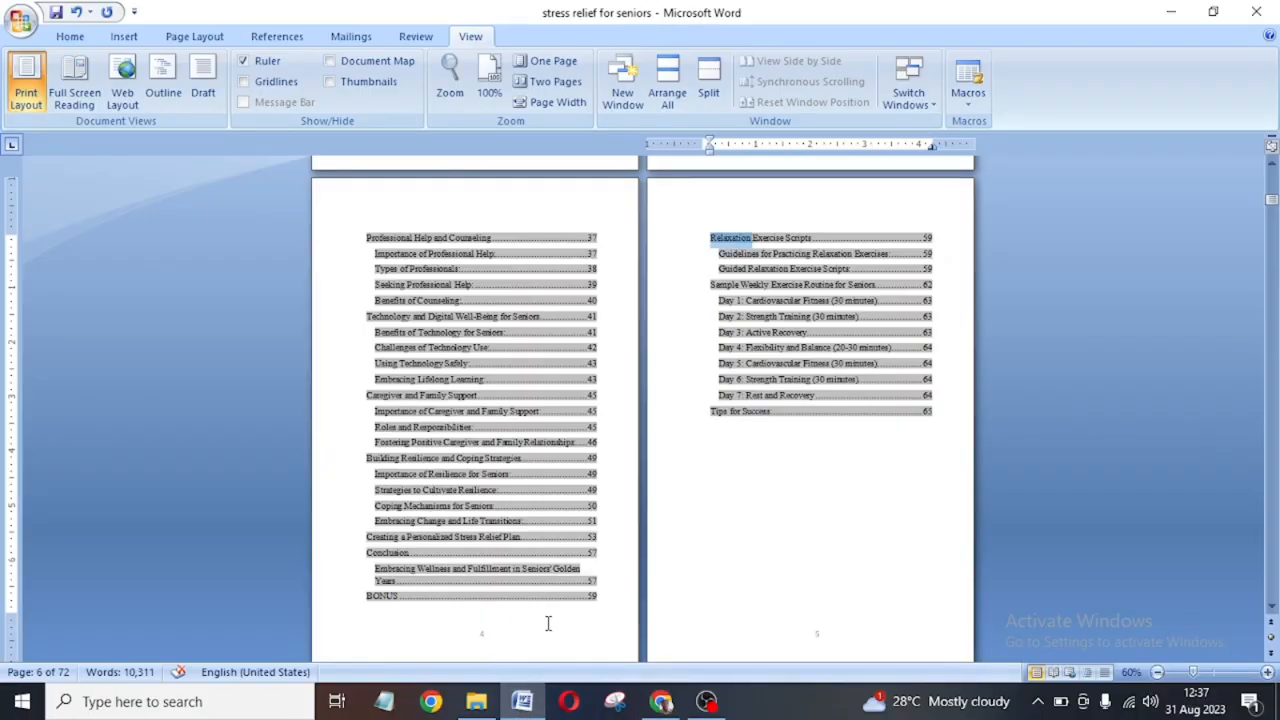
{"action": "left_click", "coordinate": [661, 701]}
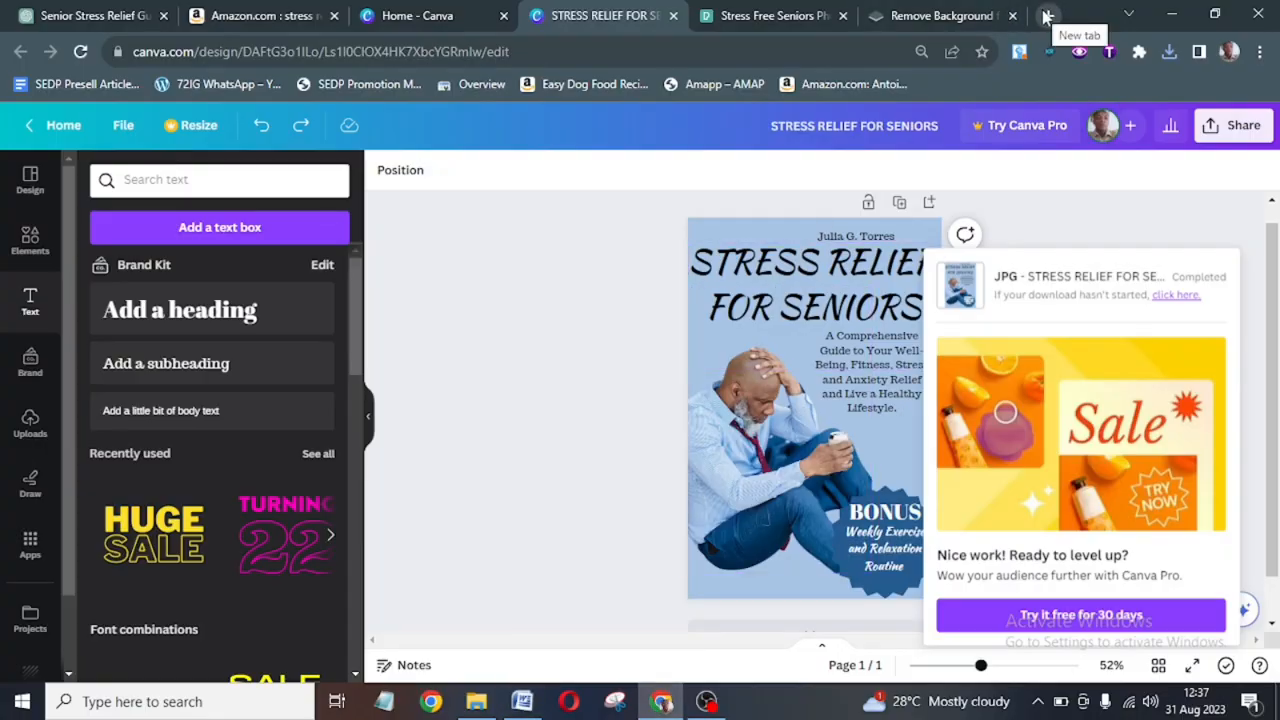
{"action": "left_click", "coordinate": [1046, 16]}
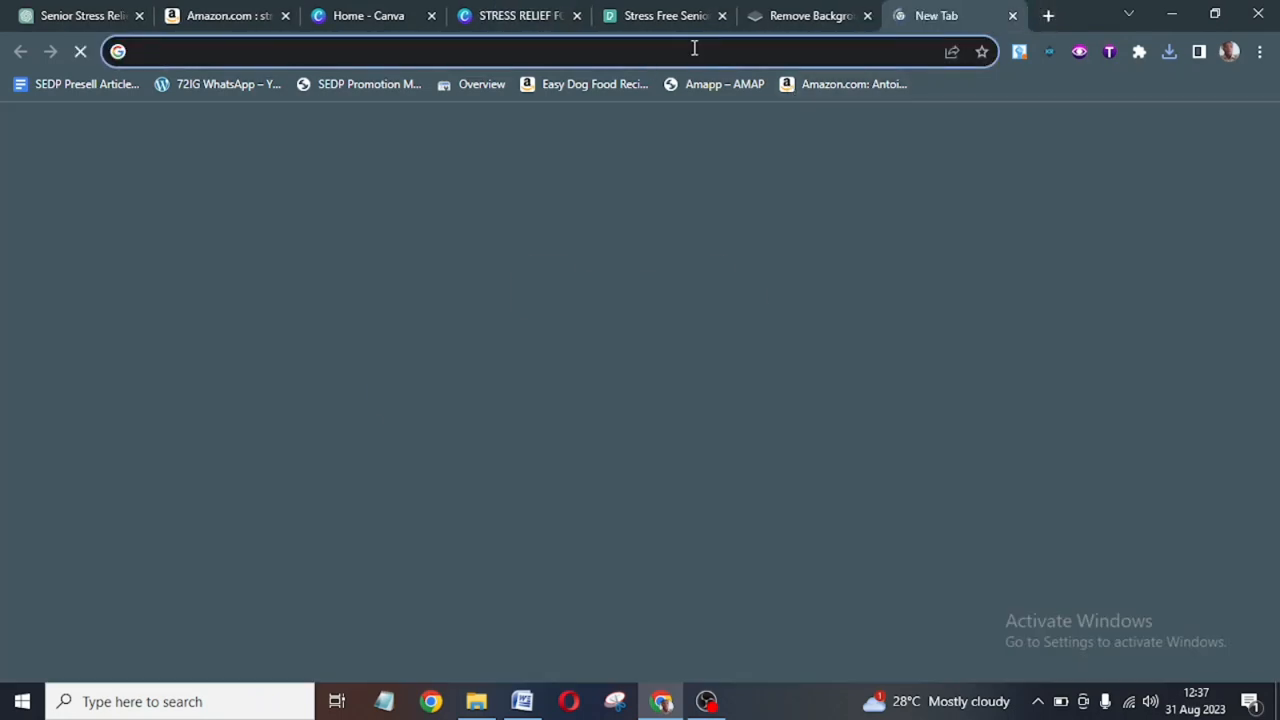
{"action": "type", "text": "bo"}
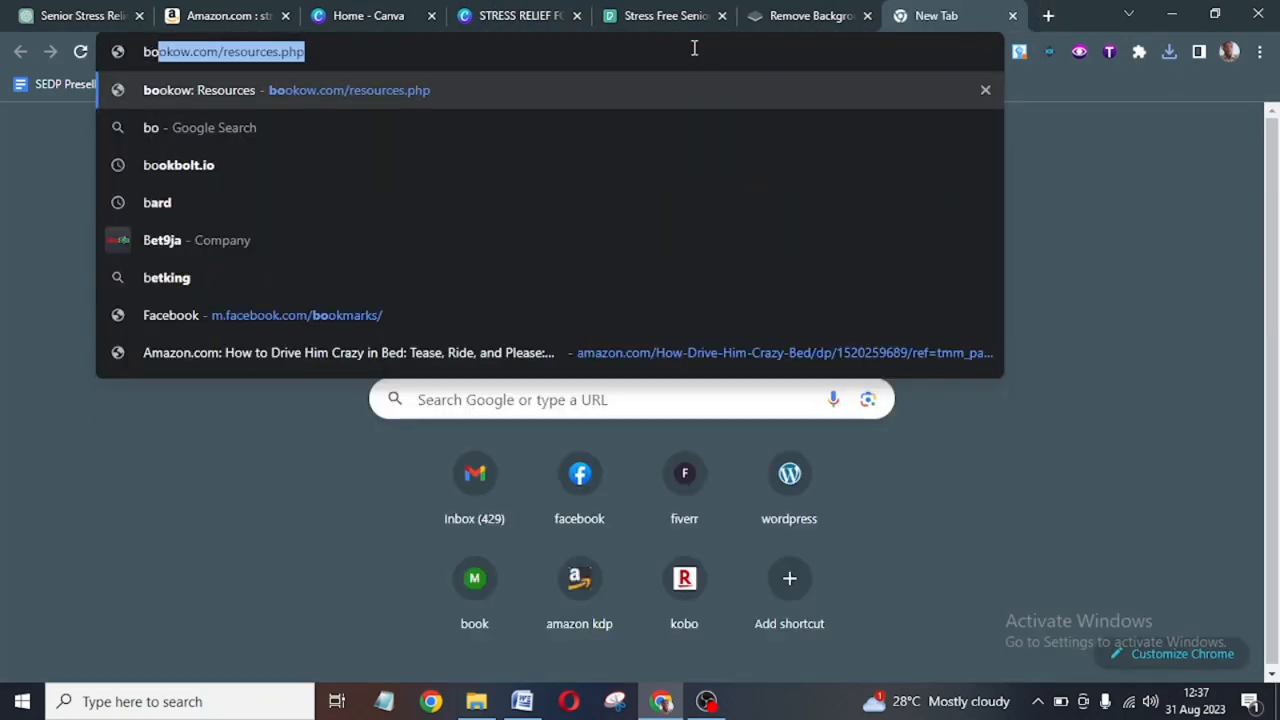
{"action": "key", "text": "Return"}
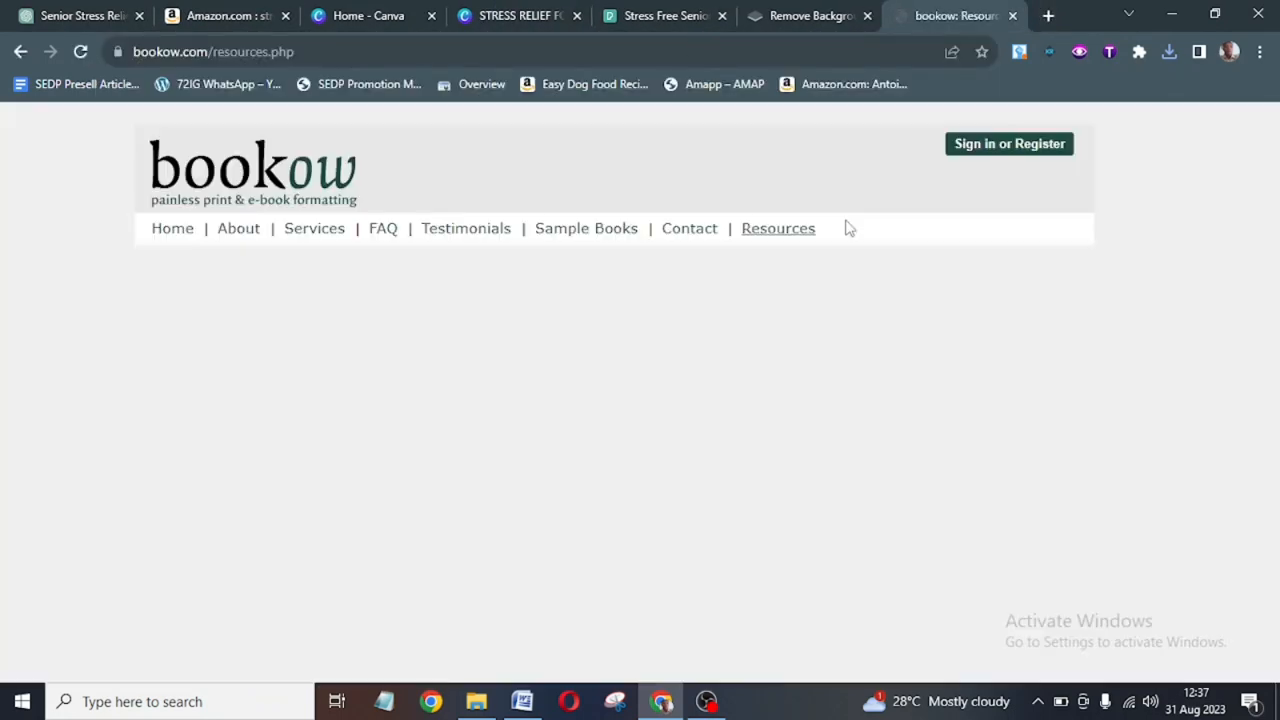
{"action": "left_click_drag", "start_coordinate": [1277, 178], "coordinate": [1278, 84]}
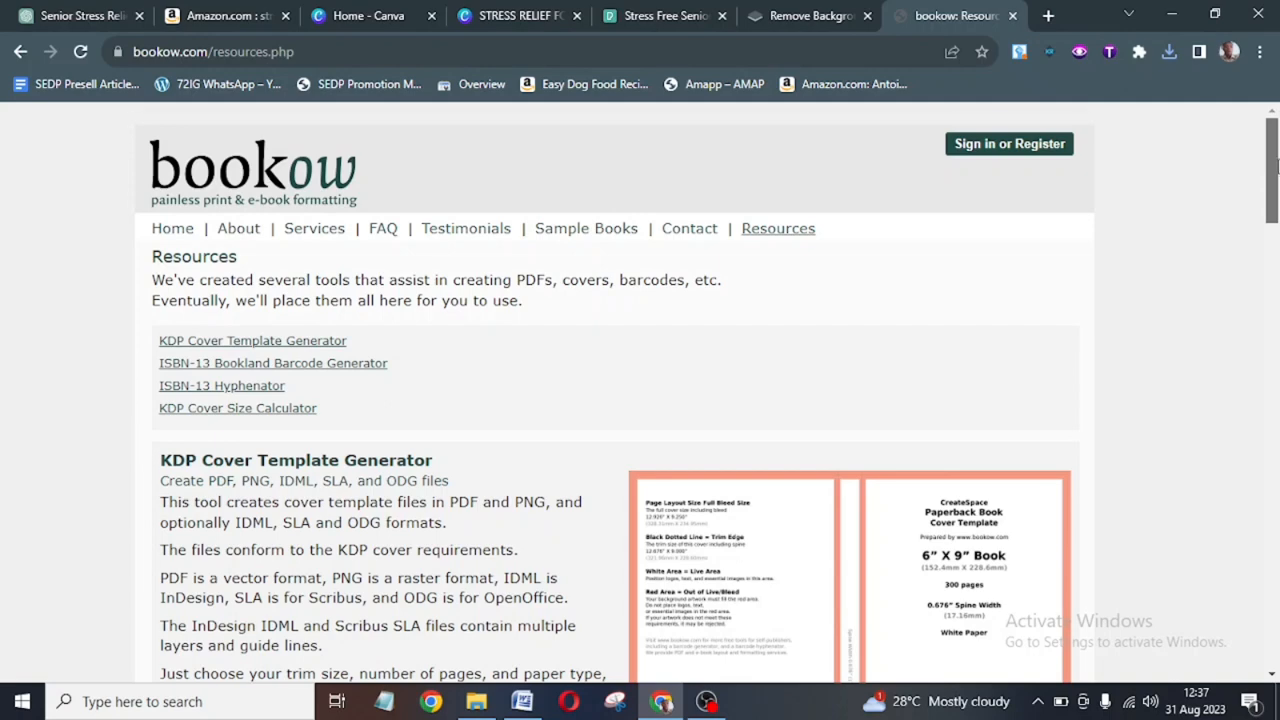
{"action": "left_click_drag", "start_coordinate": [1278, 166], "coordinate": [1276, 232]}
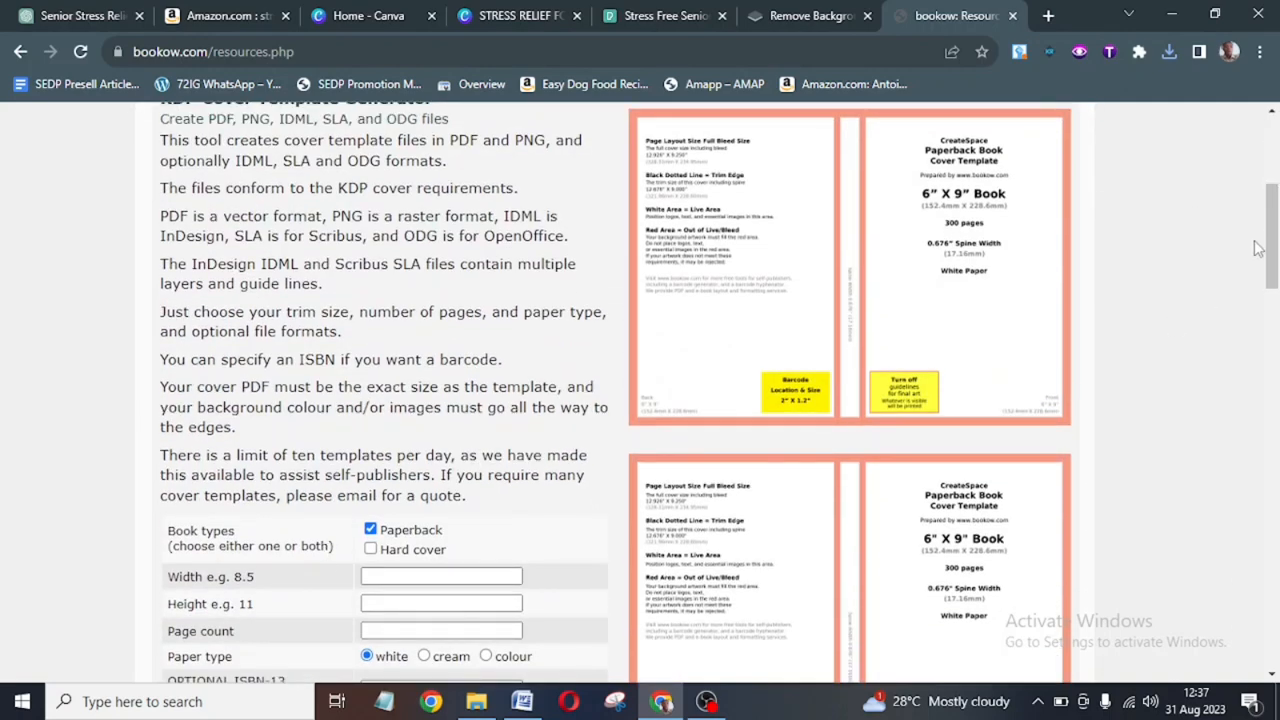
{"action": "left_click_drag", "start_coordinate": [1274, 251], "coordinate": [1274, 271]}
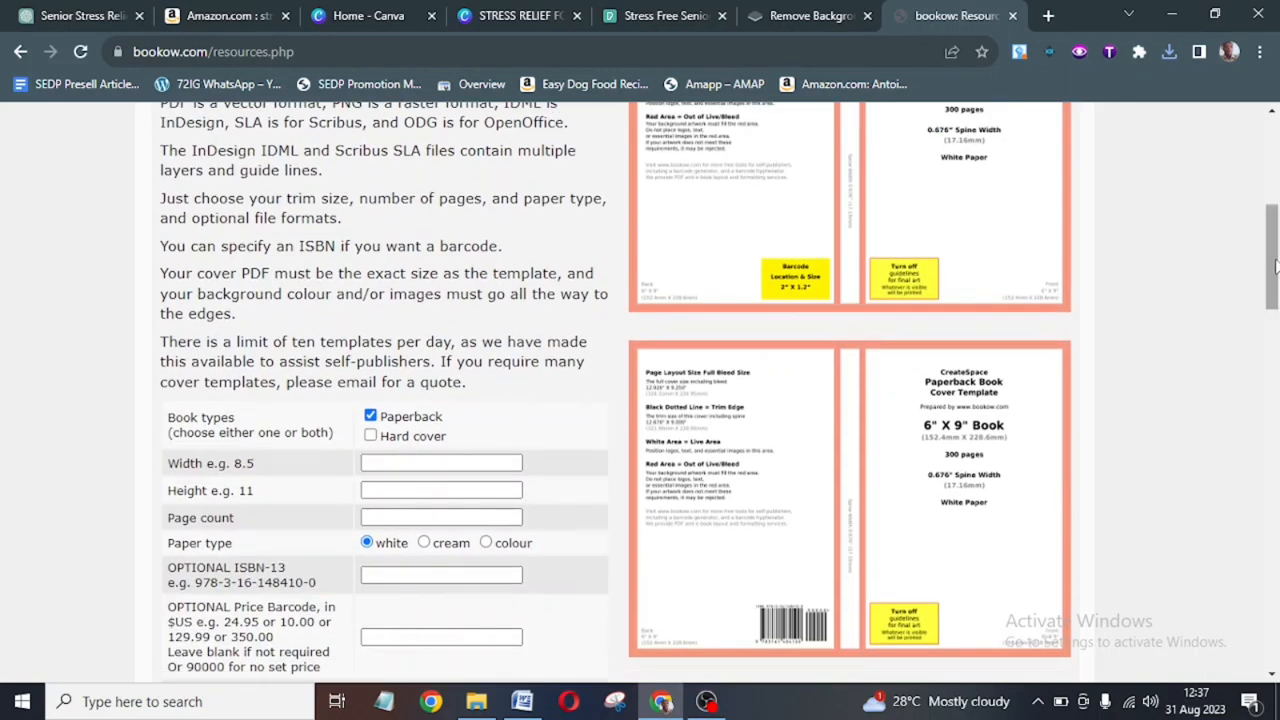
{"action": "left_click_drag", "start_coordinate": [1274, 265], "coordinate": [1274, 632]}
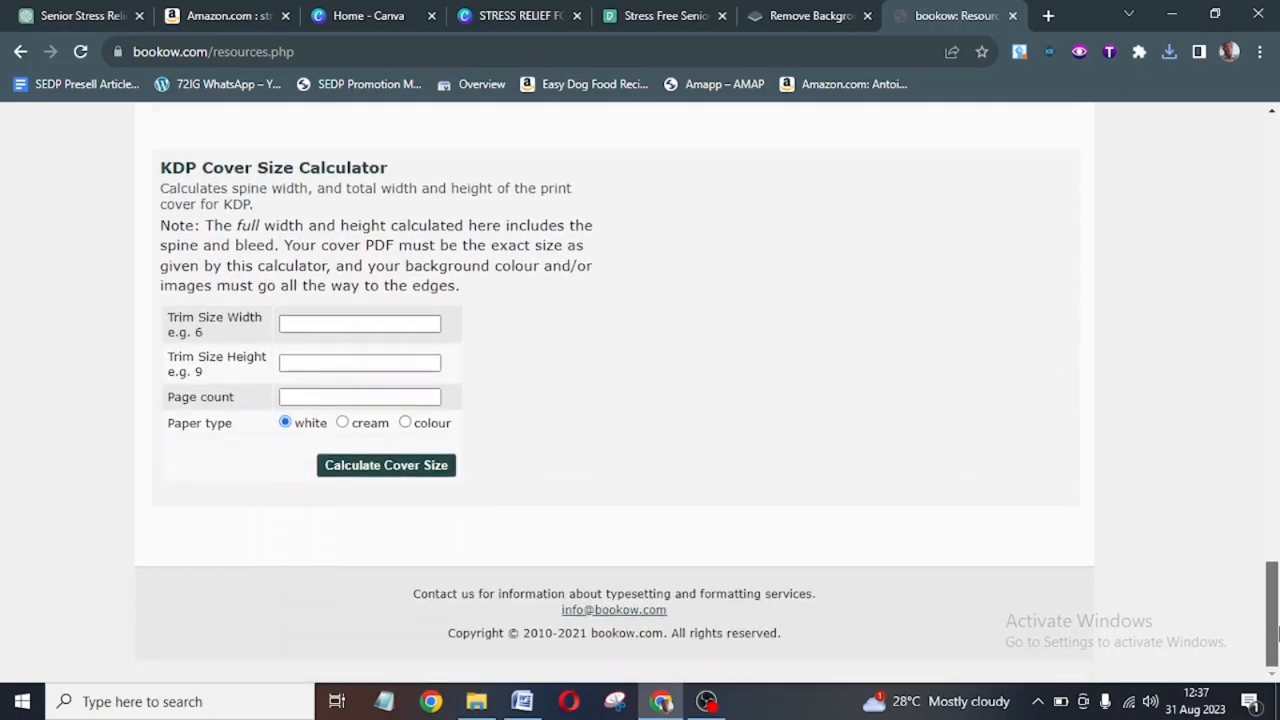
Calculate the full cover size for trim width 6, height 9 and white paper, using the Word manuscript's page count of 72.
{"action": "left_click", "coordinate": [362, 326]}
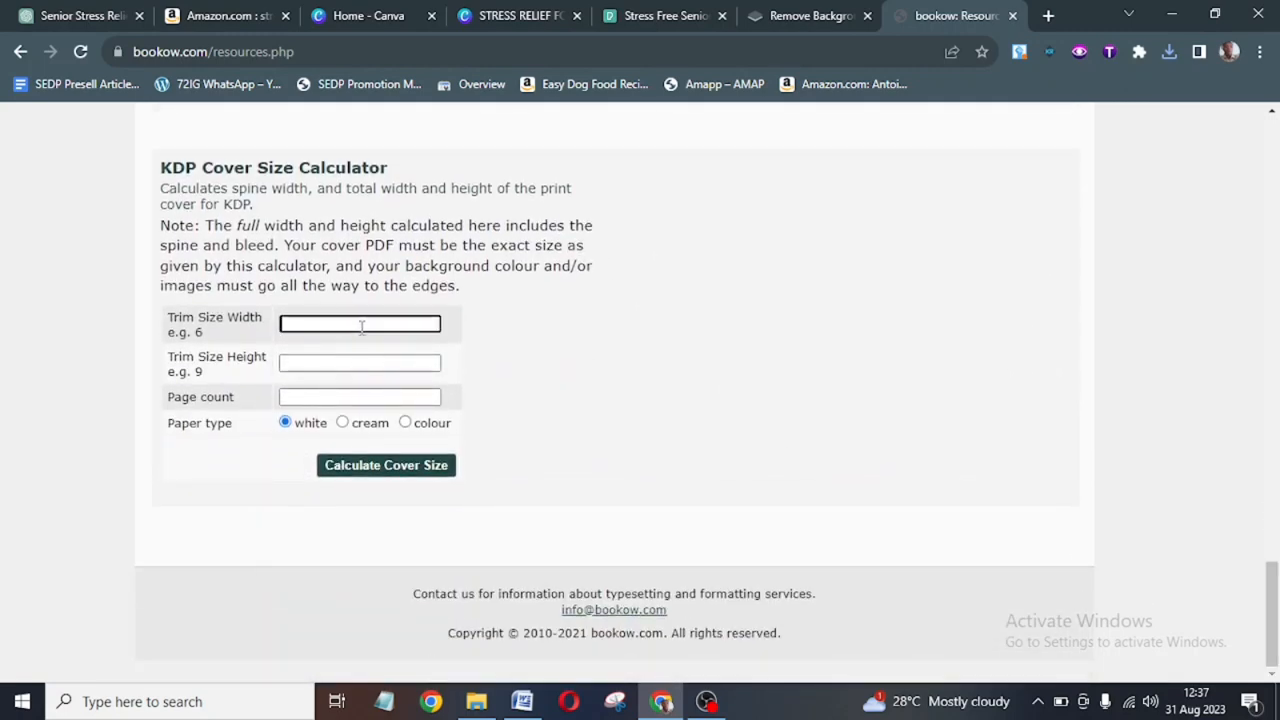
{"action": "type", "text": "6"}
{"action": "left_click", "coordinate": [362, 363]}
{"action": "type", "text": "9"}
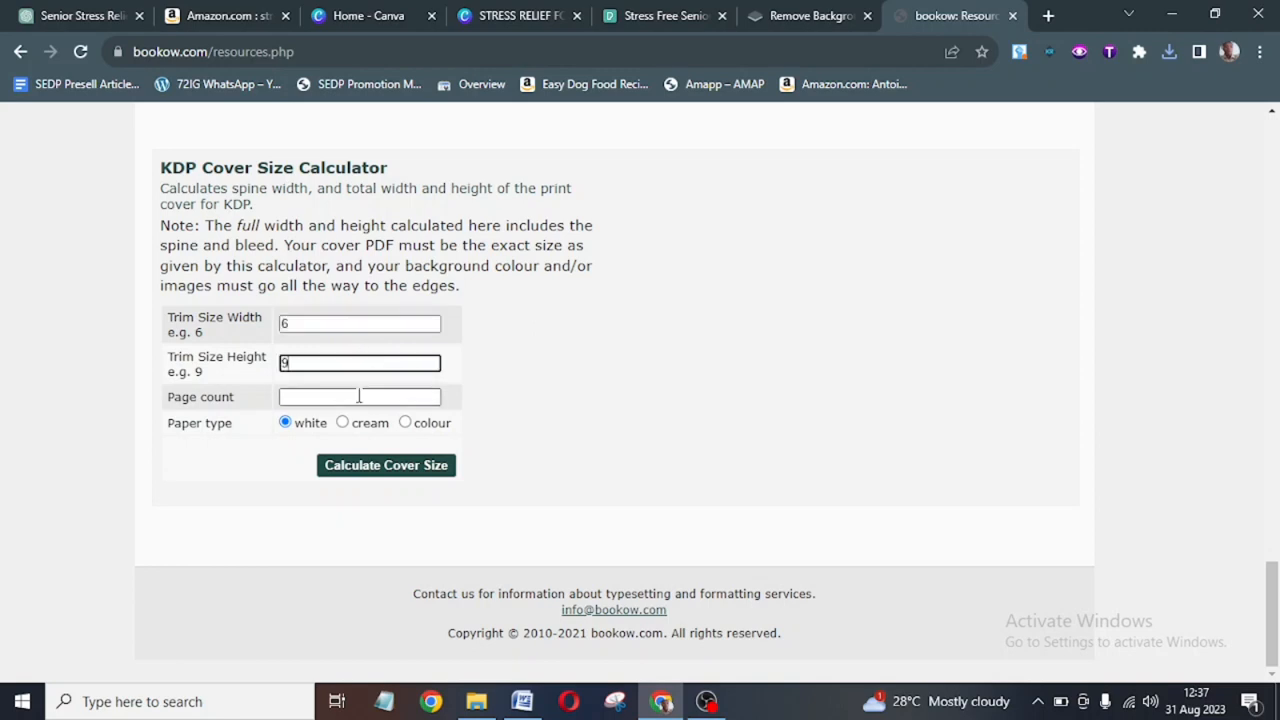
{"action": "left_click", "coordinate": [358, 396]}
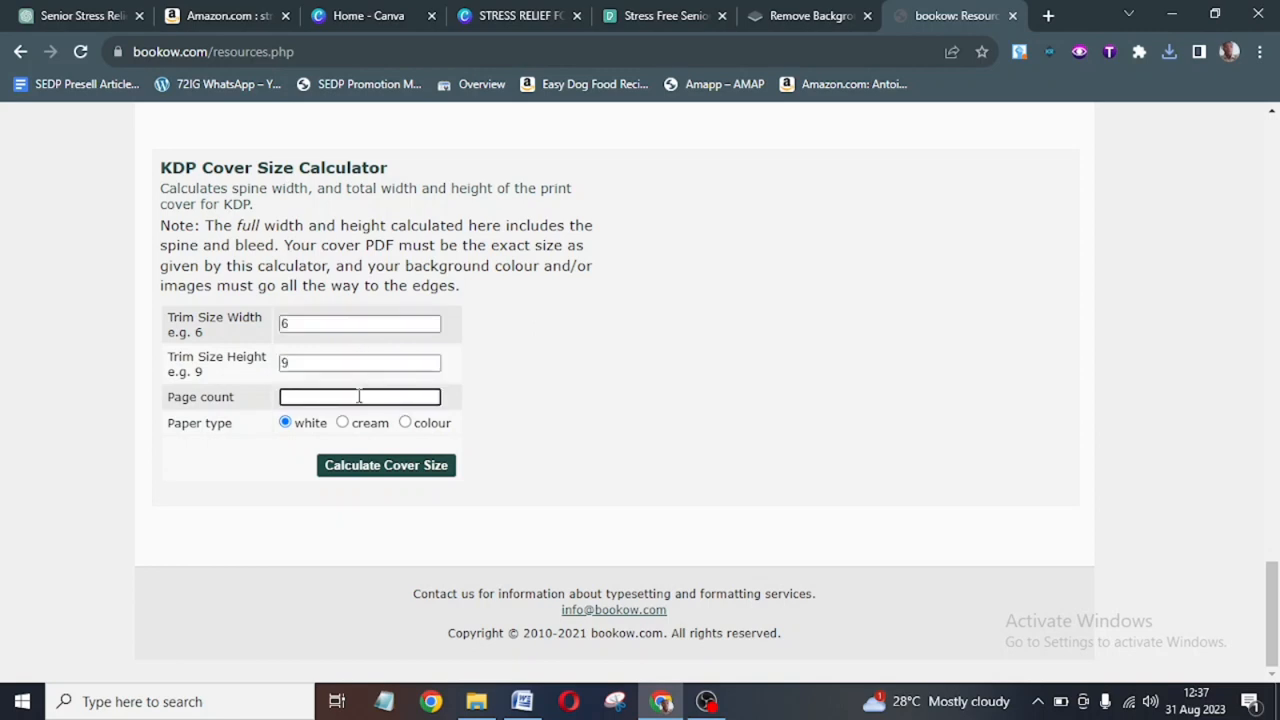
{"action": "left_click", "coordinate": [522, 701]}
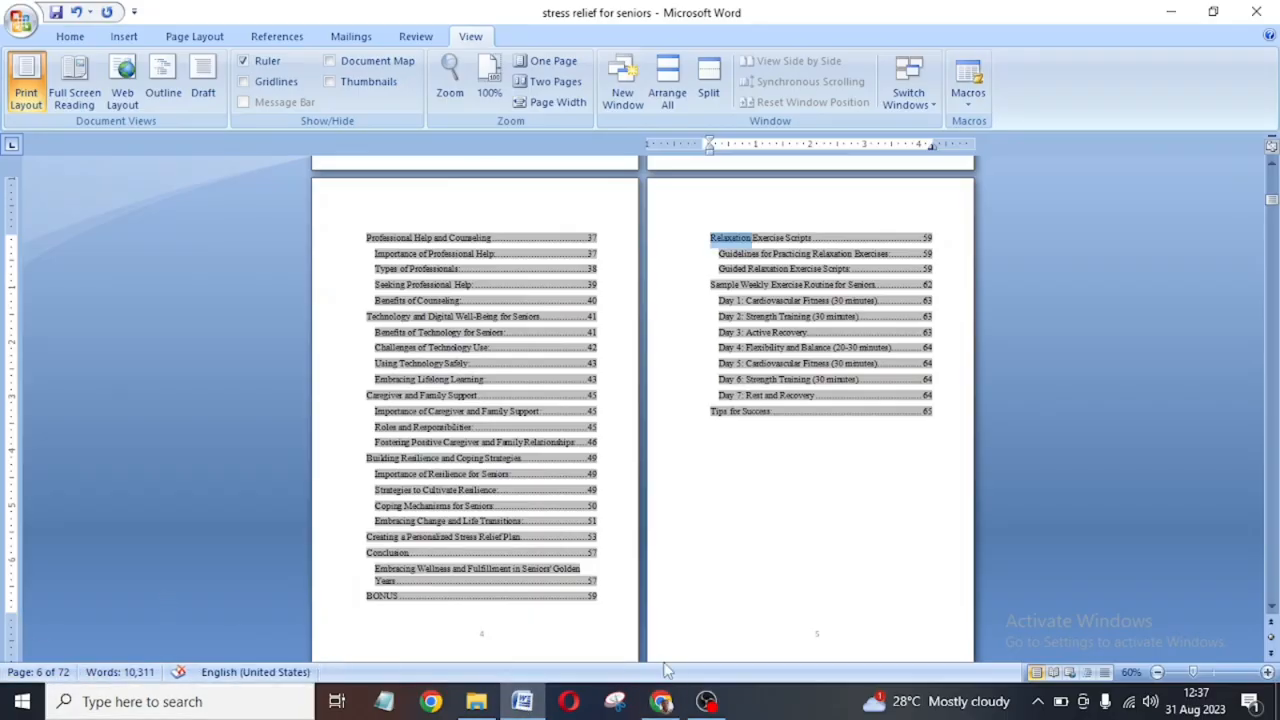
{"action": "left_click", "coordinate": [661, 701]}
{"action": "type", "text": "7"}
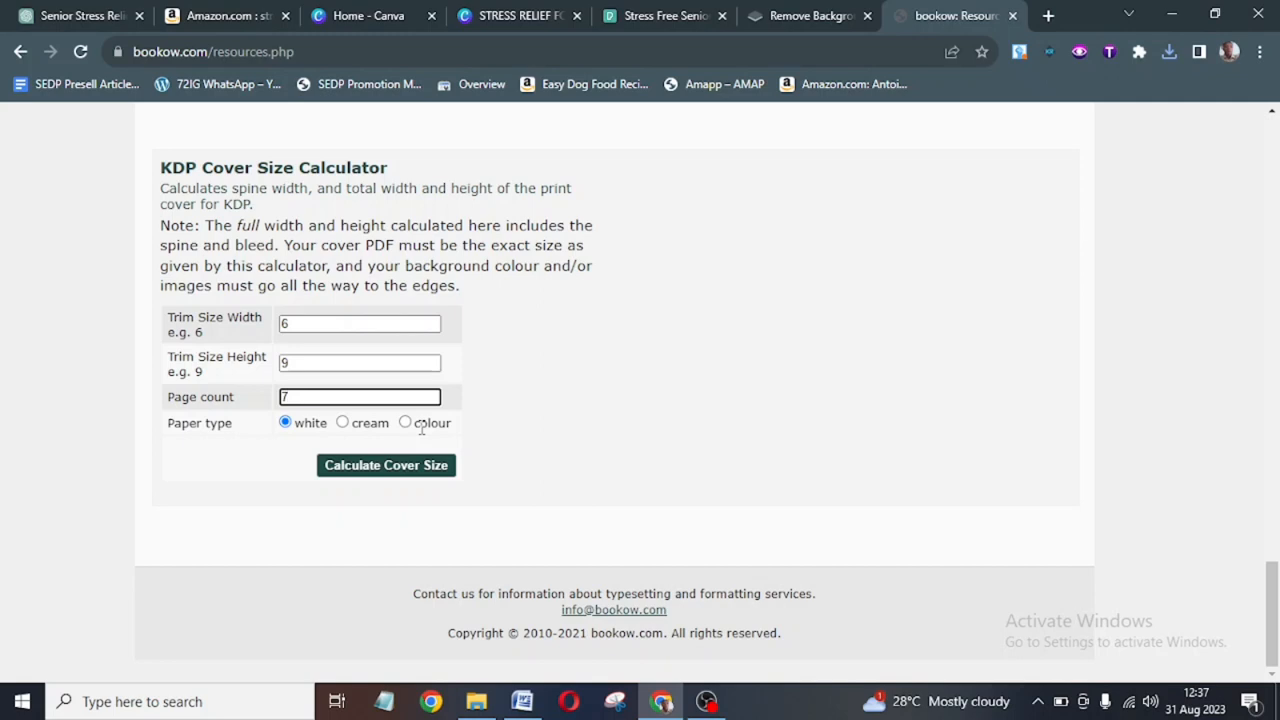
{"action": "type", "text": "2"}
{"action": "left_click", "coordinate": [418, 467]}
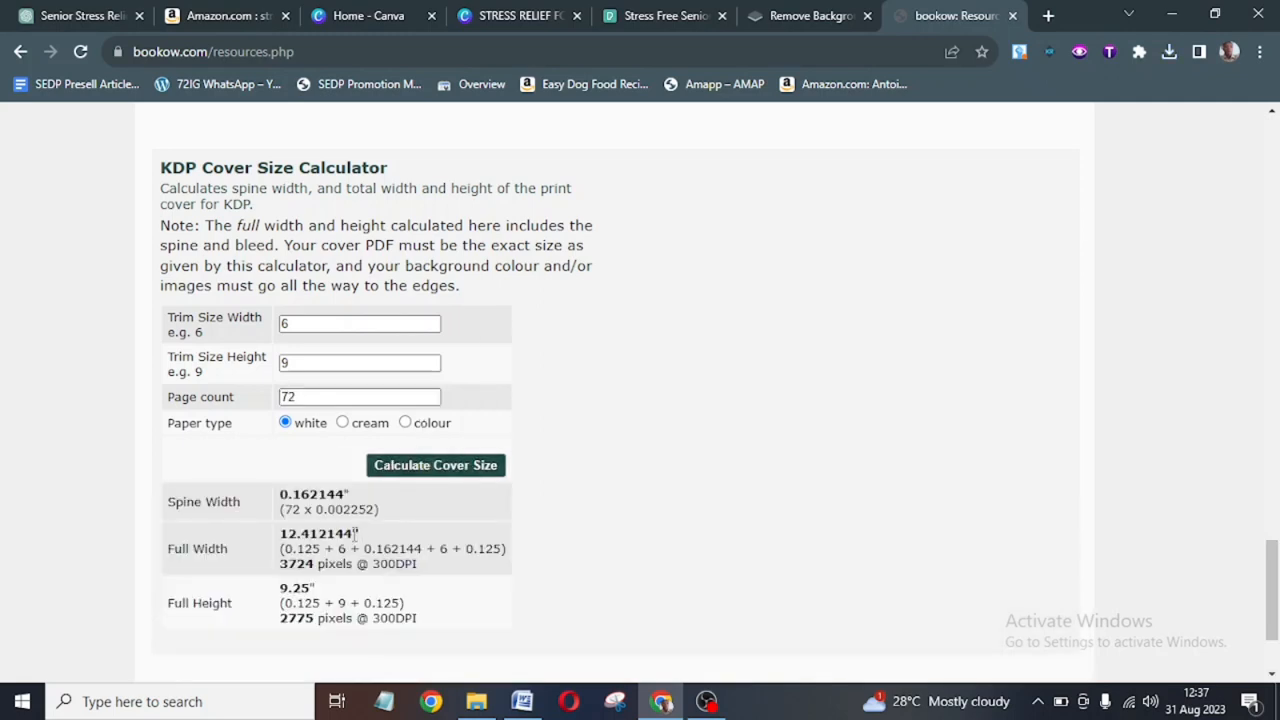
Create a custom-size Canva design 12.412 in wide and 9.25 in high, based on the calculated full cover dimensions.
{"action": "left_click_drag", "start_coordinate": [356, 534], "coordinate": [283, 536]}
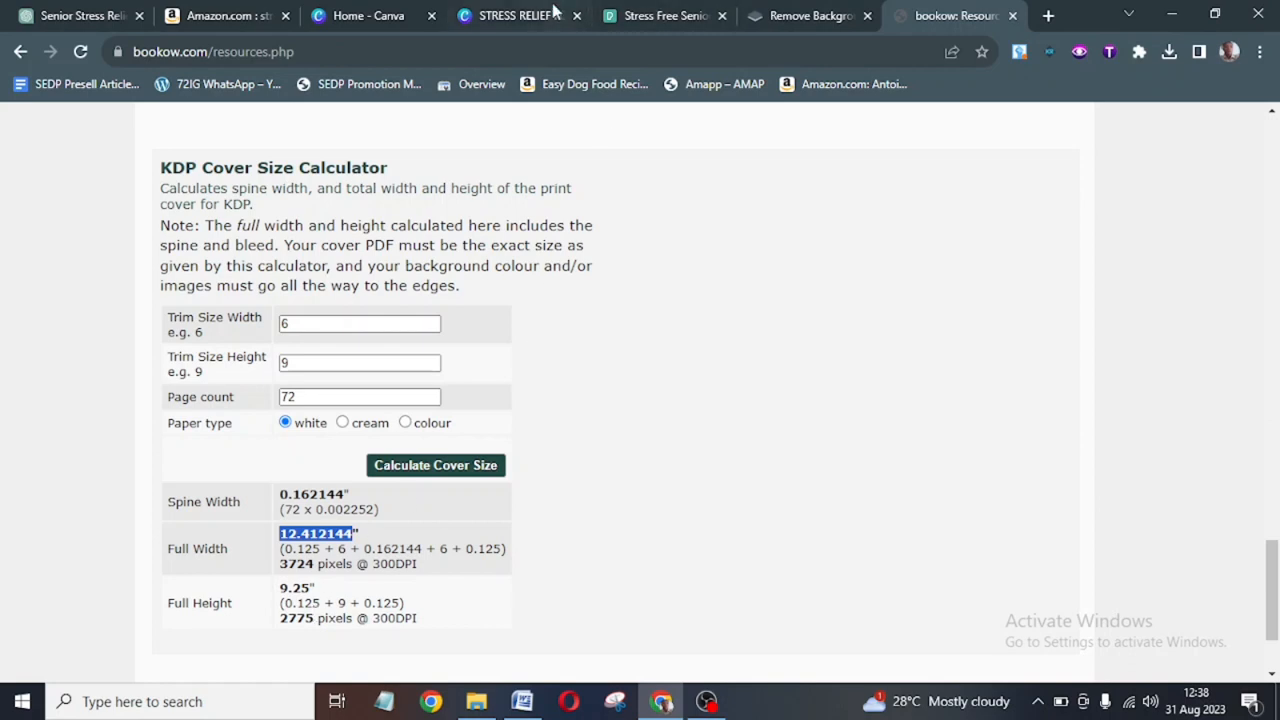
{"action": "left_click", "coordinate": [375, 16]}
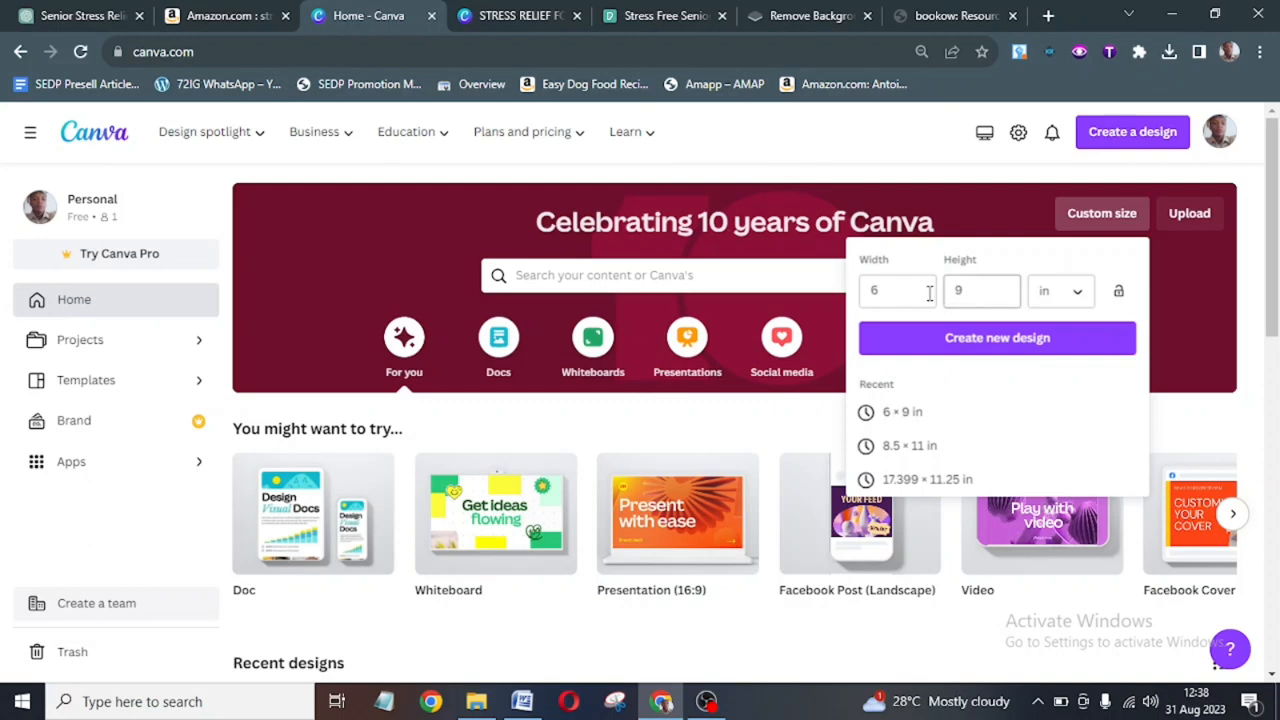
{"action": "left_click_drag", "start_coordinate": [886, 292], "coordinate": [862, 293]}
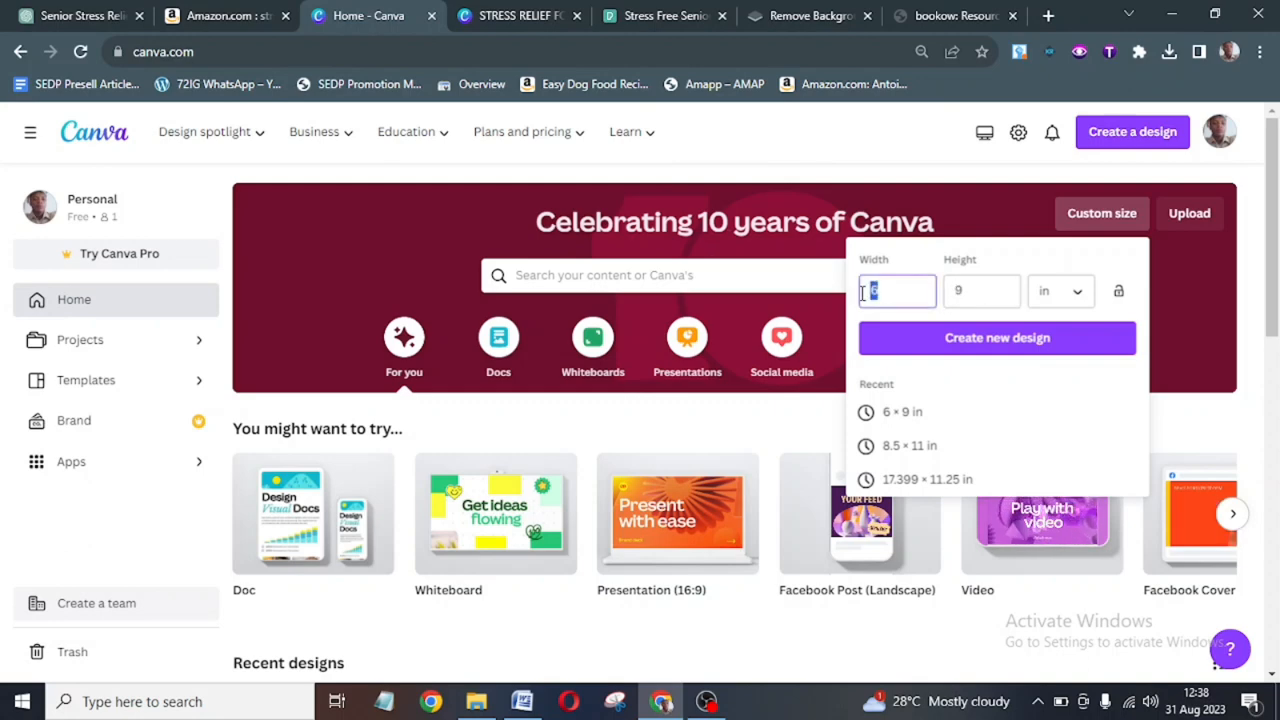
{"action": "type", "text": "12.412"}
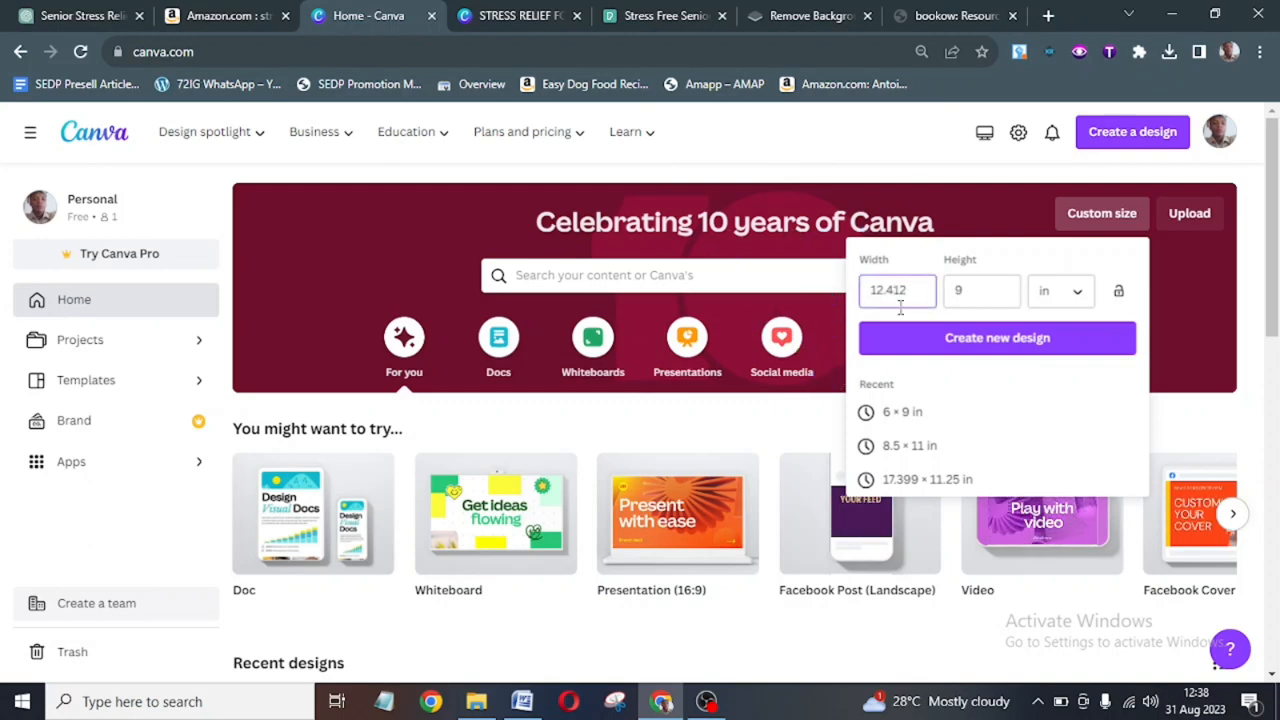
{"action": "left_click", "coordinate": [977, 296]}
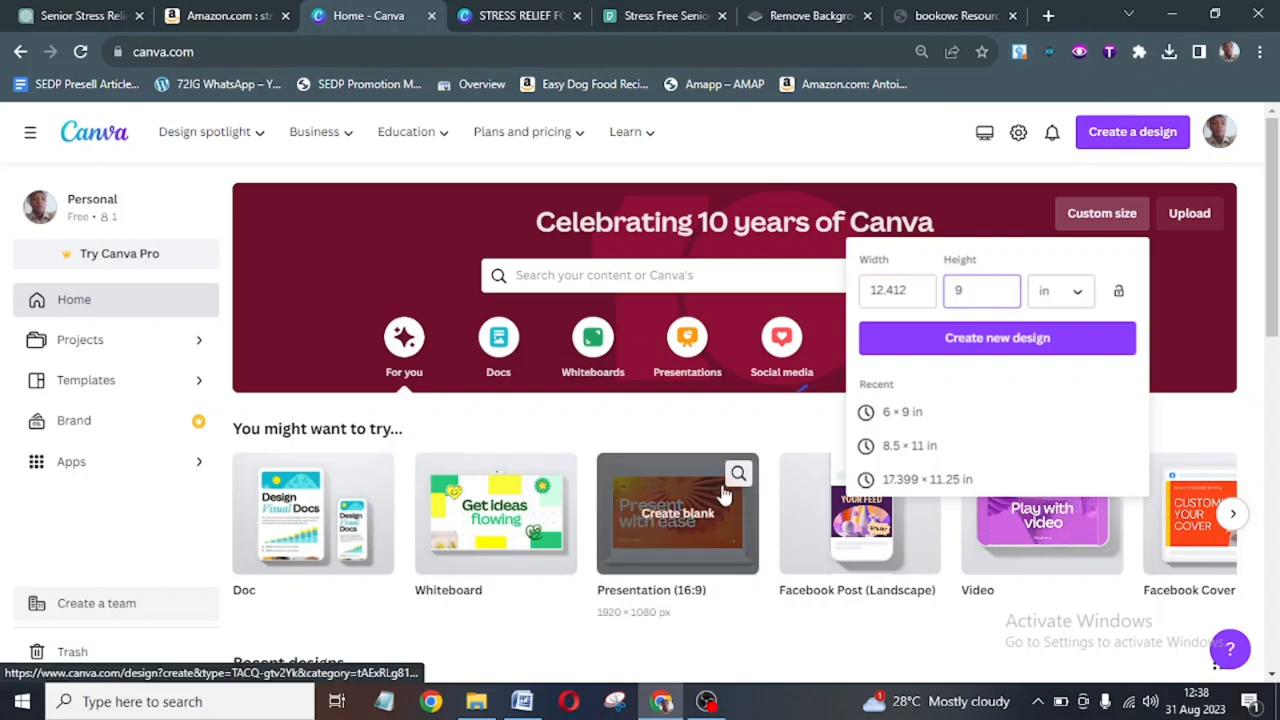
{"action": "left_click", "coordinate": [967, 17]}
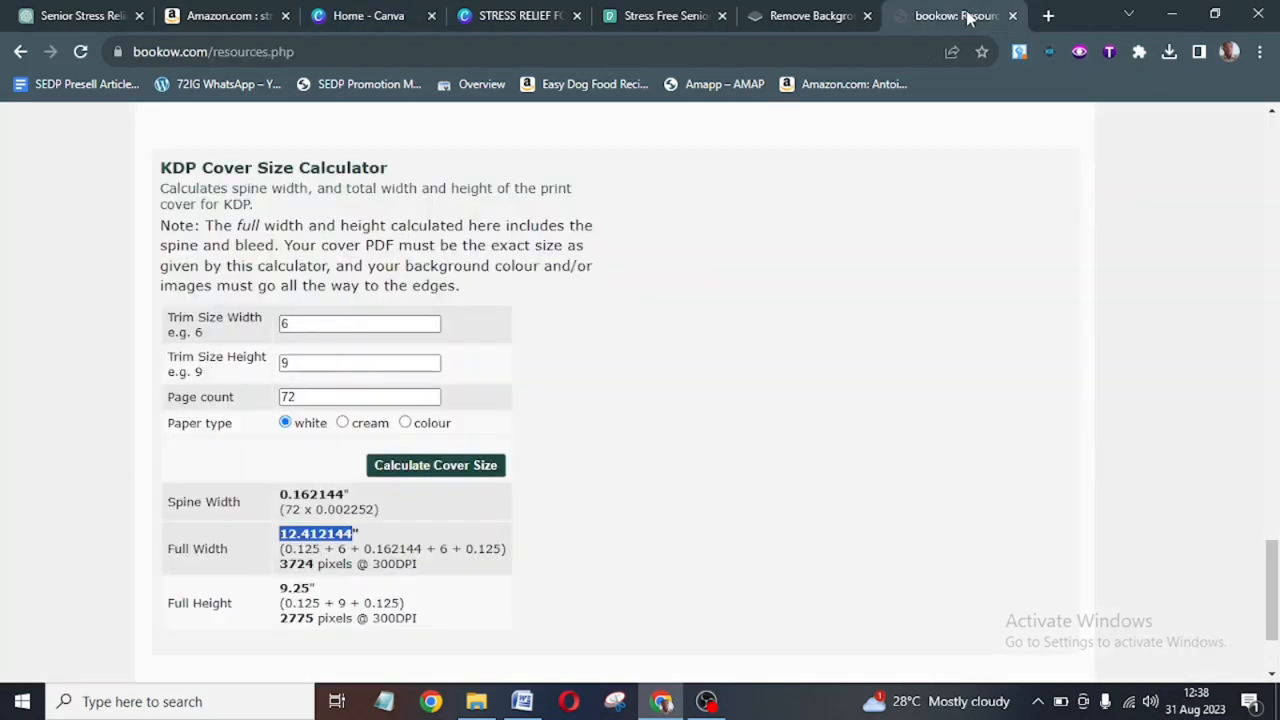
{"action": "left_click", "coordinate": [409, 12]}
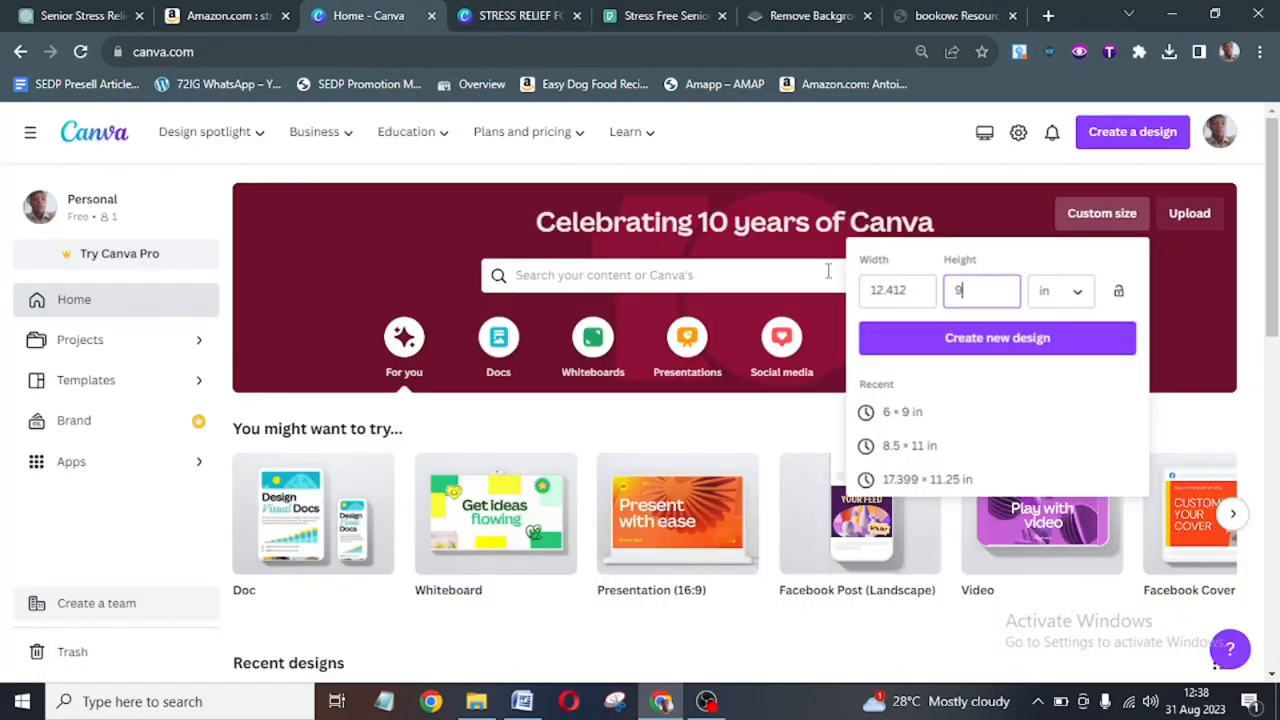
{"action": "type", "text": ".25"}
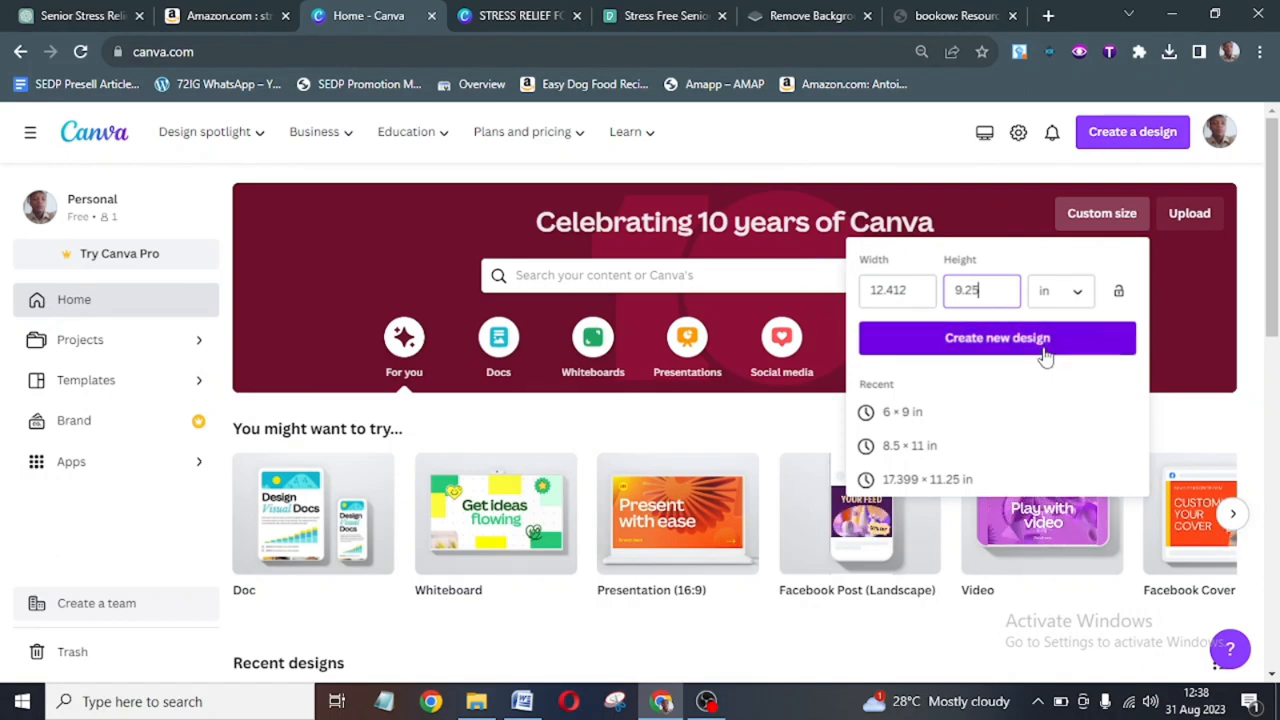
{"action": "left_click", "coordinate": [1045, 350]}
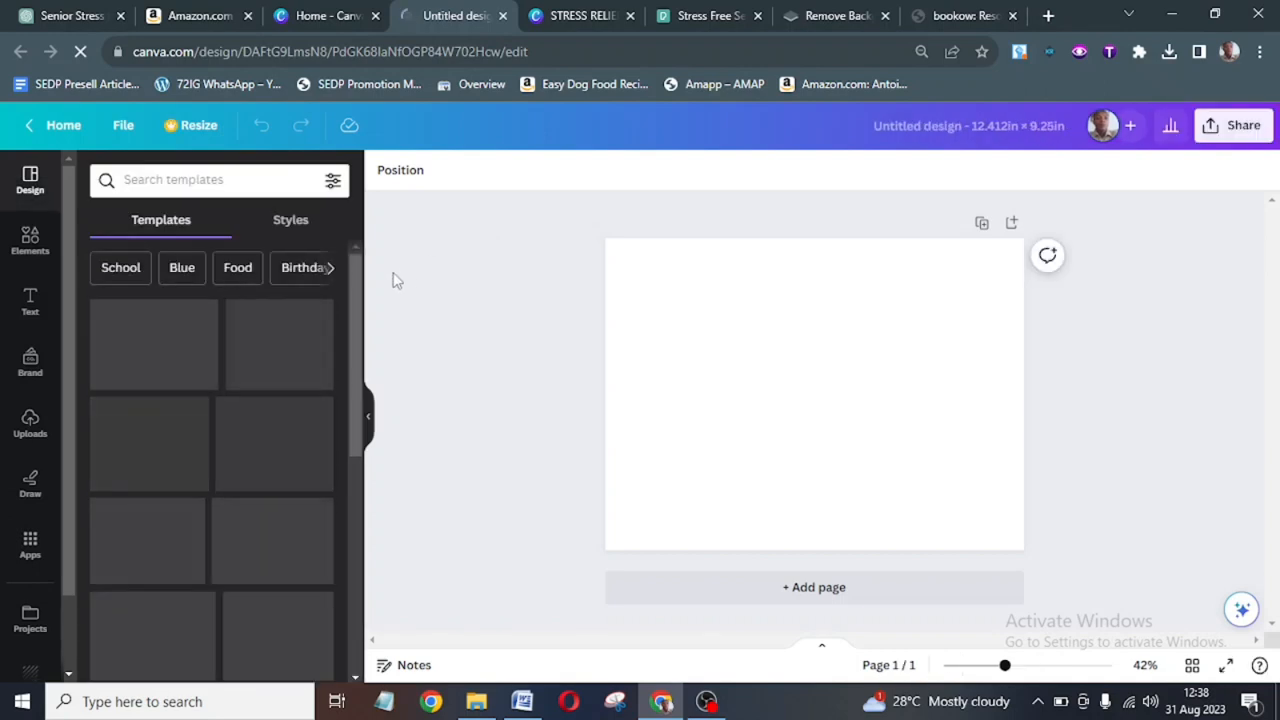
Upload the downloaded STRESS RELIEF FOR SENIORS.jpg into the new design's image uploads.
{"action": "left_click", "coordinate": [1169, 52]}
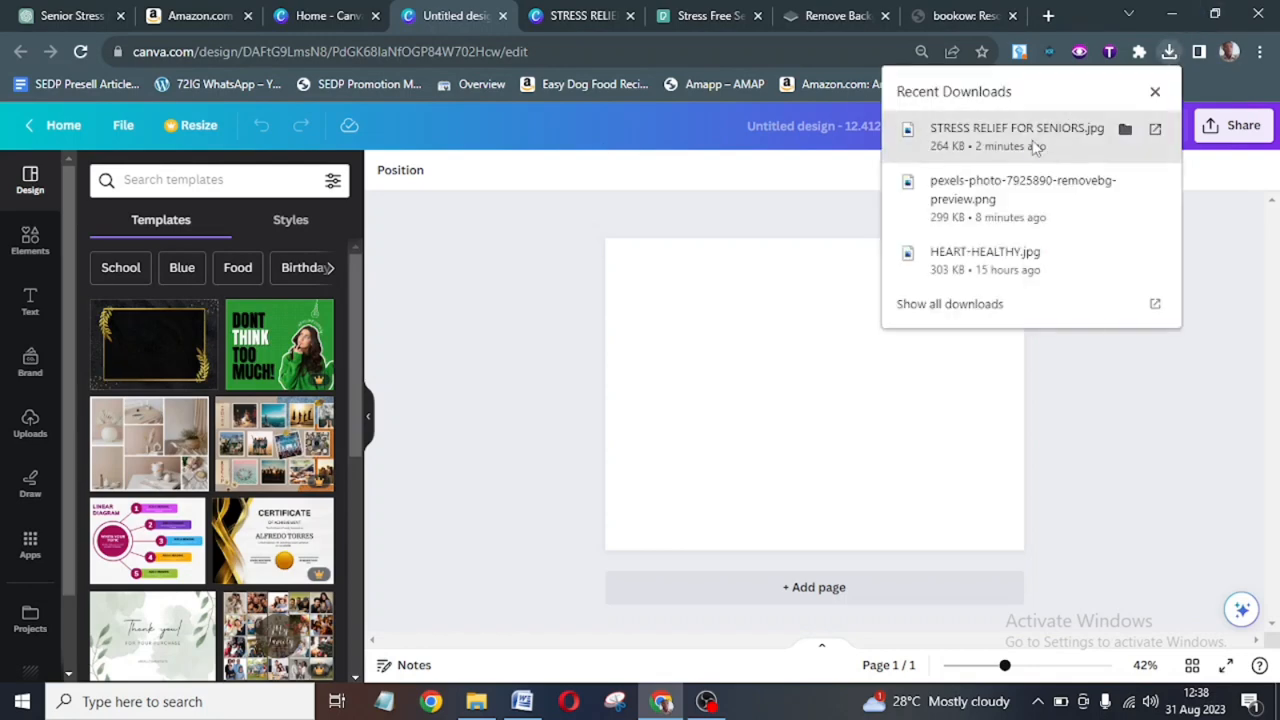
{"action": "left_click_drag", "start_coordinate": [1036, 147], "coordinate": [478, 345]}
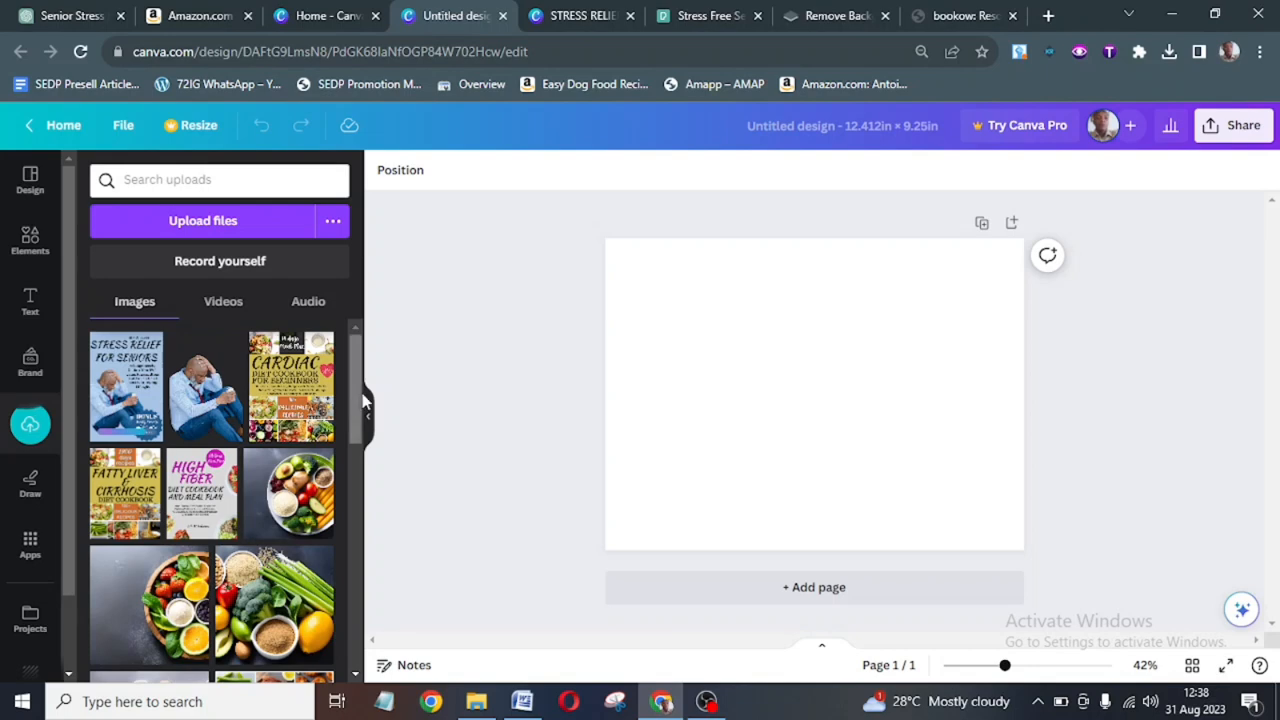
Add the uploaded 30-page 6 × 9 KDP paperback cover template to the blank page and enlarge it to fill the page.
{"action": "scroll", "coordinate": [365, 400], "scroll_direction": "down", "scroll_amount": 10}
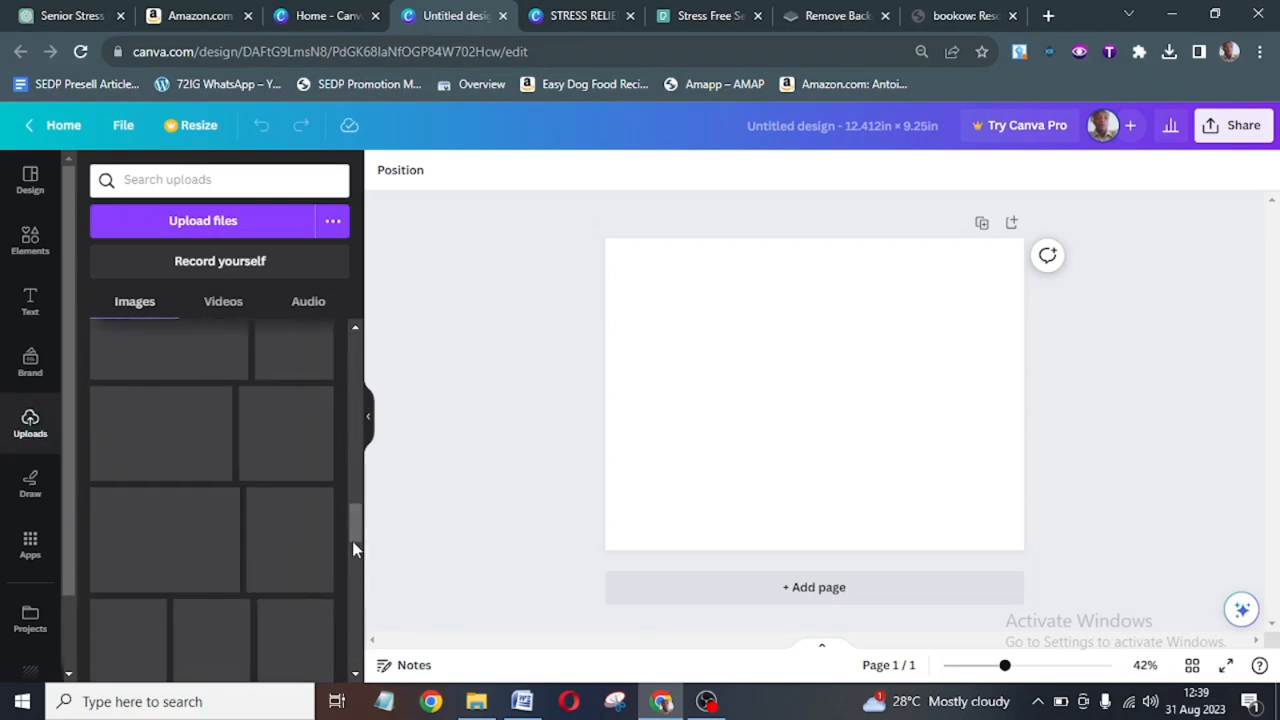
{"action": "left_click_drag", "start_coordinate": [352, 548], "coordinate": [370, 705]}
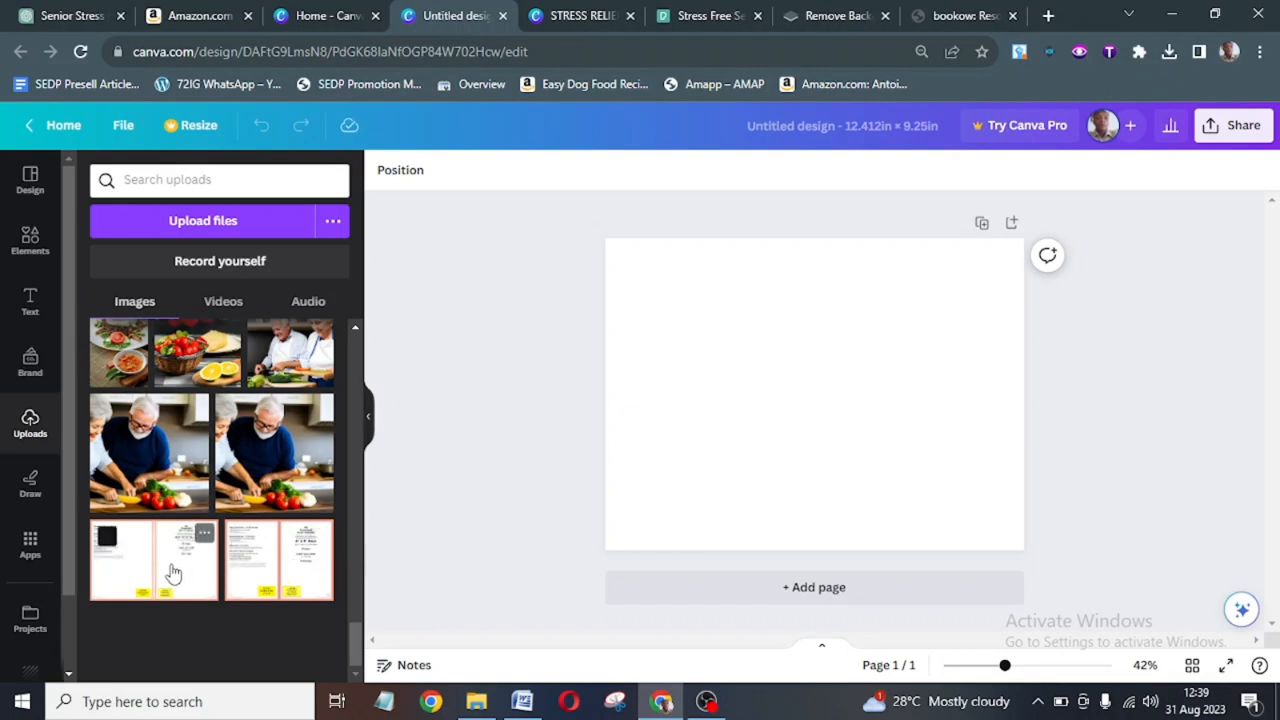
{"action": "left_click", "coordinate": [285, 578]}
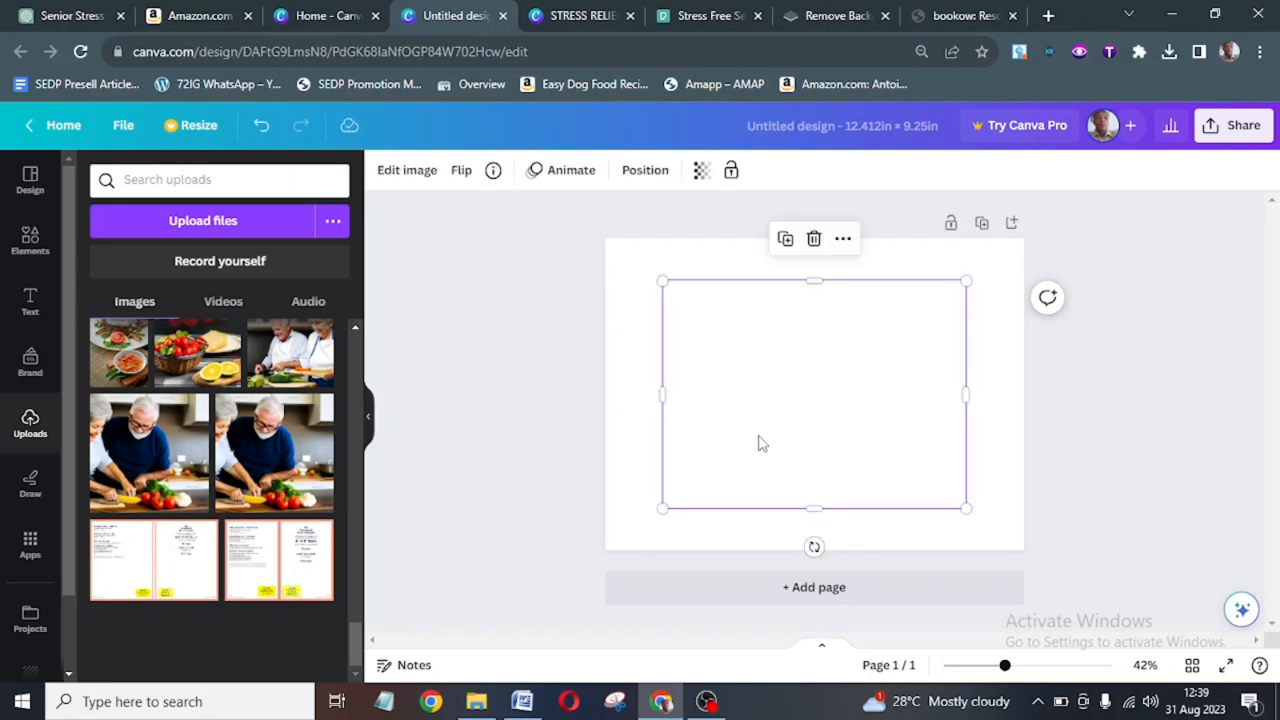
{"action": "left_click_drag", "start_coordinate": [757, 443], "coordinate": [698, 391]}
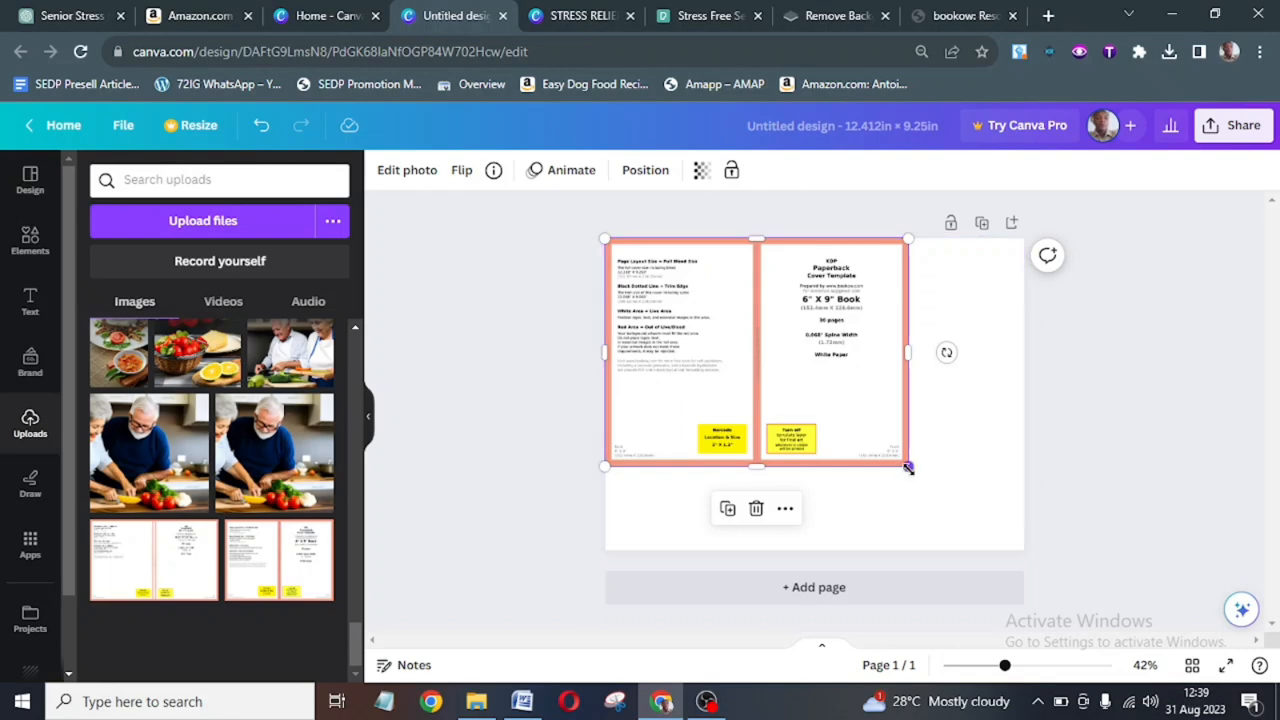
{"action": "left_click_drag", "start_coordinate": [908, 466], "coordinate": [1046, 525]}
{"action": "left_click", "coordinate": [1131, 482]}
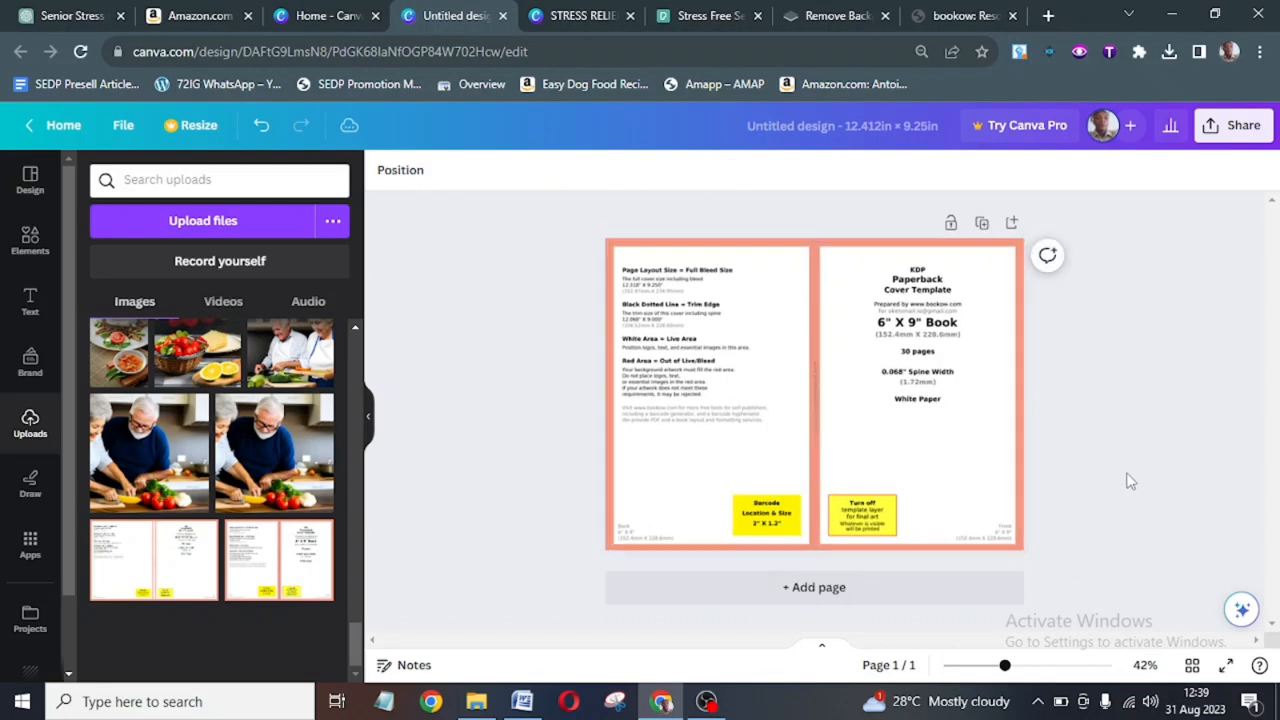
Add the uploaded Stress Relief for Seniors cover image and enlarge it to fill the template's front-cover area.
{"action": "left_click_drag", "start_coordinate": [355, 640], "coordinate": [365, 323]}
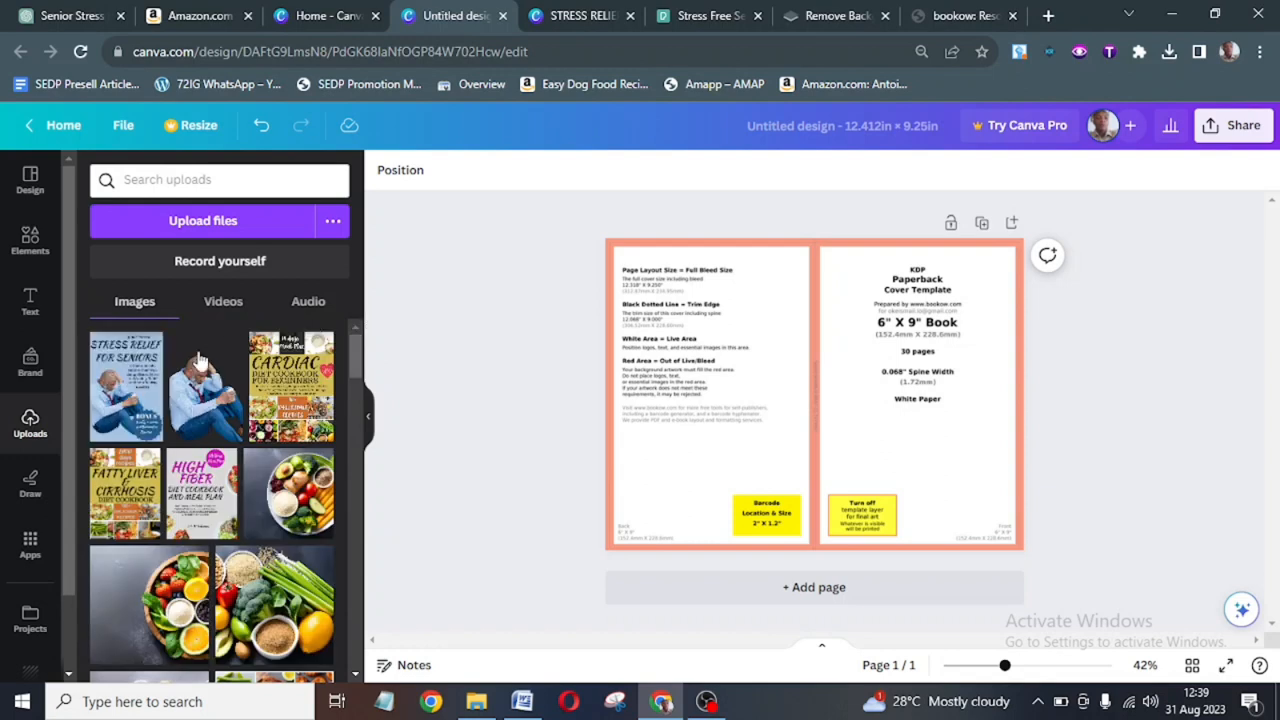
{"action": "left_click", "coordinate": [122, 392]}
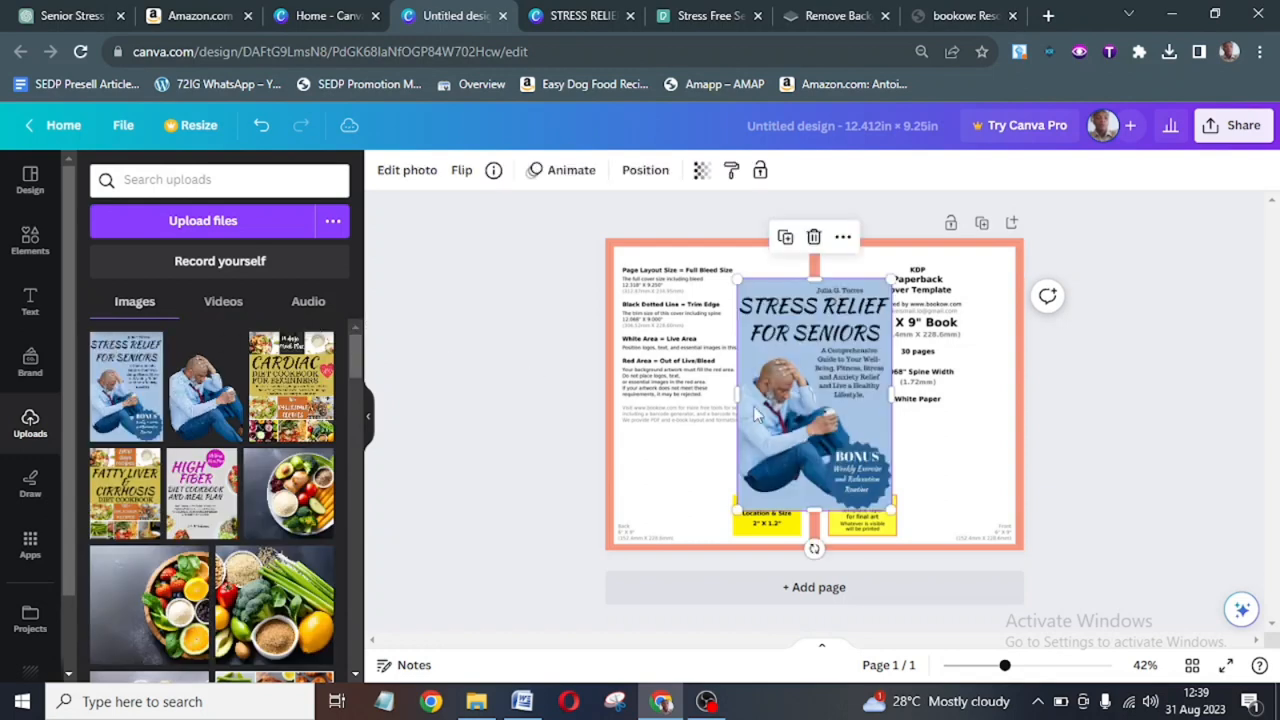
{"action": "left_click_drag", "start_coordinate": [782, 410], "coordinate": [860, 369]}
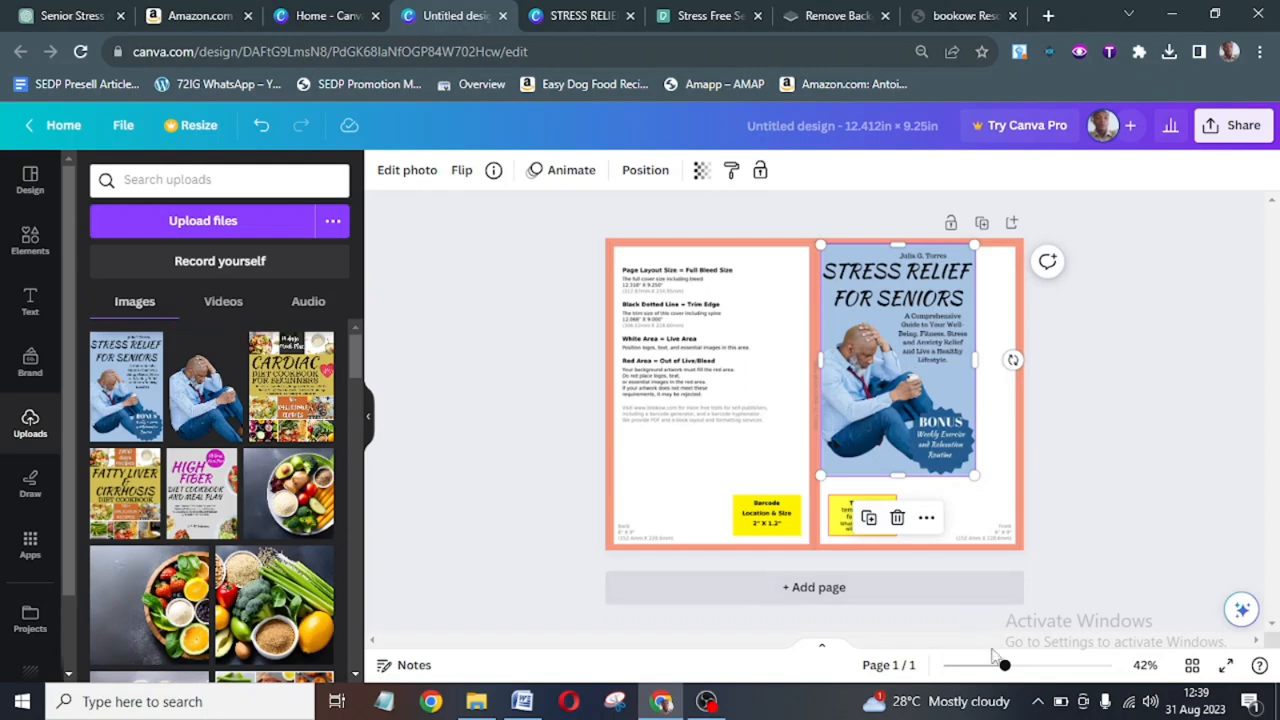
{"action": "left_click_drag", "start_coordinate": [1009, 676], "coordinate": [1021, 678]}
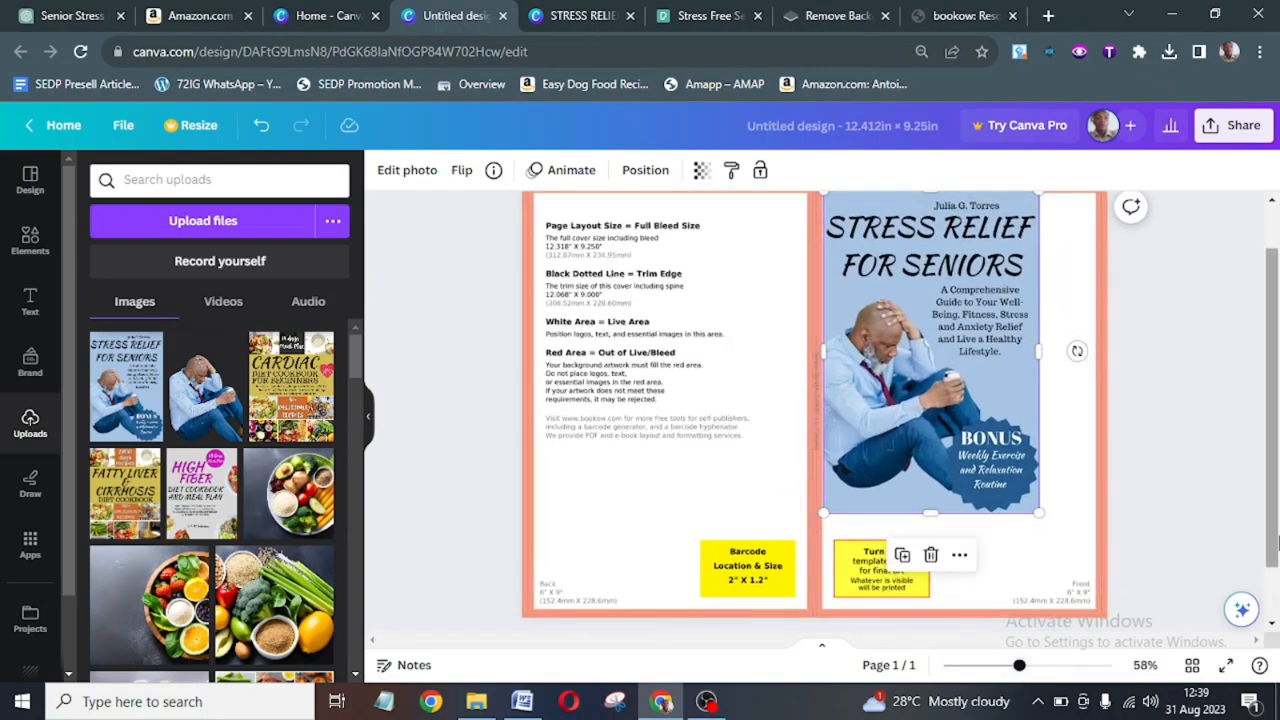
{"action": "left_click_drag", "start_coordinate": [1276, 538], "coordinate": [1277, 530]}
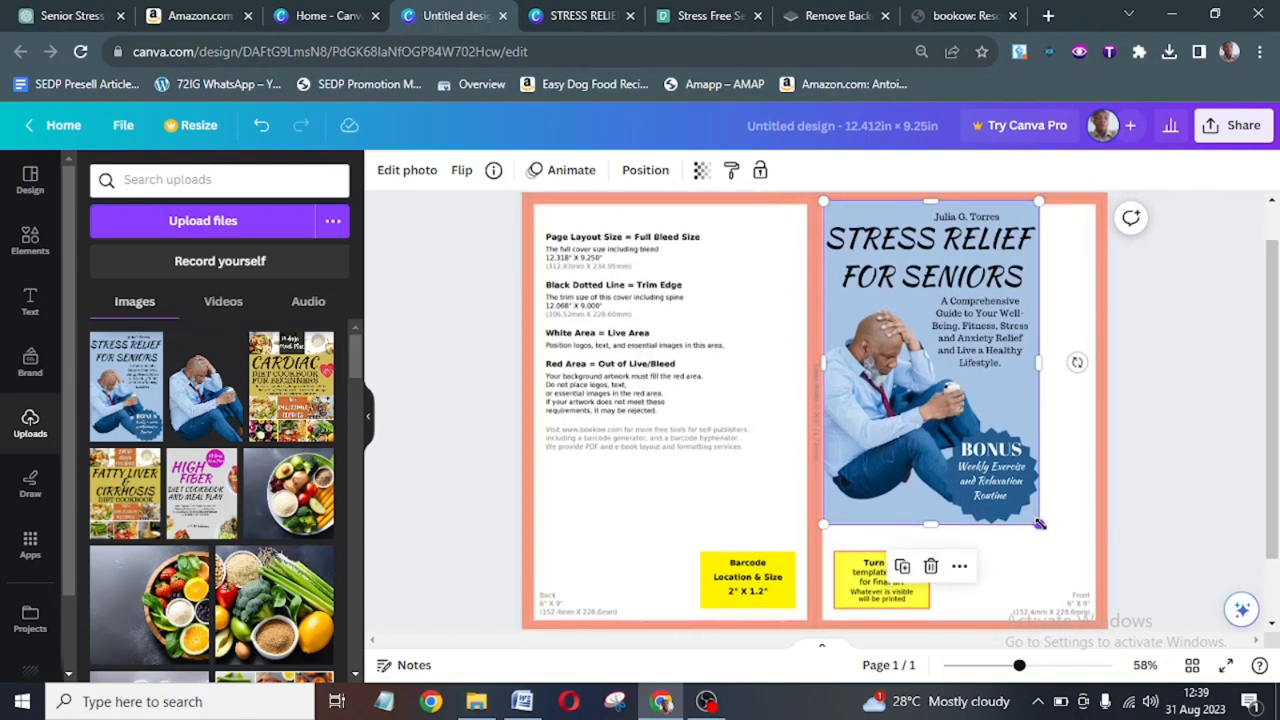
{"action": "left_click_drag", "start_coordinate": [1040, 523], "coordinate": [1092, 609]}
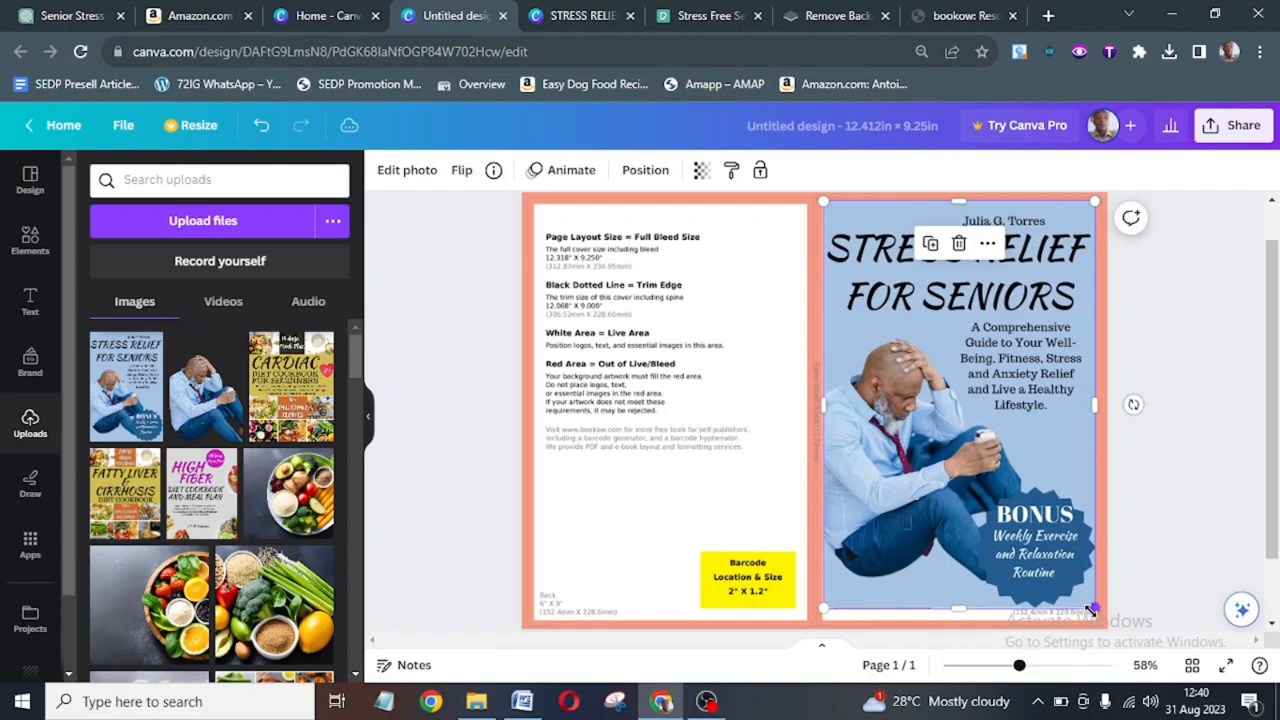
Adjust the front cover image's vertical position so it sits evenly within the template's white front area.
{"action": "scroll", "coordinate": [1092, 609], "scroll_direction": "down", "scroll_amount": 2}
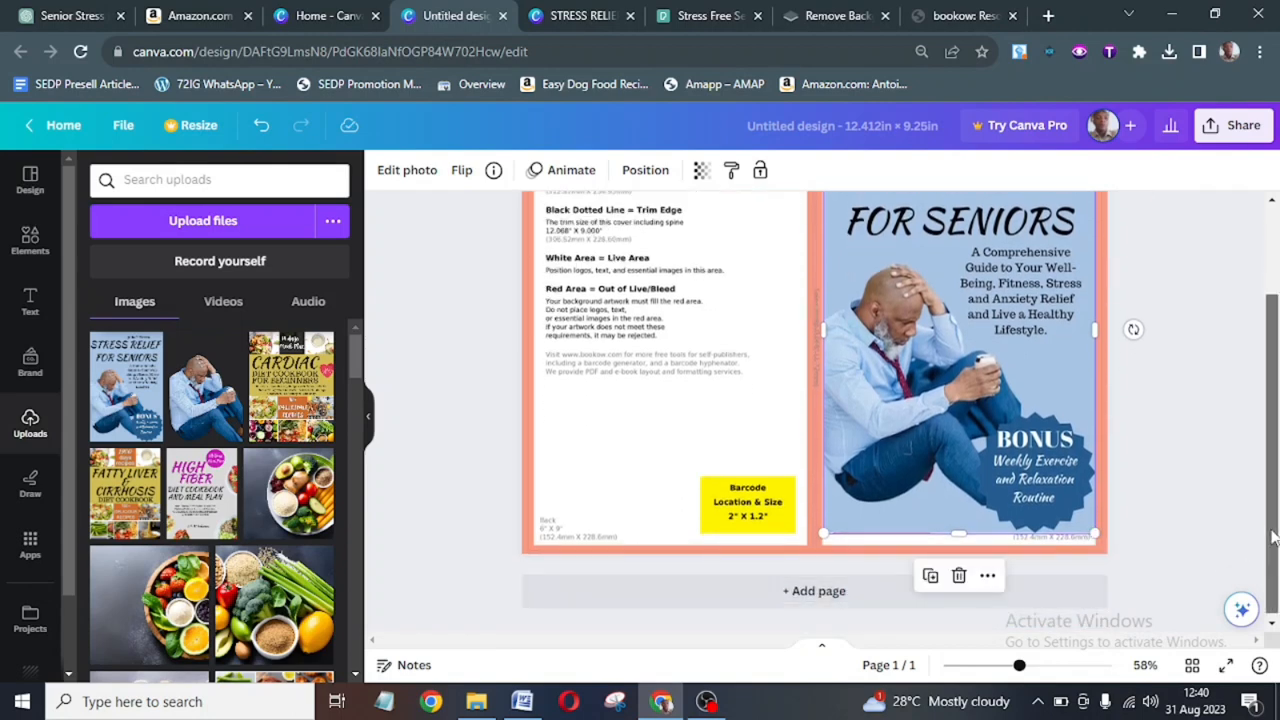
{"action": "left_click_drag", "start_coordinate": [1262, 543], "coordinate": [1265, 463]}
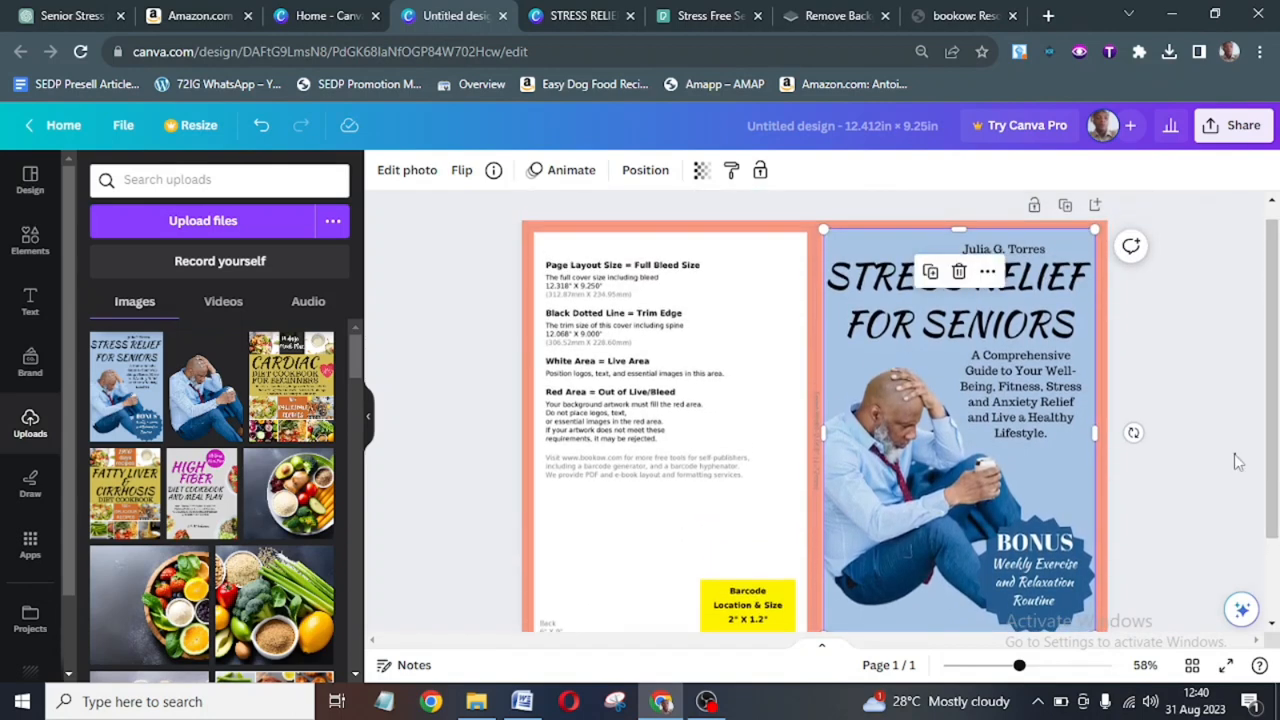
{"action": "left_click", "coordinate": [1237, 461]}
{"action": "left_click", "coordinate": [1000, 427]}
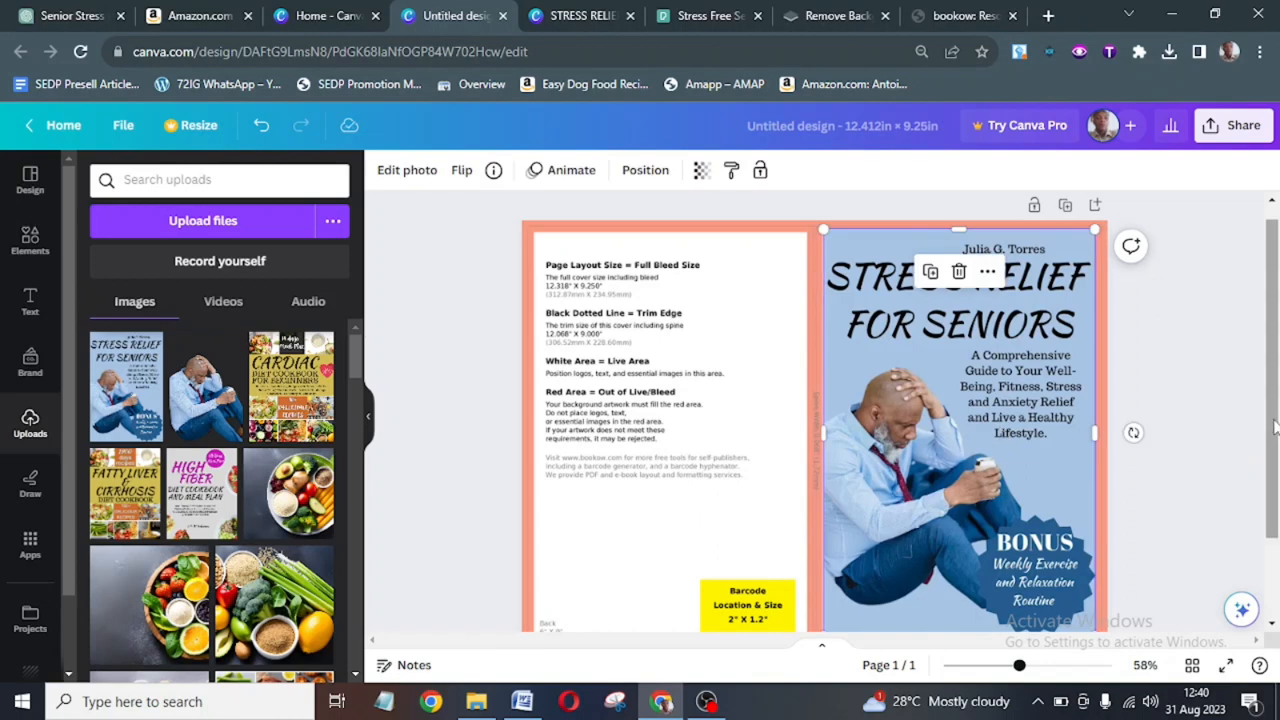
{"action": "left_click_drag", "start_coordinate": [1275, 427], "coordinate": [1275, 453]}
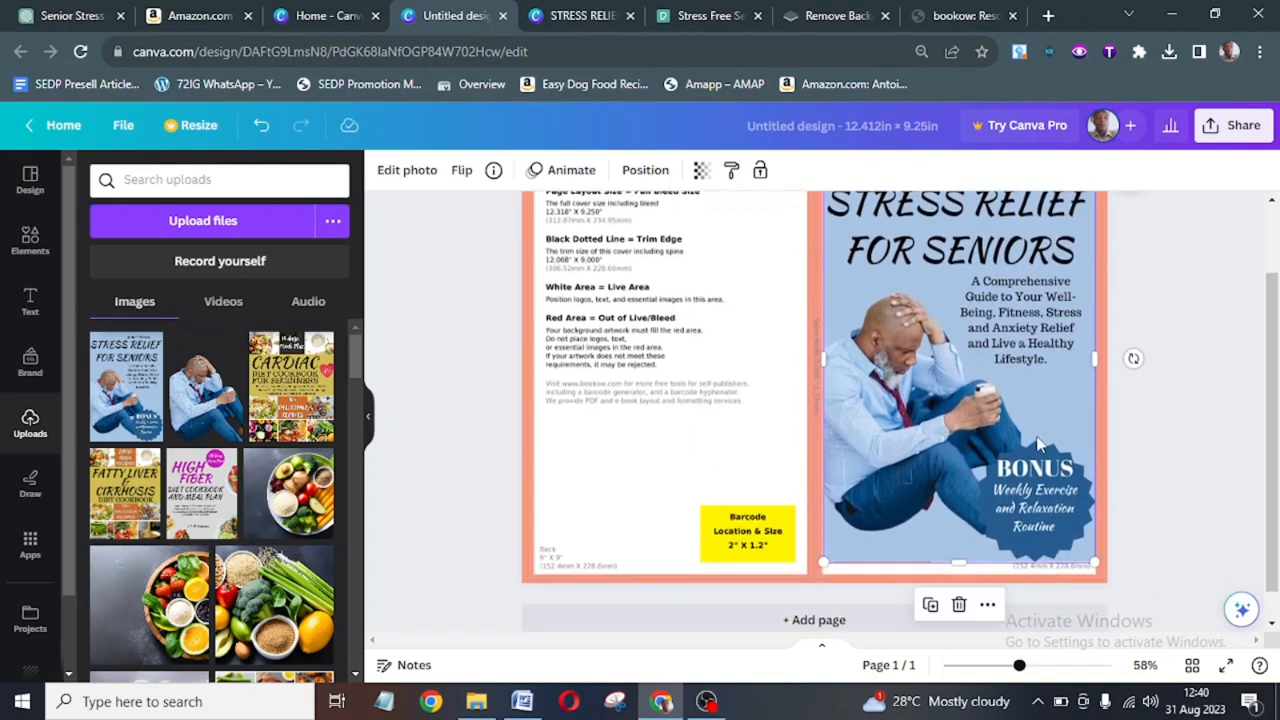
{"action": "left_click_drag", "start_coordinate": [1037, 442], "coordinate": [1037, 445]}
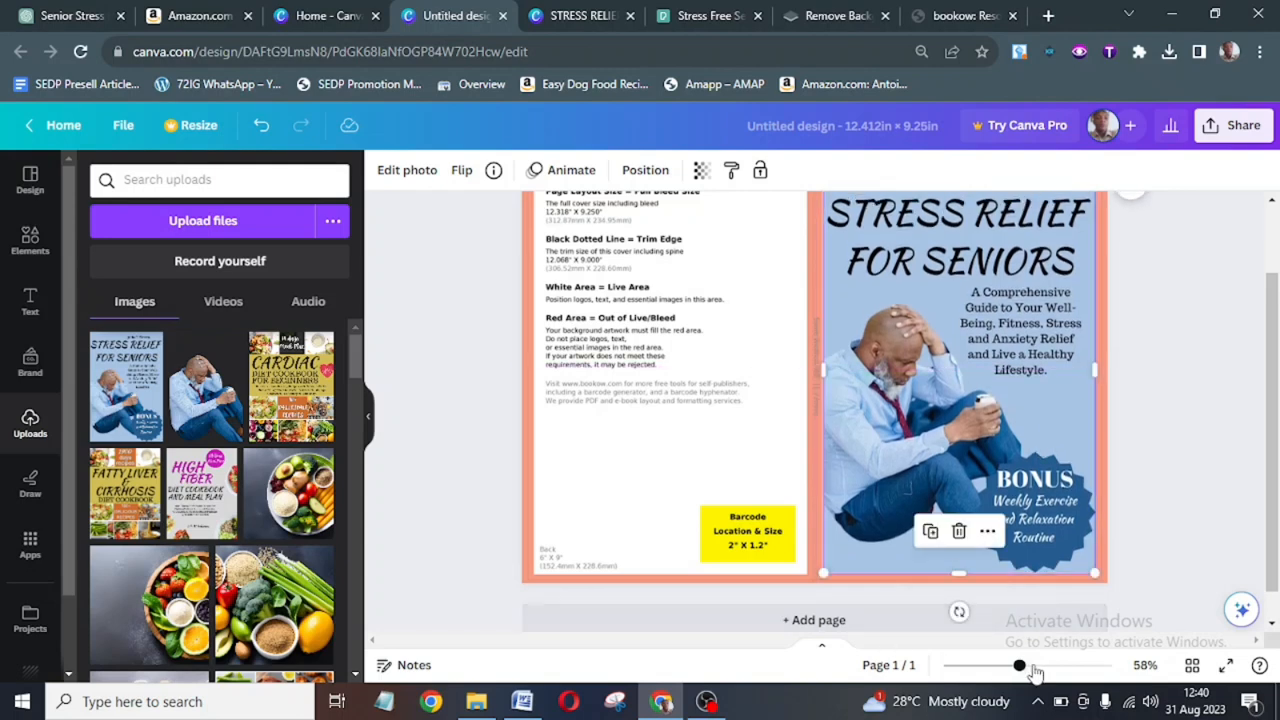
{"action": "left_click_drag", "start_coordinate": [1021, 667], "coordinate": [1005, 667]}
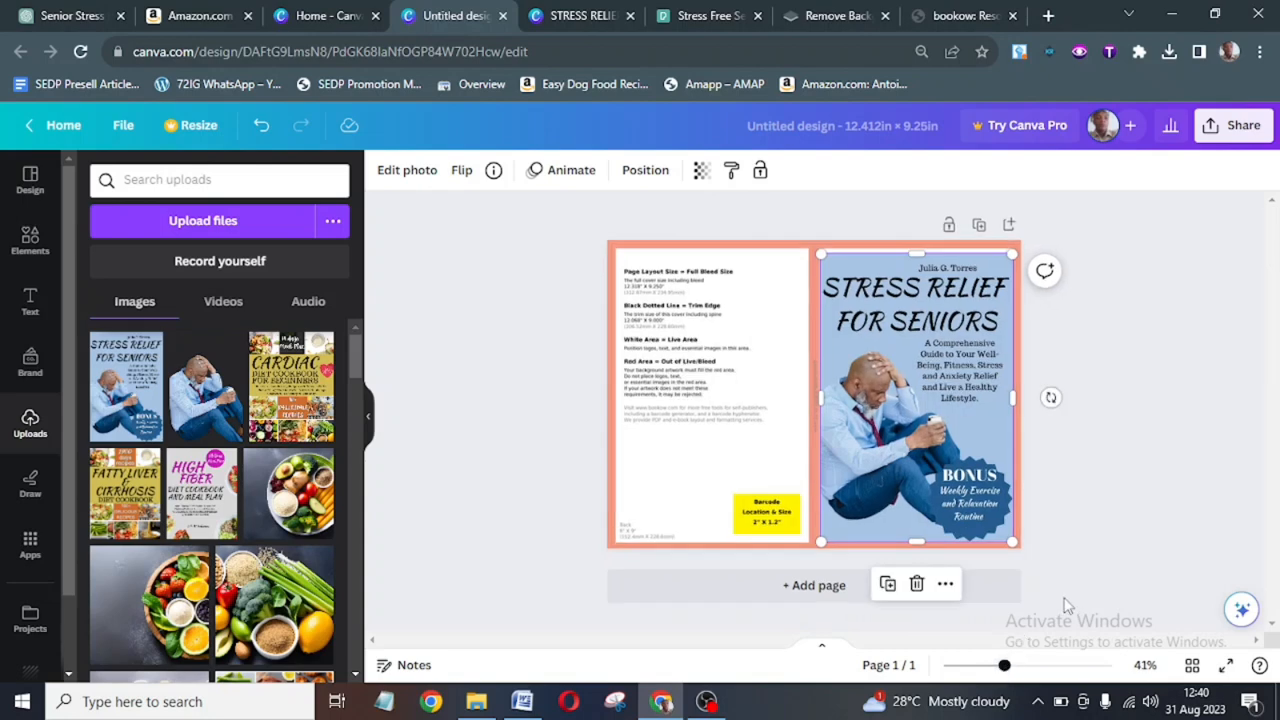
{"action": "left_click_drag", "start_coordinate": [995, 522], "coordinate": [995, 522]}
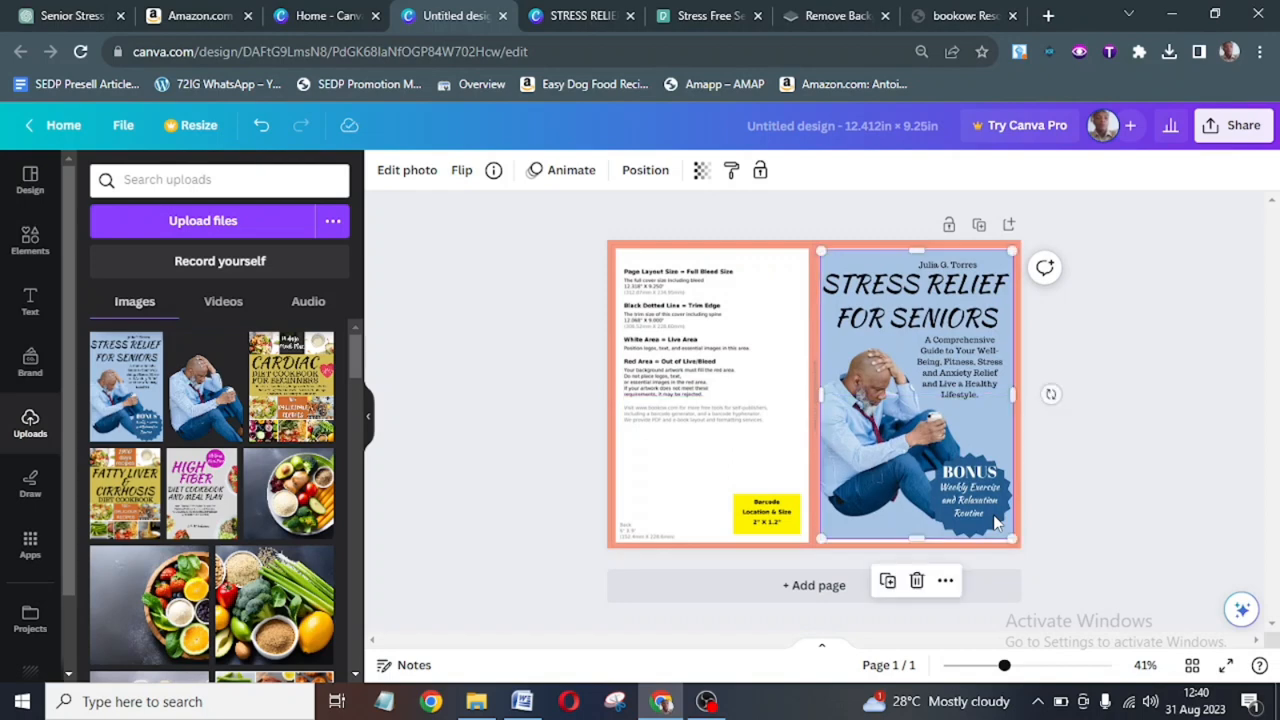
Delete the KDP cover template image from behind the front cover.
{"action": "left_click", "coordinate": [1200, 455]}
{"action": "left_click", "coordinate": [716, 344]}
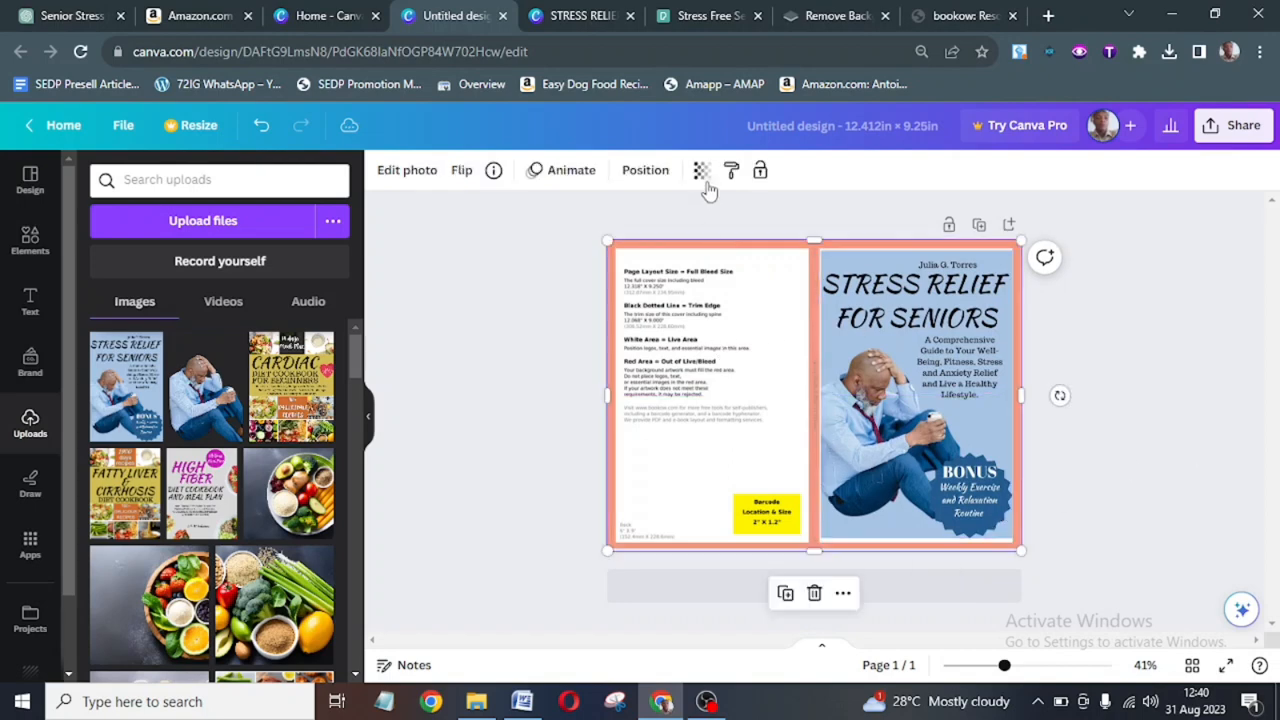
{"action": "left_click", "coordinate": [814, 594]}
Try several solid and gradient page backgrounds, and apply the purple-to-orange gradient.
{"action": "left_click", "coordinate": [685, 363]}
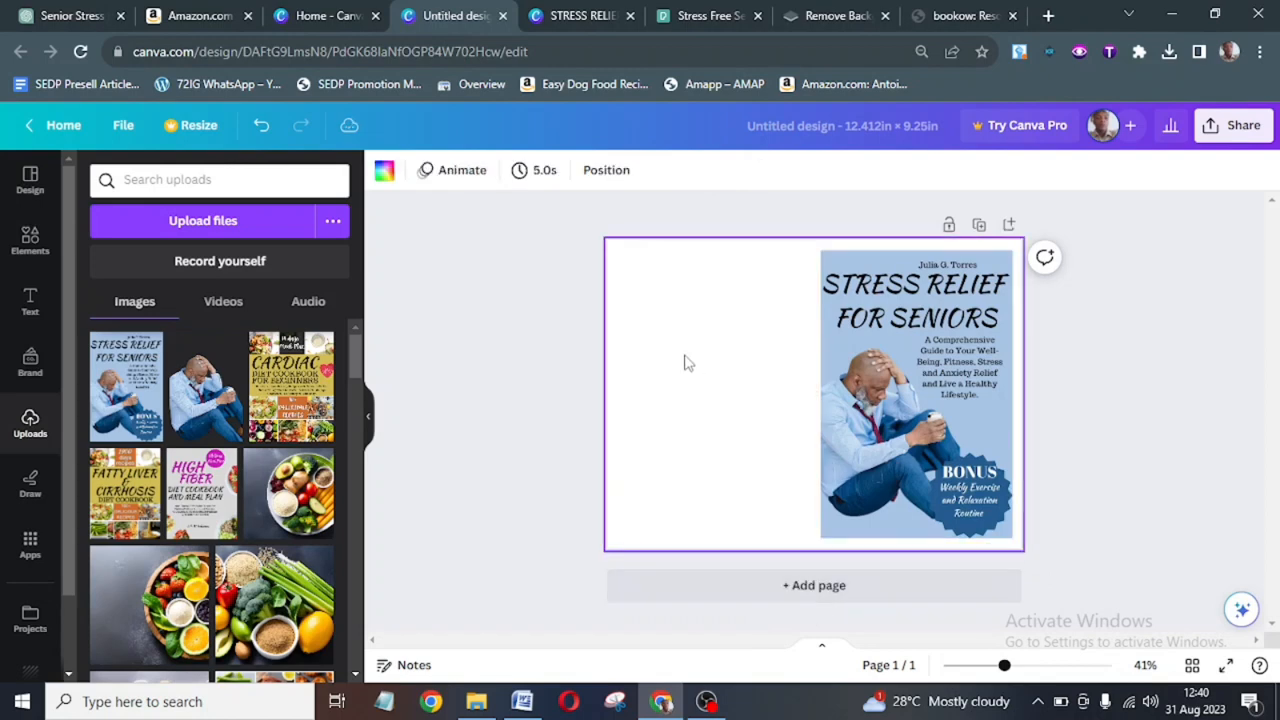
{"action": "left_click", "coordinate": [384, 172]}
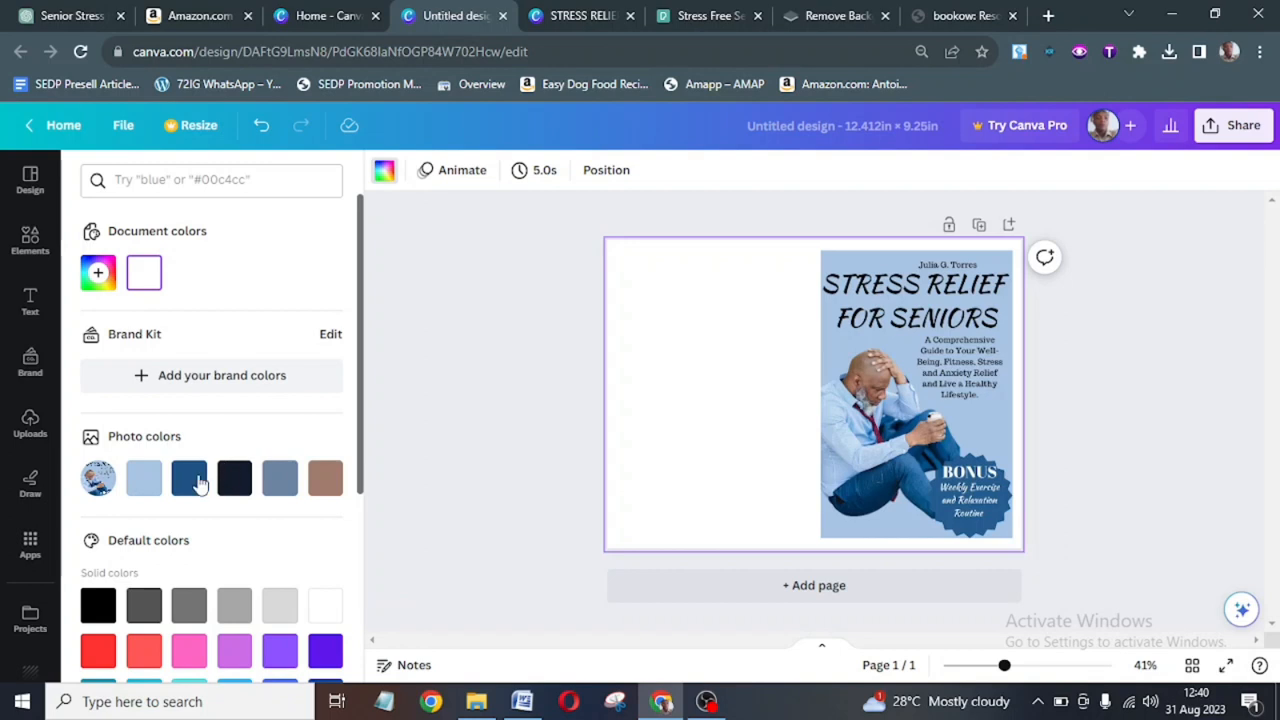
{"action": "left_click", "coordinate": [190, 480]}
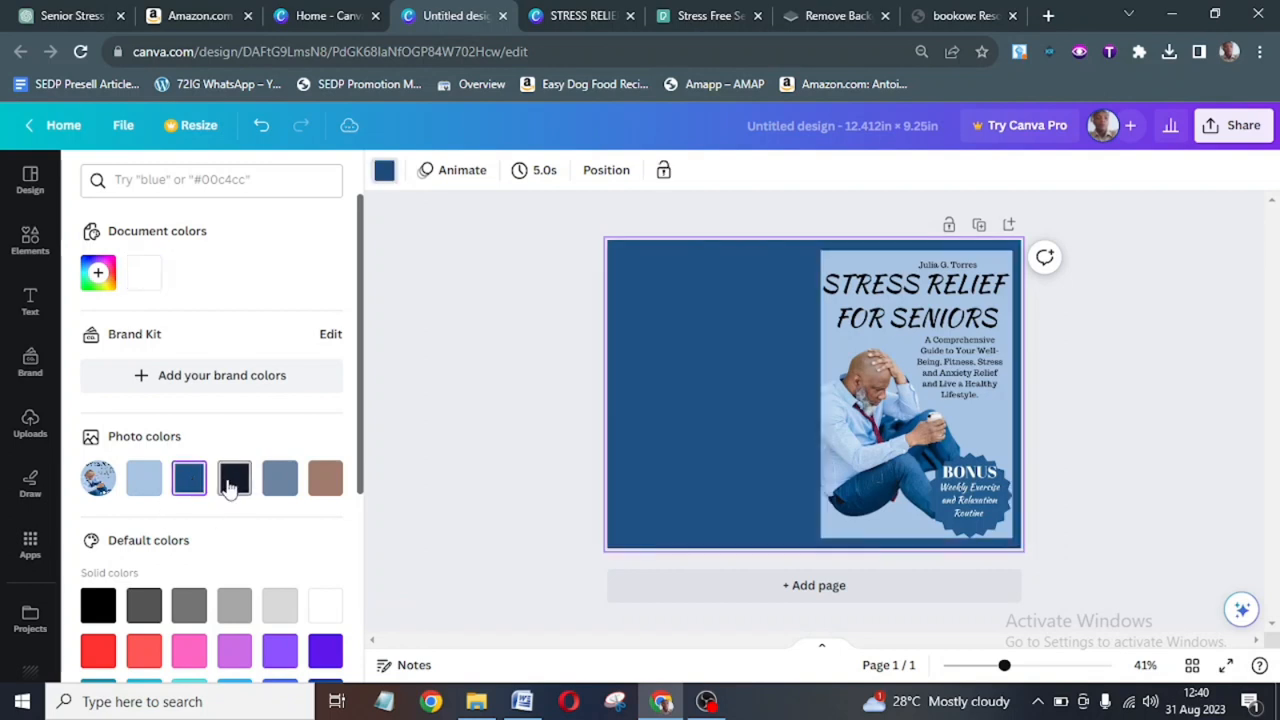
{"action": "left_click", "coordinate": [231, 481]}
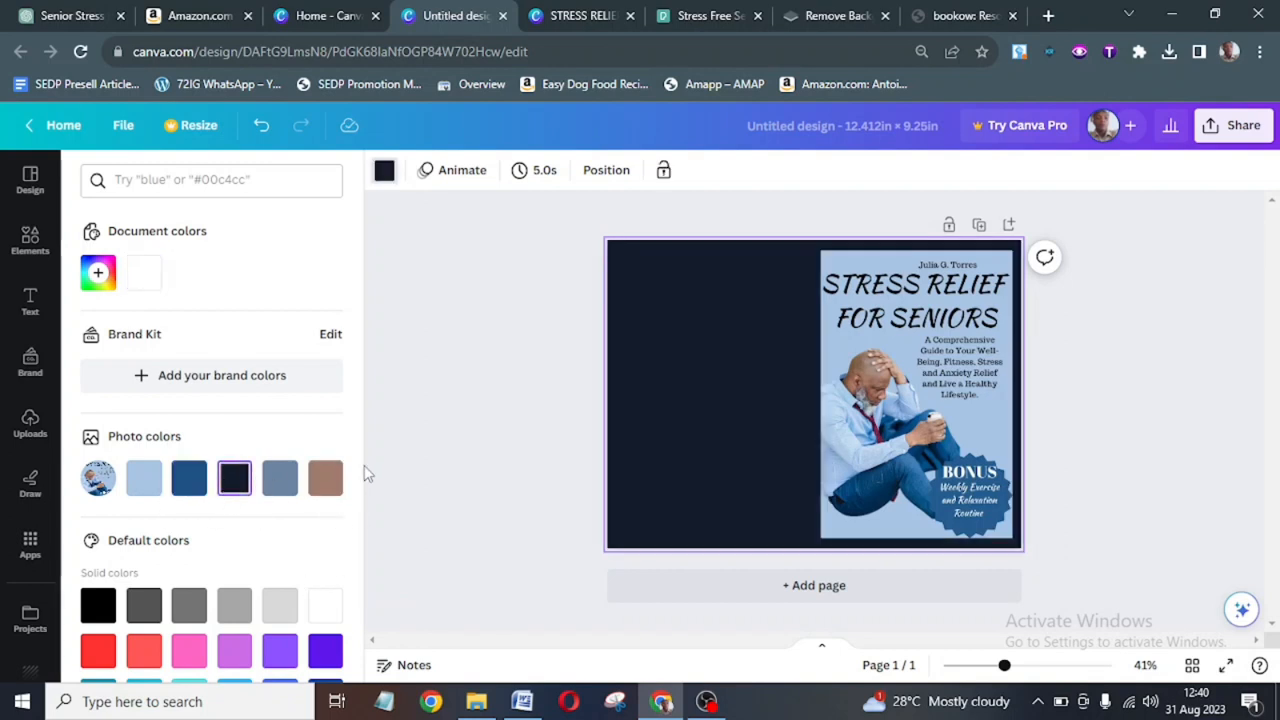
{"action": "scroll", "coordinate": [305, 640], "scroll_direction": "down", "scroll_amount": 3}
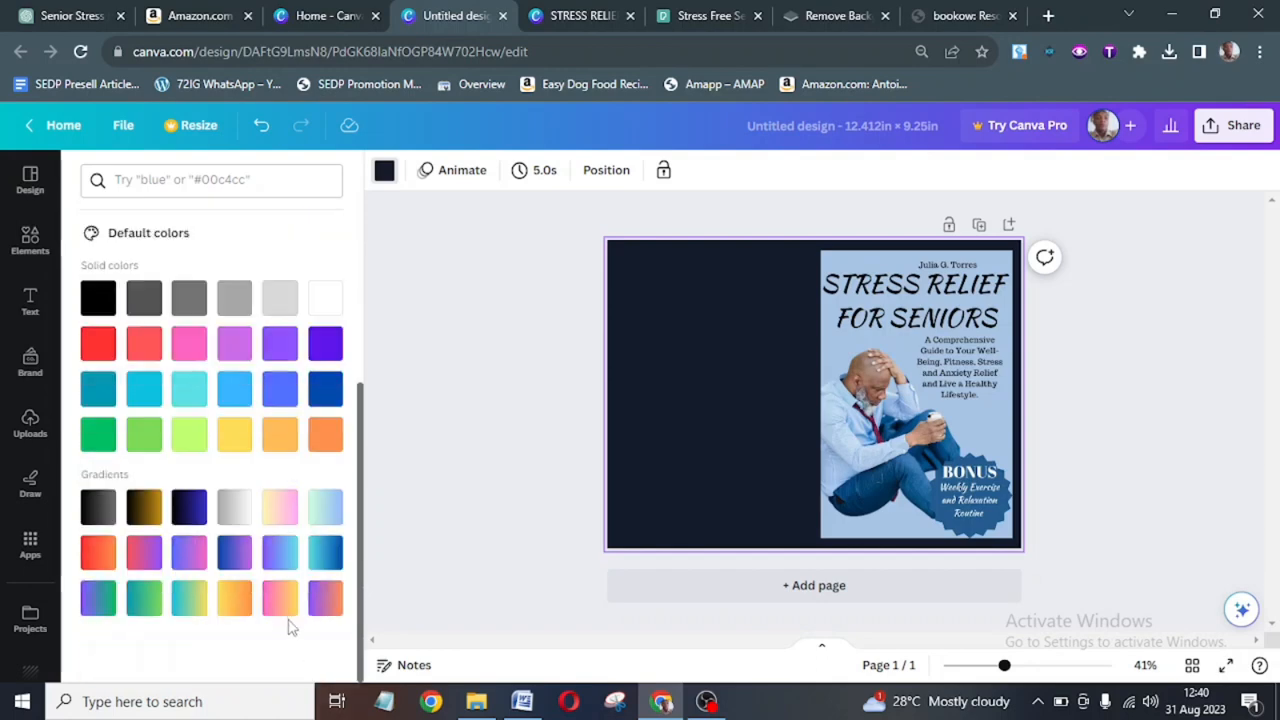
{"action": "left_click", "coordinate": [282, 605]}
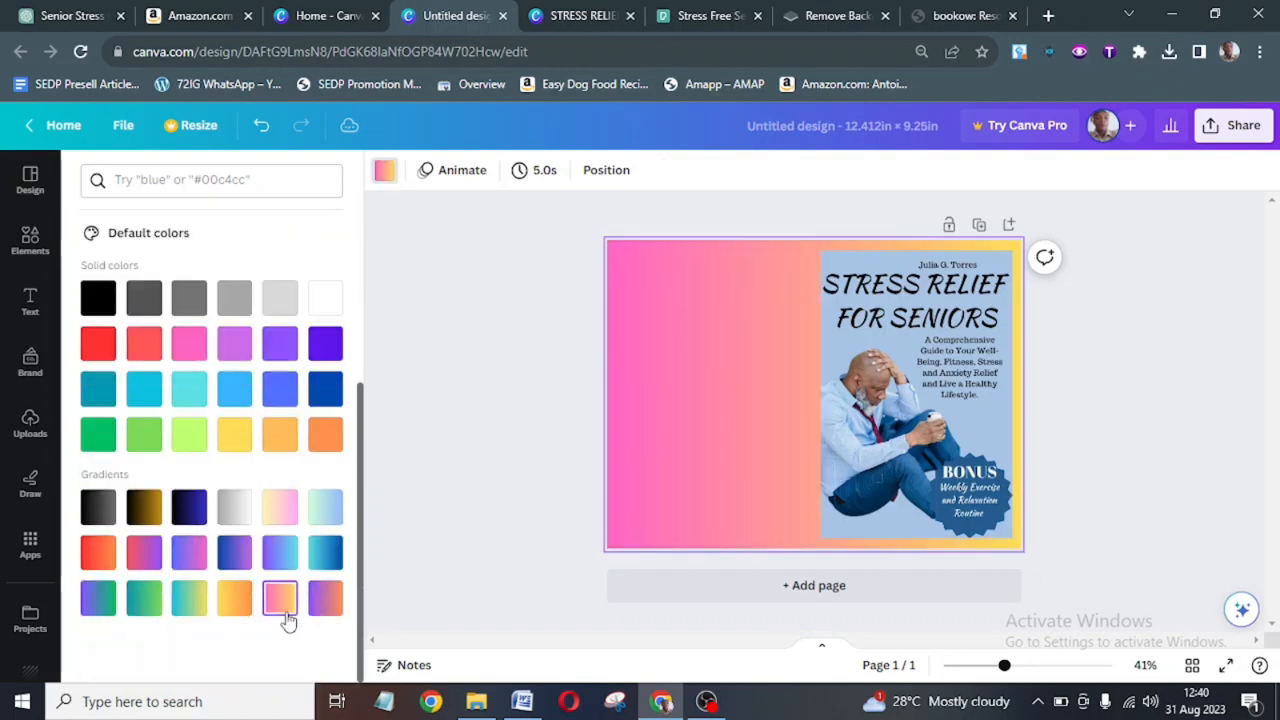
{"action": "left_click", "coordinate": [324, 560]}
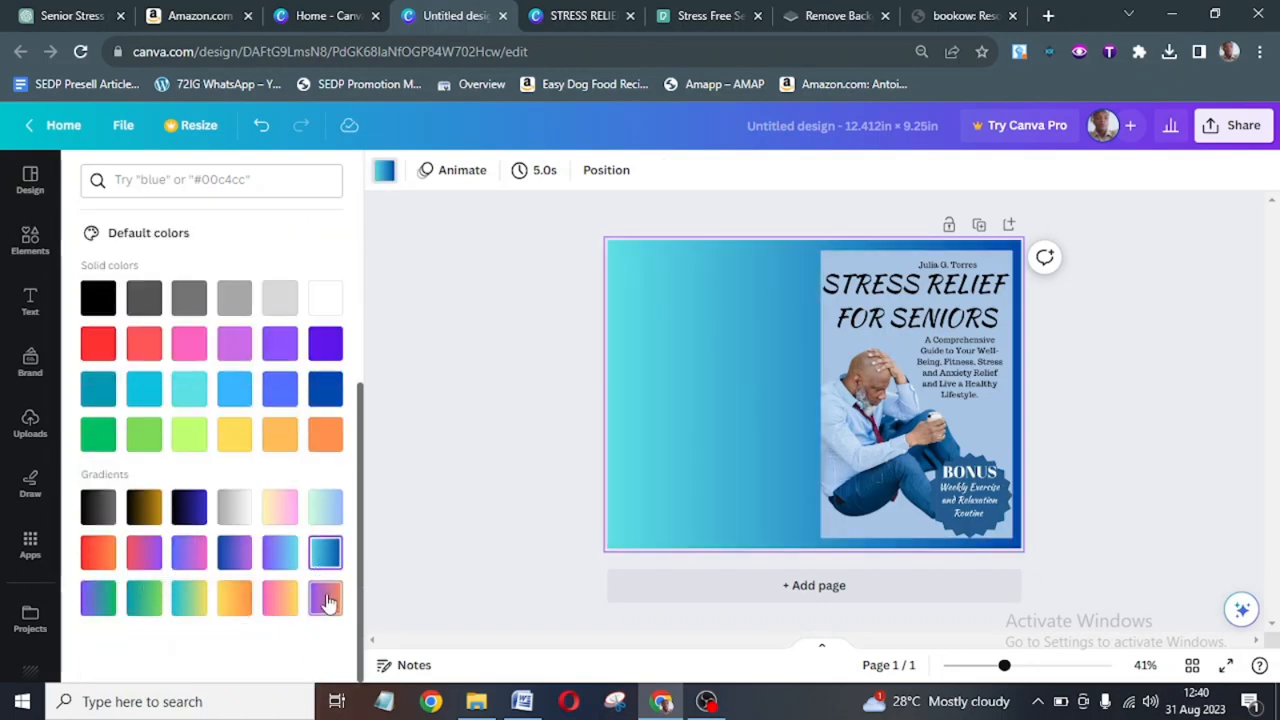
{"action": "left_click", "coordinate": [325, 600]}
Add the uploaded cut-out of the seated man and enlarge it to fill the back-cover area.
{"action": "left_click", "coordinate": [30, 422]}
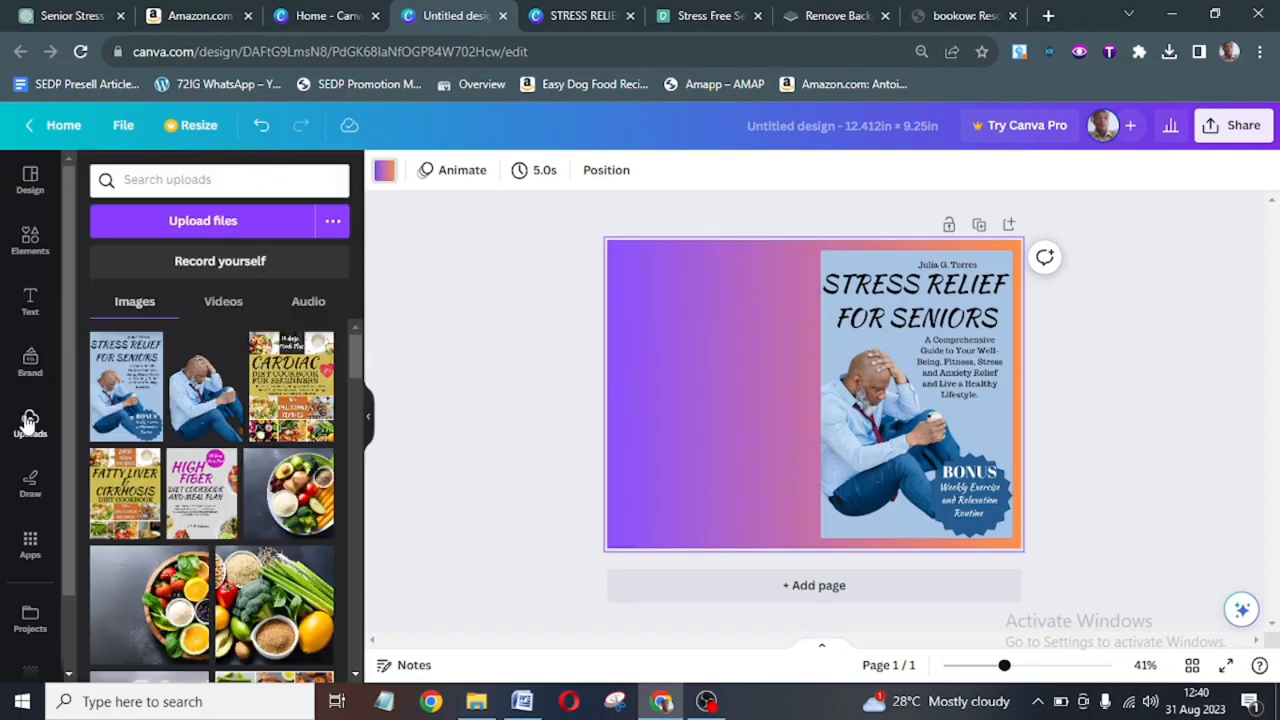
{"action": "left_click_drag", "start_coordinate": [352, 371], "coordinate": [357, 358]}
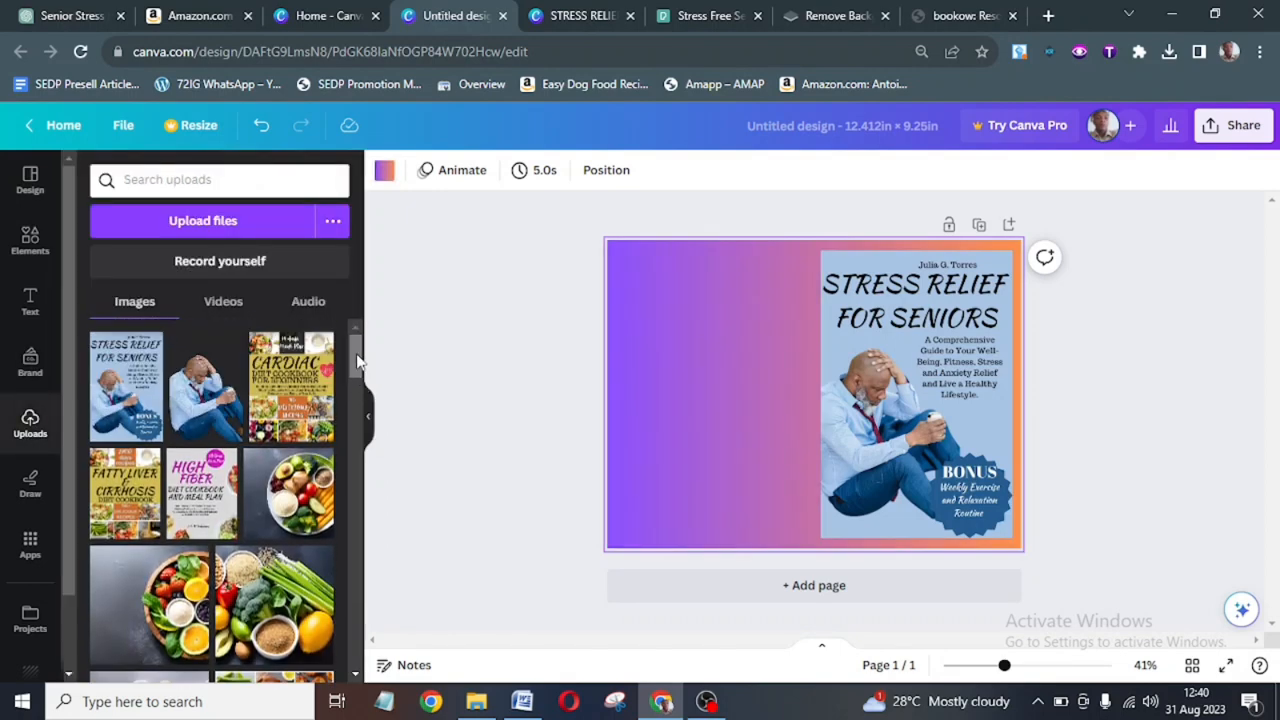
{"action": "left_click", "coordinate": [228, 392]}
{"action": "left_click_drag", "start_coordinate": [690, 319], "coordinate": [650, 280]}
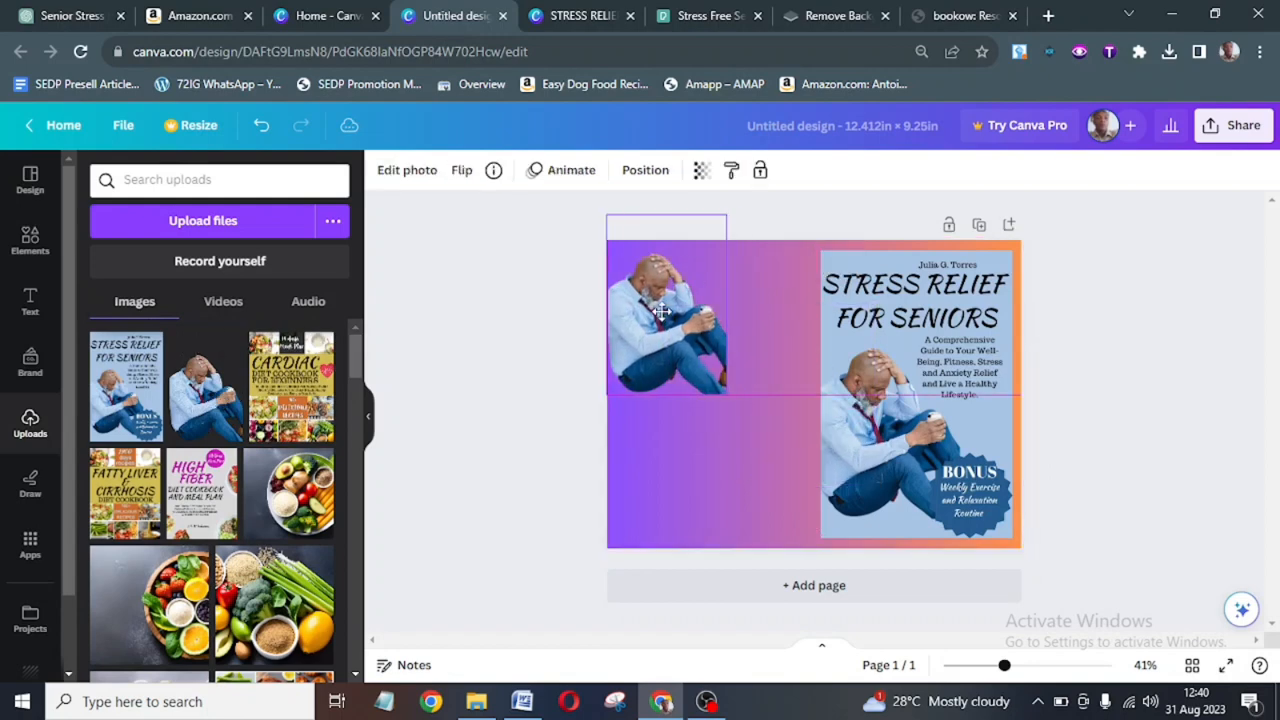
{"action": "left_click_drag", "start_coordinate": [729, 394], "coordinate": [814, 525]}
{"action": "left_click", "coordinate": [1108, 441]}
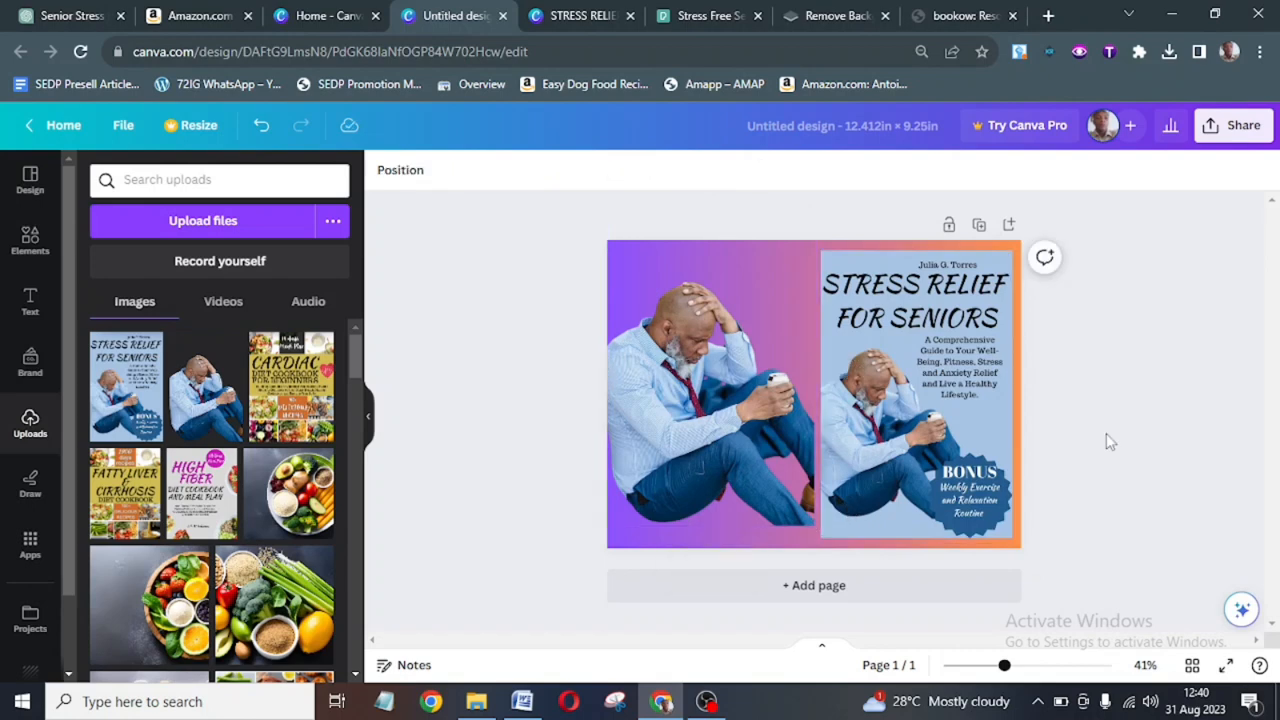
Download the full cover as a PDF Print file and dismiss the download confirmation.
{"action": "left_click", "coordinate": [1236, 137]}
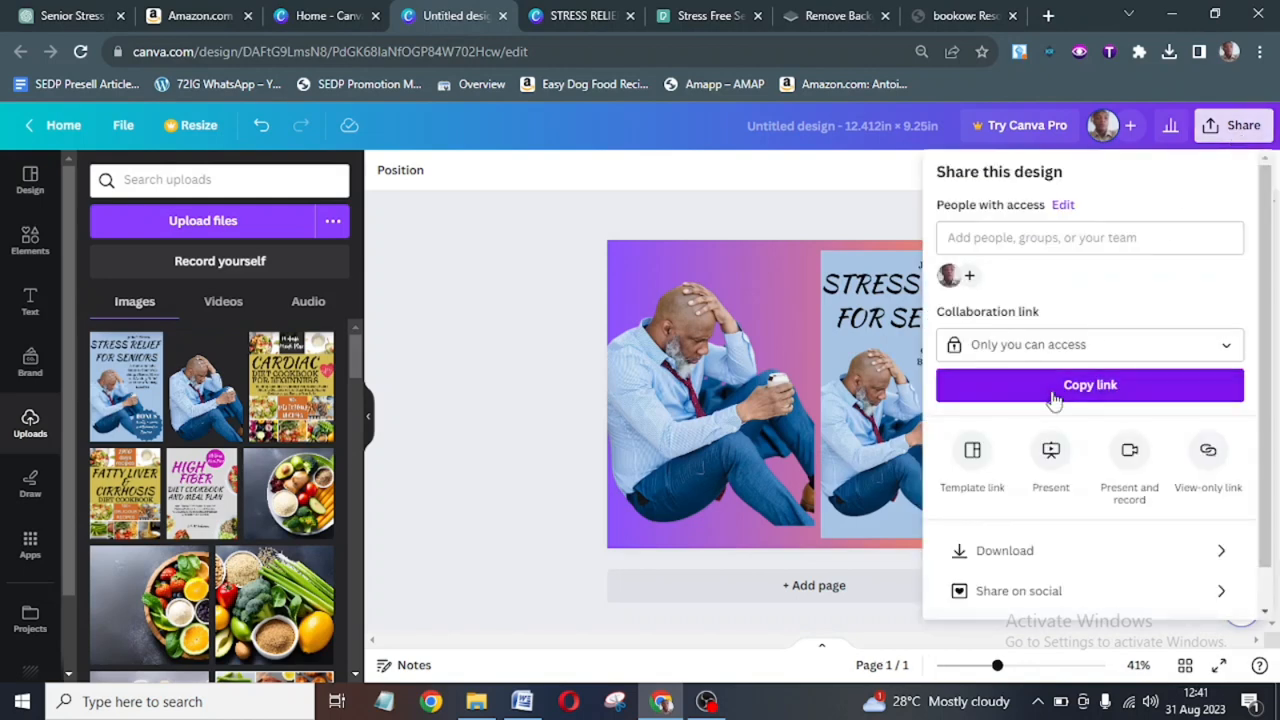
{"action": "left_click", "coordinate": [1063, 552]}
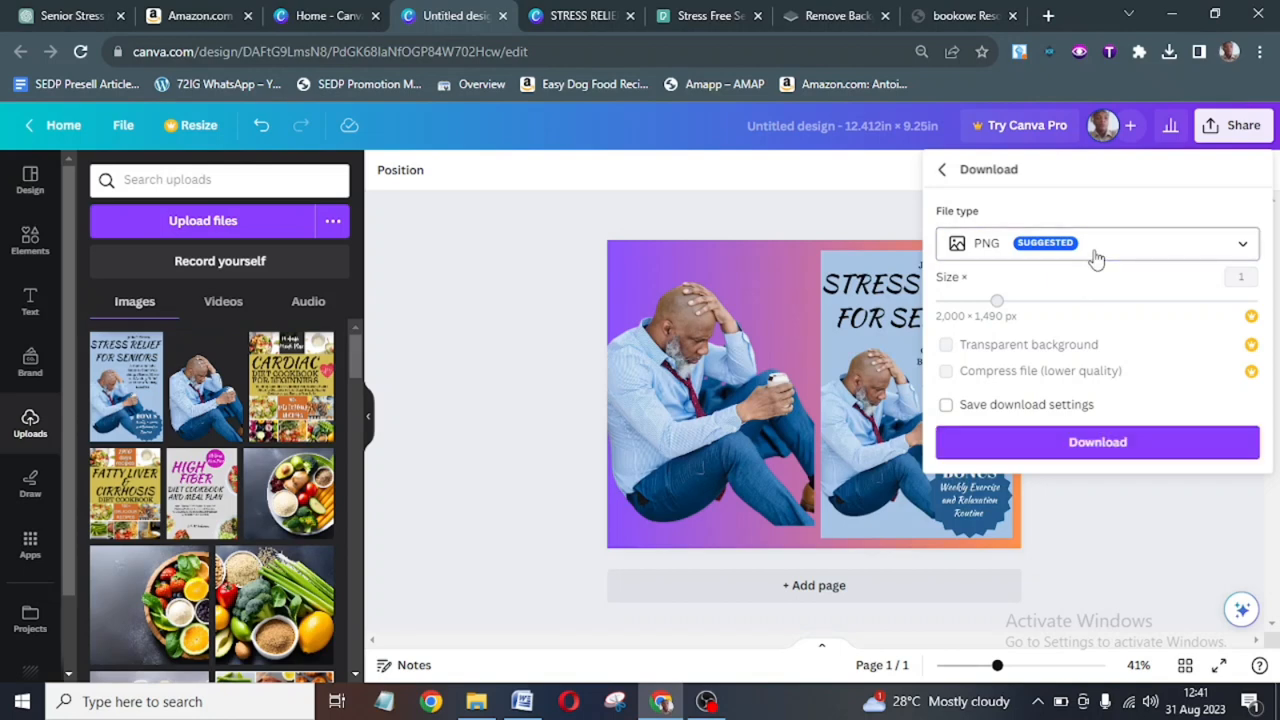
{"action": "left_click", "coordinate": [1126, 252]}
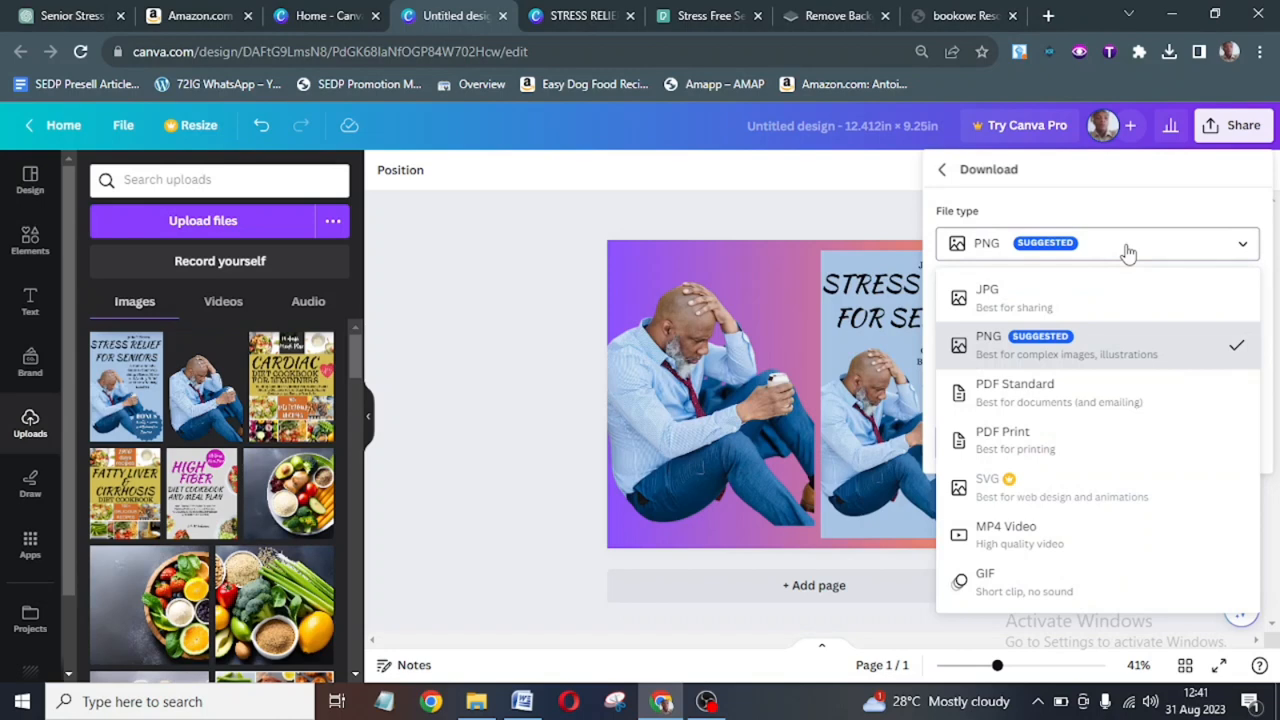
{"action": "left_click", "coordinate": [1187, 443]}
{"action": "left_click", "coordinate": [1150, 462]}
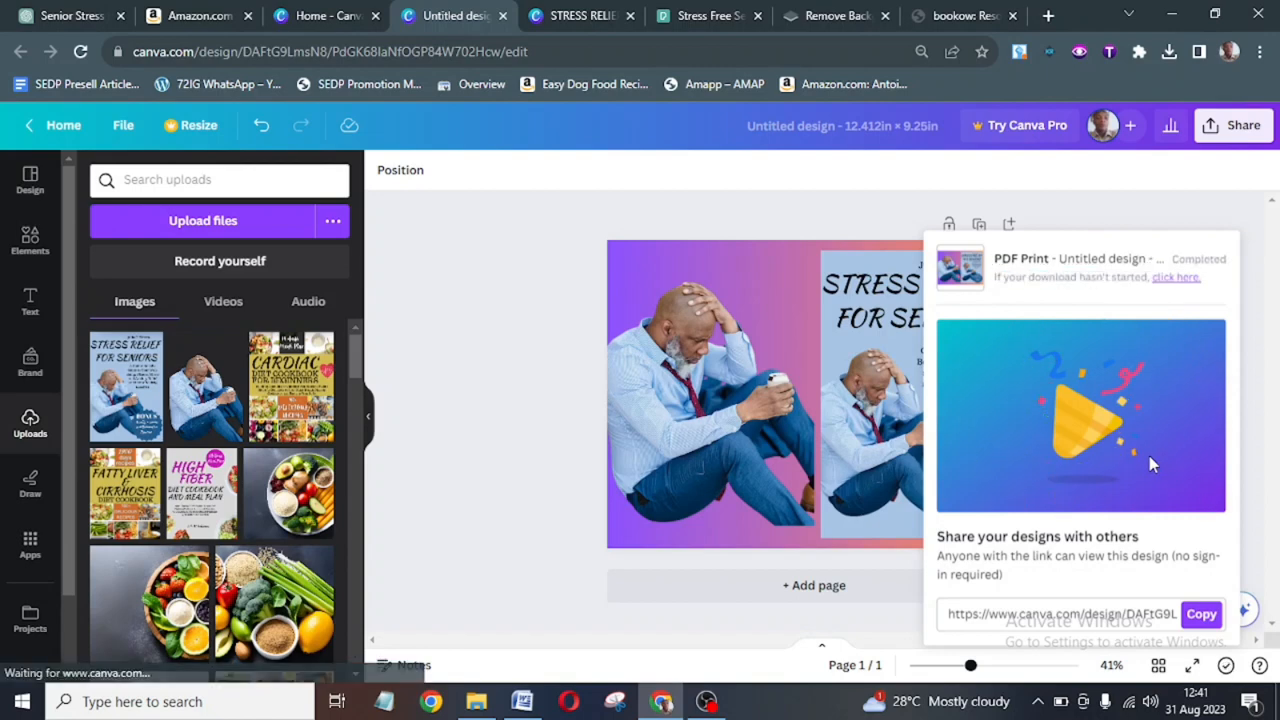
{"action": "left_click", "coordinate": [519, 245]}
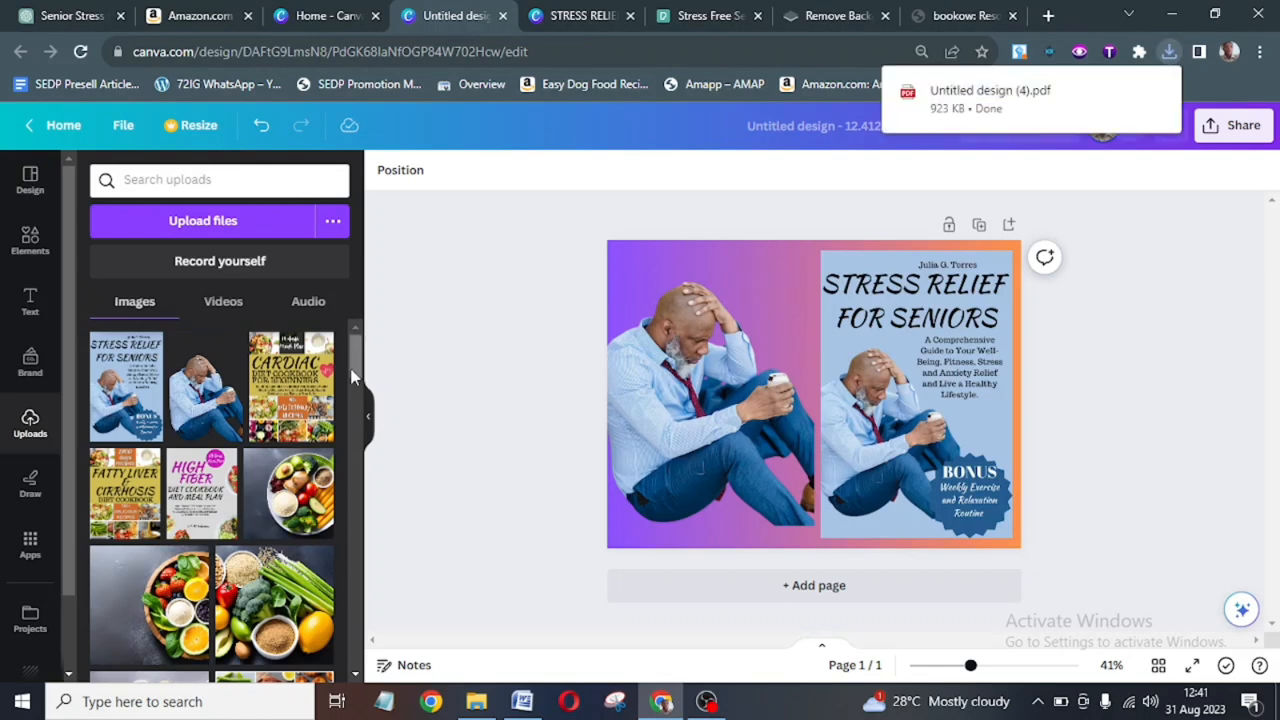
{"action": "left_click", "coordinate": [820, 390]}
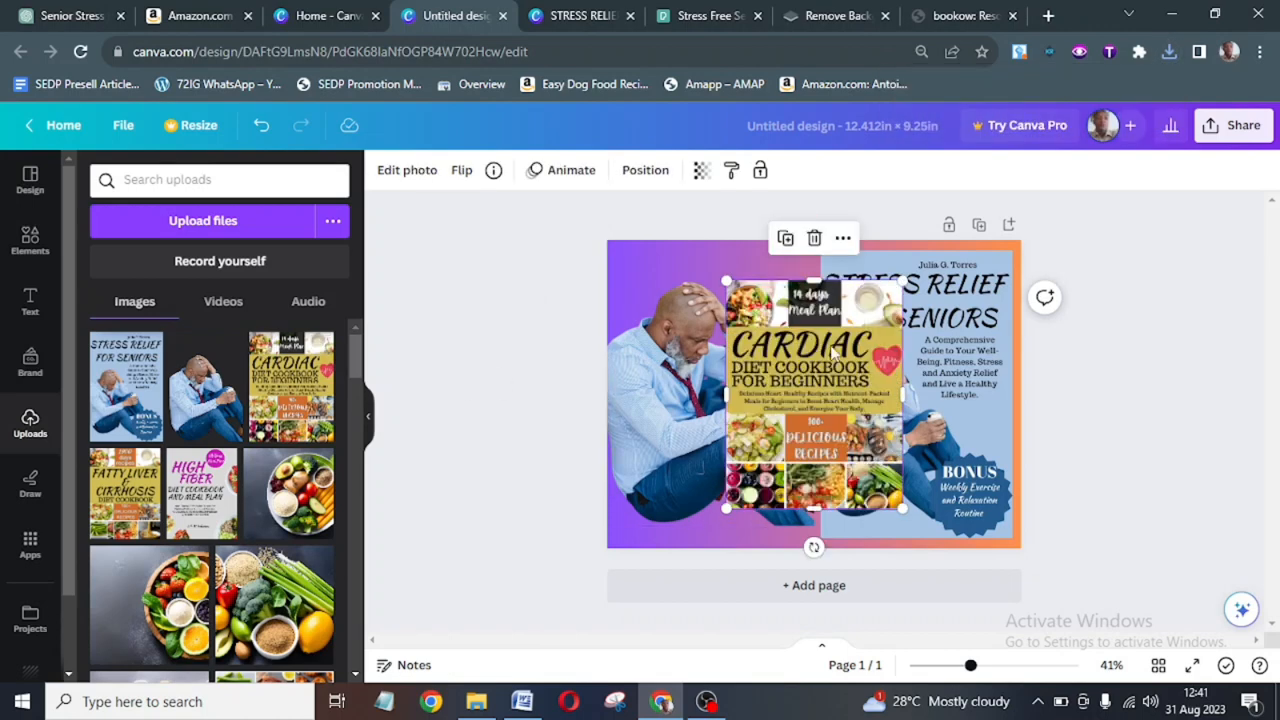
{"action": "left_click_drag", "start_coordinate": [725, 280], "coordinate": [696, 242]}
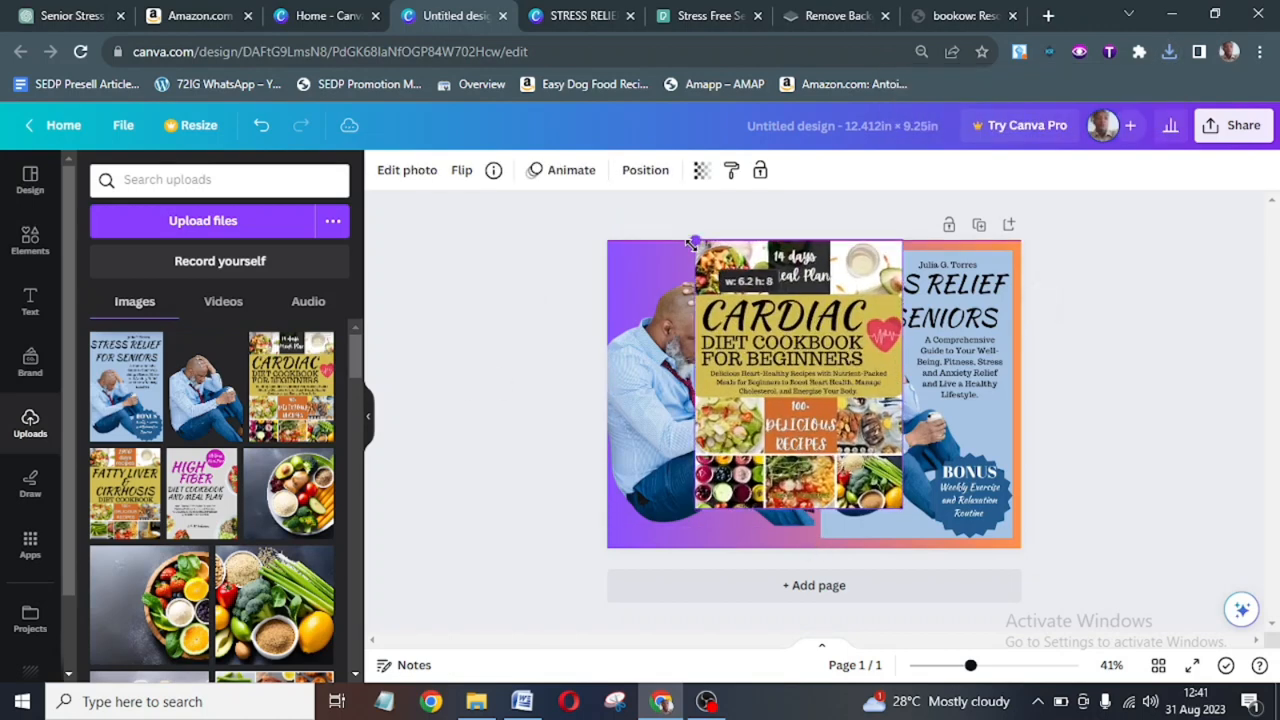
{"action": "mouse_move", "coordinate": [912, 515]}
{"action": "left_mouse_down"}
{"action": "mouse_move", "coordinate": [936, 545]}
{"action": "mouse_move", "coordinate": [915, 525]}
{"action": "left_mouse_up"}
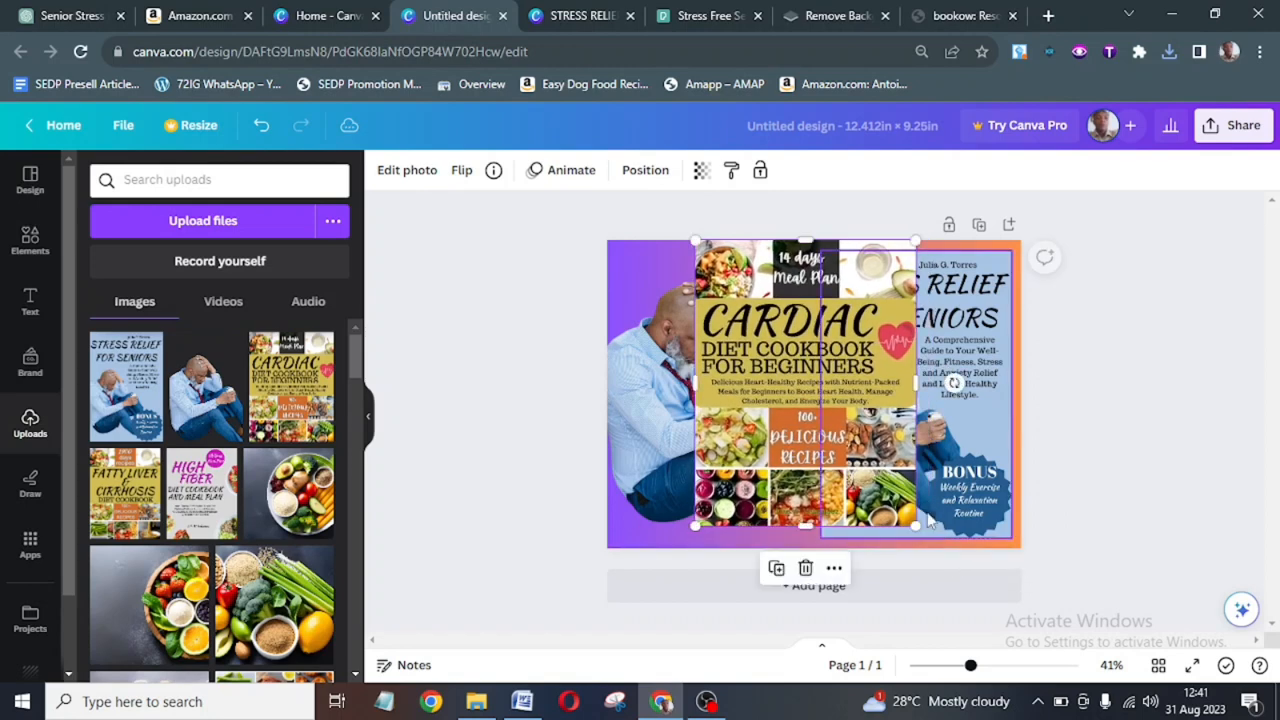
{"action": "left_click", "coordinate": [804, 568]}
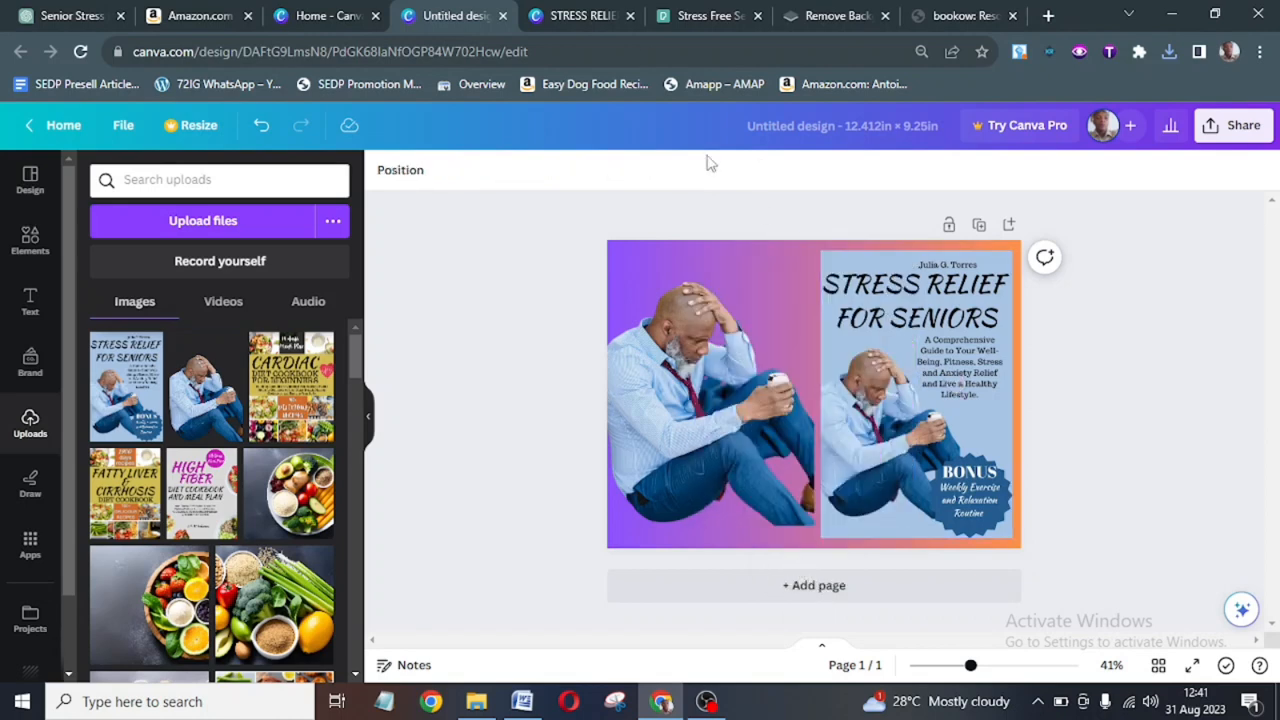
Close the browser tab with the original STRESS RELIEF front cover design.
{"action": "left_click", "coordinate": [630, 16]}
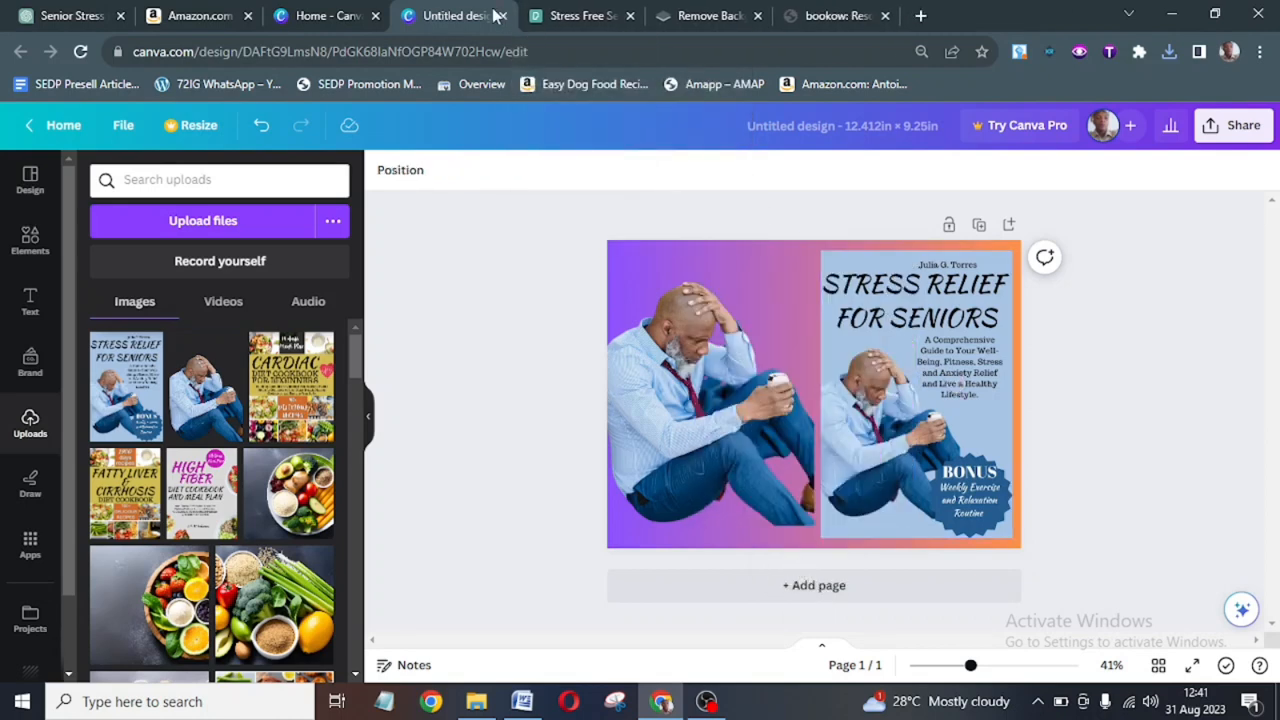
Close the finished full cover design and create a new blank custom-size design of 8.5 × 11 in.
{"action": "left_click", "coordinate": [504, 17]}
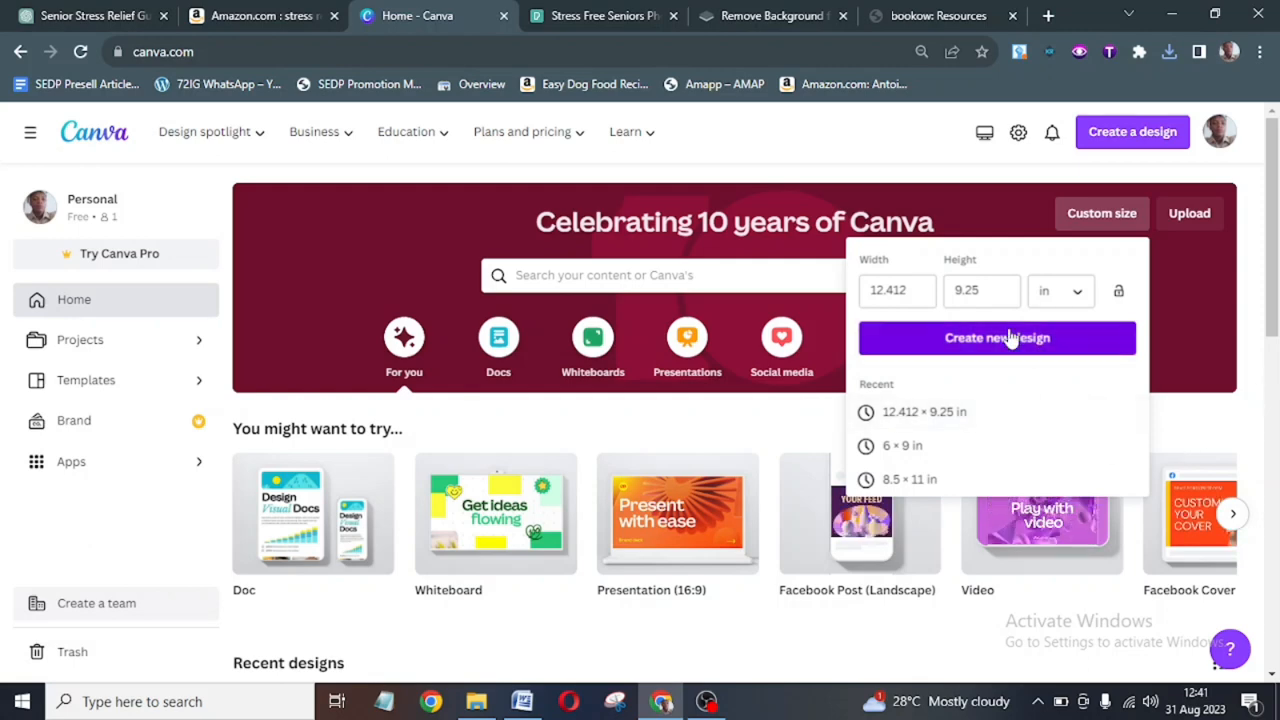
{"action": "left_click", "coordinate": [992, 290]}
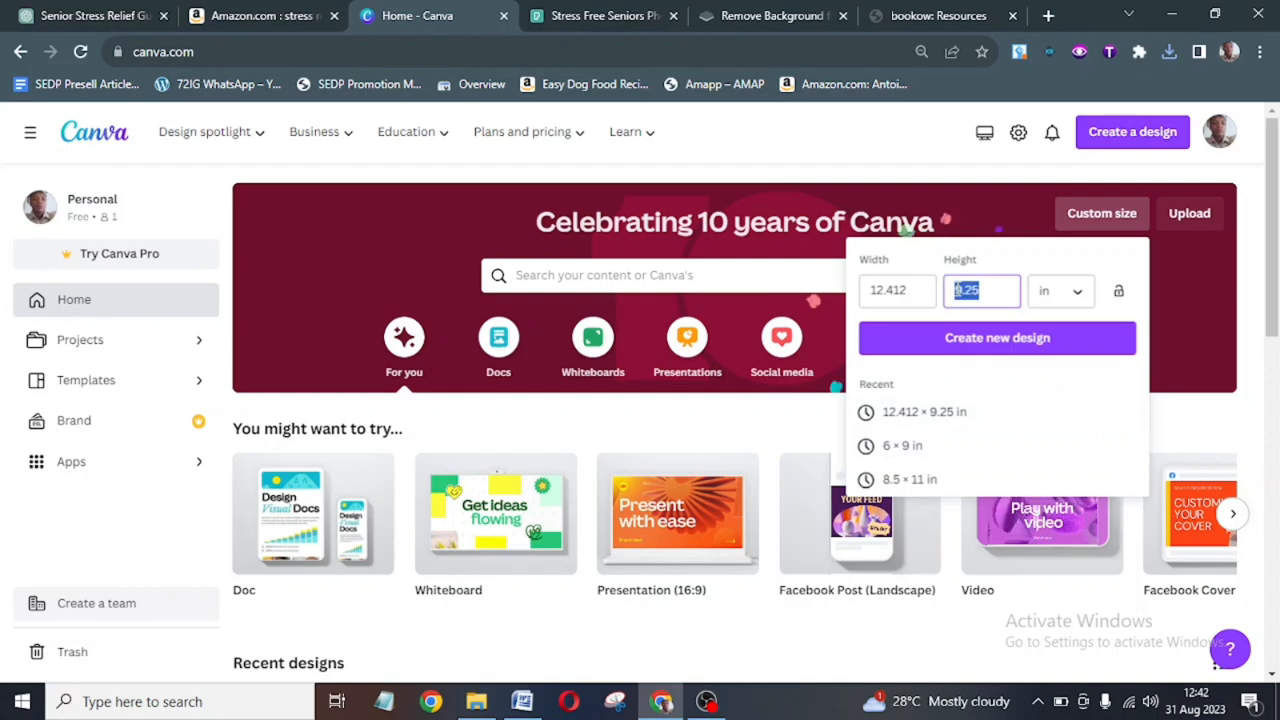
{"action": "key", "text": "BackSpace"}
{"action": "left_click", "coordinate": [925, 289]}
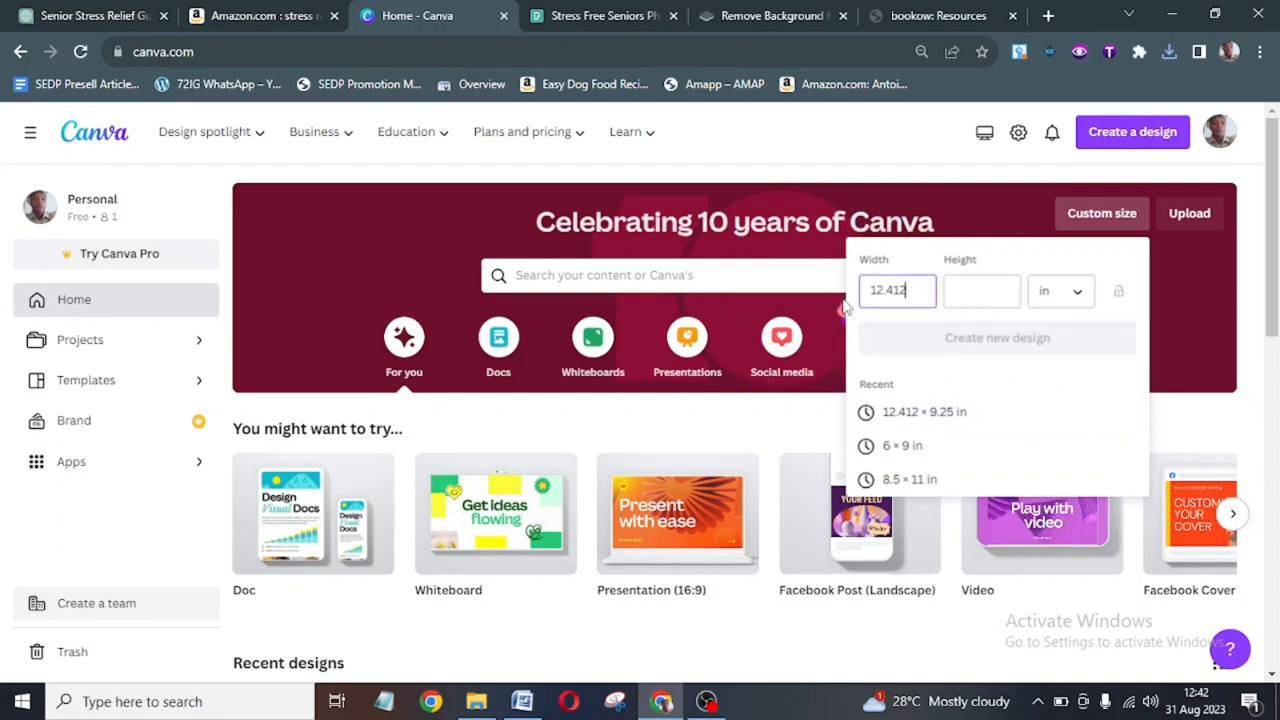
{"action": "left_click_drag", "start_coordinate": [912, 289], "coordinate": [858, 292]}
{"action": "key", "text": "BackSpace"}
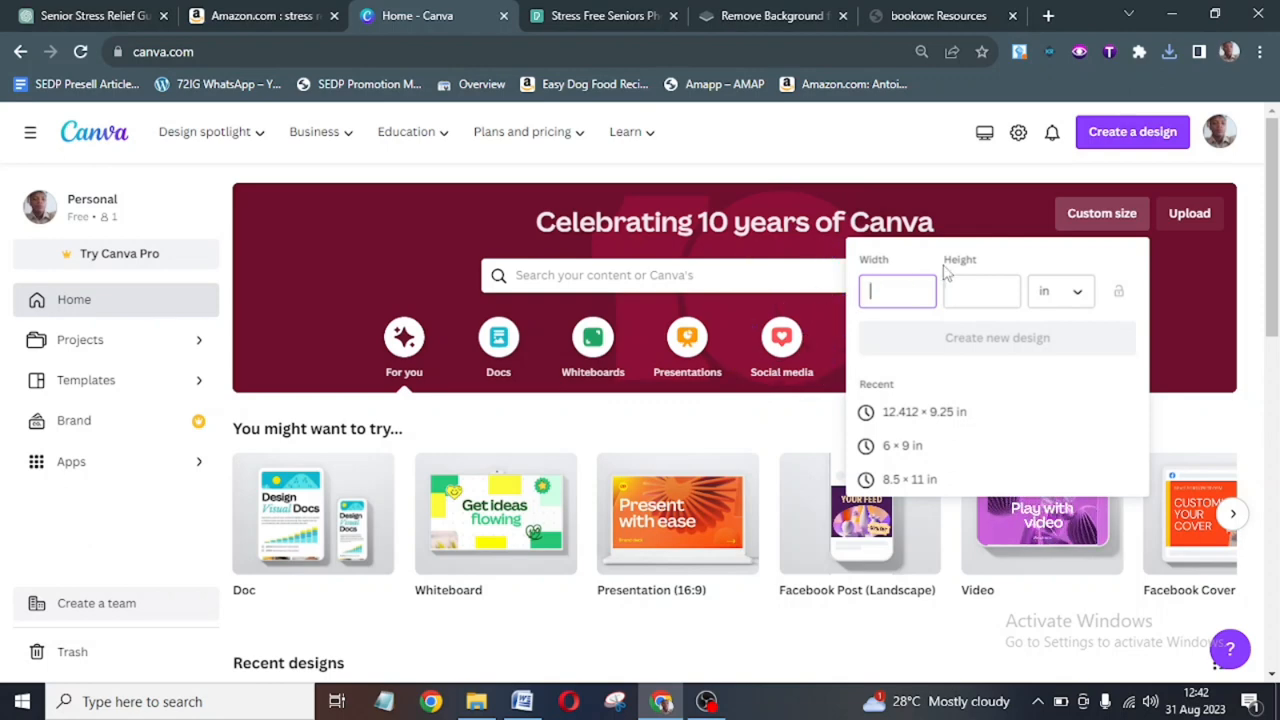
{"action": "type", "text": "8"}
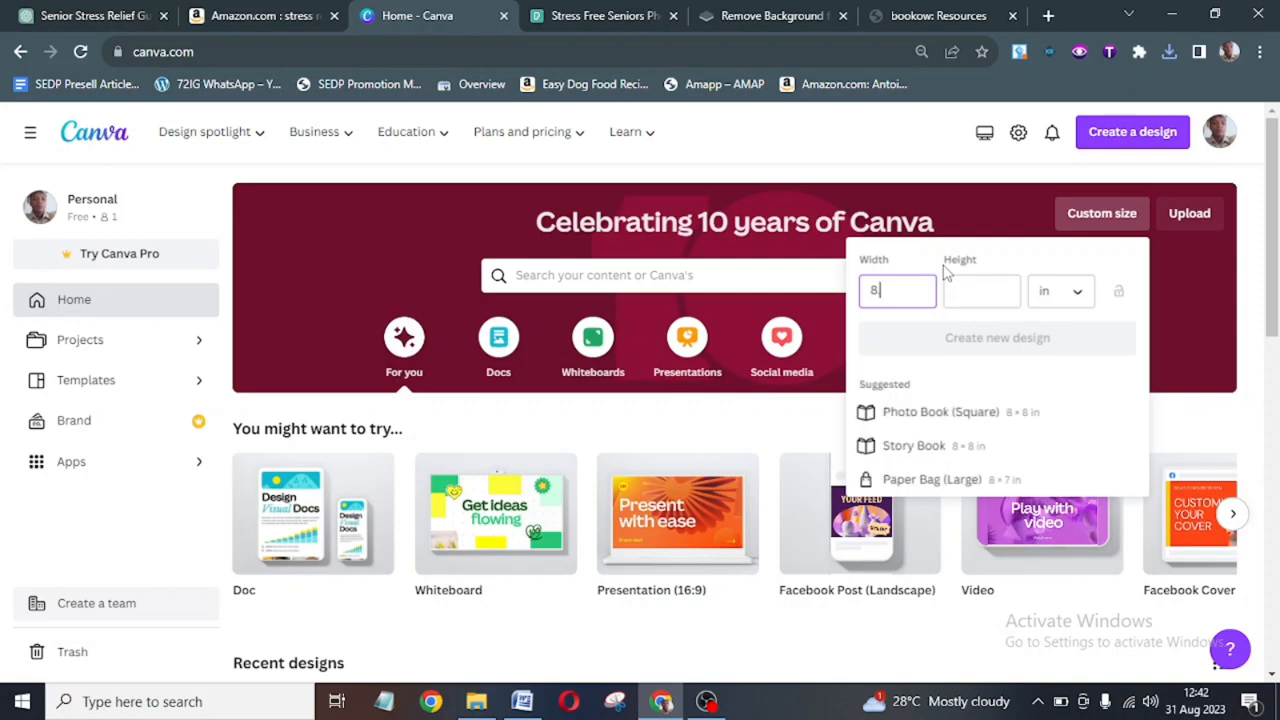
{"action": "type", "text": ".5"}
{"action": "left_click", "coordinate": [952, 290]}
{"action": "type", "text": "11"}
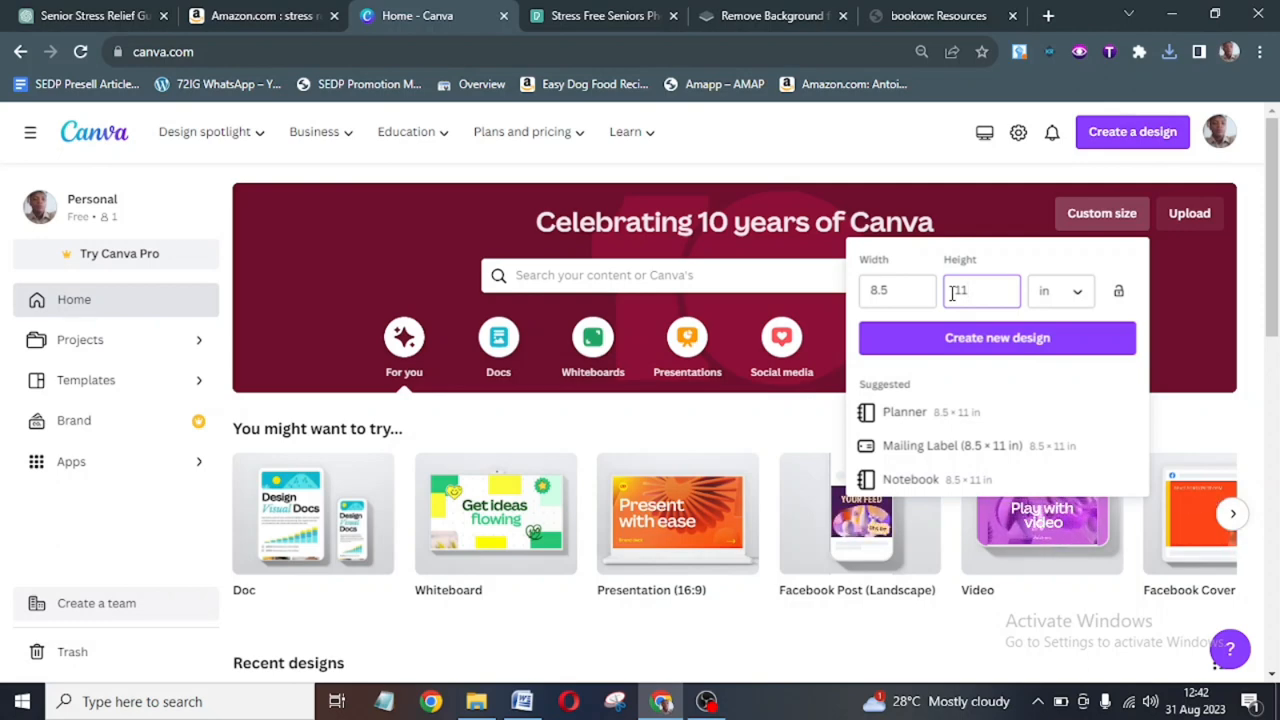
{"action": "left_click", "coordinate": [984, 340]}
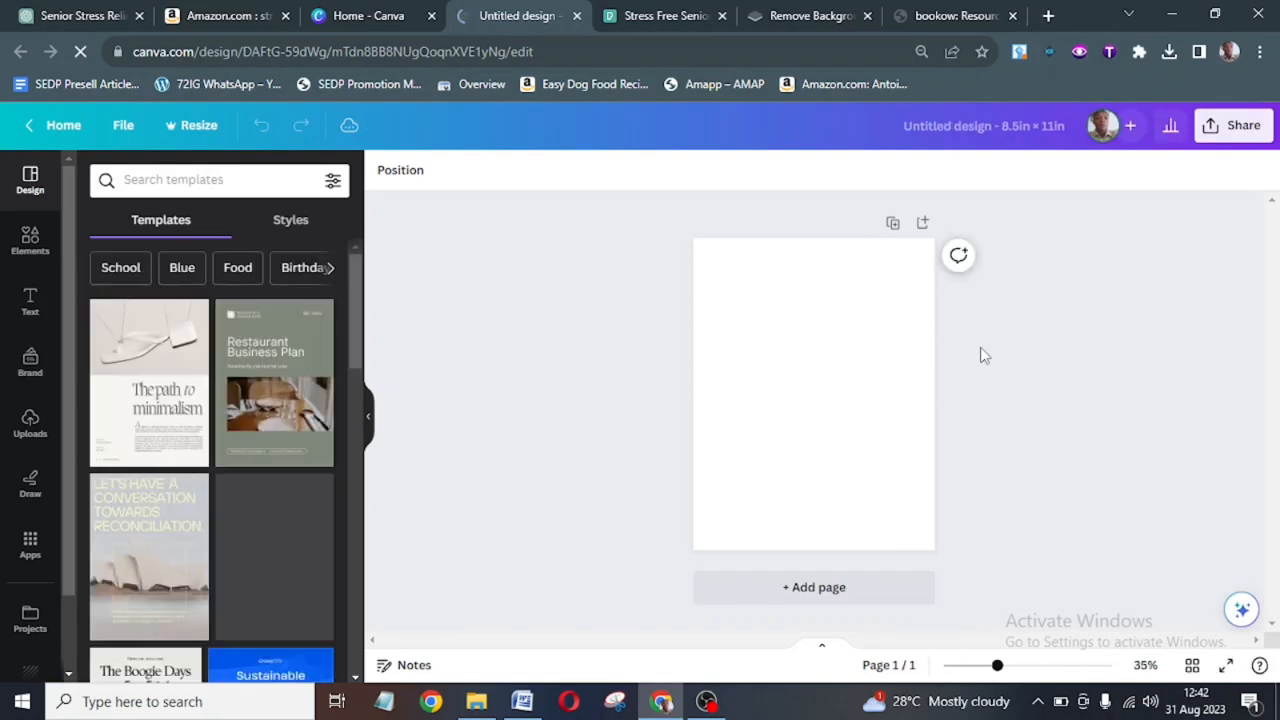
Switch to Amazon, search the Kindle Store for "cookbook" and look over the book covers in the results.
{"action": "left_click", "coordinate": [243, 24]}
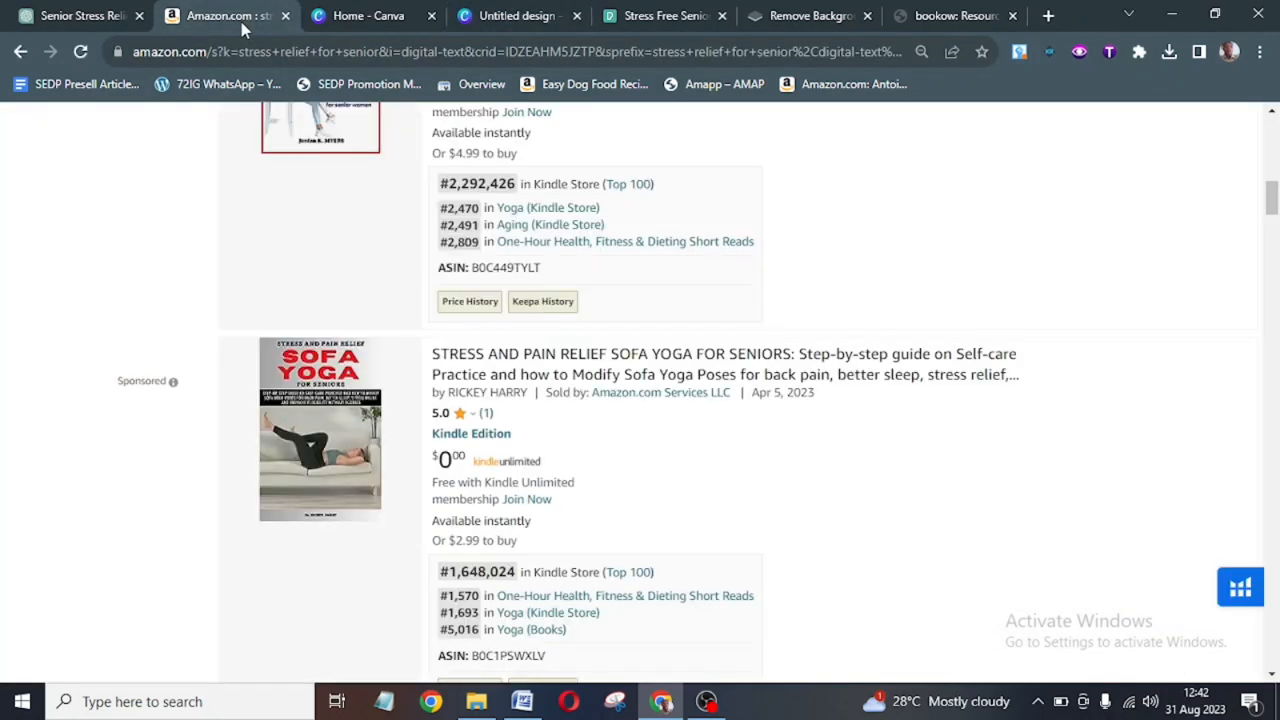
{"action": "left_click_drag", "start_coordinate": [1273, 200], "coordinate": [1273, 112]}
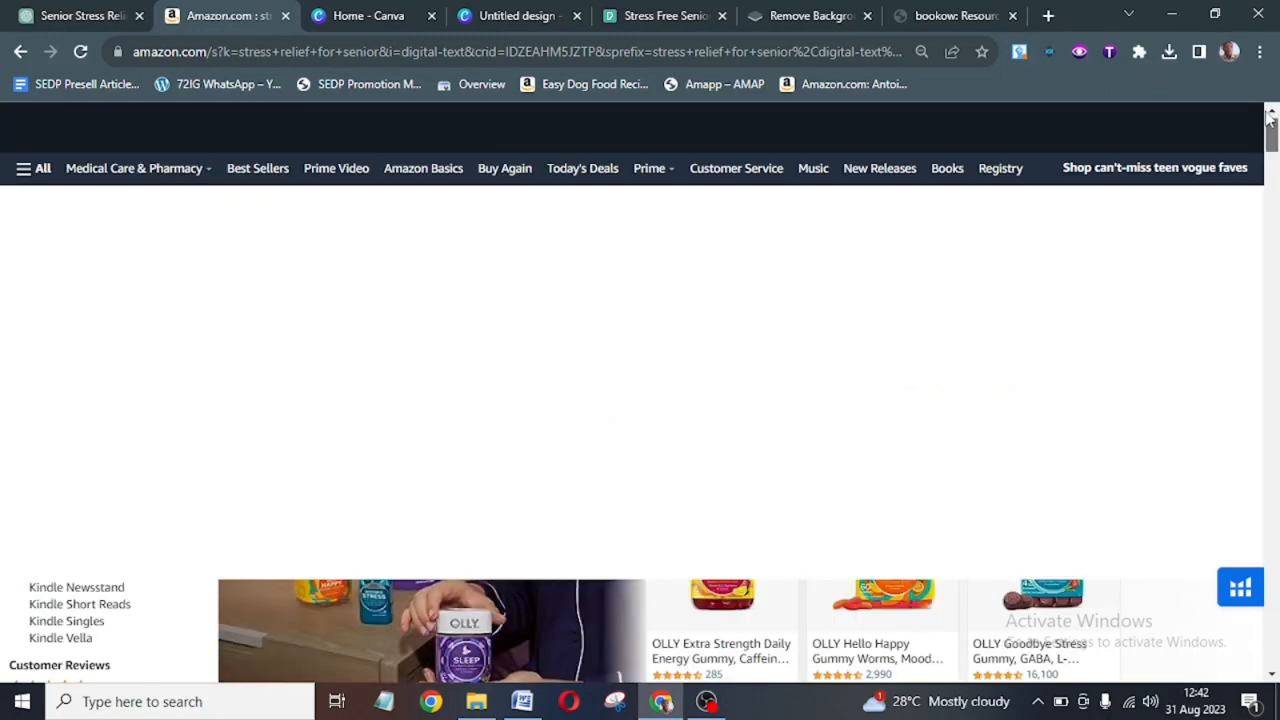
{"action": "left_click", "coordinate": [717, 133]}
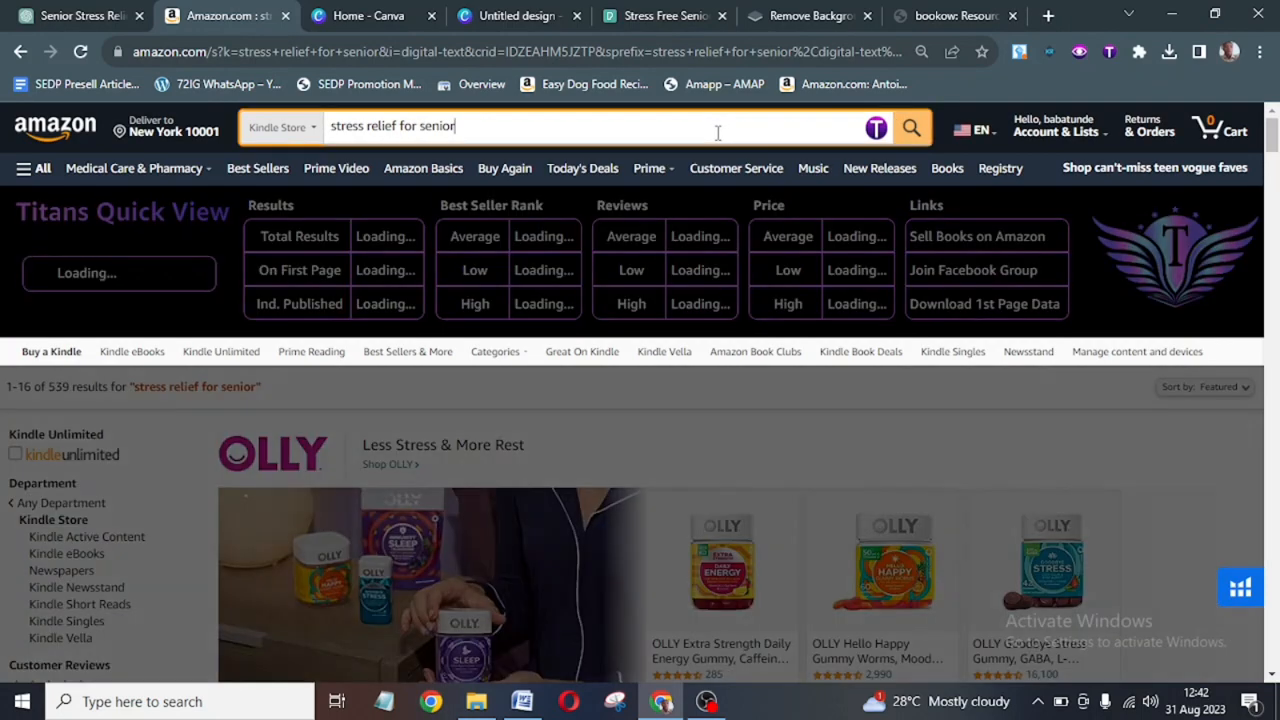
{"action": "key", "text": "ctrl+a"}
{"action": "type", "text": "cook"}
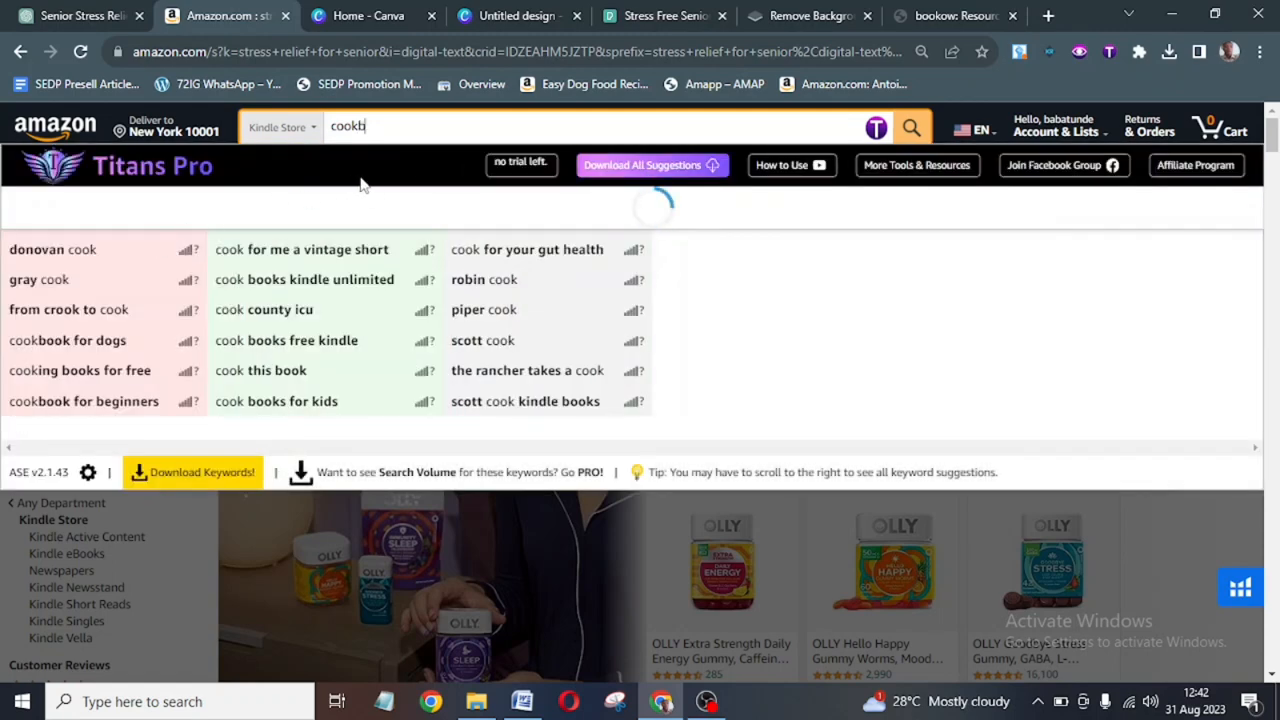
{"action": "type", "text": "book"}
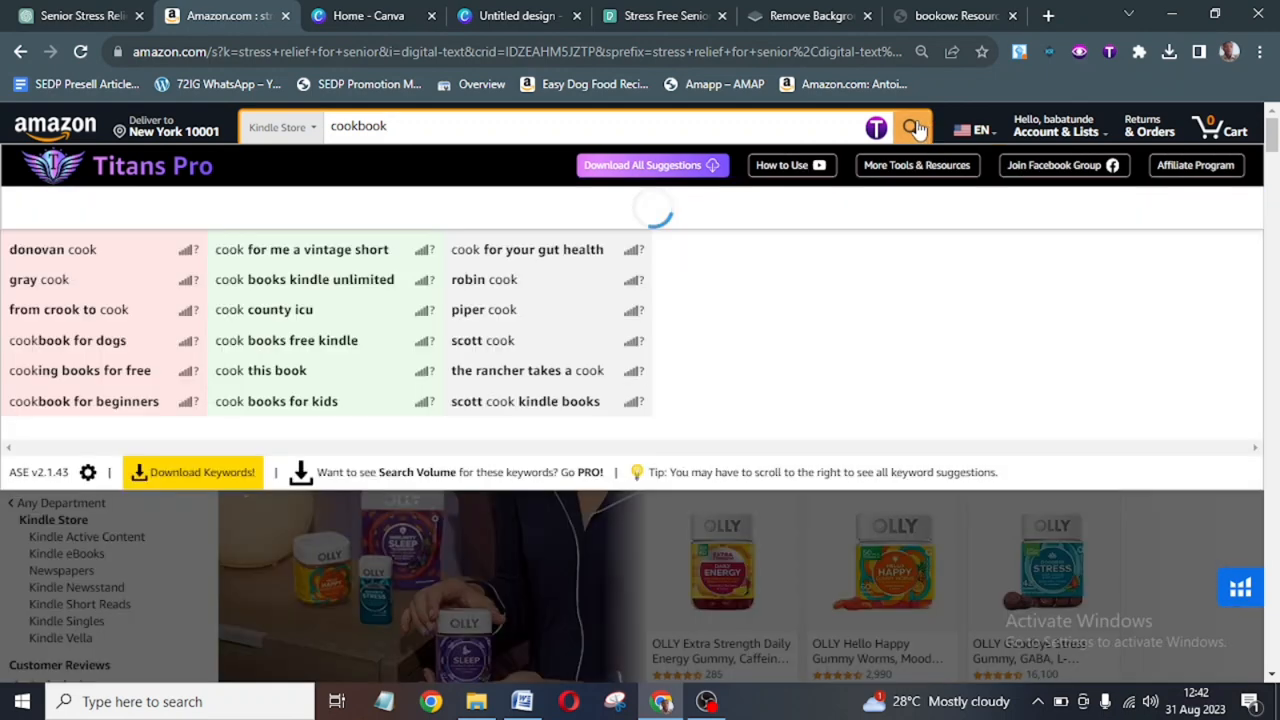
{"action": "left_click", "coordinate": [915, 128]}
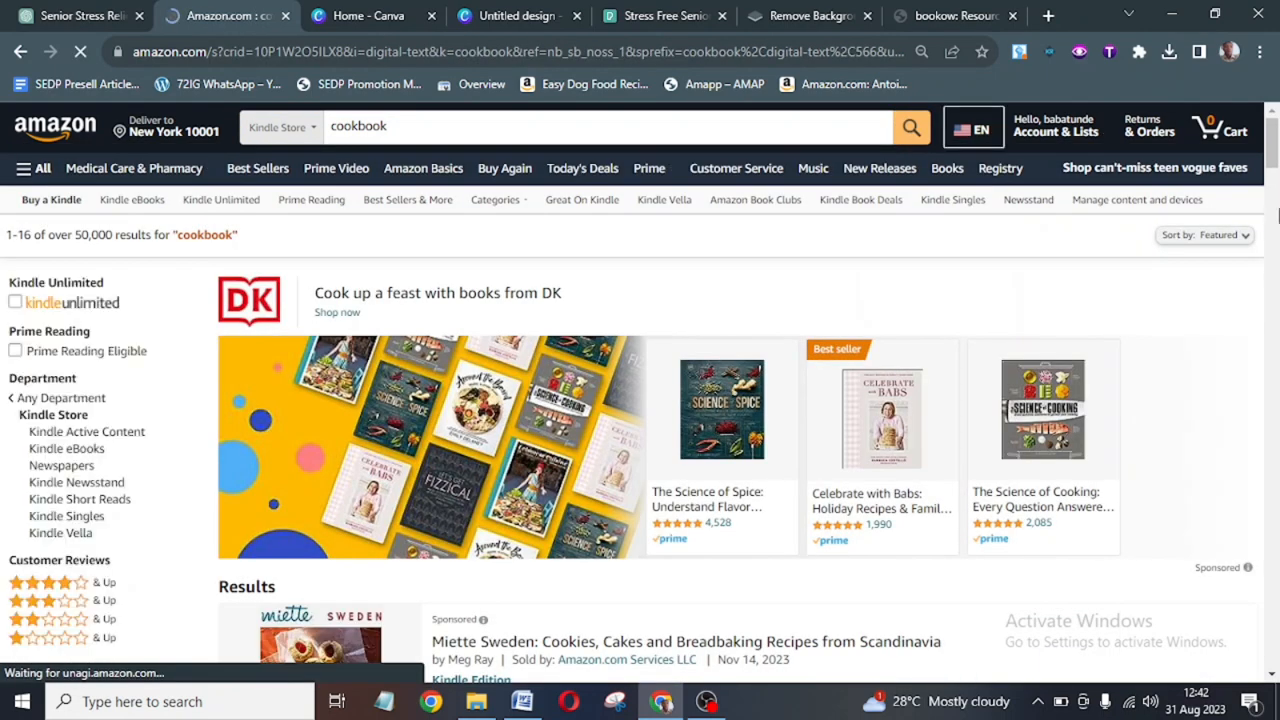
{"action": "left_click_drag", "start_coordinate": [1272, 150], "coordinate": [1274, 425]}
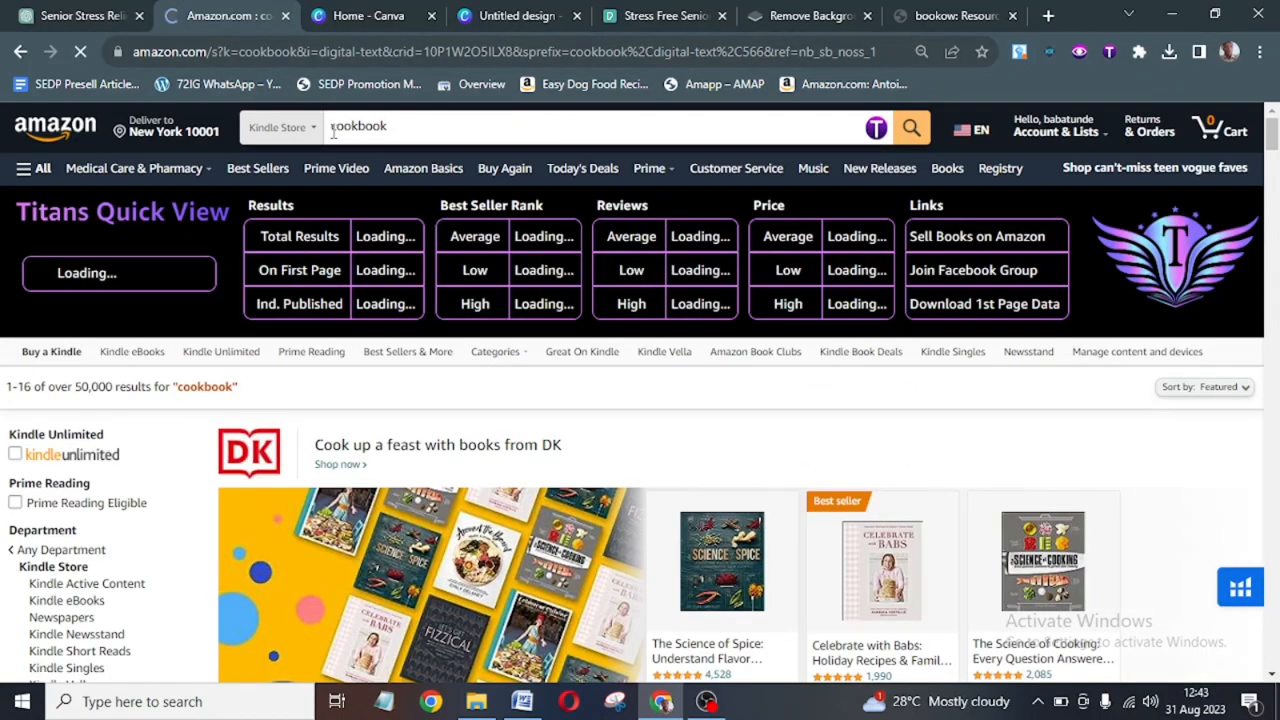
Search the Kindle Store for "renal diet recipe cookbook" and examine how the covers arrange their food photos.
{"action": "left_click", "coordinate": [333, 133]}
{"action": "type", "text": "slie"}
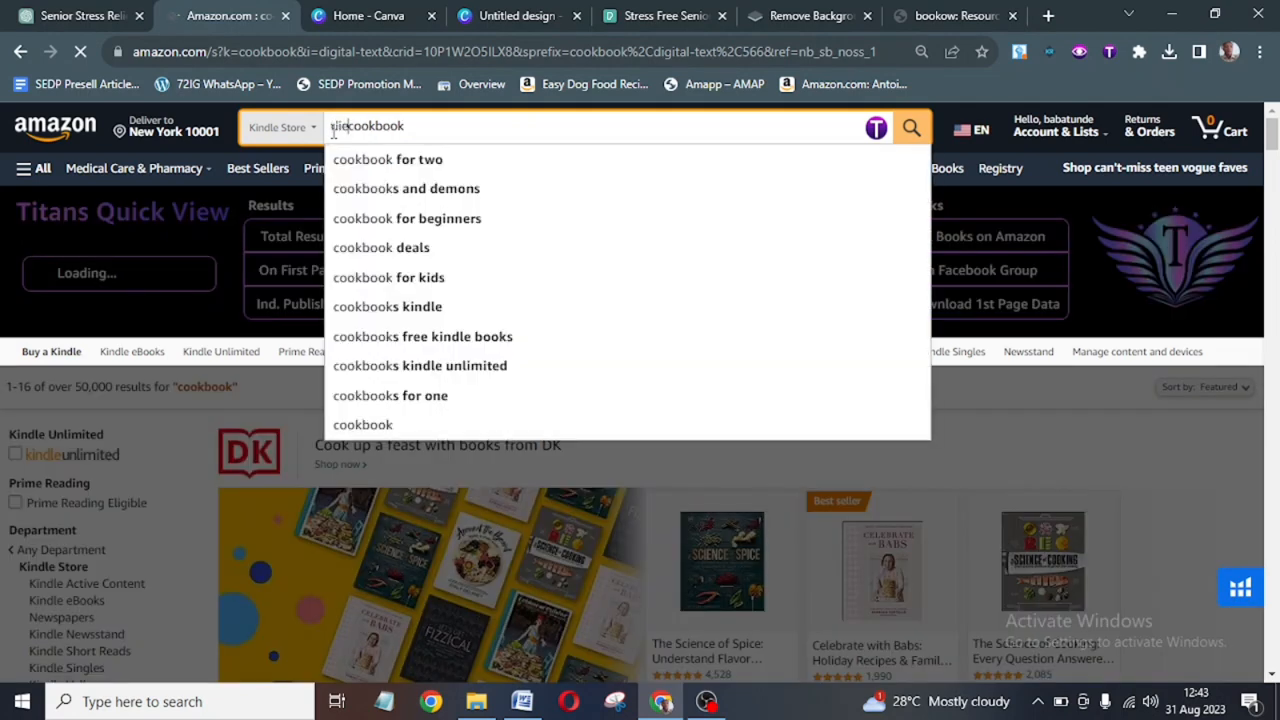
{"action": "key", "text": "BackSpace"}
{"action": "key", "text": "BackSpace"}
{"action": "key", "text": "BackSpace"}
{"action": "type", "text": "diet re"}
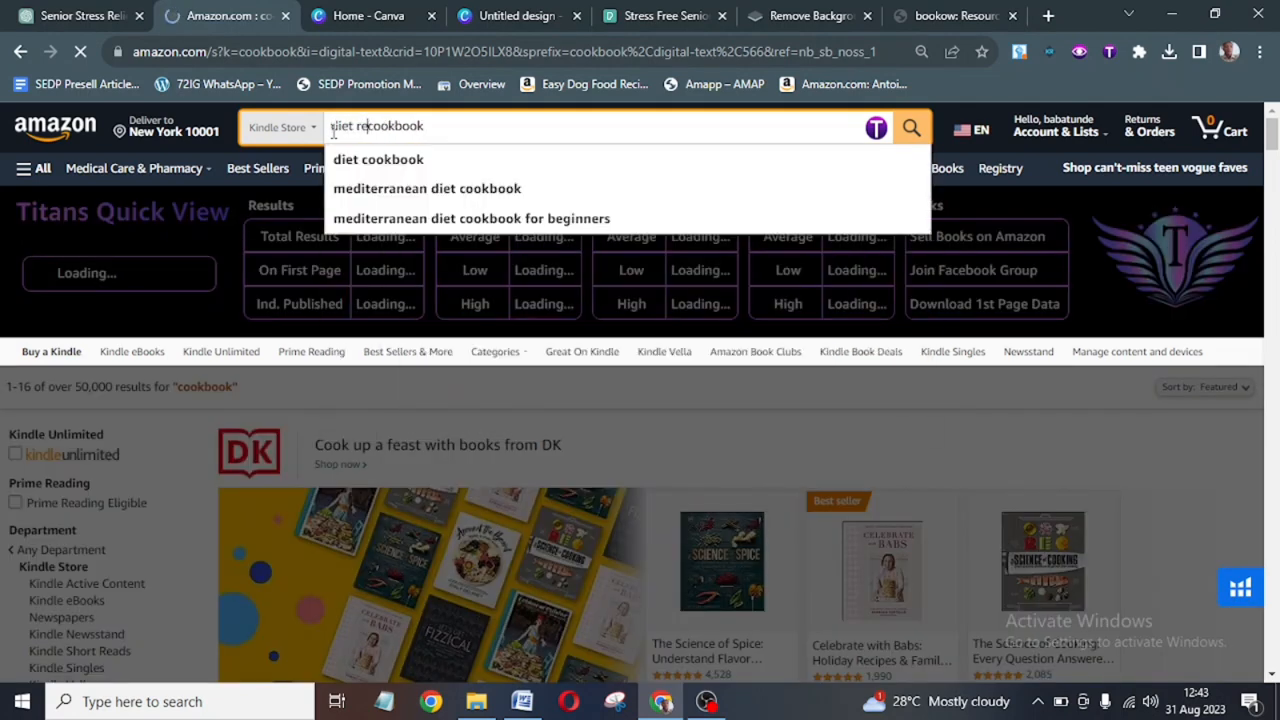
{"action": "type", "text": "cipe c"}
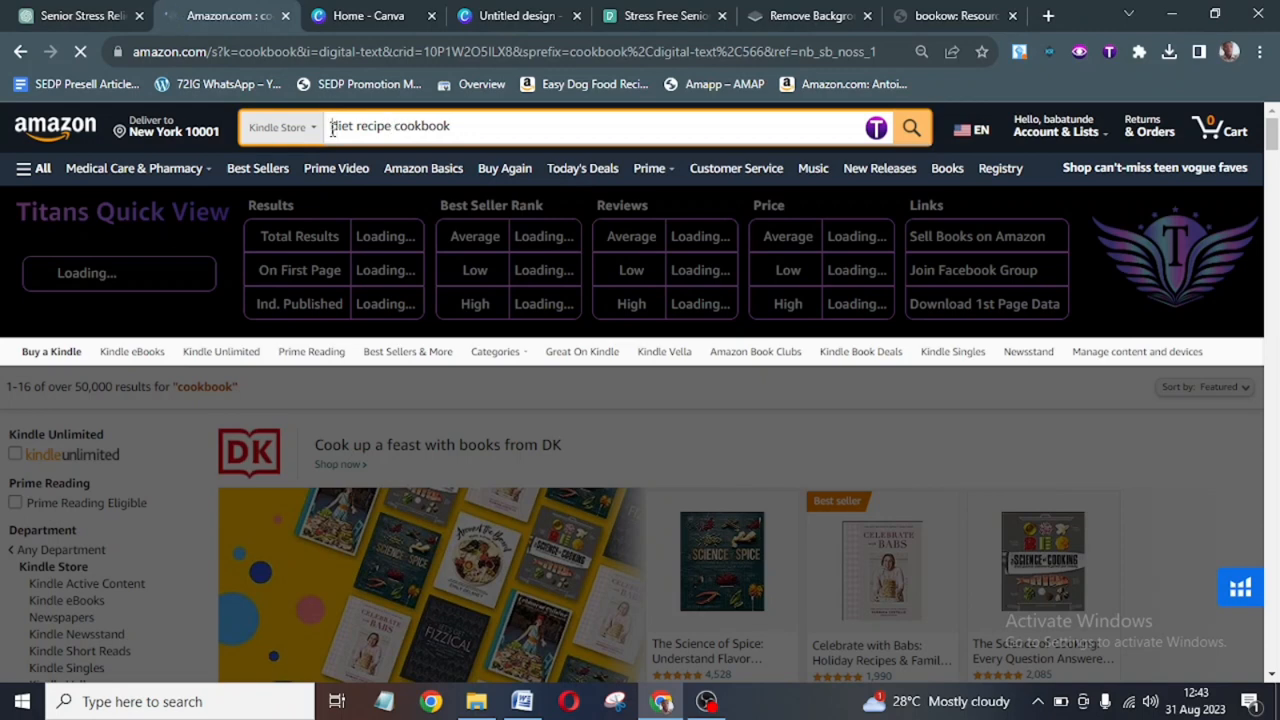
{"action": "type", "text": " renal"}
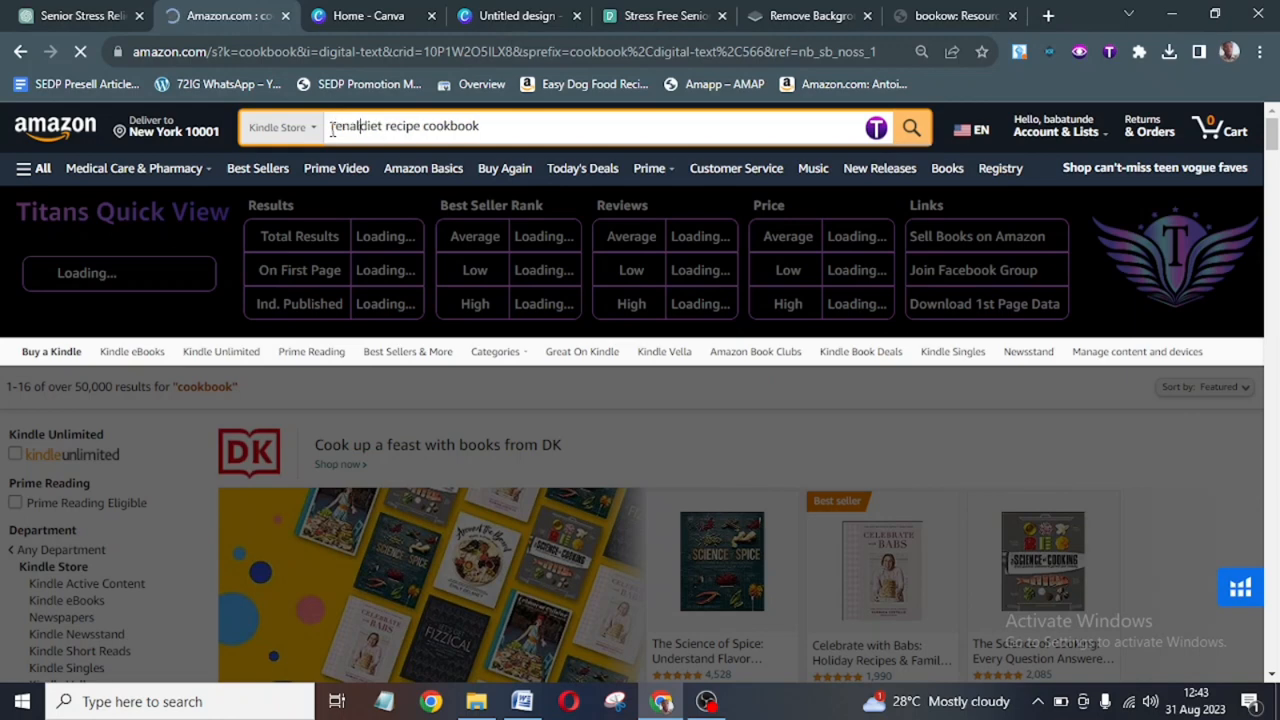
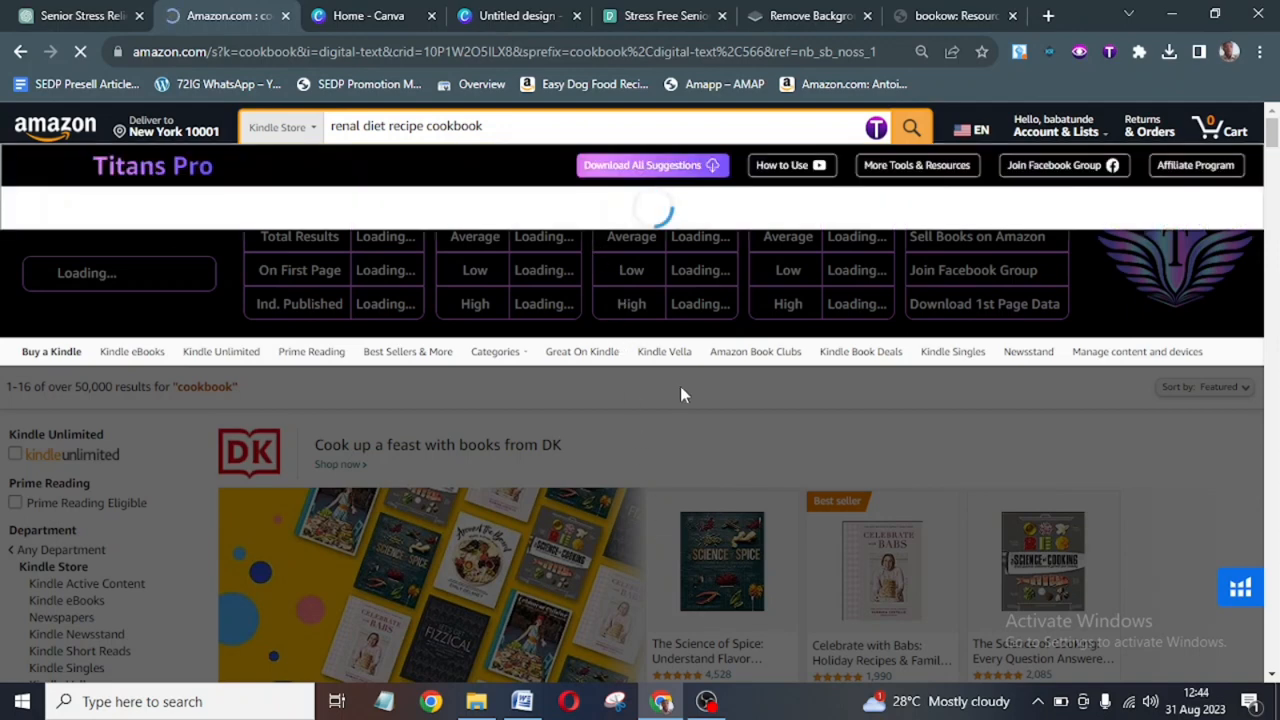
{"action": "left_click", "coordinate": [903, 132]}
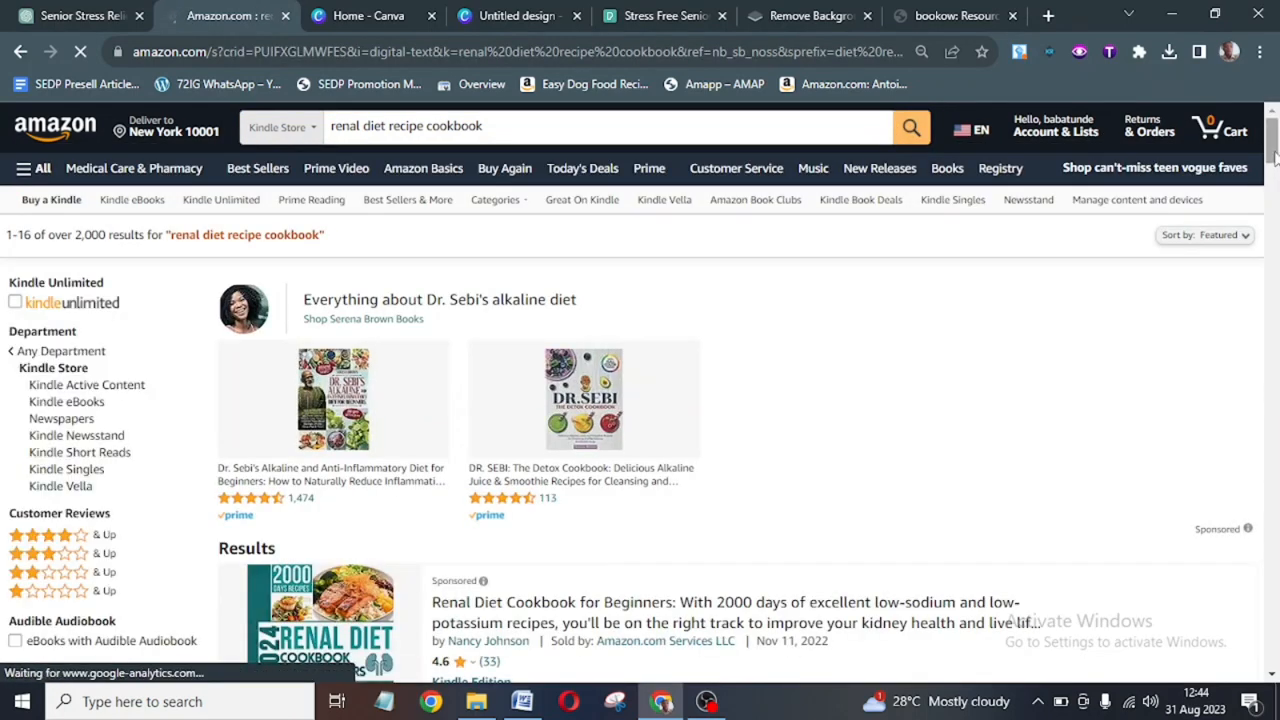
{"action": "left_click_drag", "start_coordinate": [1274, 152], "coordinate": [1273, 252]}
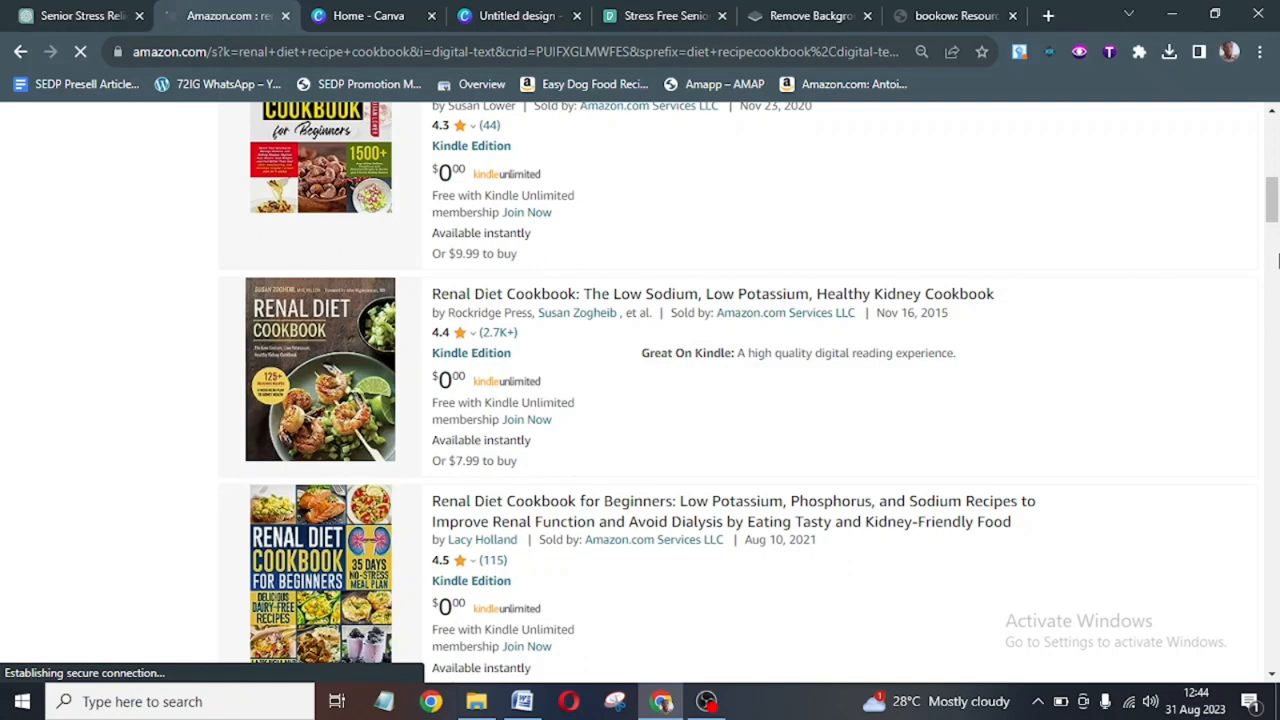
{"action": "left_click_drag", "start_coordinate": [1272, 214], "coordinate": [1158, 248]}
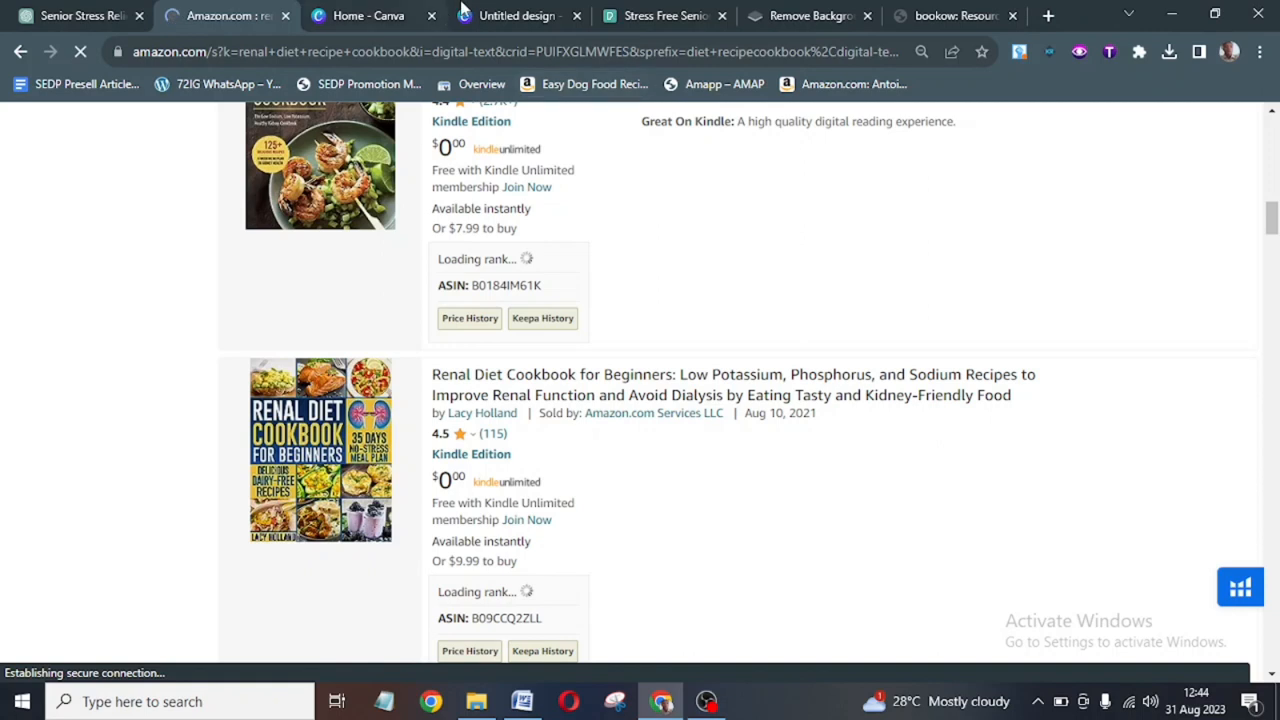
Return to the blank 8.5 × 11 in Canva design and search the elements for "grid".
{"action": "left_click", "coordinate": [505, 17]}
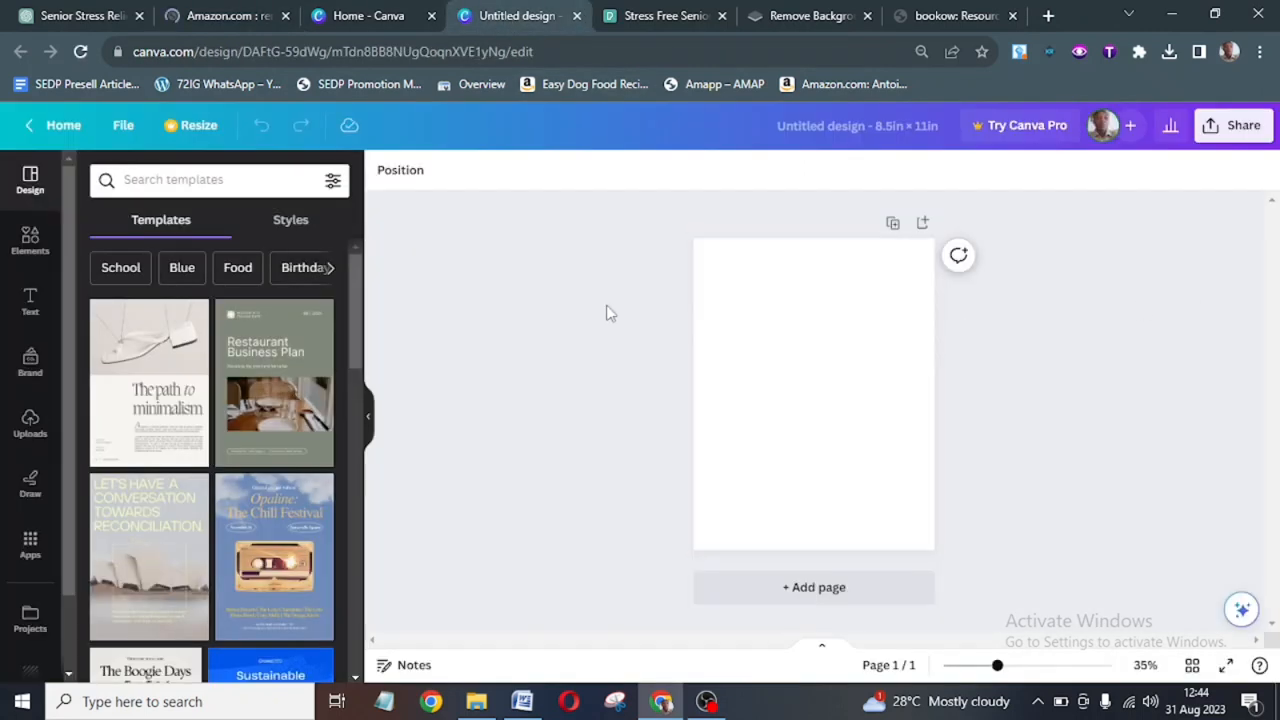
{"action": "left_click", "coordinate": [30, 240]}
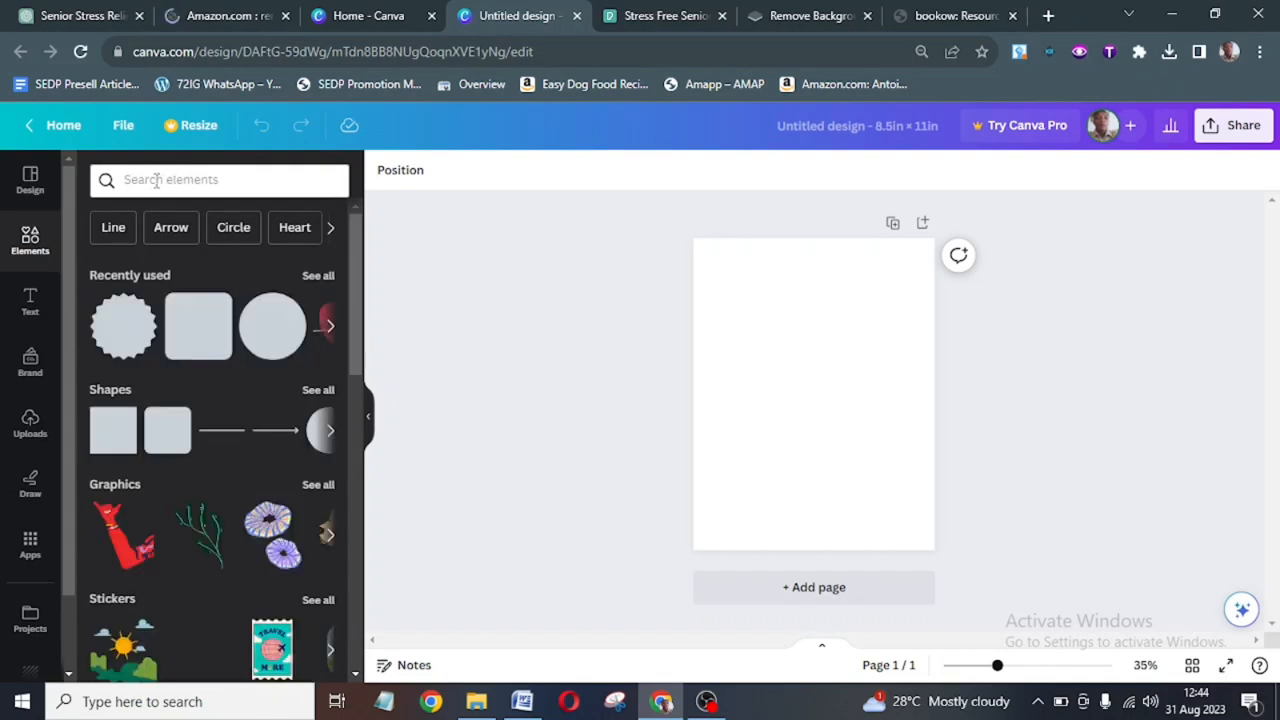
{"action": "left_click", "coordinate": [156, 181]}
{"action": "type", "text": "grid"}
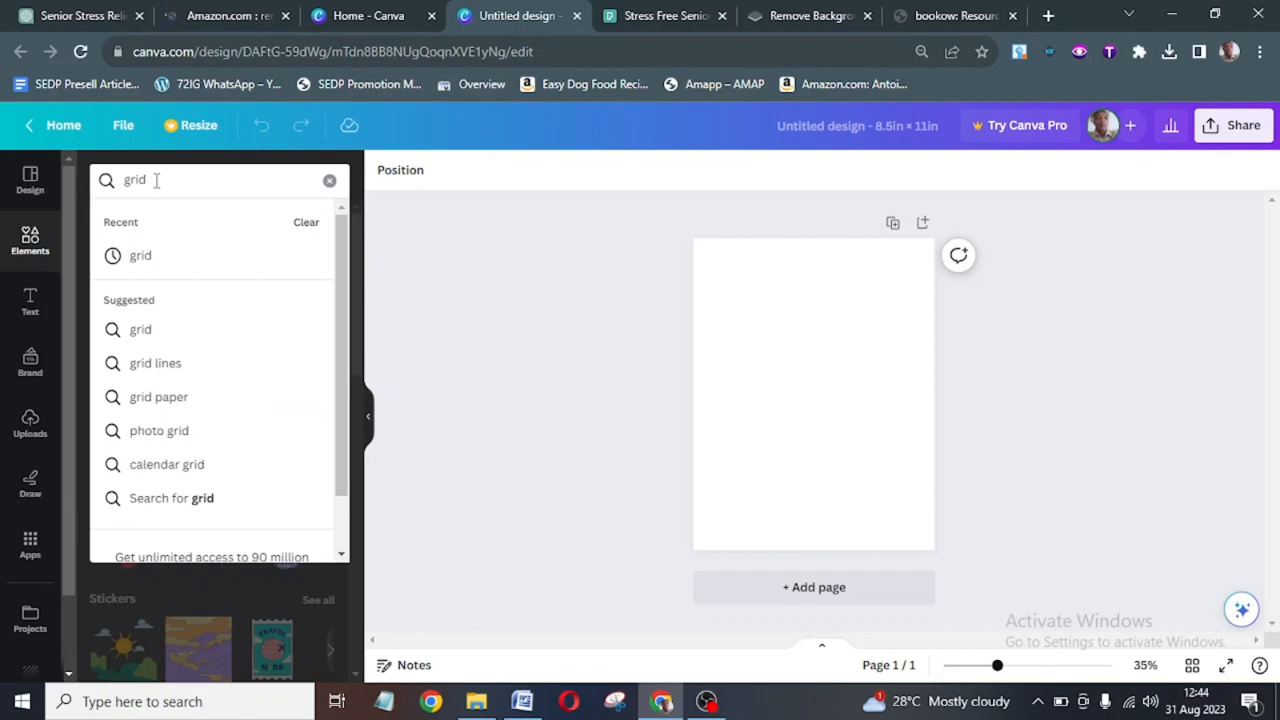
{"action": "key", "text": "Return"}
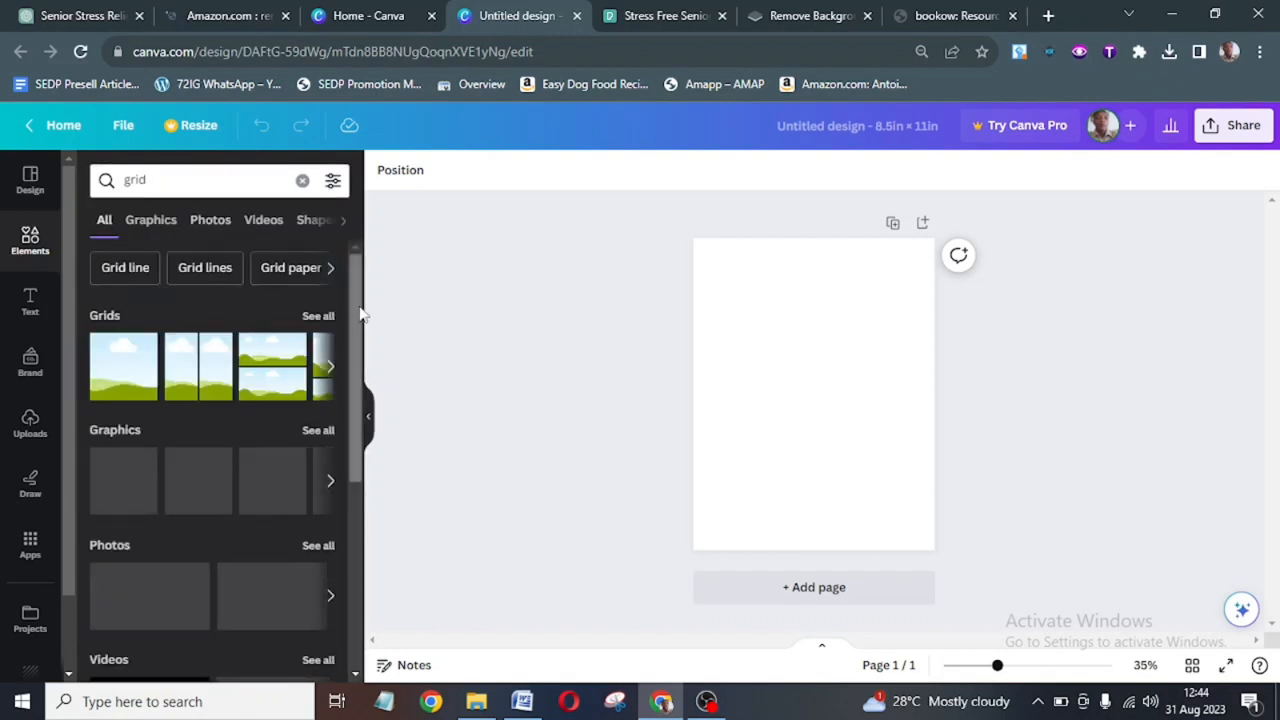
Show all grid layouts and add the one with one large cell above two rows of three small cells to the page.
{"action": "scroll", "coordinate": [362, 335], "scroll_direction": "down", "scroll_amount": 1}
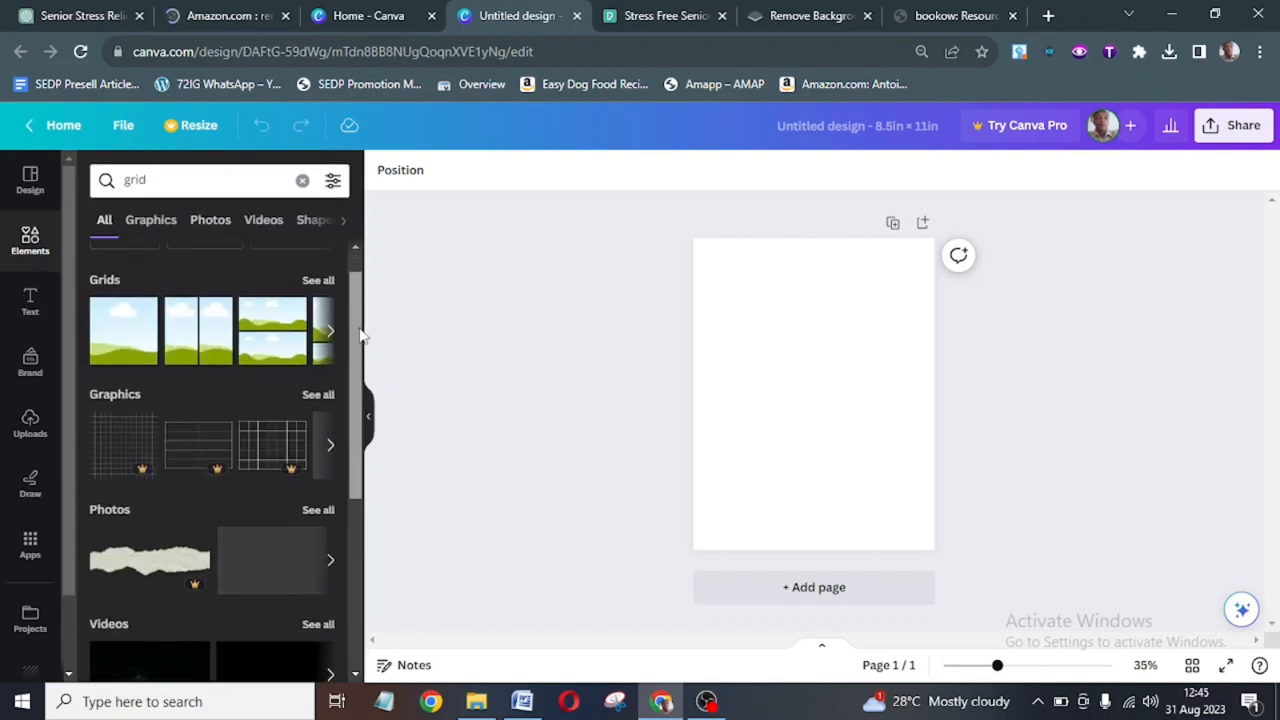
{"action": "scroll", "coordinate": [362, 335], "scroll_direction": "up", "scroll_amount": 1}
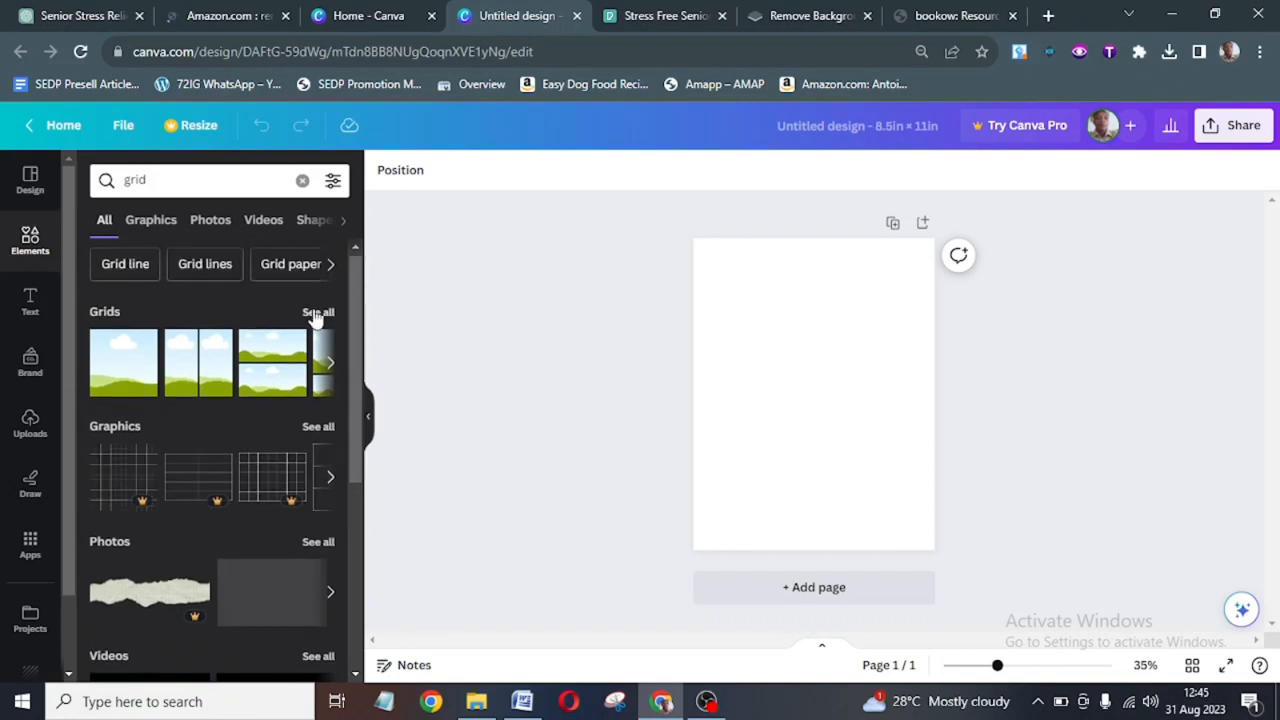
{"action": "left_click", "coordinate": [316, 313]}
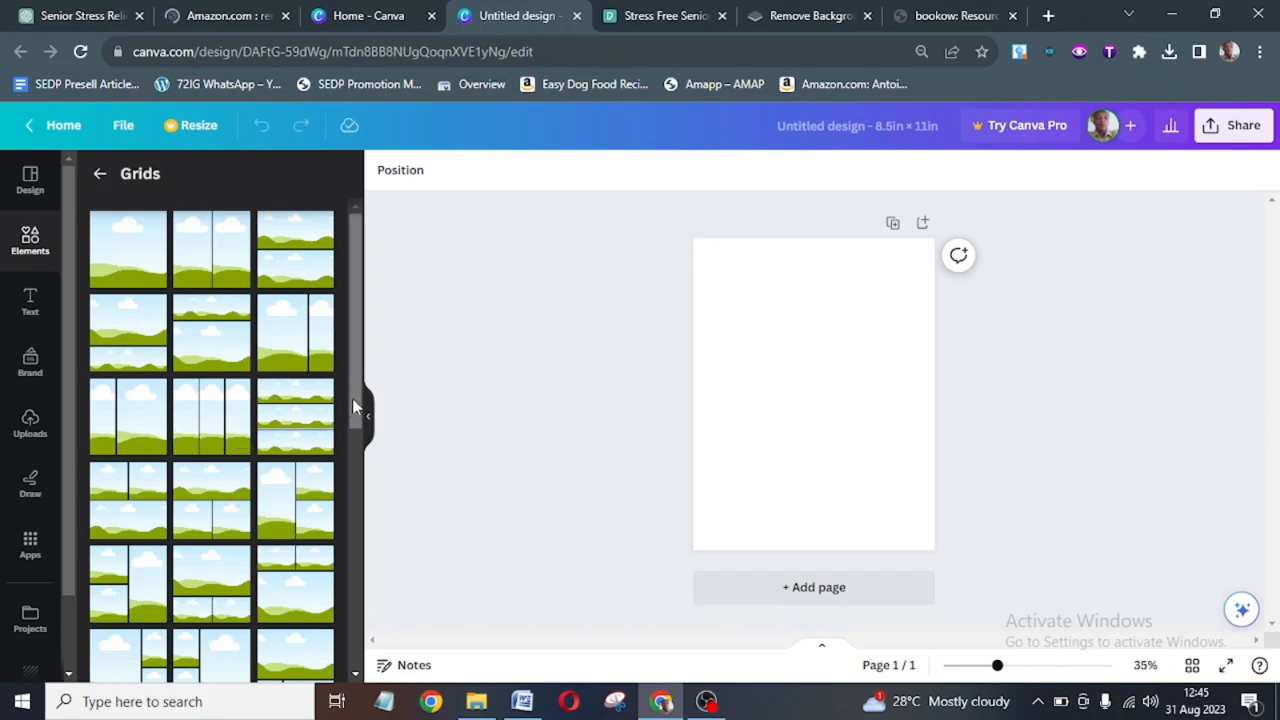
{"action": "scroll", "coordinate": [352, 398], "scroll_direction": "down", "scroll_amount": 1}
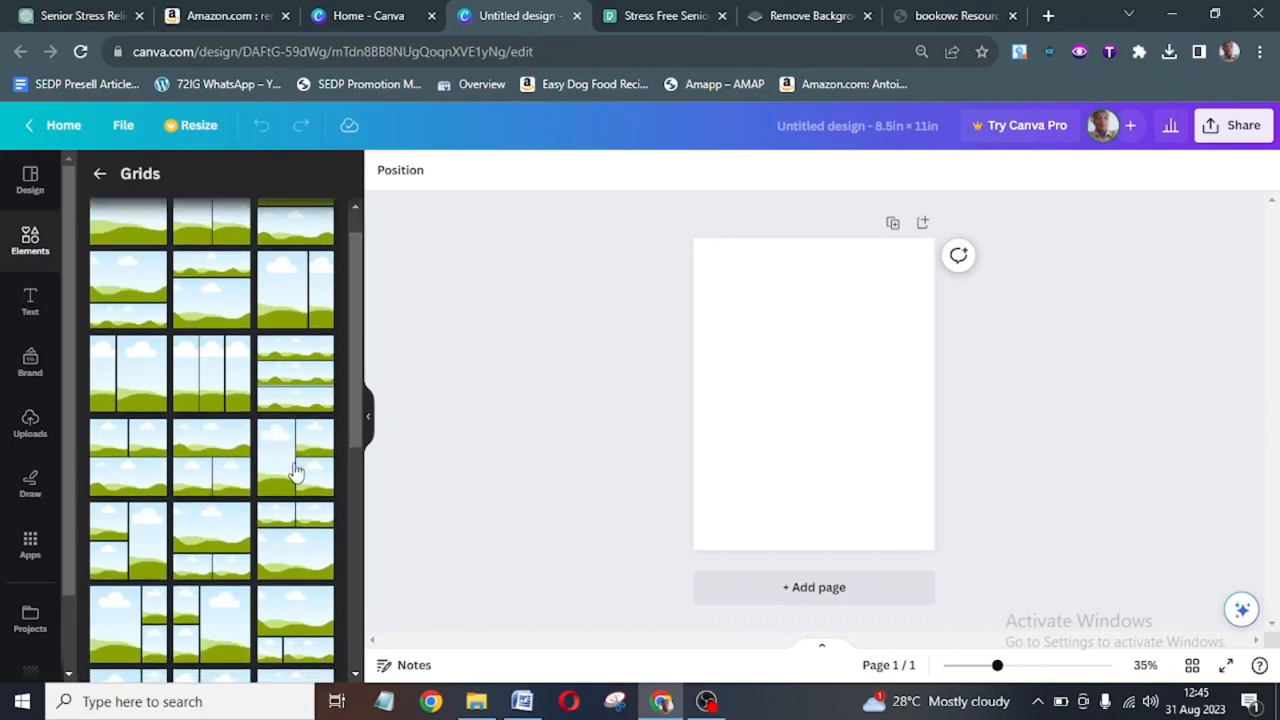
{"action": "left_click_drag", "start_coordinate": [348, 443], "coordinate": [388, 597]}
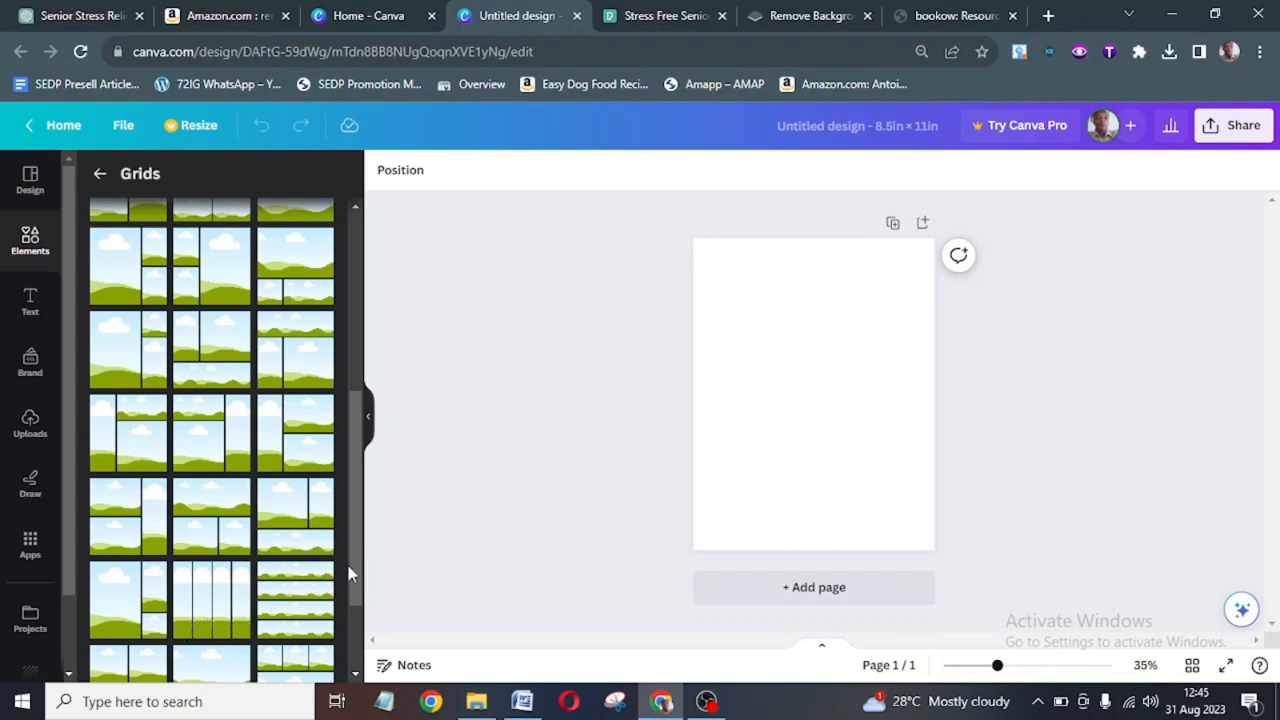
{"action": "scroll", "coordinate": [353, 563], "scroll_direction": "down", "scroll_amount": 2}
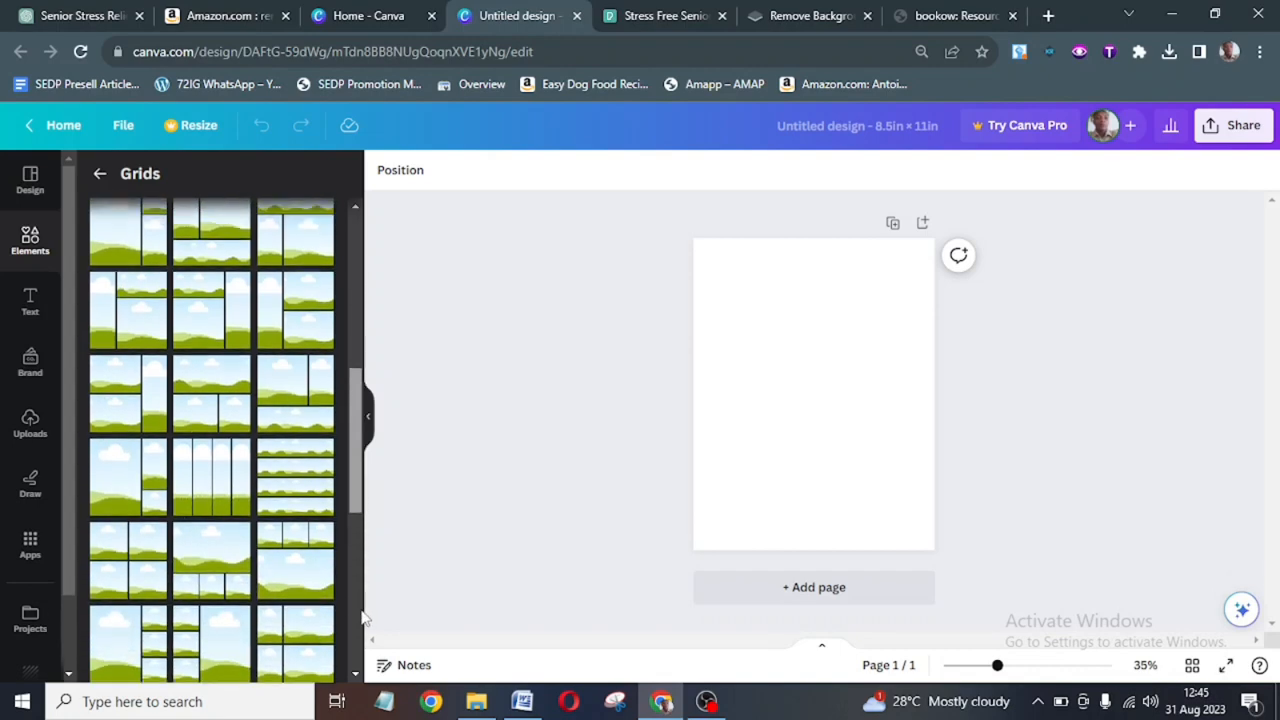
{"action": "scroll", "coordinate": [362, 618], "scroll_direction": "down", "scroll_amount": 2}
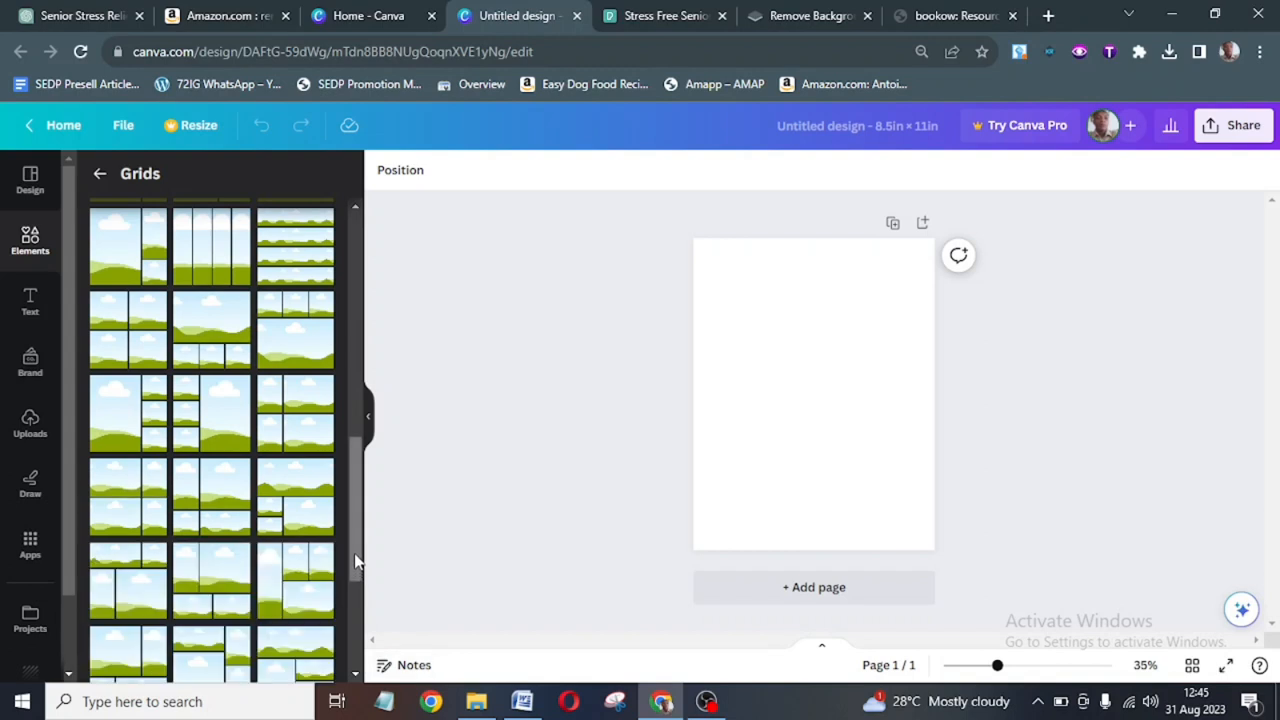
{"action": "scroll", "coordinate": [354, 563], "scroll_direction": "down", "scroll_amount": 2}
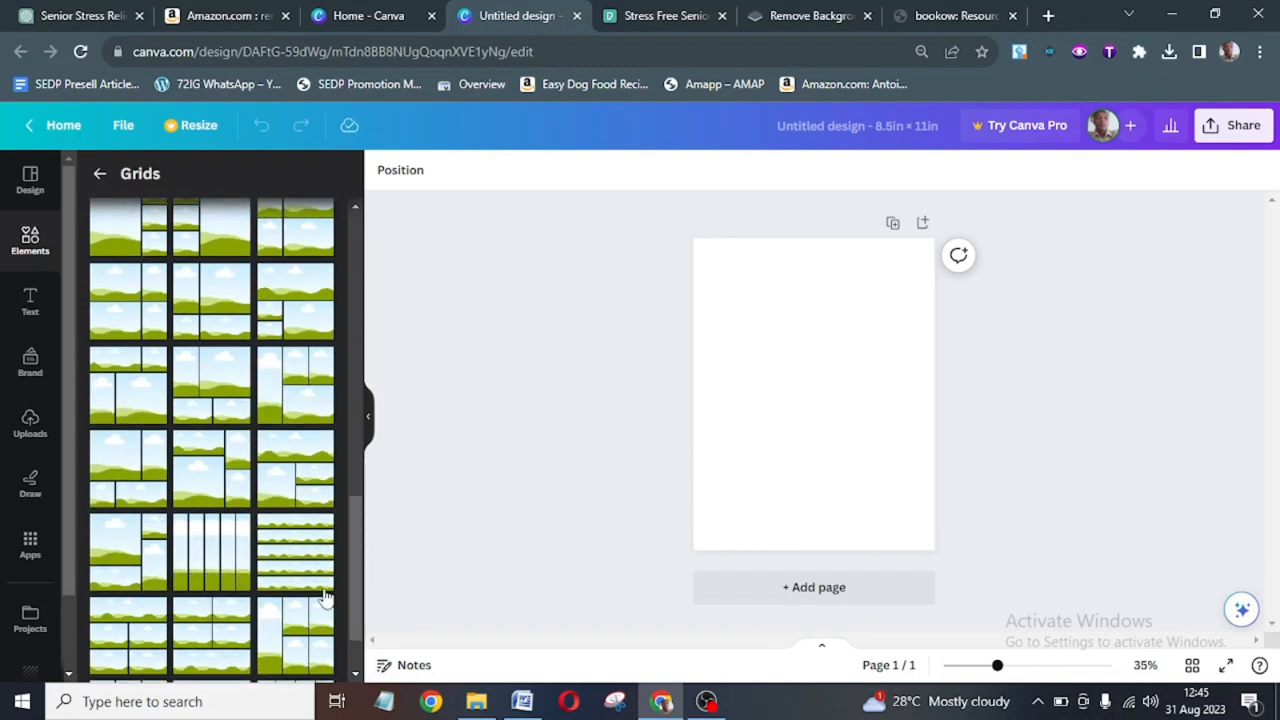
{"action": "scroll", "coordinate": [355, 572], "scroll_direction": "down", "scroll_amount": 1}
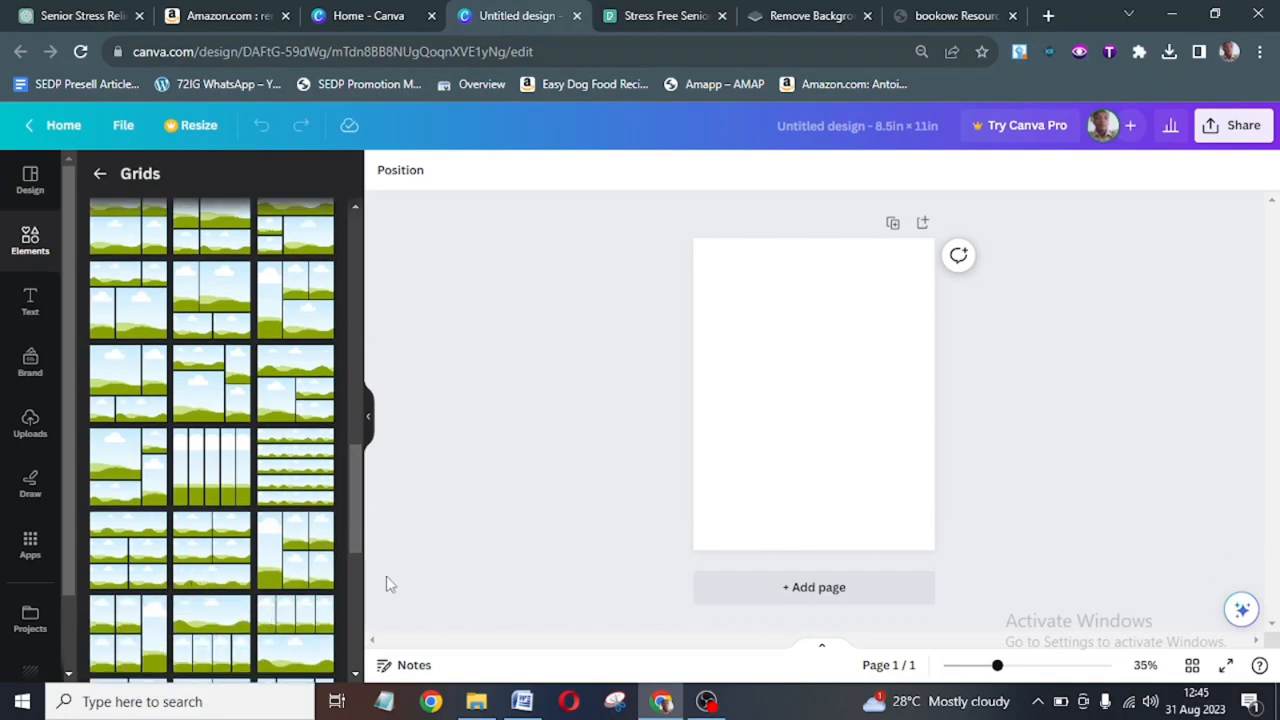
{"action": "left_click_drag", "start_coordinate": [354, 537], "coordinate": [366, 662]}
{"action": "left_click_drag", "start_coordinate": [352, 566], "coordinate": [366, 640]}
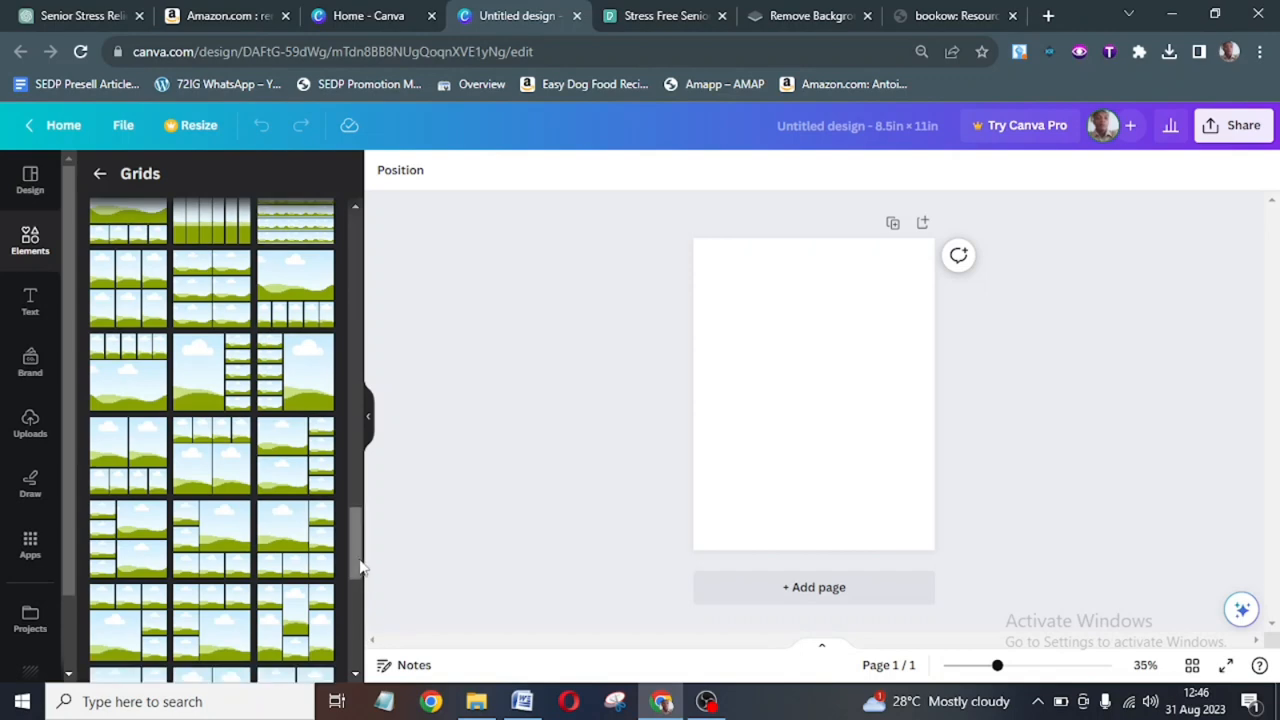
{"action": "left_click_drag", "start_coordinate": [359, 565], "coordinate": [371, 652]}
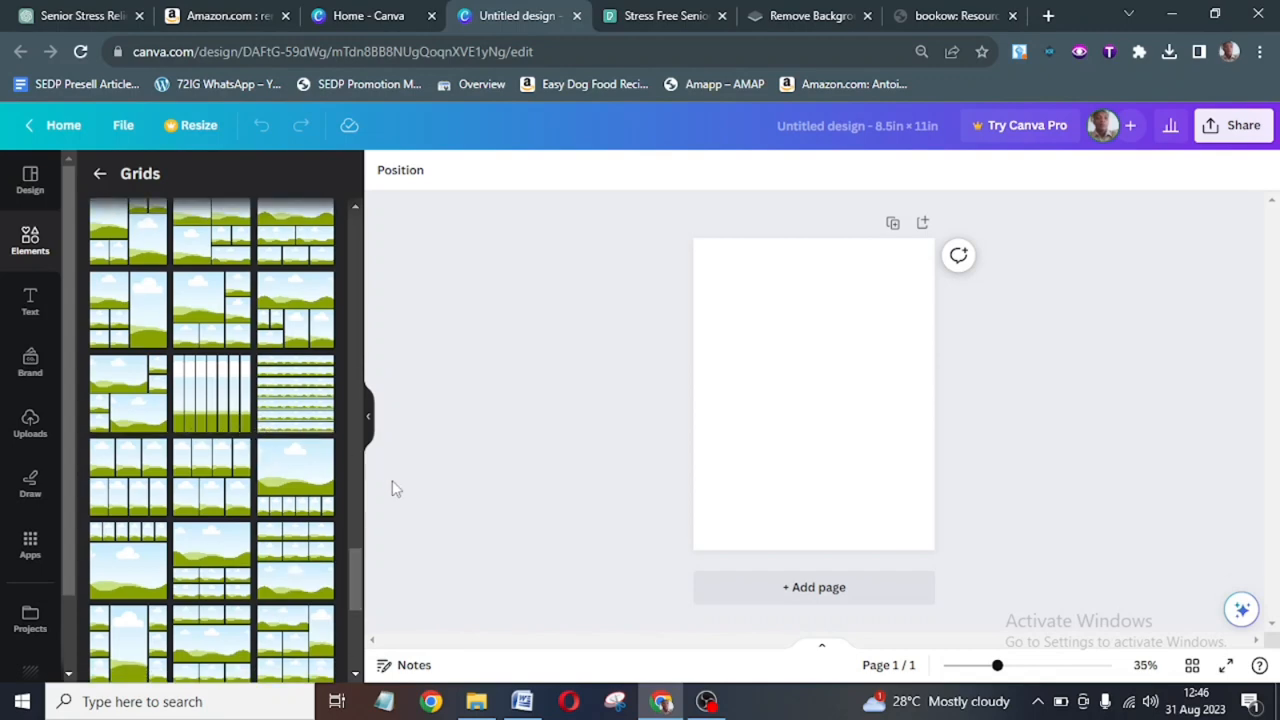
{"action": "left_click_drag", "start_coordinate": [351, 586], "coordinate": [352, 601]}
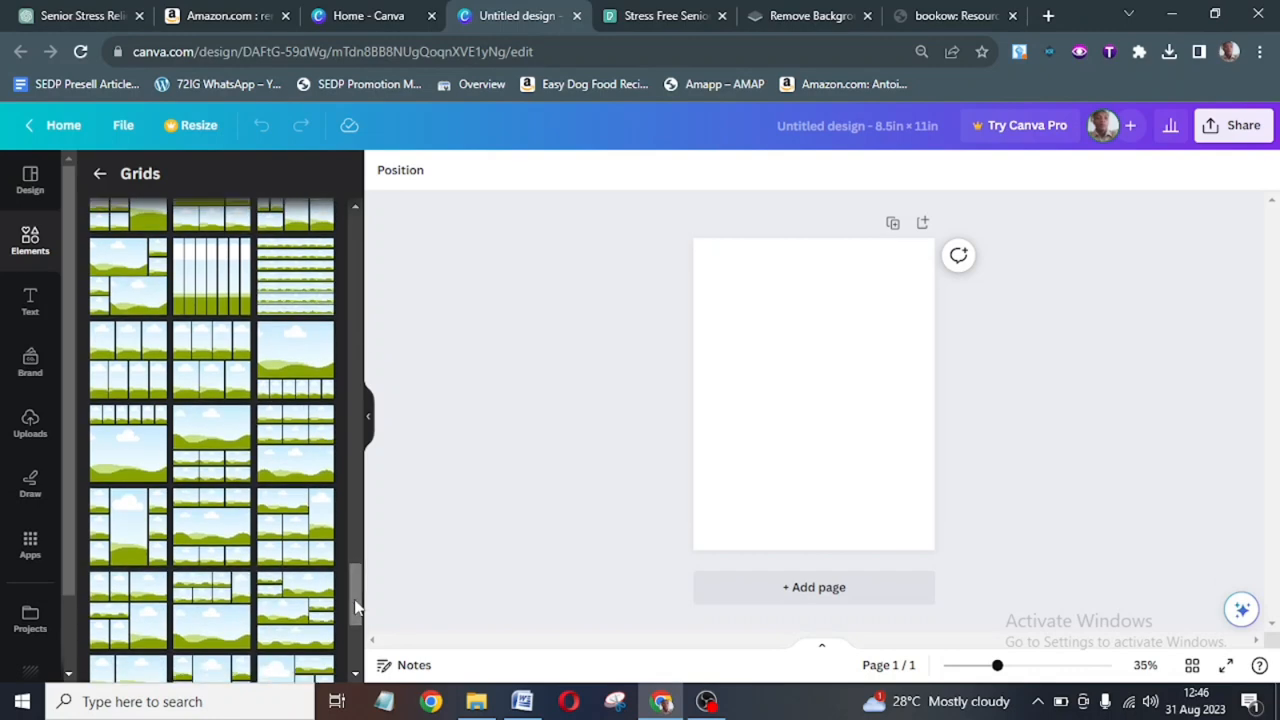
{"action": "left_click", "coordinate": [222, 481]}
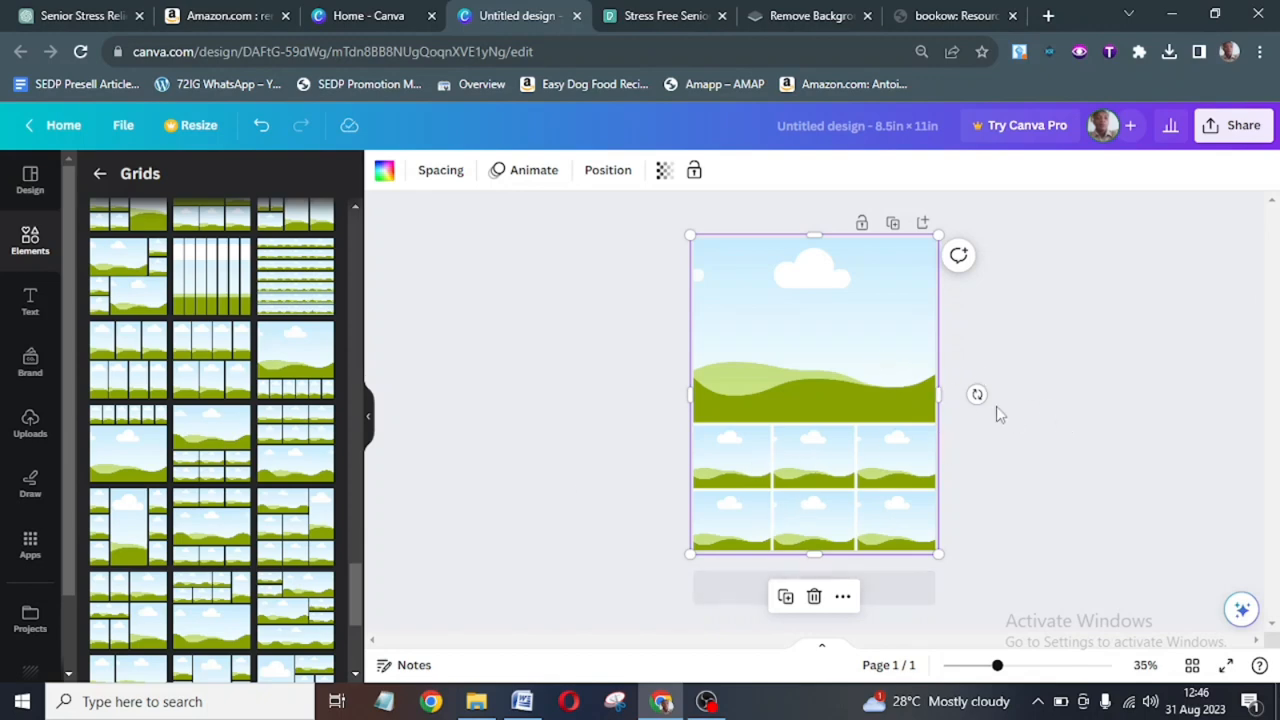
{"action": "left_click", "coordinate": [1058, 368]}
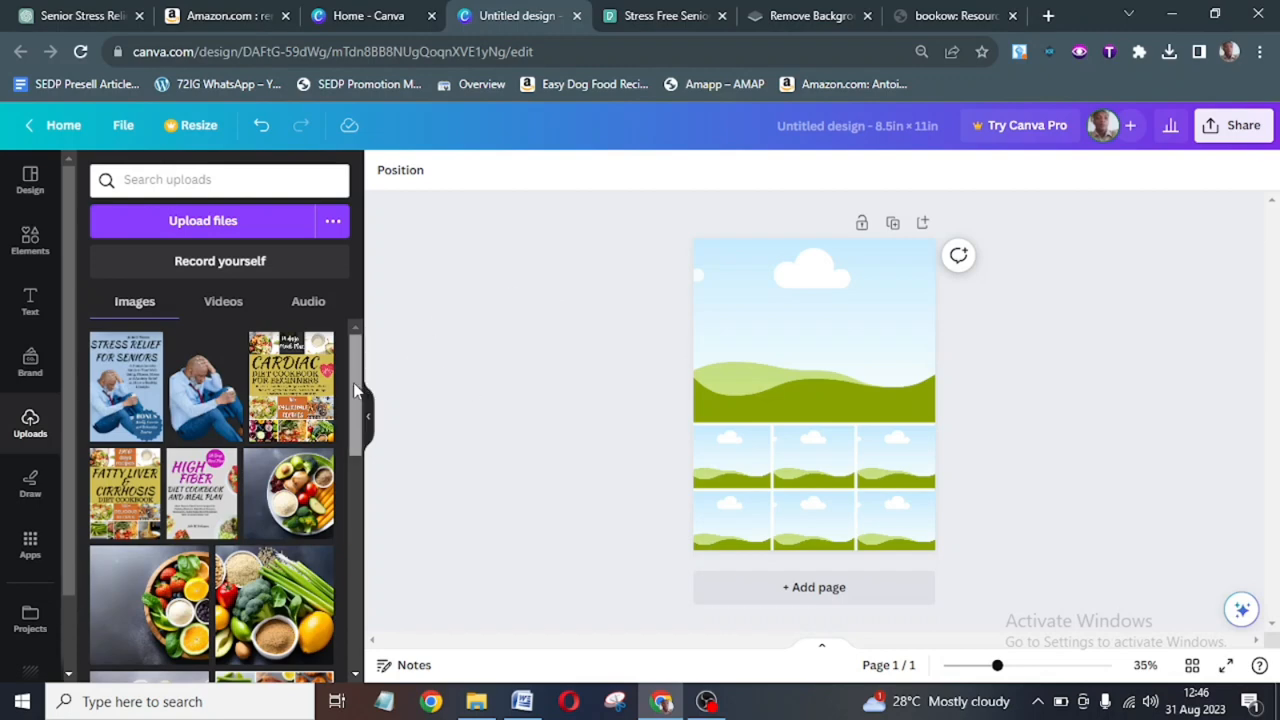
Check the uploaded images for food pictures, and switch to Pexels to search its photos for "food".
{"action": "left_click_drag", "start_coordinate": [354, 382], "coordinate": [353, 401]}
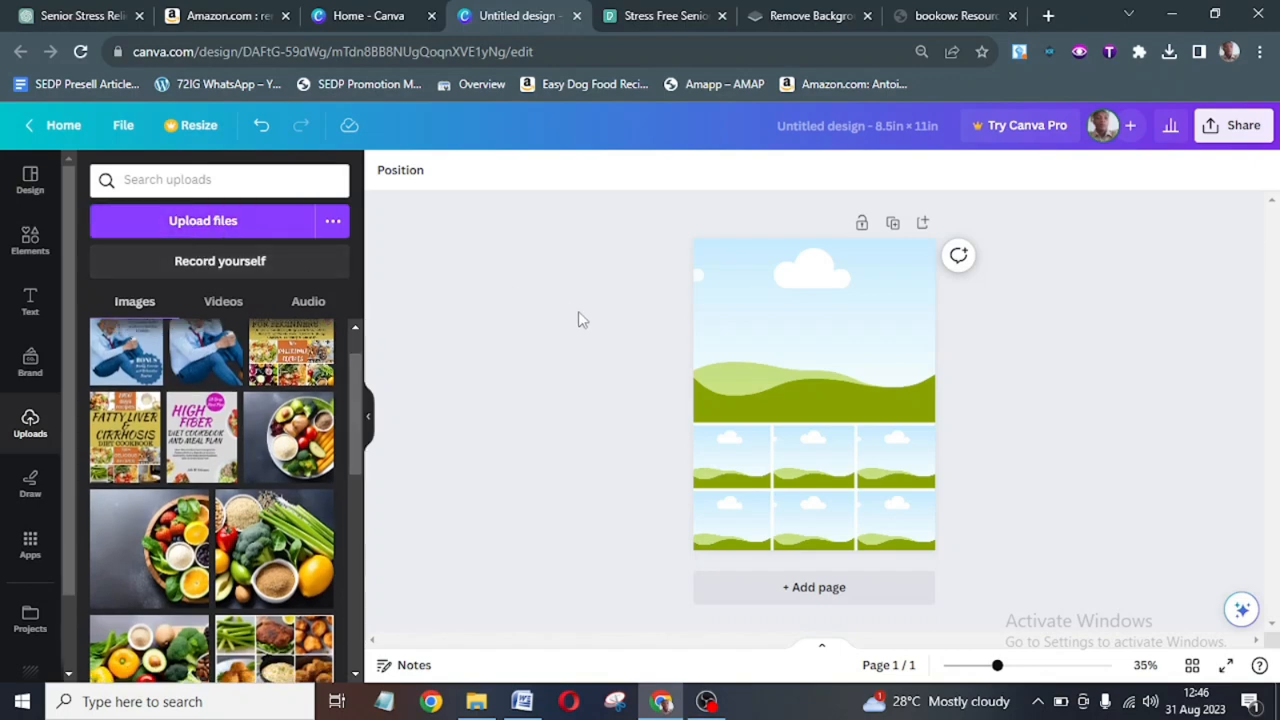
{"action": "left_click_drag", "start_coordinate": [360, 397], "coordinate": [358, 425]}
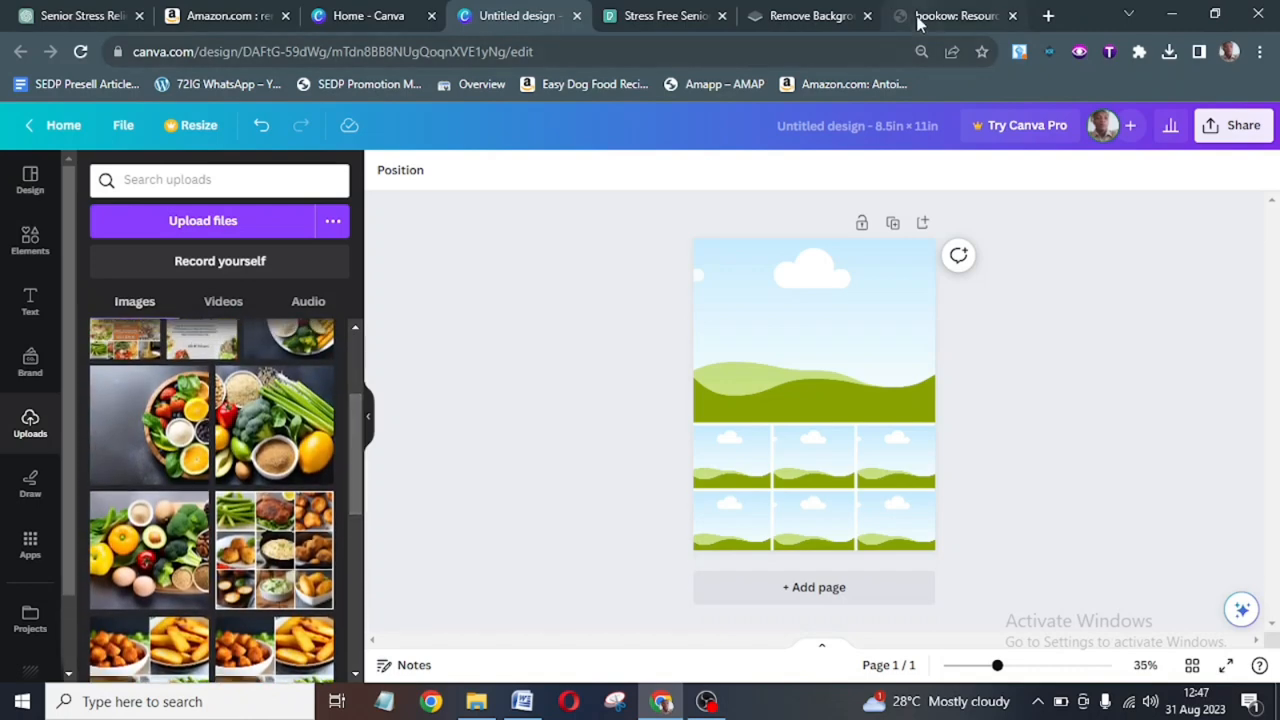
{"action": "left_click", "coordinate": [694, 20]}
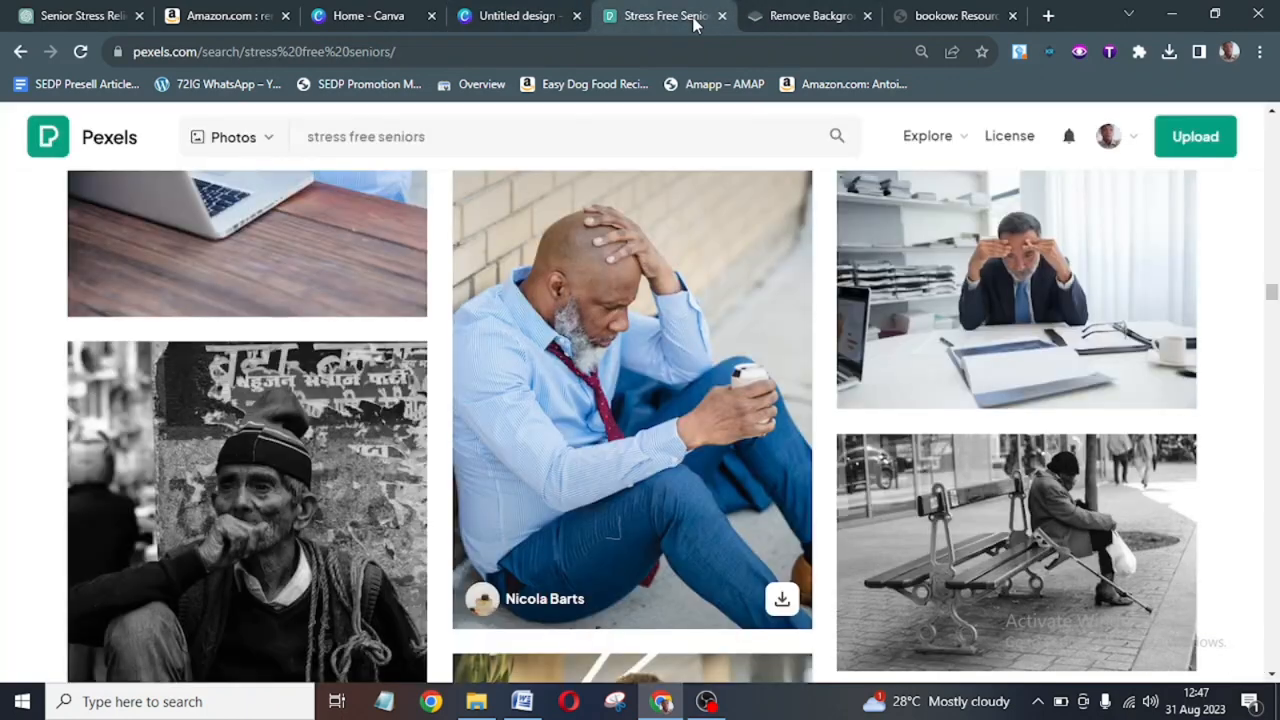
{"action": "left_click", "coordinate": [768, 134]}
{"action": "key", "text": "ctrl+a"}
{"action": "type", "text": "f"}
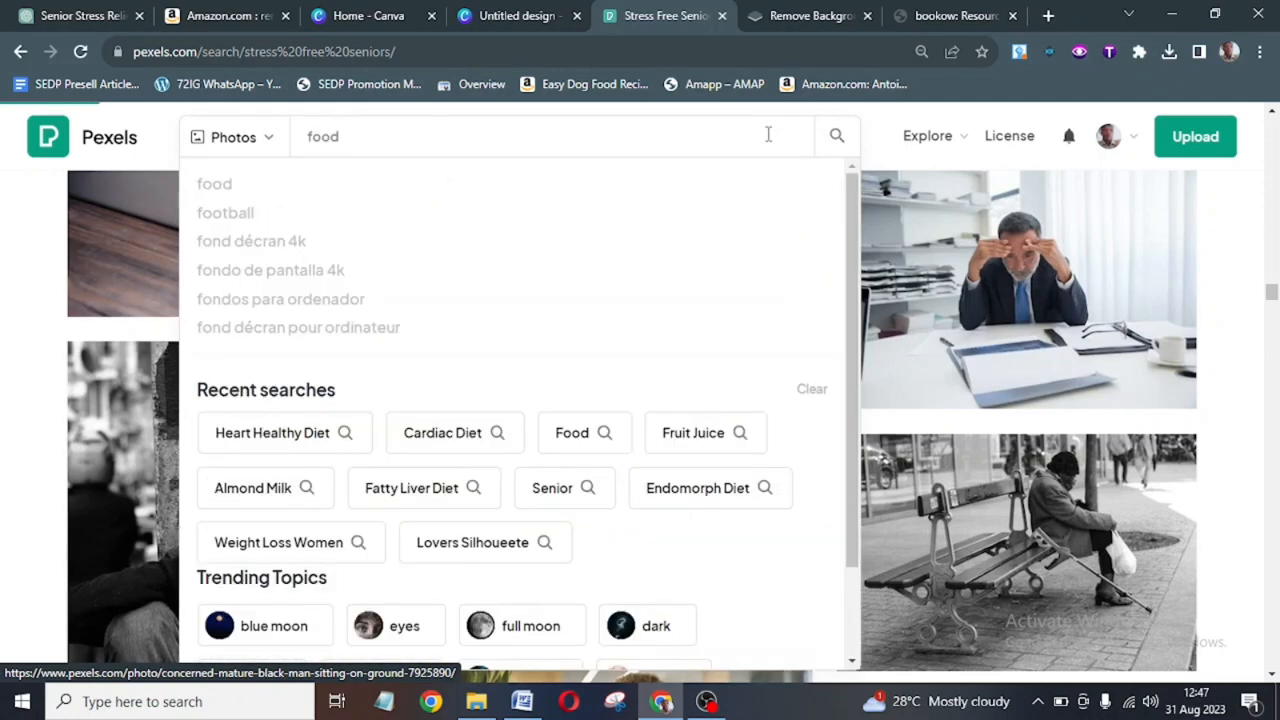
{"action": "key", "text": "Return"}
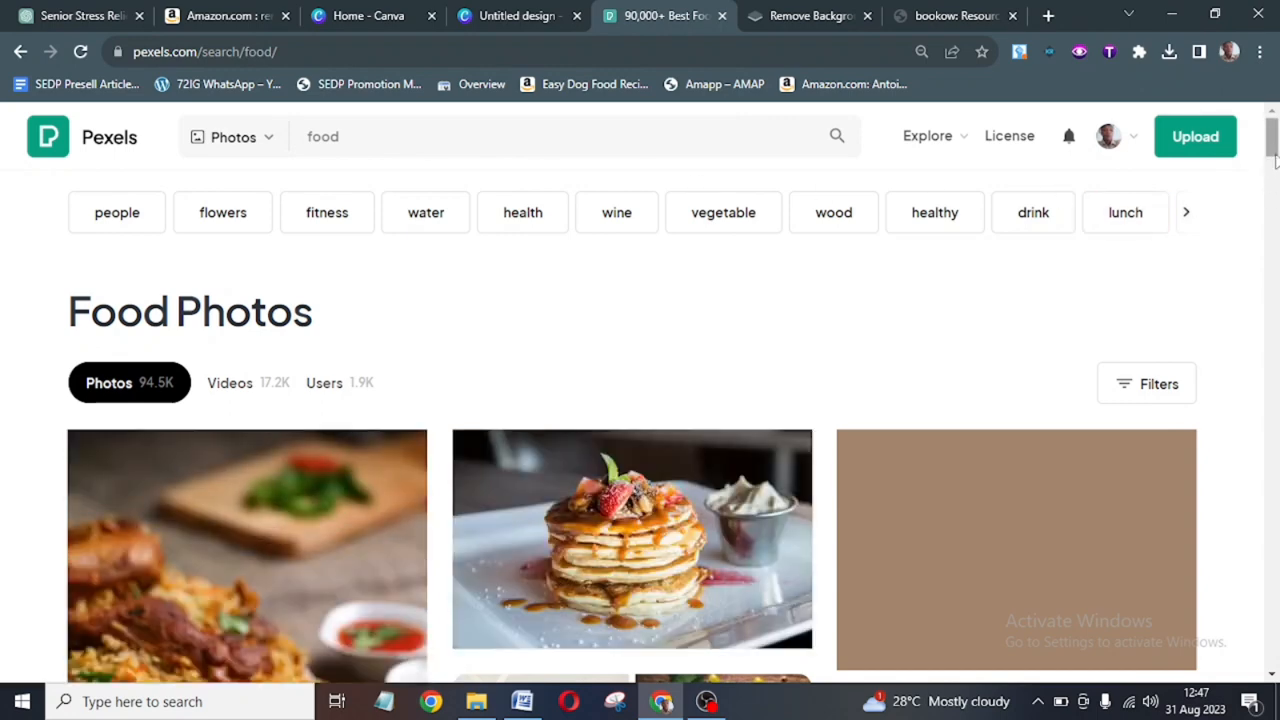
Find the photo of loaded fries with salsa and dip bowls in the Pexels results and add it to the Canva uploads.
{"action": "scroll", "coordinate": [1273, 178], "scroll_direction": "down", "scroll_amount": 4}
{"action": "scroll", "coordinate": [1273, 170], "scroll_direction": "up", "scroll_amount": 4}
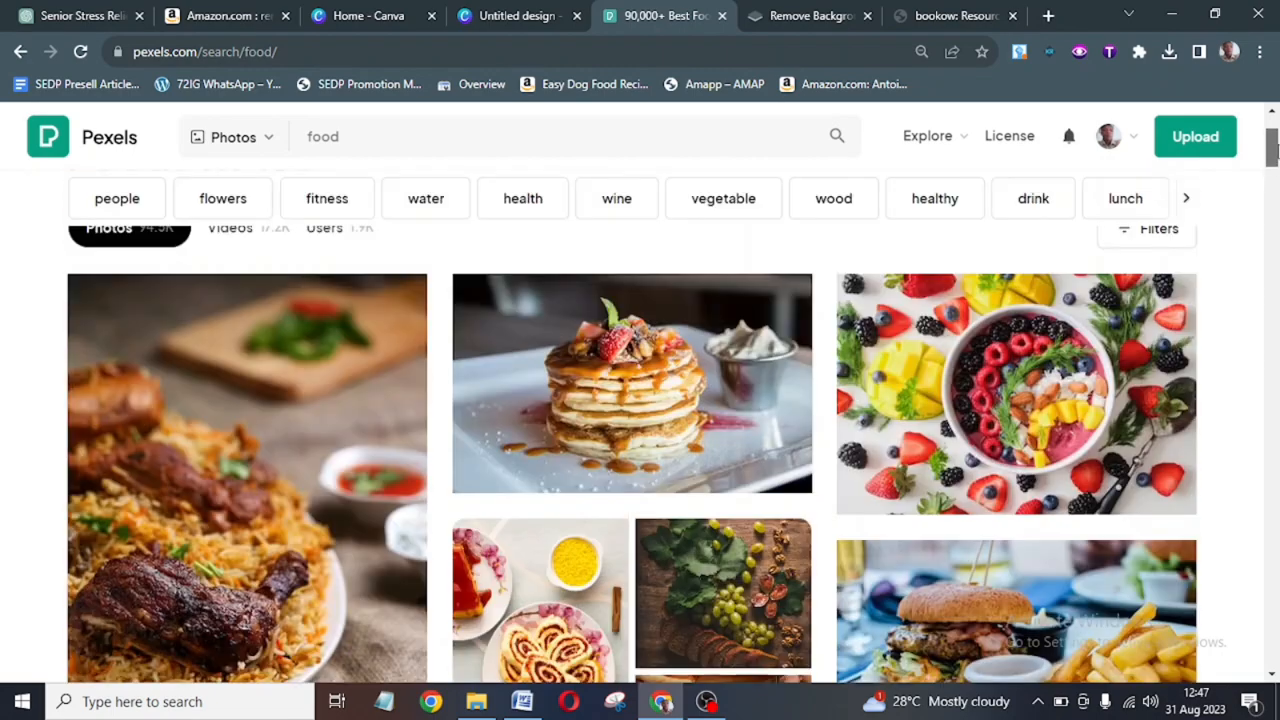
{"action": "scroll", "coordinate": [1273, 178], "scroll_direction": "down", "scroll_amount": 5}
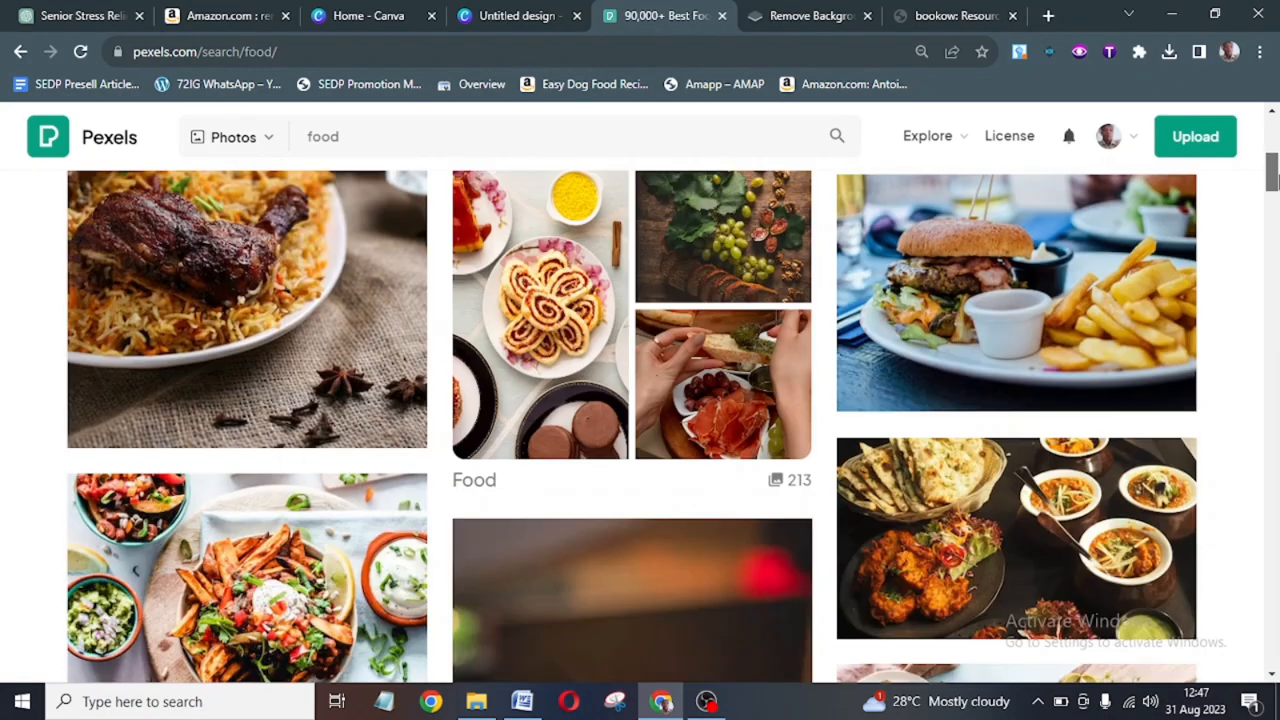
{"action": "scroll", "coordinate": [1273, 178], "scroll_direction": "down", "scroll_amount": 3}
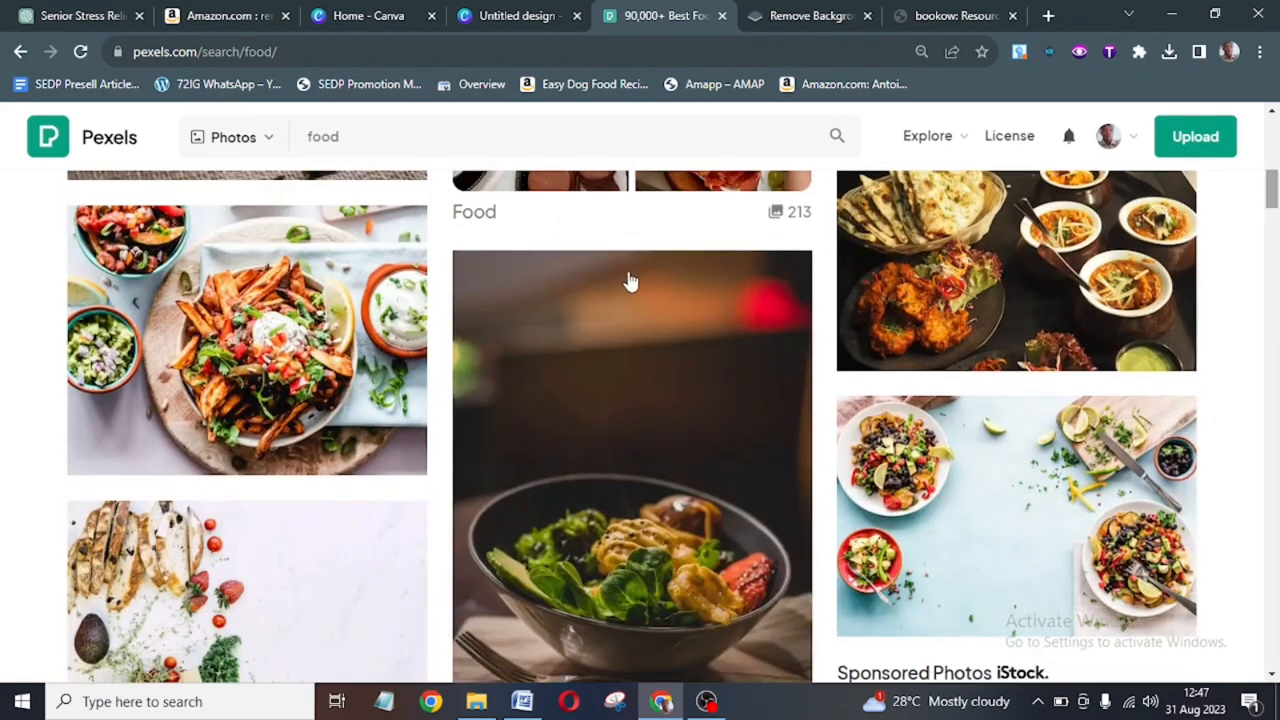
{"action": "left_click_drag", "start_coordinate": [350, 315], "coordinate": [469, 445]}
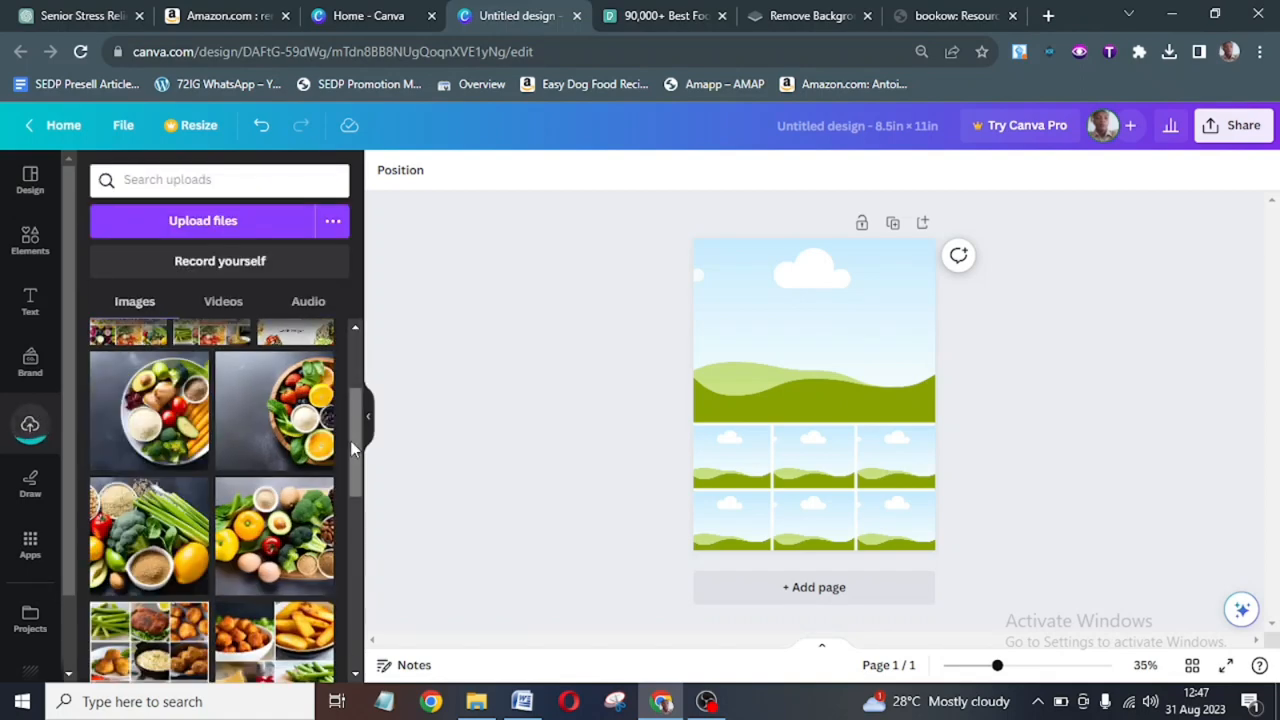
{"action": "left_click_drag", "start_coordinate": [352, 450], "coordinate": [372, 318]}
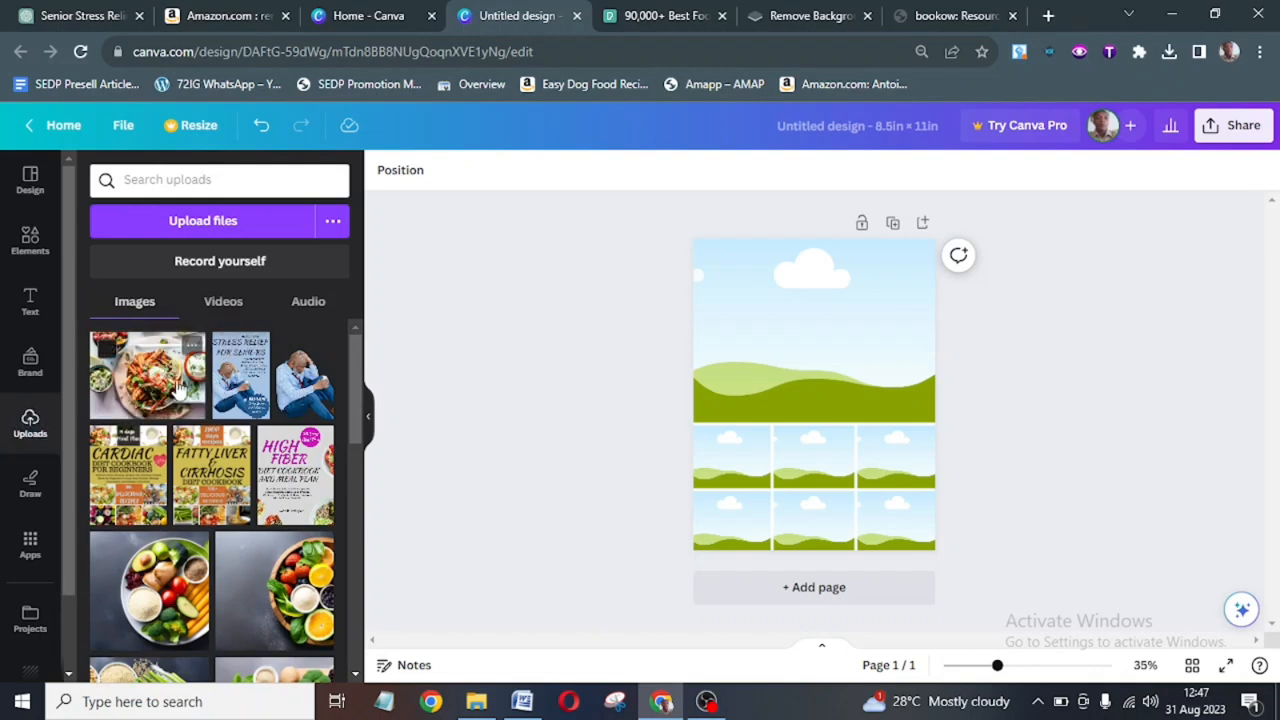
Place the loaded fries photo in the grid's large cell, the first small cell of the upper row and the last of the lower row.
{"action": "left_click_drag", "start_coordinate": [160, 390], "coordinate": [815, 385]}
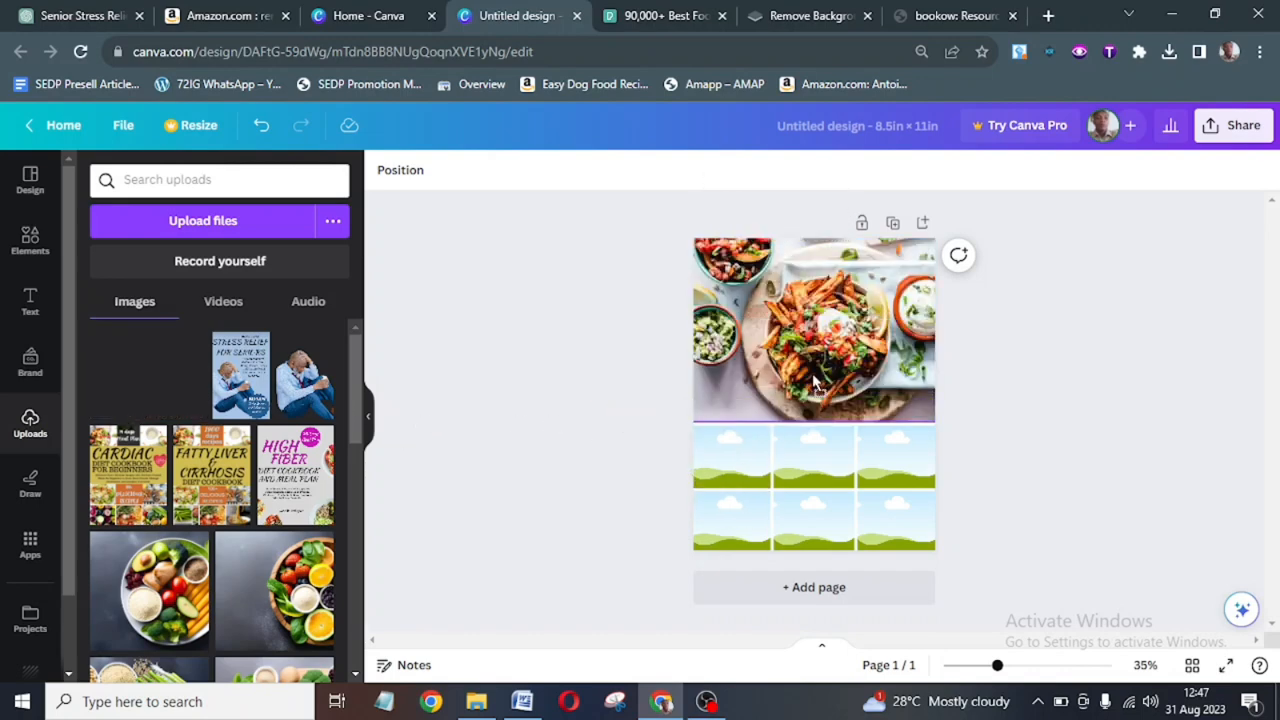
{"action": "left_click_drag", "start_coordinate": [736, 275], "coordinate": [721, 470]}
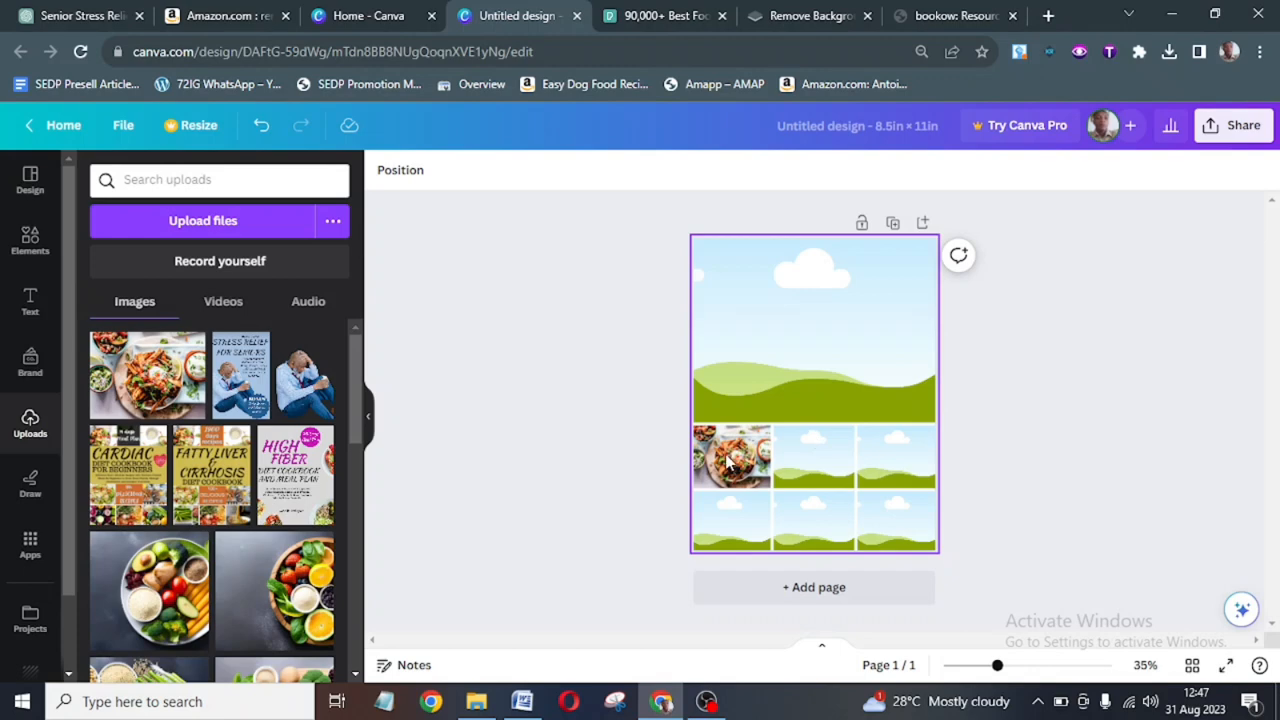
{"action": "mouse_move", "coordinate": [727, 461]}
{"action": "left_mouse_down"}
{"action": "mouse_move", "coordinate": [771, 379]}
{"action": "mouse_move", "coordinate": [731, 448]}
{"action": "left_mouse_up"}
{"action": "left_click_drag", "start_coordinate": [148, 405], "coordinate": [760, 340]}
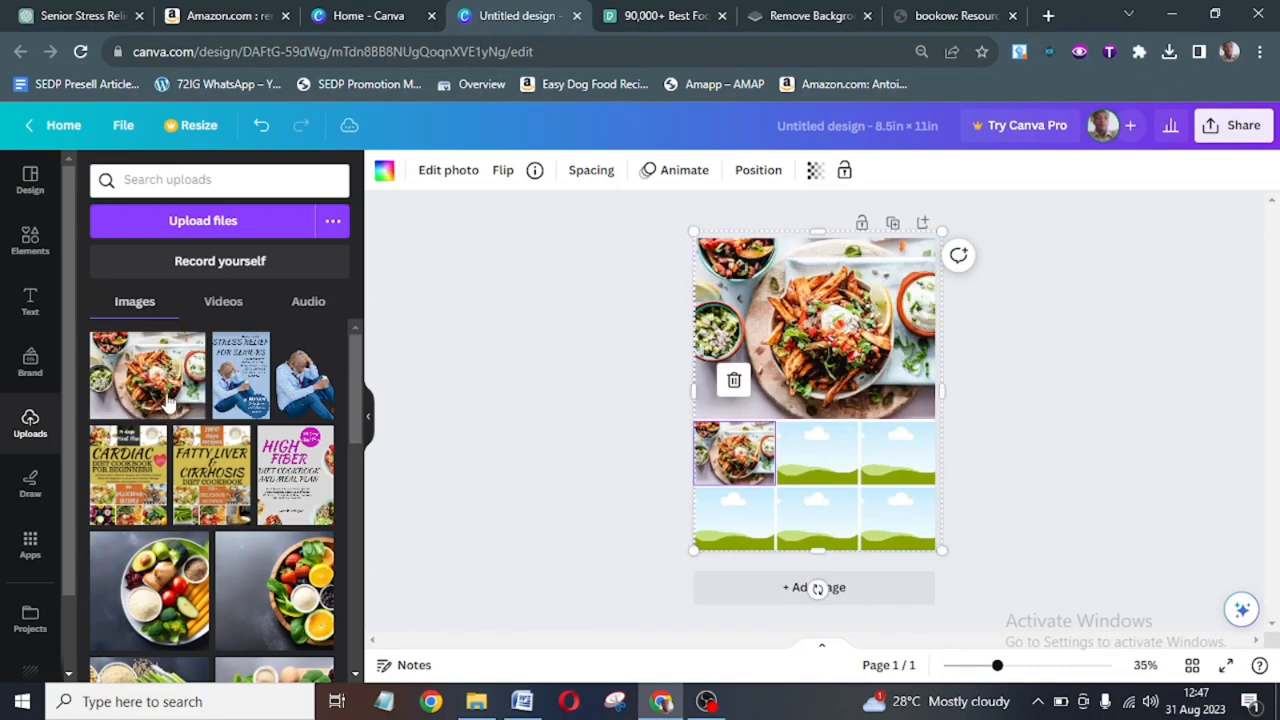
{"action": "left_click_drag", "start_coordinate": [165, 402], "coordinate": [925, 525]}
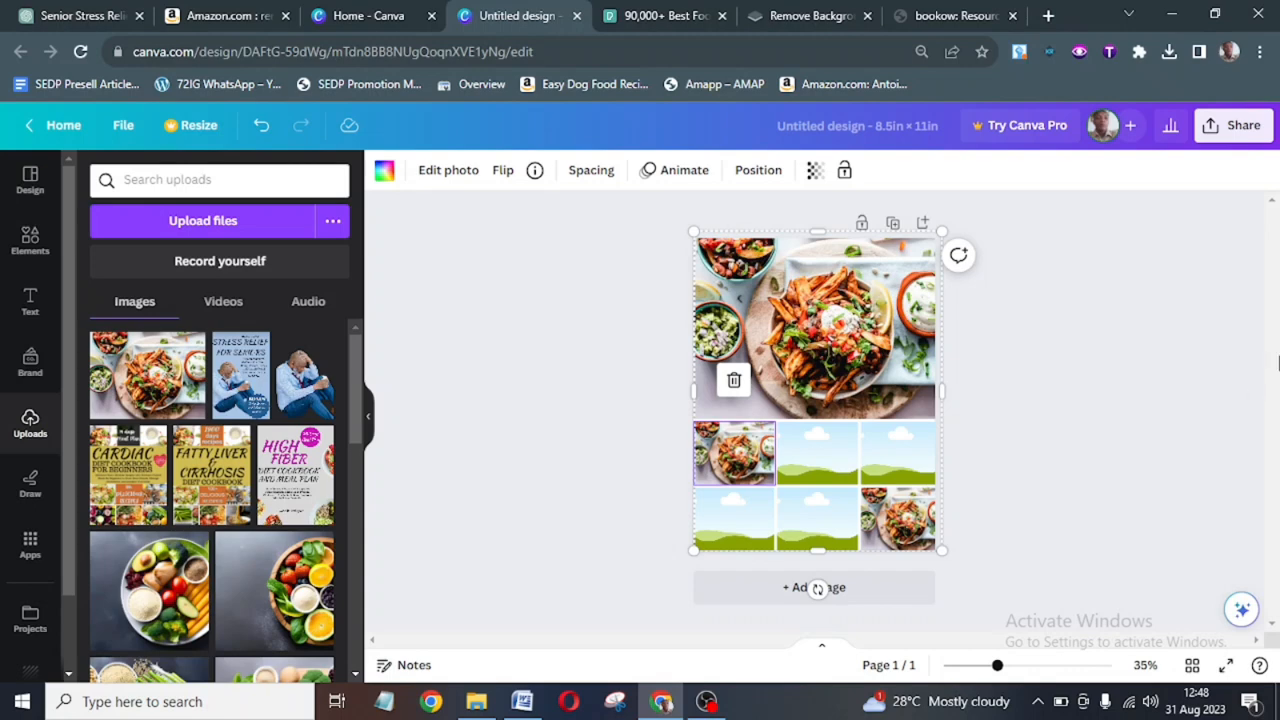
{"action": "left_click", "coordinate": [1189, 374]}
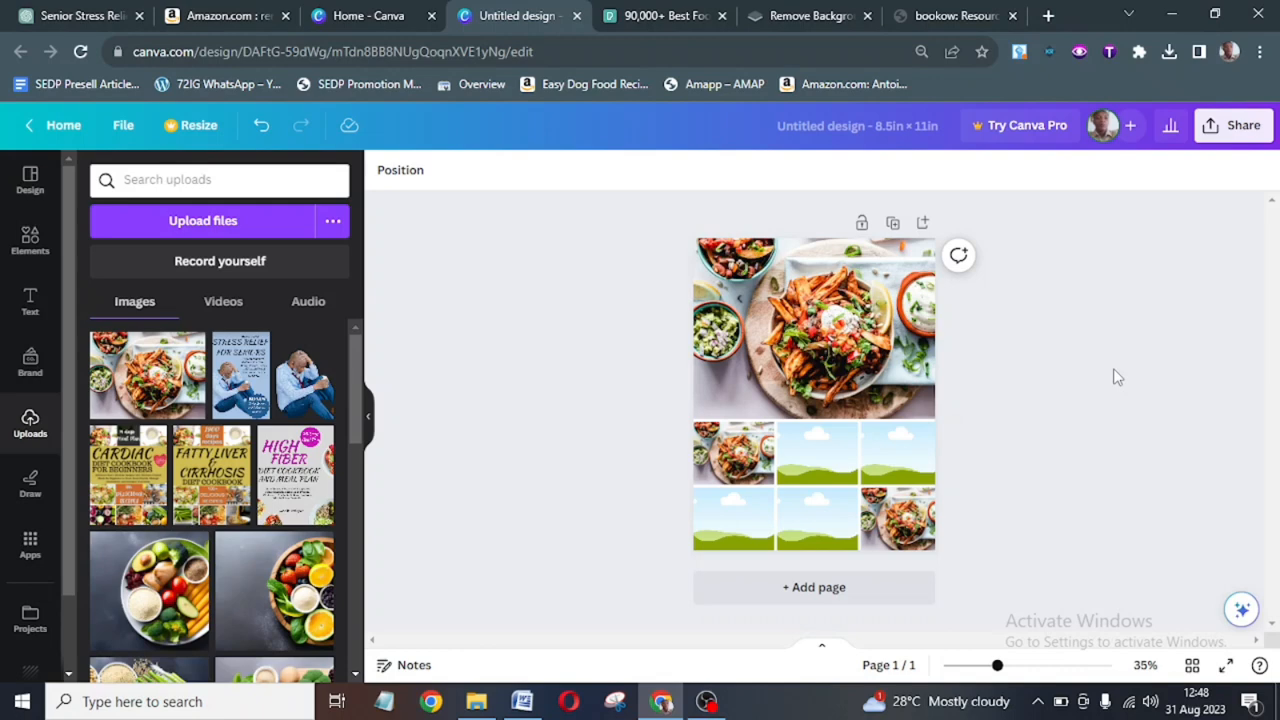
Enlarge the photo inside the first small cell of the upper row to more than twice its size, anchored at its upper-left corner.
{"action": "left_click", "coordinate": [733, 455]}
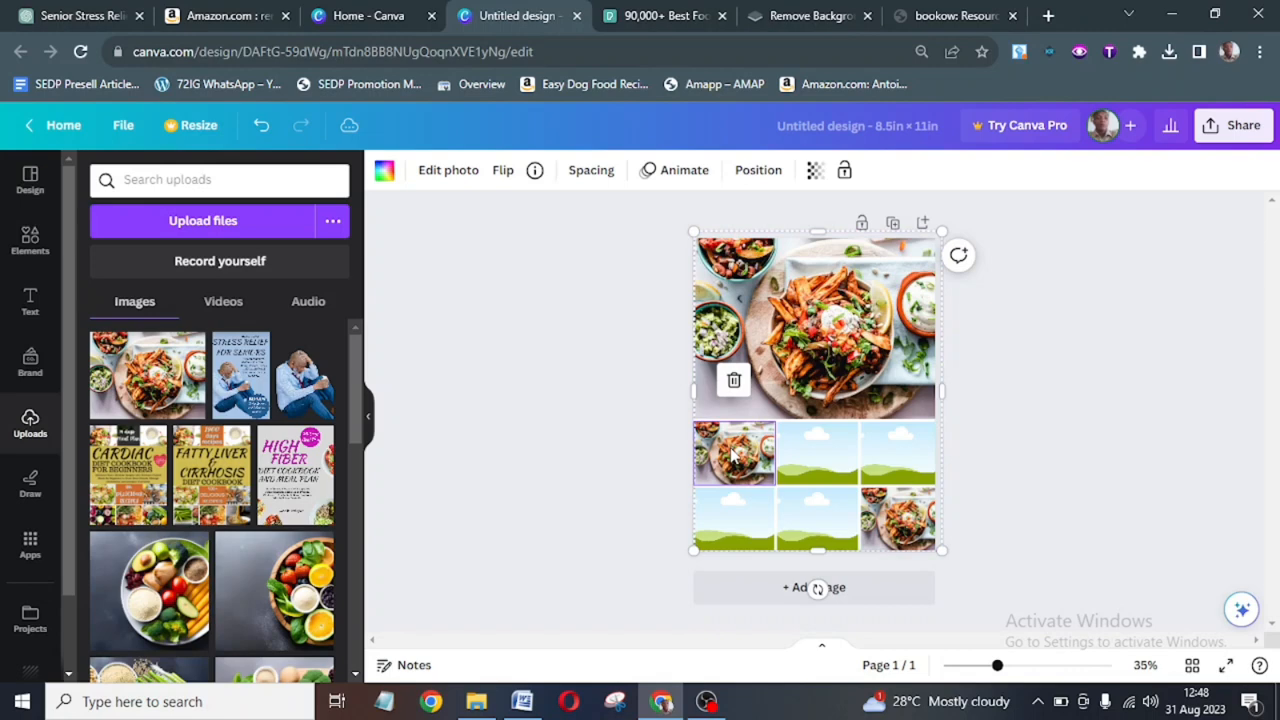
{"action": "left_click", "coordinate": [656, 465]}
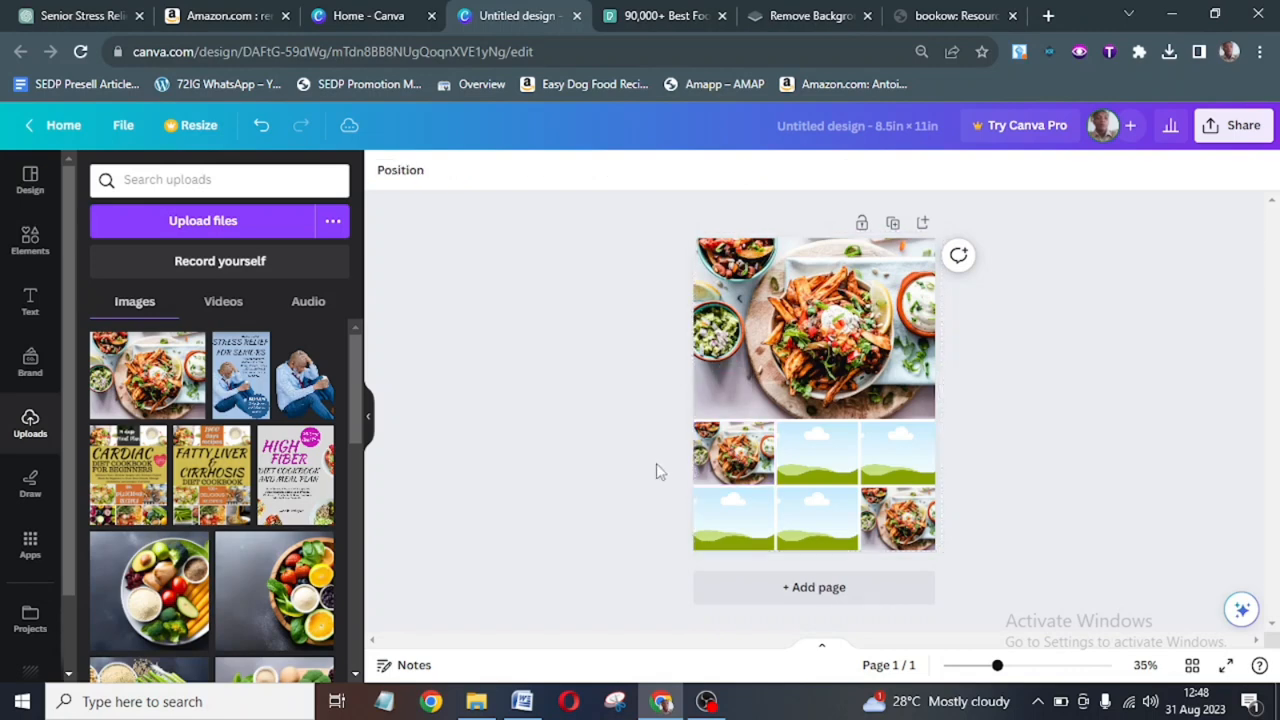
{"action": "left_click", "coordinate": [720, 451]}
{"action": "double_click", "coordinate": [720, 451]}
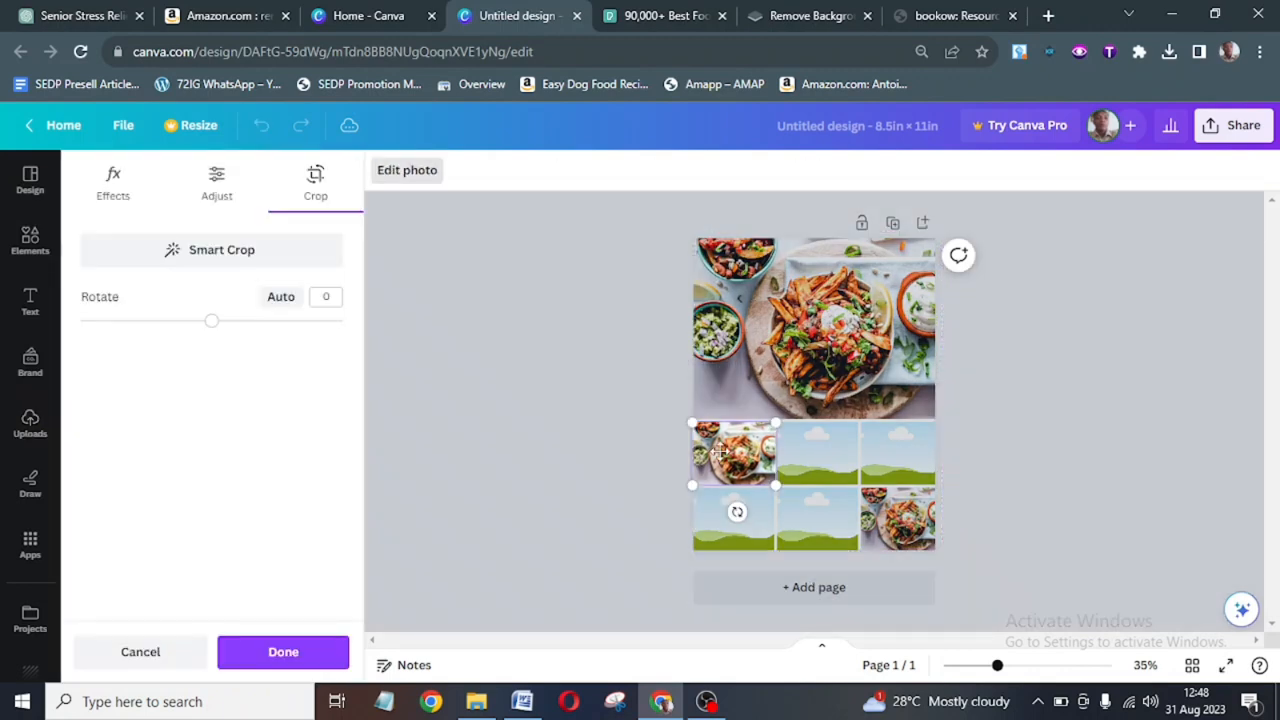
{"action": "left_click_drag", "start_coordinate": [805, 503], "coordinate": [878, 552]}
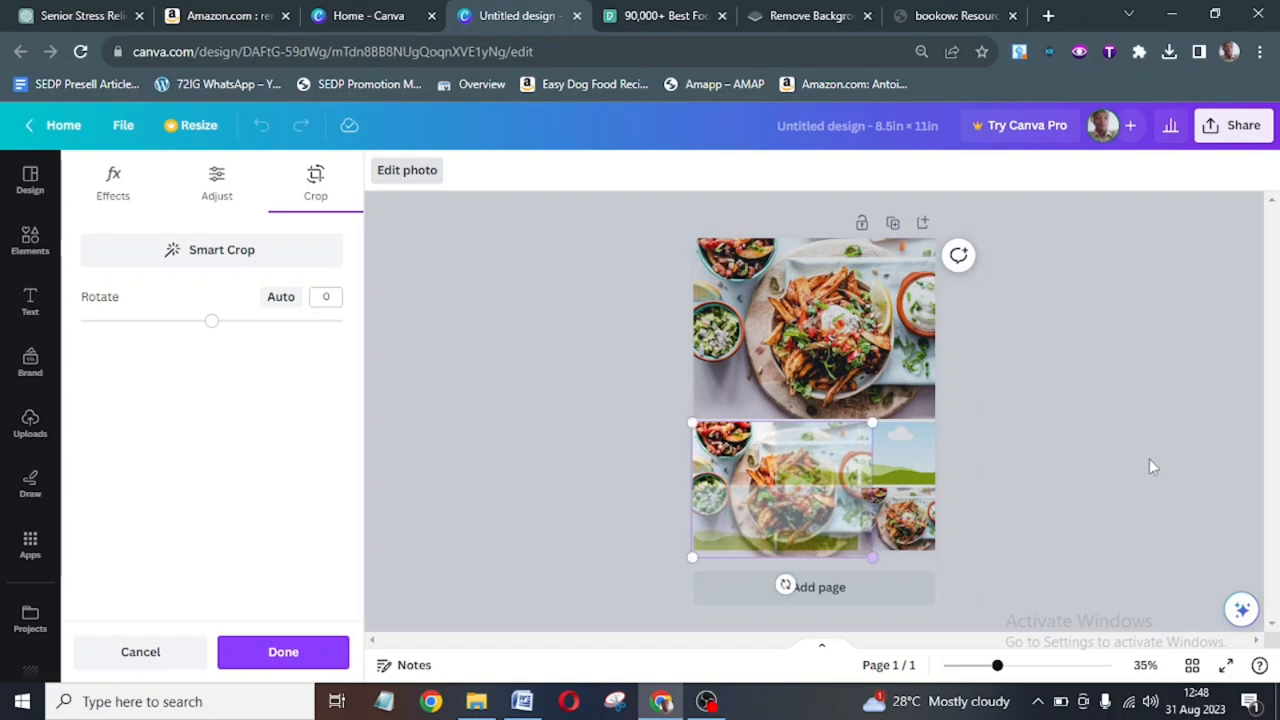
{"action": "left_click", "coordinate": [1152, 460]}
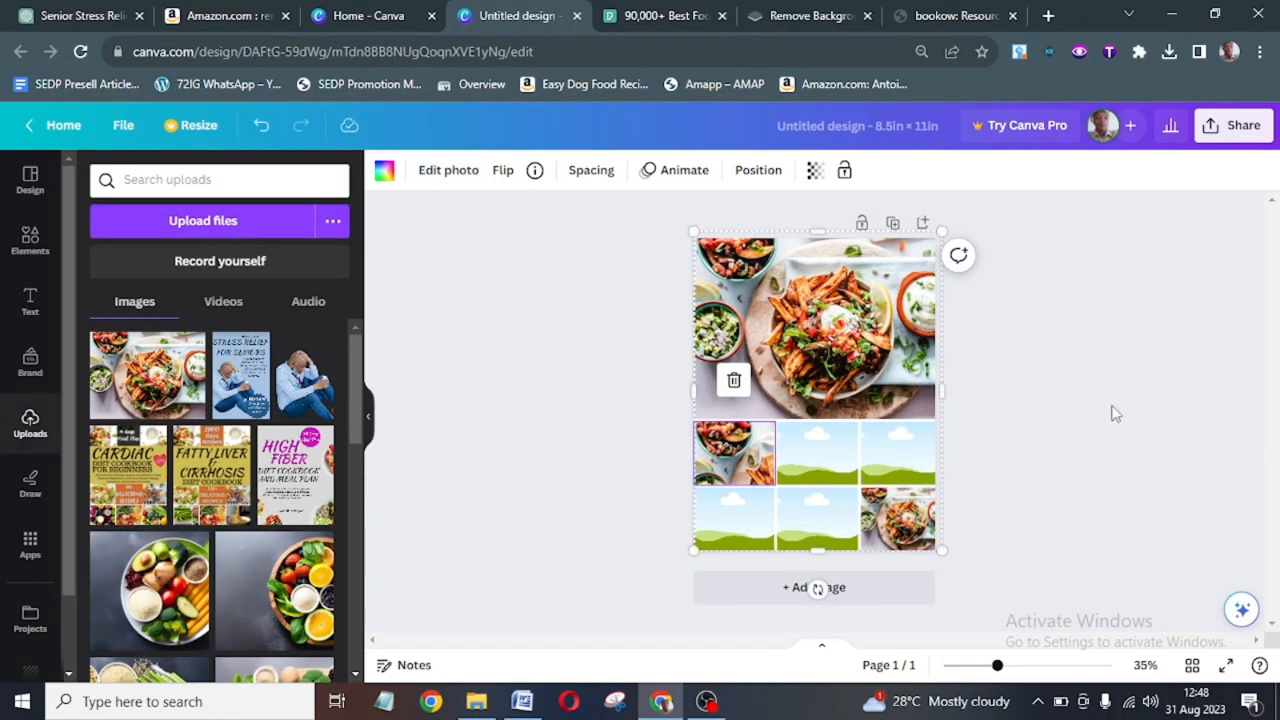
Enlarge the loaded fries photo inside the grid's large cell so the fries bowl fills the cell.
{"action": "double_click", "coordinate": [868, 335]}
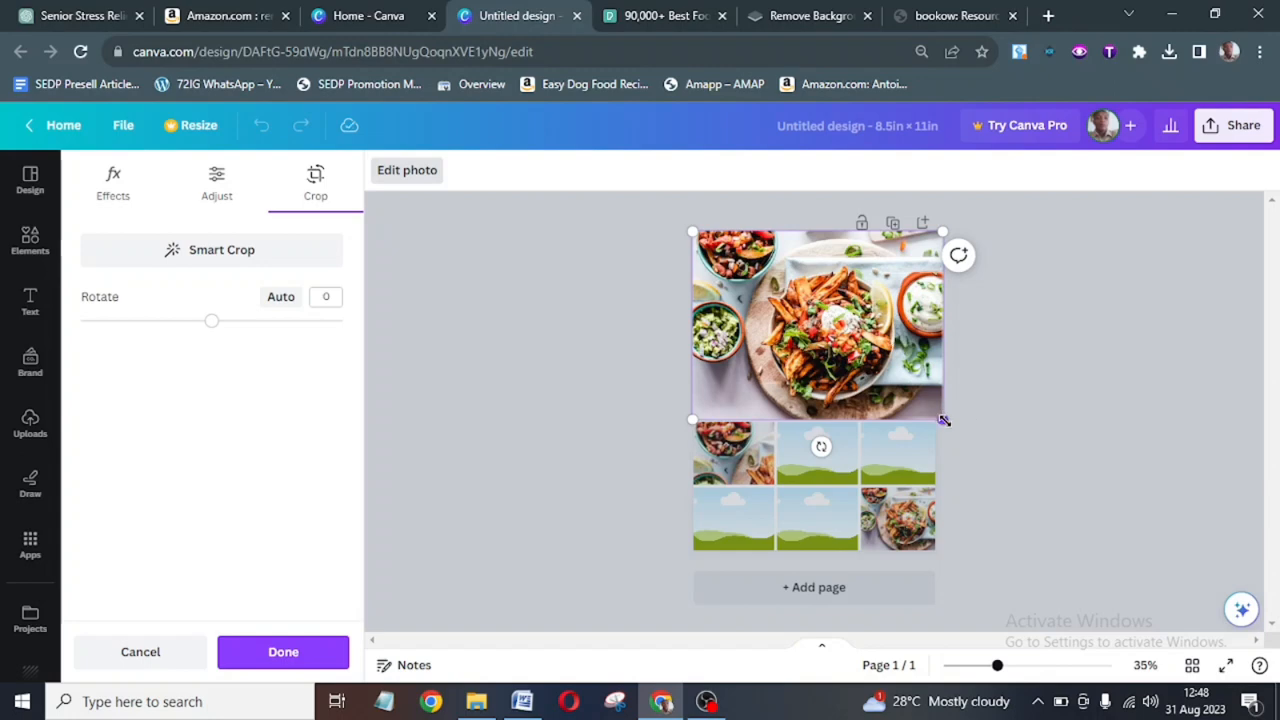
{"action": "left_click_drag", "start_coordinate": [943, 420], "coordinate": [1003, 463]}
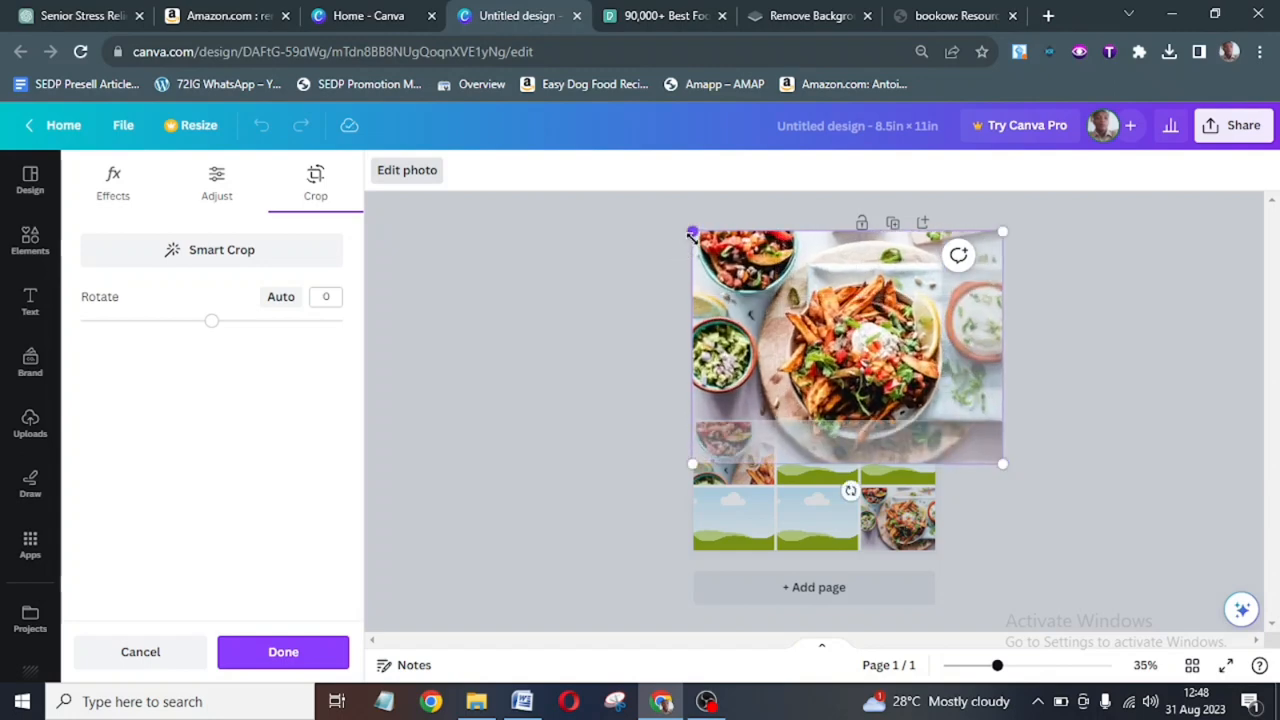
{"action": "left_click_drag", "start_coordinate": [692, 233], "coordinate": [597, 168]}
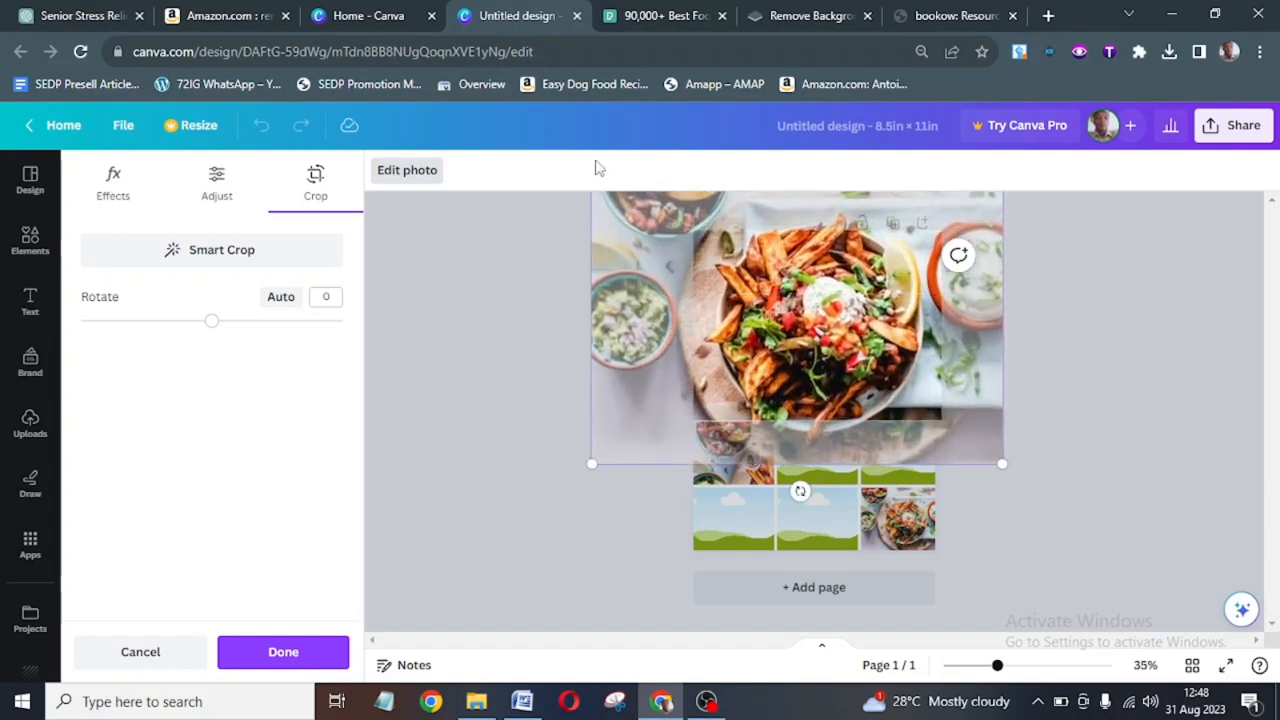
{"action": "left_click", "coordinate": [1103, 427]}
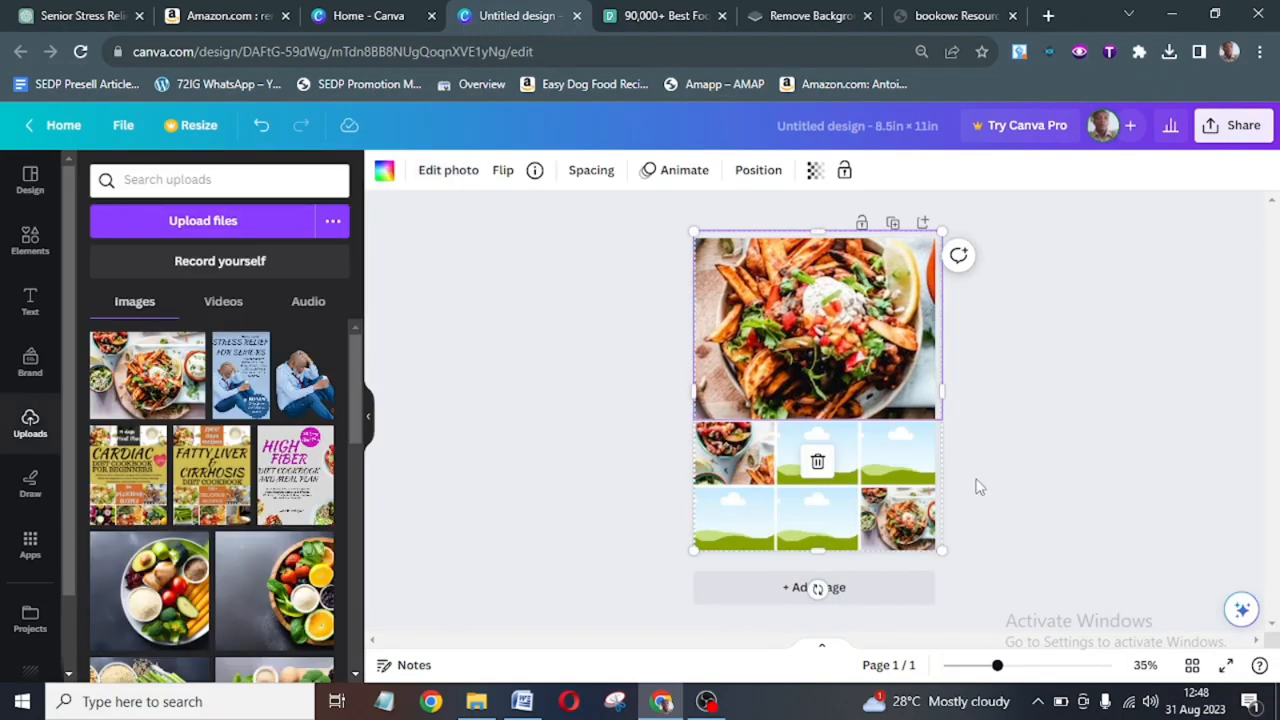
Enlarge the photo inside the last cell of the lower row to about three times its size, showing the left part of the fries bowl.
{"action": "double_click", "coordinate": [930, 515]}
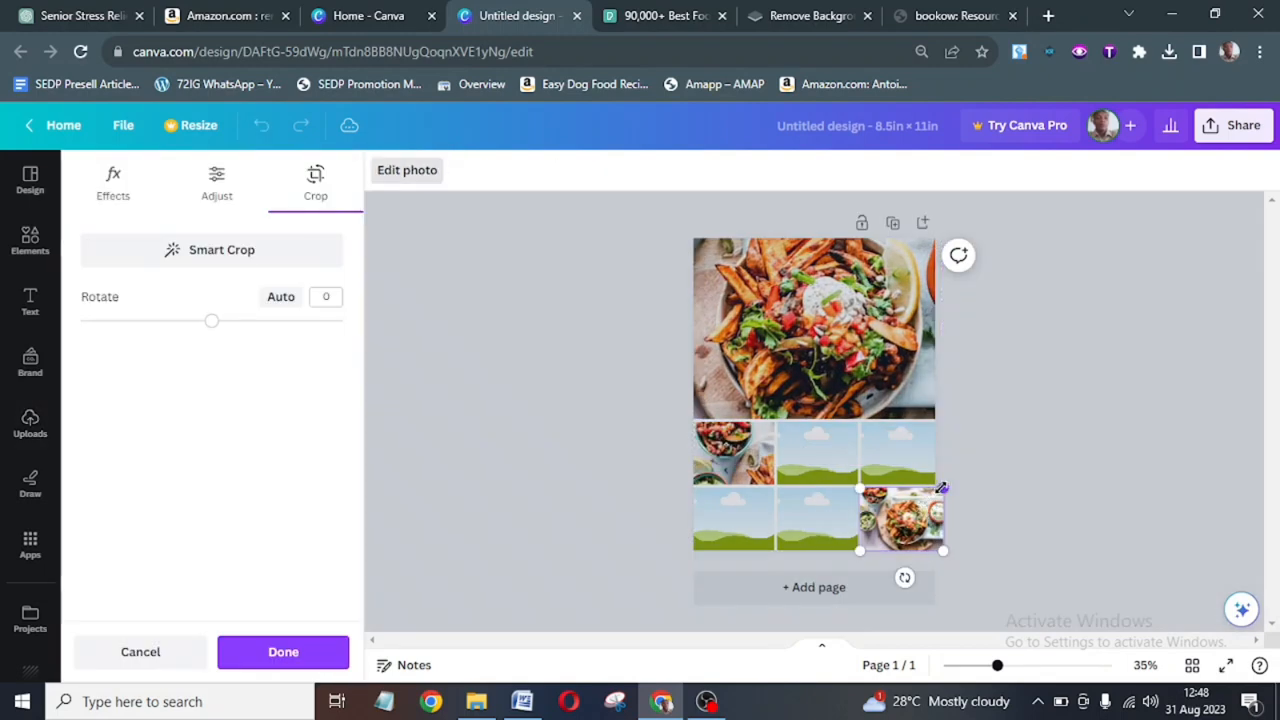
{"action": "left_click_drag", "start_coordinate": [935, 492], "coordinate": [1031, 343]}
{"action": "left_click", "coordinate": [1080, 290]}
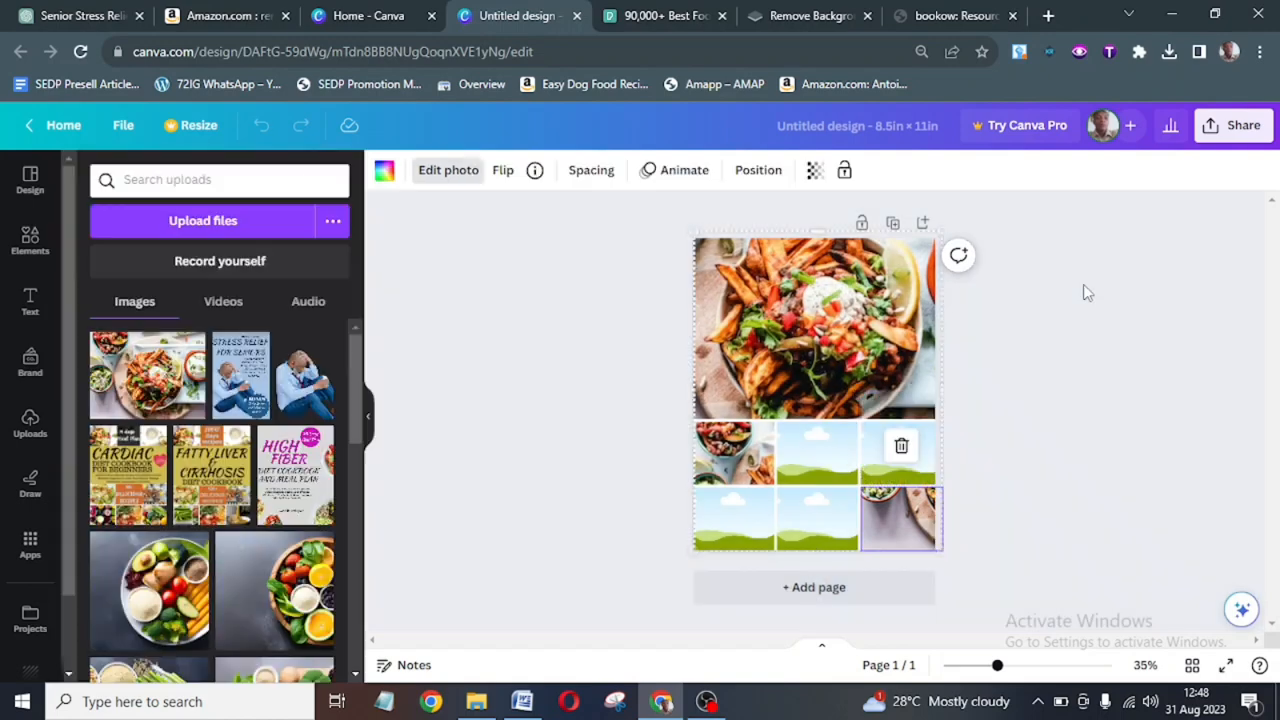
{"action": "double_click", "coordinate": [903, 516]}
{"action": "left_click_drag", "start_coordinate": [861, 549], "coordinate": [828, 575]}
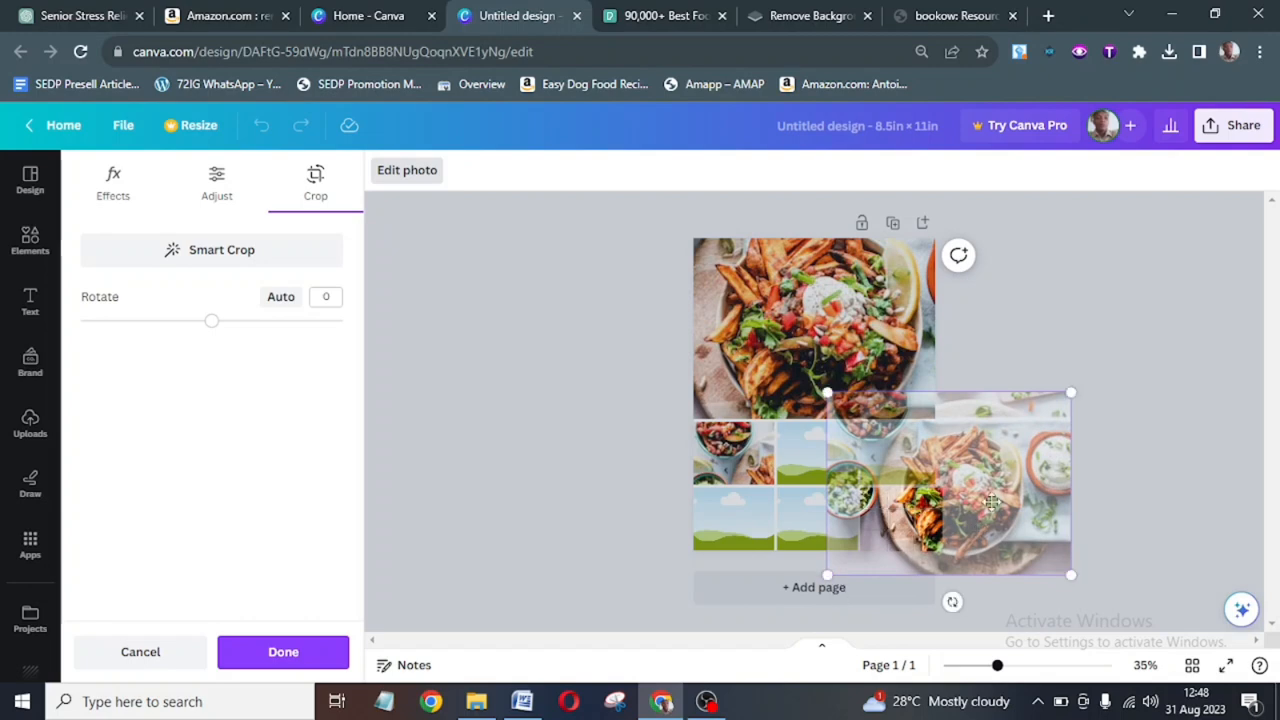
{"action": "left_click", "coordinate": [1199, 236]}
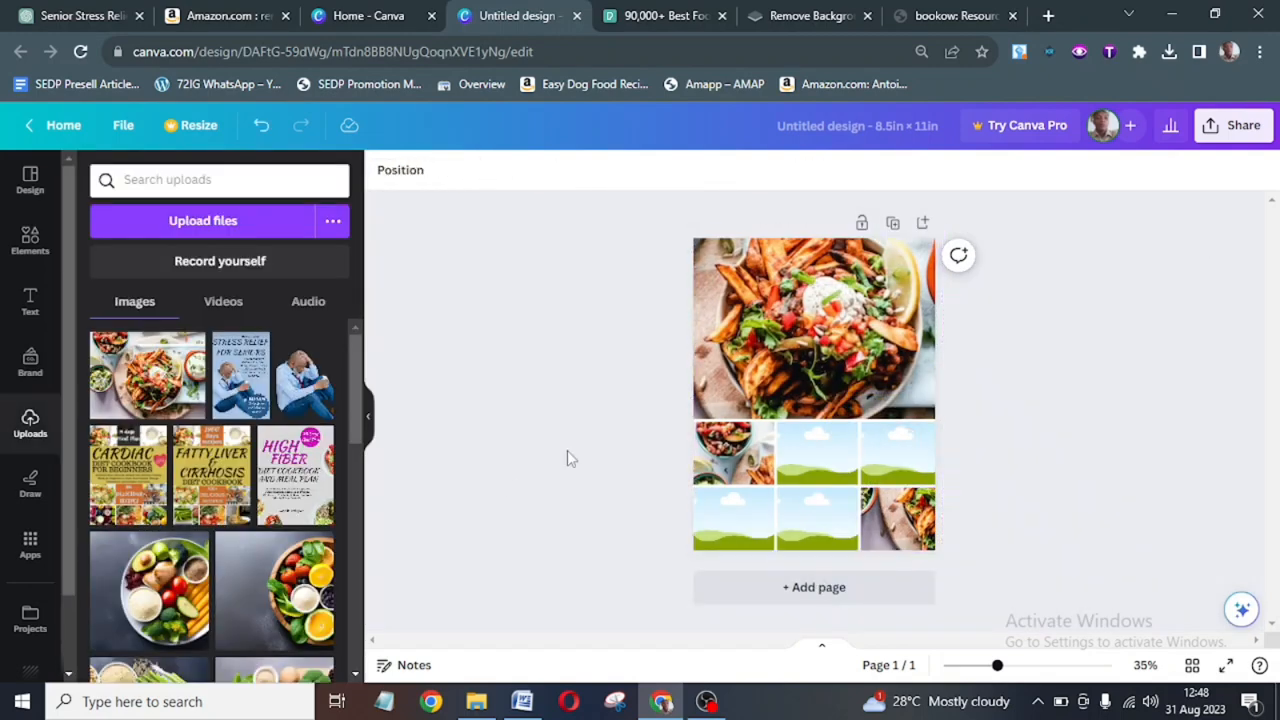
Place the uploaded bowl with orange slices in the lower row's first cell and the vegetables-and-eggs picture in the upper row's middle cell.
{"action": "left_click_drag", "start_coordinate": [272, 588], "coordinate": [720, 515]}
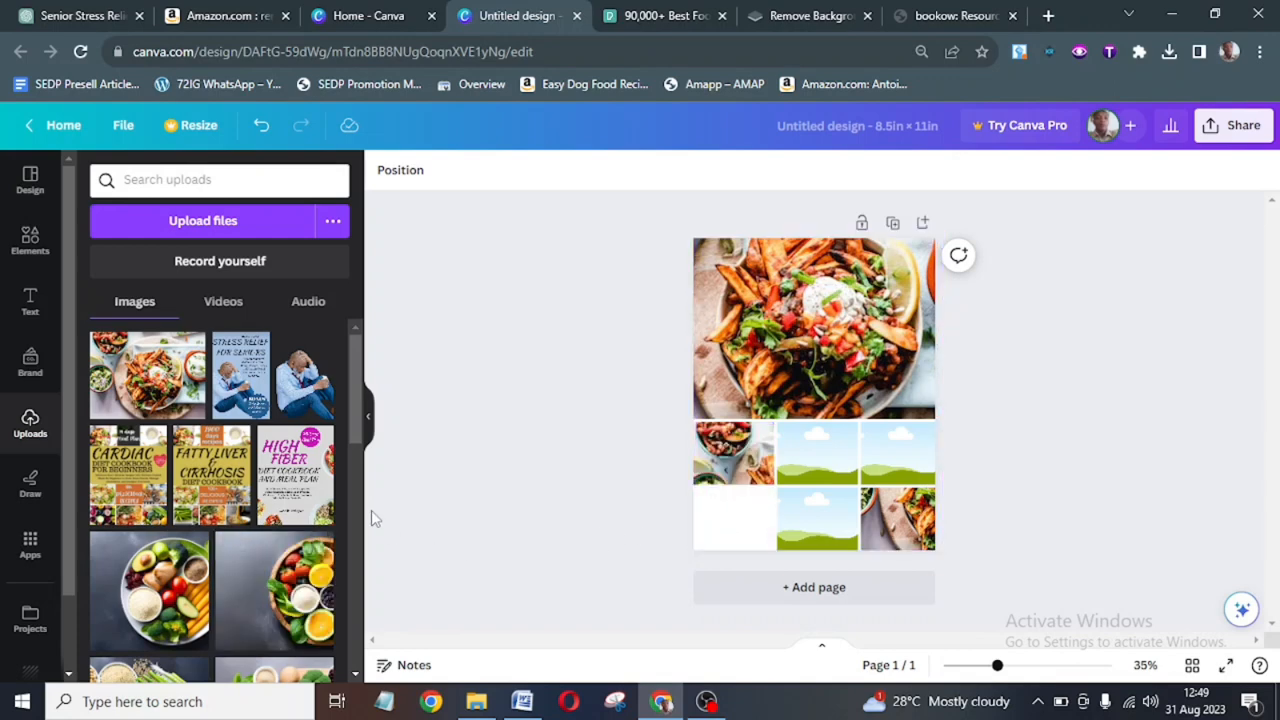
{"action": "left_click_drag", "start_coordinate": [351, 429], "coordinate": [365, 493]}
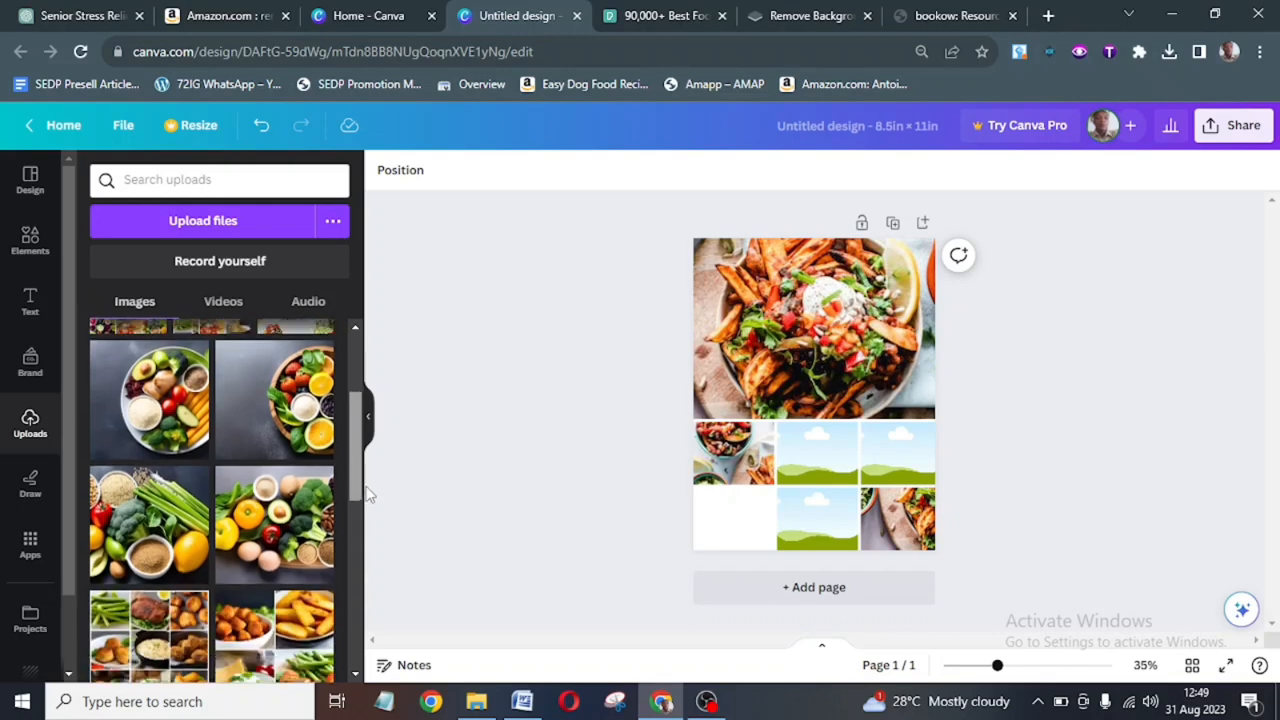
{"action": "left_click_drag", "start_coordinate": [294, 530], "coordinate": [795, 471]}
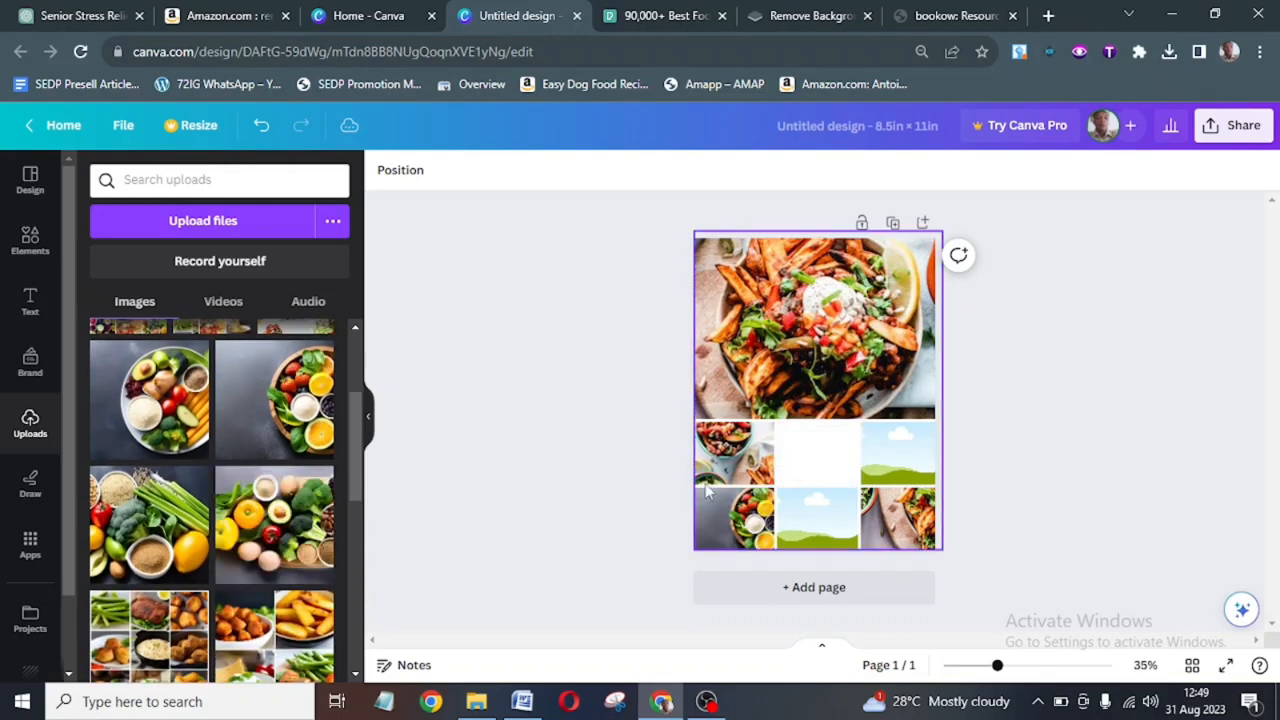
Fill the upper row's last cell and the lower row's middle cell with the uploaded four-part fried food collages.
{"action": "left_click_drag", "start_coordinate": [310, 600], "coordinate": [915, 468]}
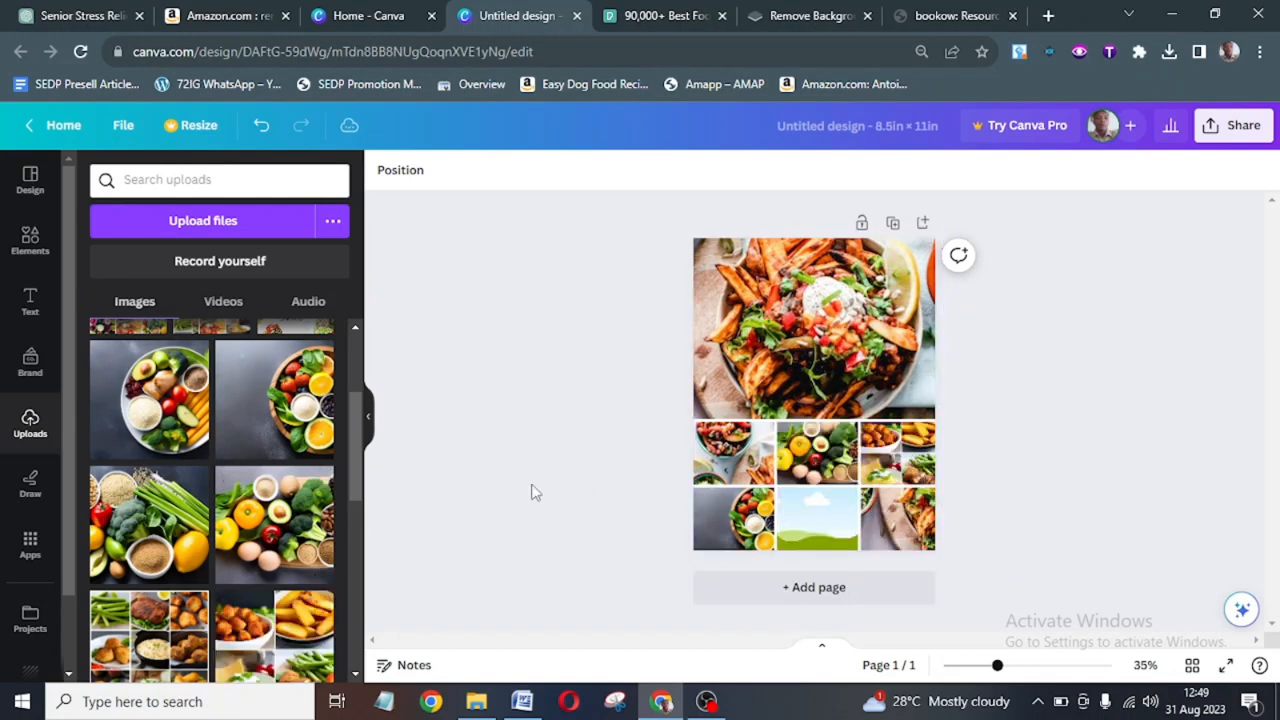
{"action": "scroll", "coordinate": [362, 480], "scroll_direction": "down", "scroll_amount": 1}
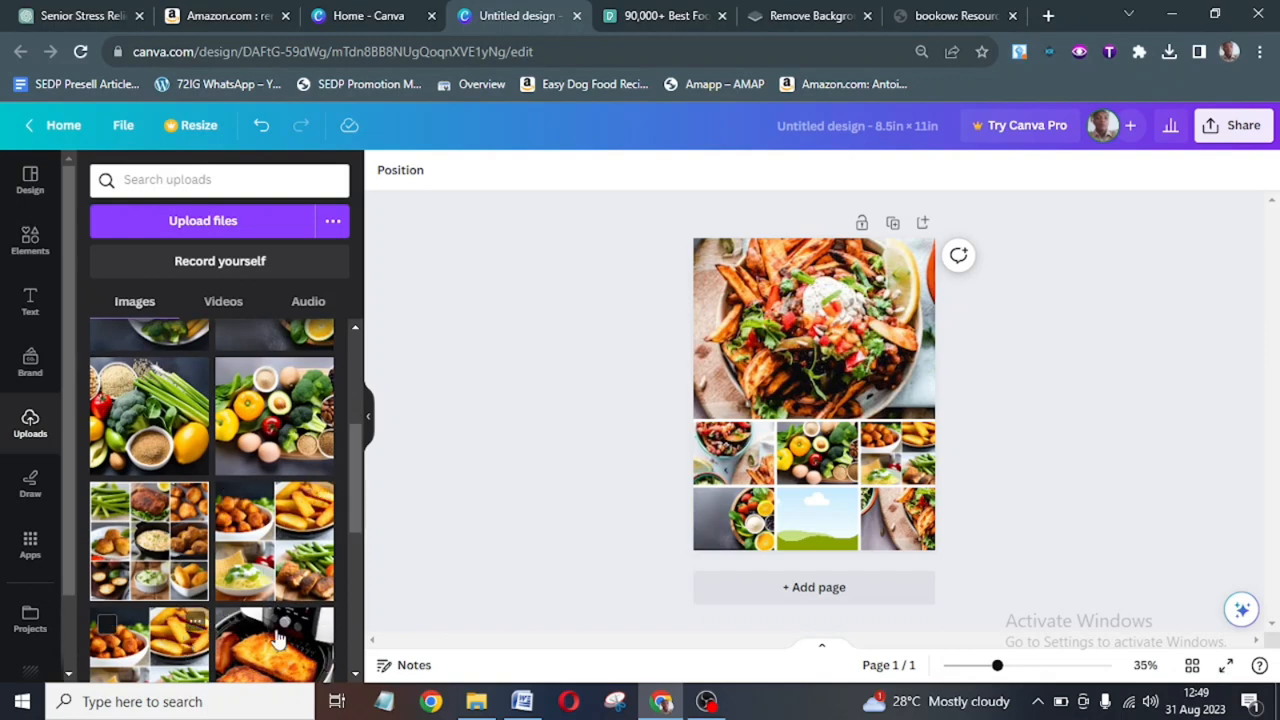
{"action": "left_click_drag", "start_coordinate": [188, 645], "coordinate": [818, 538]}
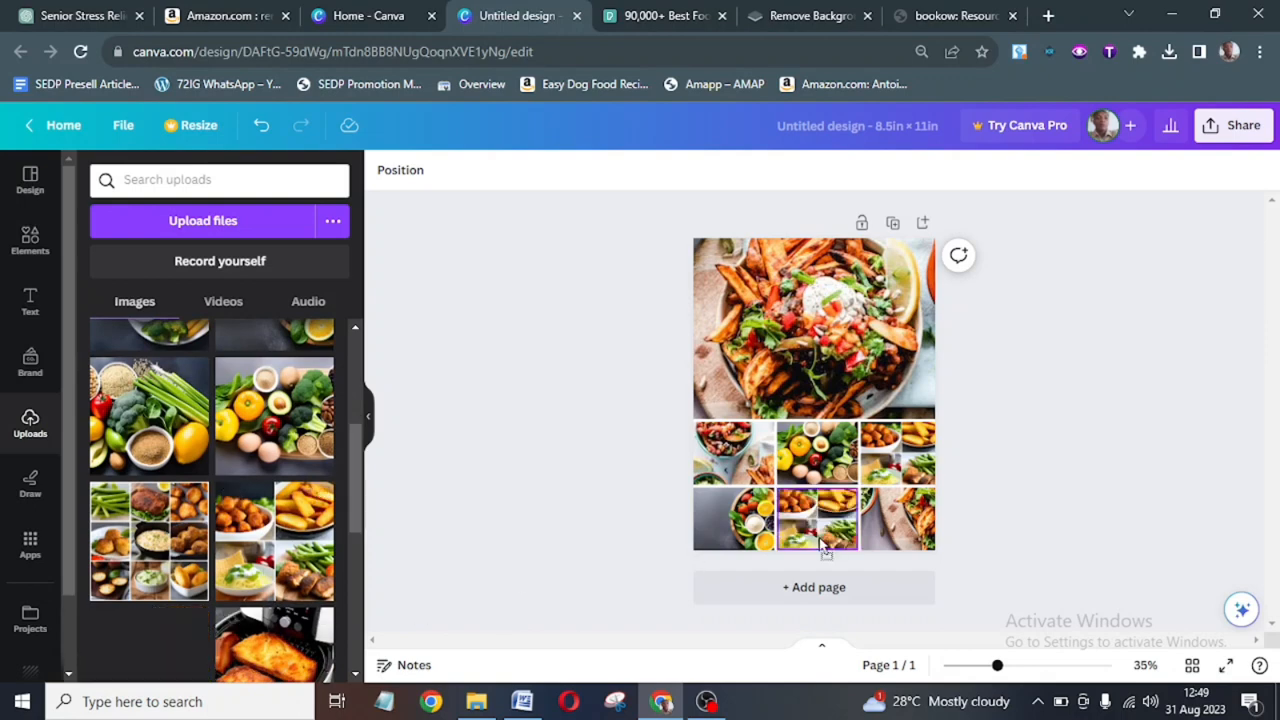
Enlarge the pictures inside the first and middle cells of the lower row by about a third.
{"action": "double_click", "coordinate": [766, 522]}
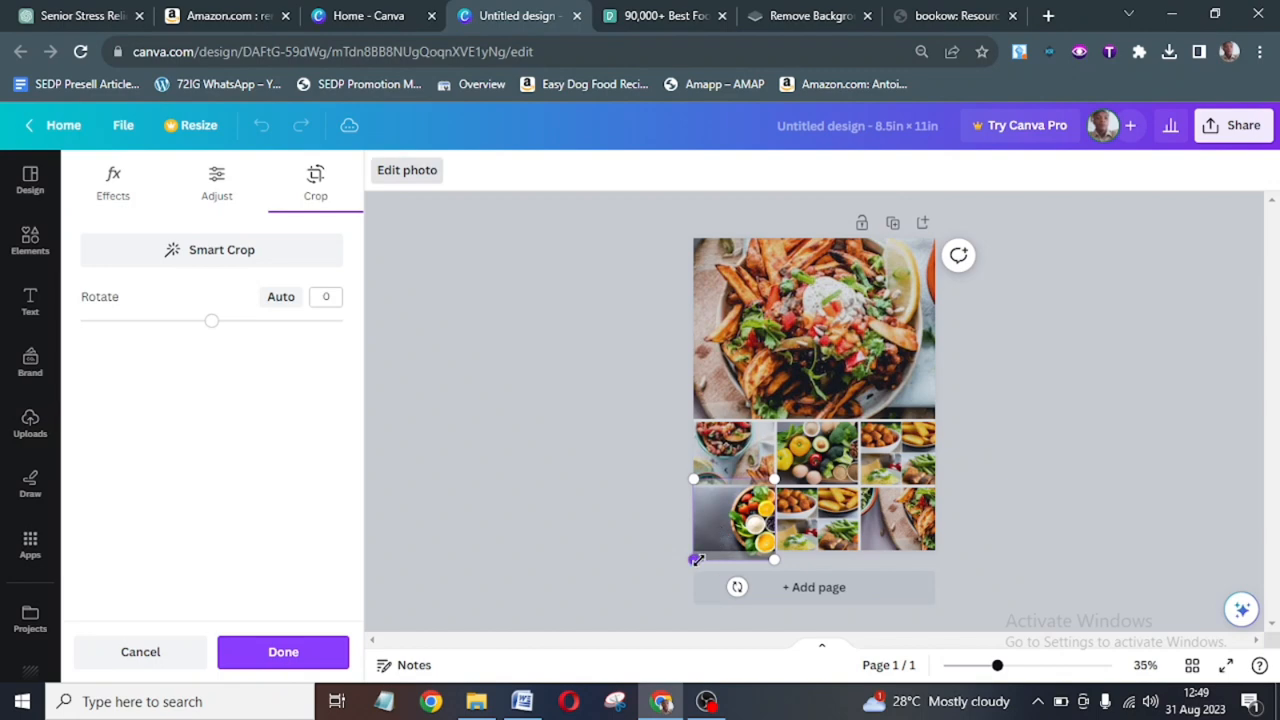
{"action": "left_click_drag", "start_coordinate": [696, 551], "coordinate": [666, 588]}
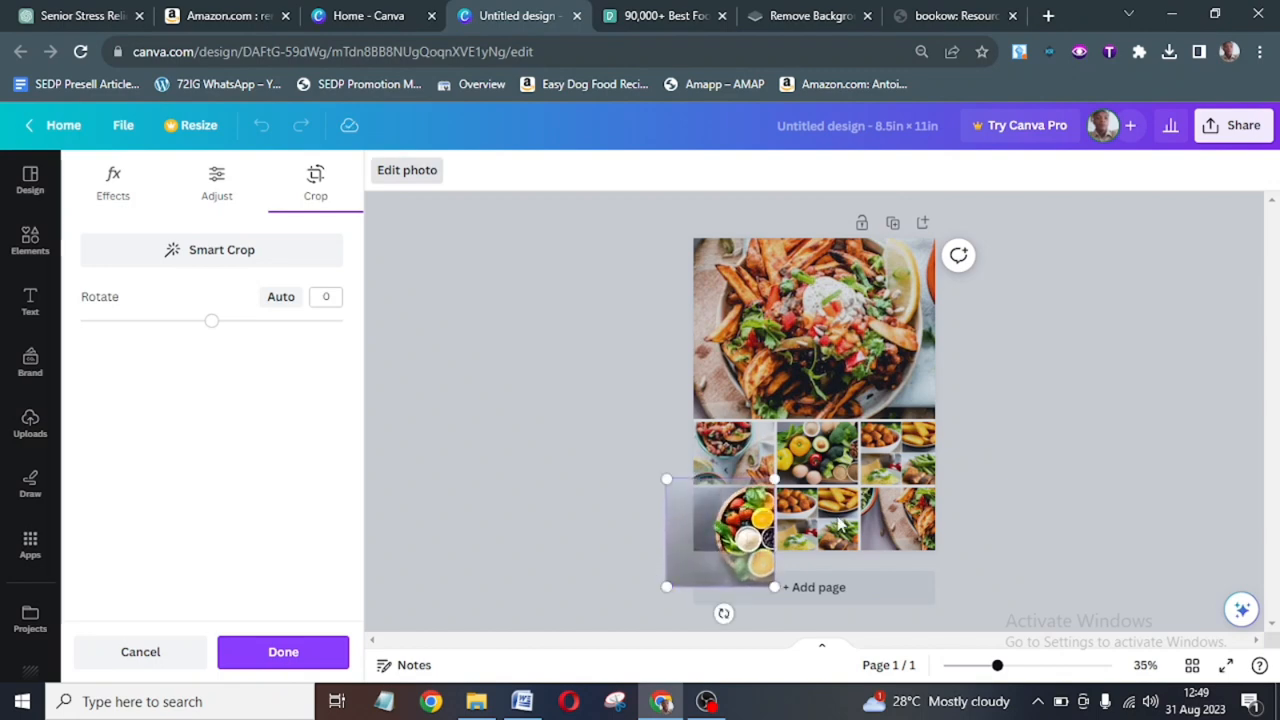
{"action": "left_click", "coordinate": [838, 520]}
{"action": "left_click_drag", "start_coordinate": [858, 559], "coordinate": [882, 585]}
{"action": "left_click", "coordinate": [1000, 534]}
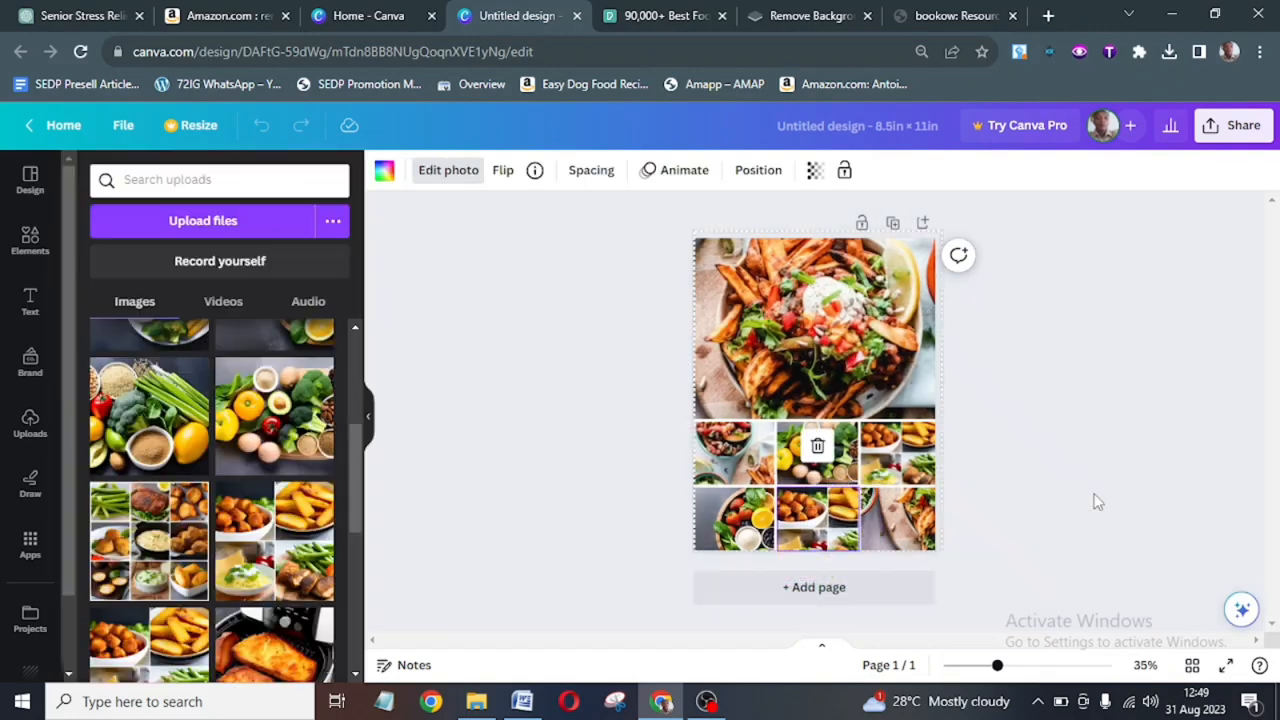
{"action": "left_click", "coordinate": [1008, 442]}
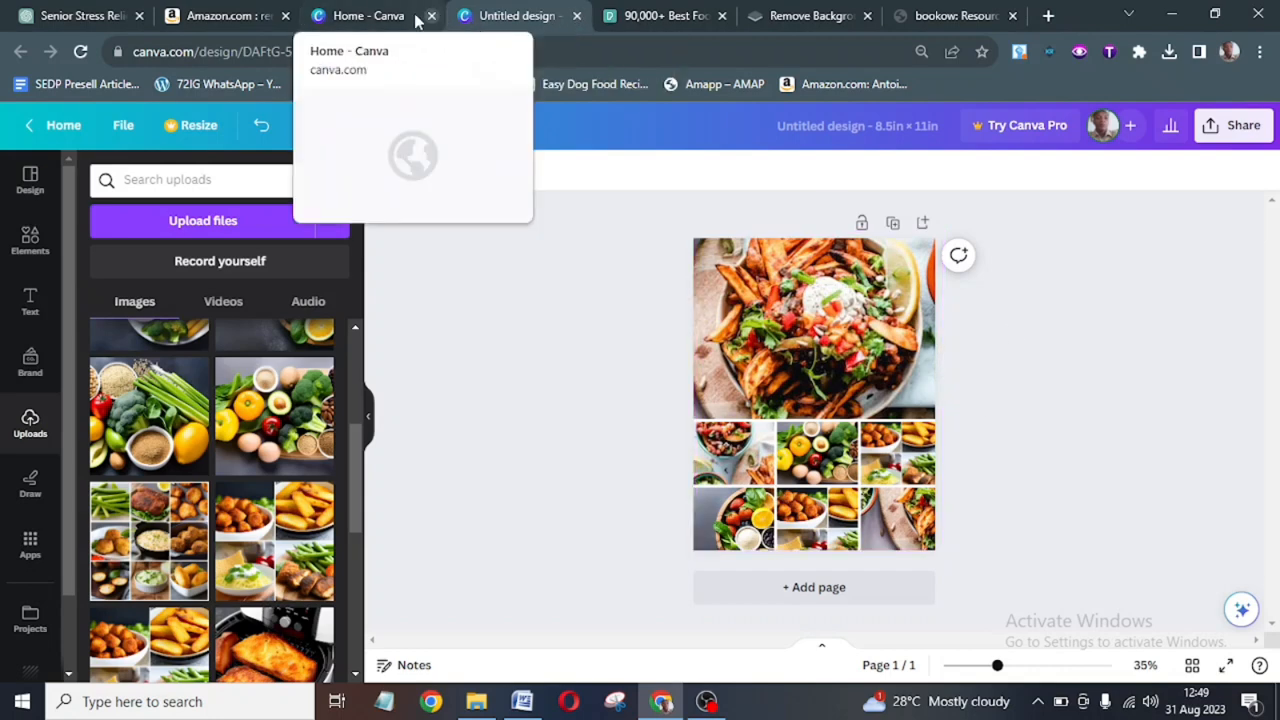
Check the renal diet cookbook covers on Amazon for layout ideas and return to the Canva design.
{"action": "left_click", "coordinate": [225, 15]}
{"action": "mouse_move", "coordinate": [378, 398]}
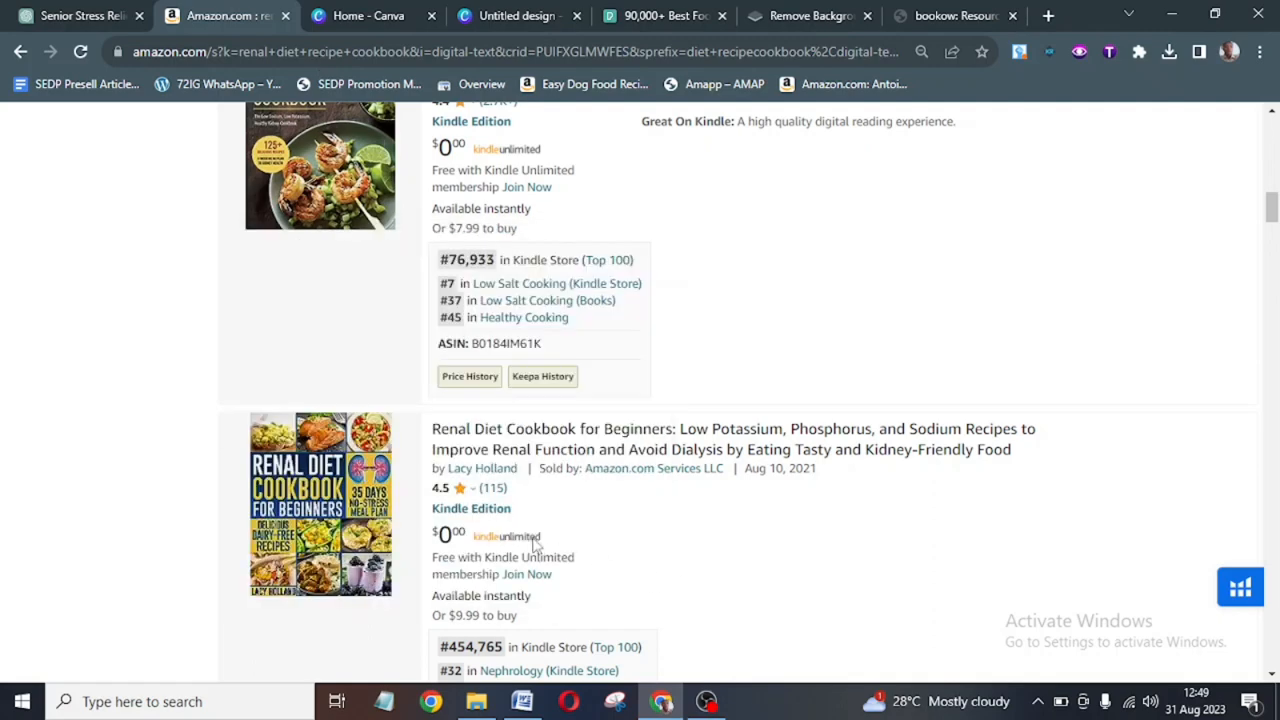
{"action": "left_click", "coordinate": [486, 15]}
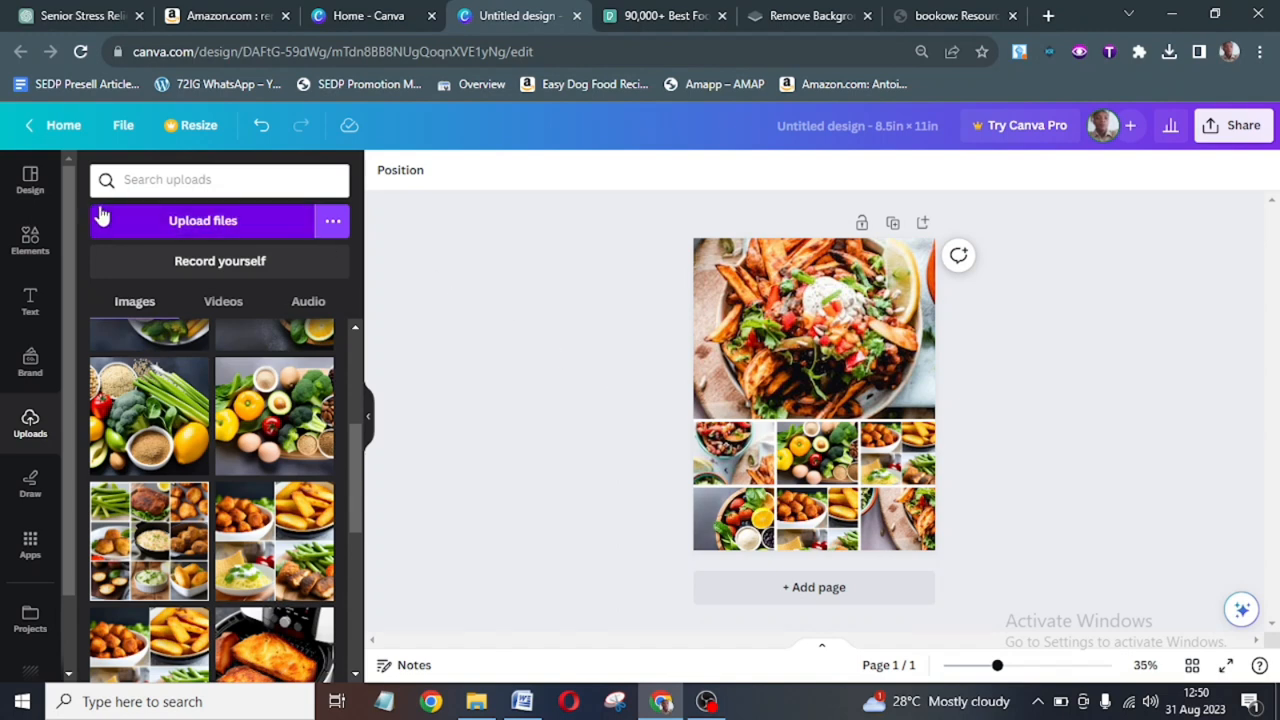
Add a square shape and stretch it into a block from the page's left edge across about three quarters of its width, over the large photo's lower part.
{"action": "left_click", "coordinate": [40, 240]}
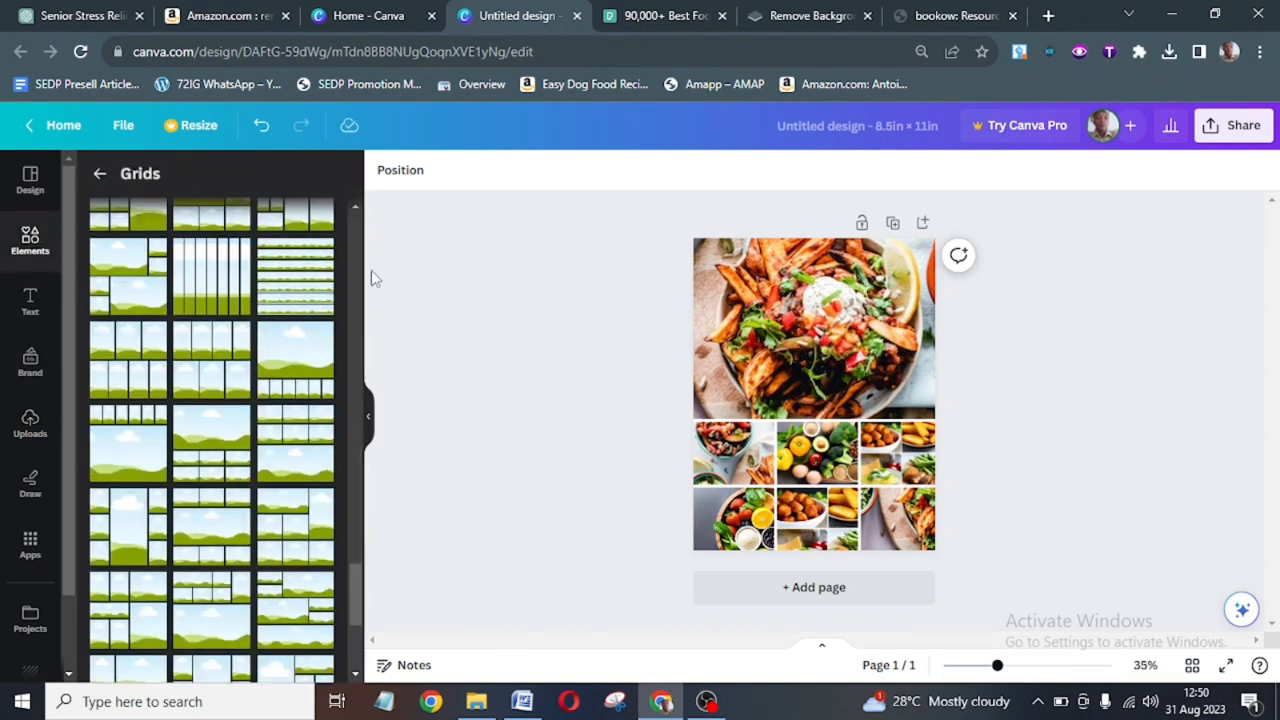
{"action": "left_click", "coordinate": [102, 176]}
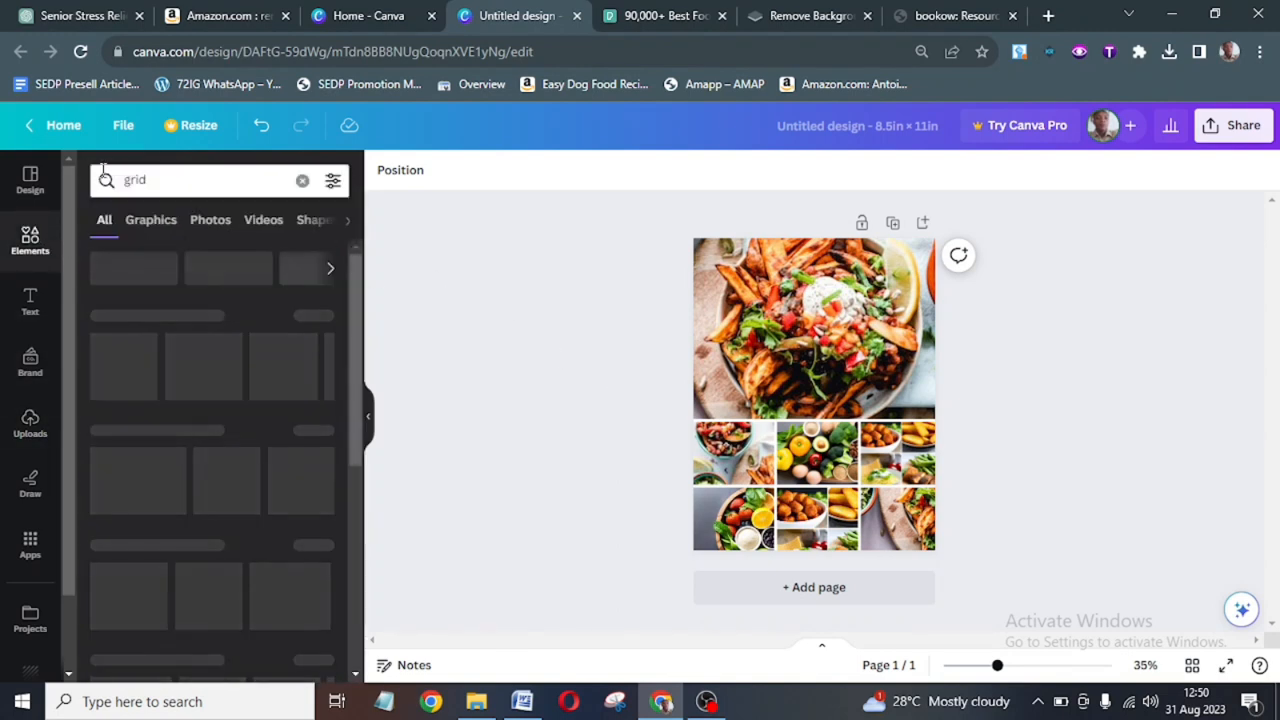
{"action": "left_click", "coordinate": [302, 183]}
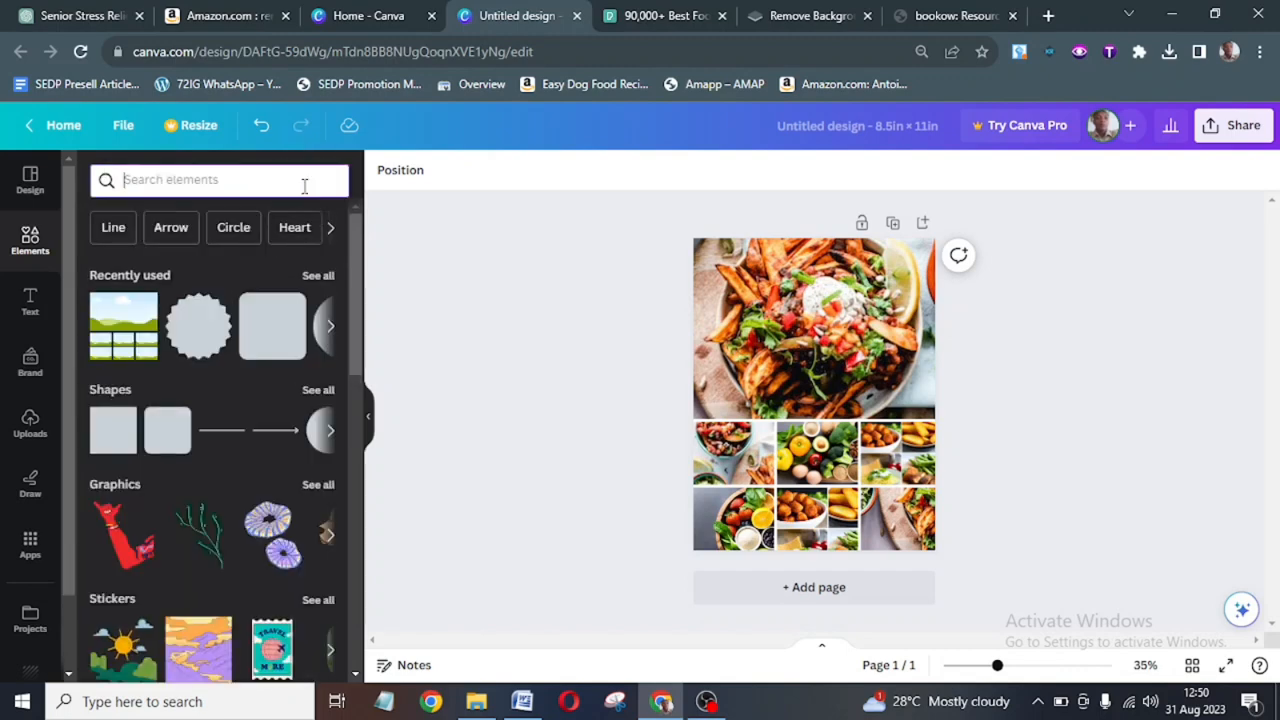
{"action": "left_click", "coordinate": [105, 443]}
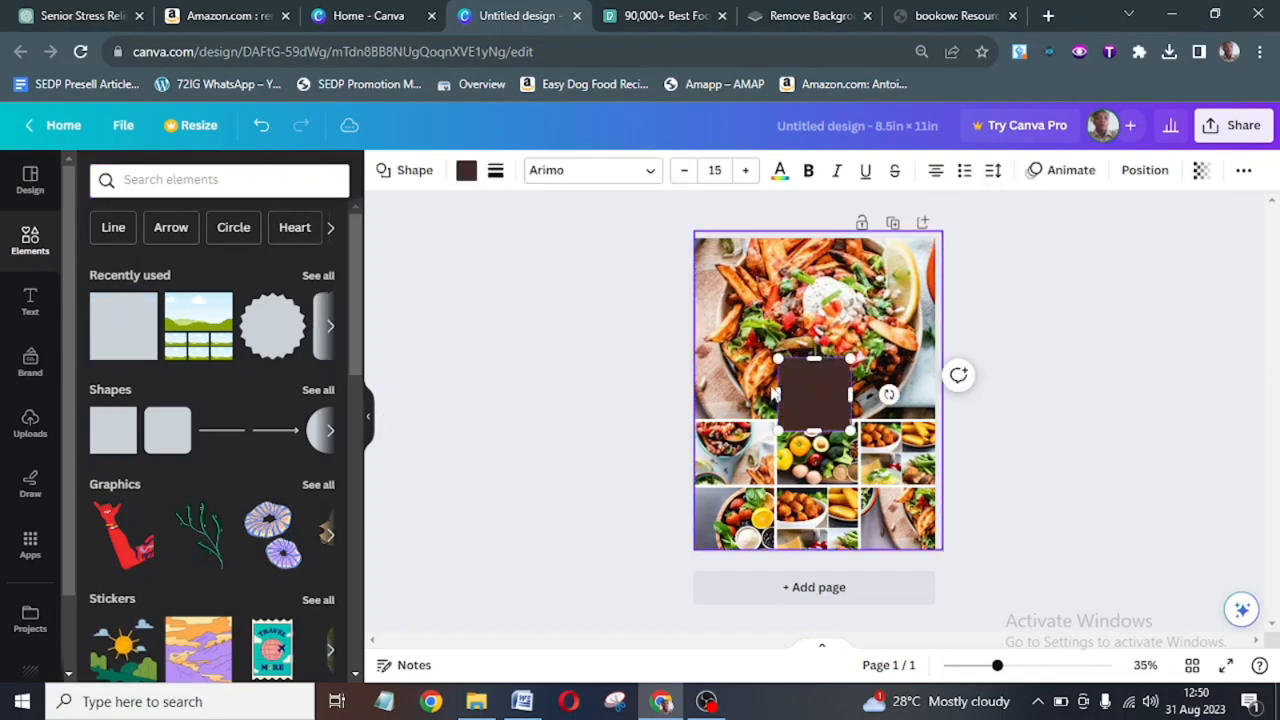
{"action": "left_click_drag", "start_coordinate": [779, 388], "coordinate": [688, 395]}
{"action": "left_click_drag", "start_coordinate": [769, 357], "coordinate": [763, 312]}
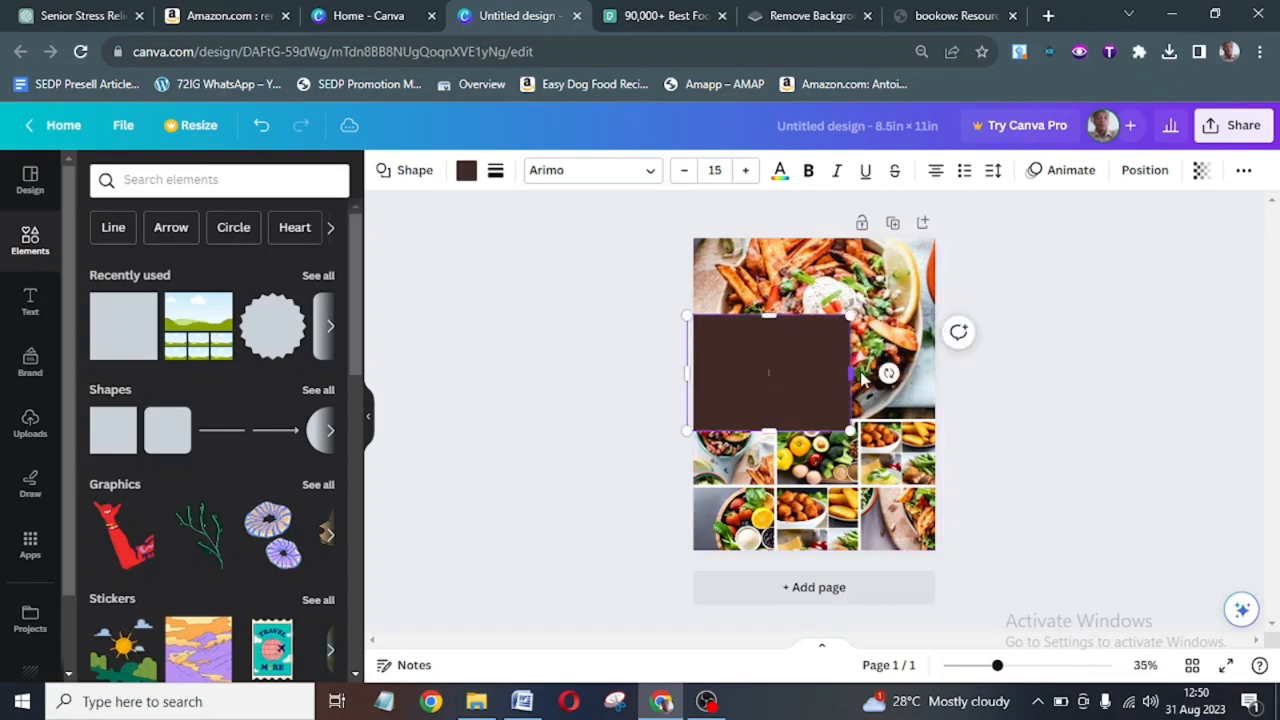
{"action": "left_click_drag", "start_coordinate": [851, 372], "coordinate": [879, 371]}
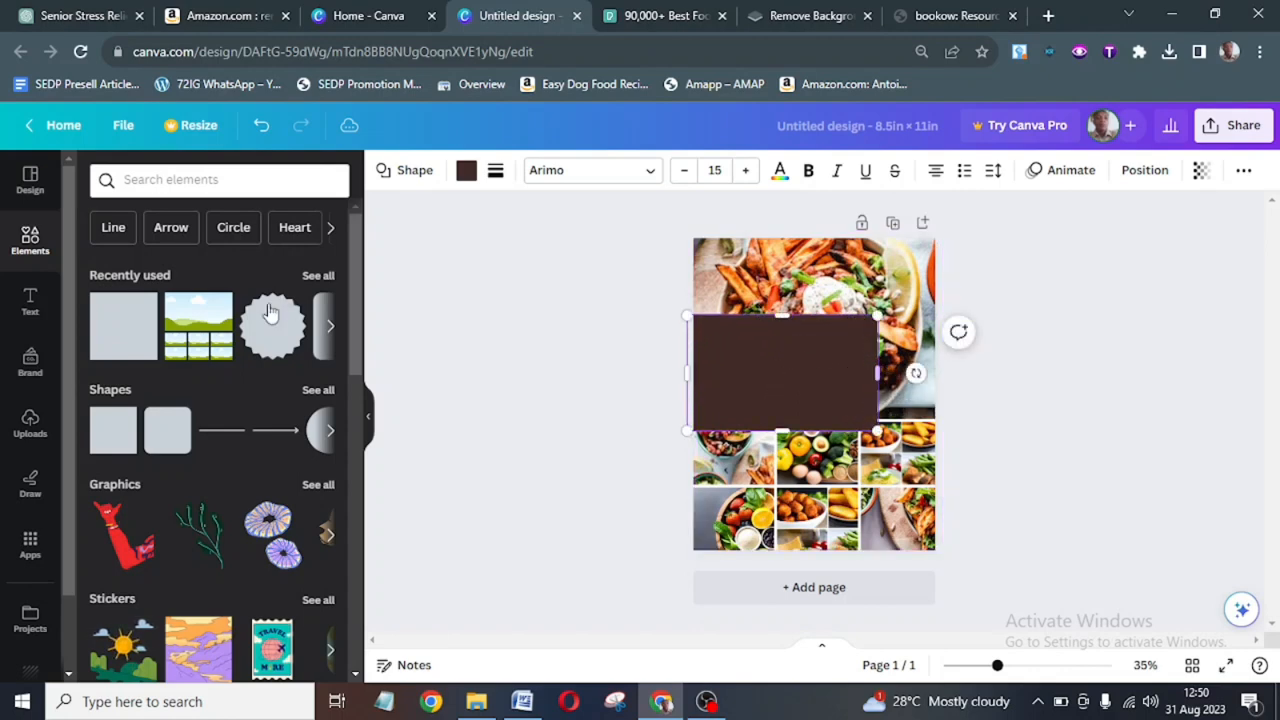
Add a heading with the text "RENAL DIET".
{"action": "left_click", "coordinate": [32, 302]}
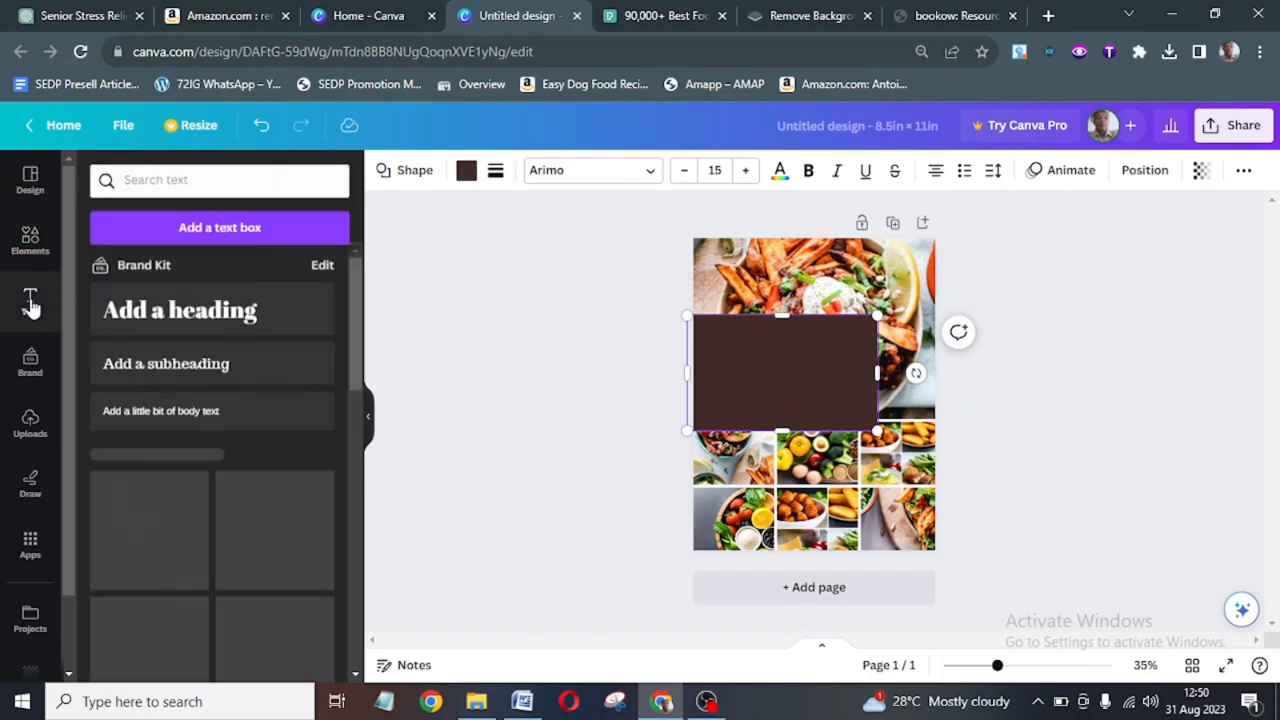
{"action": "left_click", "coordinate": [168, 313]}
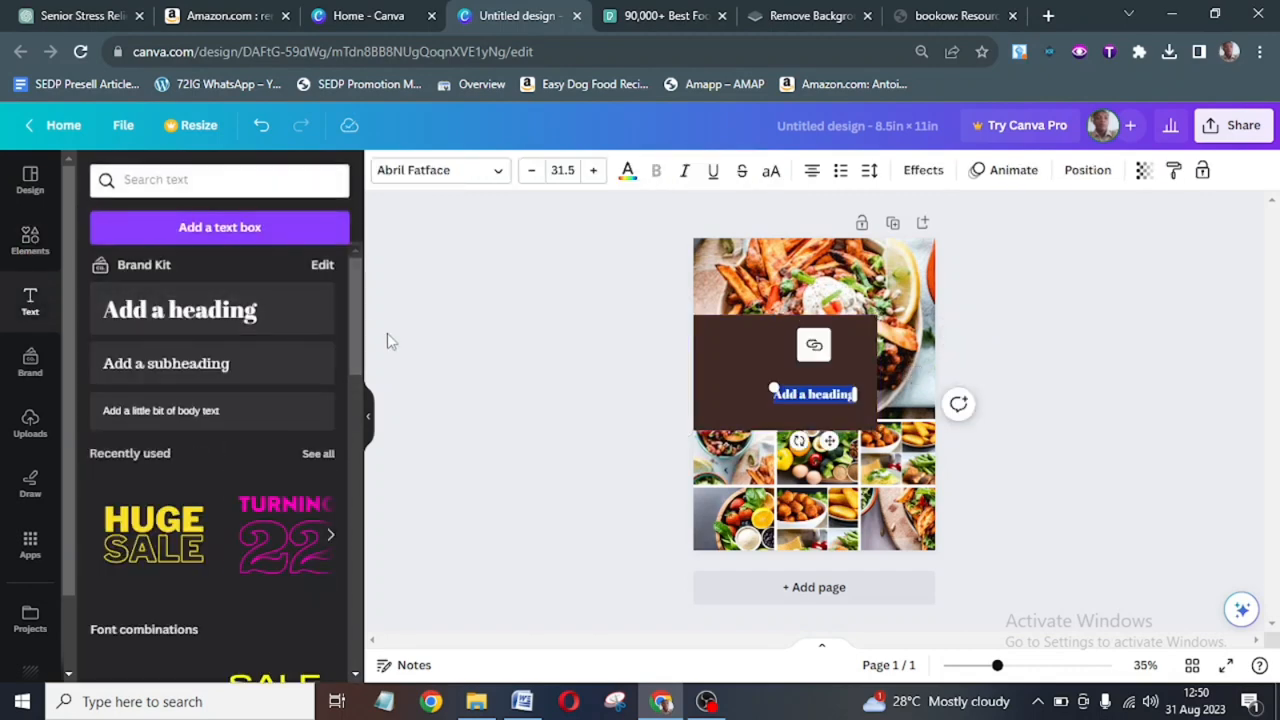
{"action": "key", "text": "Caps_Lock"}
{"action": "type", "text": "RE"}
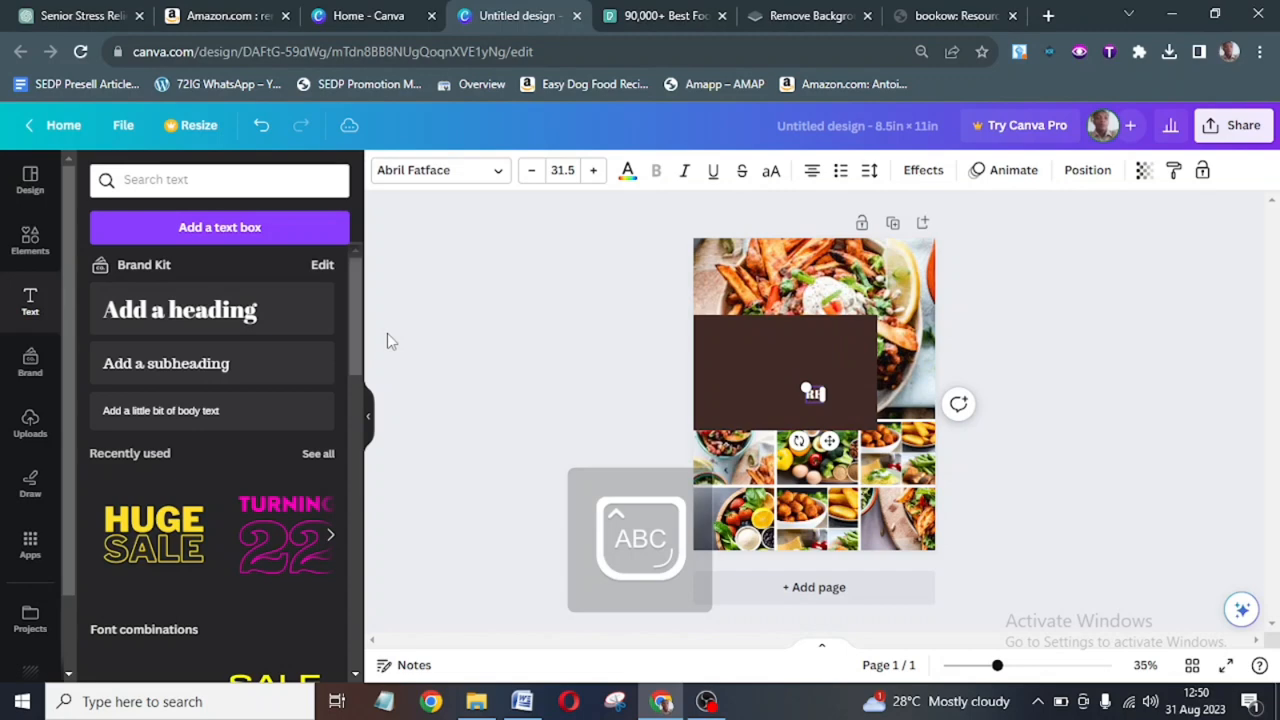
{"action": "type", "text": "NAL D"}
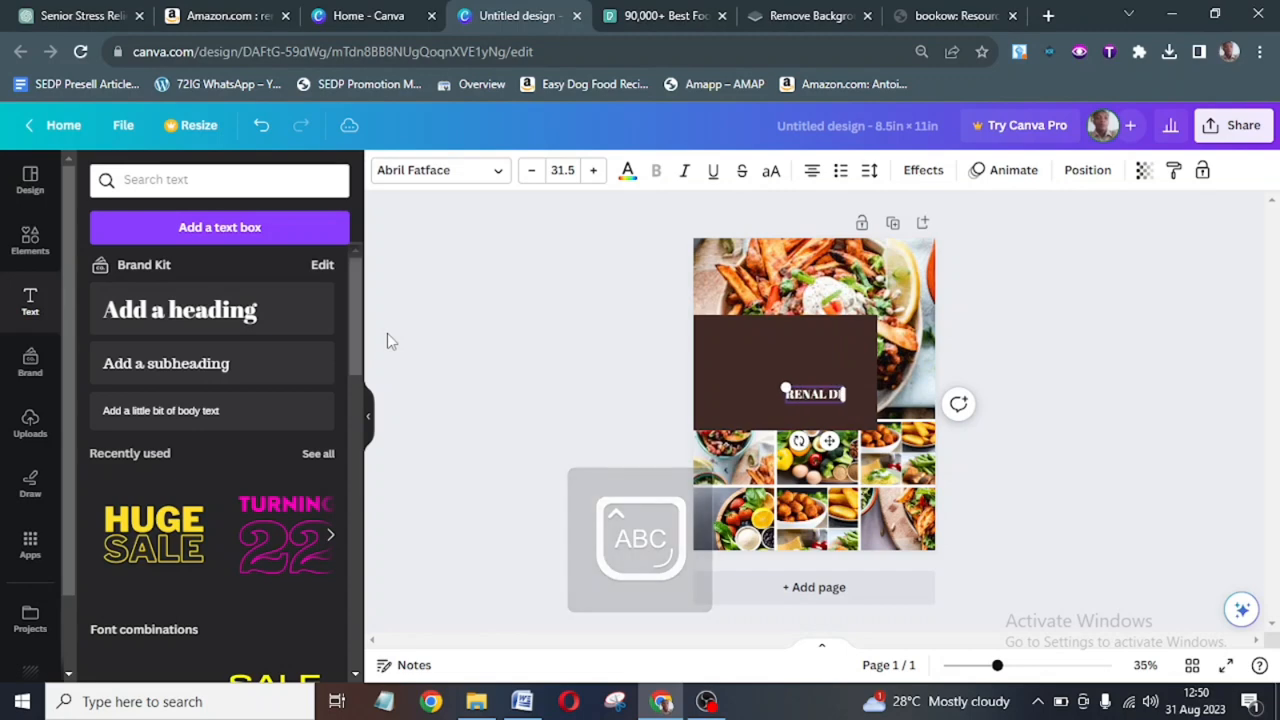
{"action": "type", "text": "IET"}
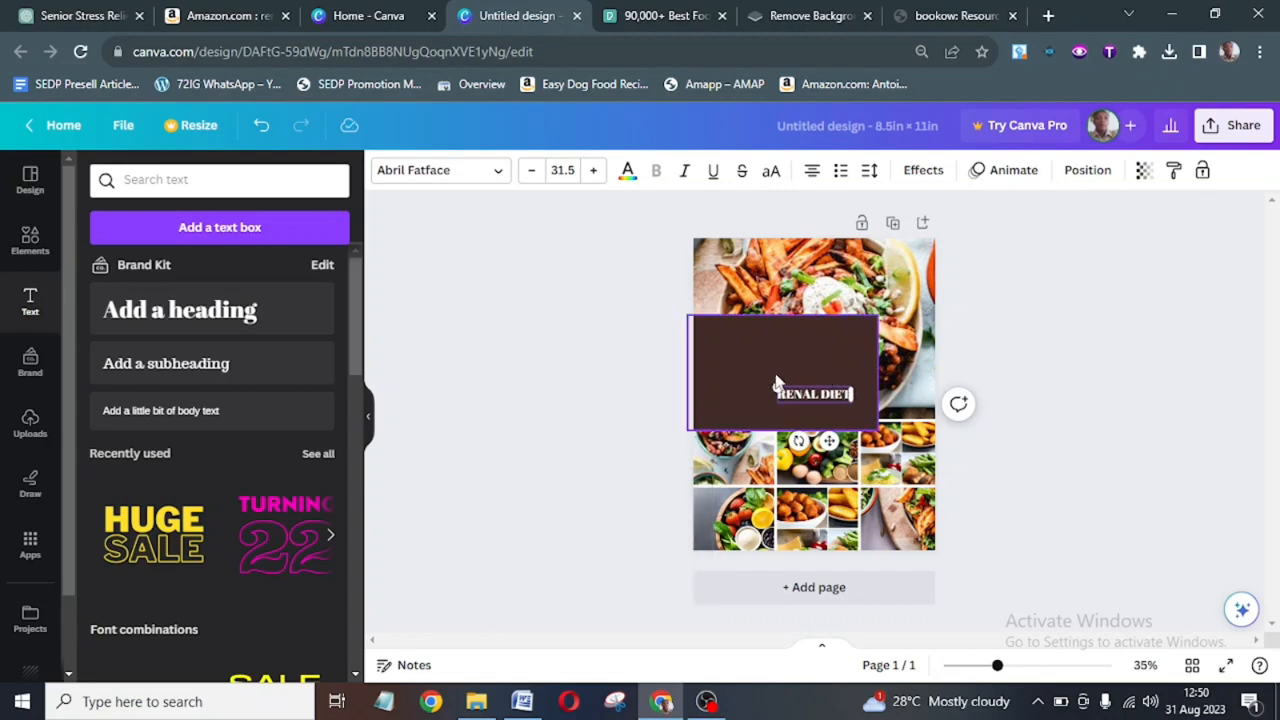
Enlarge the "RENAL DIET" heading to size 70.5 and move it to the upper edge of the dark brown block.
{"action": "left_click_drag", "start_coordinate": [776, 386], "coordinate": [690, 362]}
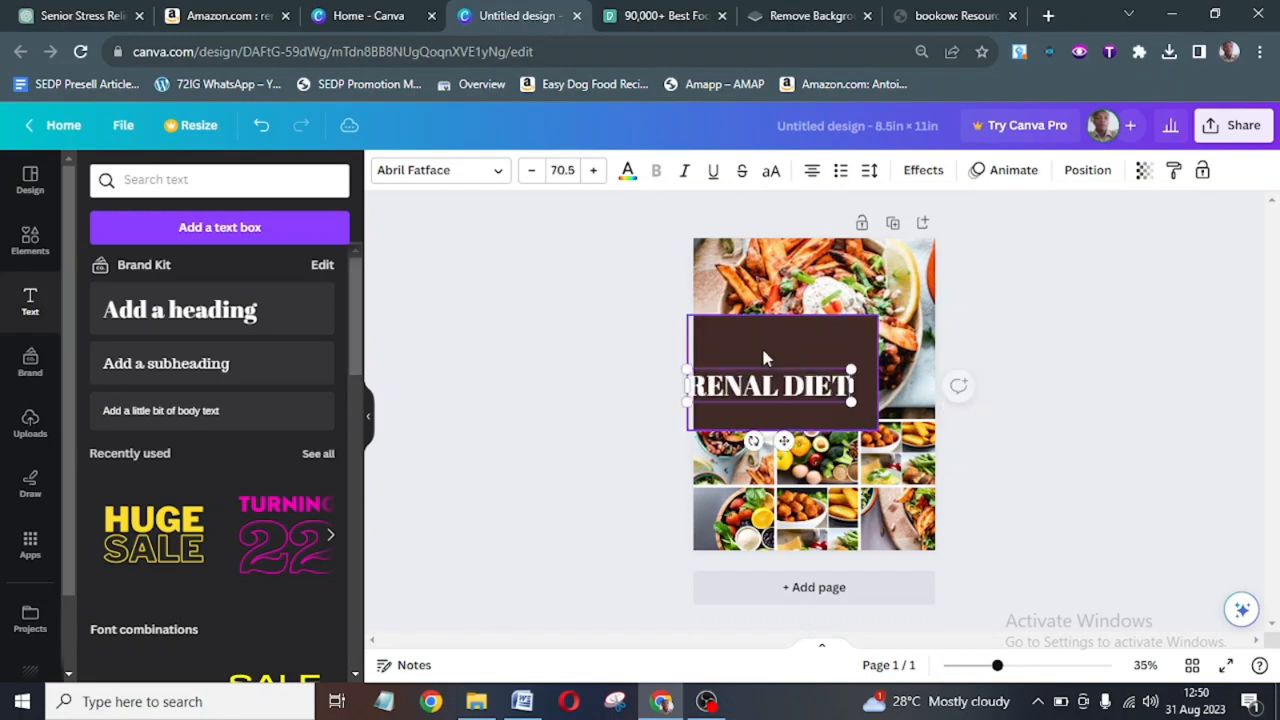
{"action": "left_click_drag", "start_coordinate": [784, 441], "coordinate": [797, 386]}
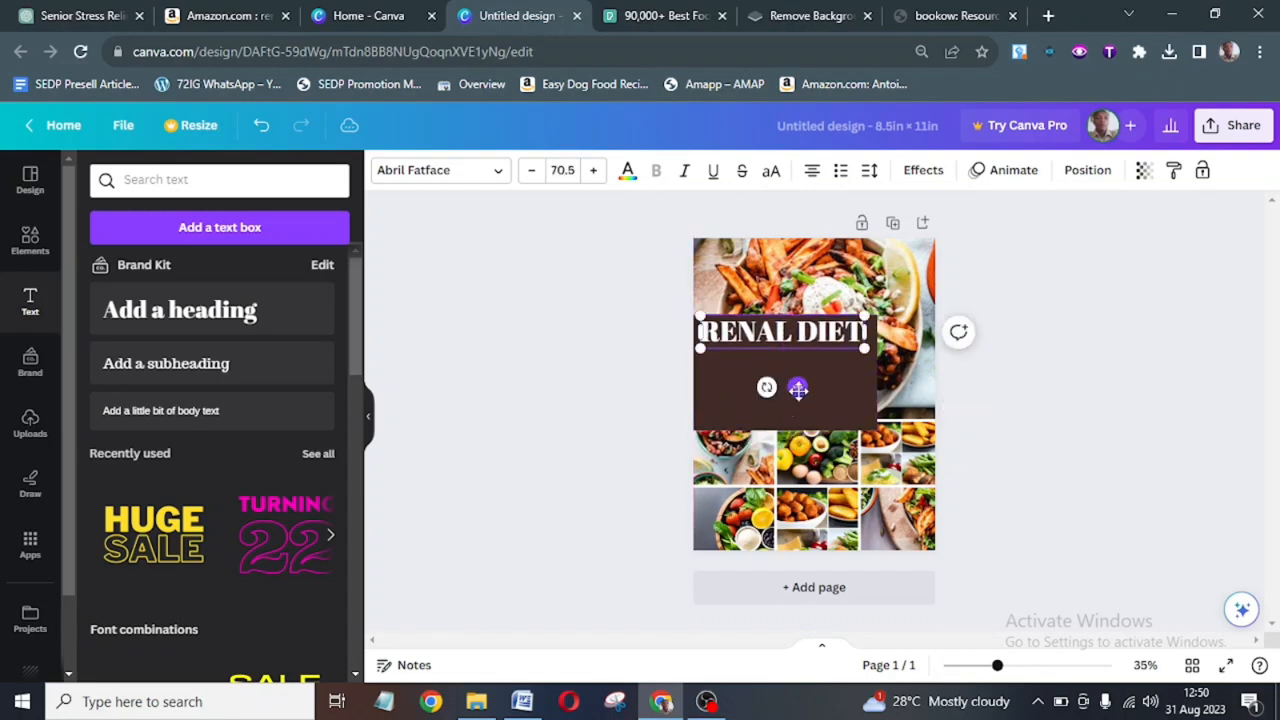
{"action": "left_click", "coordinate": [824, 368]}
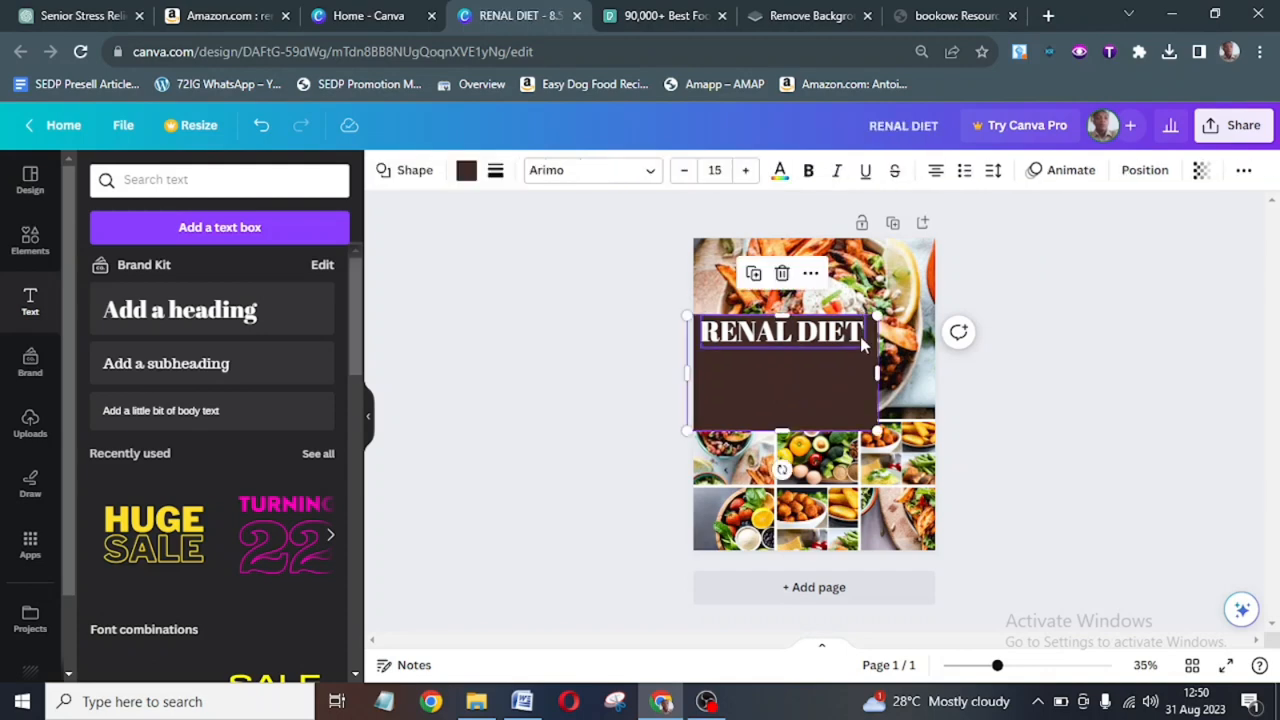
{"action": "left_click", "coordinate": [861, 340]}
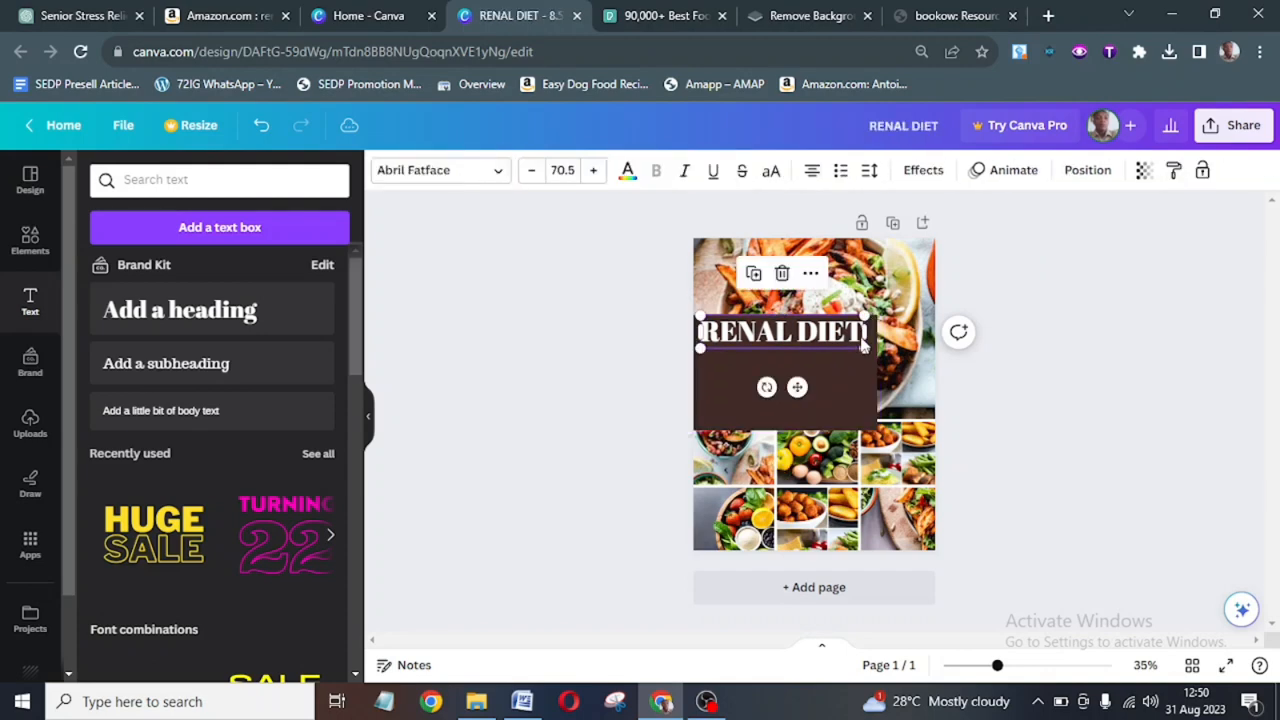
Add a heading with the text "COOKBOOK" beneath "RENAL DIET" and enlarge it to size 42.7.
{"action": "left_click", "coordinate": [243, 318]}
{"action": "type", "text": "C"}
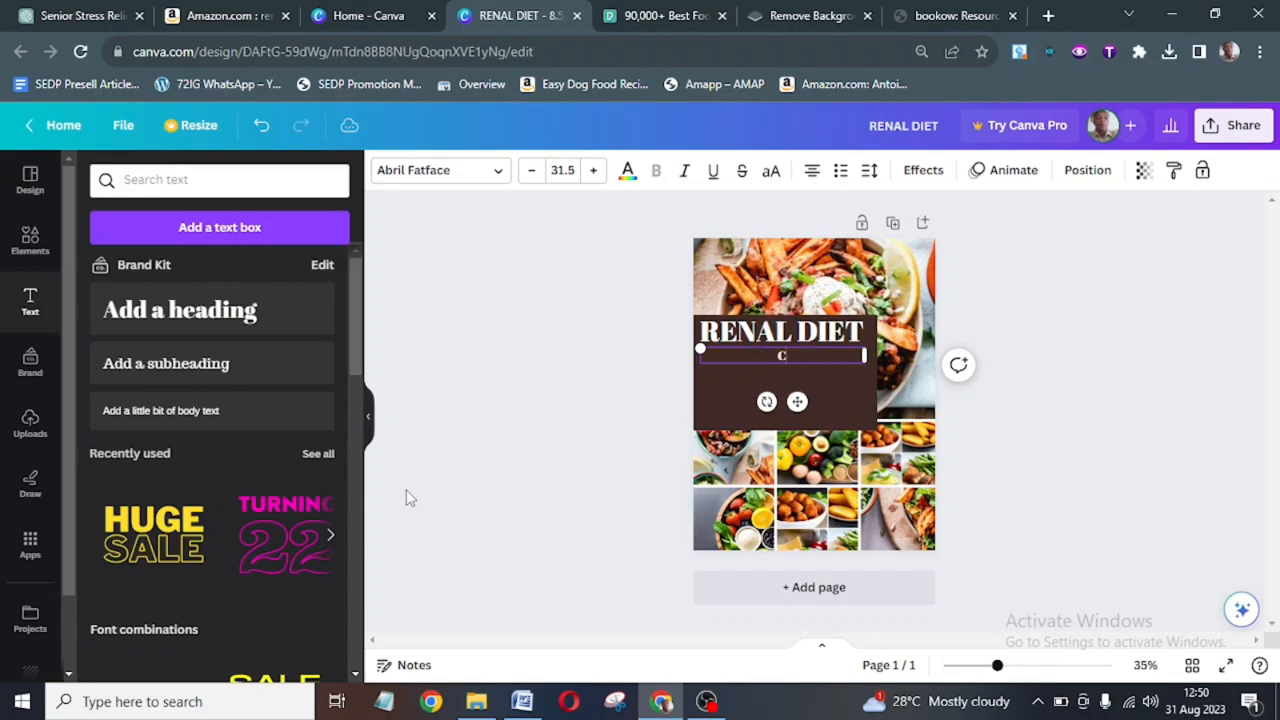
{"action": "type", "text": "OOKBOOK"}
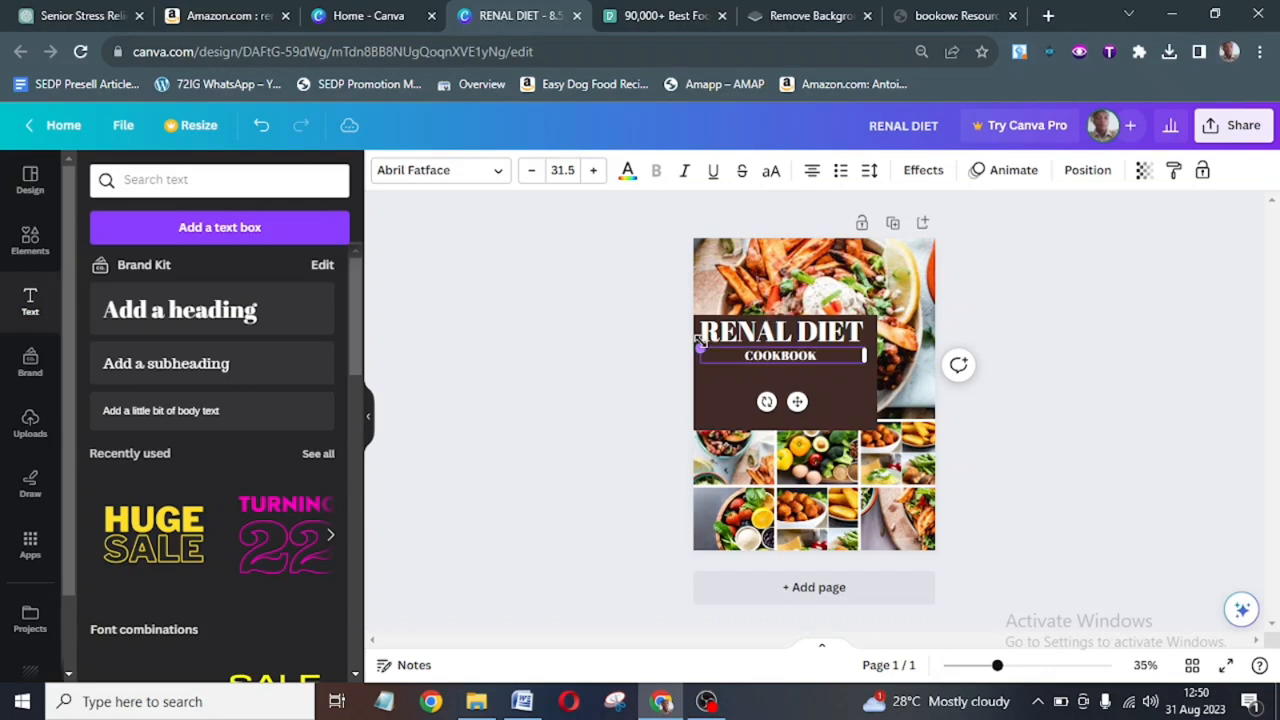
{"action": "left_click_drag", "start_coordinate": [700, 349], "coordinate": [644, 315]}
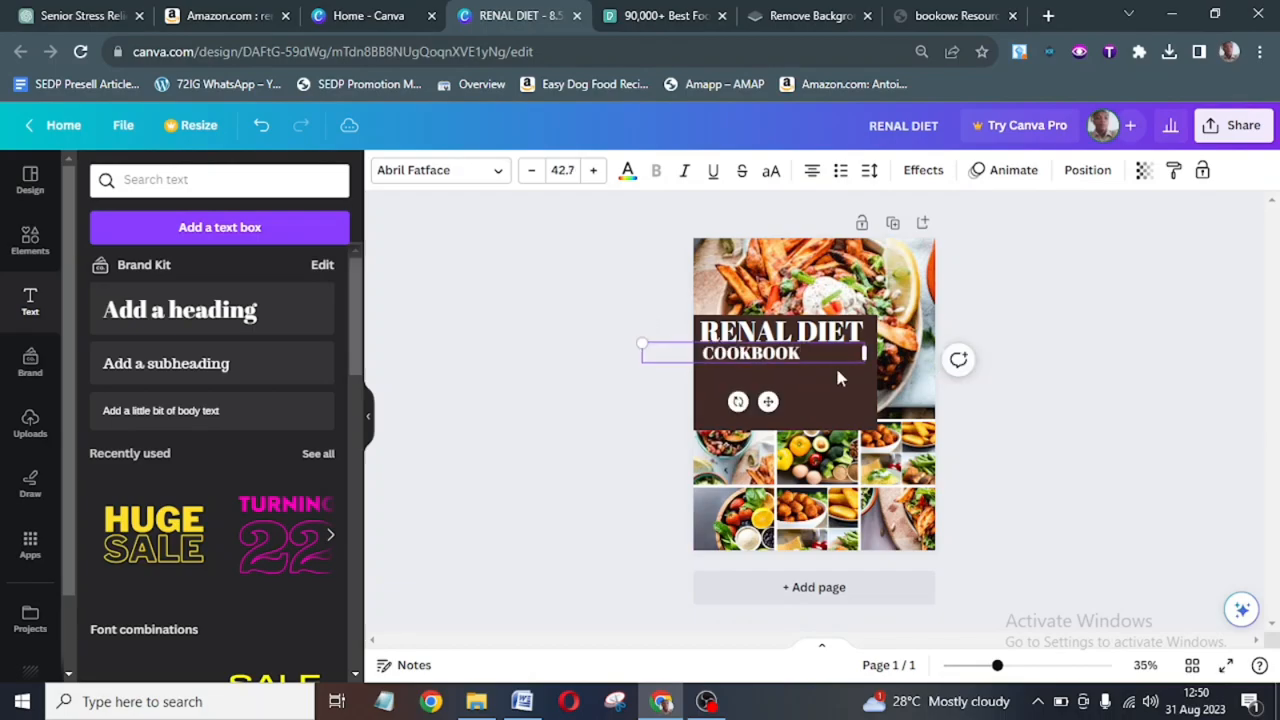
{"action": "key", "text": "alt+Tab"}
{"action": "left_click", "coordinate": [1262, 510]}
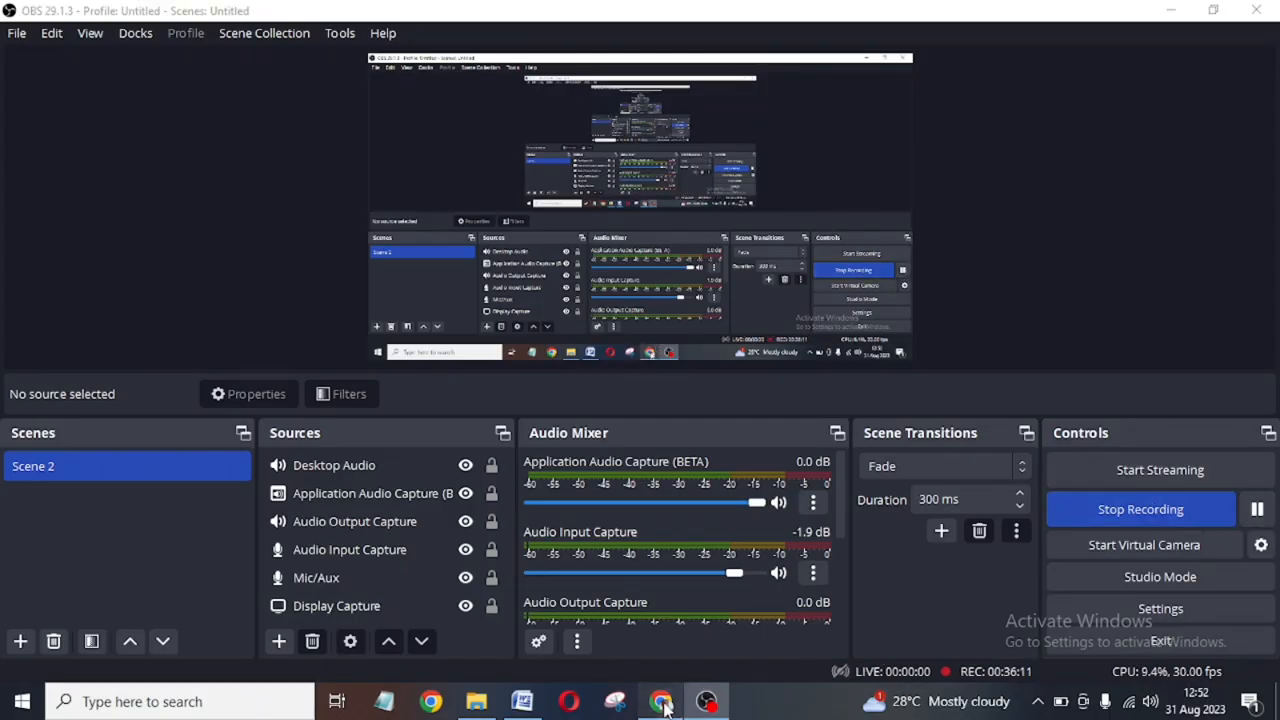
{"action": "left_click", "coordinate": [661, 702]}
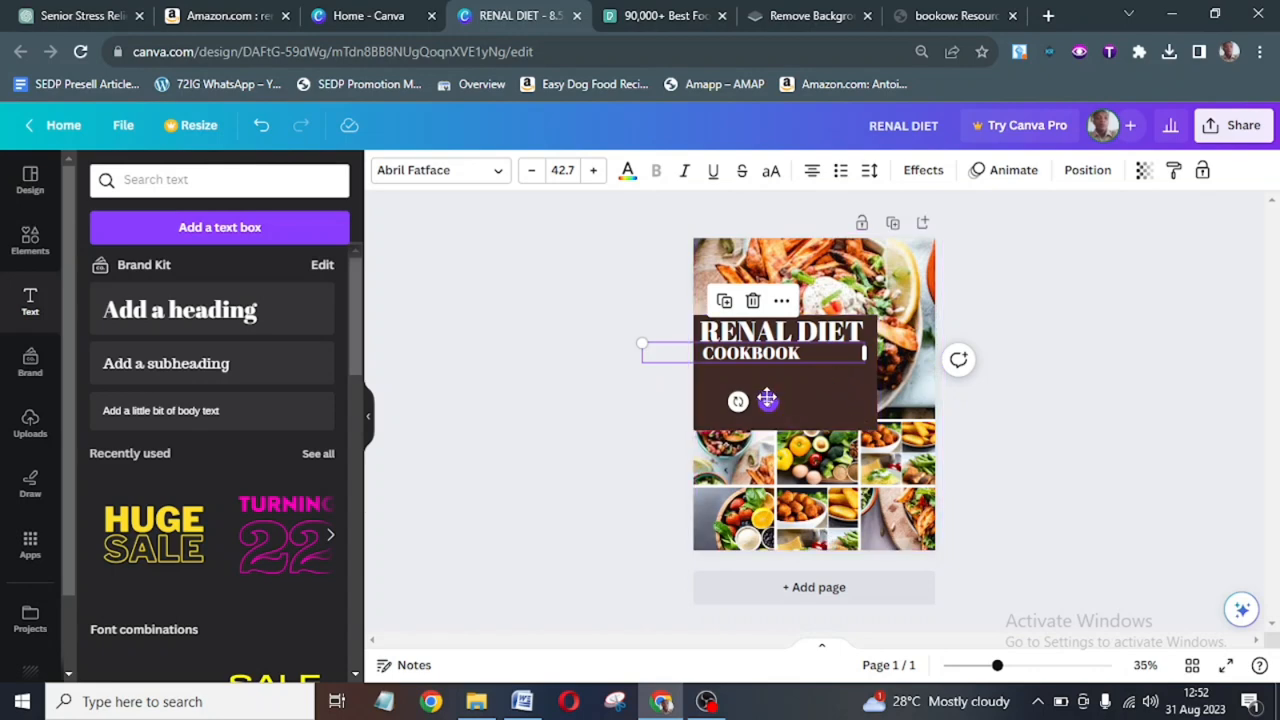
Enlarge the "COOKBOOK" line beyond size 50.7 and centre it under "RENAL DIET" on the dark brown block.
{"action": "left_click_drag", "start_coordinate": [767, 401], "coordinate": [796, 410]}
{"action": "left_click_drag", "start_coordinate": [668, 356], "coordinate": [629, 350]}
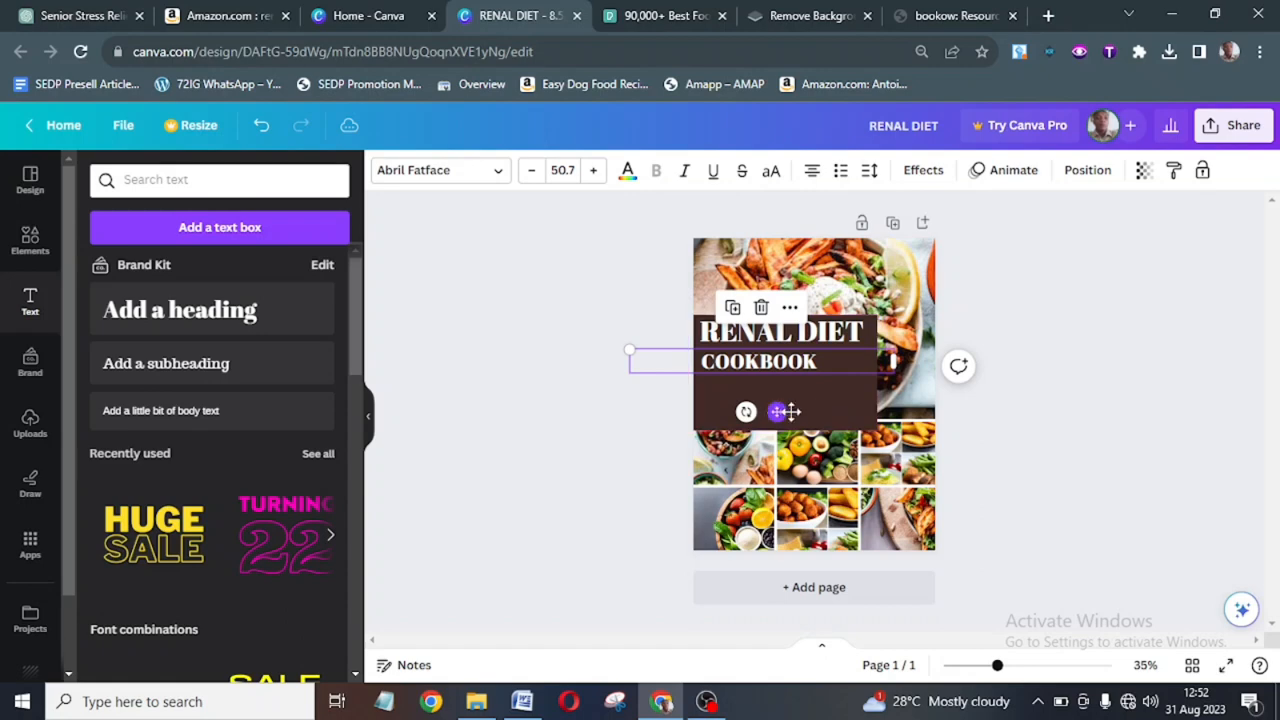
{"action": "left_click_drag", "start_coordinate": [777, 411], "coordinate": [798, 411]}
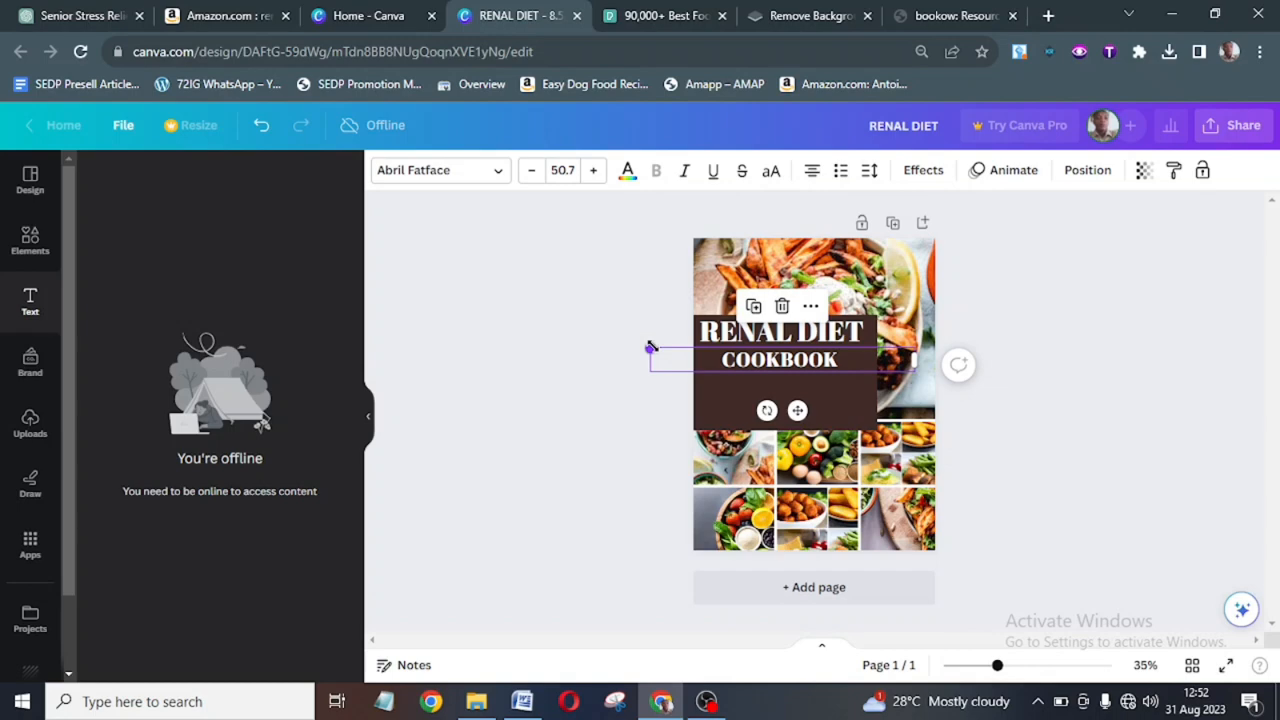
{"action": "left_click_drag", "start_coordinate": [651, 347], "coordinate": [632, 347]}
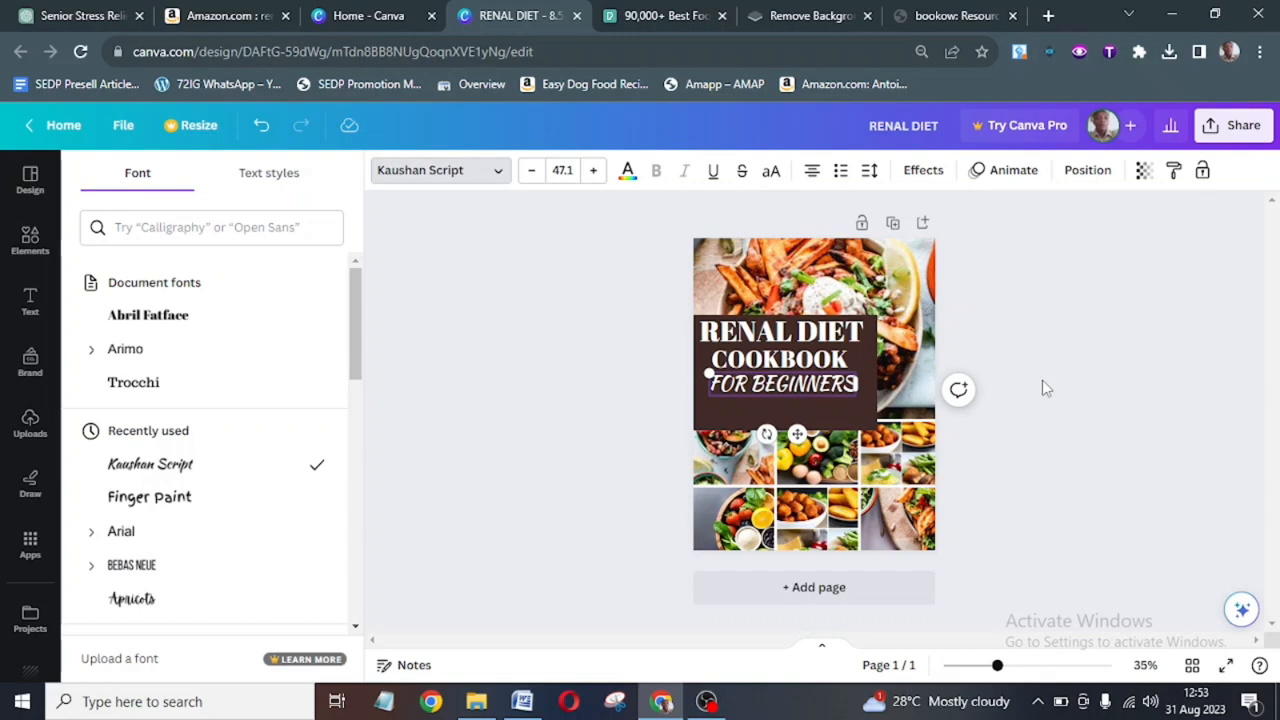
{"action": "left_click", "coordinate": [999, 376]}
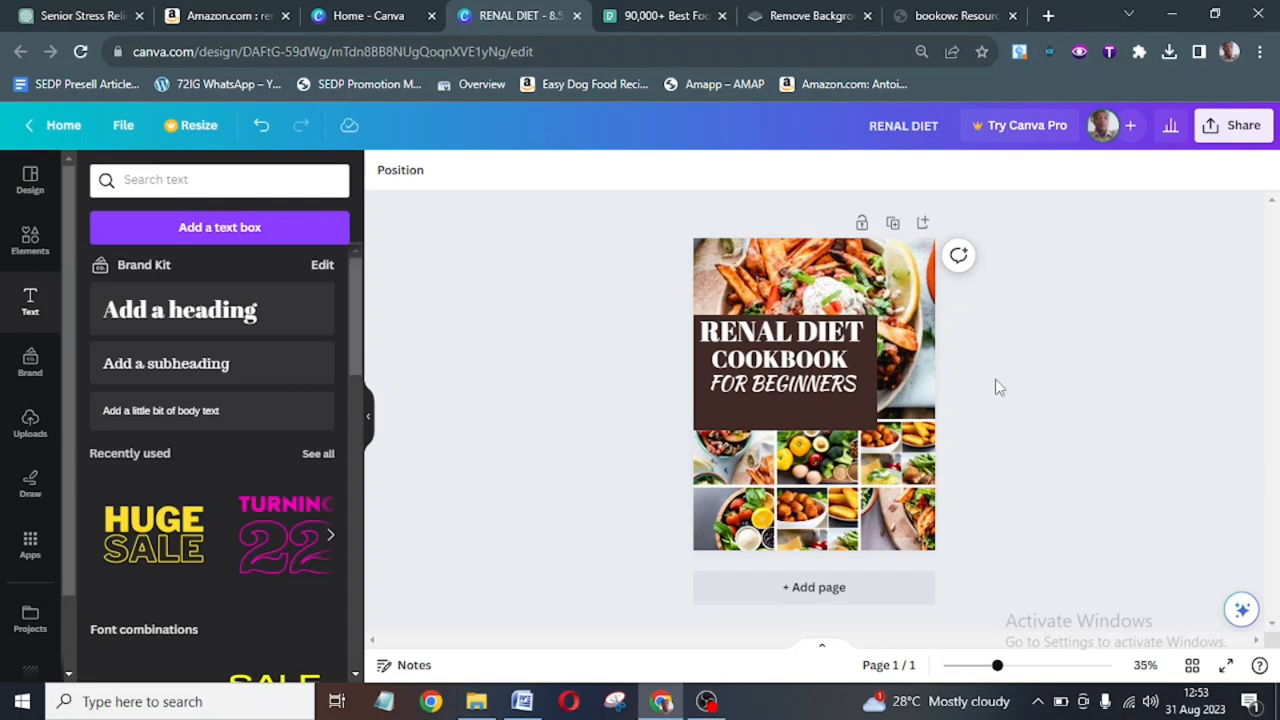
Check the table of contents of the "stress relief for seniors" document in Word and return to the Canva design.
{"action": "left_click", "coordinate": [520, 701]}
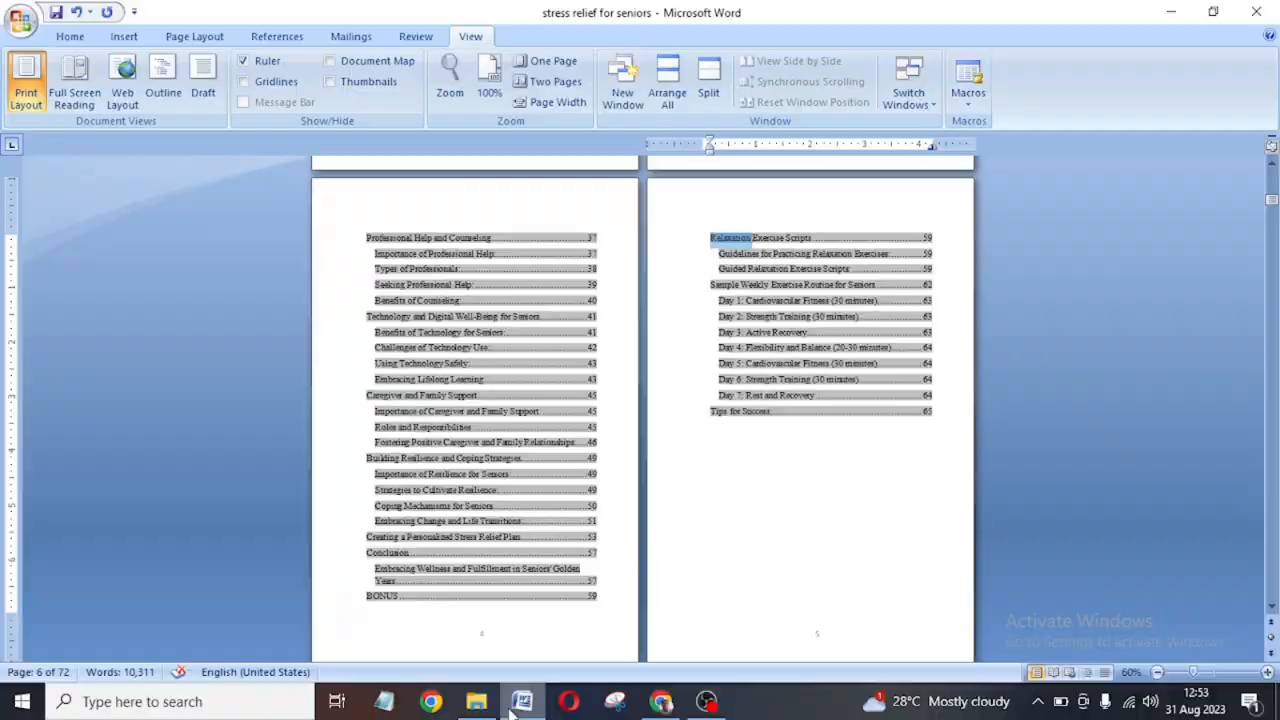
{"action": "left_click", "coordinate": [787, 443]}
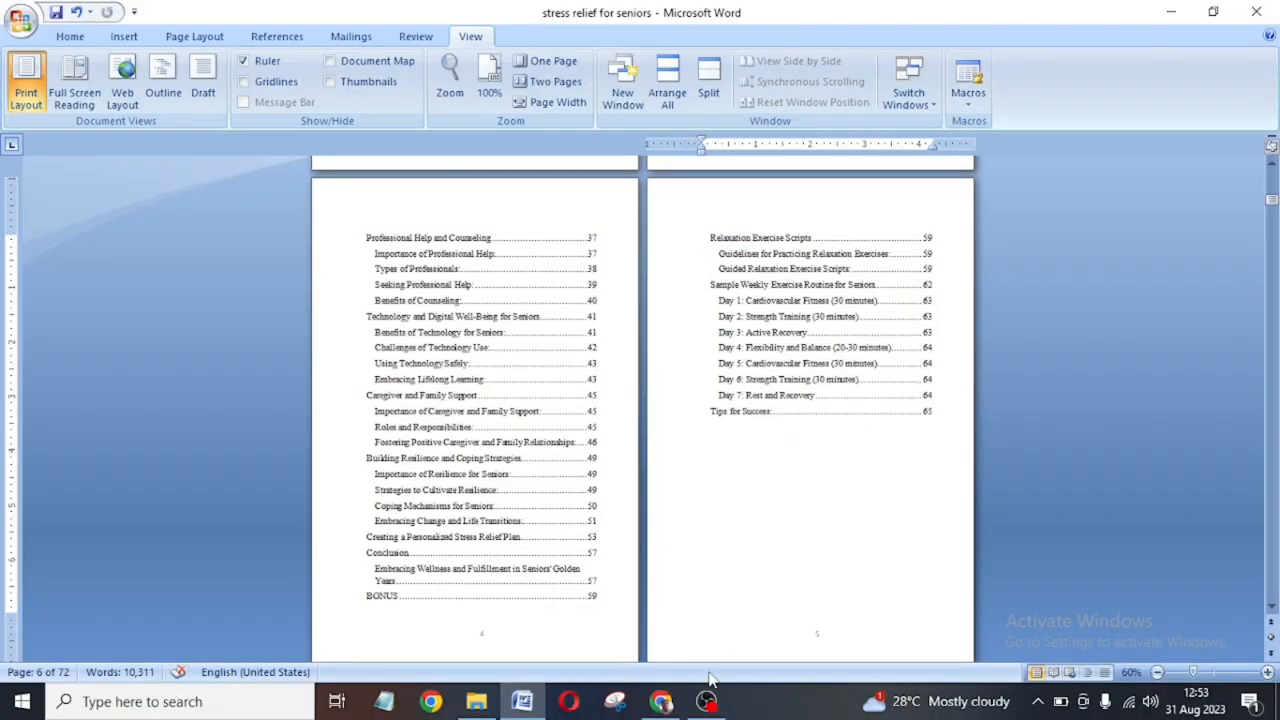
{"action": "left_click", "coordinate": [660, 701]}
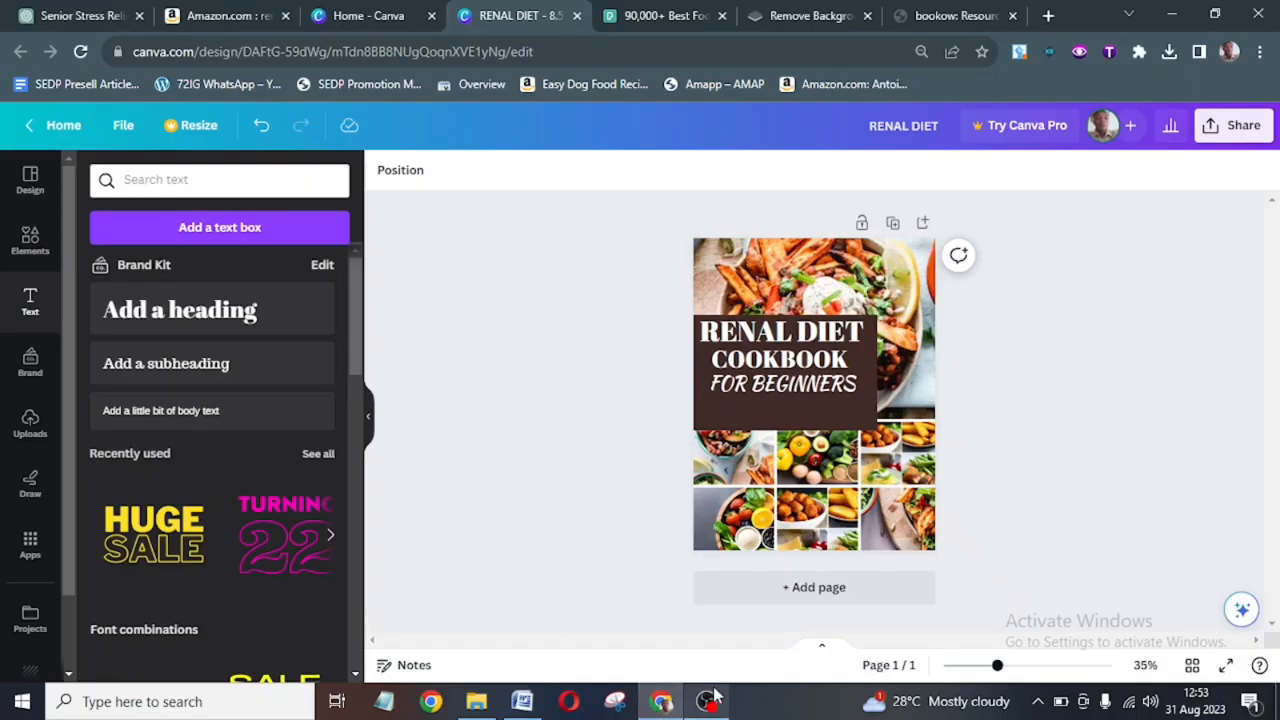
{"action": "mouse_move", "coordinate": [712, 695]}
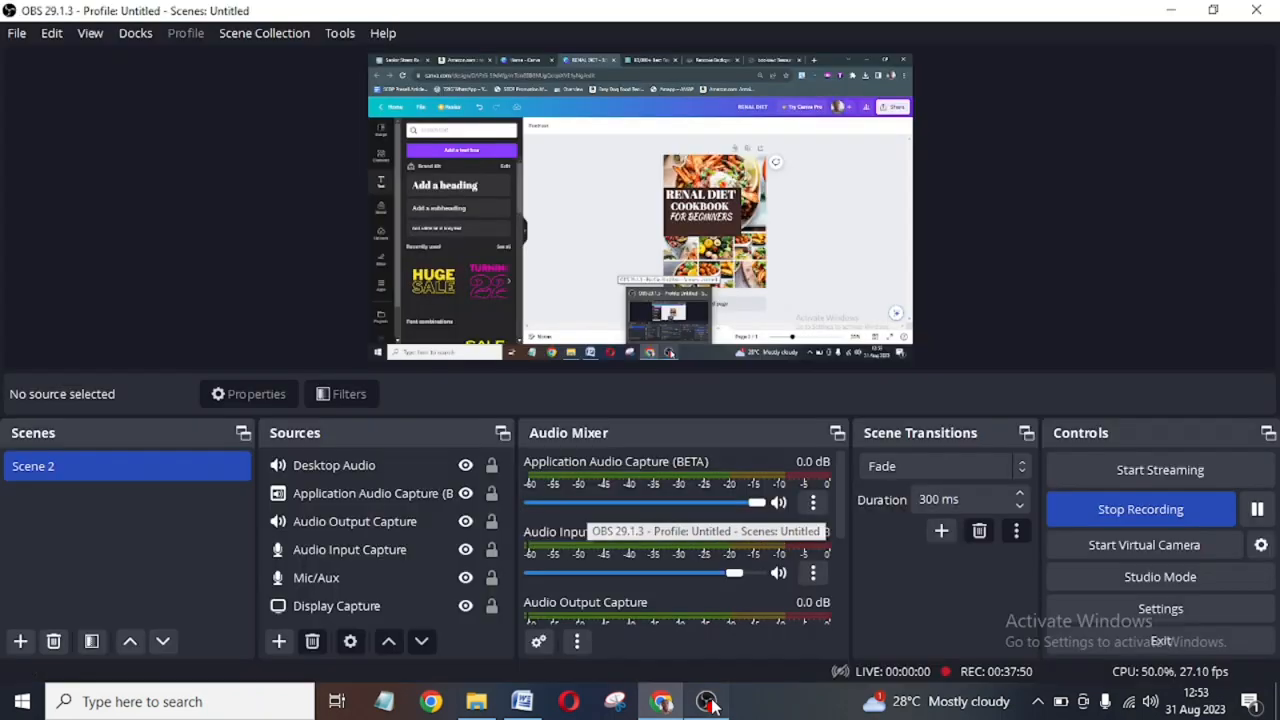
{"action": "left_click", "coordinate": [710, 700]}
{"action": "left_click", "coordinate": [1111, 513]}
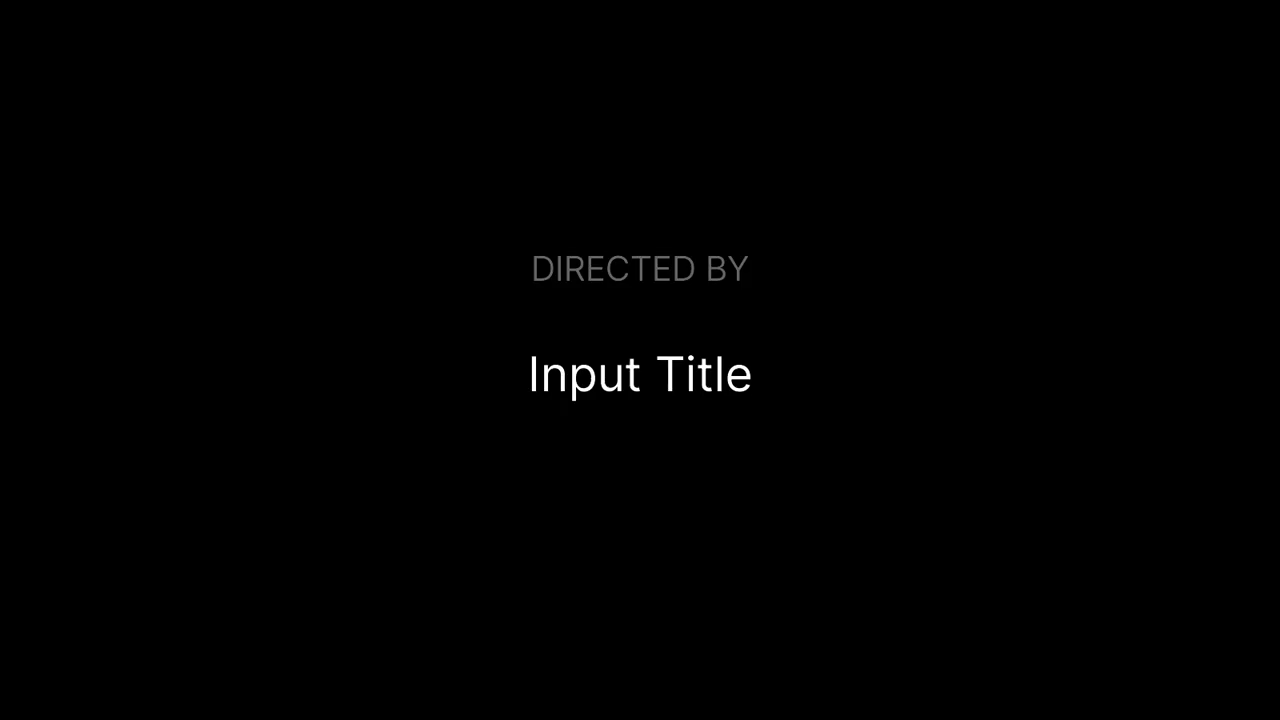